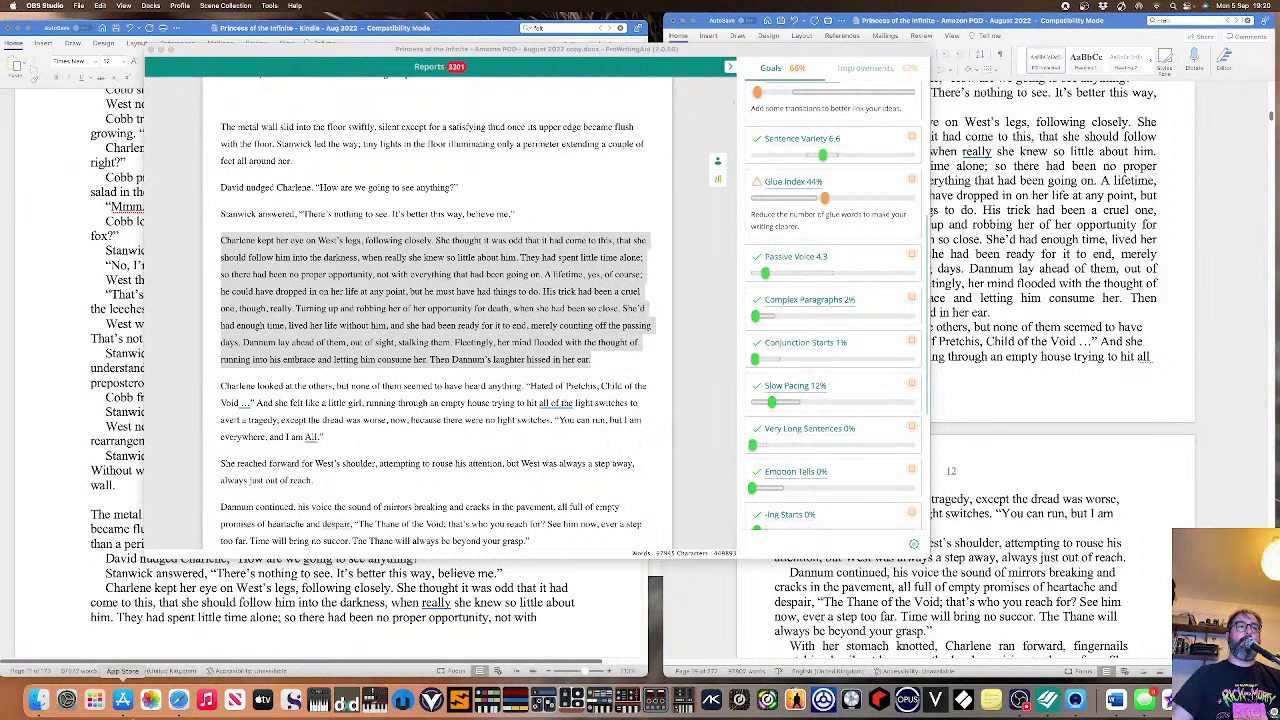
Switch to Safari, check the live stream "Revisions to book Princess of the Infinite using ProWritingAid Part 2" on the YouTube channel, and minimise the browser.
left_click(179, 699)
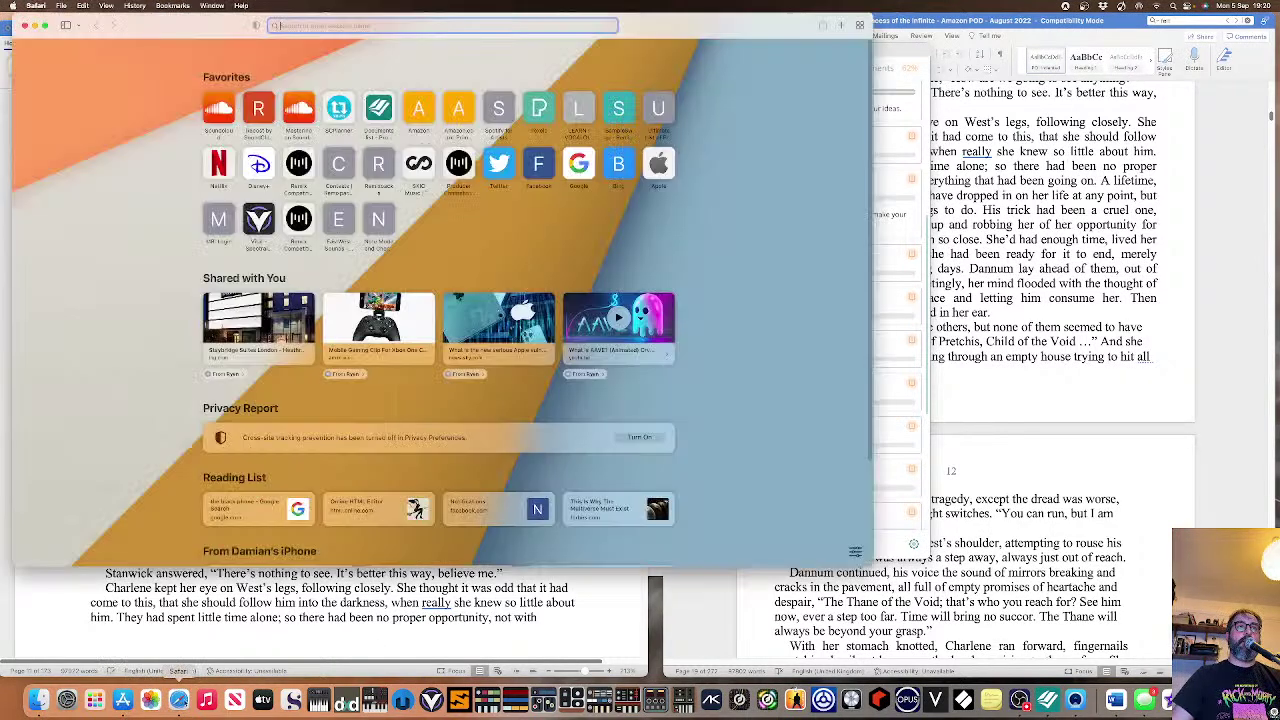
type("youtube.com")
key("Return")
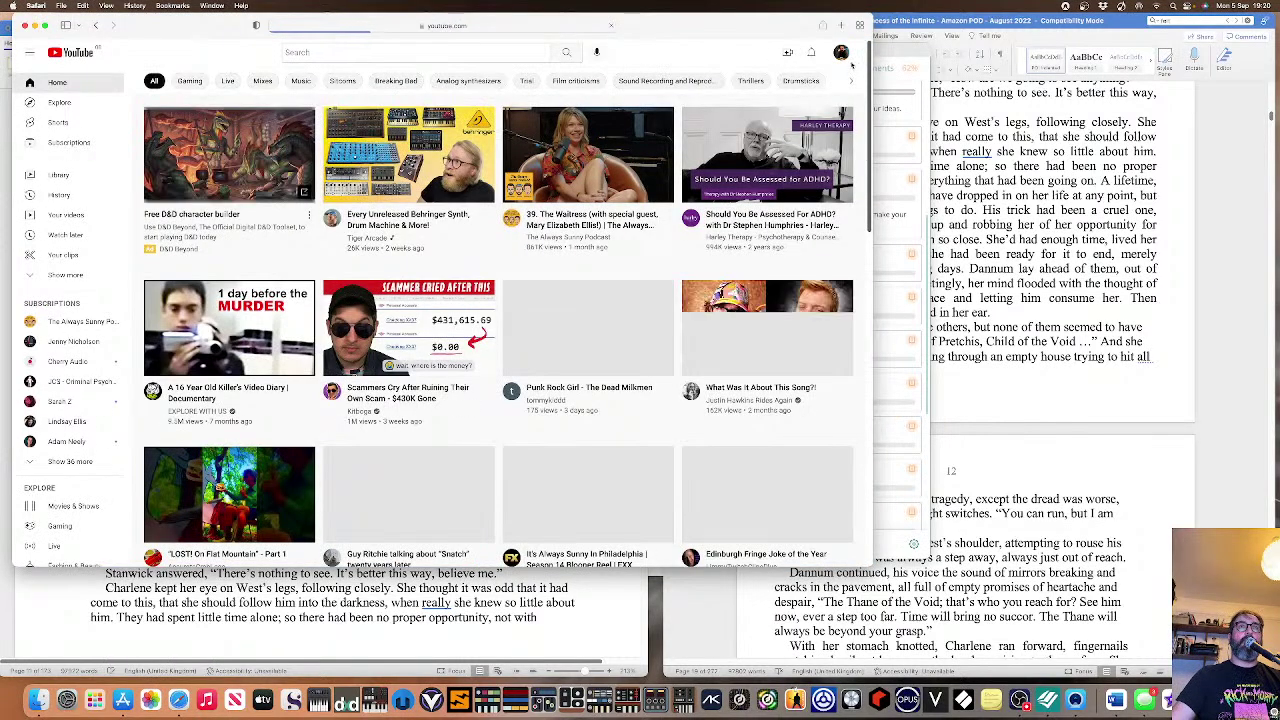
left_click(841, 54)
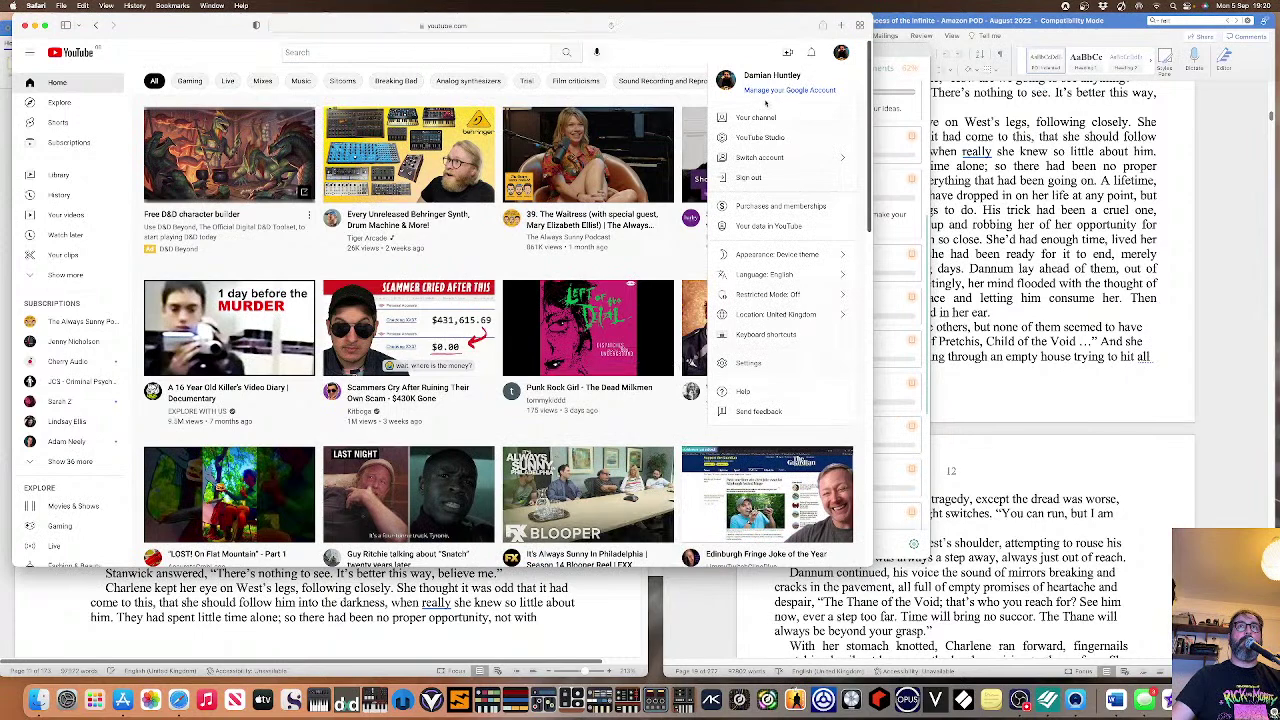
left_click(764, 119)
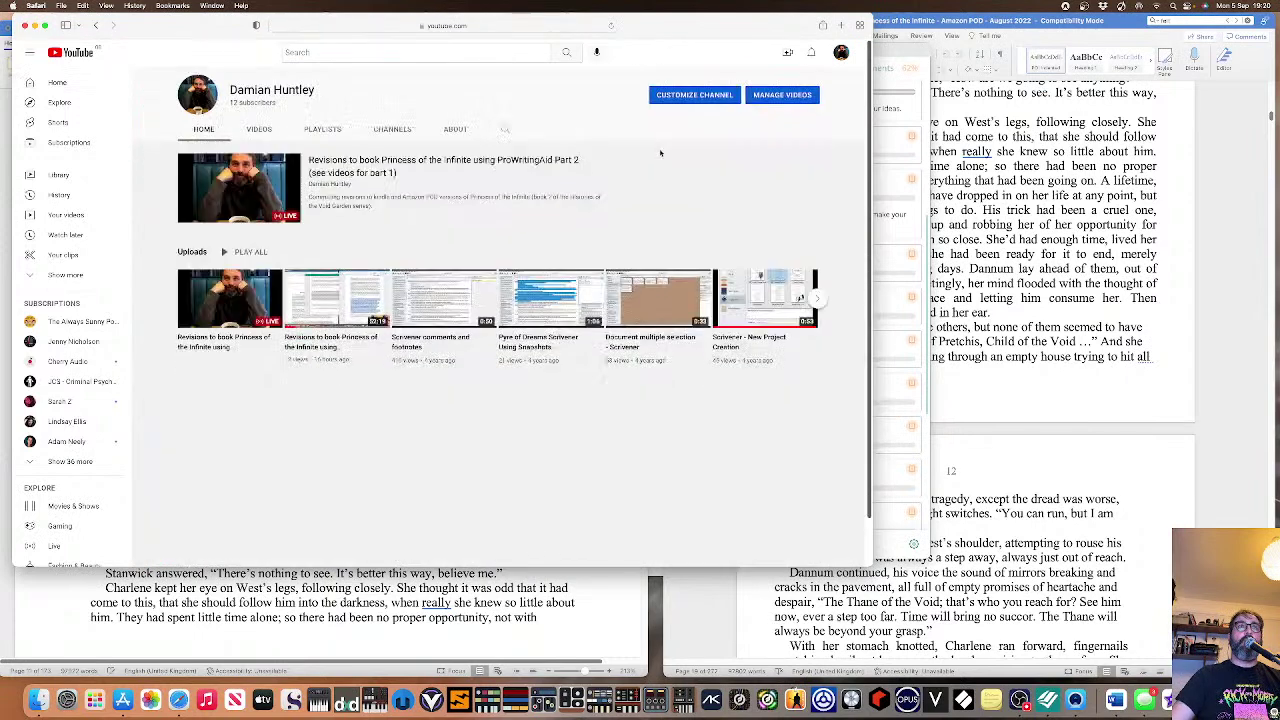
left_click(247, 292)
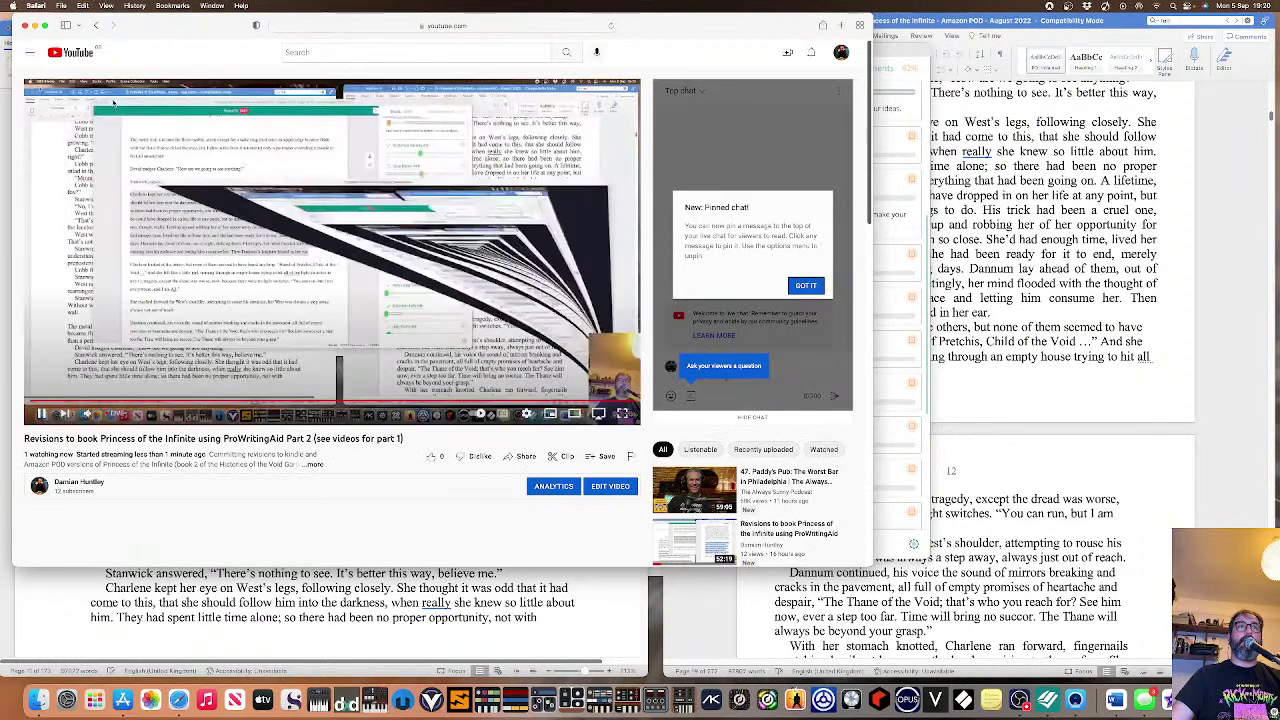
left_click(35, 25)
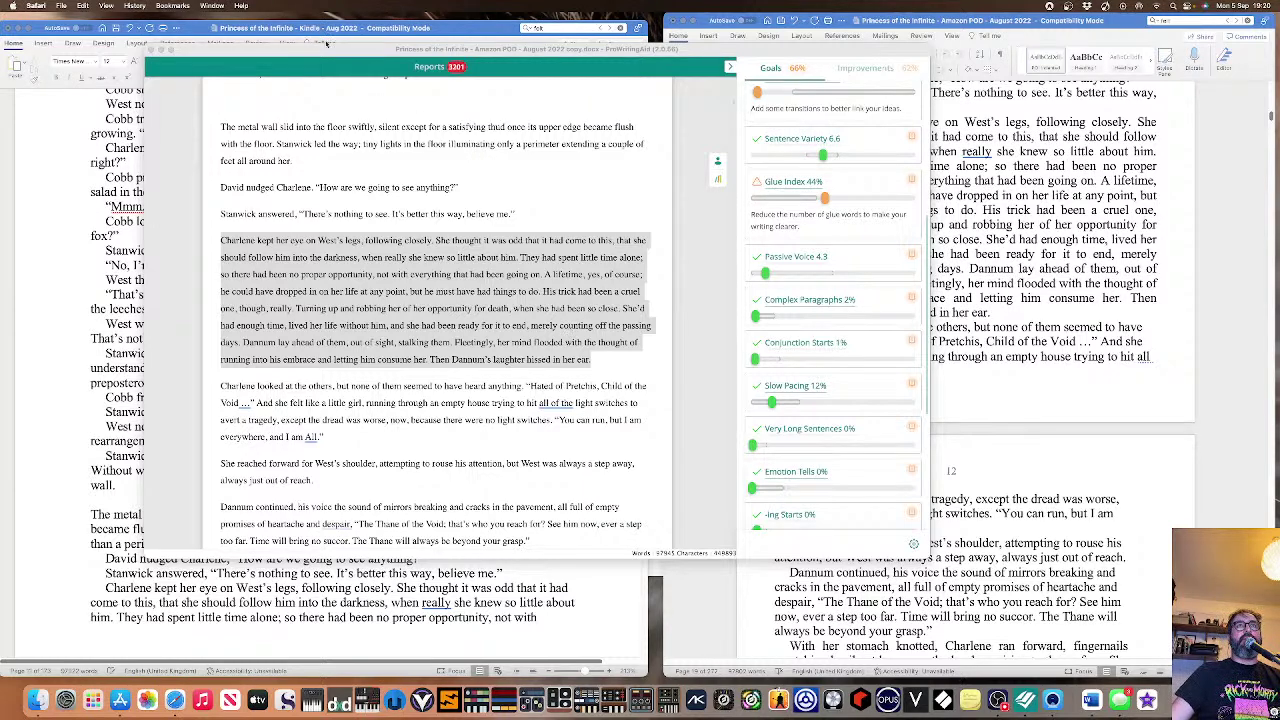
Switch back to ProWritingAid, shift its window slightly to the right, and lower the system volume.
left_click_drag(326, 42, 381, 50)
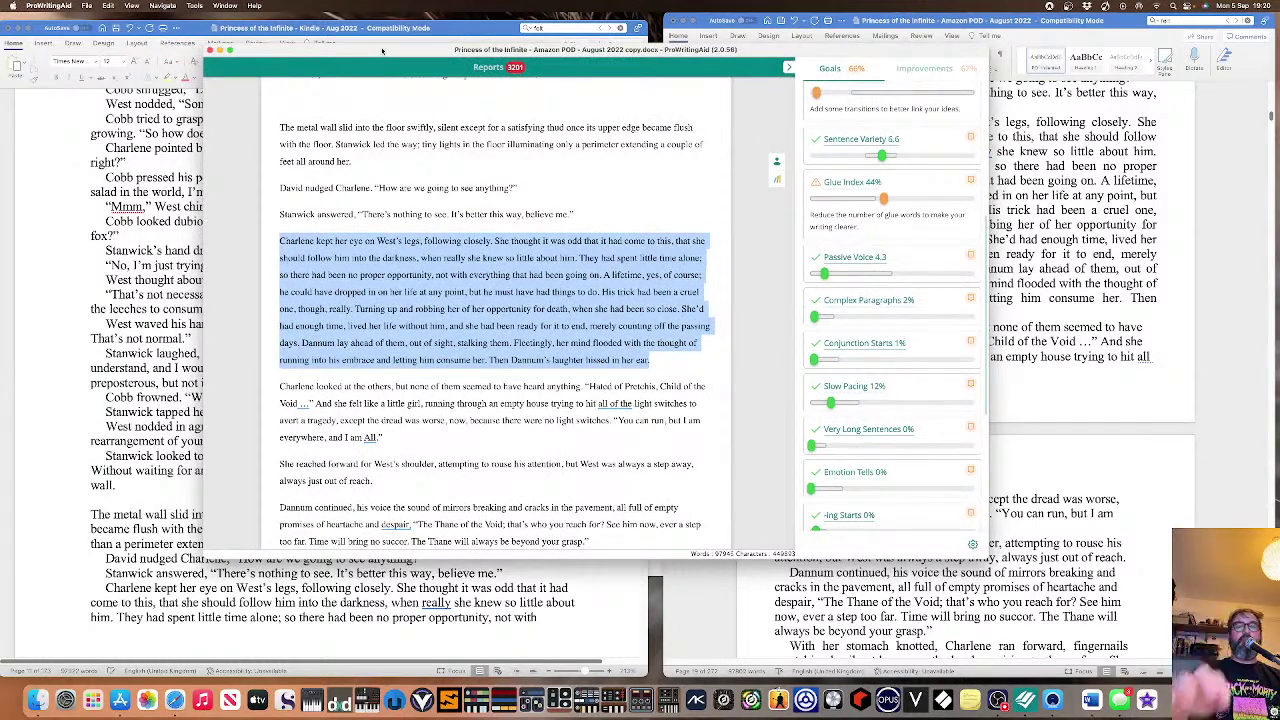
key("XF86AudioRaiseVolume")
key("XF86AudioLowerVolume")
key("XF86AudioLowerVolume")
key("XF86AudioLowerVolume")
key("XF86AudioLowerVolume")
key("XF86AudioLowerVolume")
key("XF86AudioLowerVolume")
key("XF86AudioLowerVolume")
key("XF86AudioLowerVolume")
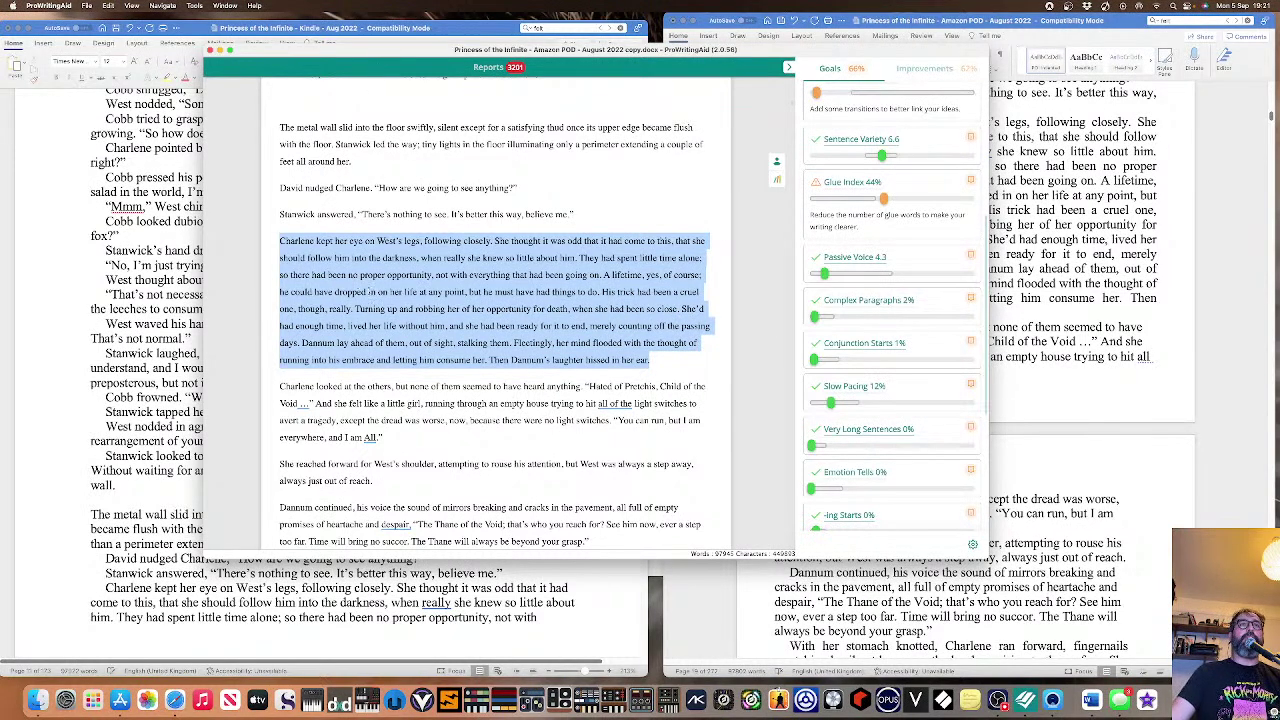
Accept the suggestions to remove the space before the ellipsis after "Void" and to shorten "all of the" to "all the".
left_click(358, 360)
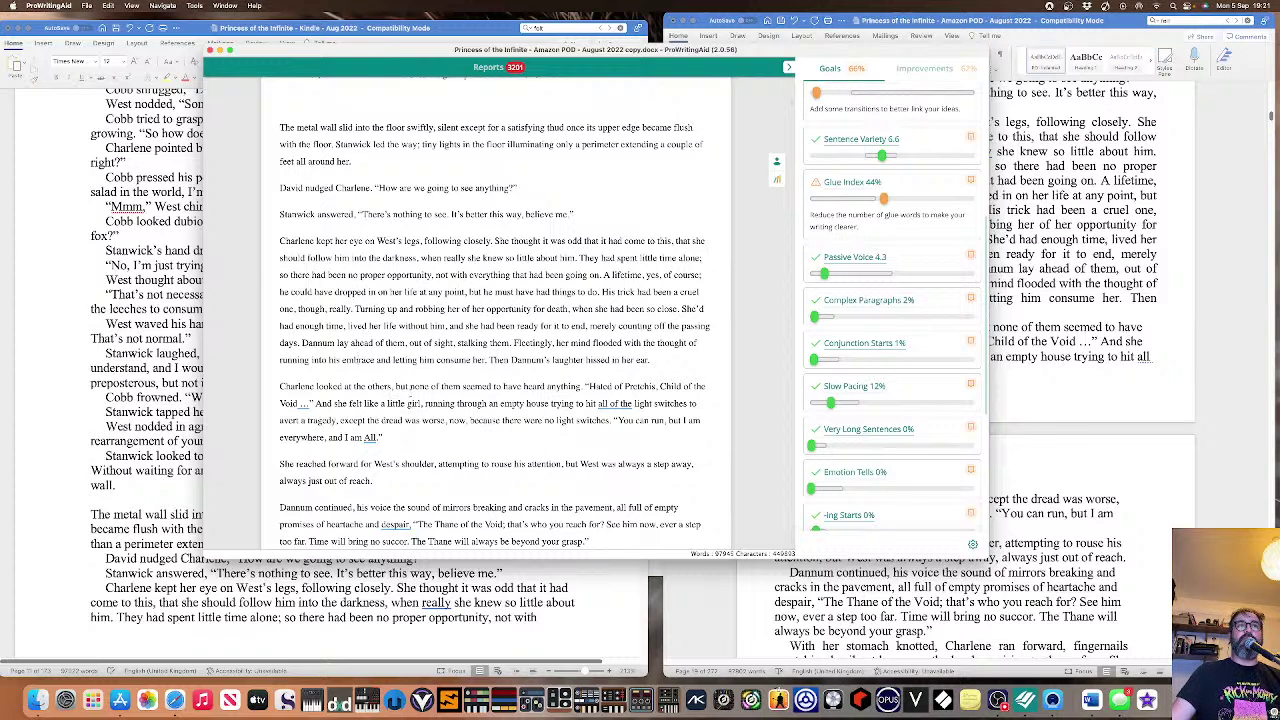
mouse_move(297, 404)
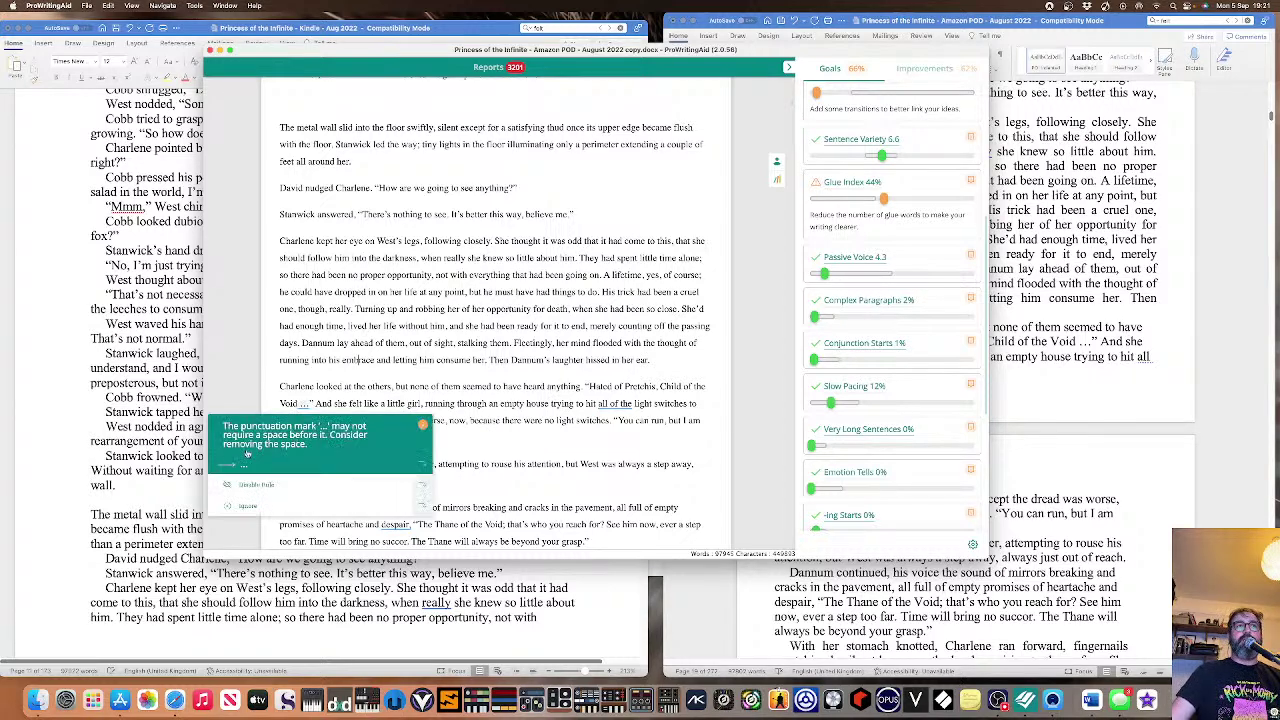
left_click(256, 464)
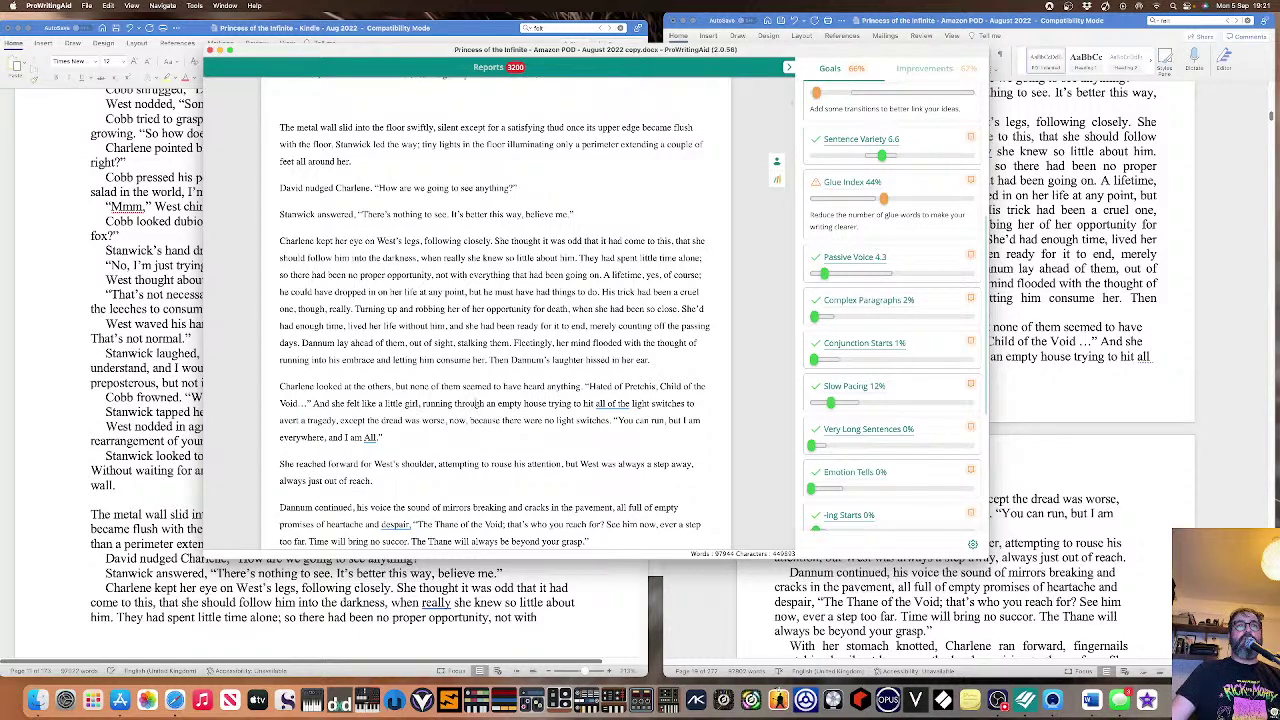
mouse_move(602, 404)
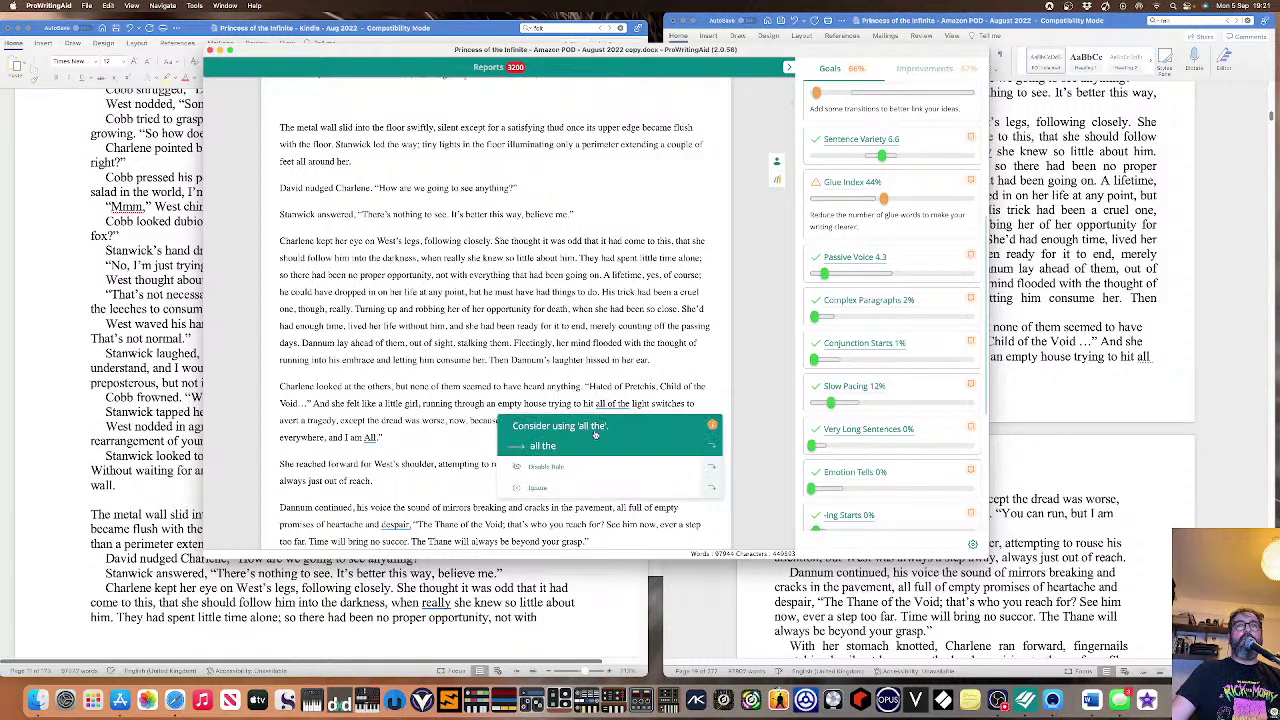
left_click(595, 434)
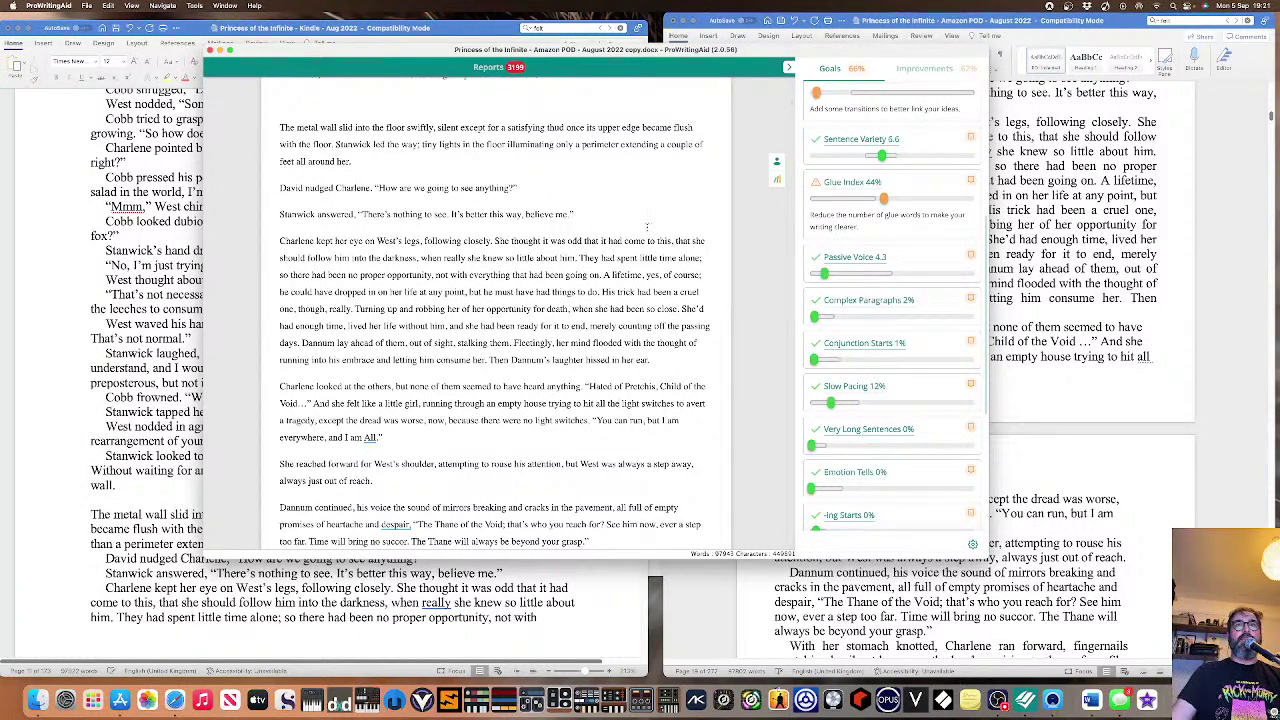
Review the manuscript's writing goal scores from Grammar/Spelling through Weak Adverbs, and reread the metal wall passage.
scroll(592, 271, "up", 1)
scroll(592, 271, "down", 1)
scroll(855, 262, "down", 3)
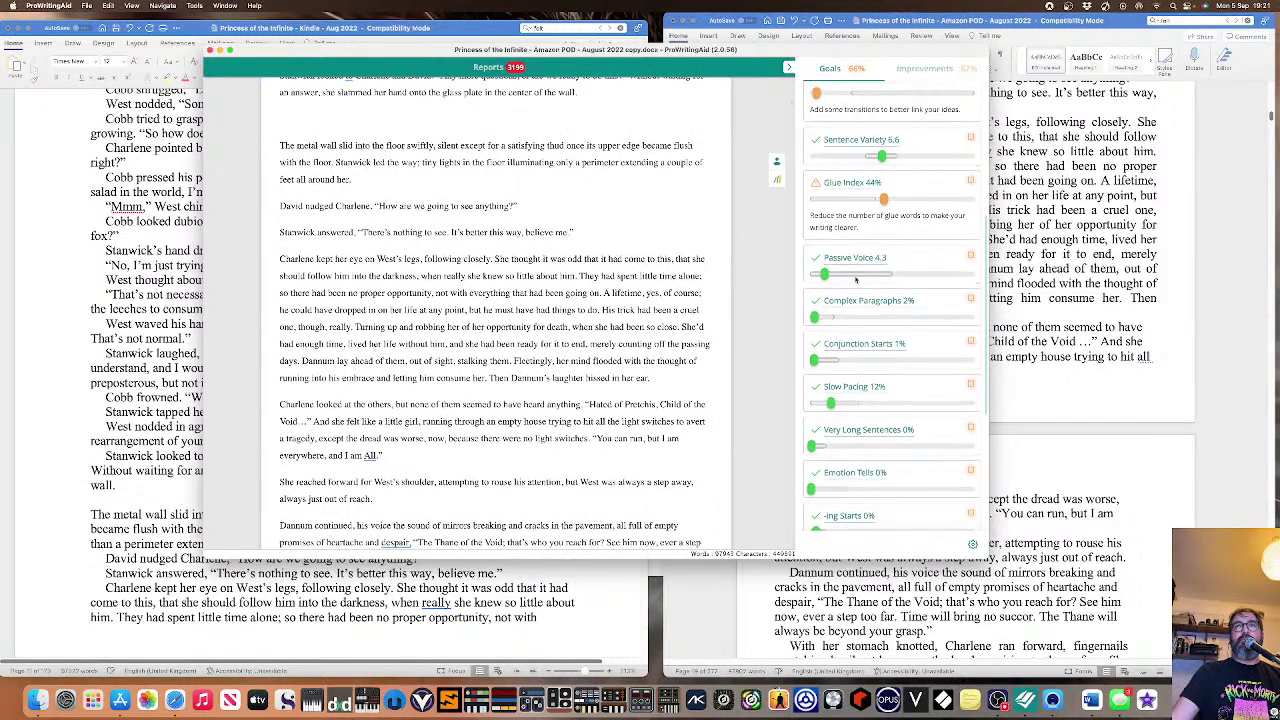
scroll(855, 280, "down", 3)
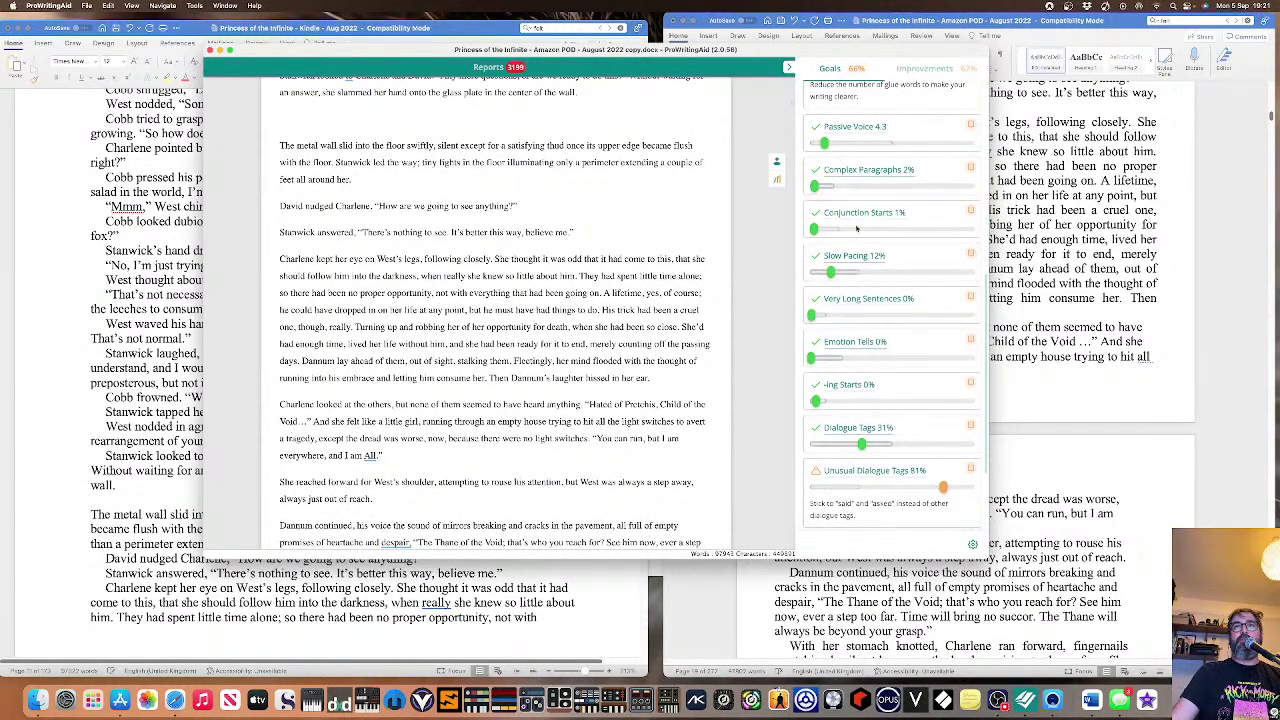
scroll(858, 222, "down", 3)
scroll(858, 292, "down", 3)
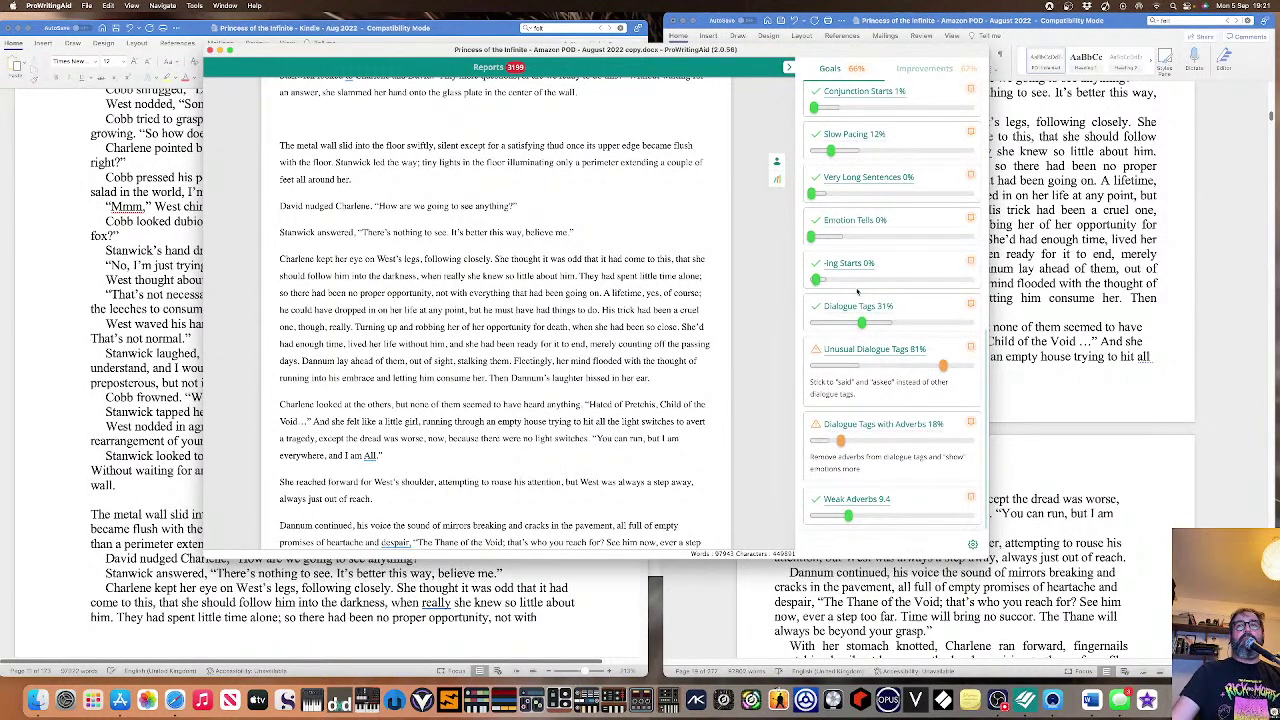
scroll(857, 291, "up", 15)
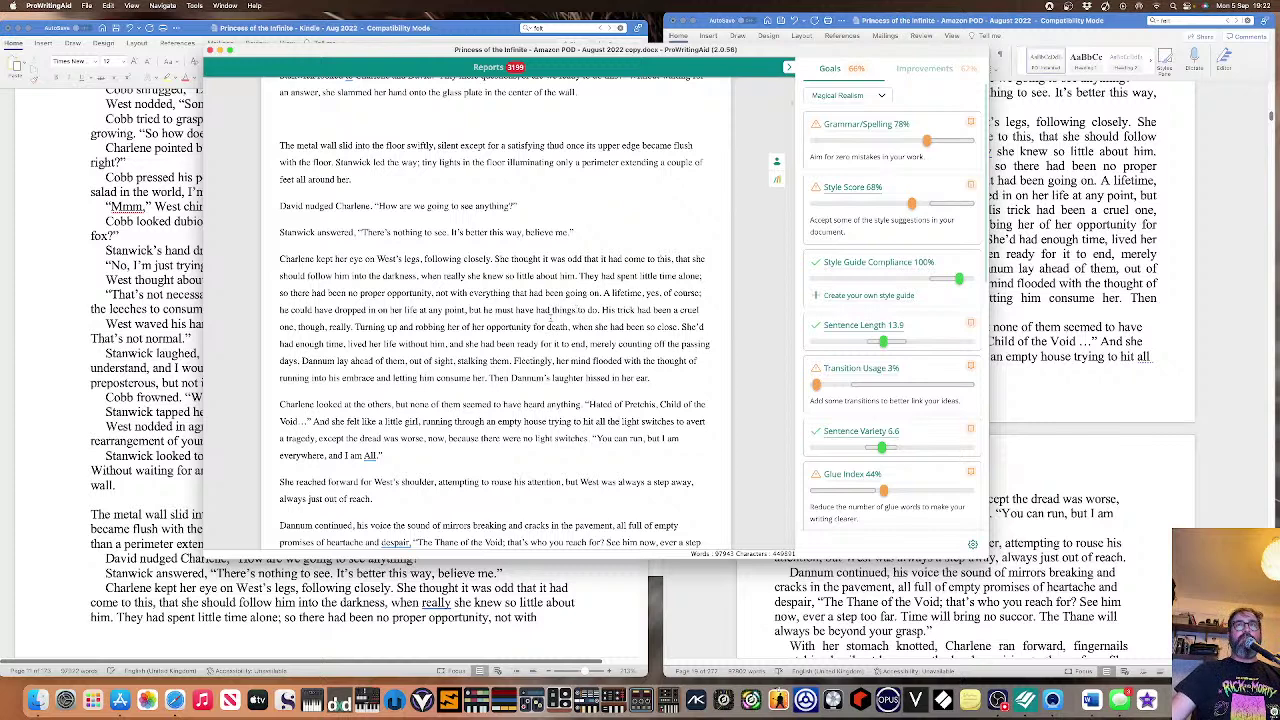
scroll(725, 260, "up", 1)
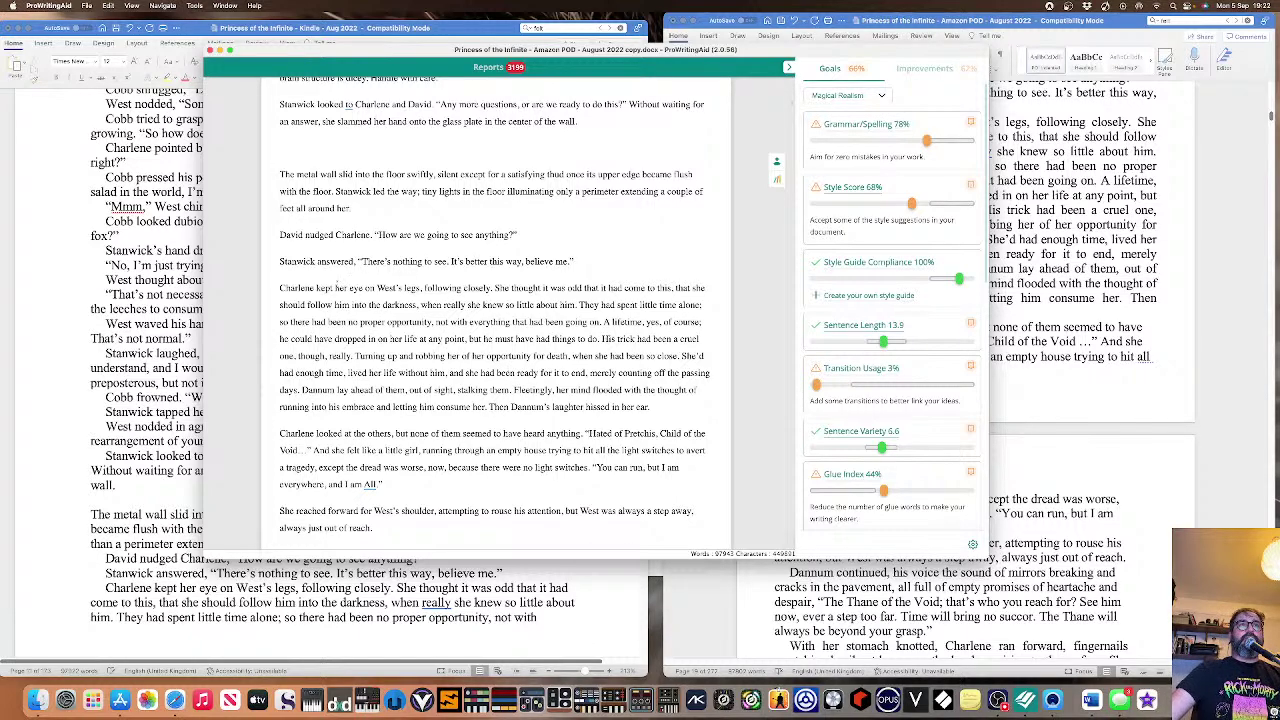
Ignore the unnecessary capitalization suggestion on "All" in "I am everywhere, and I am All.".
scroll(410, 398, "down", 3)
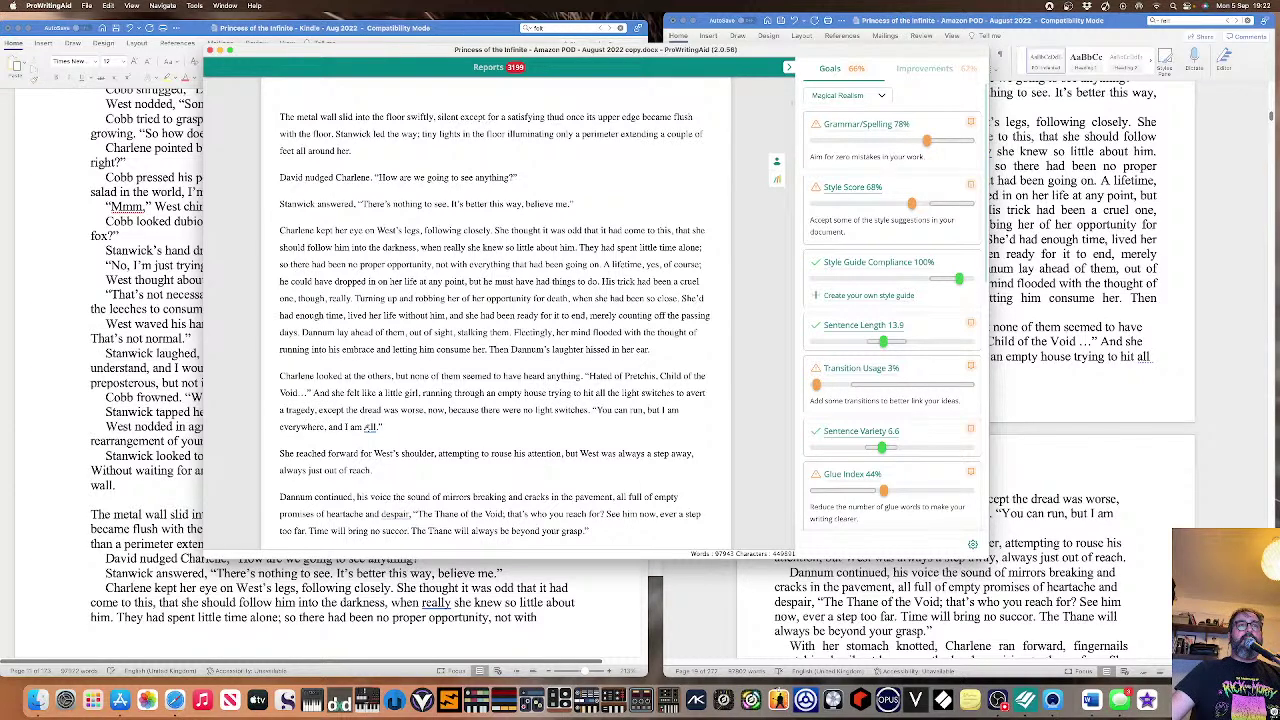
left_click(368, 427)
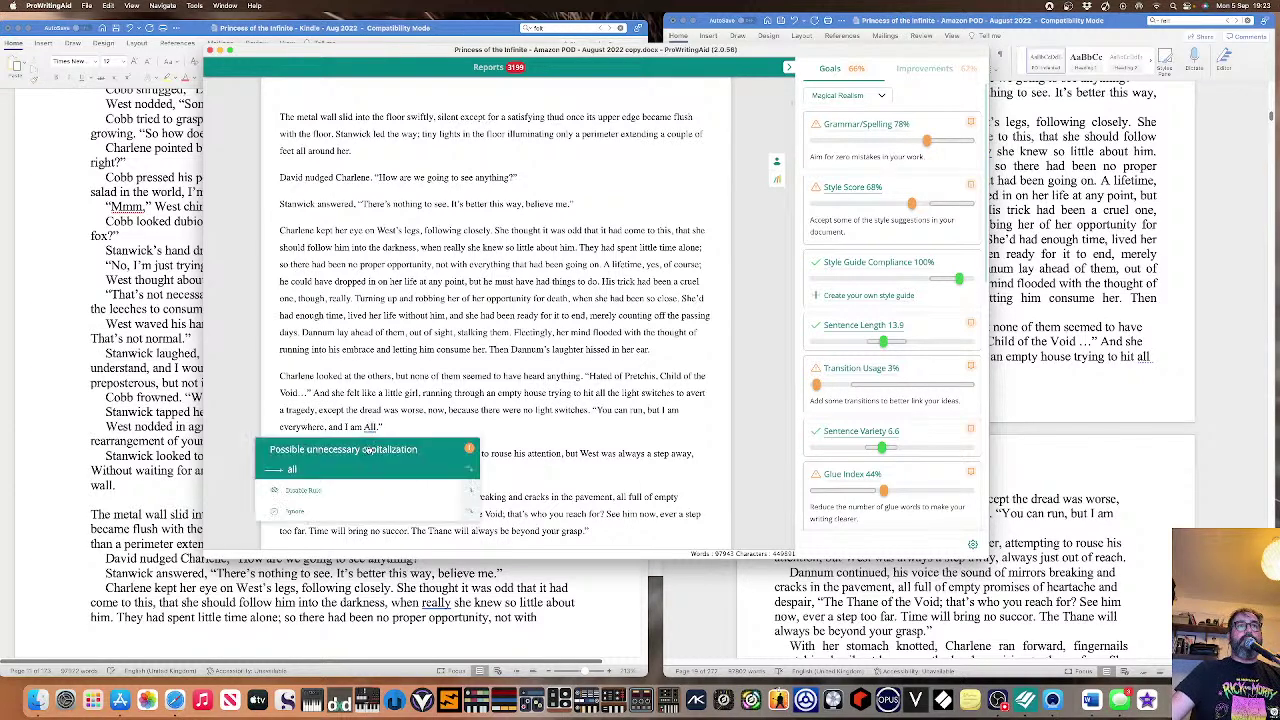
left_click(368, 427)
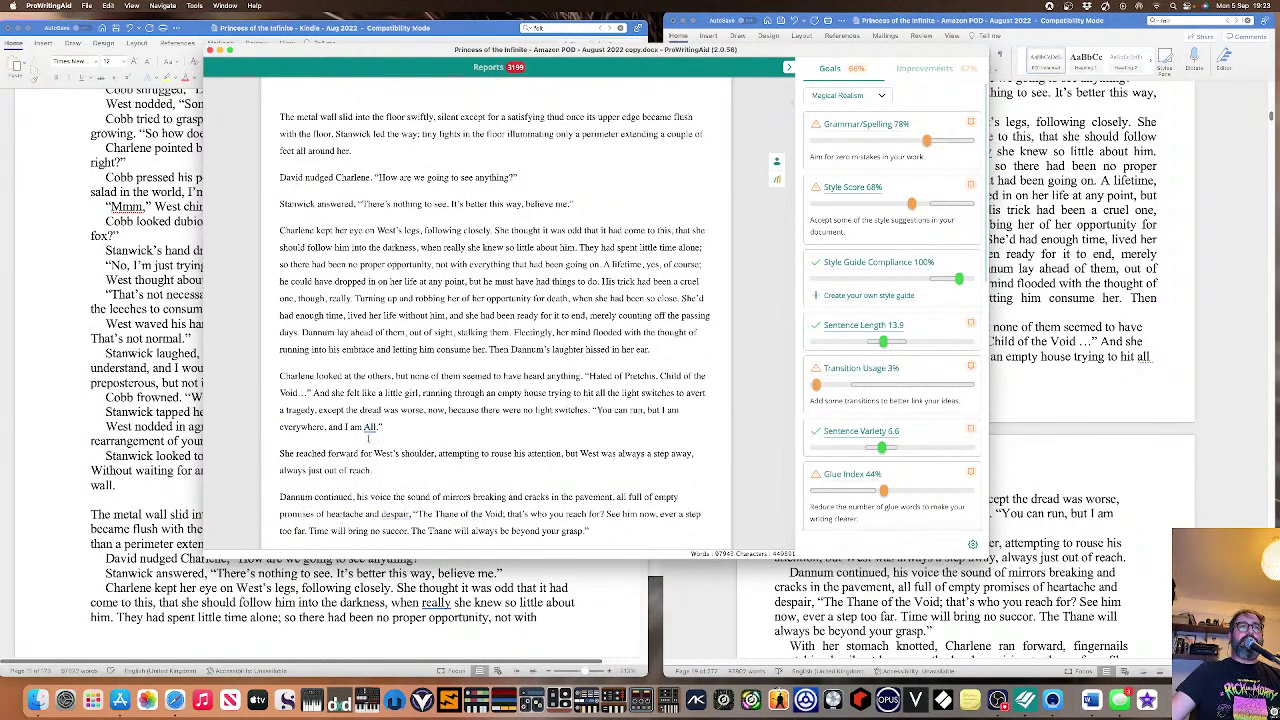
mouse_move(370, 427)
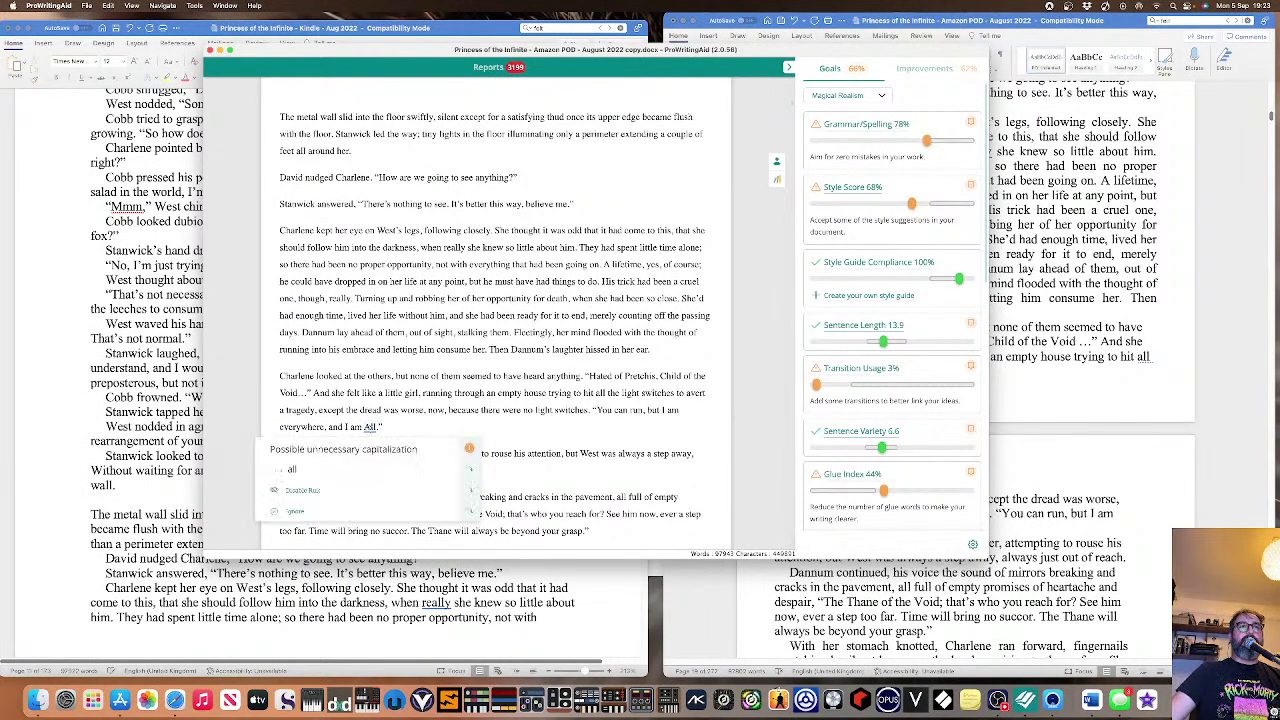
left_click(365, 513)
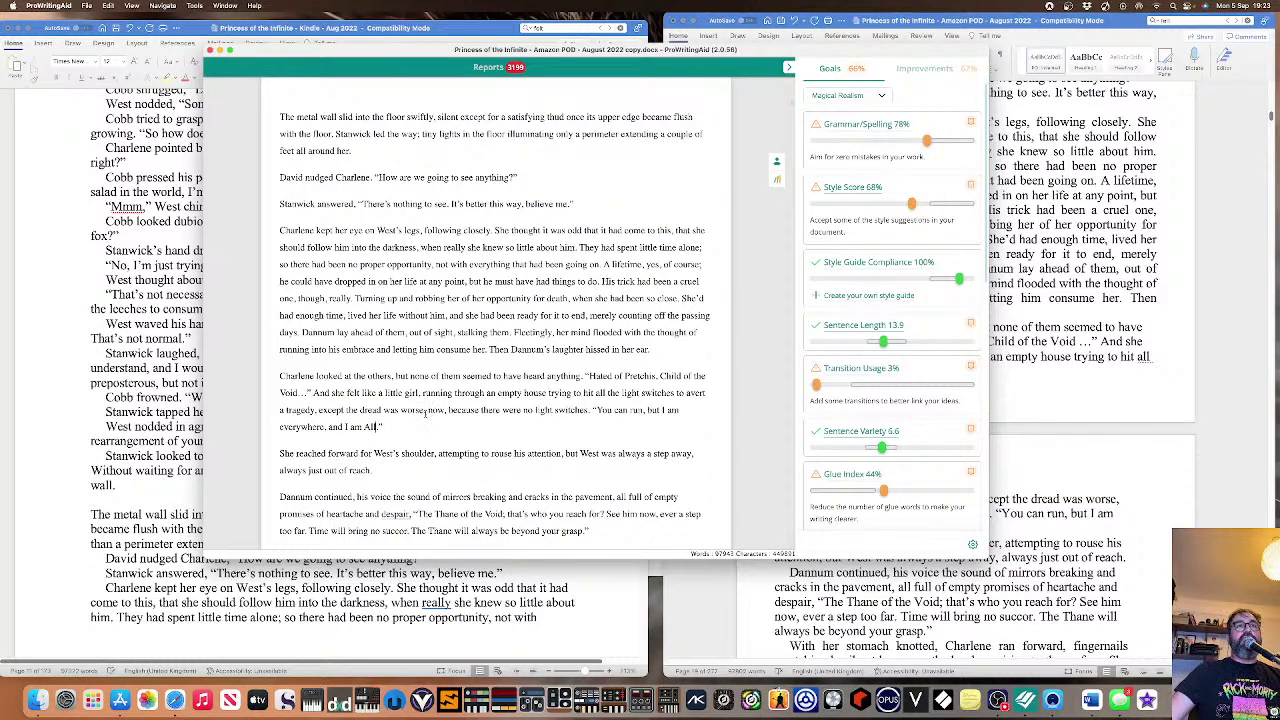
Accept the comma splice correction "despair." and the missing comma correction "warm," before "gentle kiss".
scroll(436, 435, "down", 5)
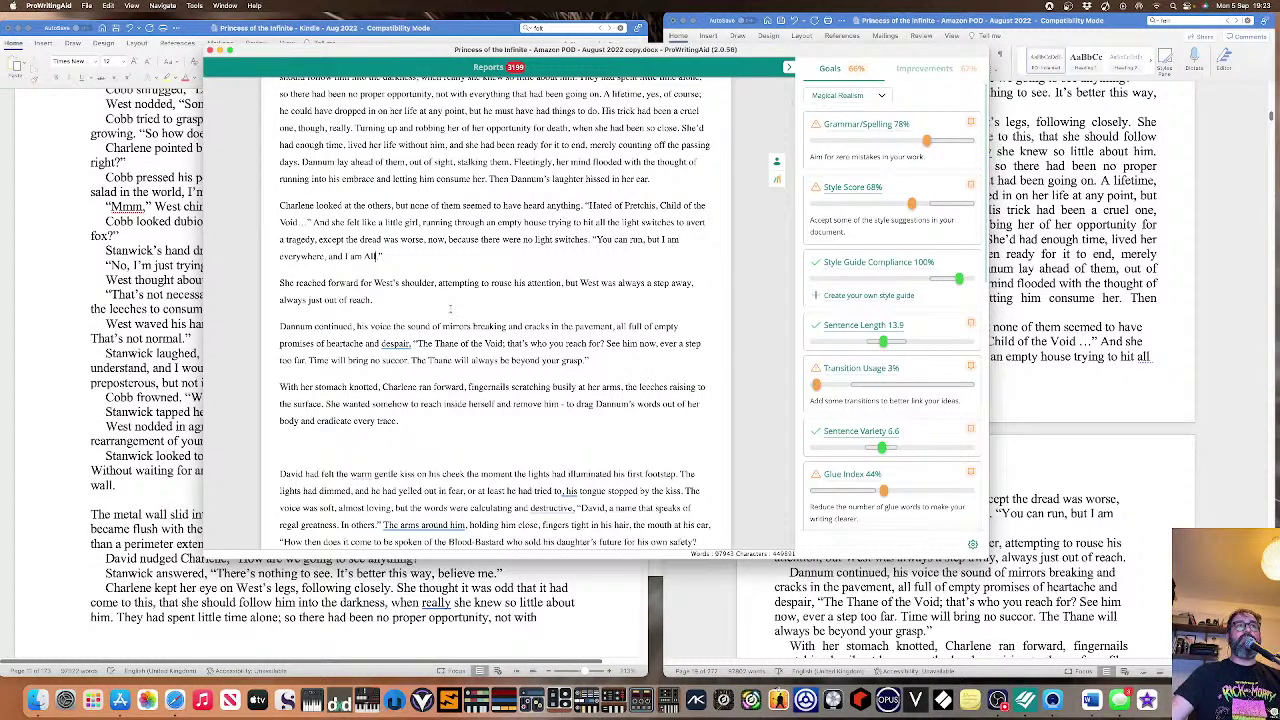
left_click(398, 345)
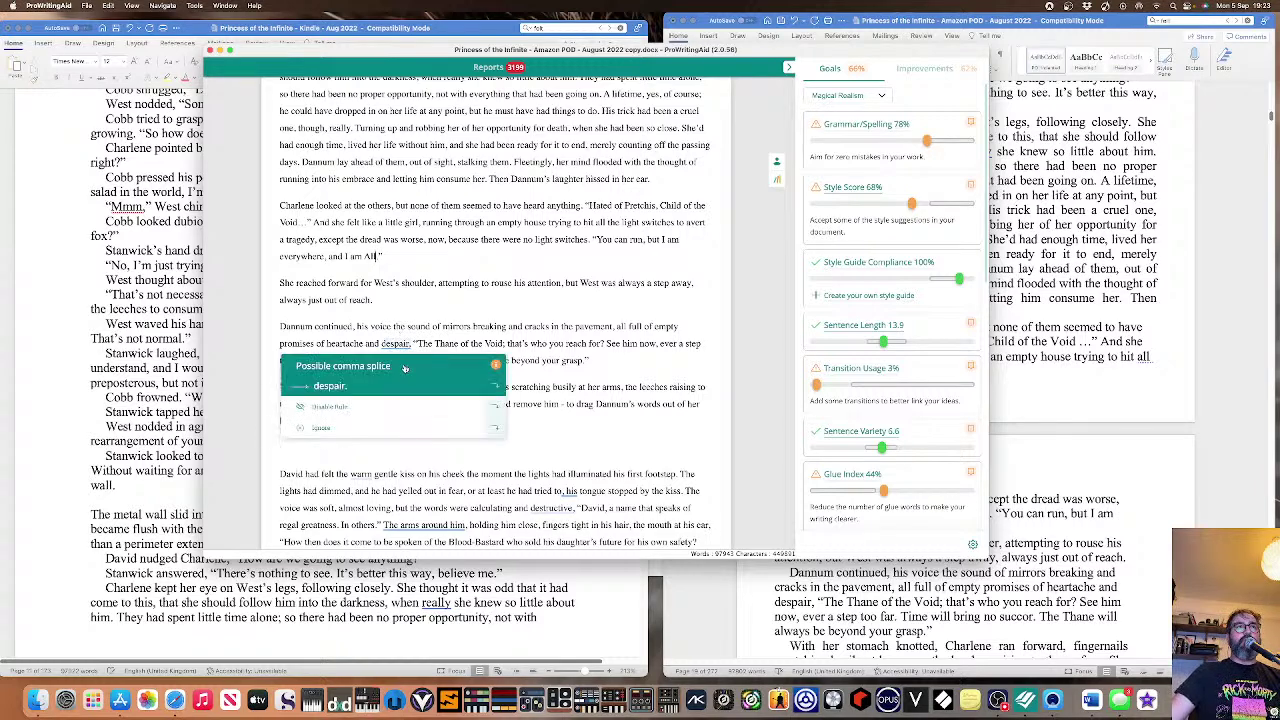
left_click(405, 380)
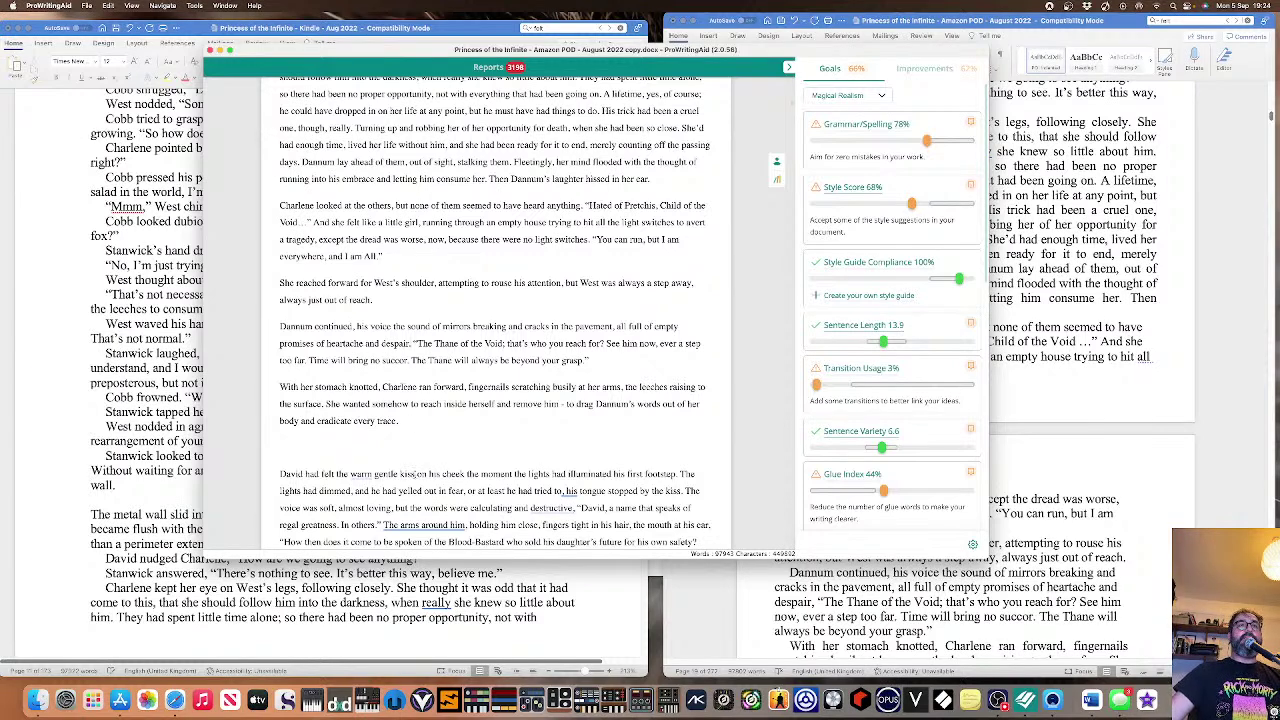
left_click(380, 470)
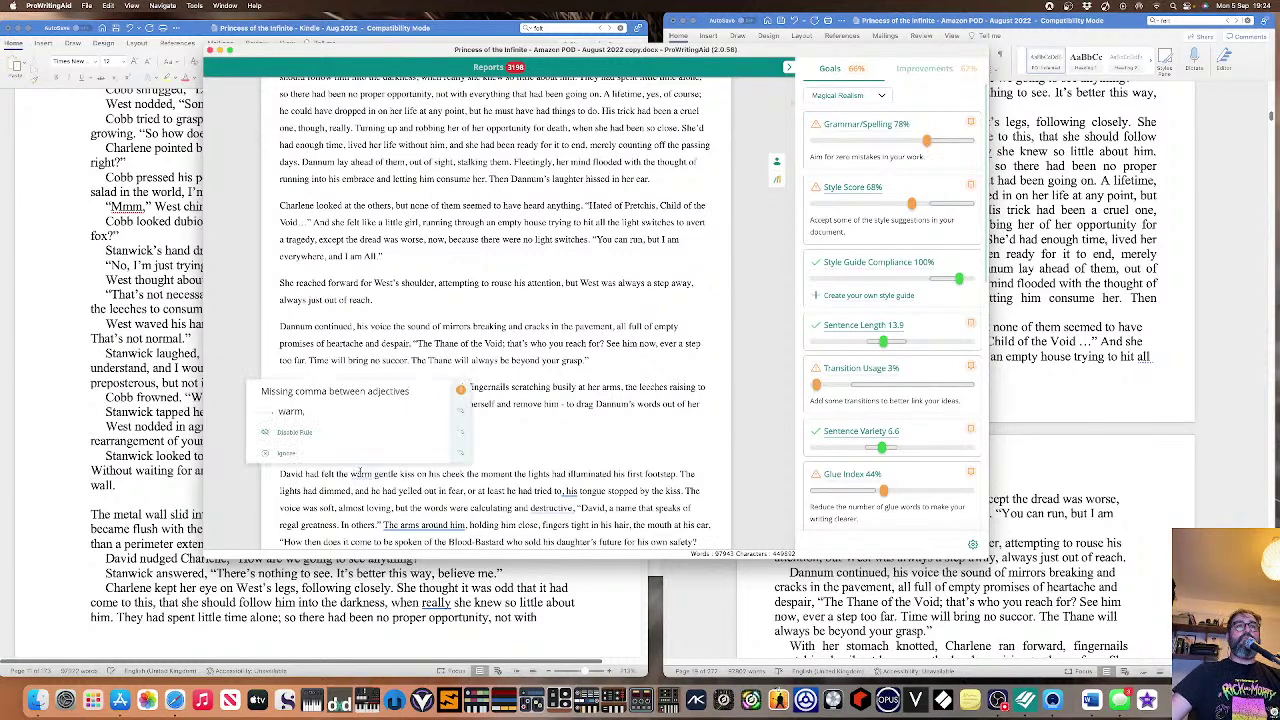
left_click(333, 414)
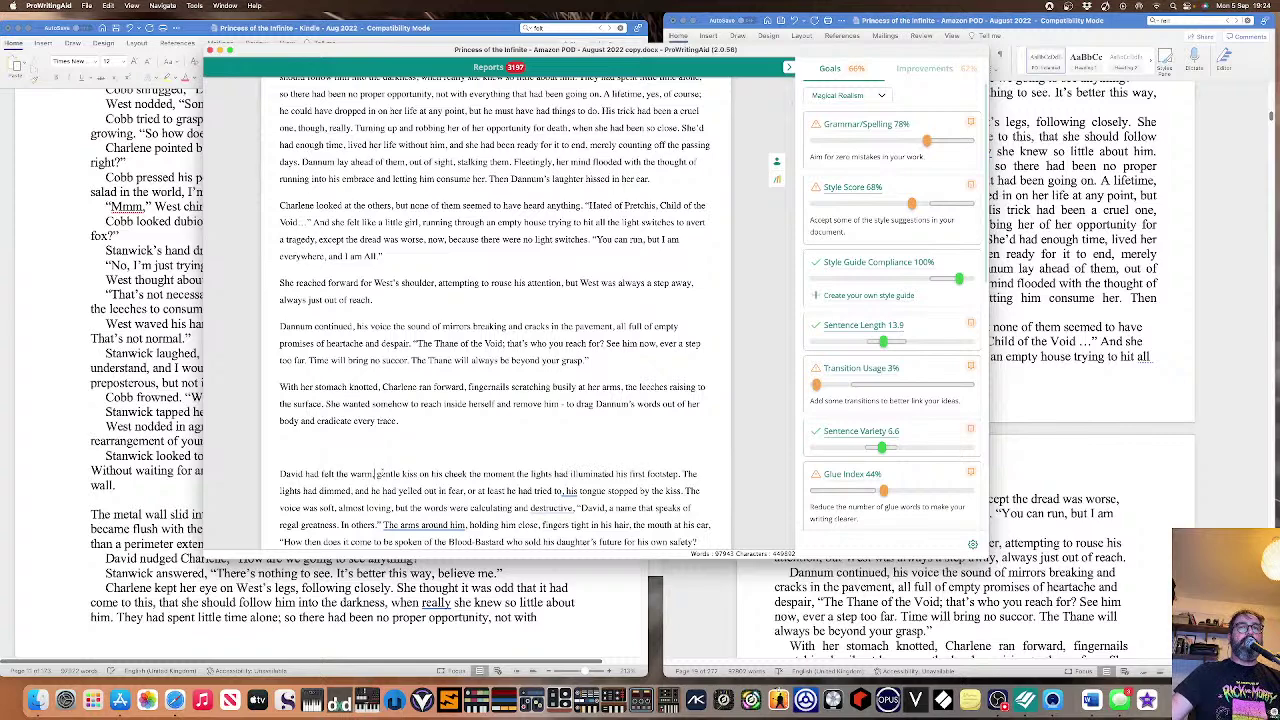
Replace the comma after "at least he had tried to" with a semicolon.
scroll(376, 472, "down", 3)
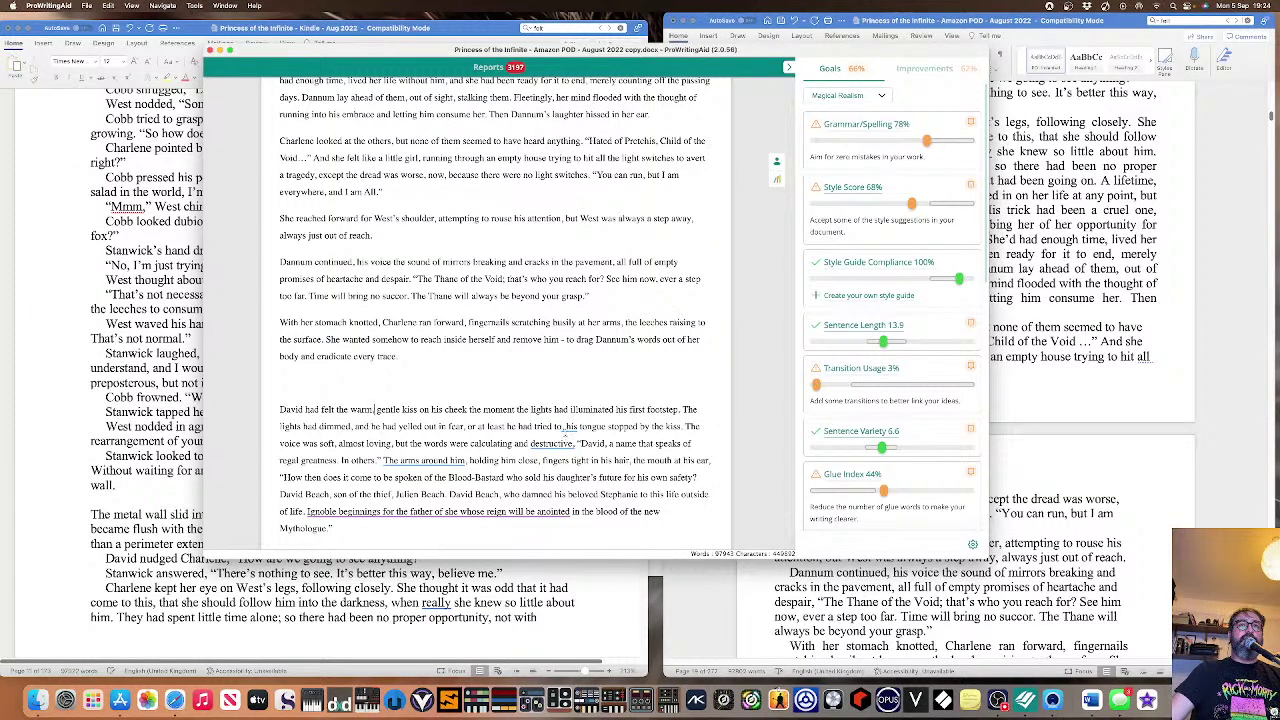
left_click(567, 428)
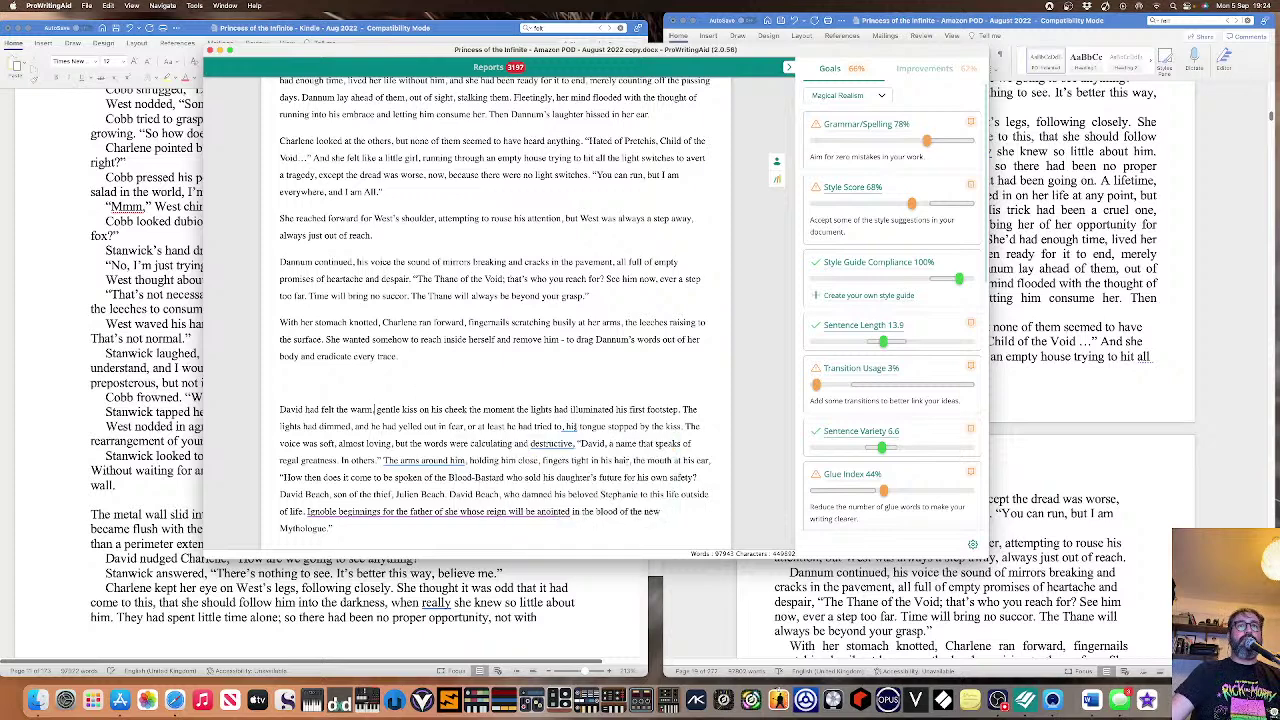
left_click(566, 428)
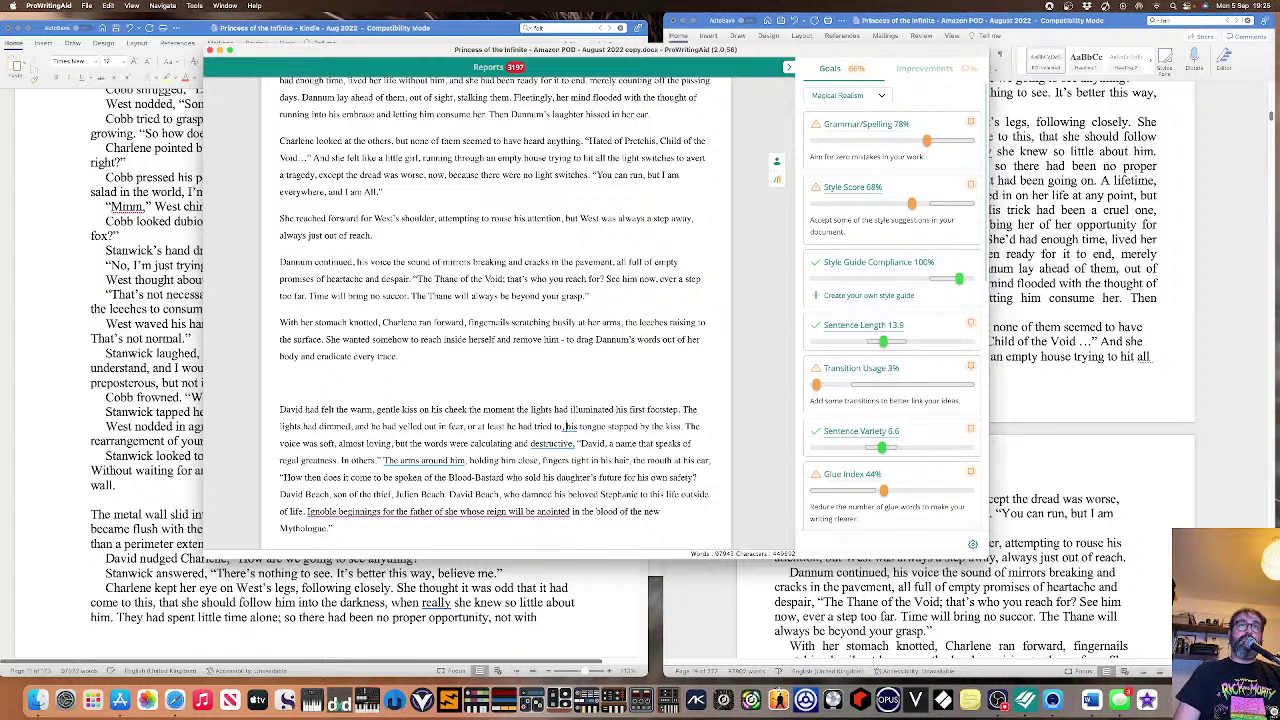
type("l")
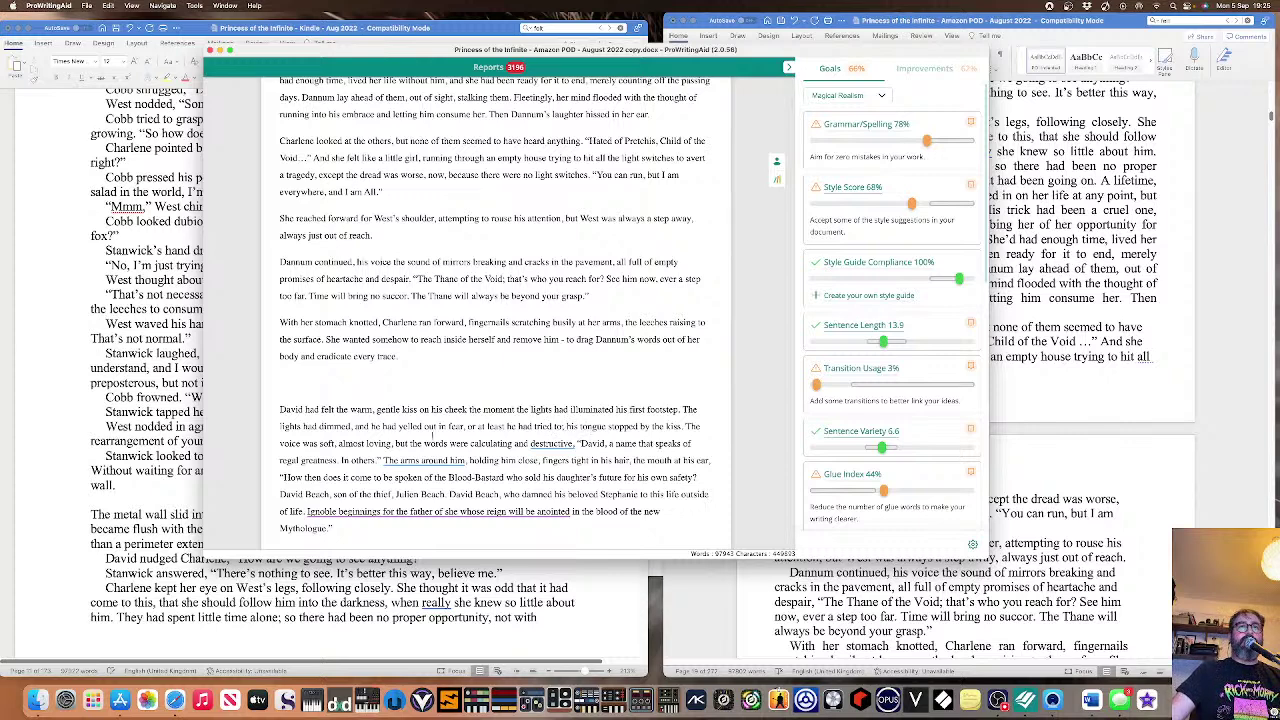
type(";")
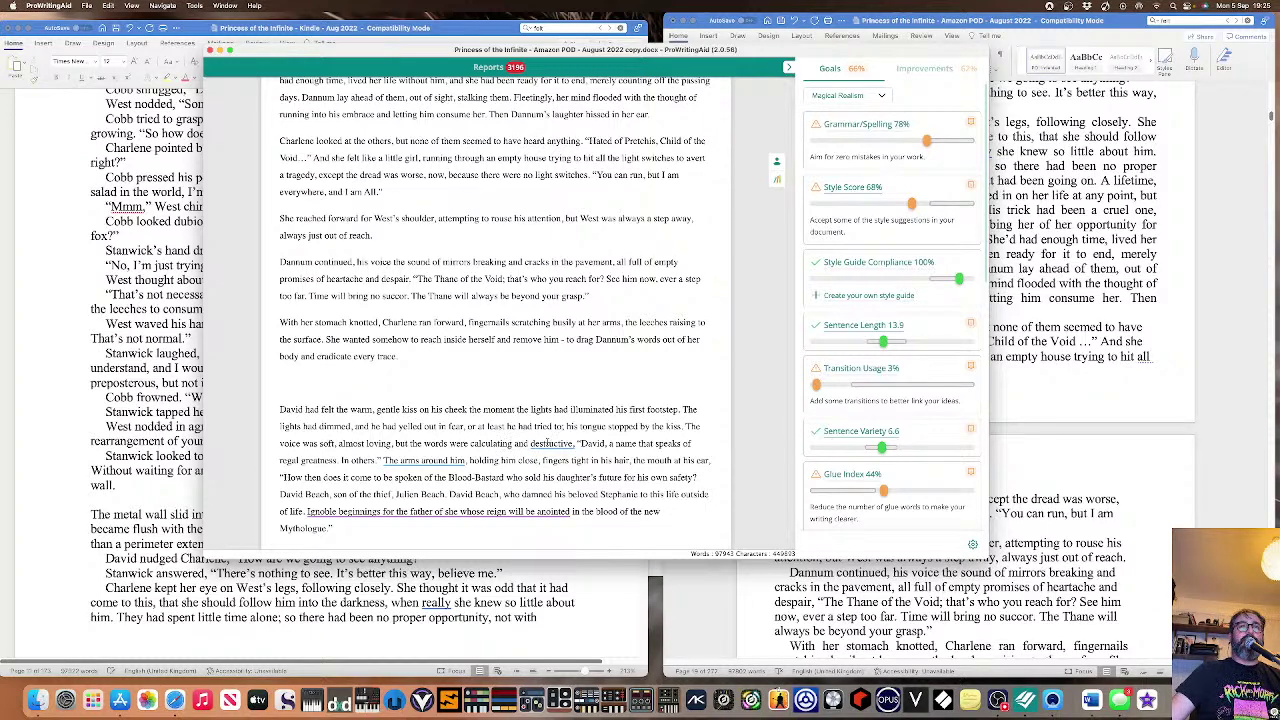
Accept the correction replacing the comma after "destructive" with a full stop, and change "The arms around him" to "The surrounding arms".
left_click(531, 444)
left_click(548, 466)
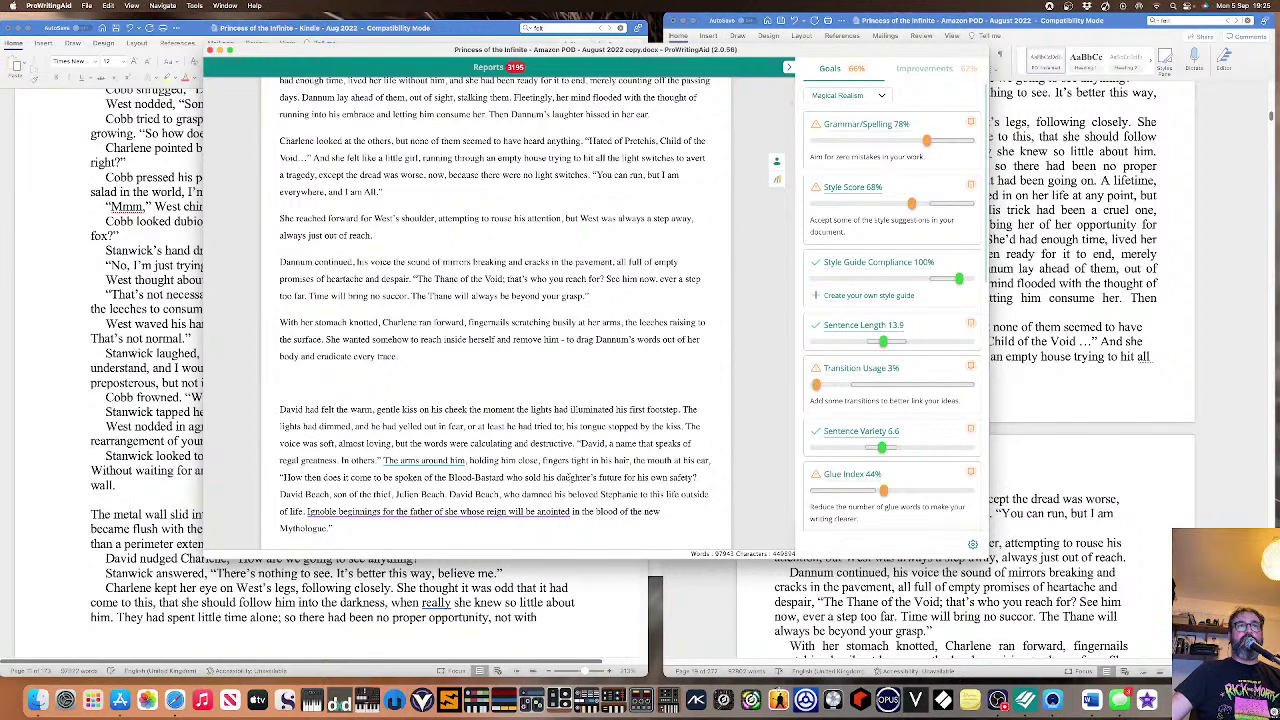
left_click(386, 460)
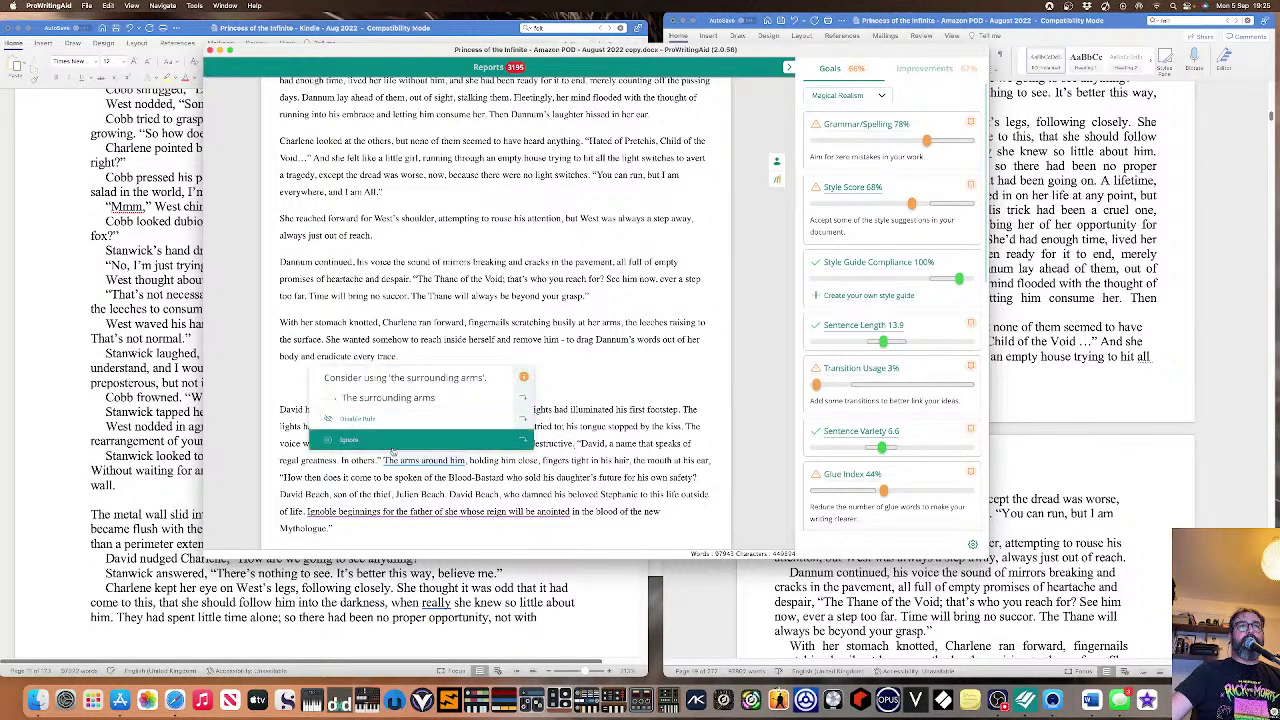
left_click(518, 463)
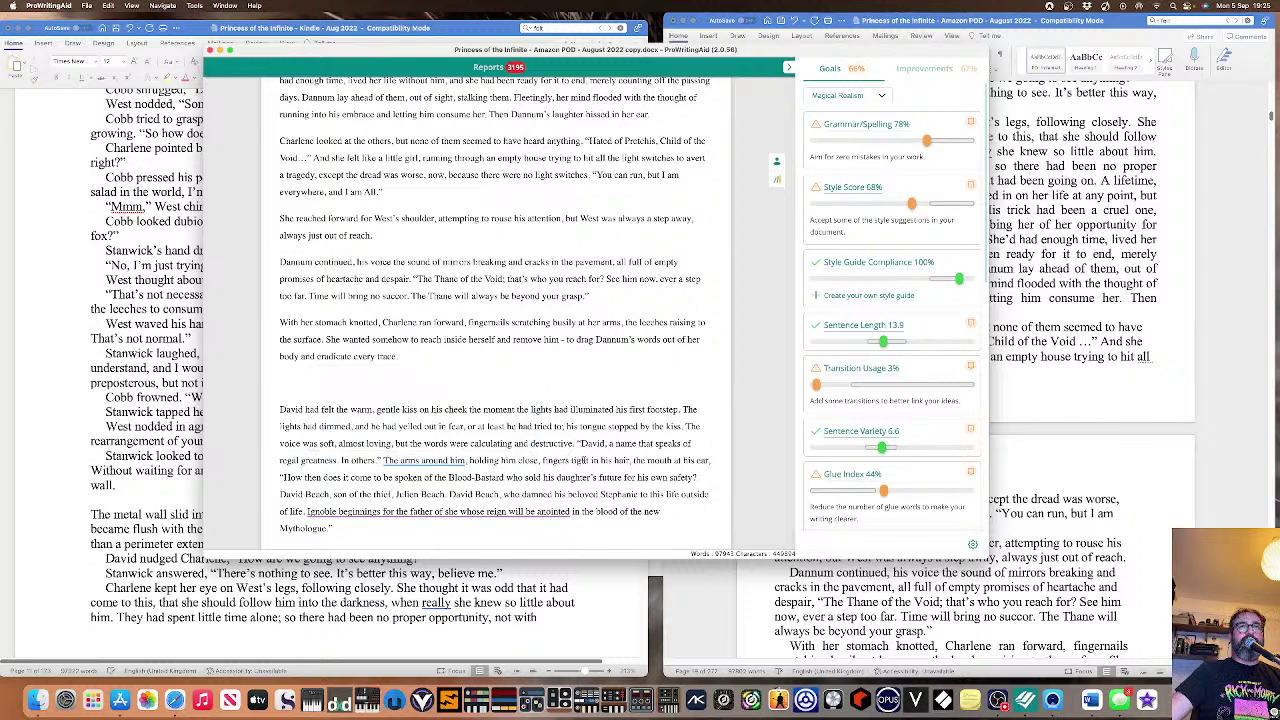
left_click(425, 461)
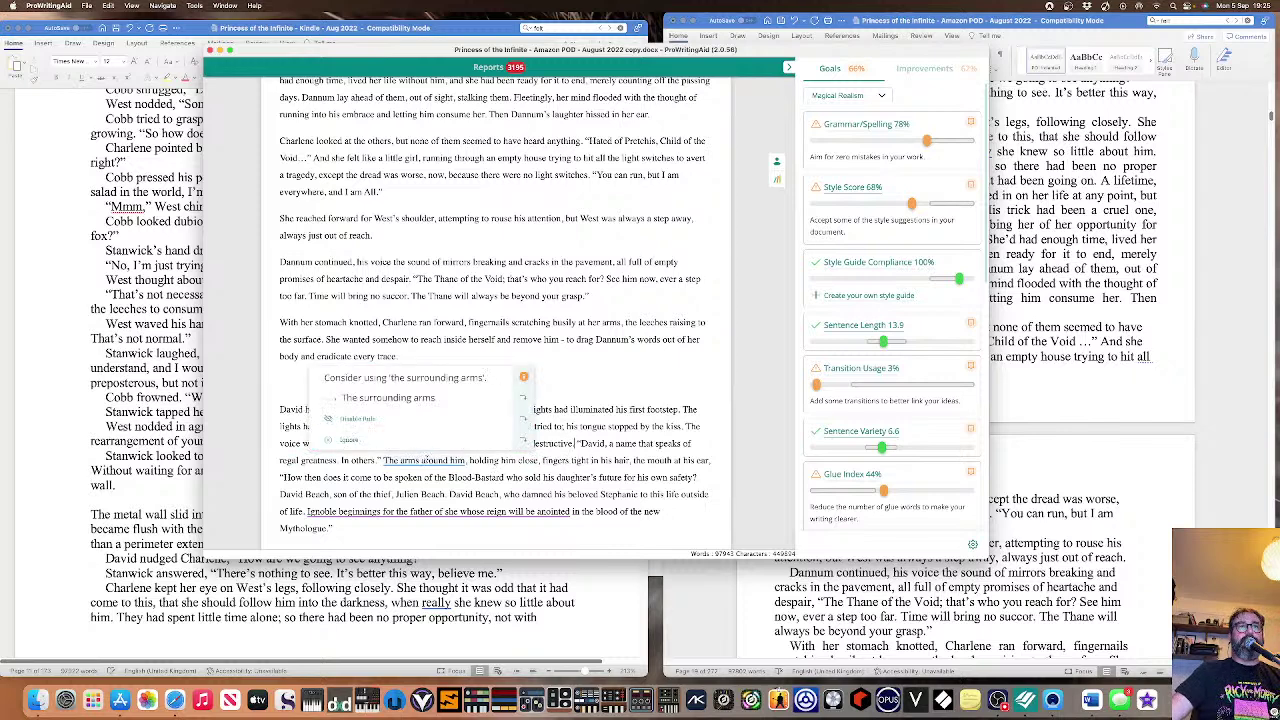
left_click(415, 397)
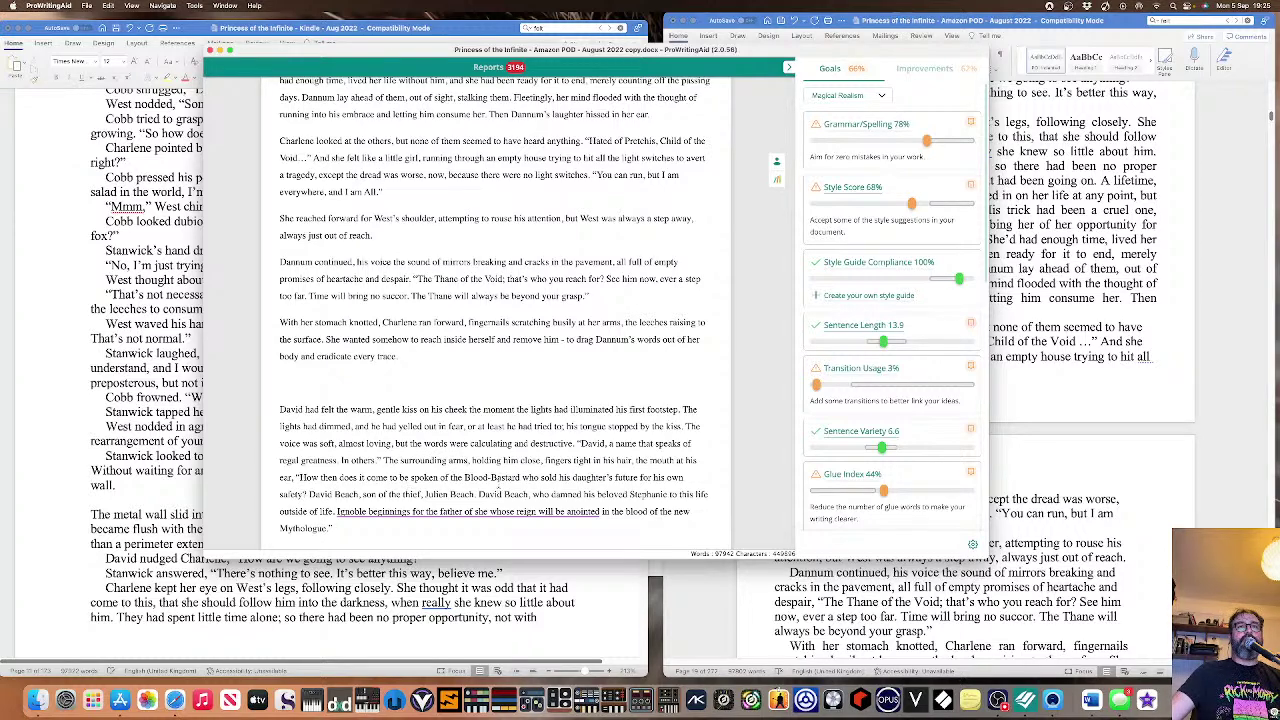
left_click(598, 479)
type("'")
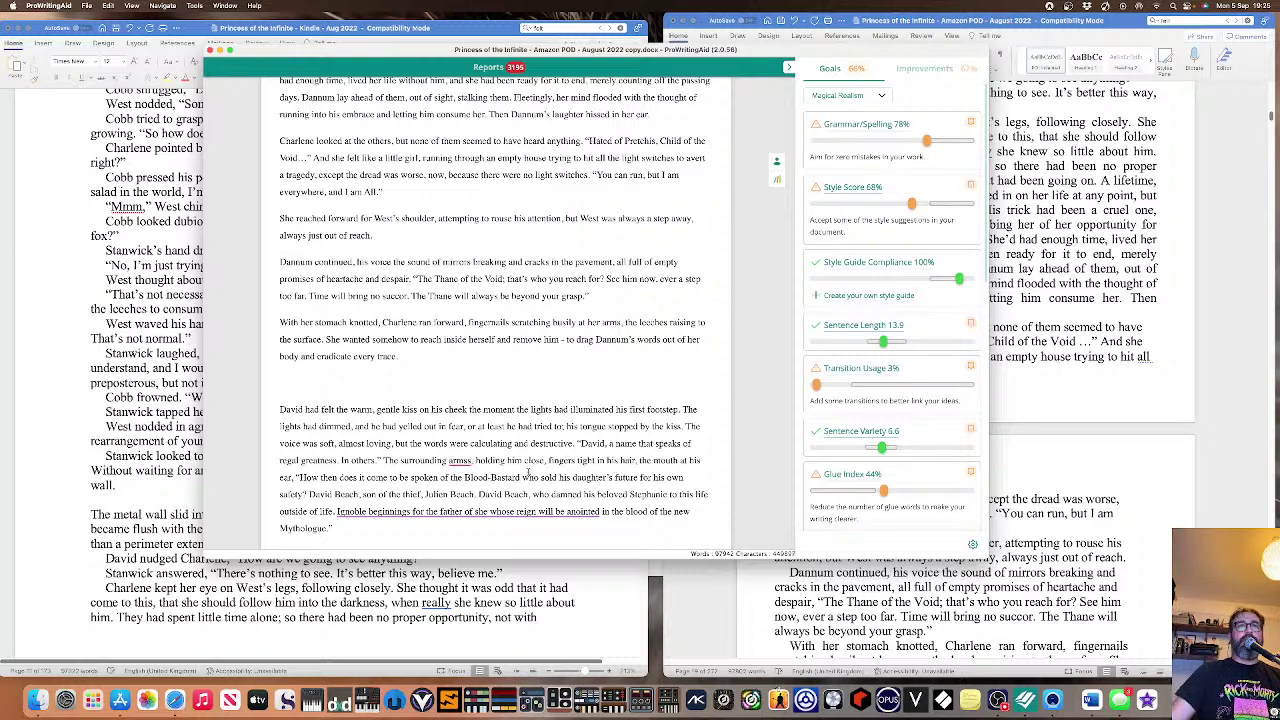
left_click(471, 460)
key("BackSpace")
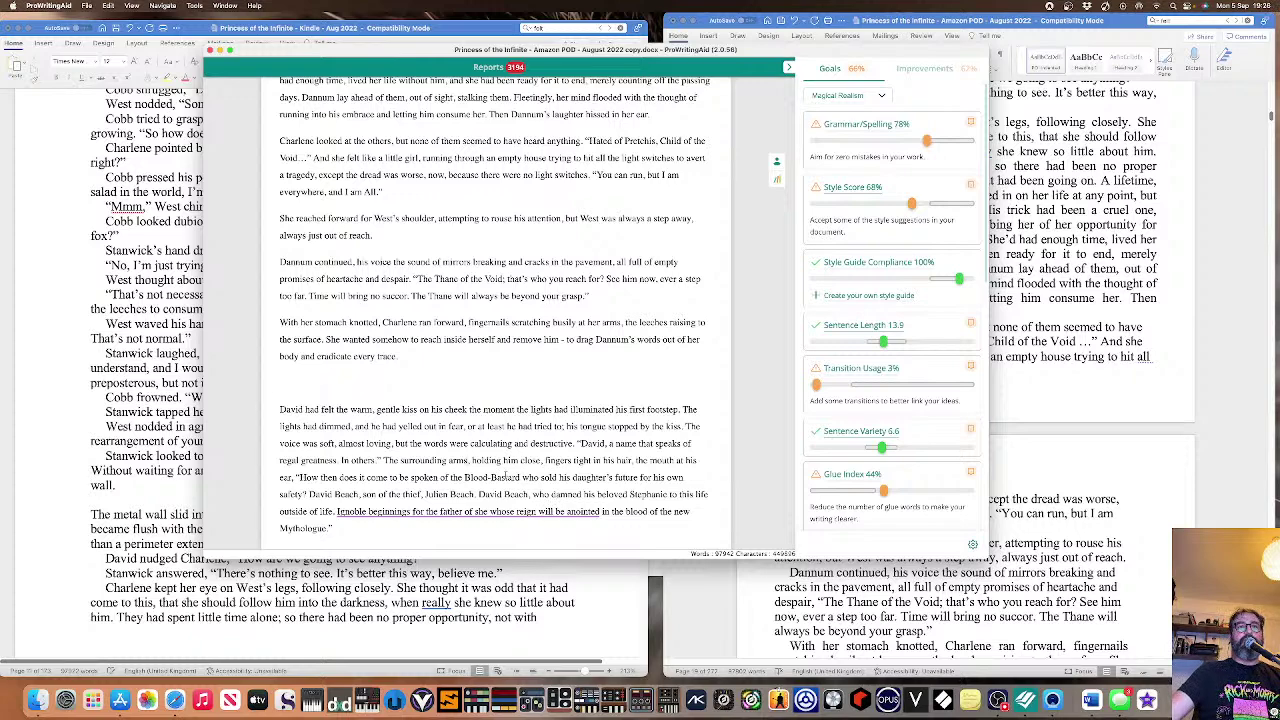
Ignore the passive verb suggestion on "Ignoble beginnings for the father of she whose reign will be anointed".
scroll(507, 468, "down", 3)
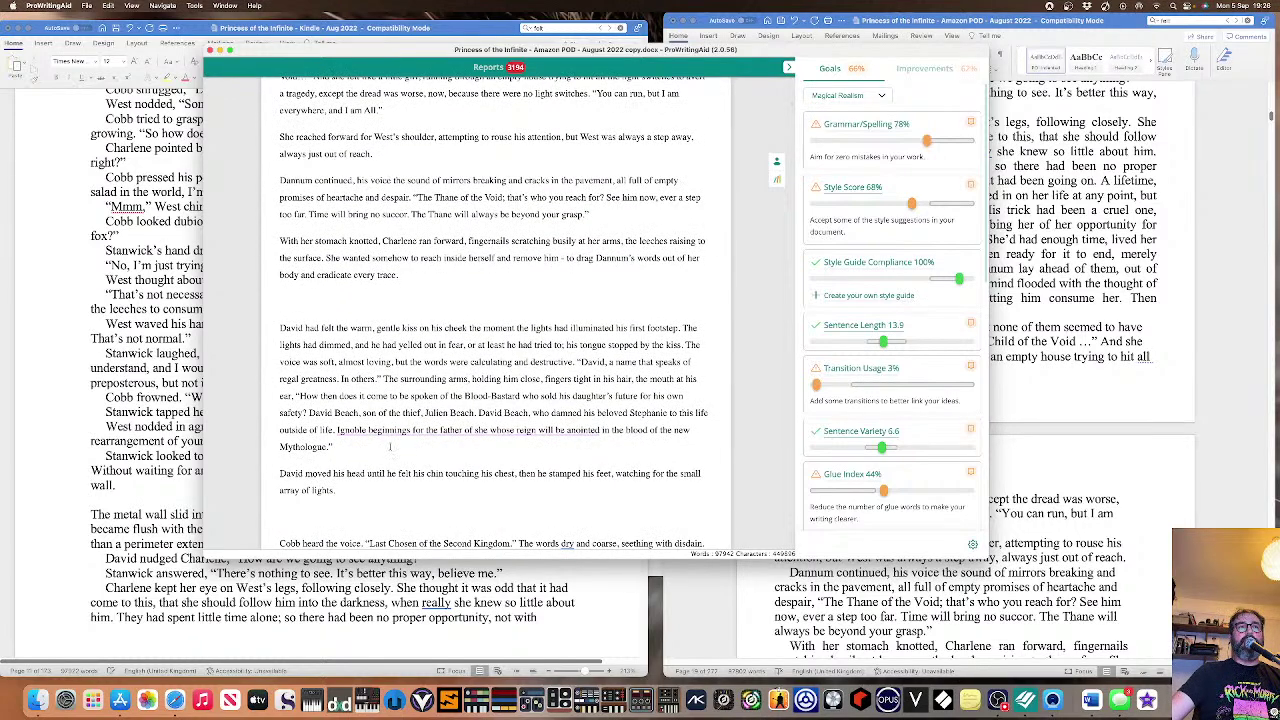
mouse_move(363, 442)
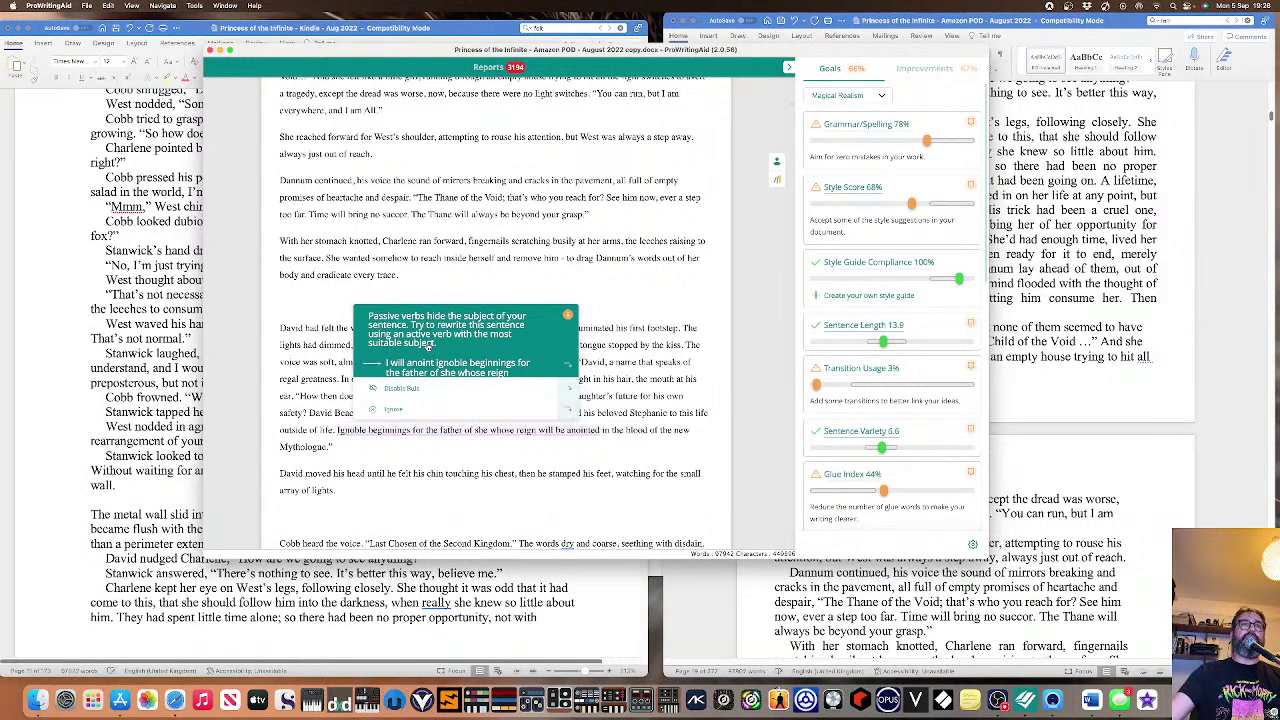
left_click(420, 411)
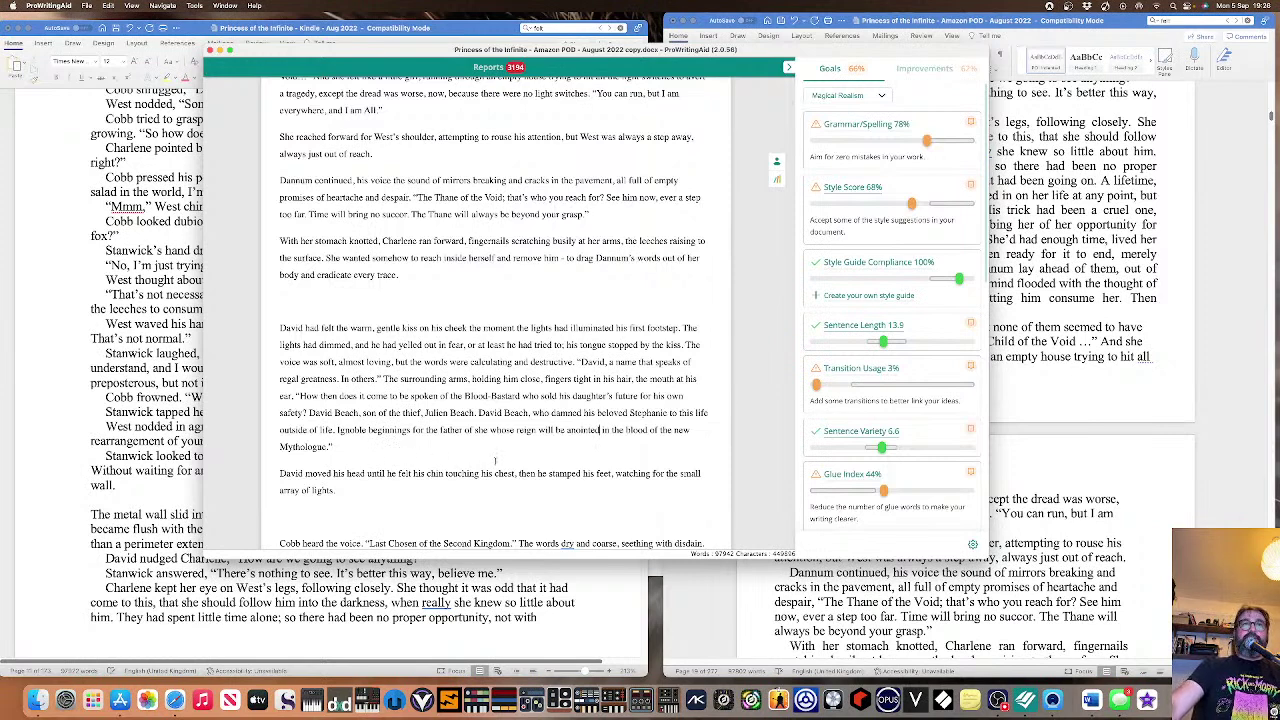
Accept the missing verb correction "were dry" in "The words dry and coarse", and replace "managed to yell" with "yelled".
scroll(512, 464, "down", 1)
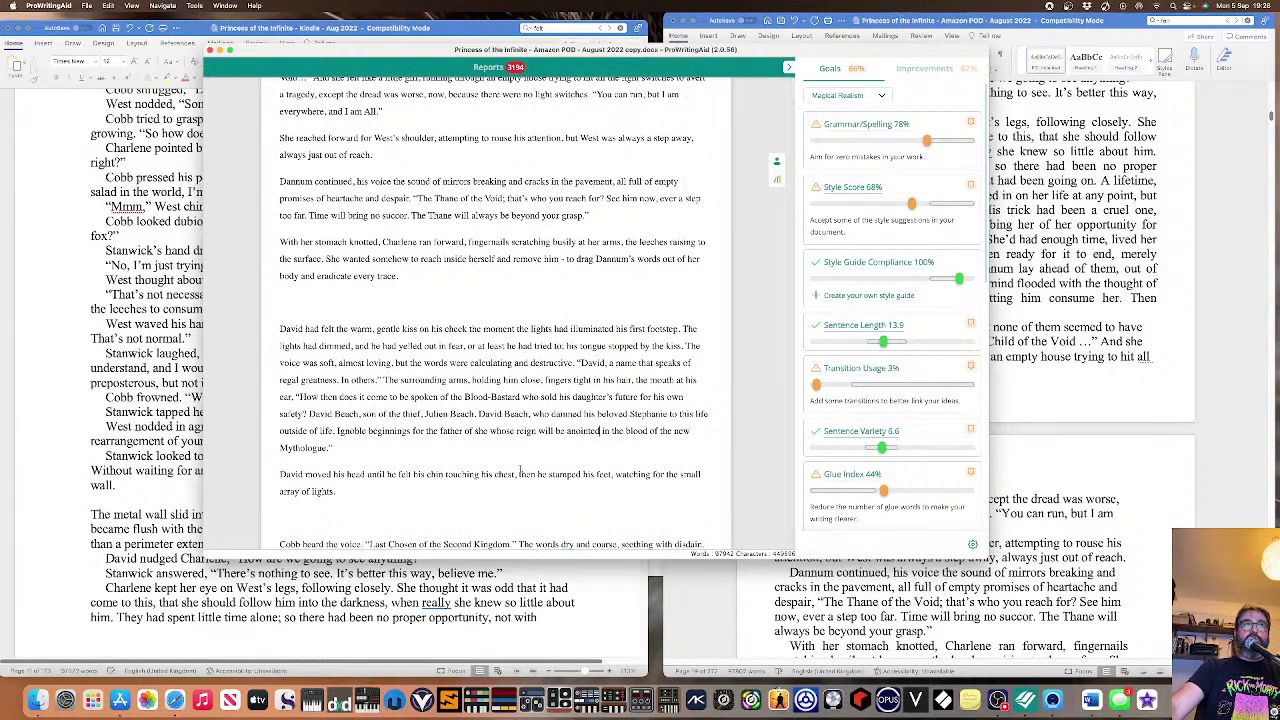
scroll(519, 469, "down", 3)
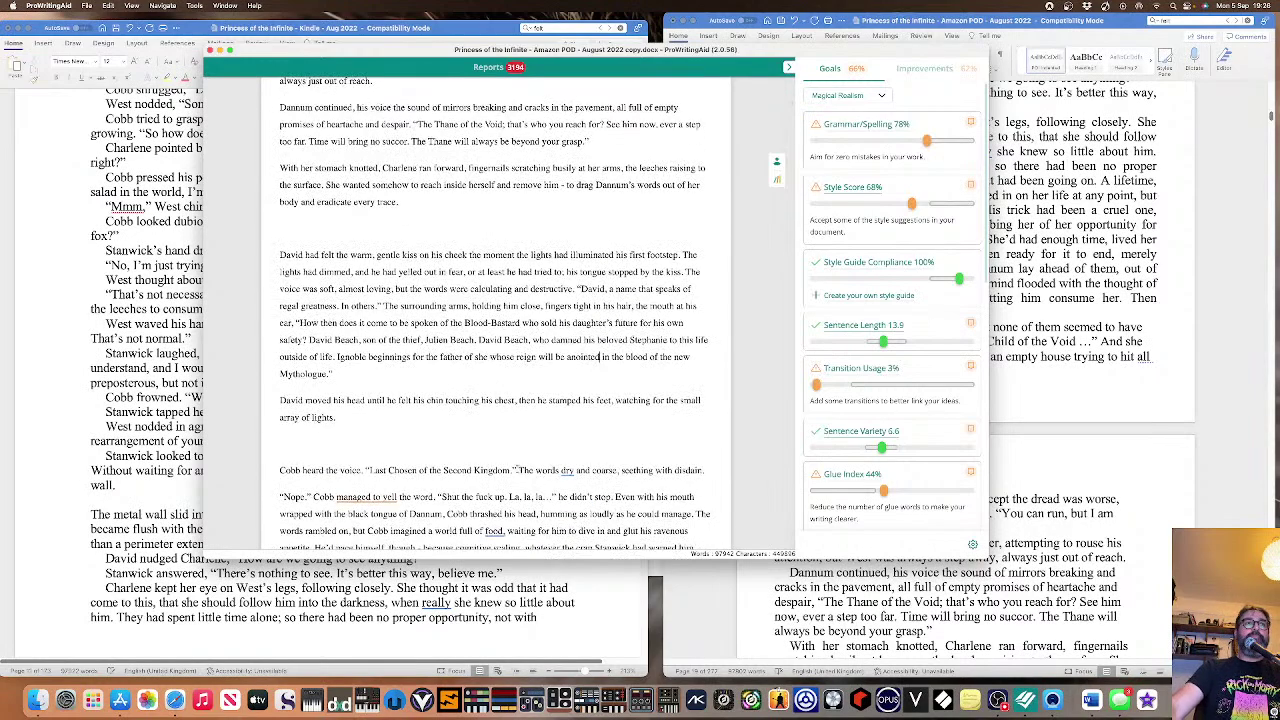
scroll(324, 448, "down", 1)
scroll(324, 448, "down", 5)
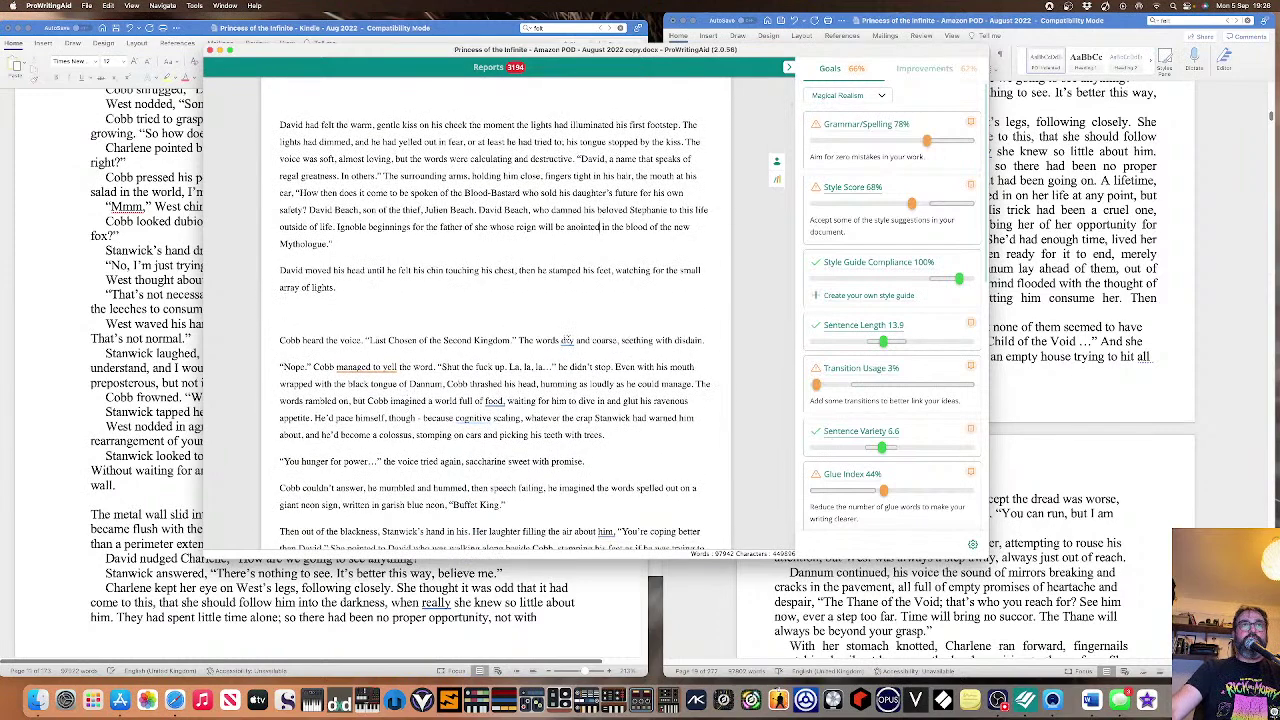
left_click(566, 341)
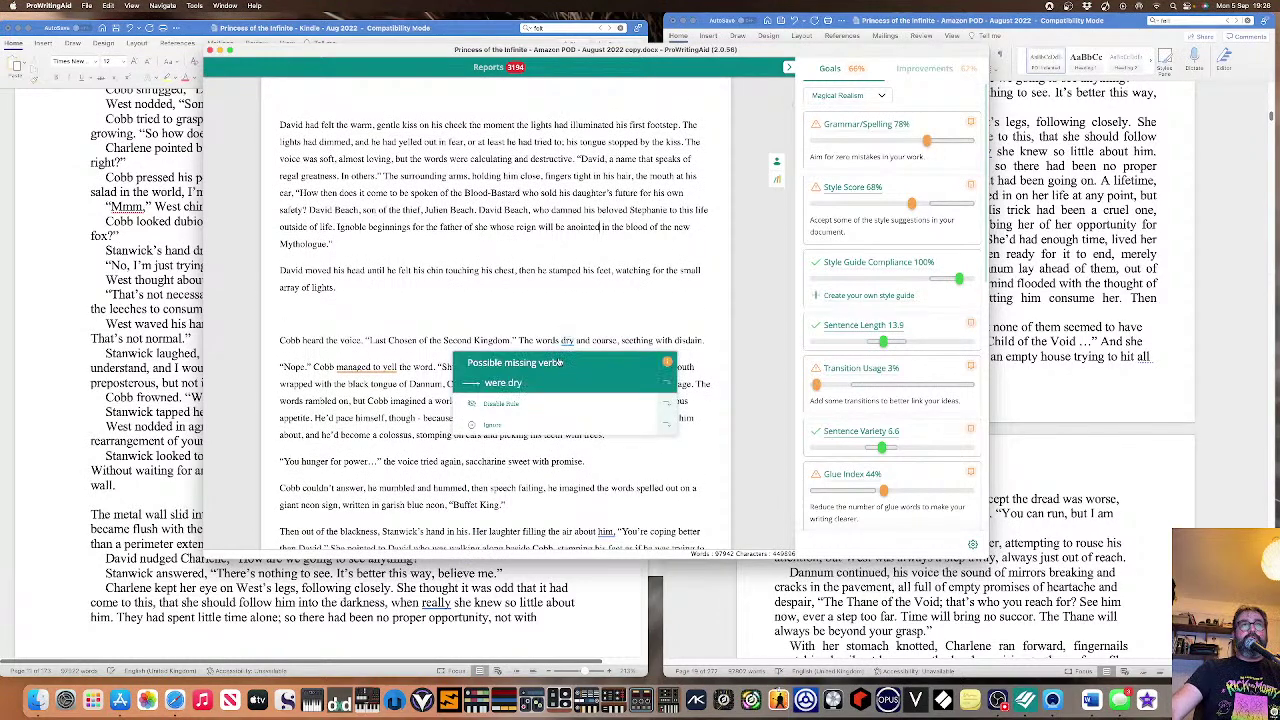
left_click(560, 363)
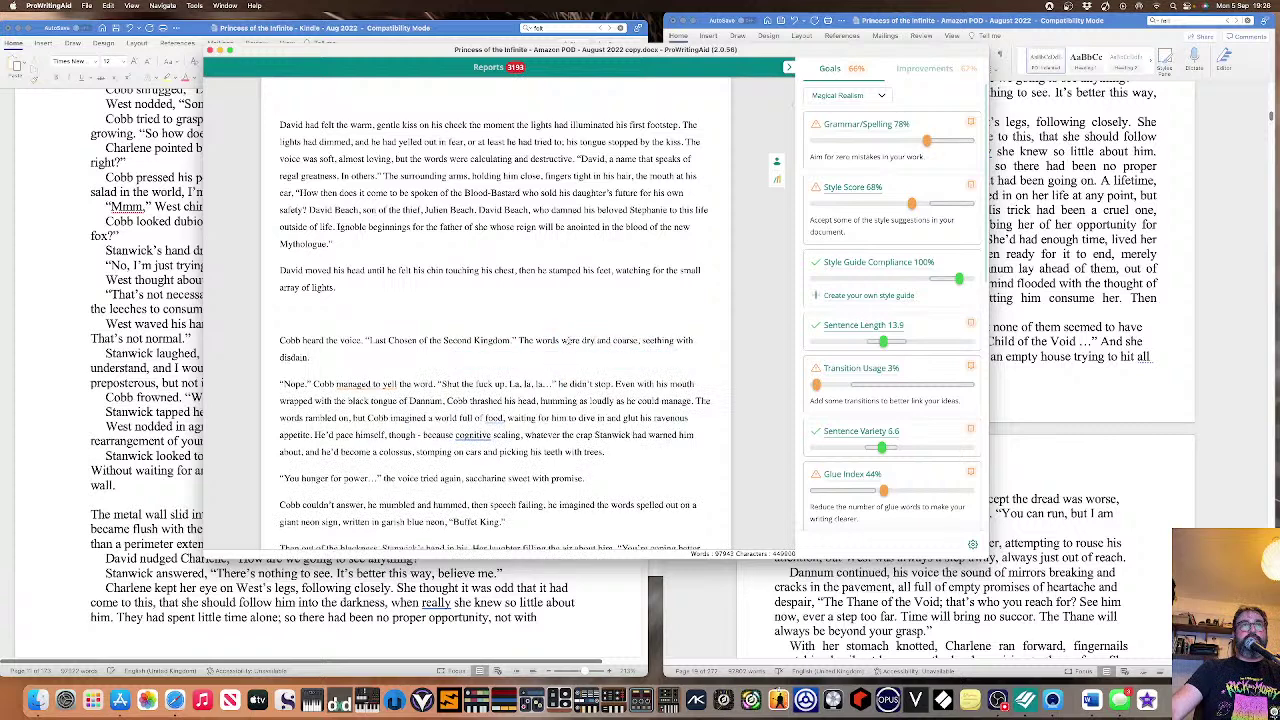
left_click(372, 383)
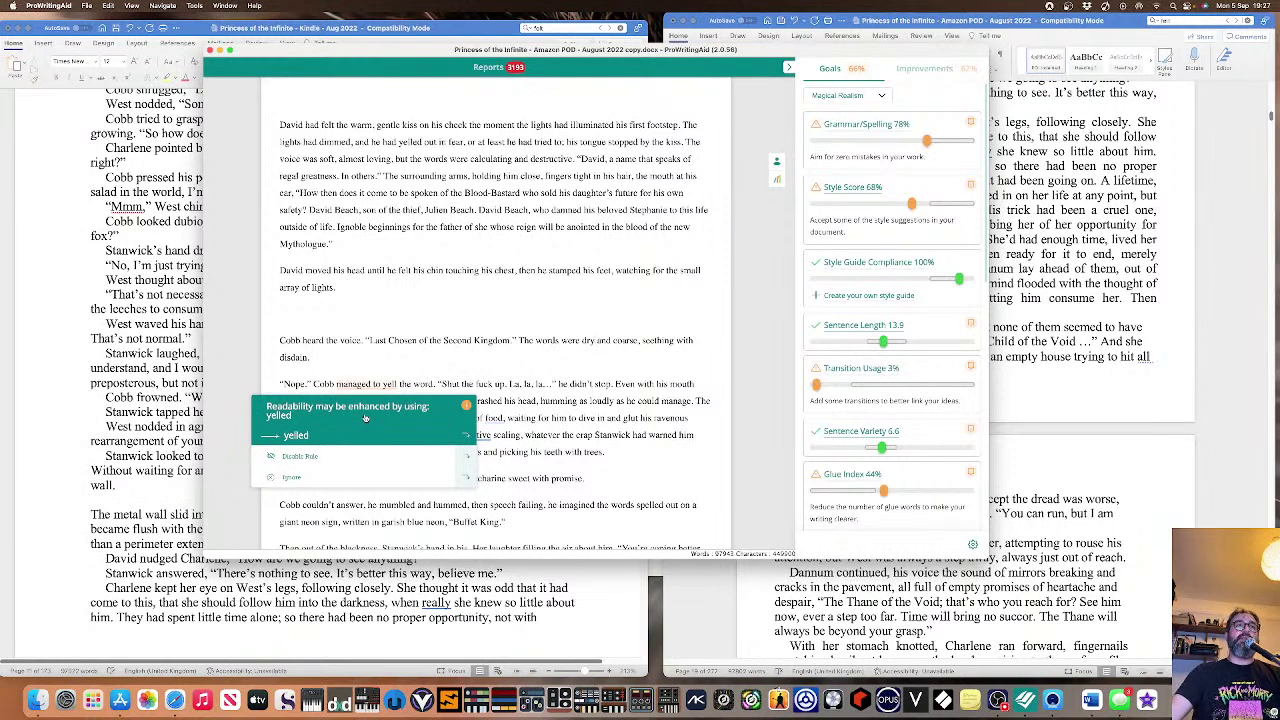
left_click(365, 434)
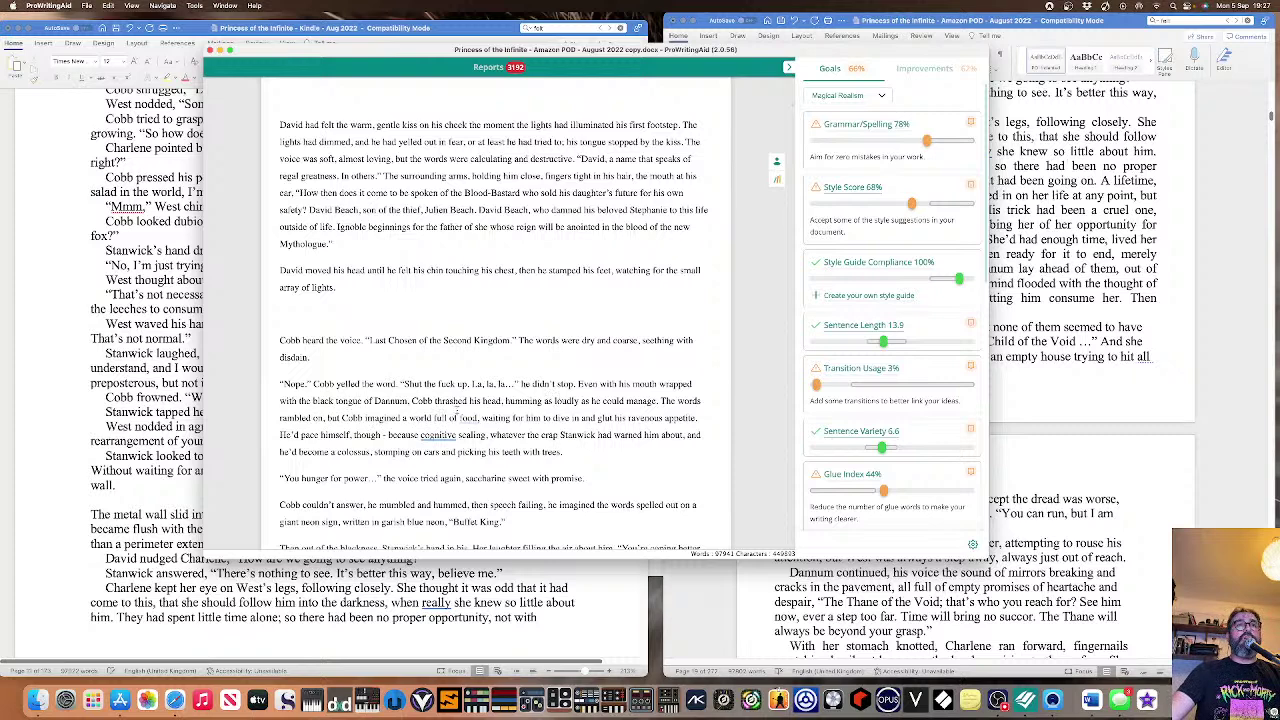
Accept removing the comma after "a world full of food", and ignore the missing preposition suggestion on "cognitive".
left_click(461, 417)
left_click(411, 479)
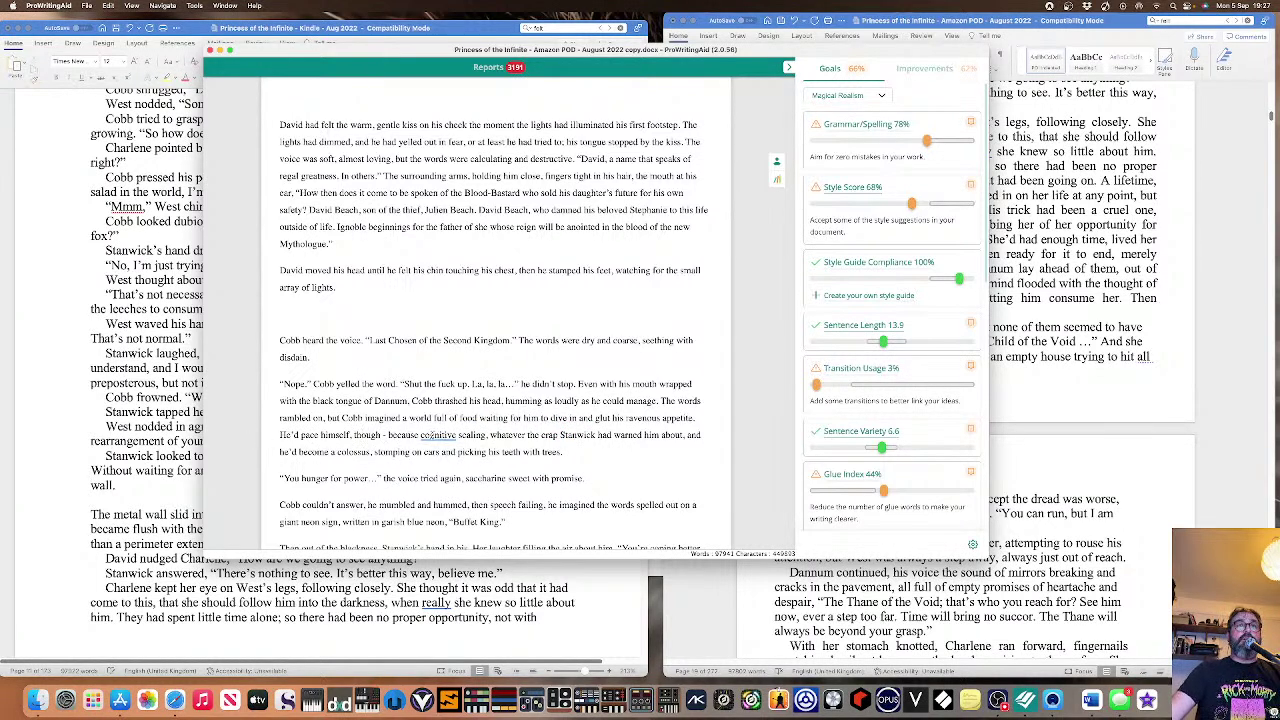
left_click(432, 436)
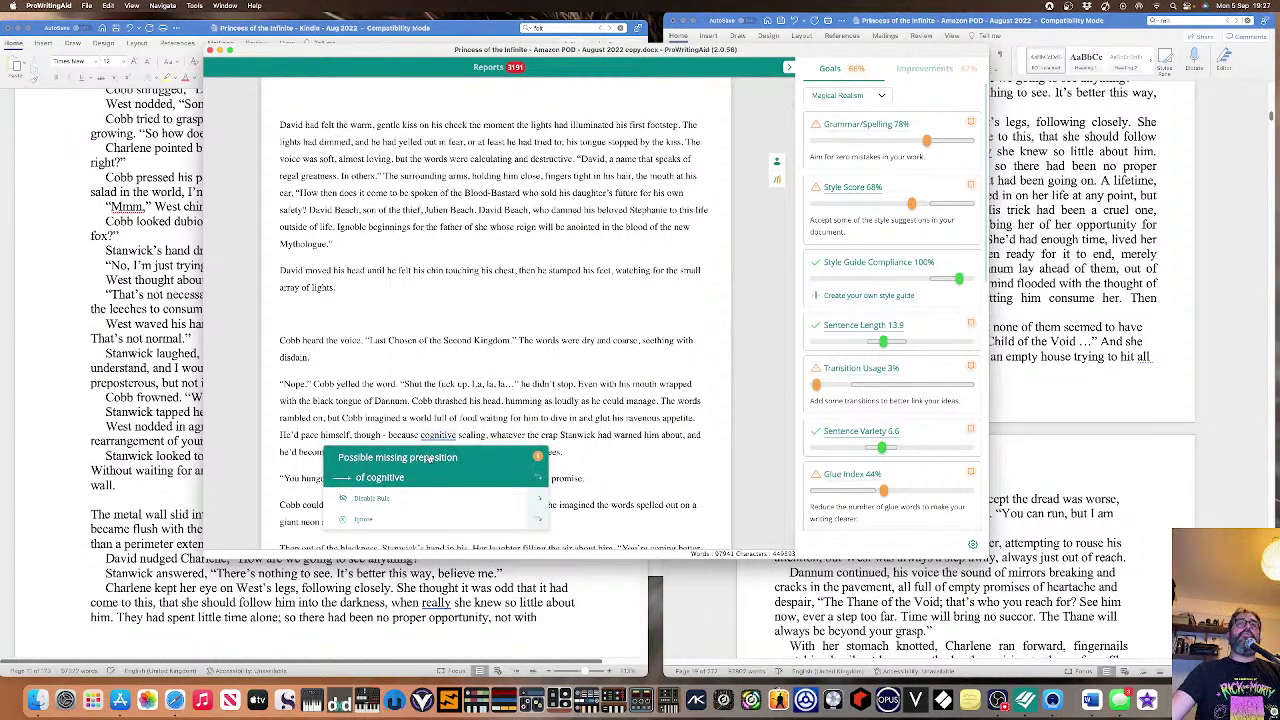
left_click(424, 520)
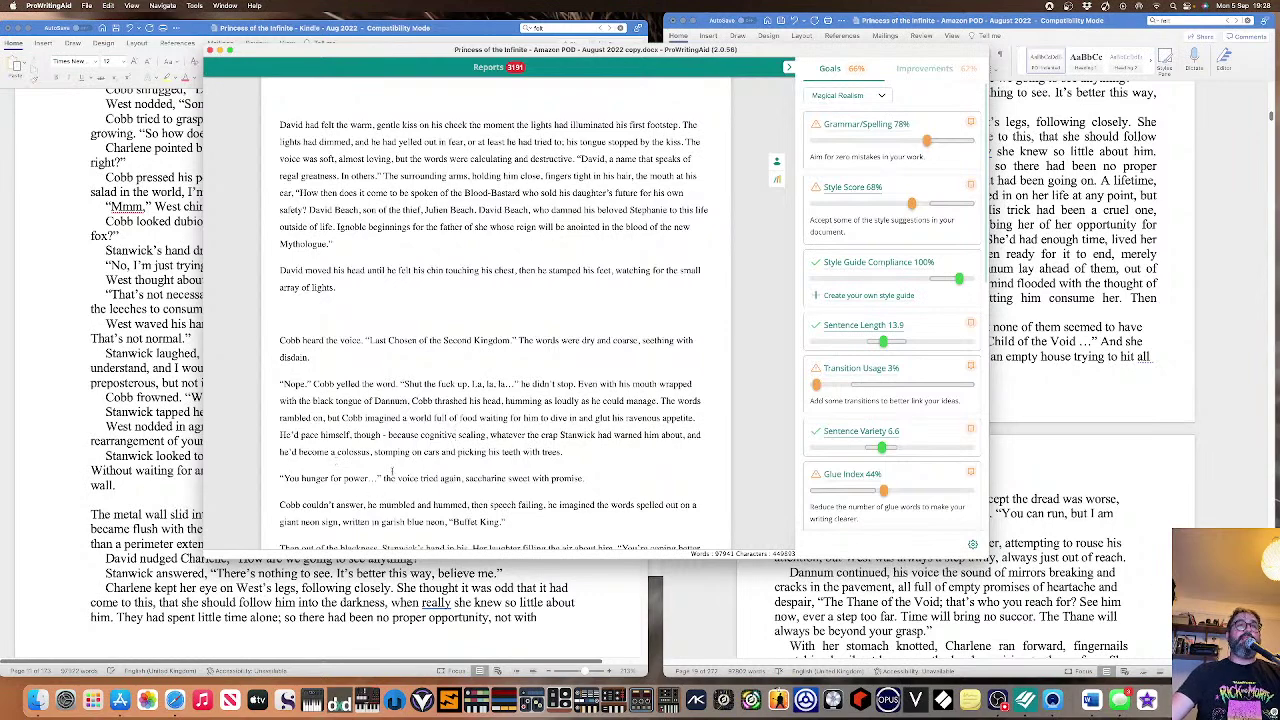
Accept the full stop correction after "filling the air about him" and the missing comma correction "David," before "who was walking".
scroll(441, 450, "down", 3)
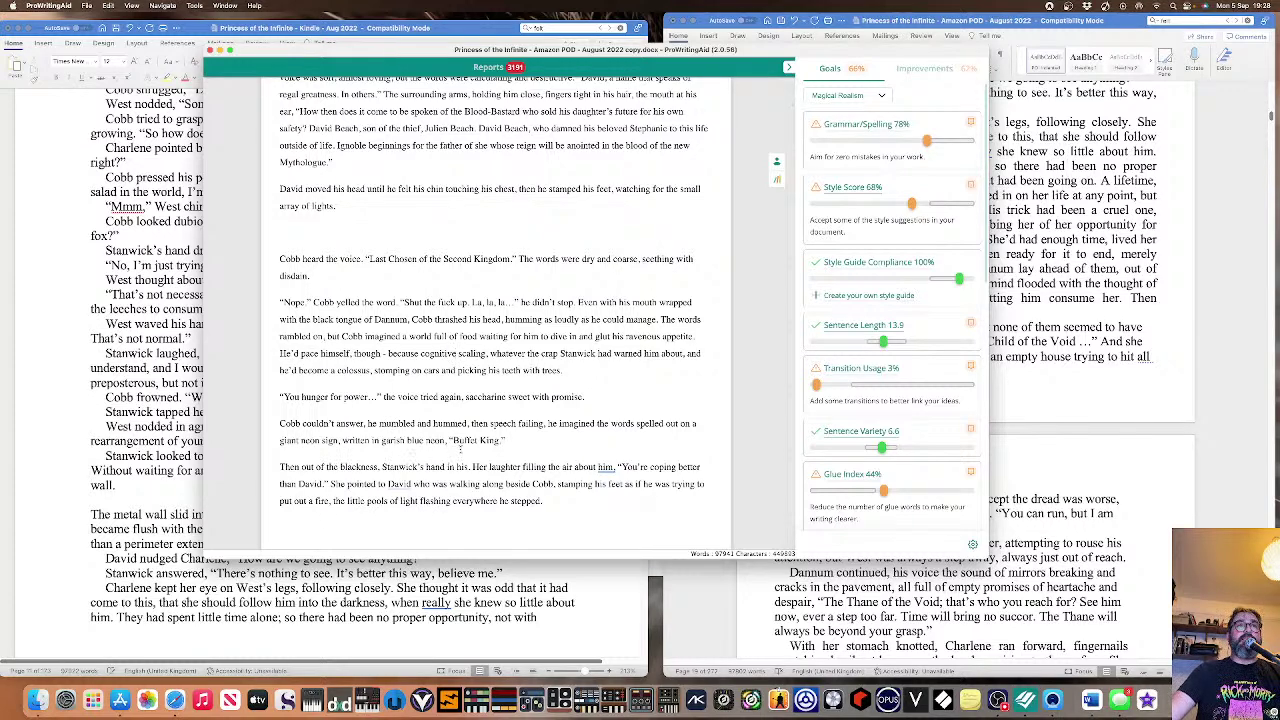
mouse_move(605, 466)
left_click(580, 405)
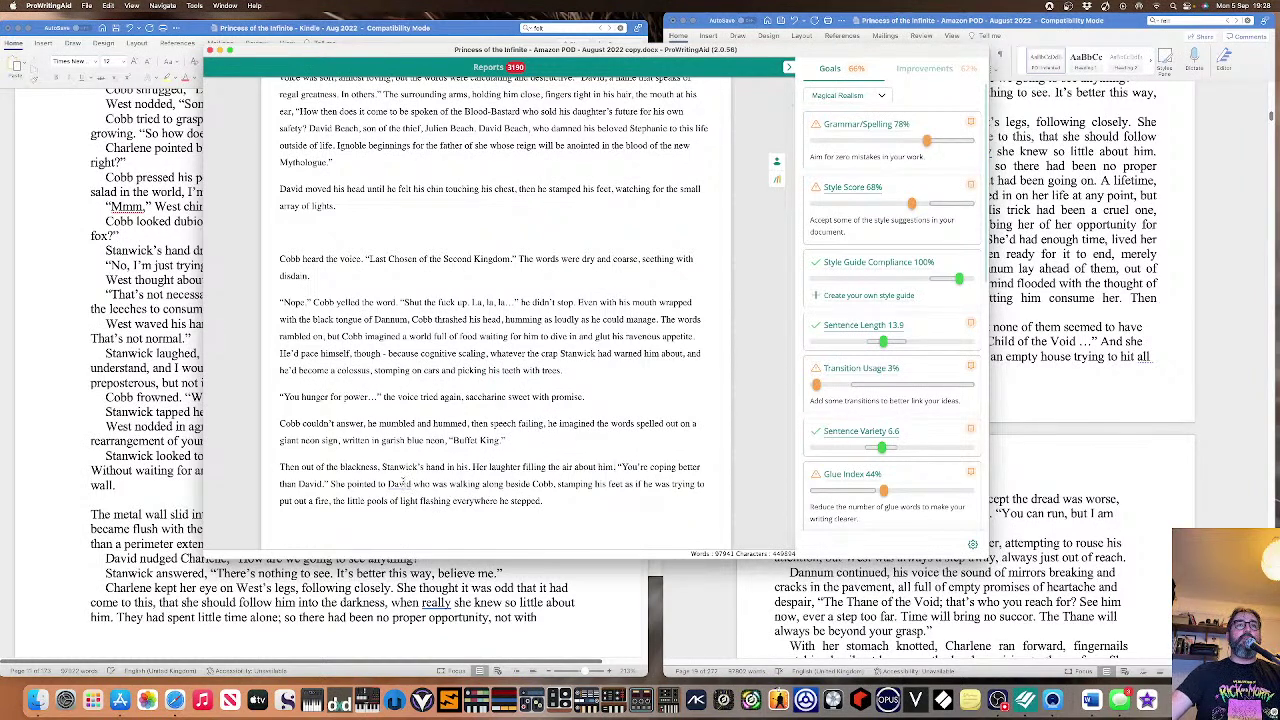
mouse_move(393, 484)
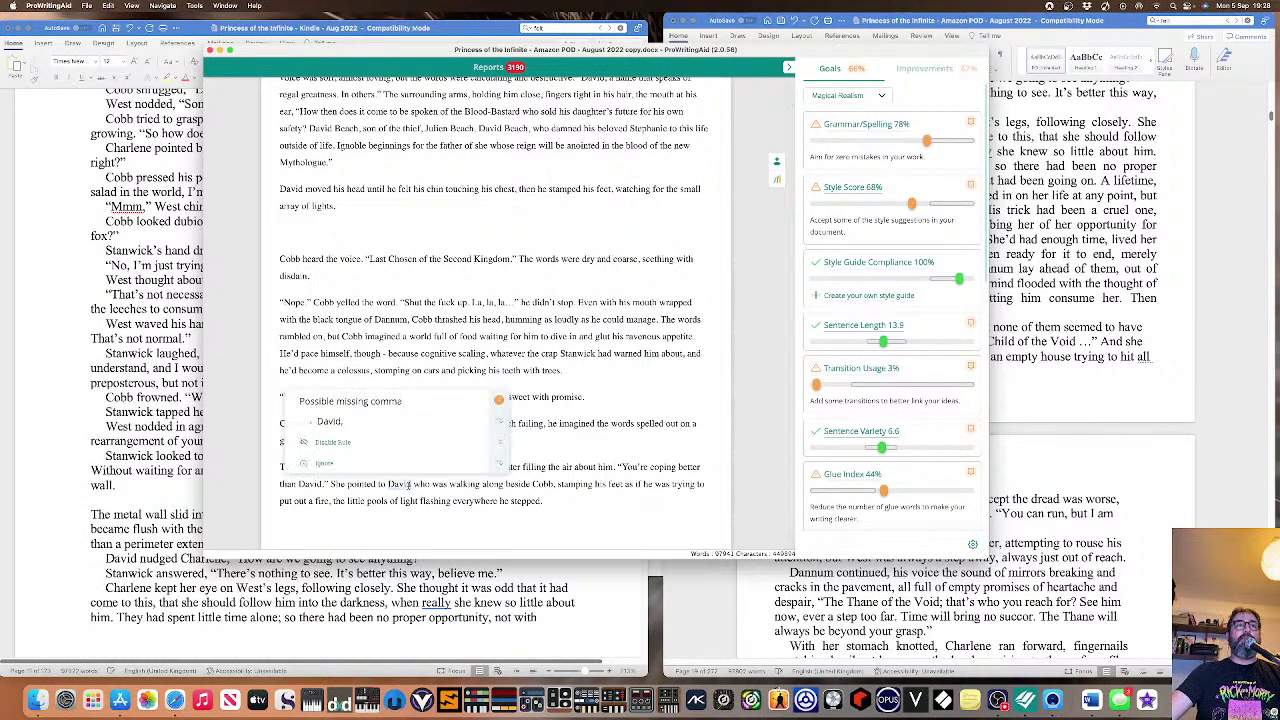
left_click(393, 411)
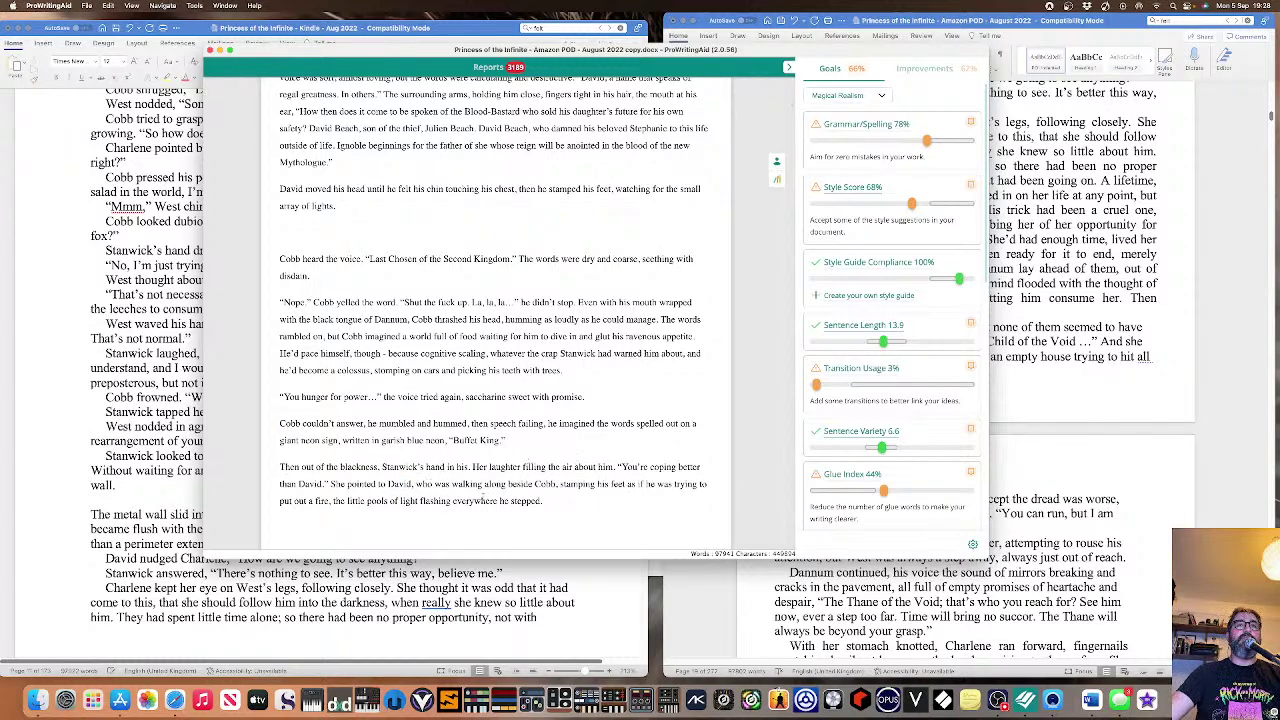
Rewrite the opening of the "When Charlene finally felt" paragraph as "When Dannum finally loosened his hold on Charlene's consciousness".
scroll(505, 497, "down", 4)
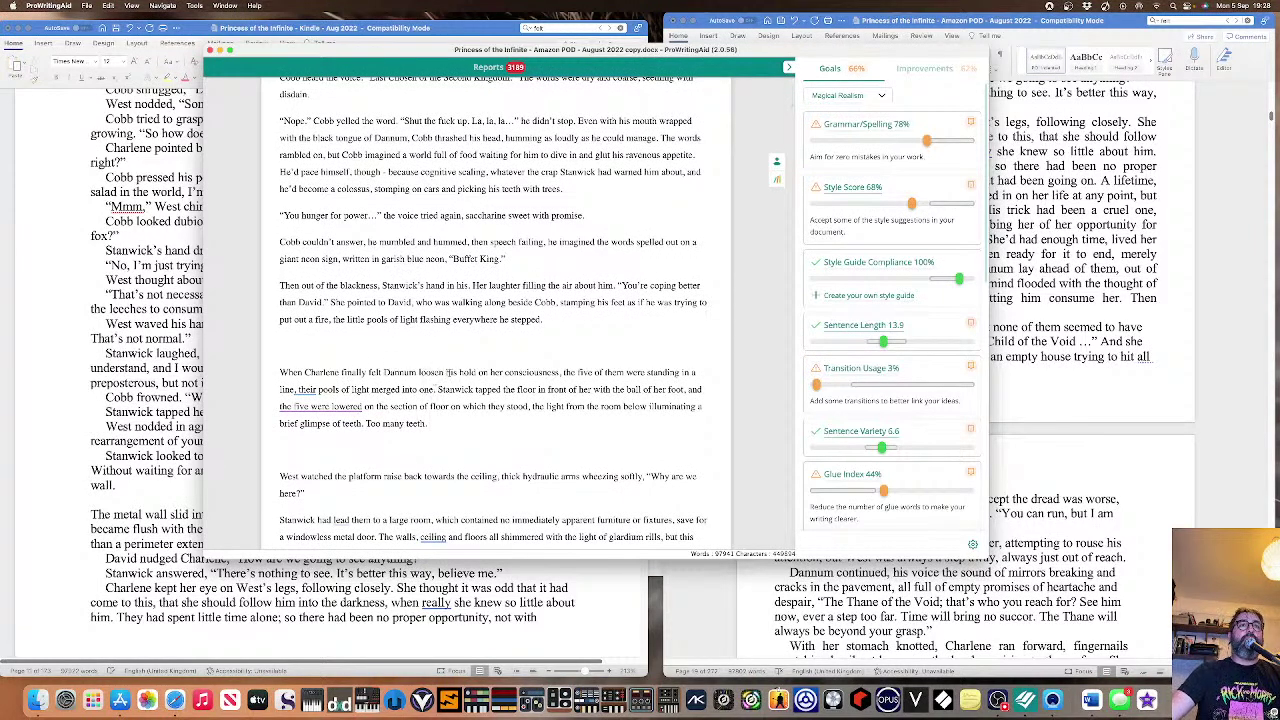
left_click_drag(444, 372, 279, 372)
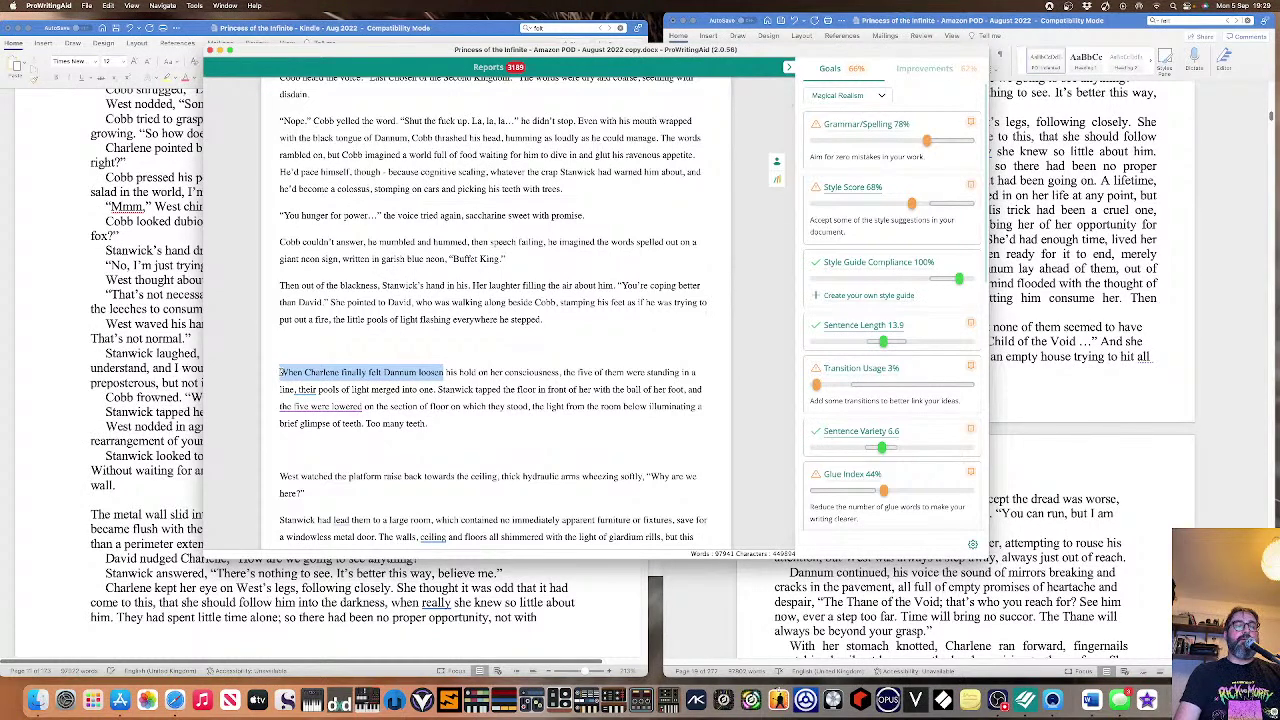
type("When")
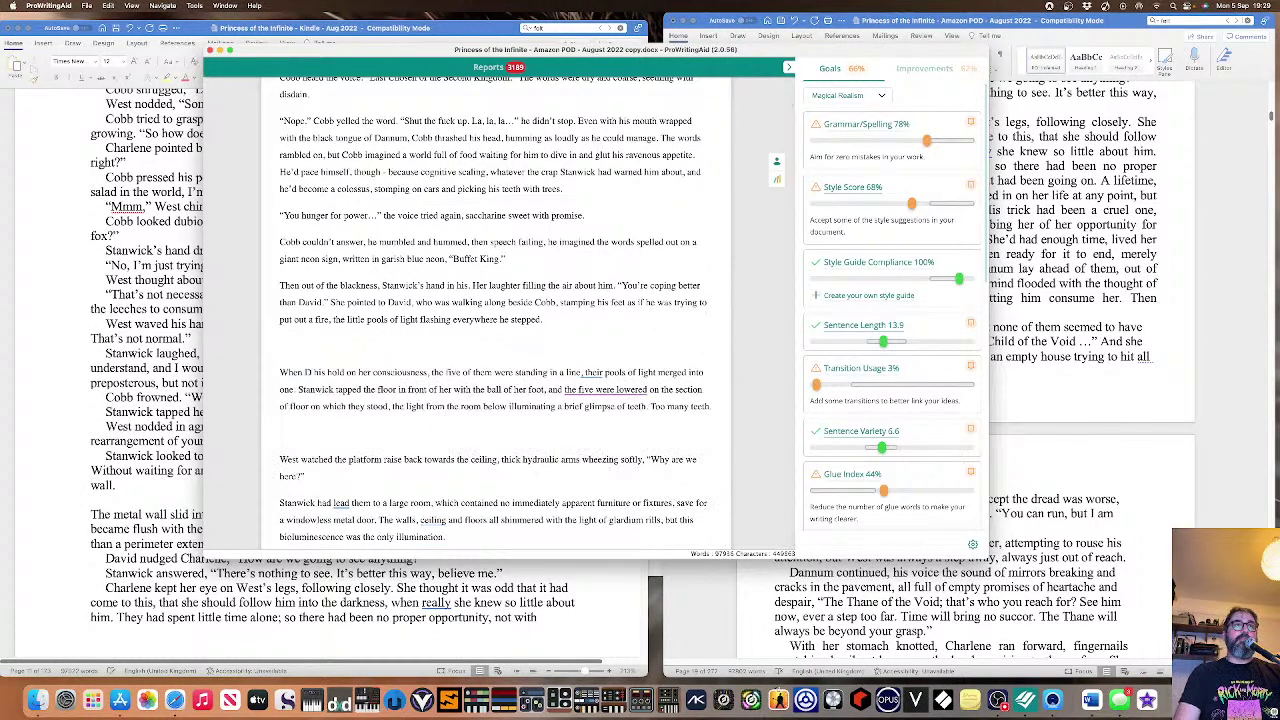
type(" Dannum finally loosened")
key("BackSpace")
key("BackSpace")
key("BackSpace")
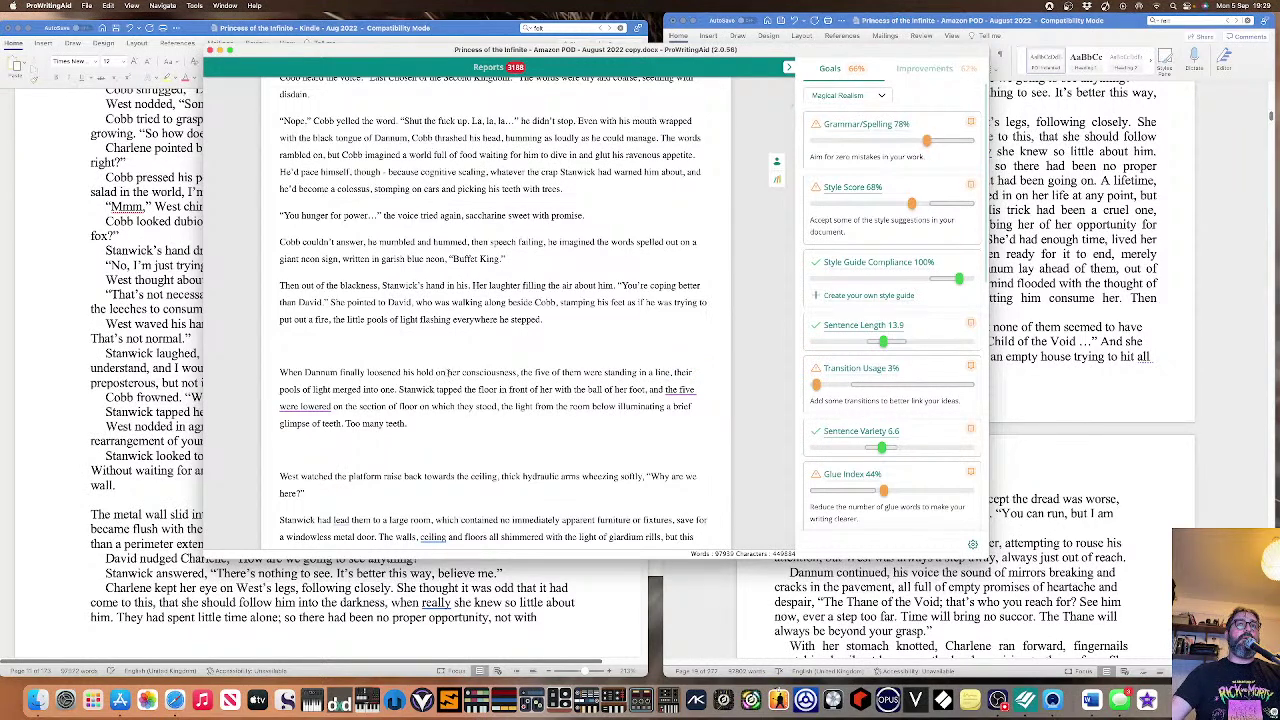
double_click(452, 372)
type("Charlen")
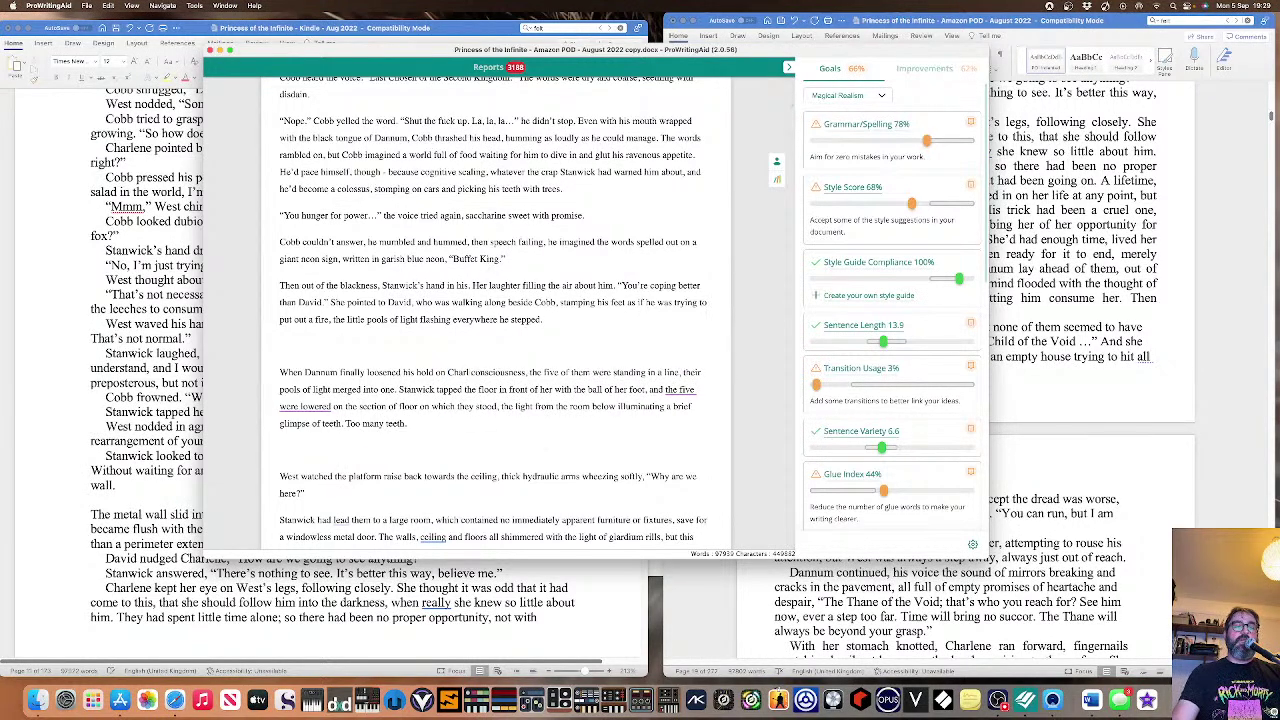
type("e's")
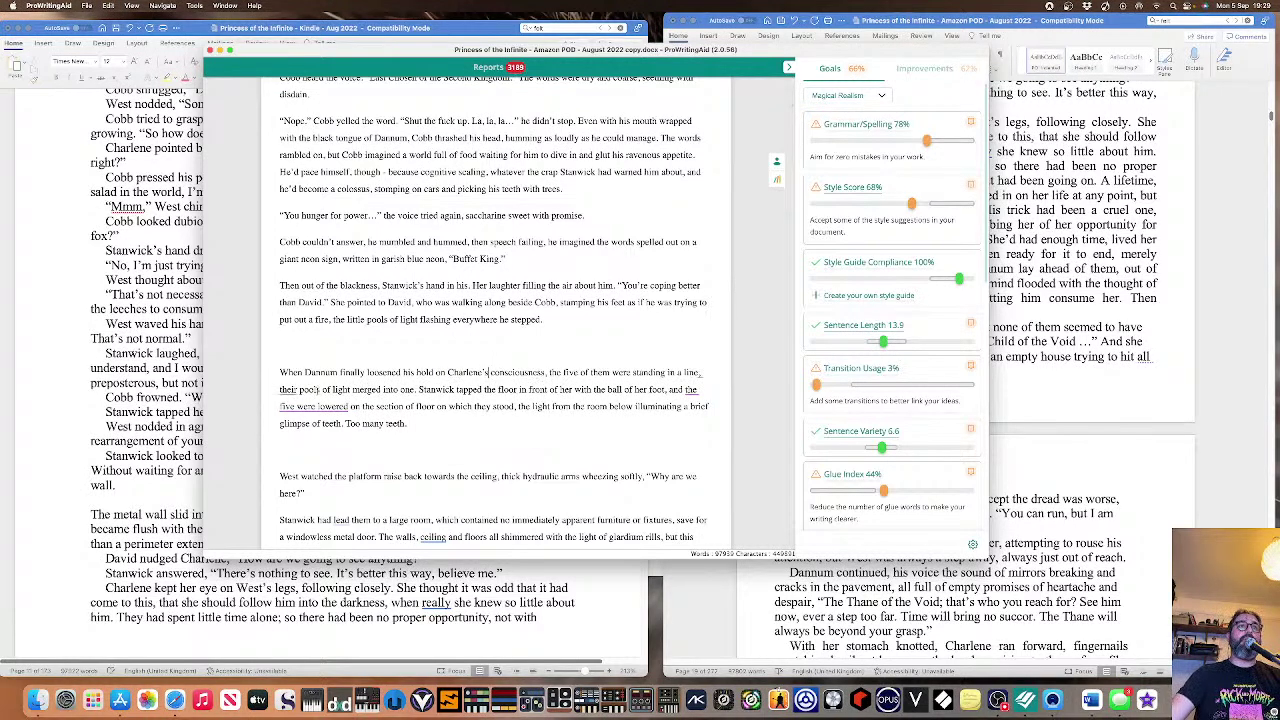
Accept the comma splice correction ". Their" after "standing in a line", and ignore the passive verb suggestion on "the five were lowered".
left_click(700, 373)
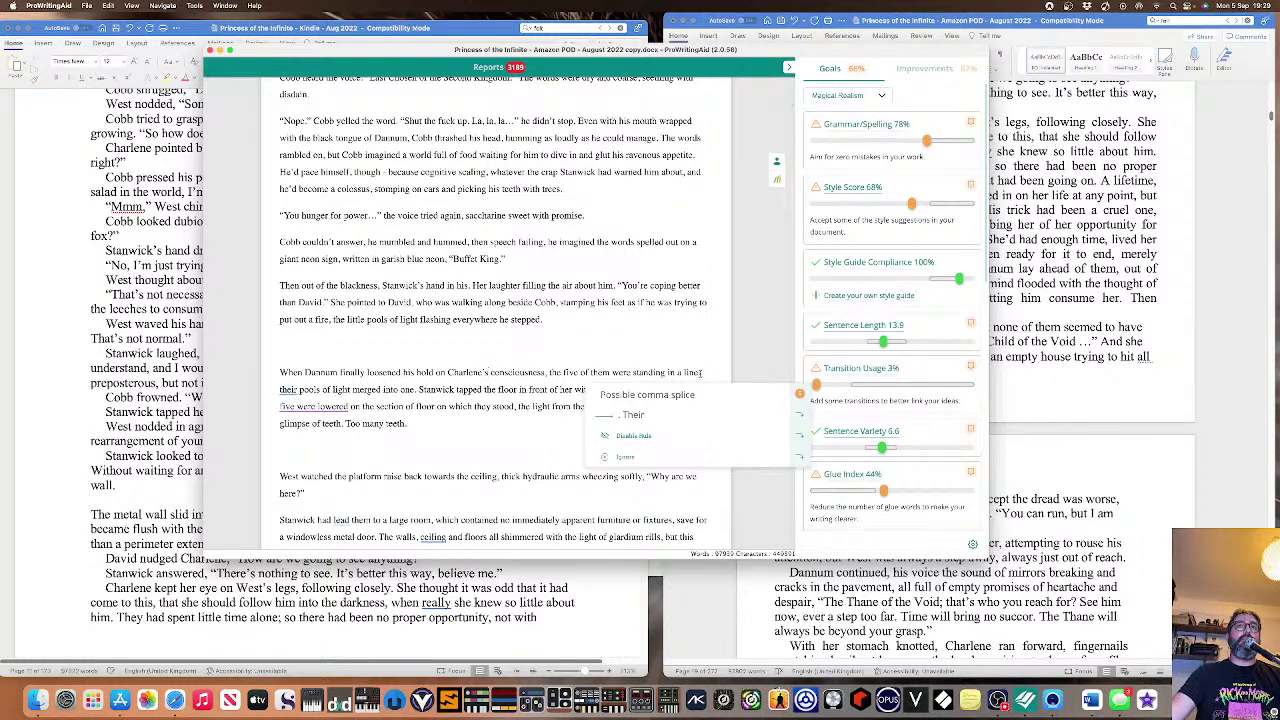
left_click(685, 414)
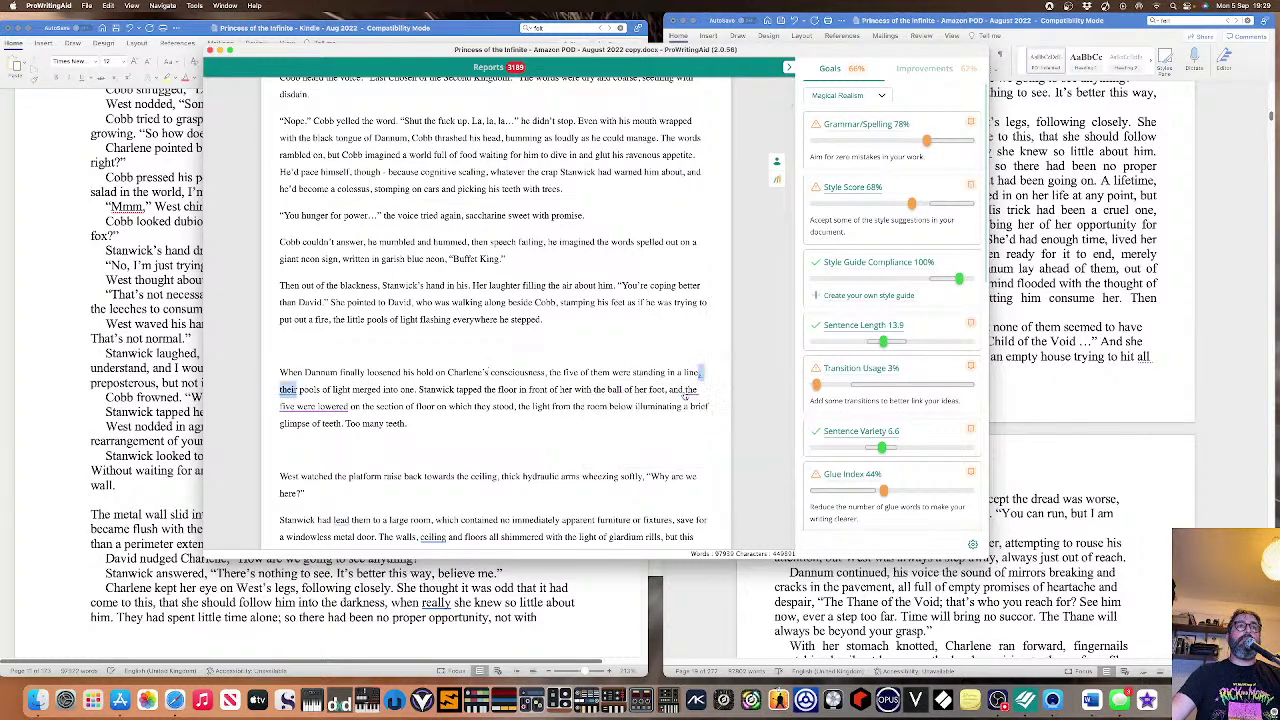
left_click(330, 406)
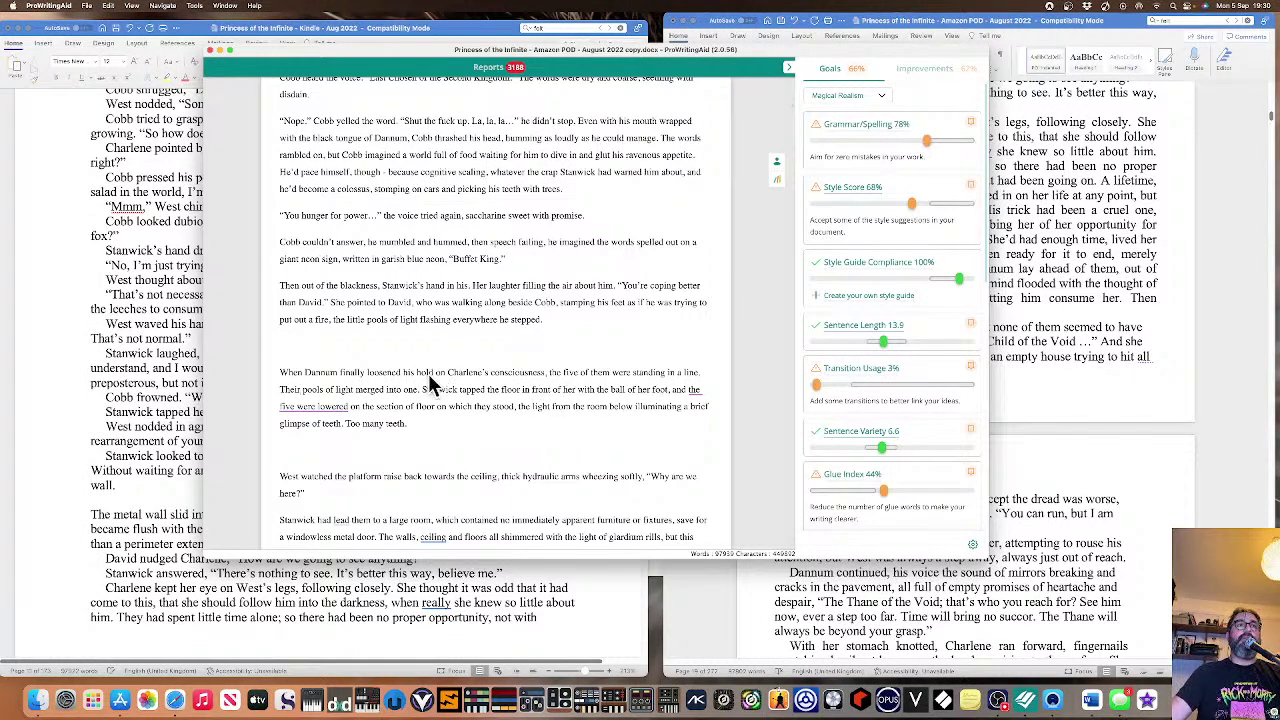
left_click(328, 407)
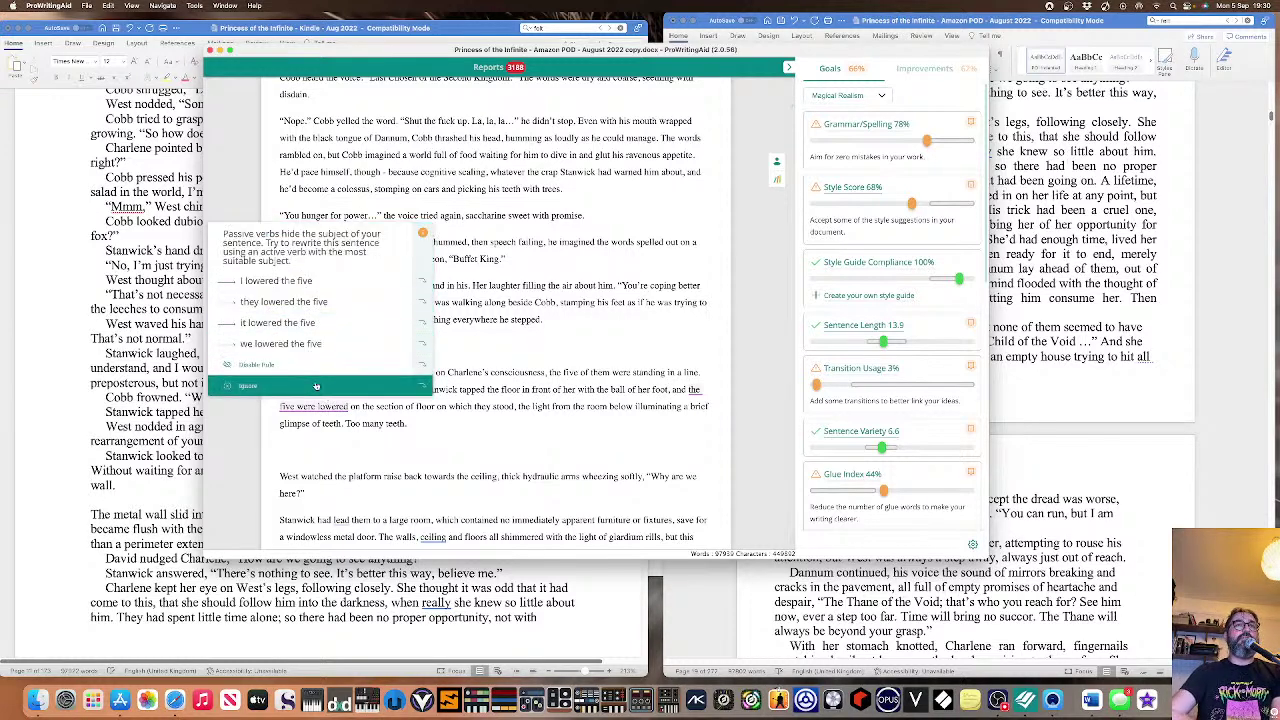
left_click(265, 388)
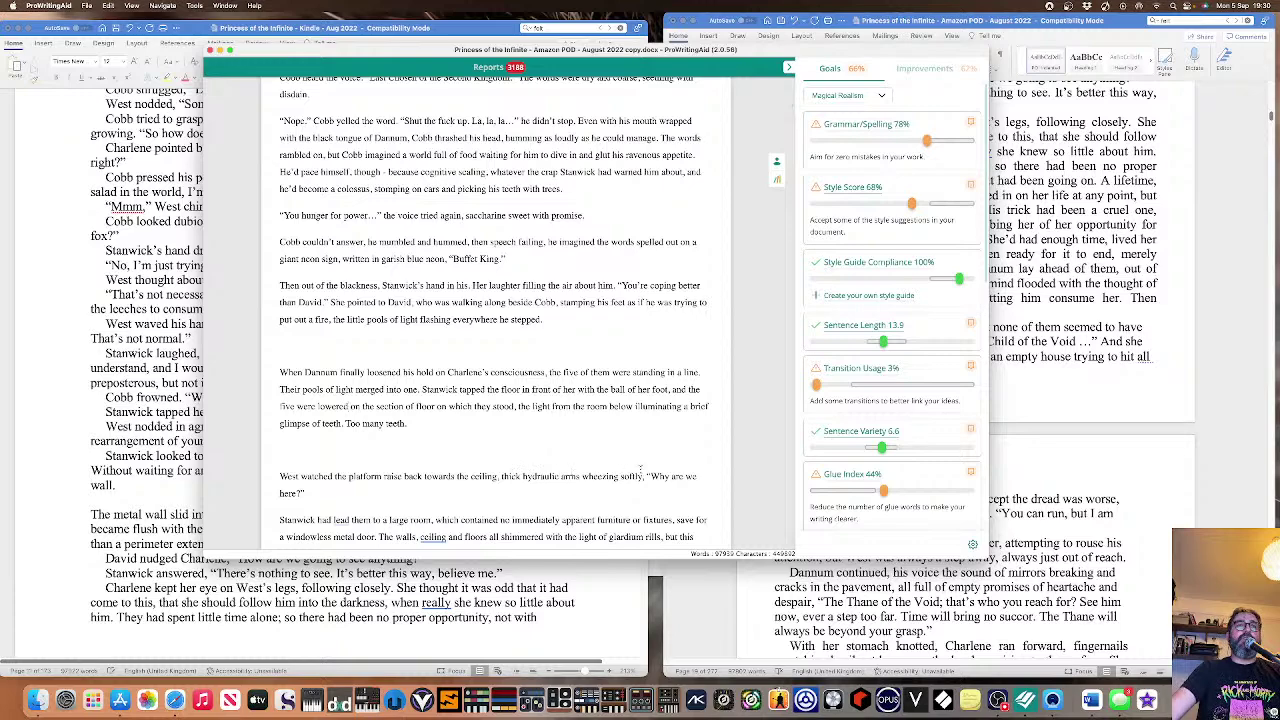
Accept the verb form correction "led" before "them to a large room", and the missing comma correction "ceiling," in the next sentence.
scroll(319, 507, "down", 4)
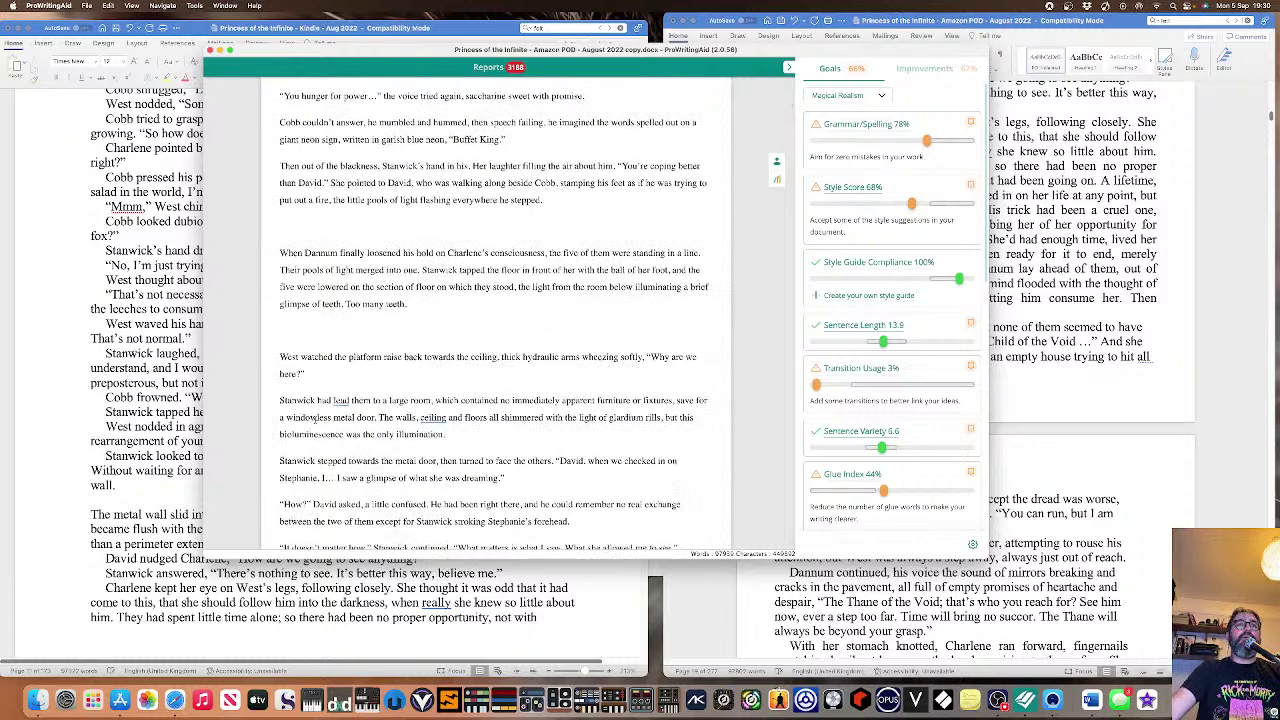
mouse_move(340, 400)
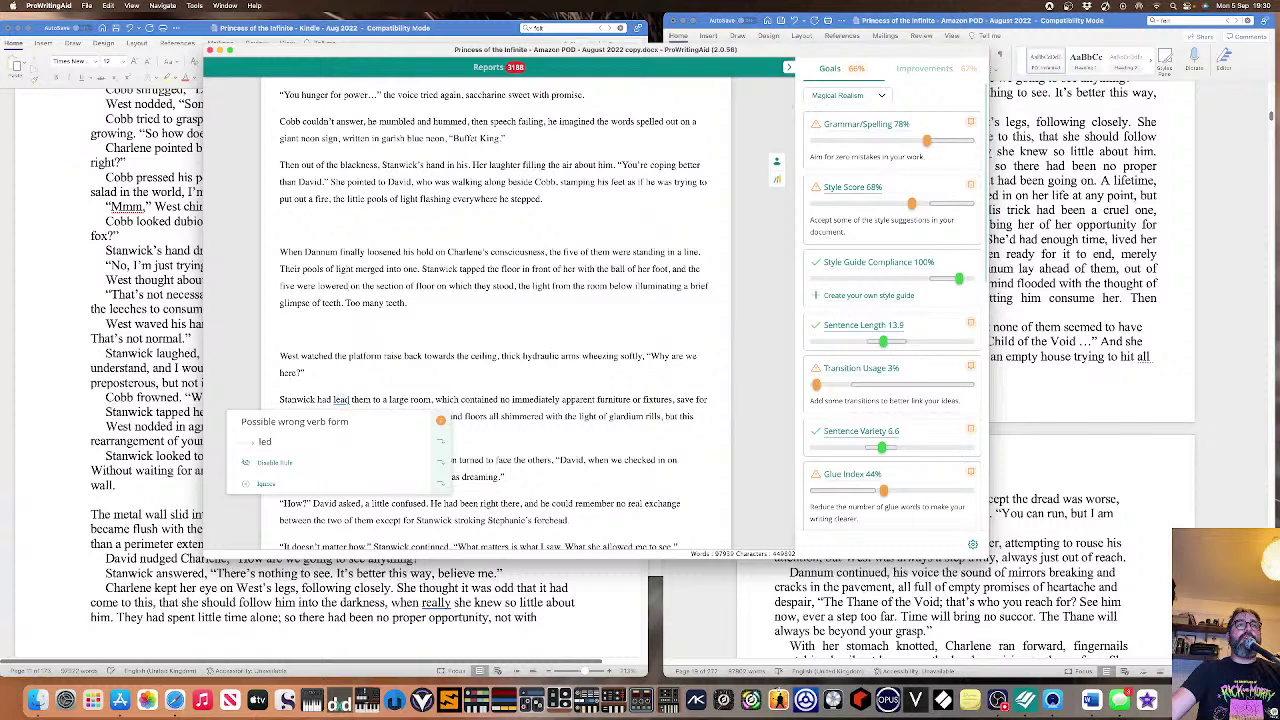
left_click(348, 424)
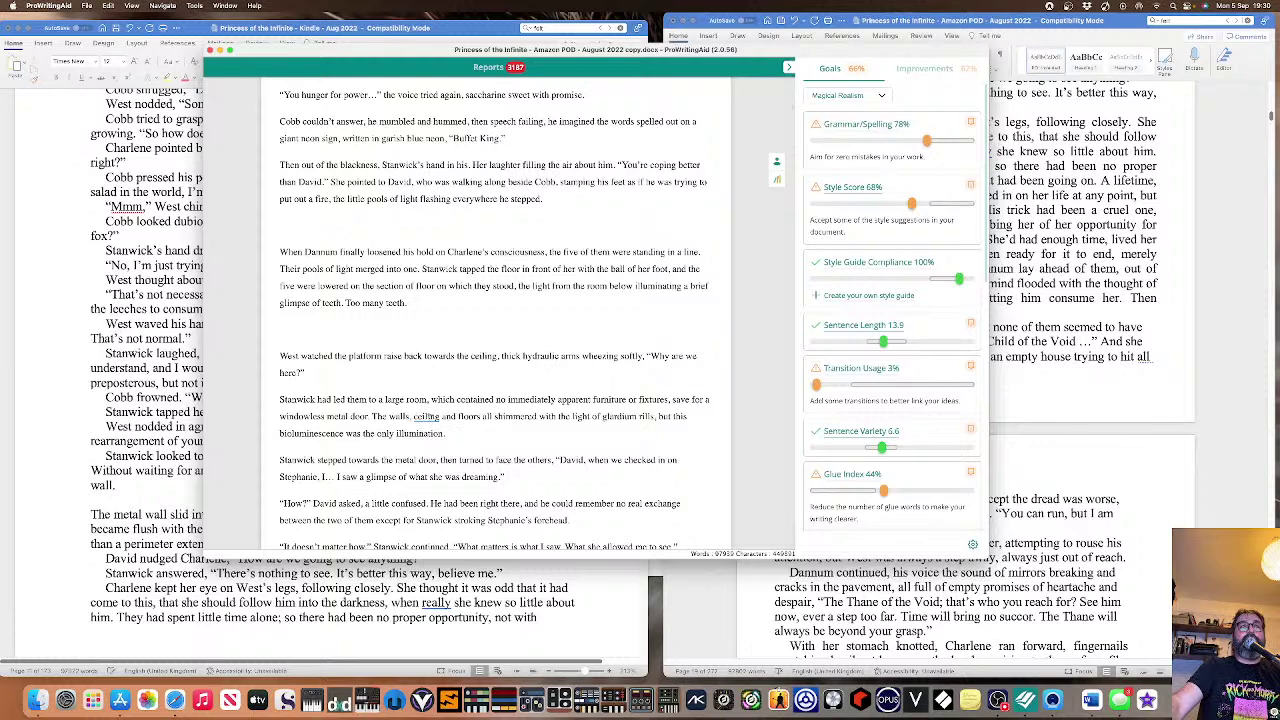
left_click(442, 417)
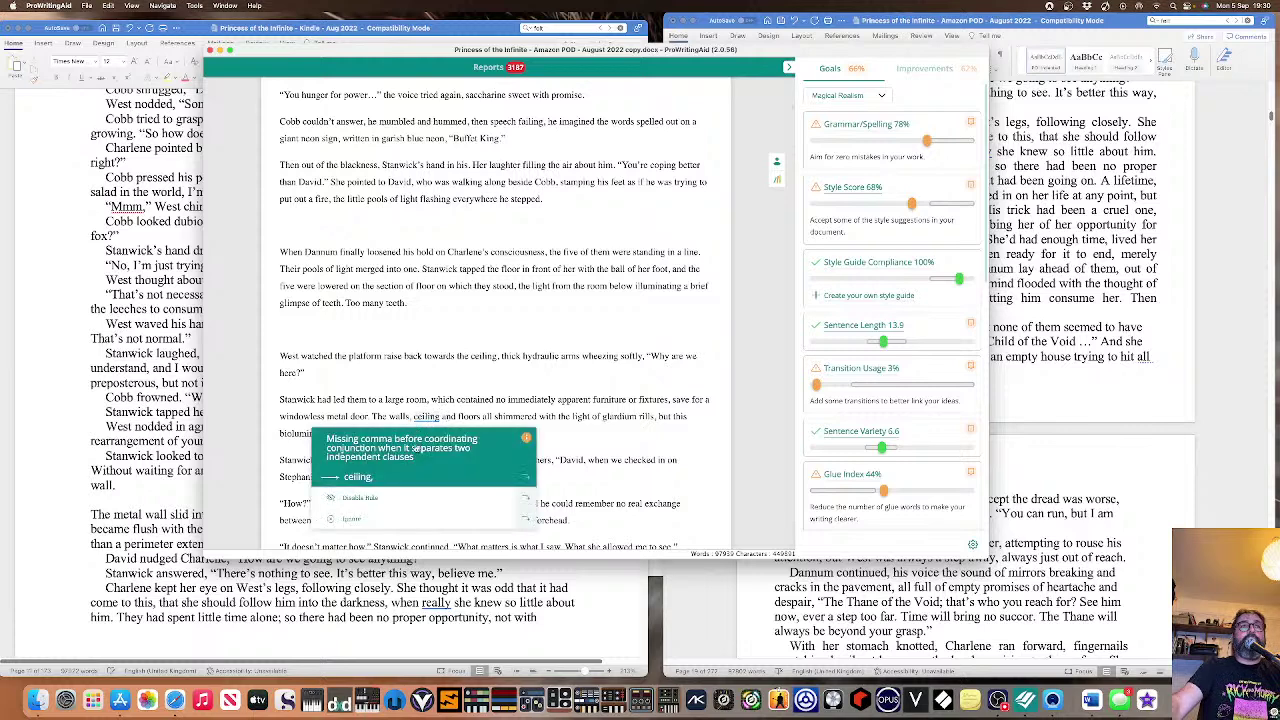
left_click(417, 447)
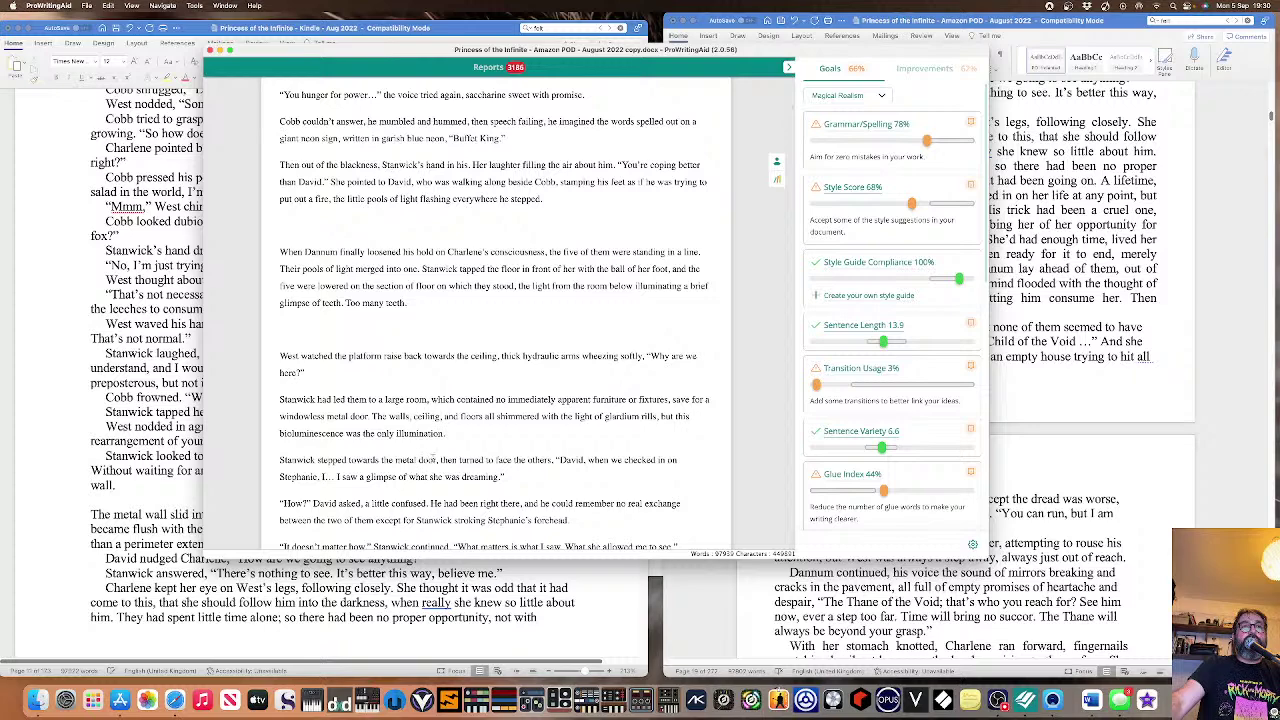
Delete the stray "was" before "that" in the dialogue "it was so brief, but it was clear was that".
scroll(521, 465, "down", 3)
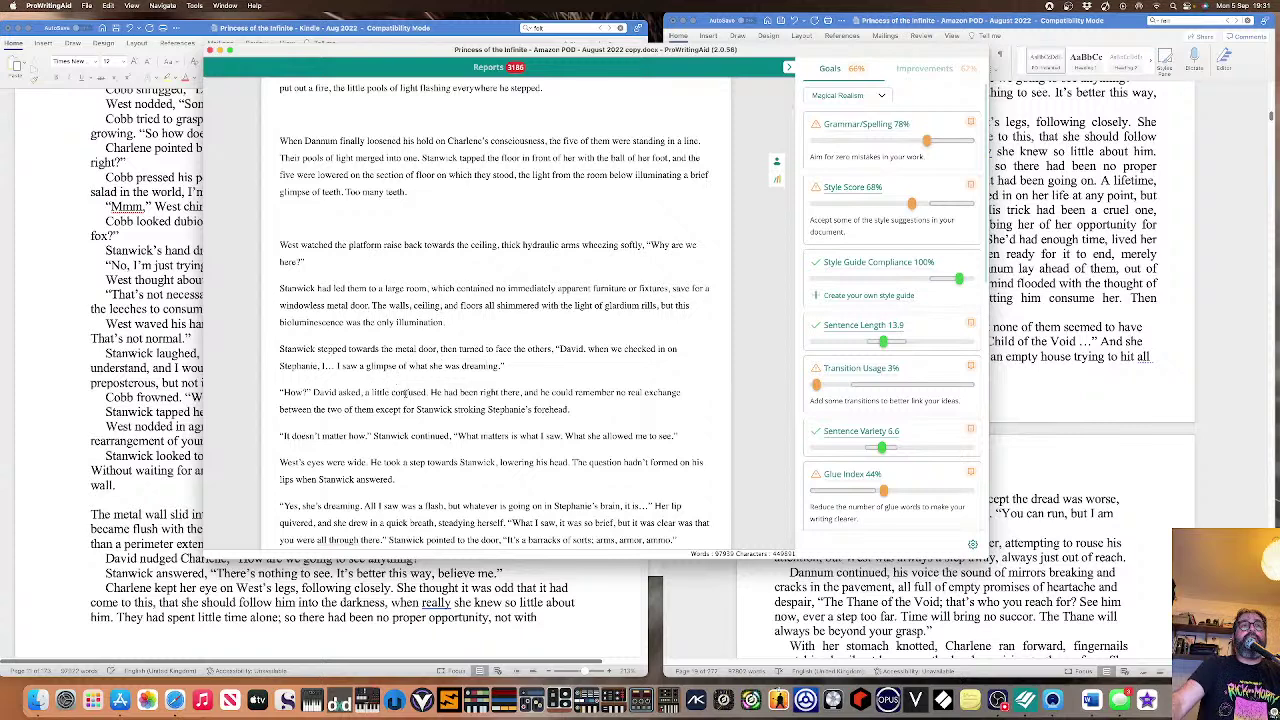
left_click(428, 392)
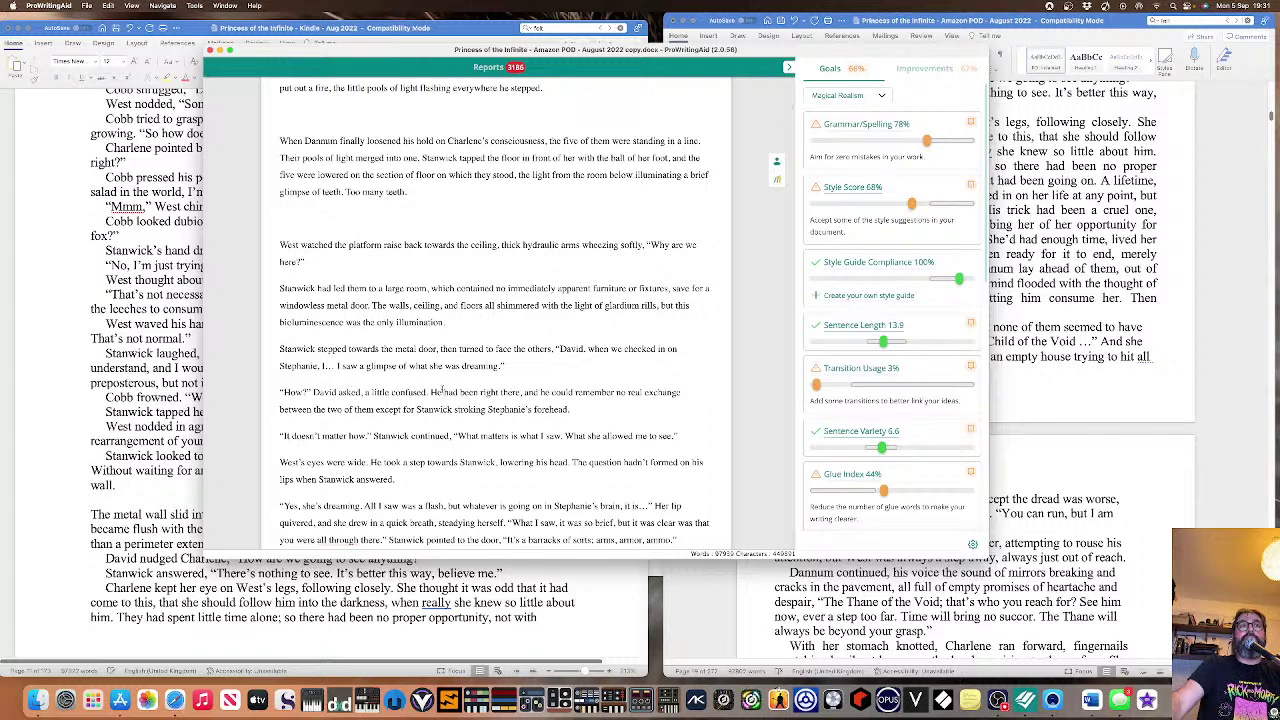
scroll(441, 392, "down", 2)
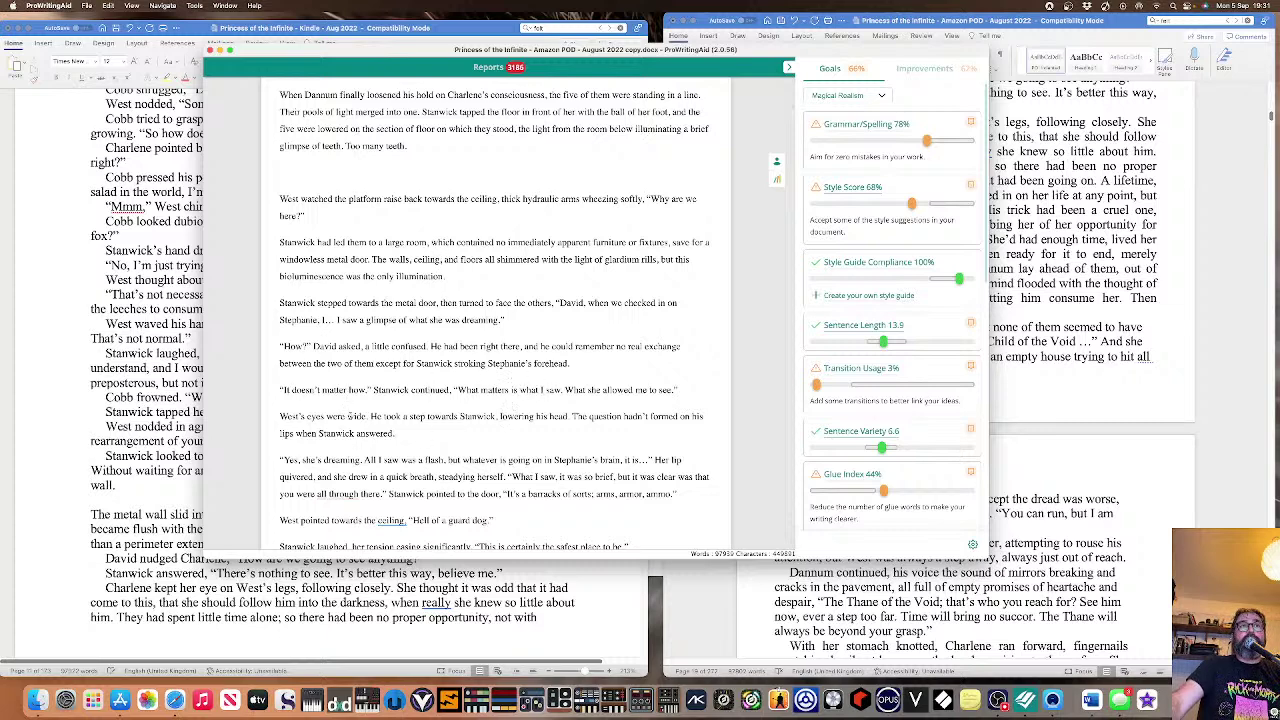
scroll(411, 443, "down", 2)
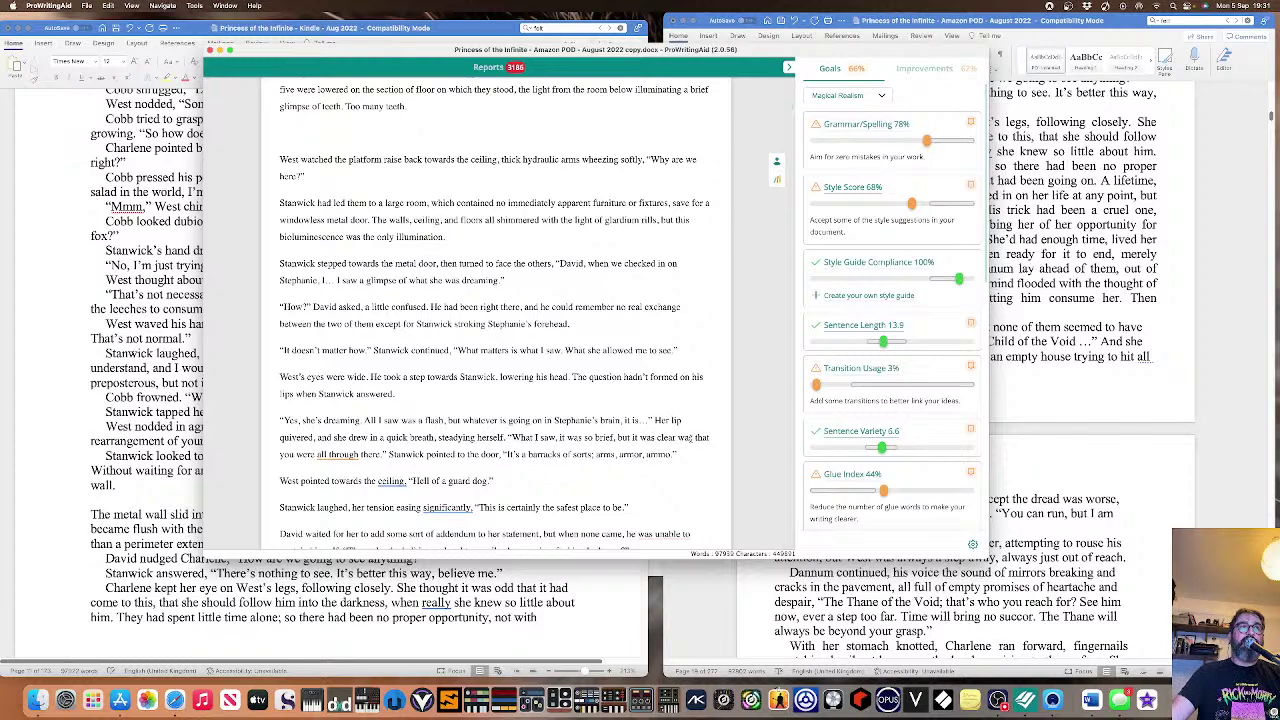
double_click(686, 437)
key("BackSpace")
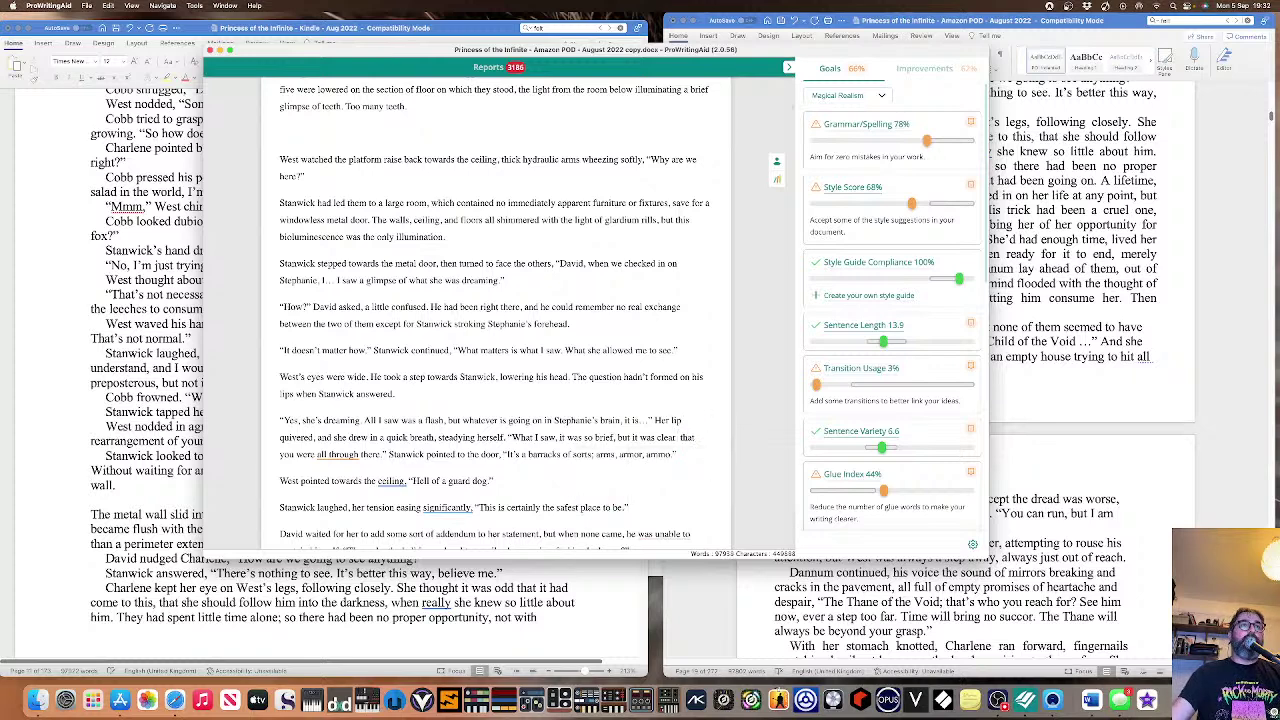
Ignore the "throughout" suggestion on "all through", and accept removing the second space after "clear".
left_click(340, 454)
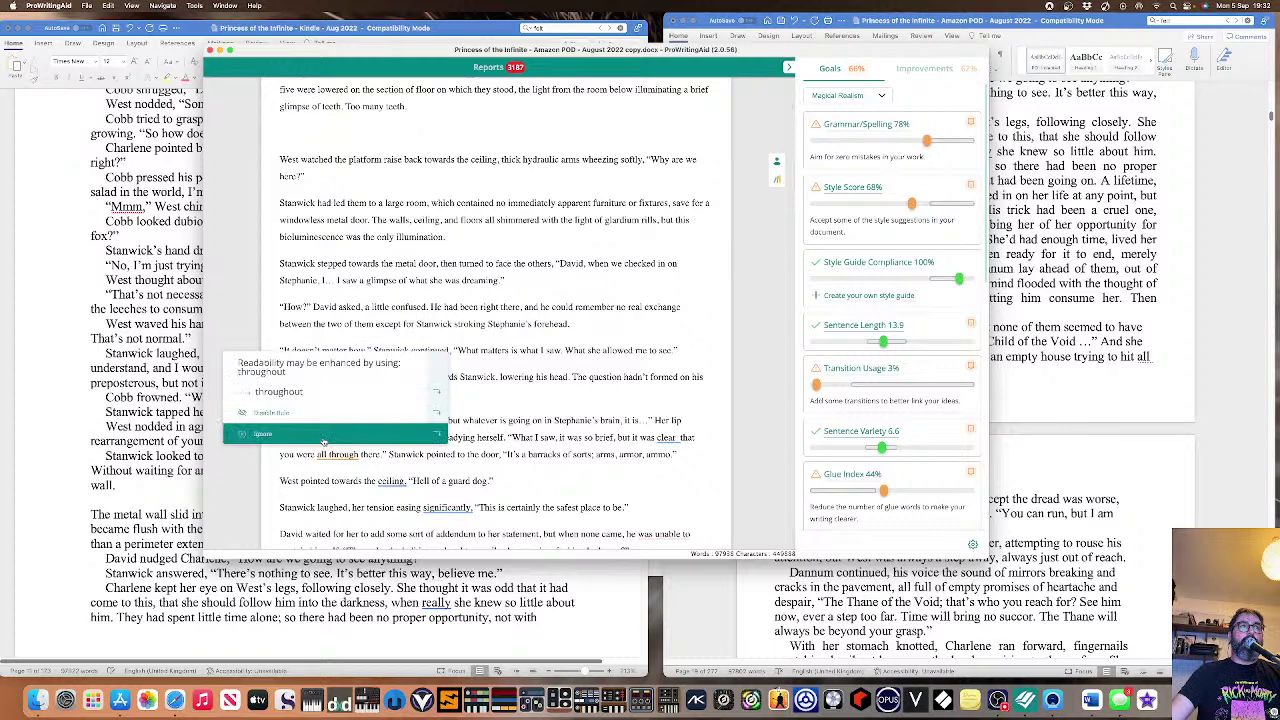
left_click(358, 454)
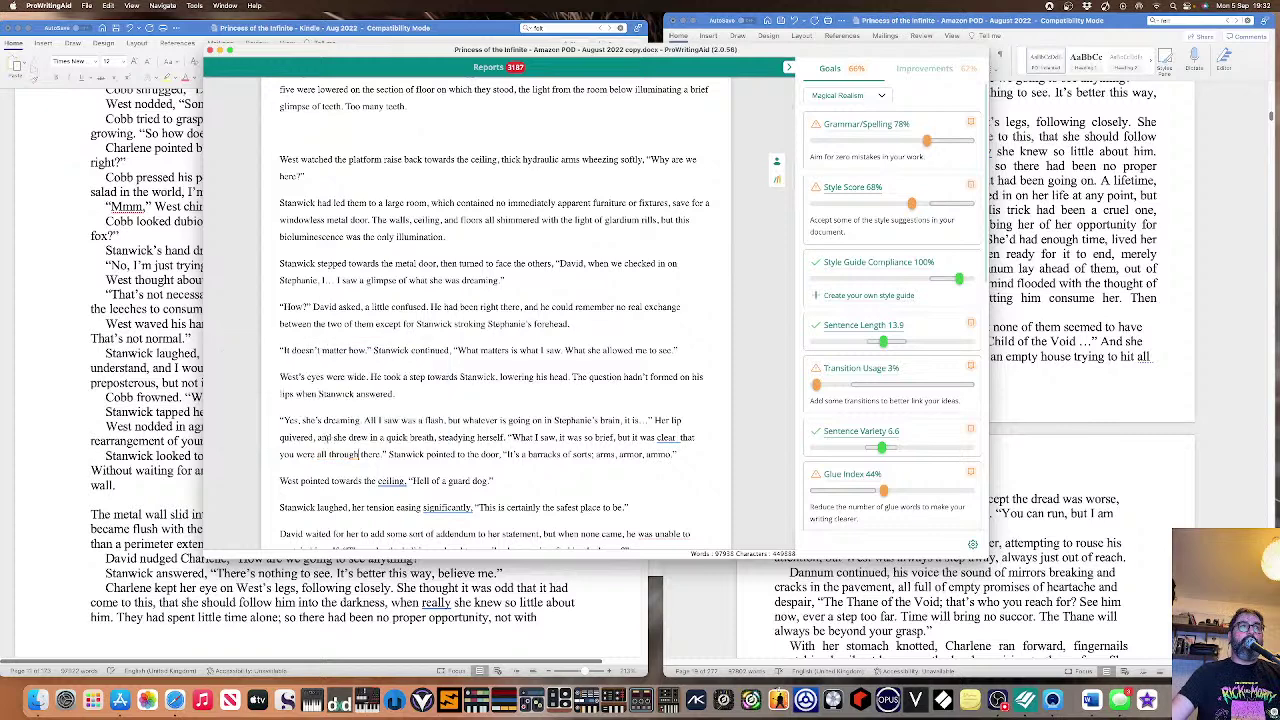
left_click(666, 437)
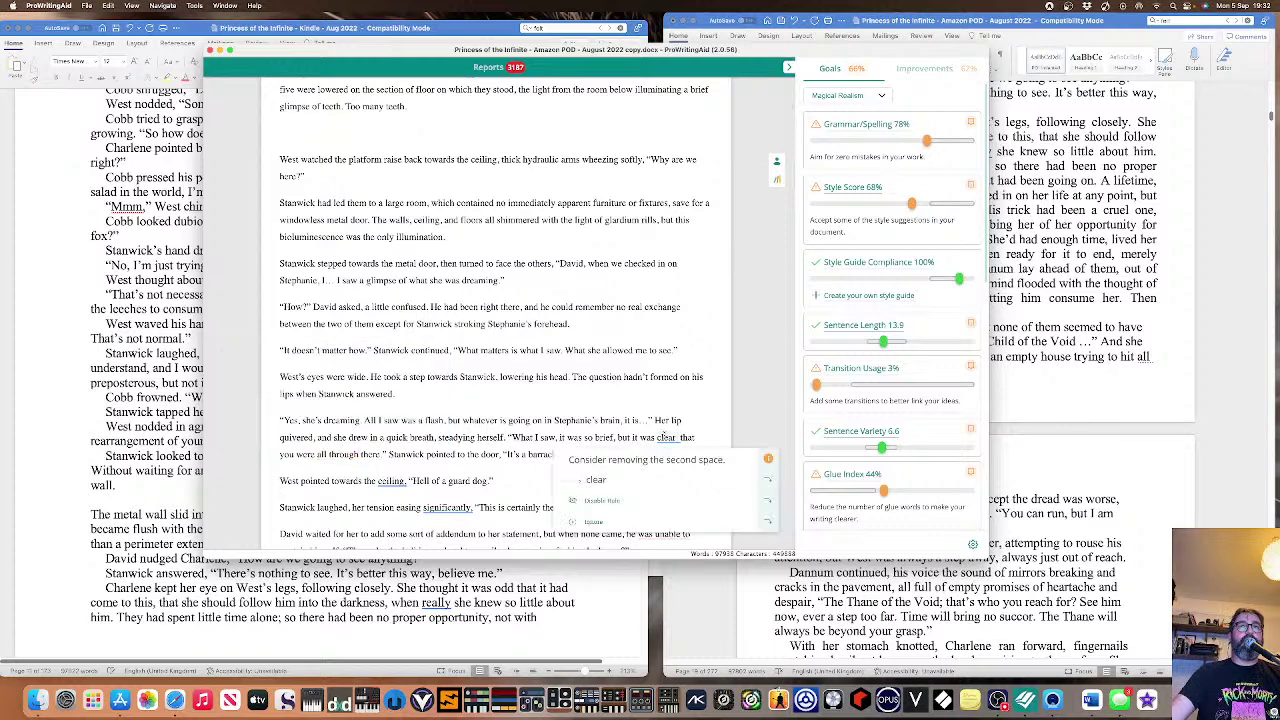
left_click(640, 479)
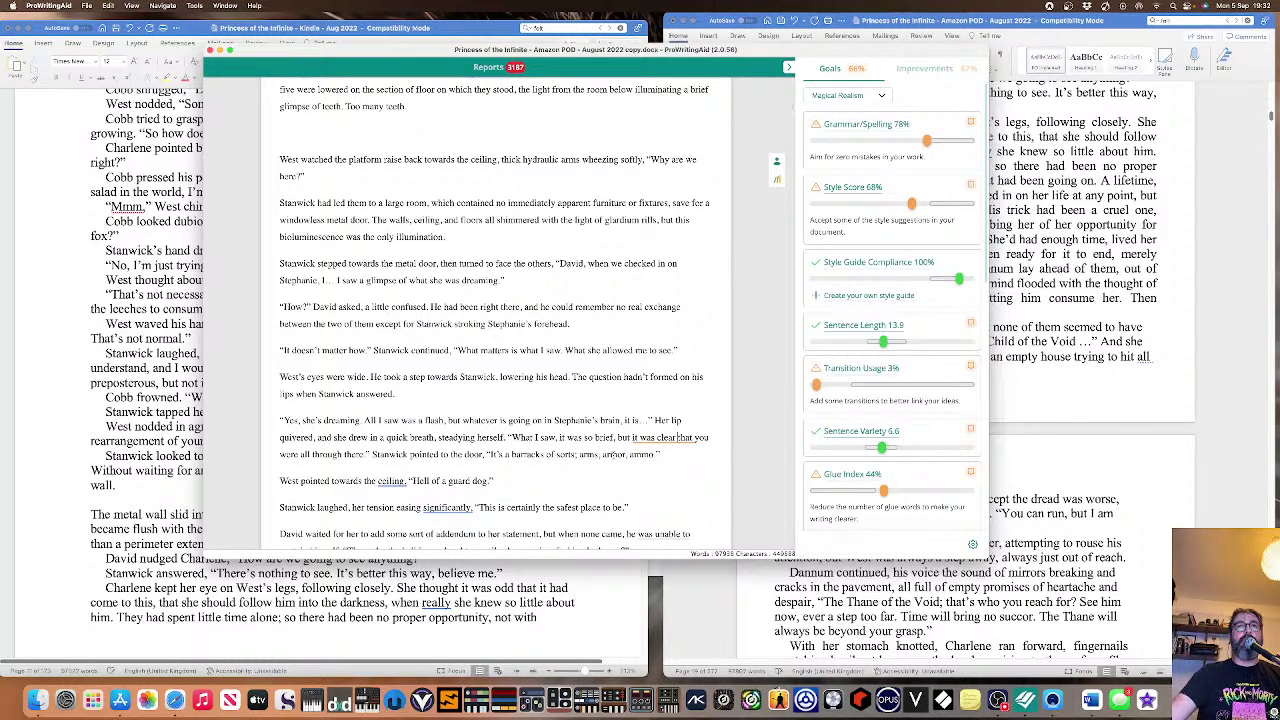
Accept the comma splice corrections "ceiling." before "Hell of a guard dog" and "significantly." before "This is certainly the safest place".
mouse_move(386, 481)
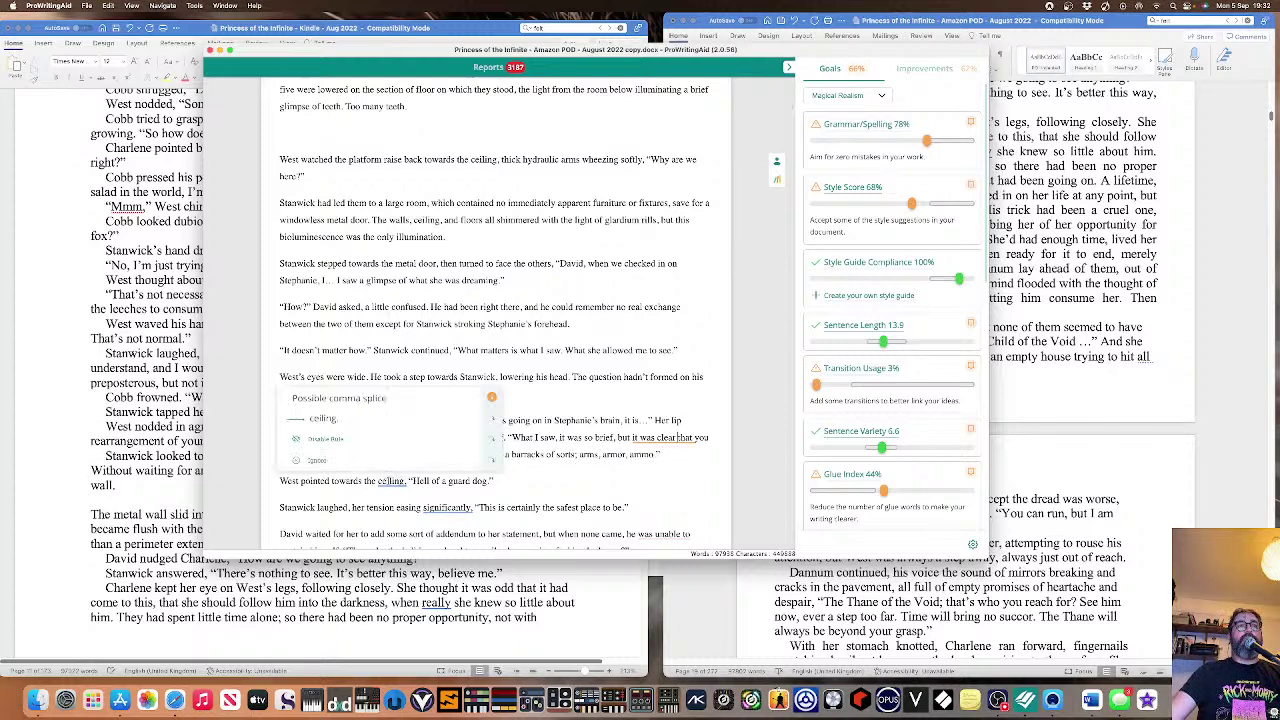
left_click(384, 458)
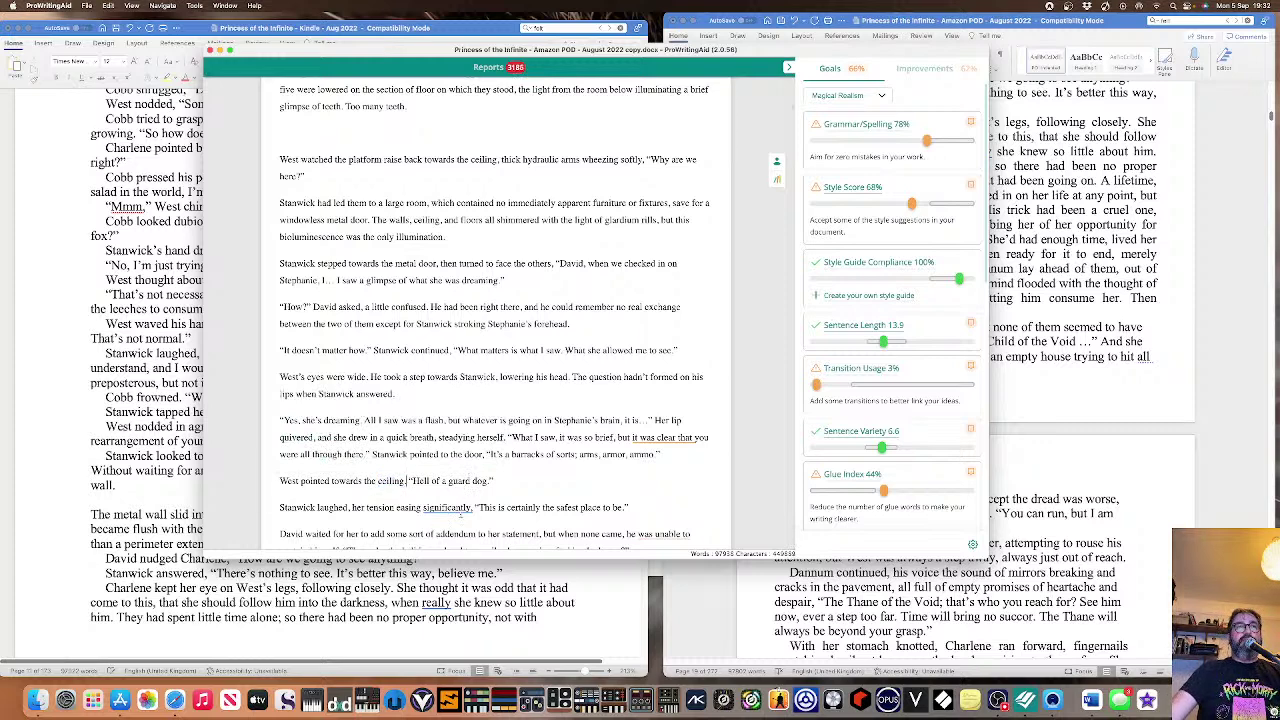
mouse_move(461, 510)
left_click(452, 446)
Accept the readability suggestions to remove "it was clear that" and to replace "was unable to" with "could not" before "contain himself".
scroll(468, 462, "down", 3)
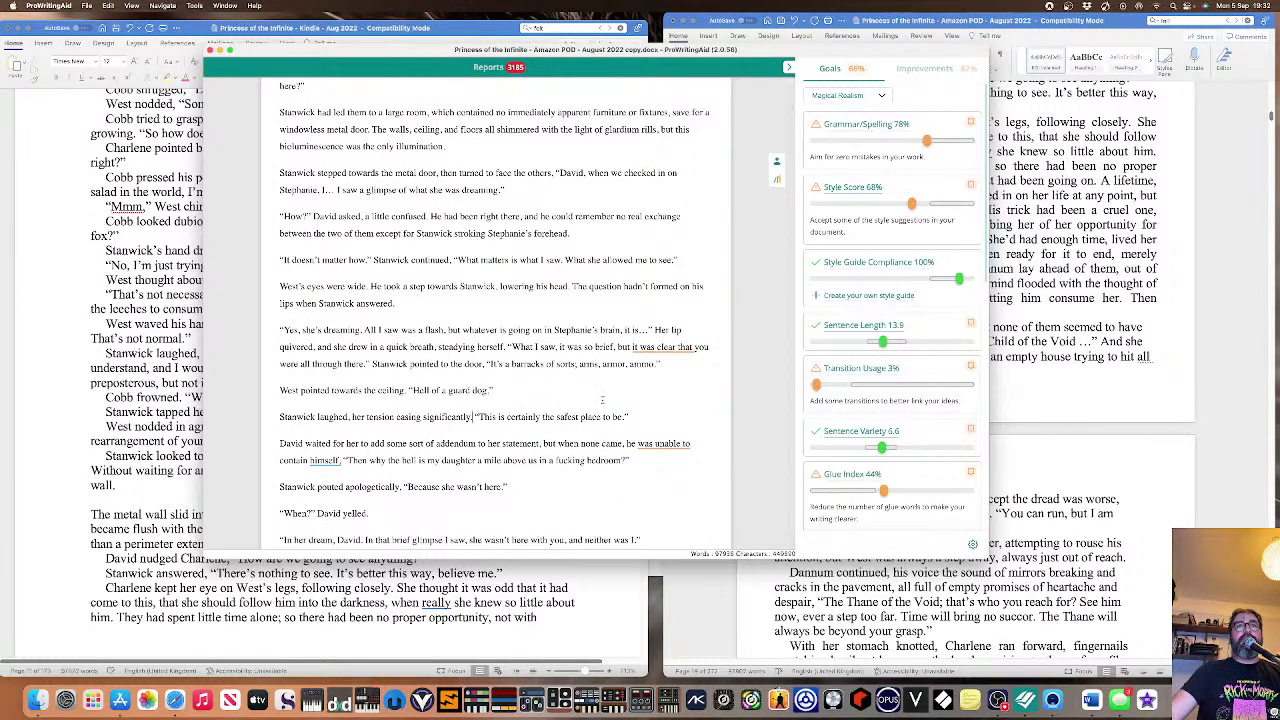
mouse_move(657, 346)
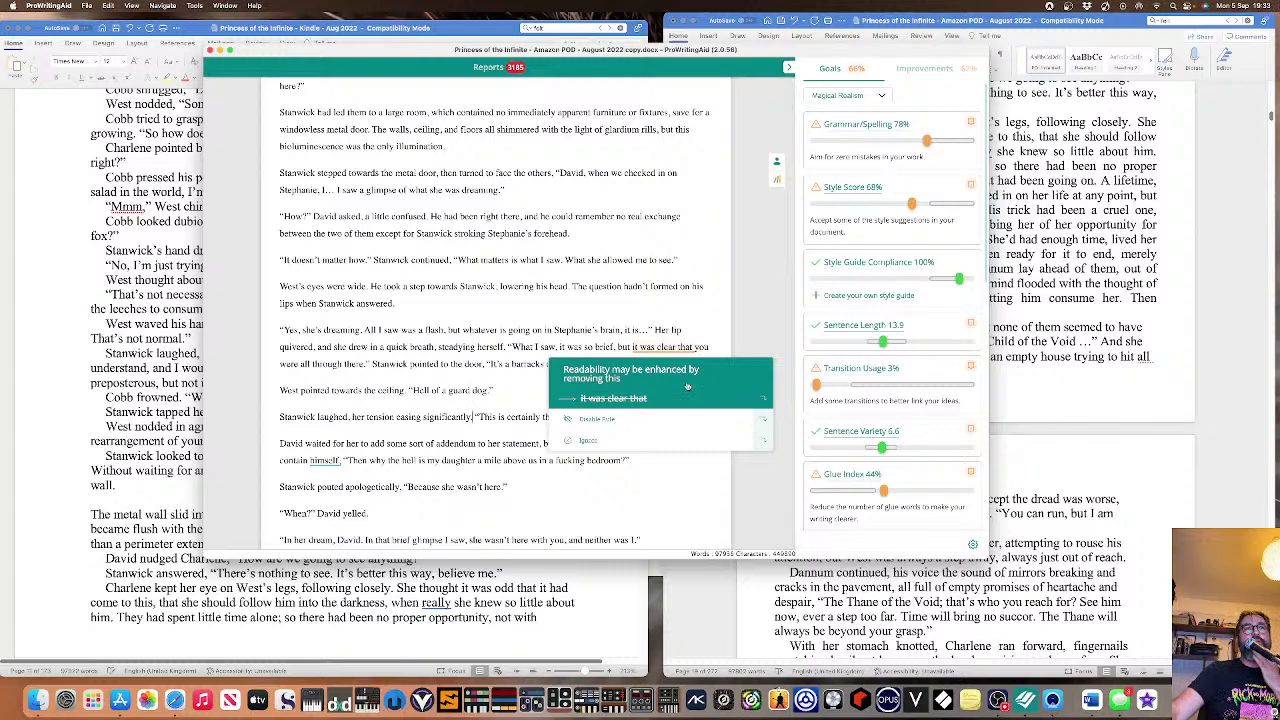
left_click(686, 396)
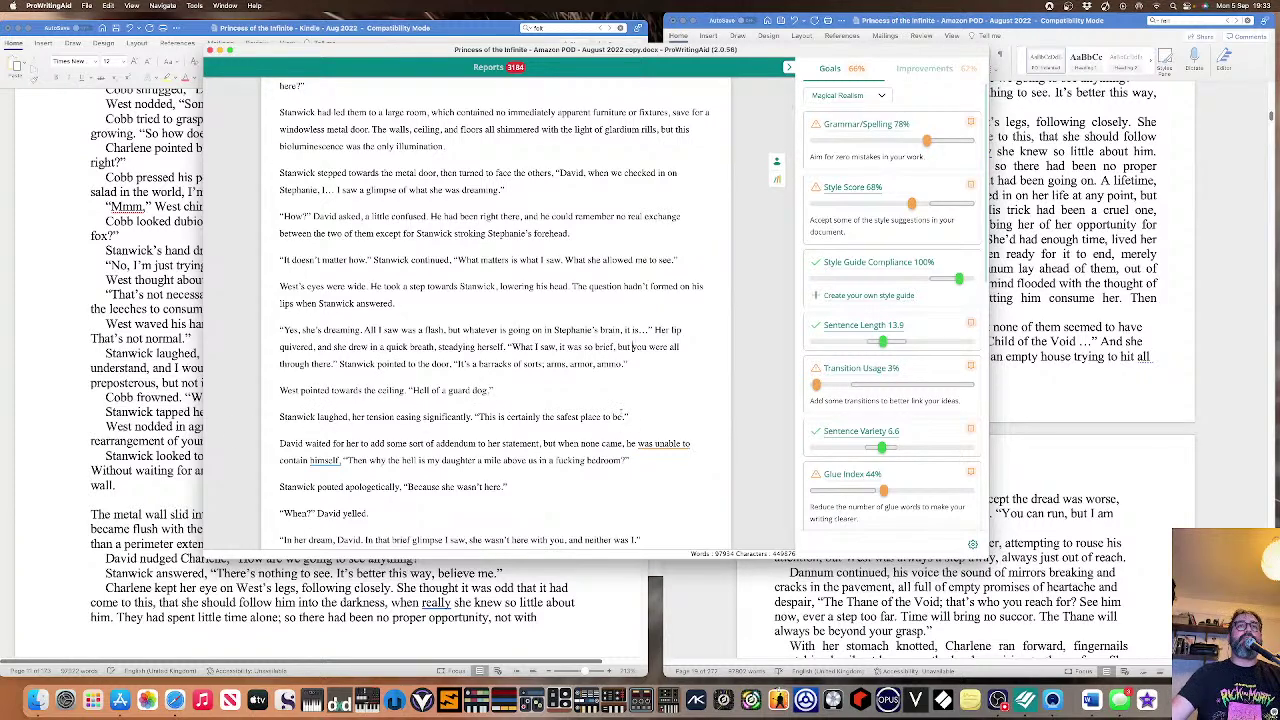
scroll(604, 414, "down", 1)
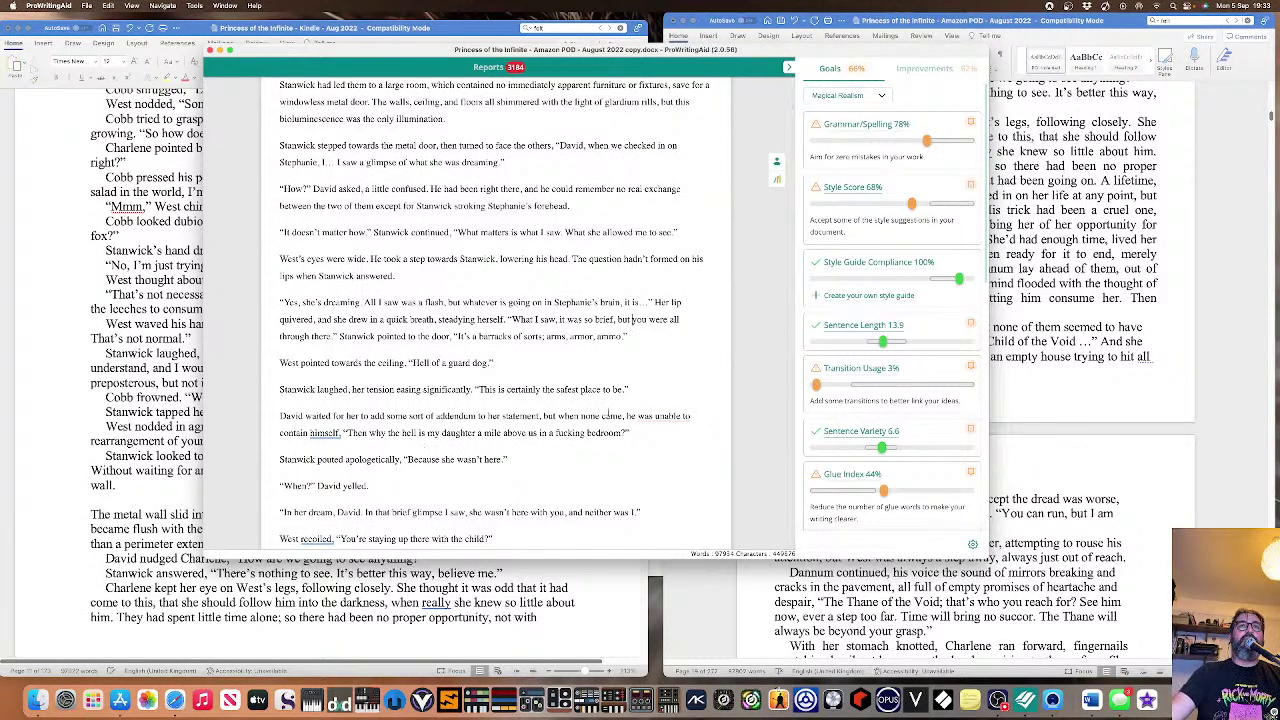
mouse_move(672, 417)
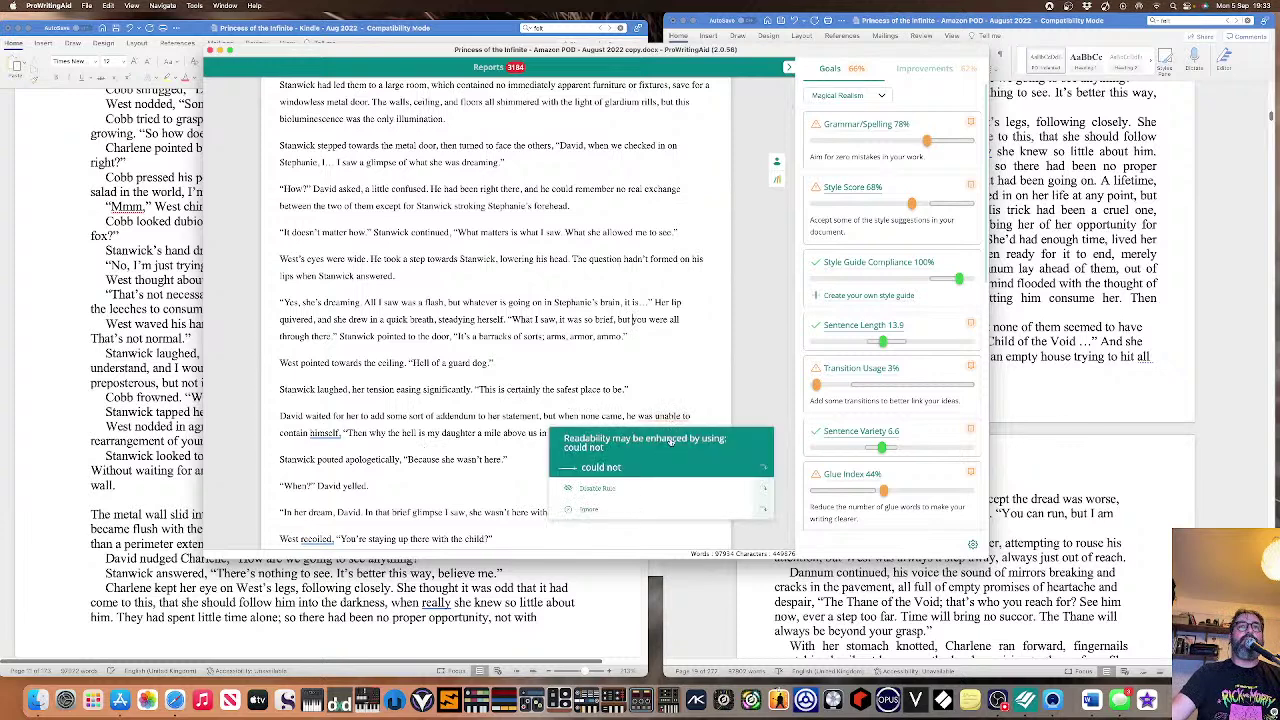
left_click(667, 443)
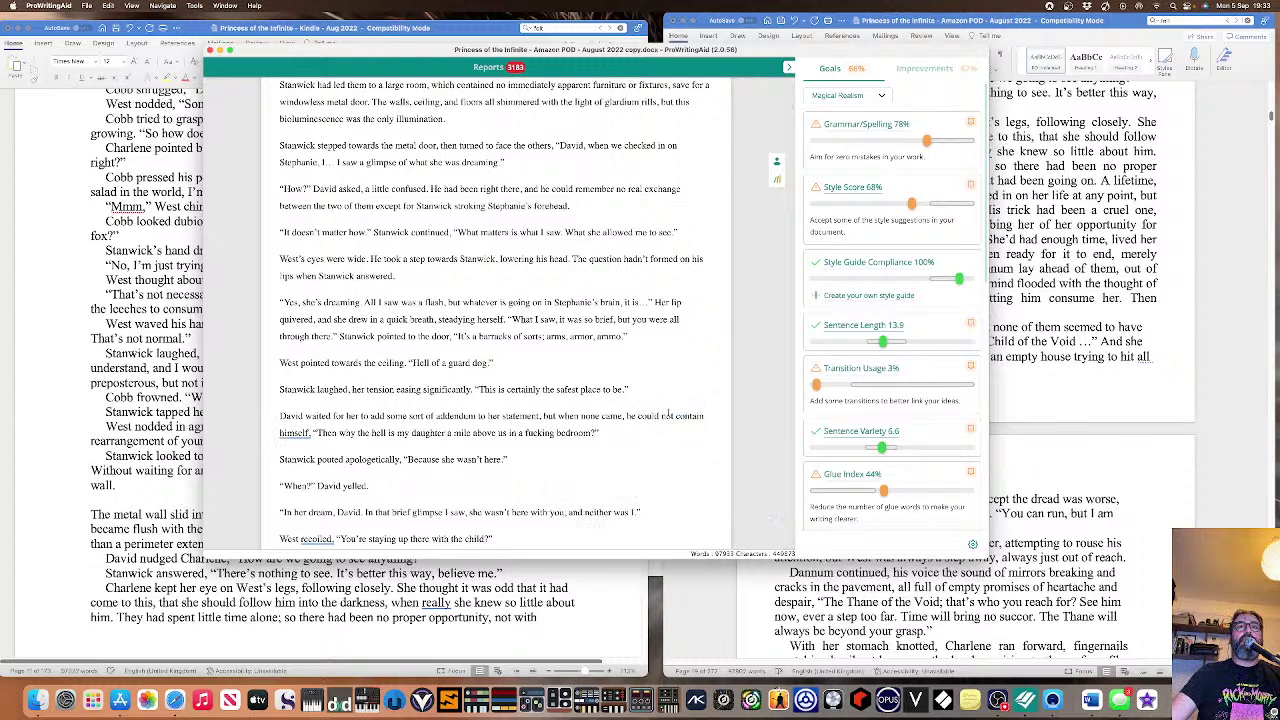
Accept the full stop corrections "himself." before "Then why the hell" and "recoiled." before "You're staying up there with the child?".
mouse_move(297, 434)
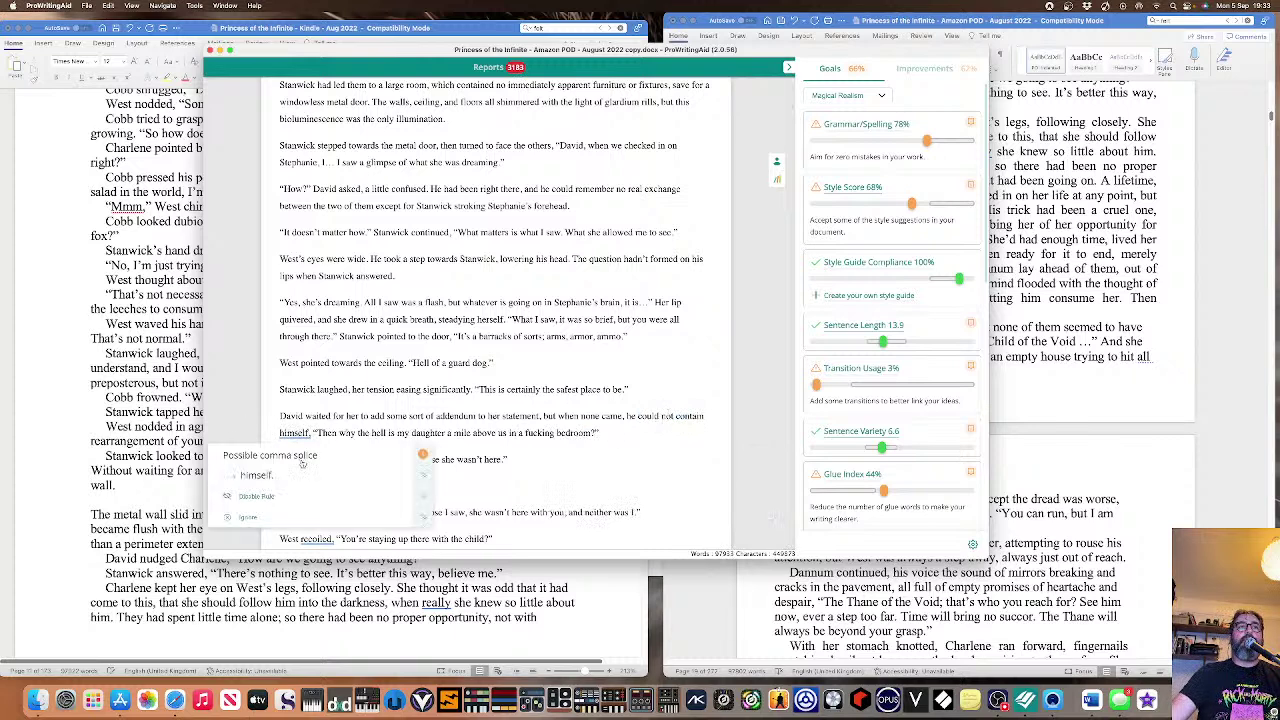
left_click(300, 498)
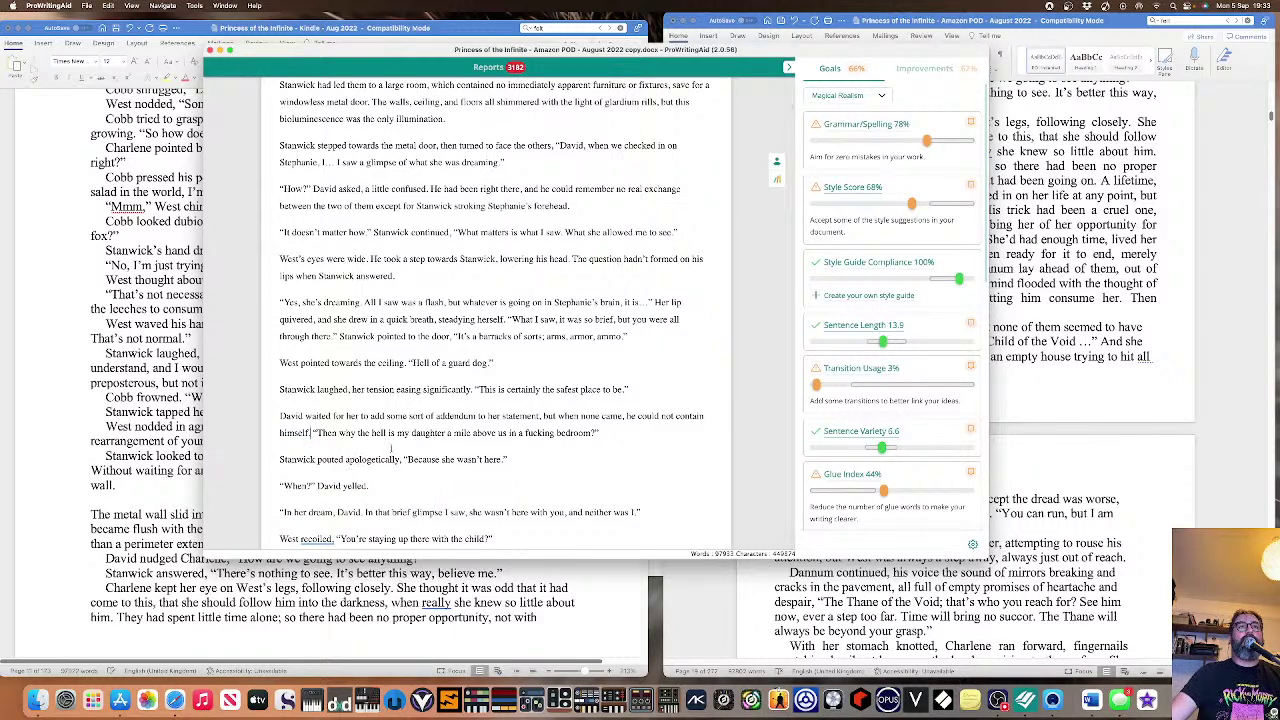
scroll(398, 453, "down", 1)
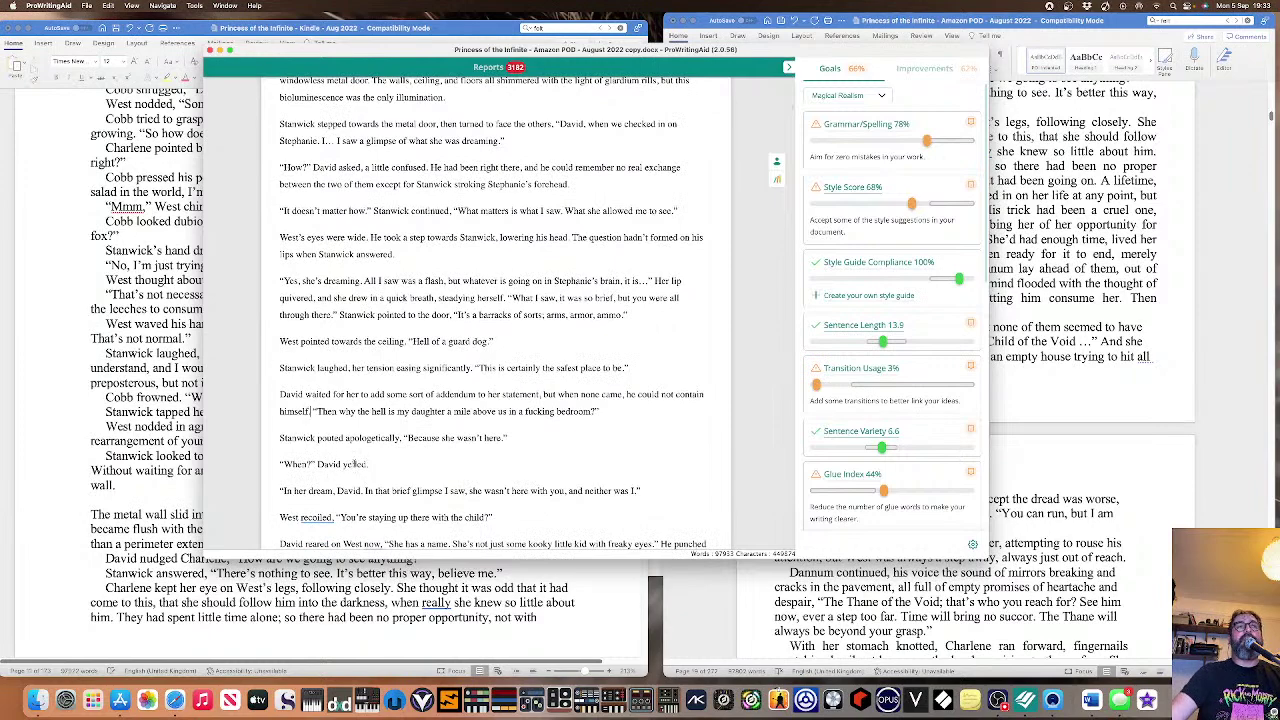
scroll(354, 464, "down", 1)
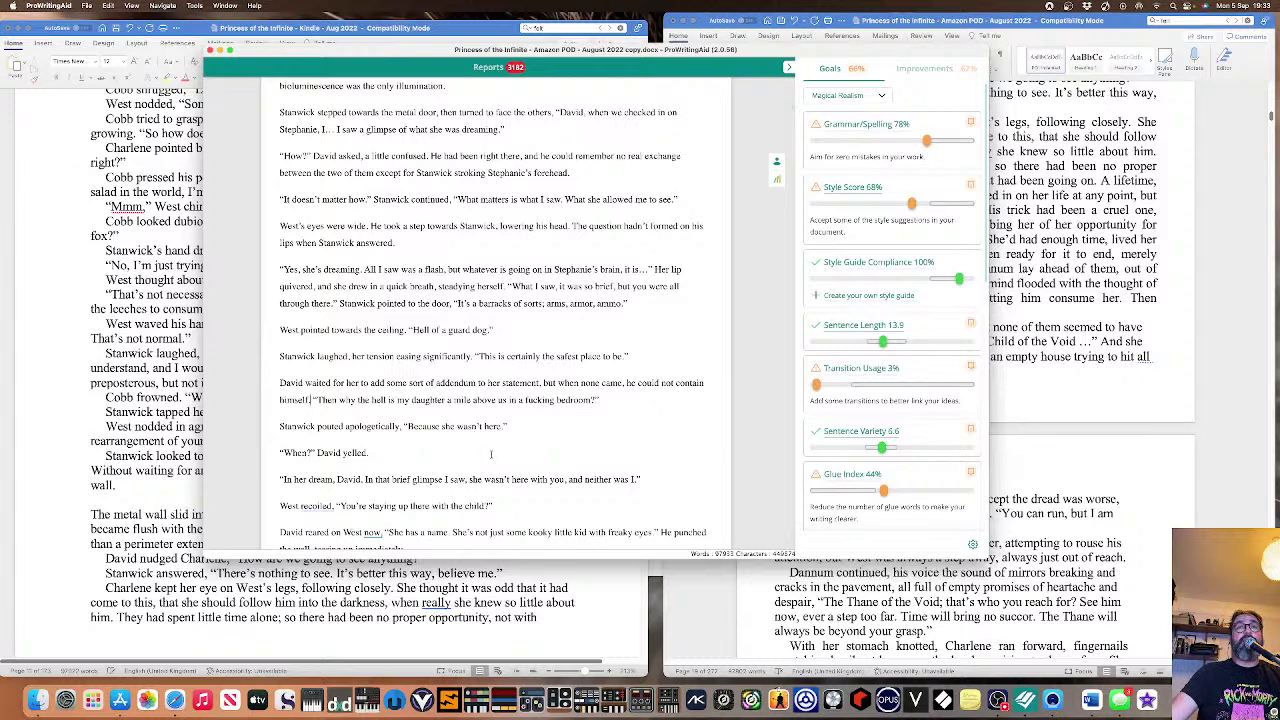
left_click(314, 506)
left_click(312, 448)
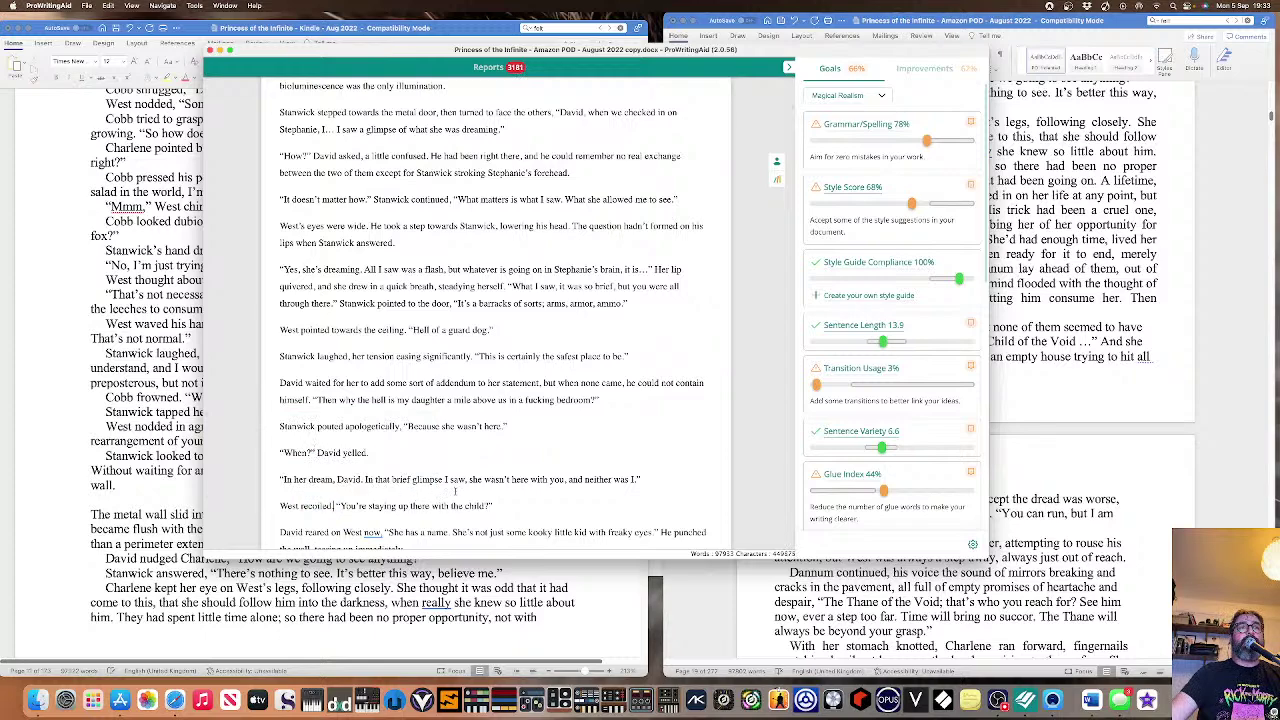
Accept the full stop corrections "now." before "She has a name" and "anger." before "There is a battle".
scroll(457, 491, "down", 2)
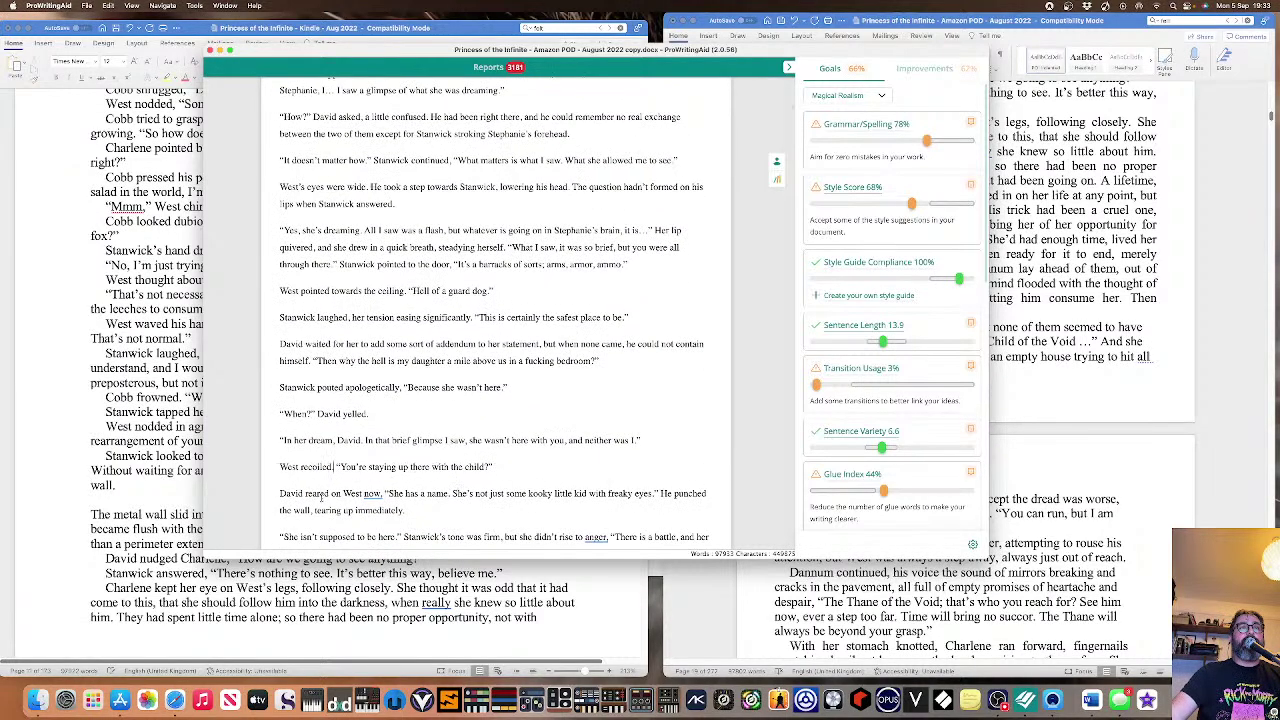
left_click(373, 493)
left_click(372, 428)
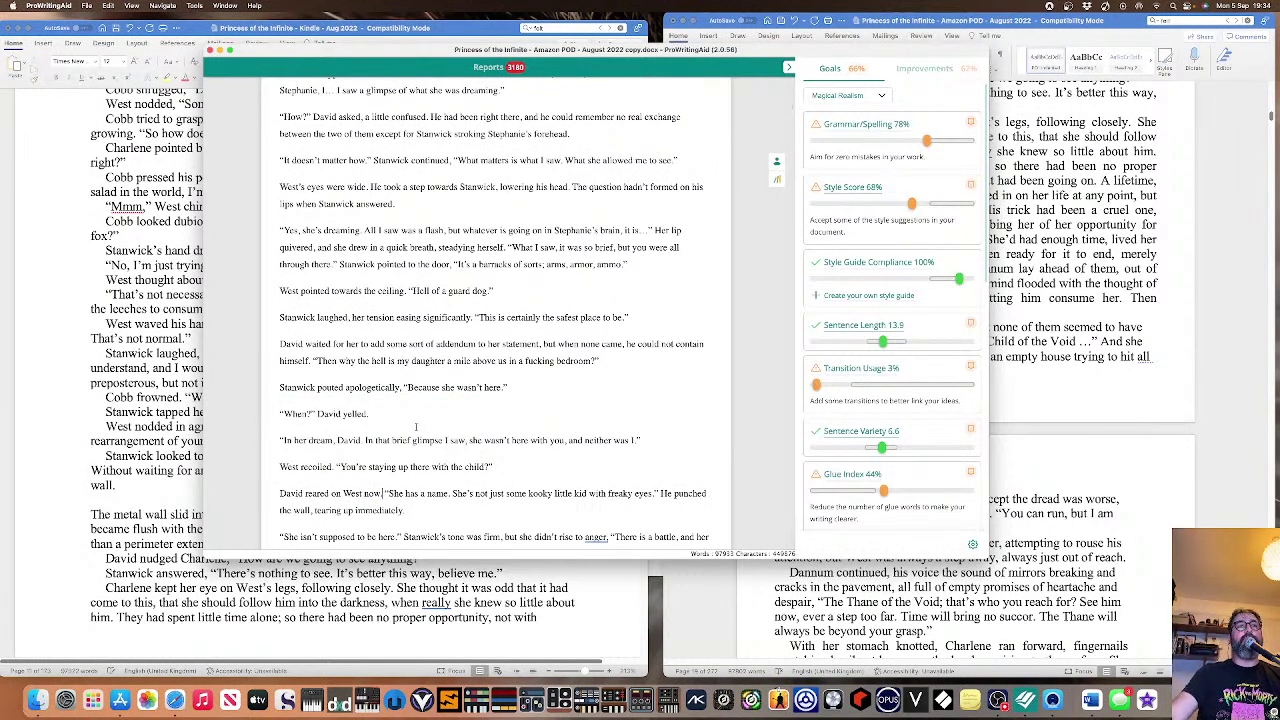
scroll(415, 427, "down", 3)
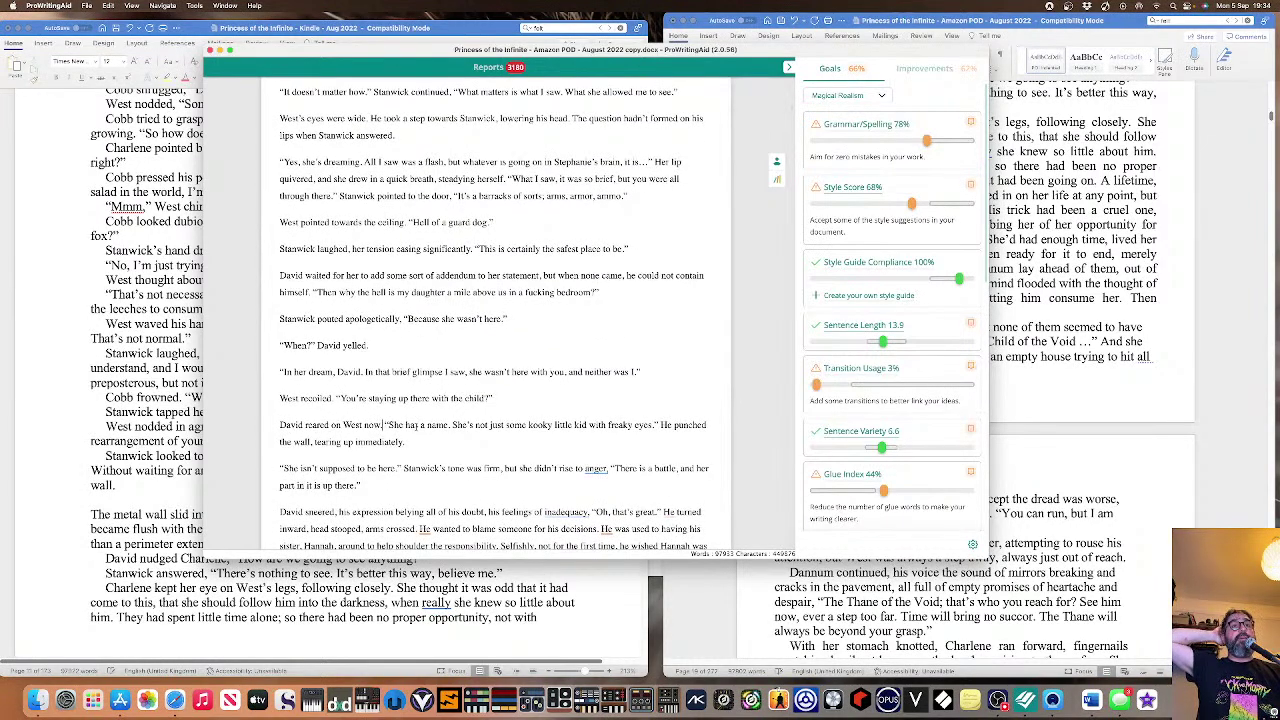
left_click(610, 468)
left_click(573, 401)
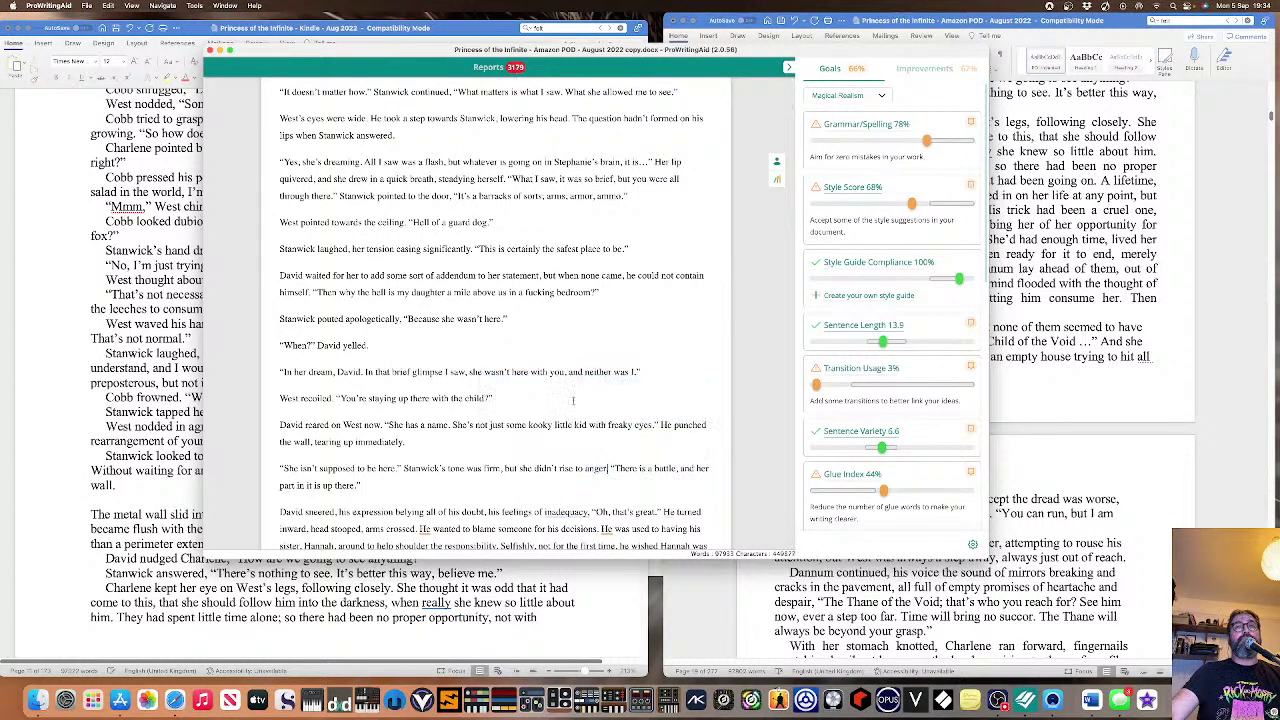
Accept the full stop correction "inadequacy." before "Oh, that's great", and review the flagged "He" that follows.
scroll(407, 479, "down", 3)
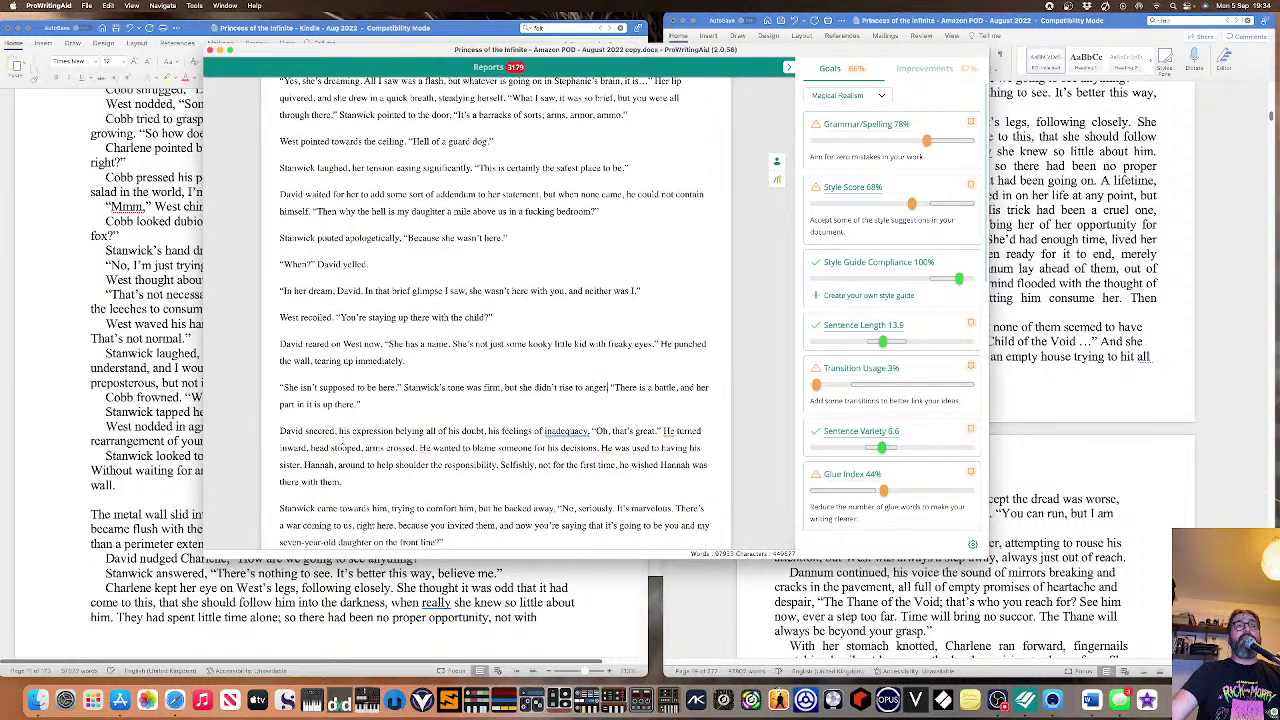
mouse_move(420, 448)
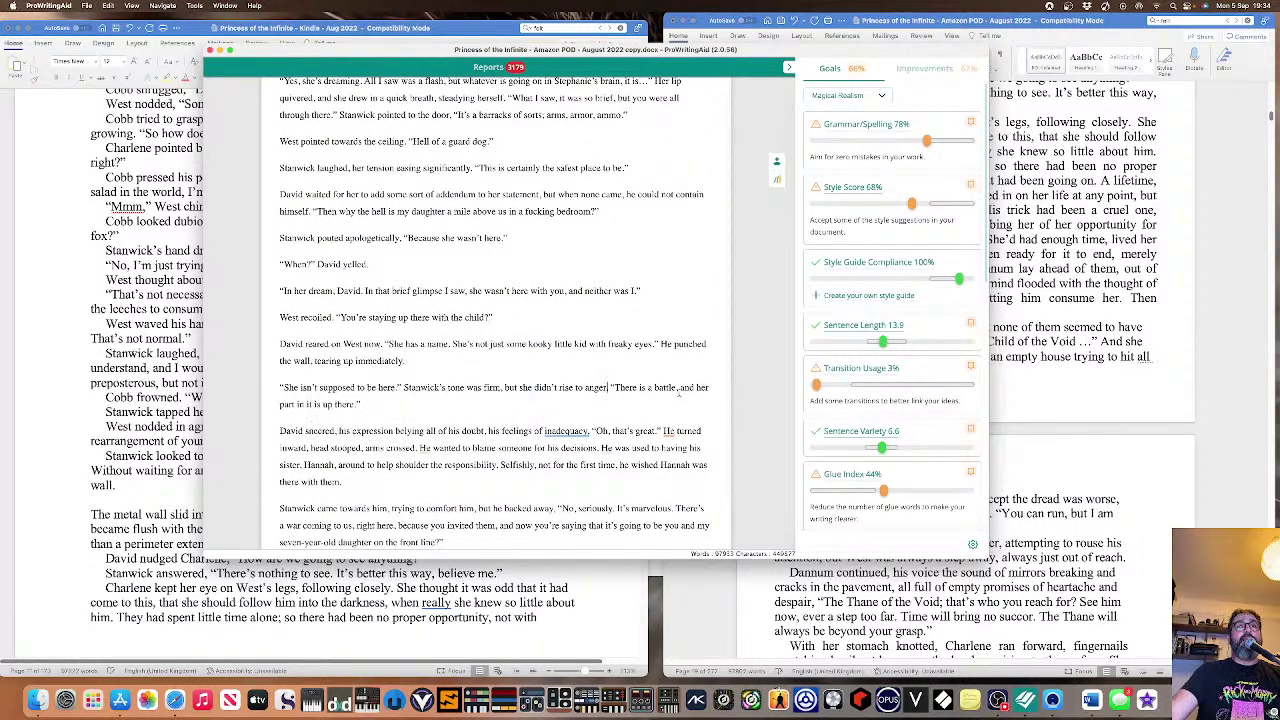
mouse_move(578, 432)
left_click(571, 458)
mouse_move(668, 432)
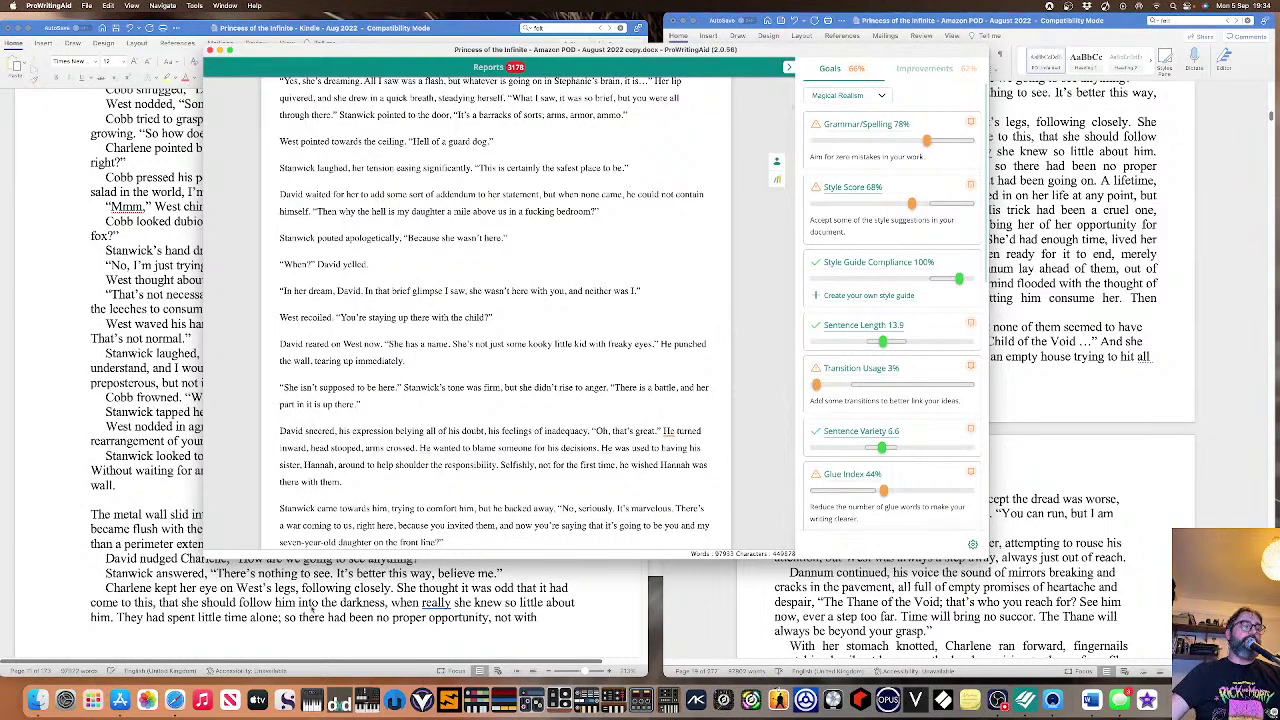
Check the live stream page in Safari, dismiss the pinned chat notice, and put the browser window away.
left_click(175, 701)
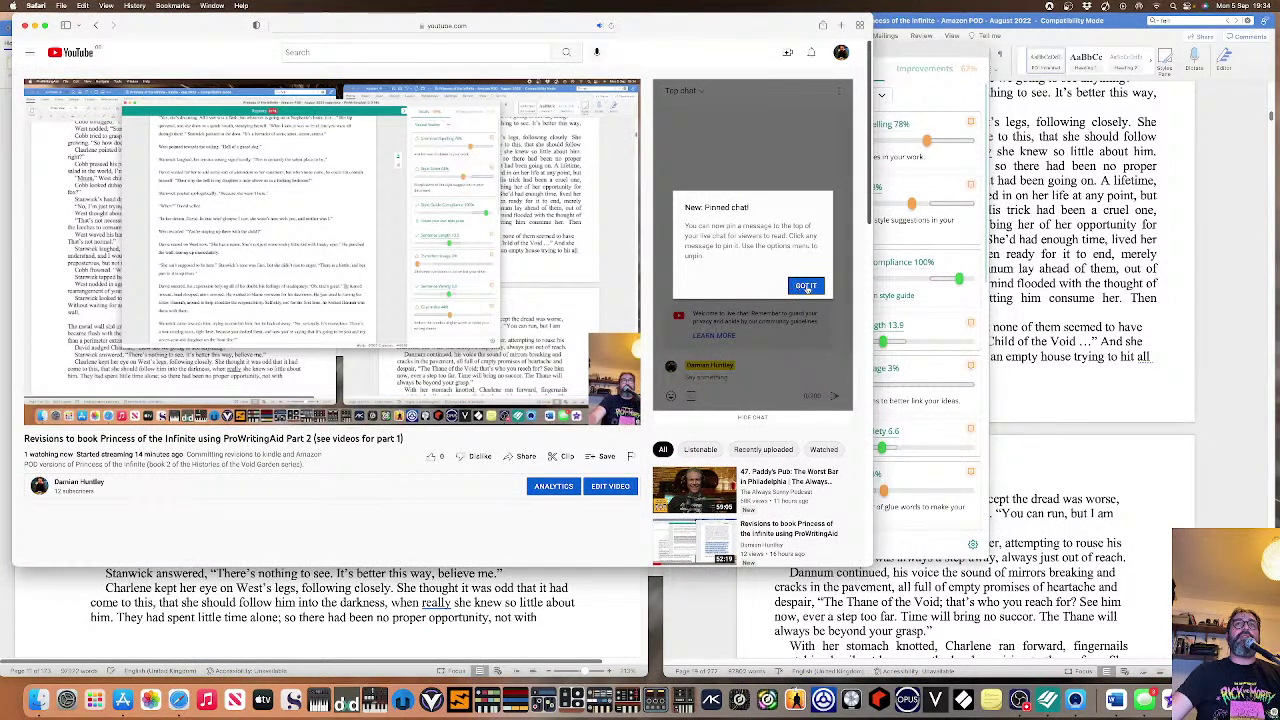
left_click(806, 288)
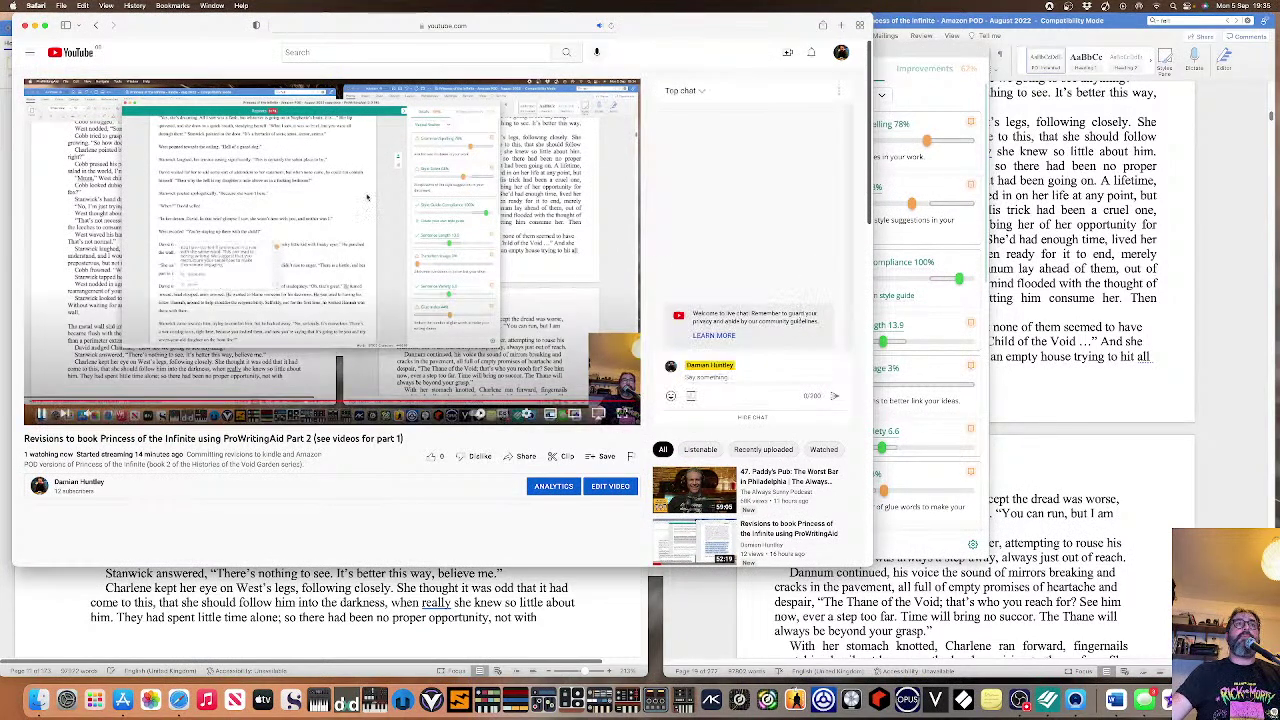
left_click(36, 26)
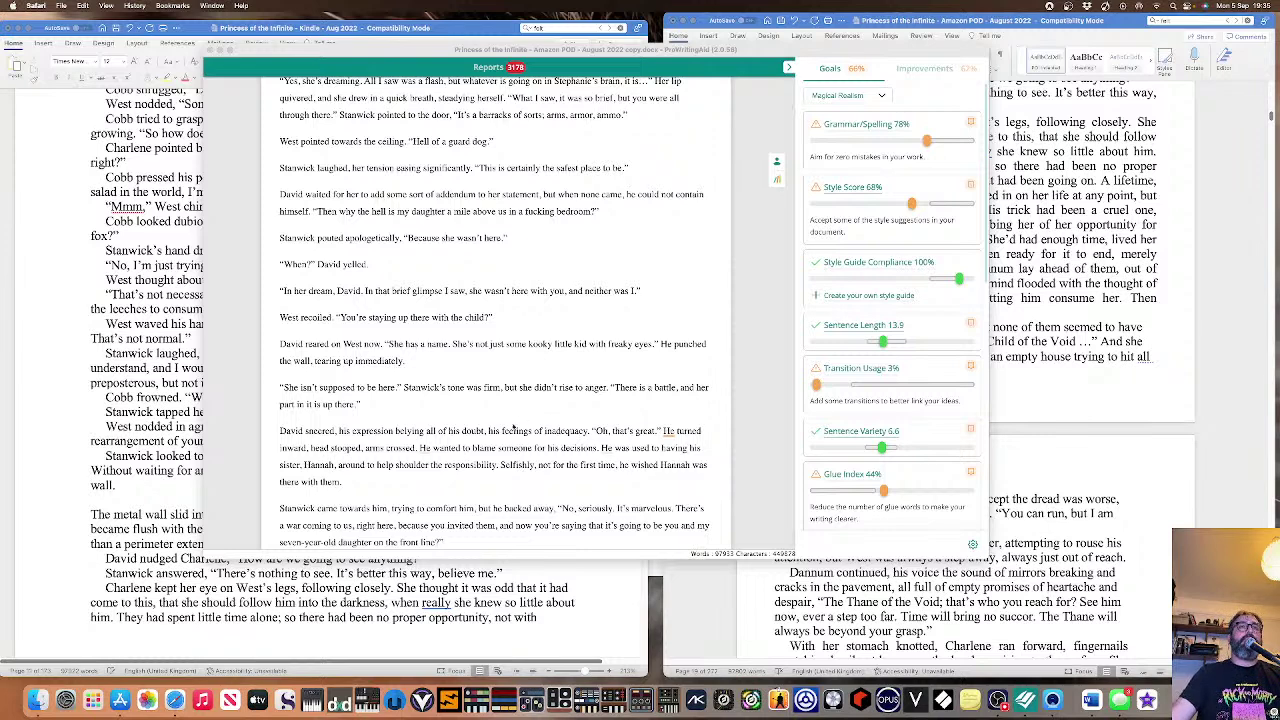
Rewrite "He wanted to blame someone" after "arms crossed" as a continuing clause reading "looking for someone to blame".
left_click(434, 456)
left_click_drag(436, 449, 418, 448)
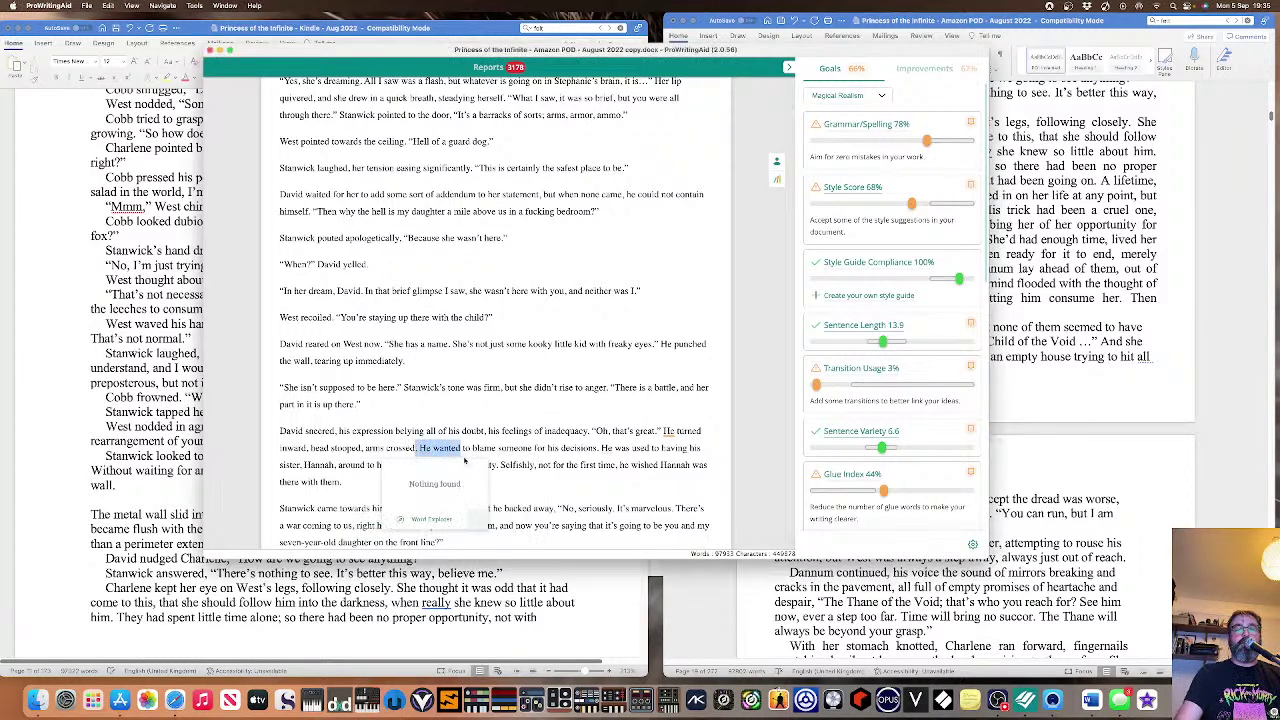
type("looking for someone")
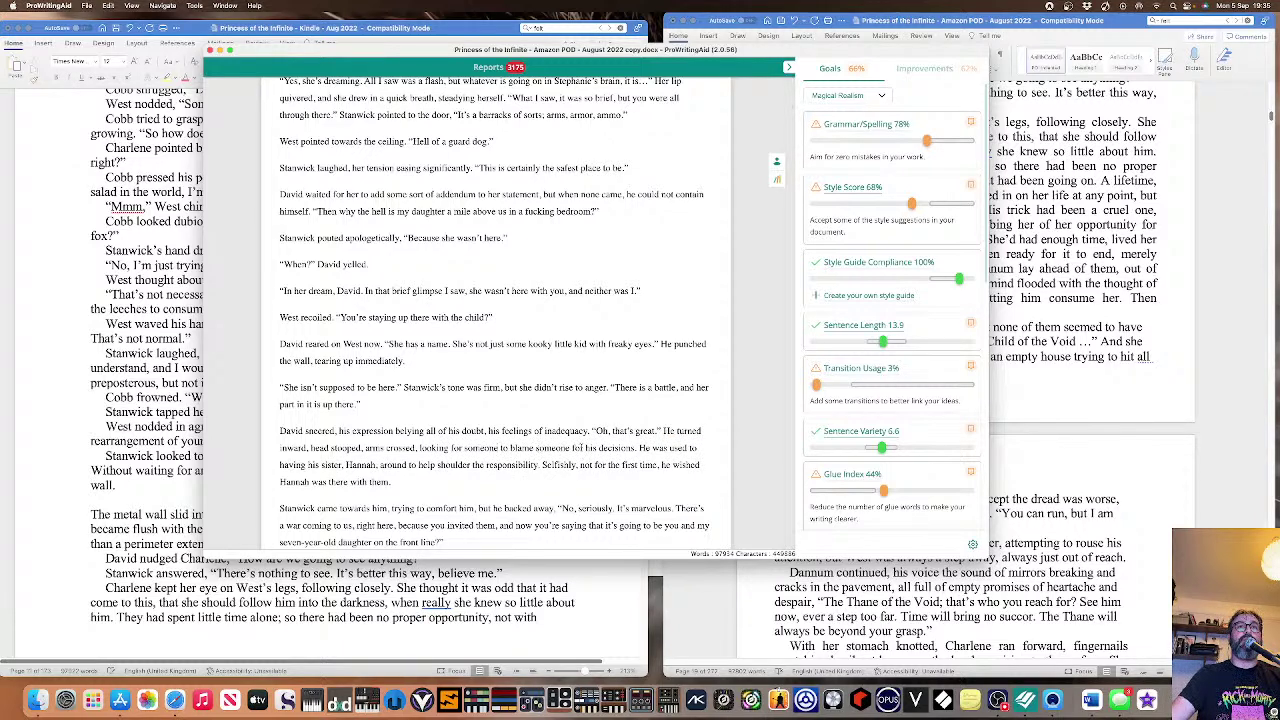
left_click_drag(570, 448, 536, 448)
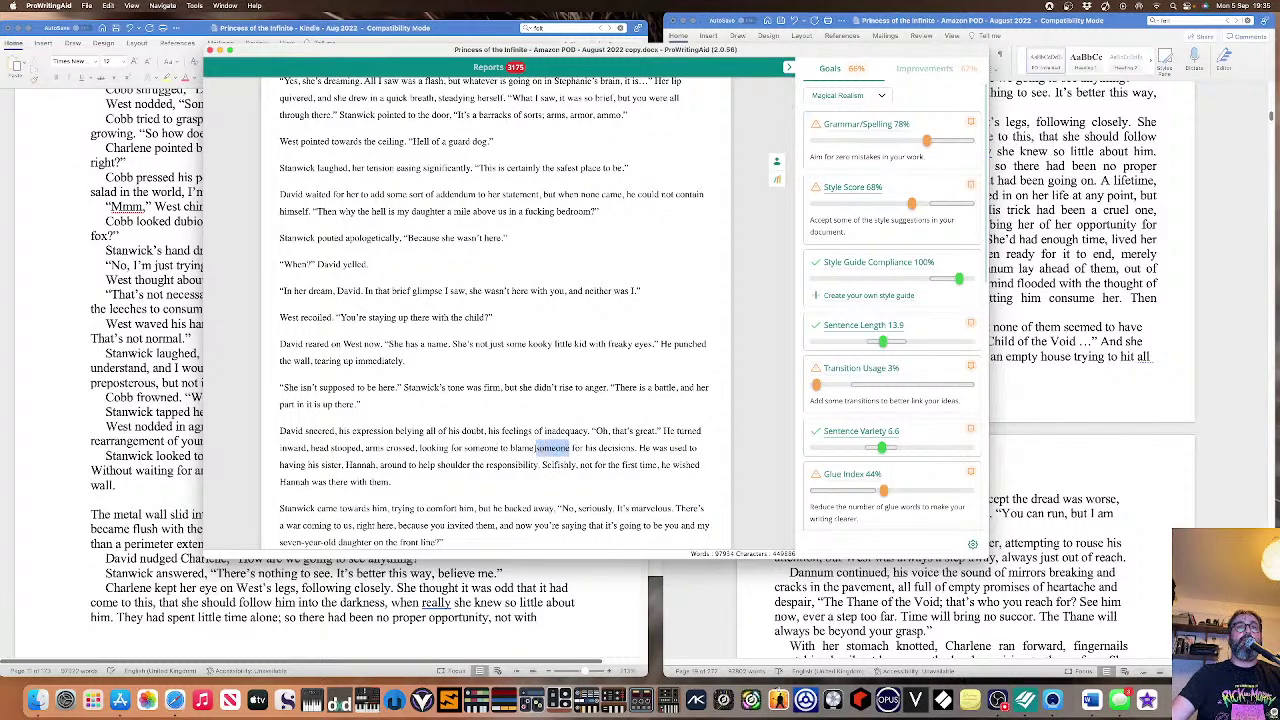
key("BackSpace")
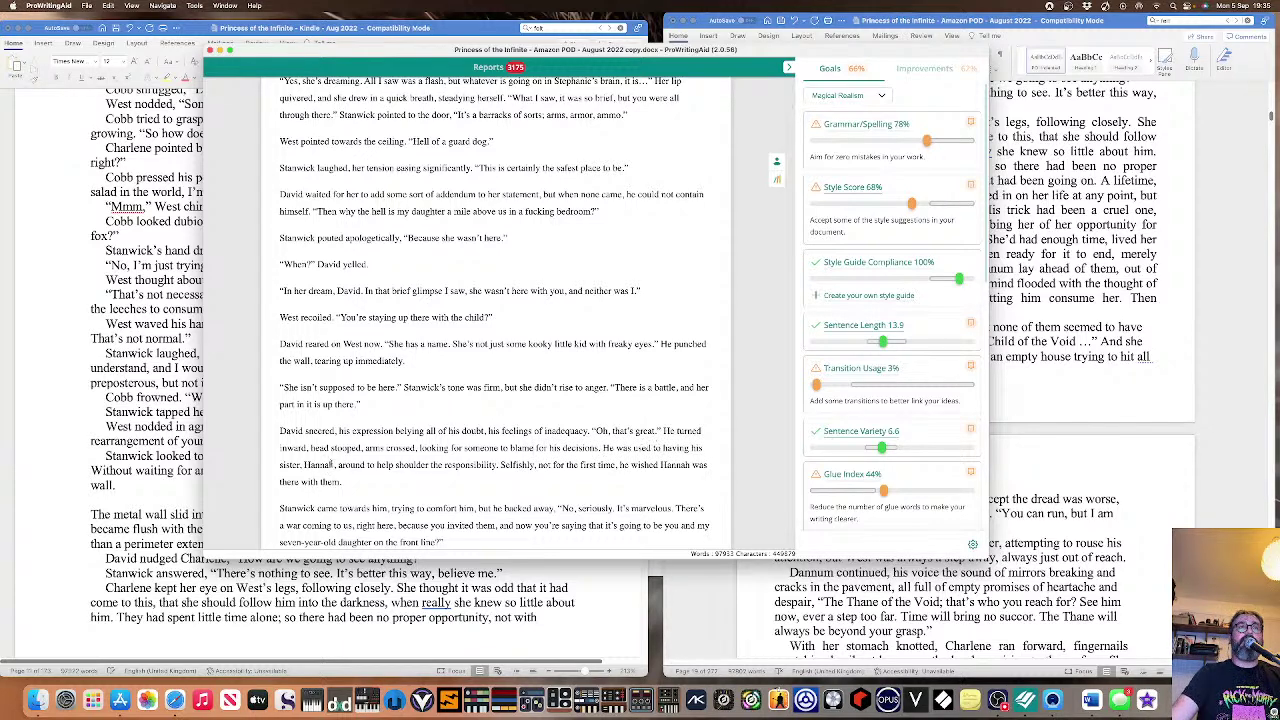
Join the sentence "He was used to having his sister" to the preceding clause as ", so used to having his sister".
mouse_move(602, 448)
left_mouse_down()
mouse_move(651, 449)
mouse_move(621, 449)
left_mouse_up()
key("BackSpace")
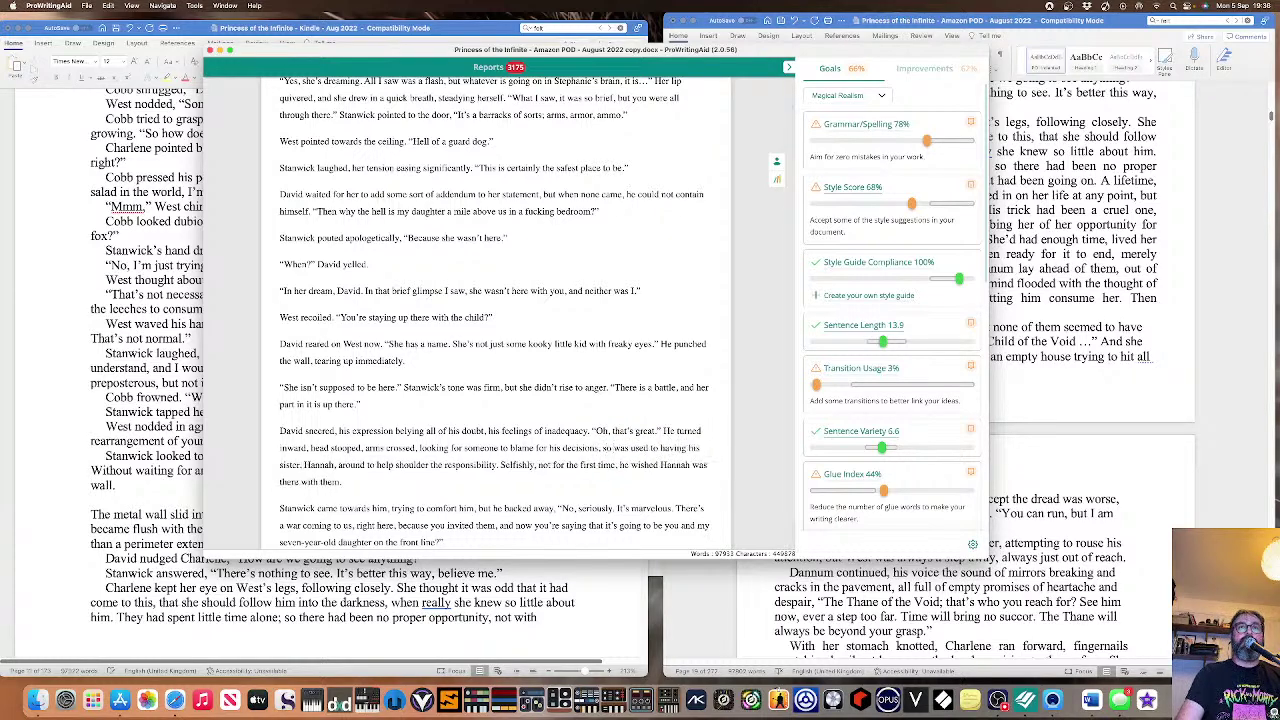
left_click_drag(613, 448, 631, 448)
key("BackSpace")
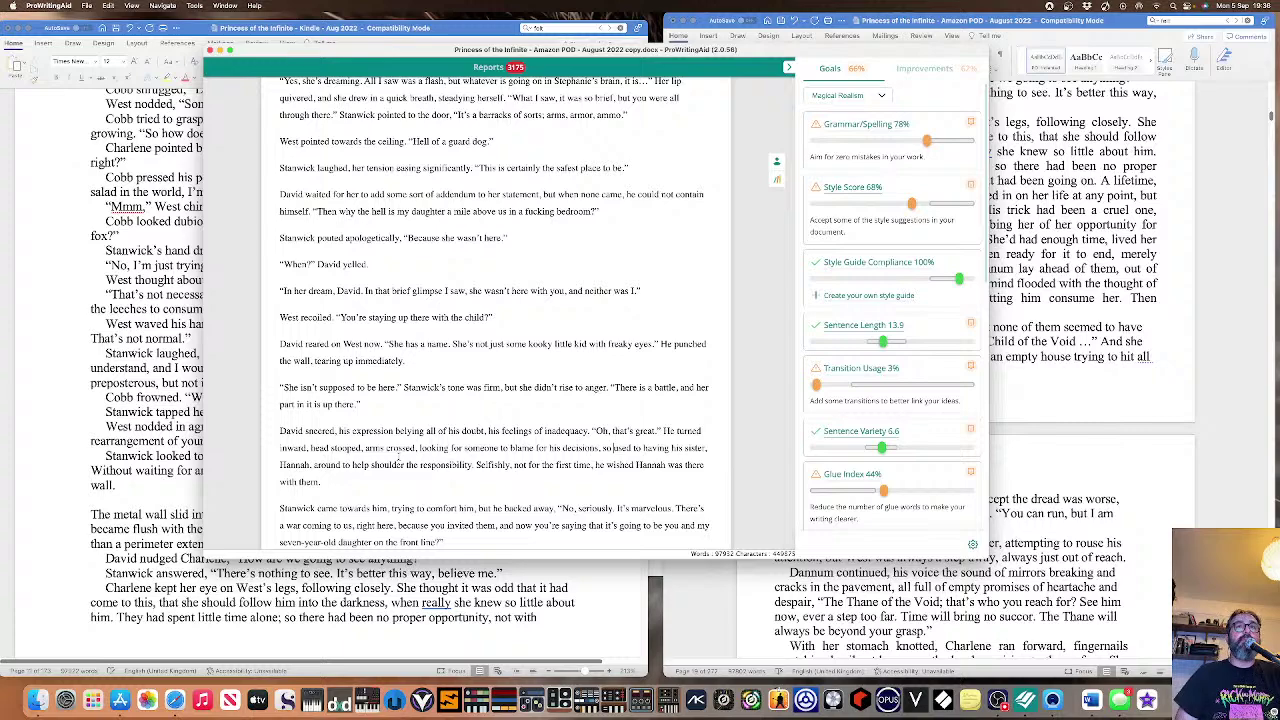
Review the stronger adjective suggestion for "true beasts of the Mythologue" and ignore it.
scroll(400, 460, "down", 3)
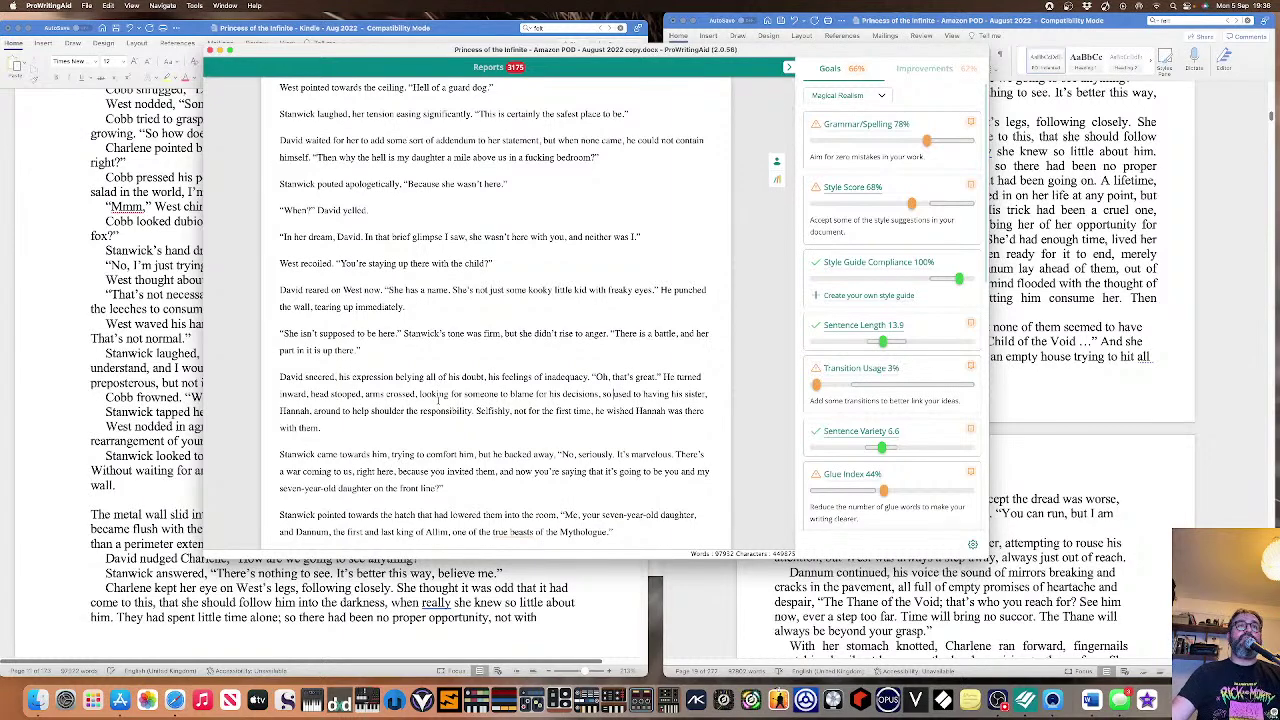
scroll(447, 395, "down", 5)
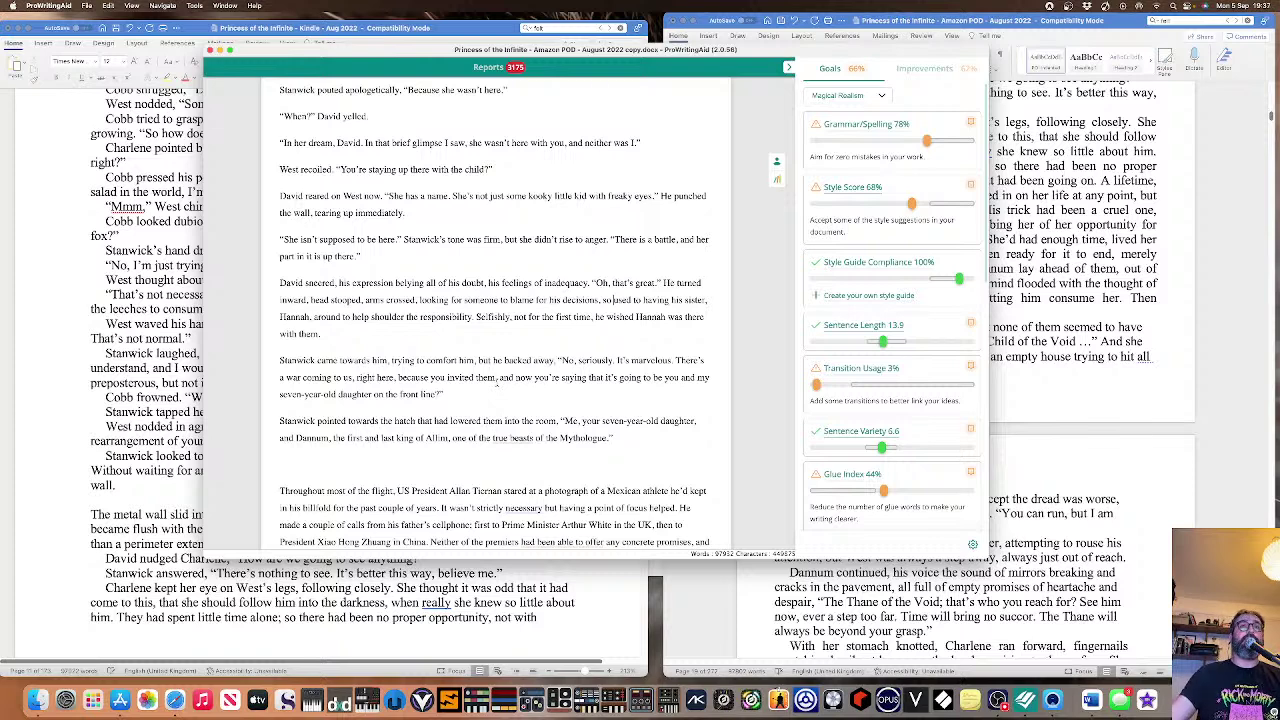
left_click(510, 437)
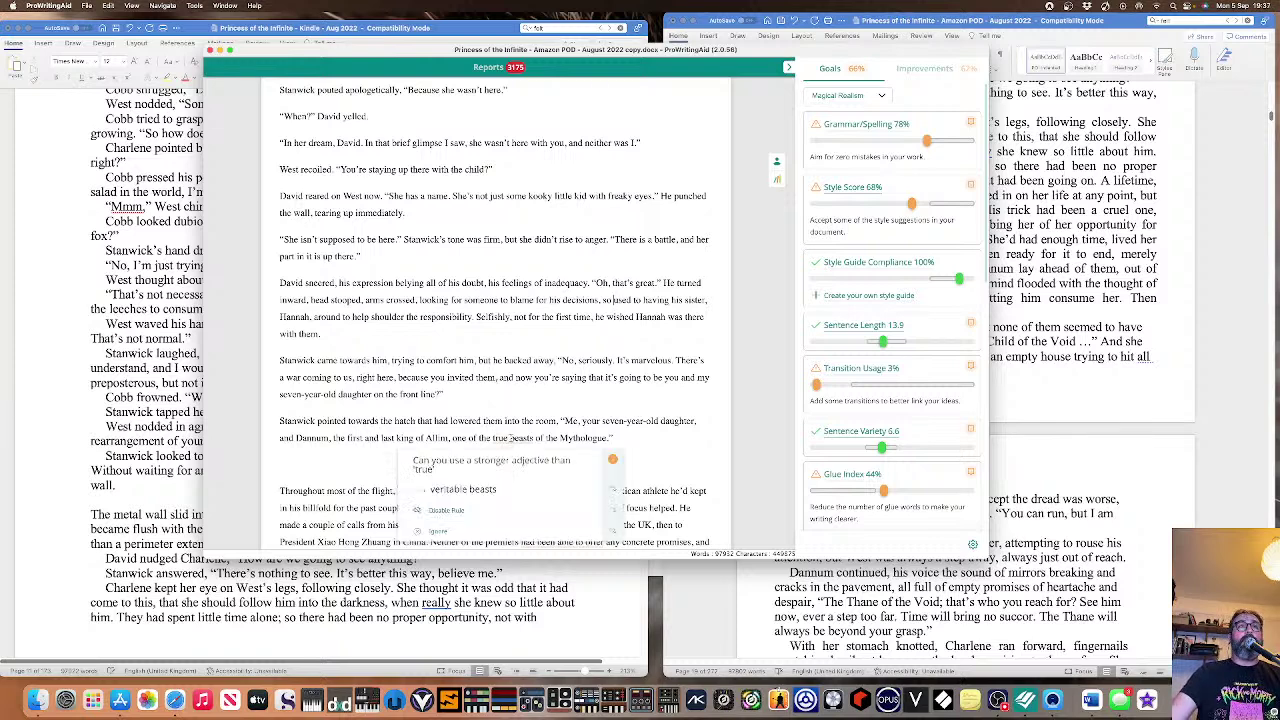
left_click(505, 529)
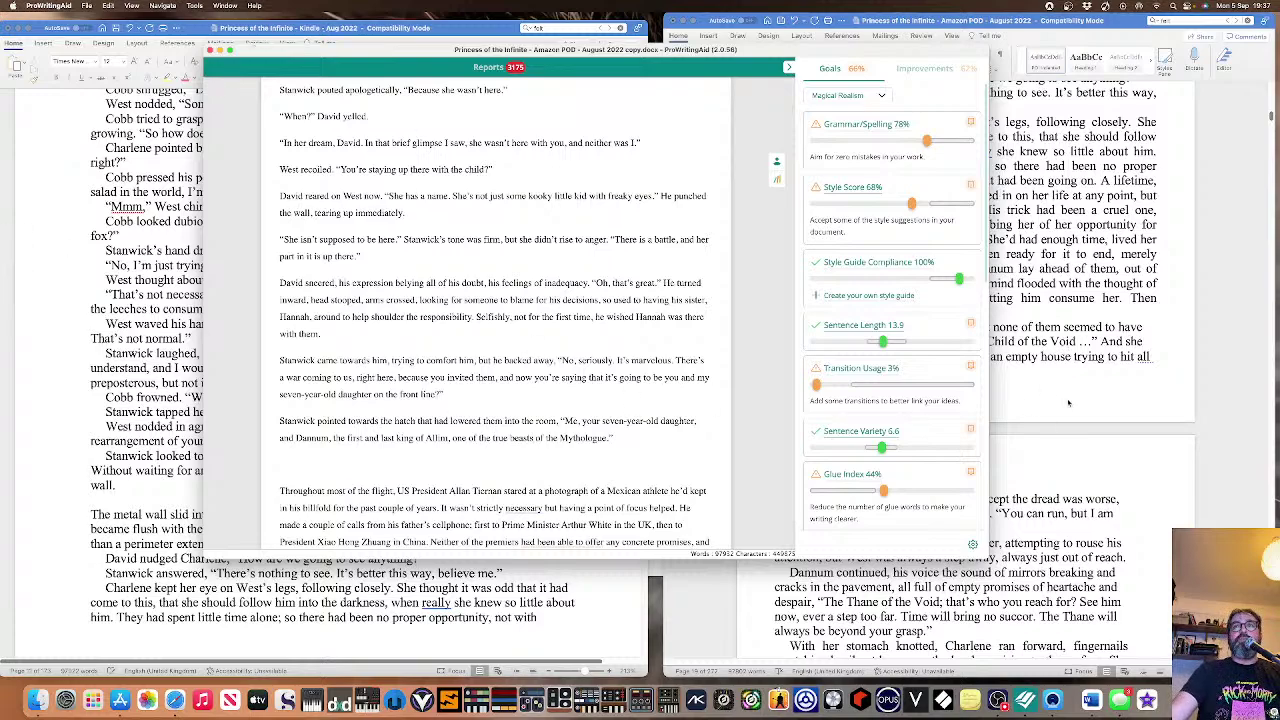
Locate the passage beginning "Charlene kept her eye on West's legs" in both the Amazon POD document and the ProWritingAid copy.
left_click(1066, 403)
scroll(1066, 403, "down", 1)
scroll(1066, 403, "up", 2)
scroll(1066, 403, "down", 3)
scroll(990, 405, "up", 3)
scroll(845, 228, "up", 3)
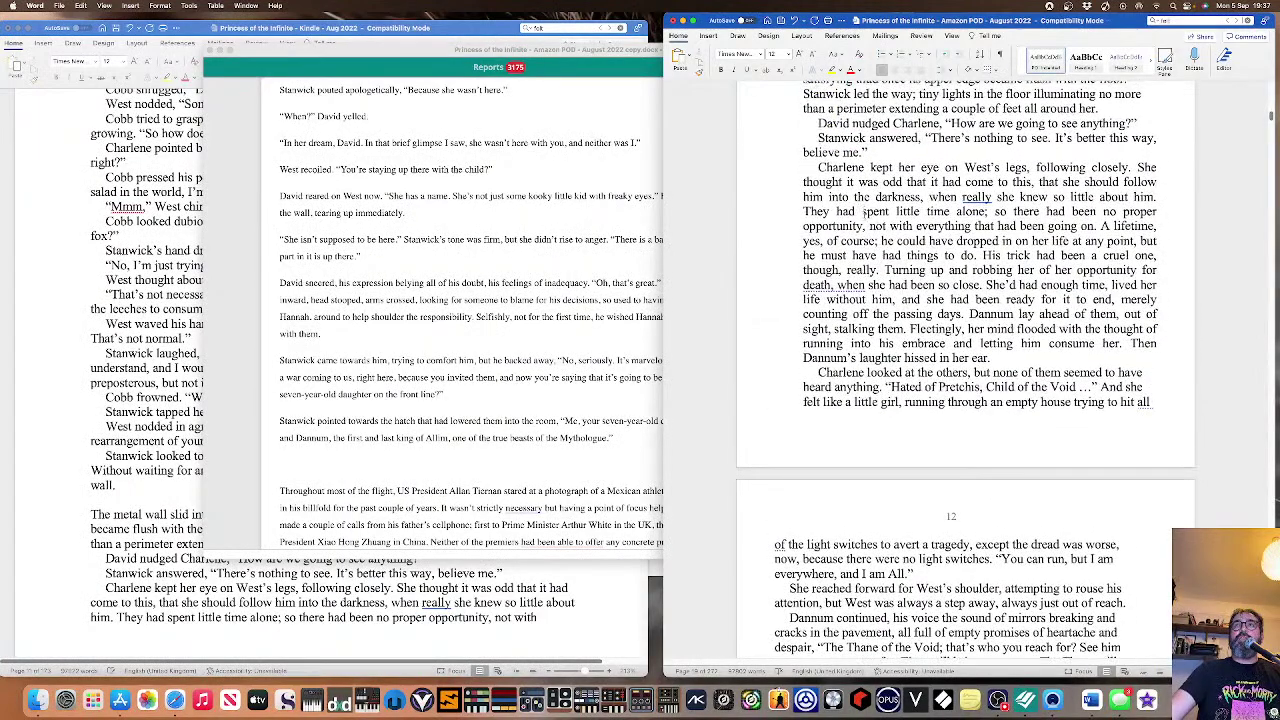
left_click(538, 261)
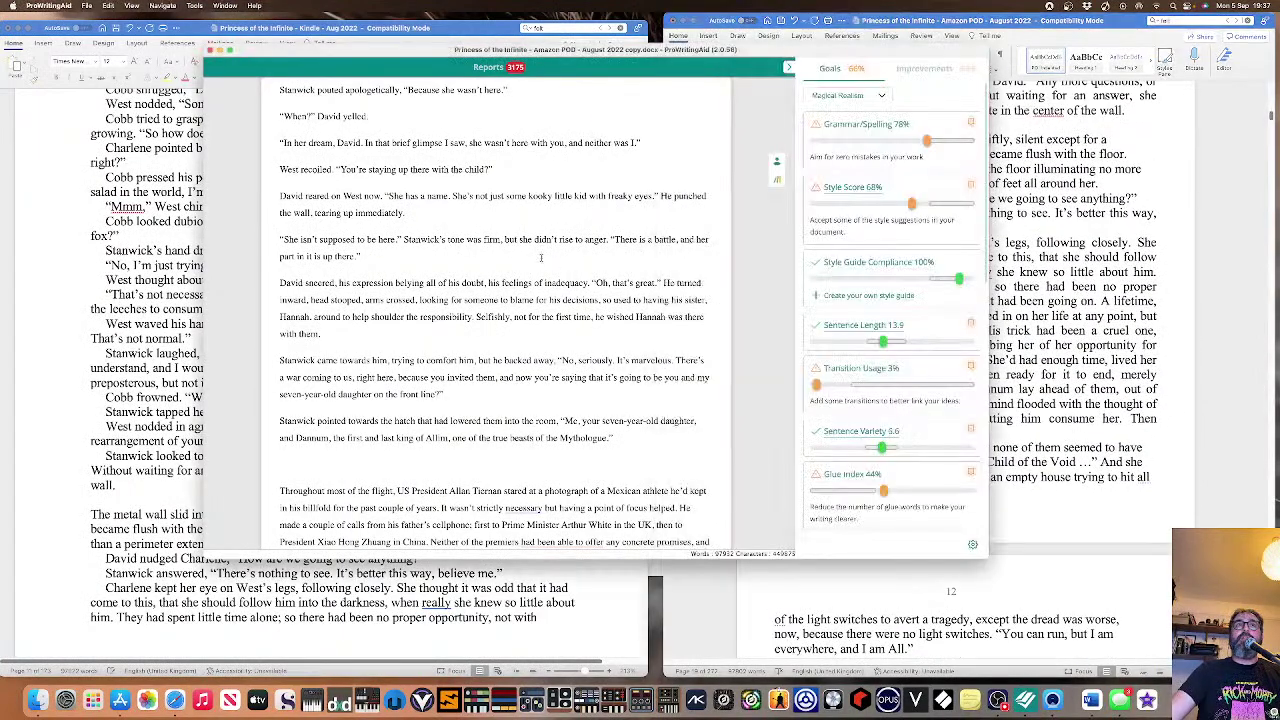
scroll(436, 283, "up", 15)
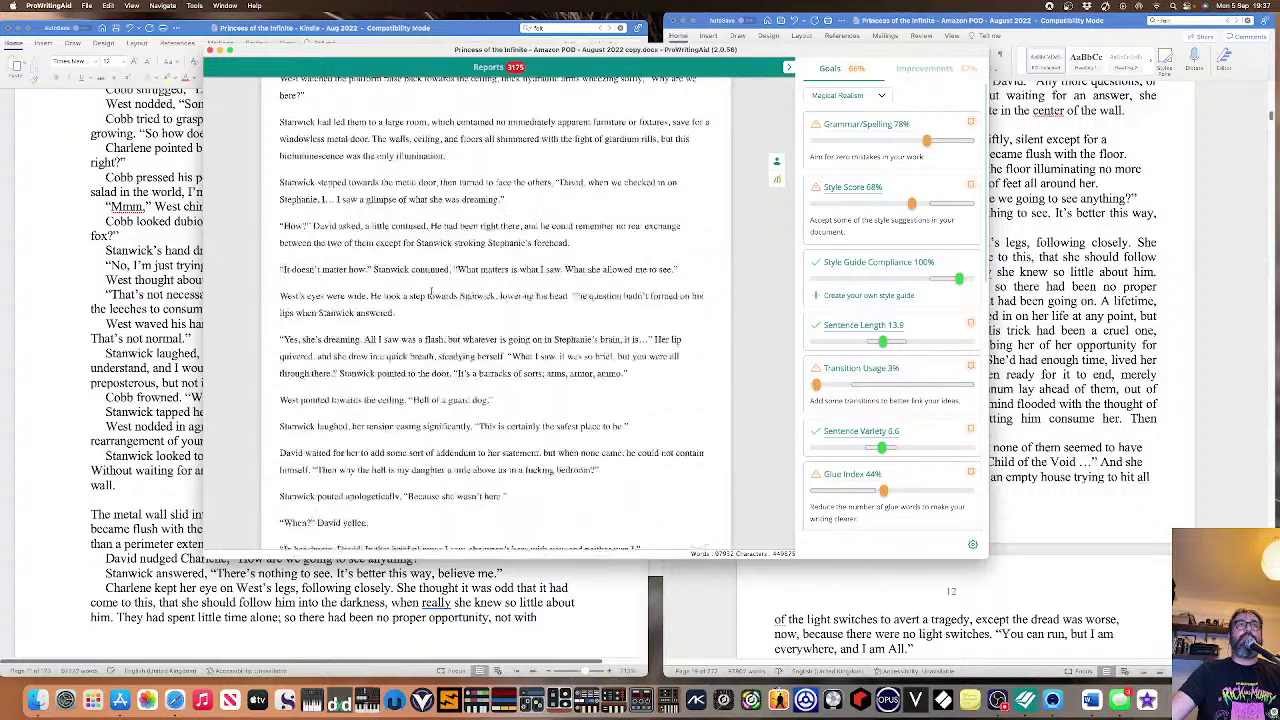
scroll(436, 283, "up", 8)
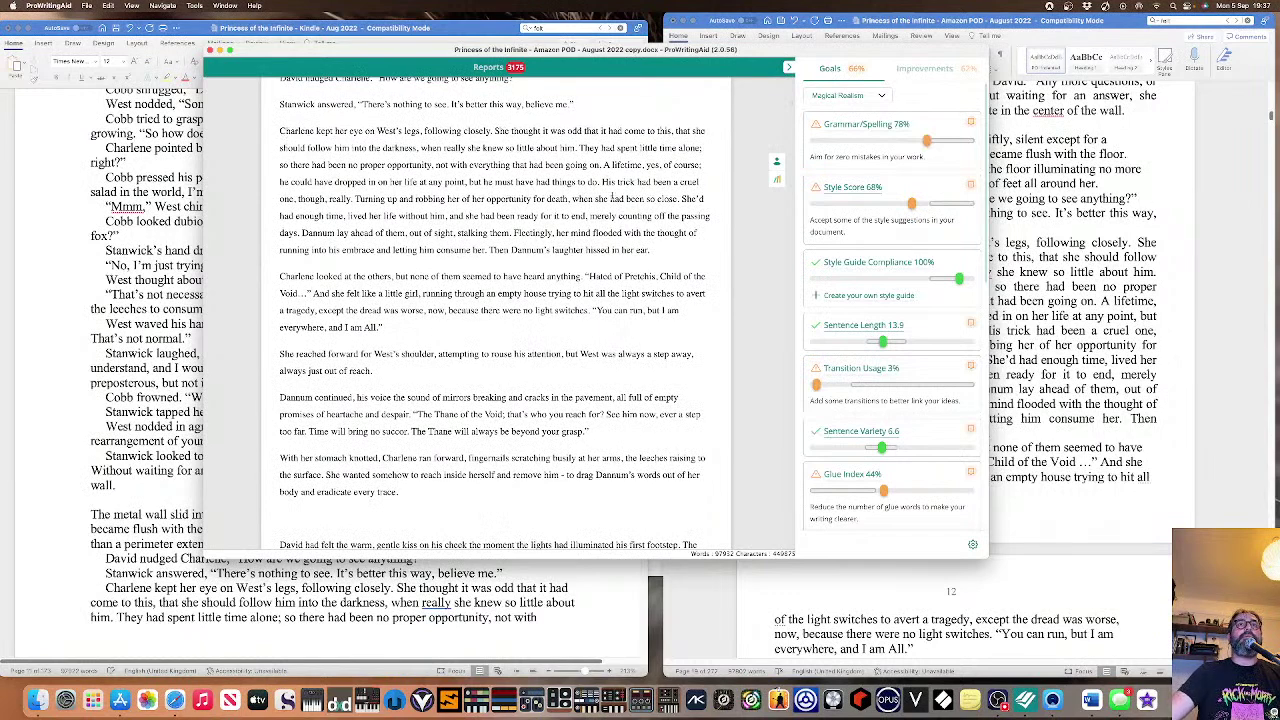
left_click(1135, 332)
left_click(261, 127)
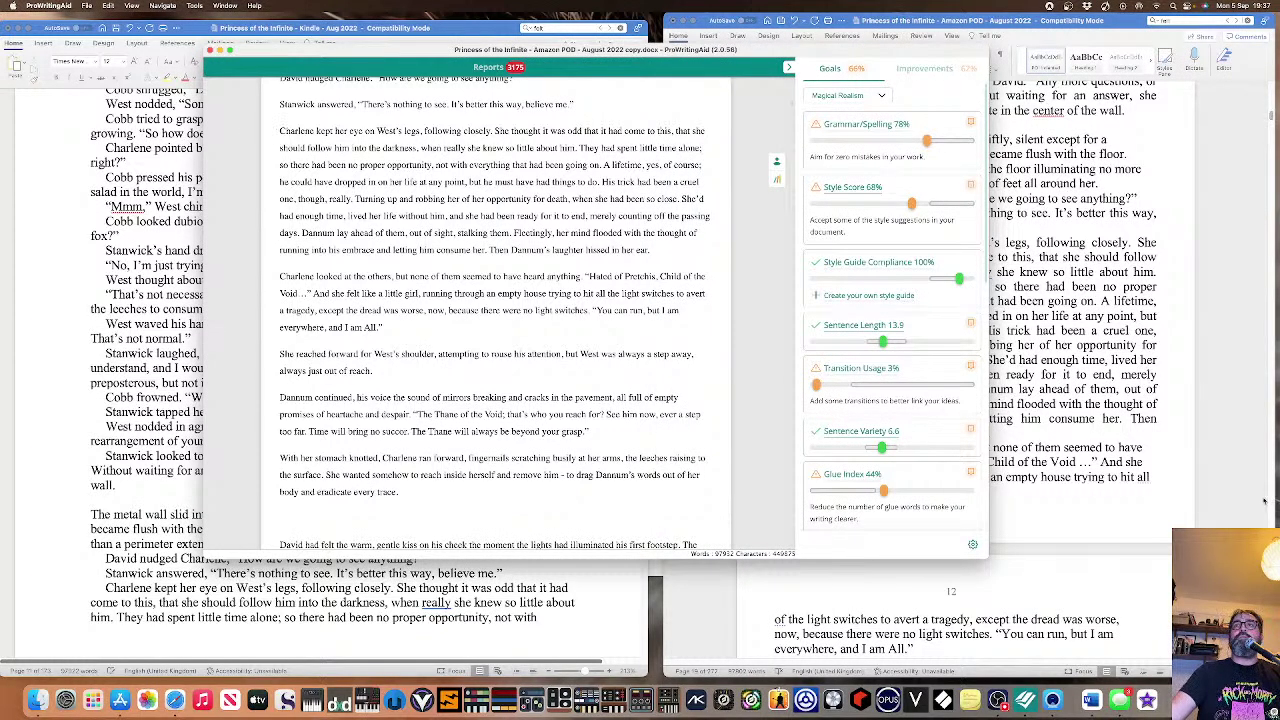
left_click(1270, 116)
scroll(1270, 116, "down", 5)
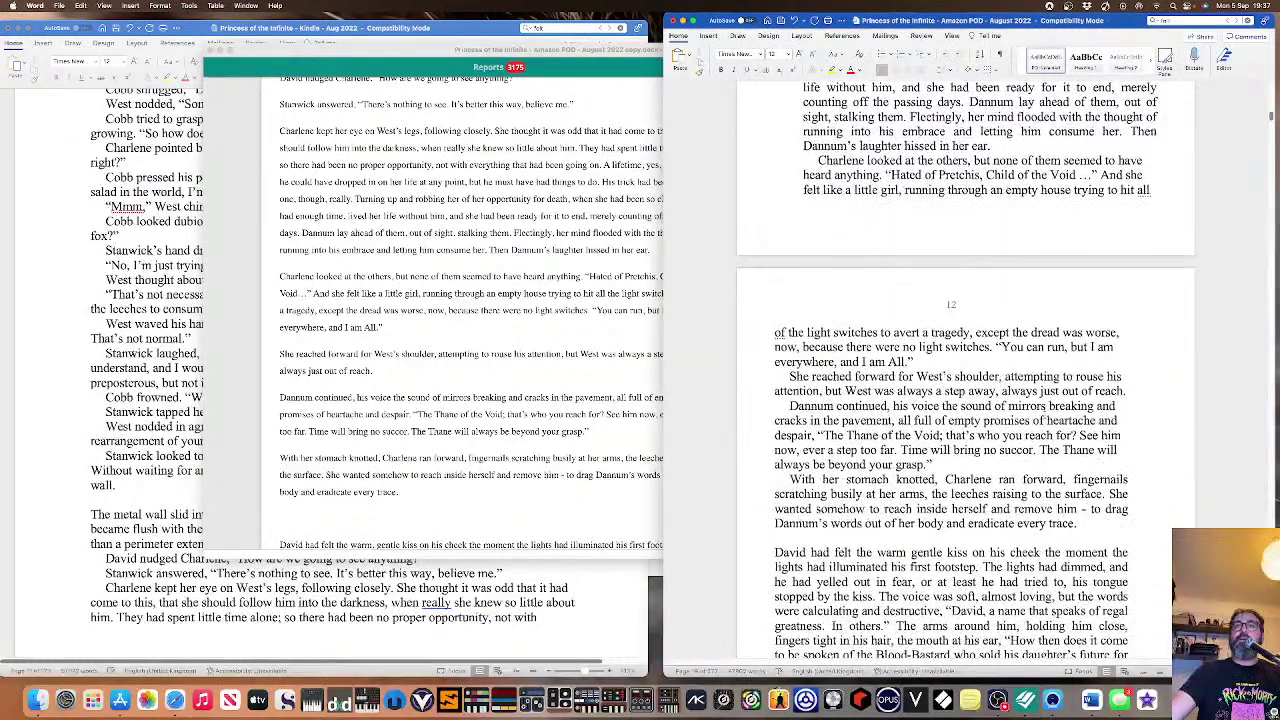
left_click(381, 174)
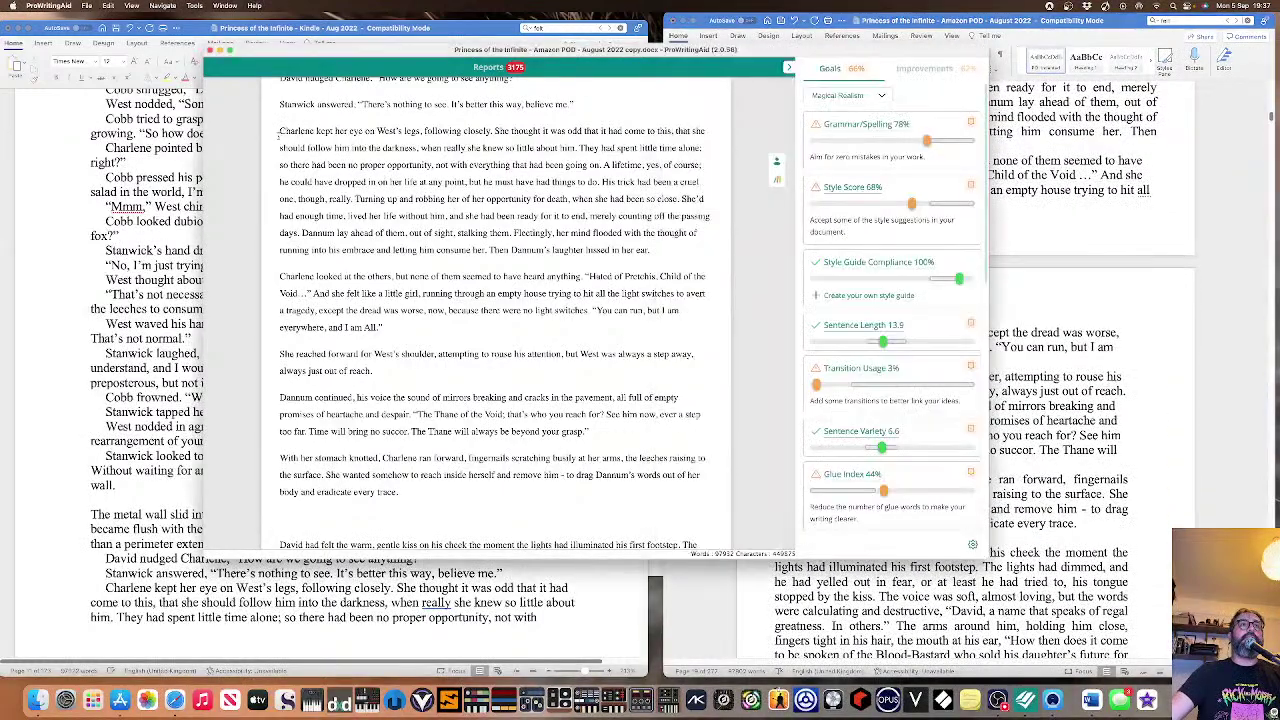
Copy the revised passage from "Charlene kept her eye" to "eradicate every trace." and paste it over the same passage in the Amazon POD document.
mouse_move(279, 131)
left_mouse_down()
mouse_move(400, 540)
mouse_move(399, 234)
left_mouse_up()
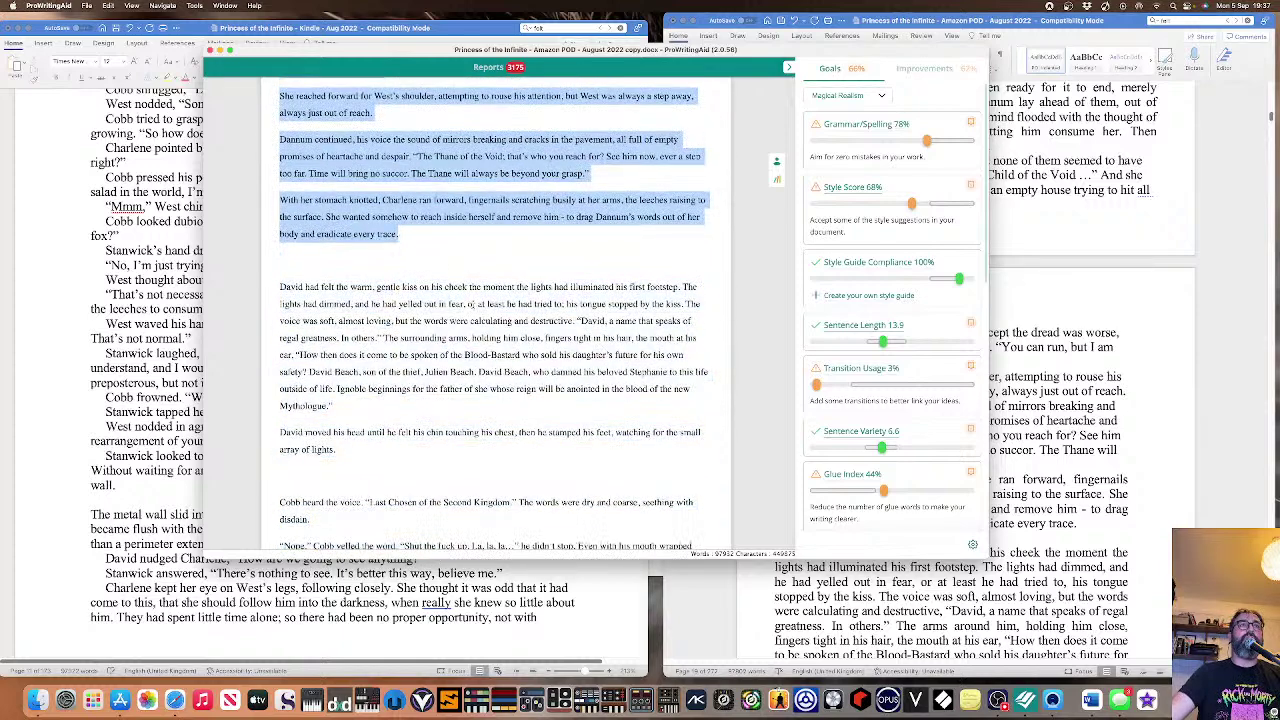
scroll(472, 302, "up", 1)
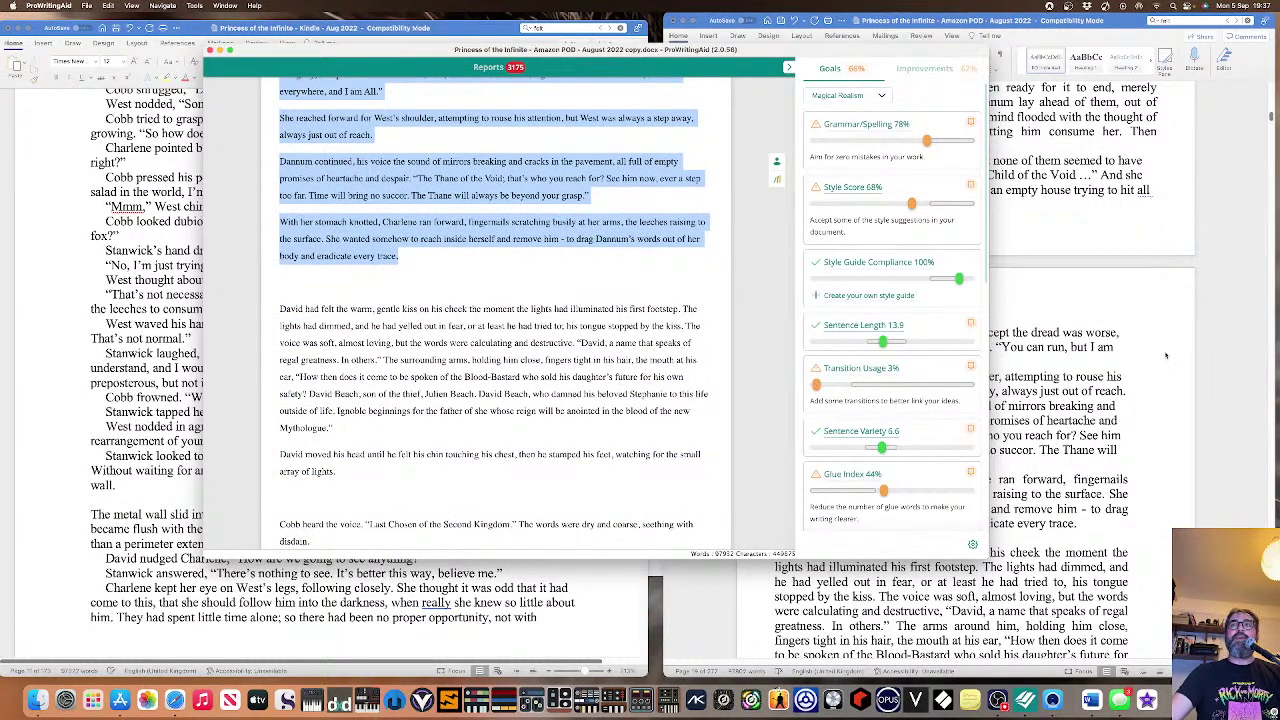
left_click(1165, 352)
scroll(1165, 352, "up", 5)
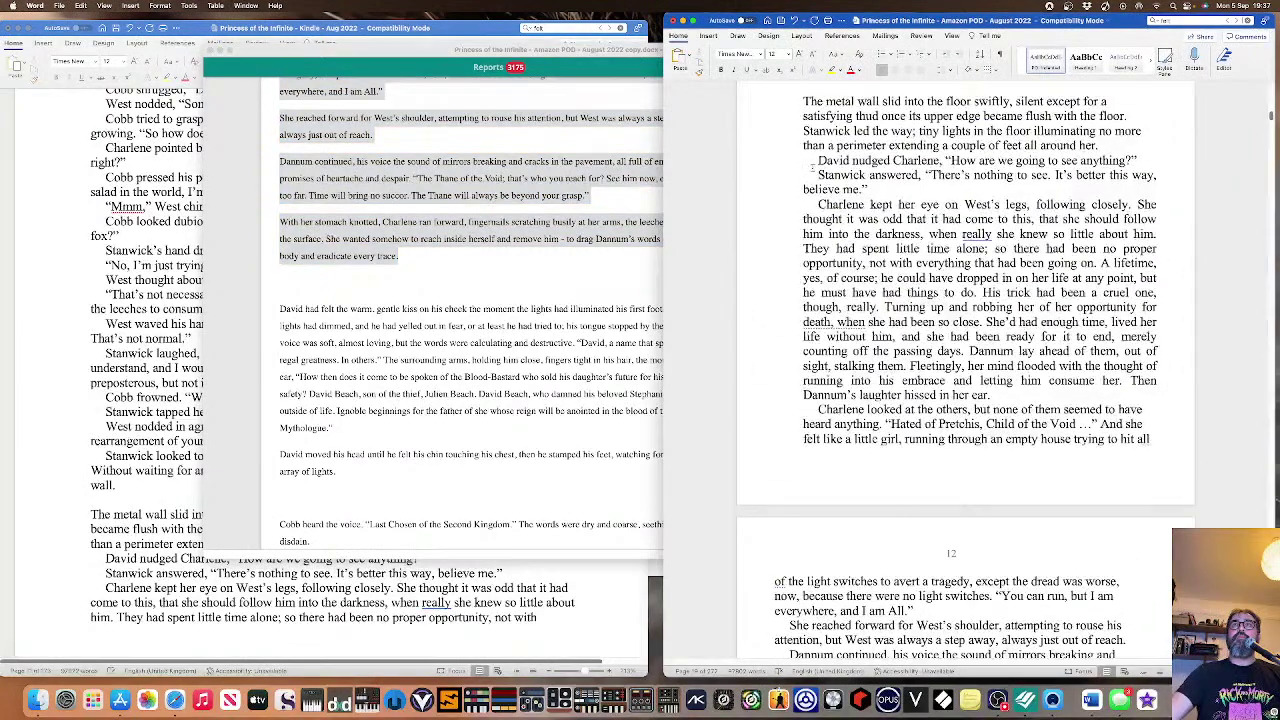
mouse_move(817, 205)
left_mouse_down()
mouse_move(1124, 642)
mouse_move(1093, 510)
left_mouse_up()
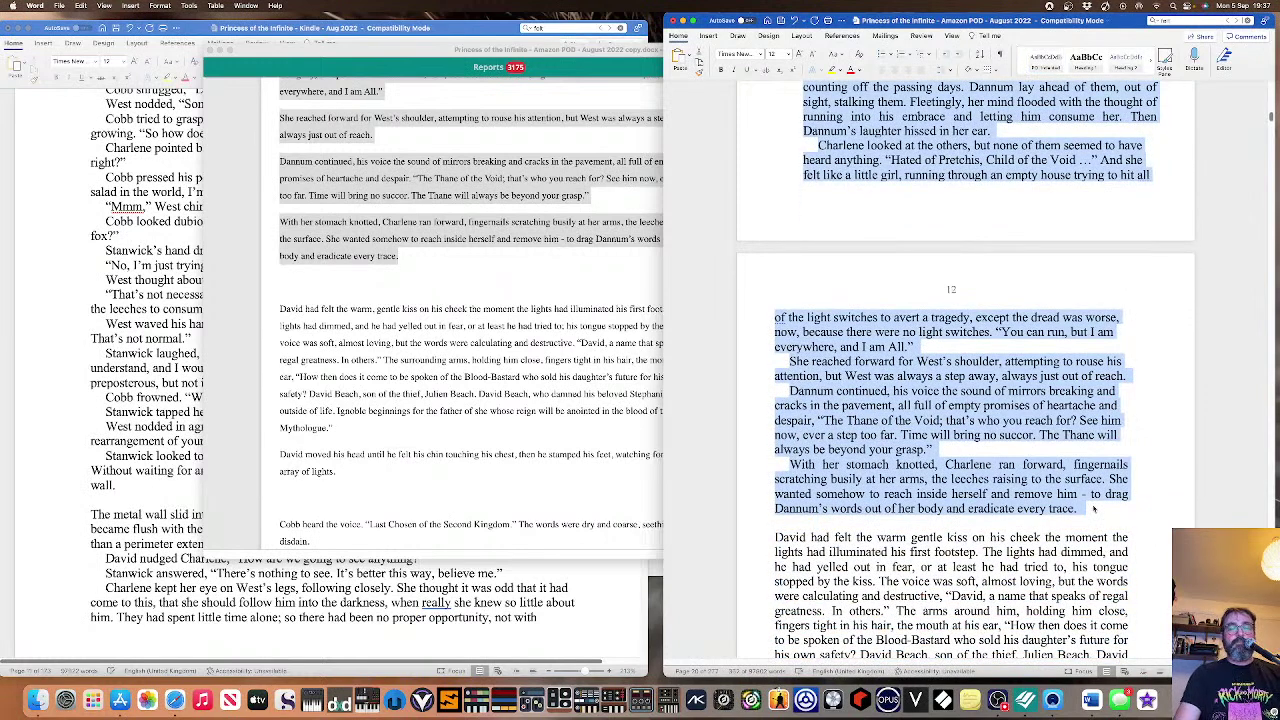
key("super+v")
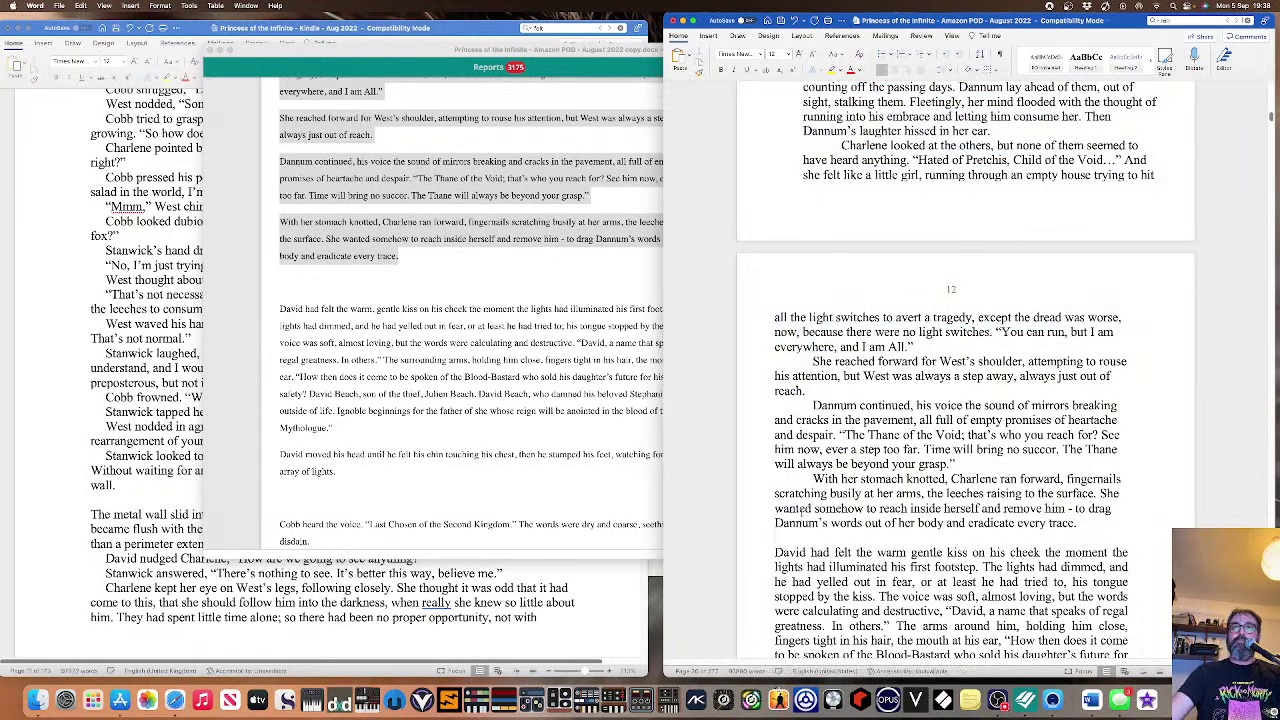
Apply the document's indented body style to the pasted Charlene passage in the Amazon POD document and check the result.
mouse_move(1087, 515)
left_mouse_down()
mouse_move(812, 360)
mouse_move(806, 48)
mouse_move(806, 464)
left_mouse_up()
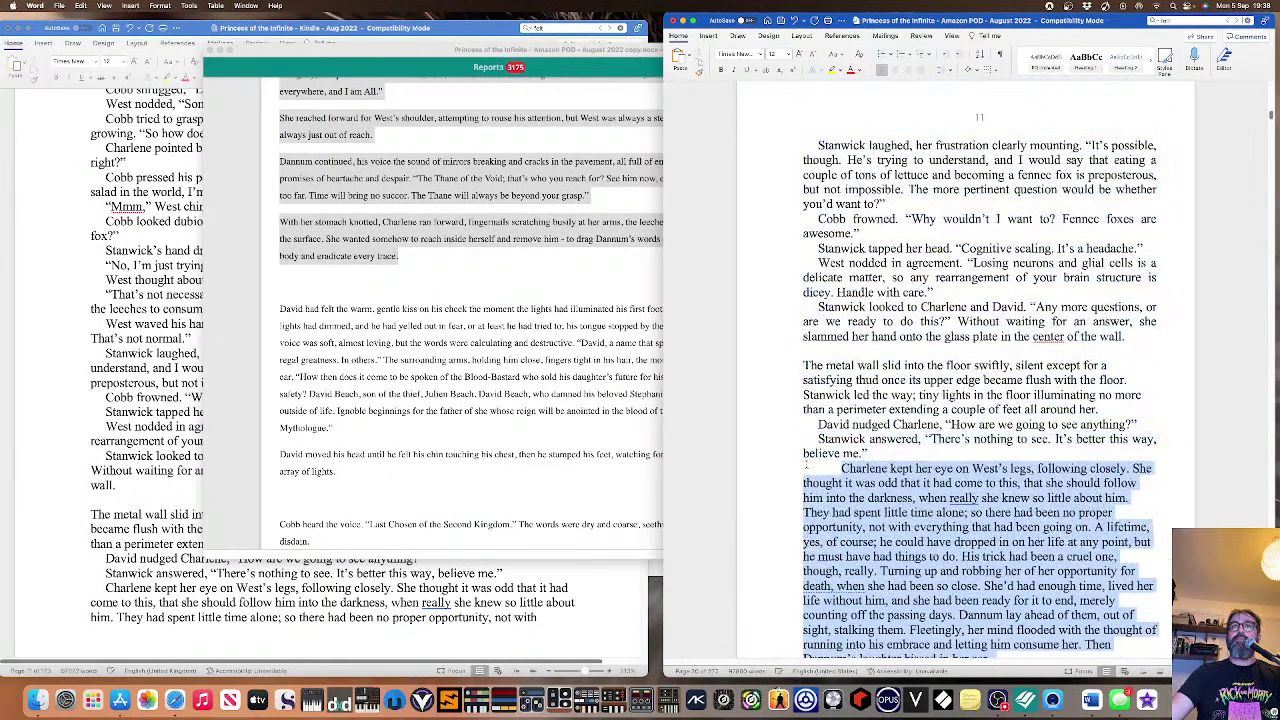
left_click(1046, 60)
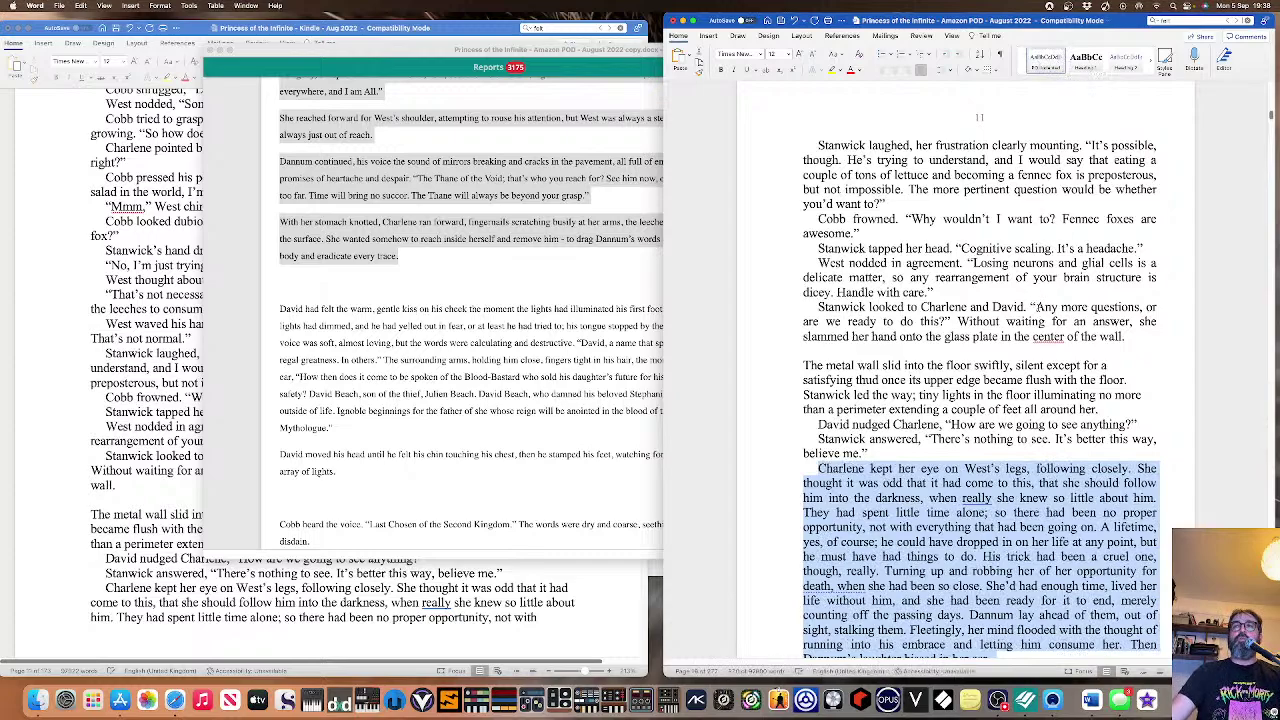
scroll(980, 390, "down", 3)
scroll(965, 370, "down", 8)
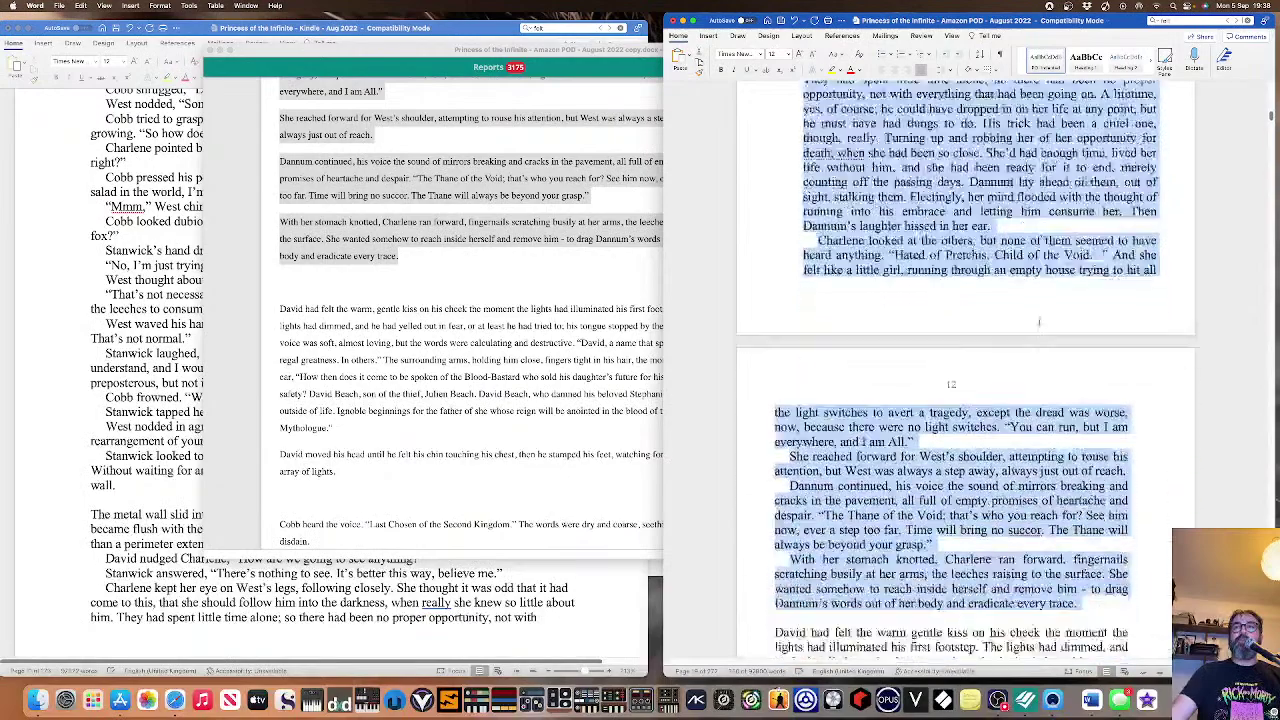
Replace the same Charlene passage in the Kindle document with the revised text and apply that document's indented body style.
left_click(87, 432)
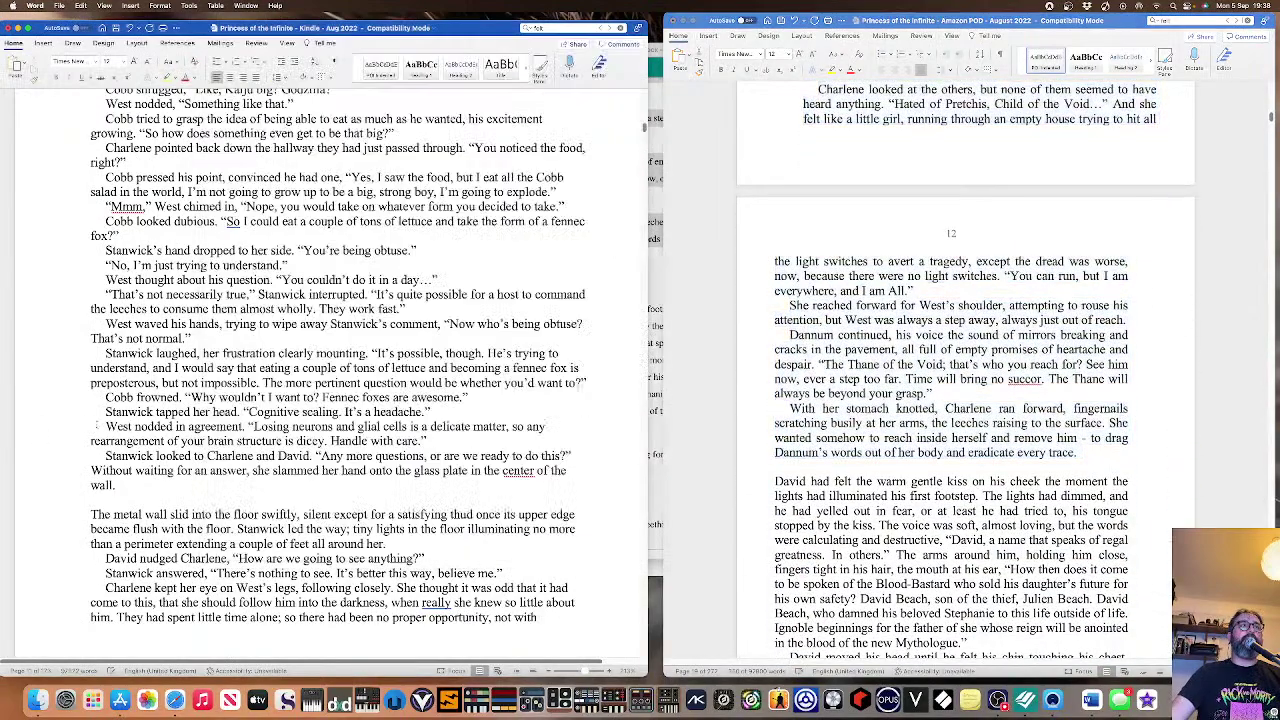
scroll(127, 469, "down", 4)
scroll(127, 469, "down", 4)
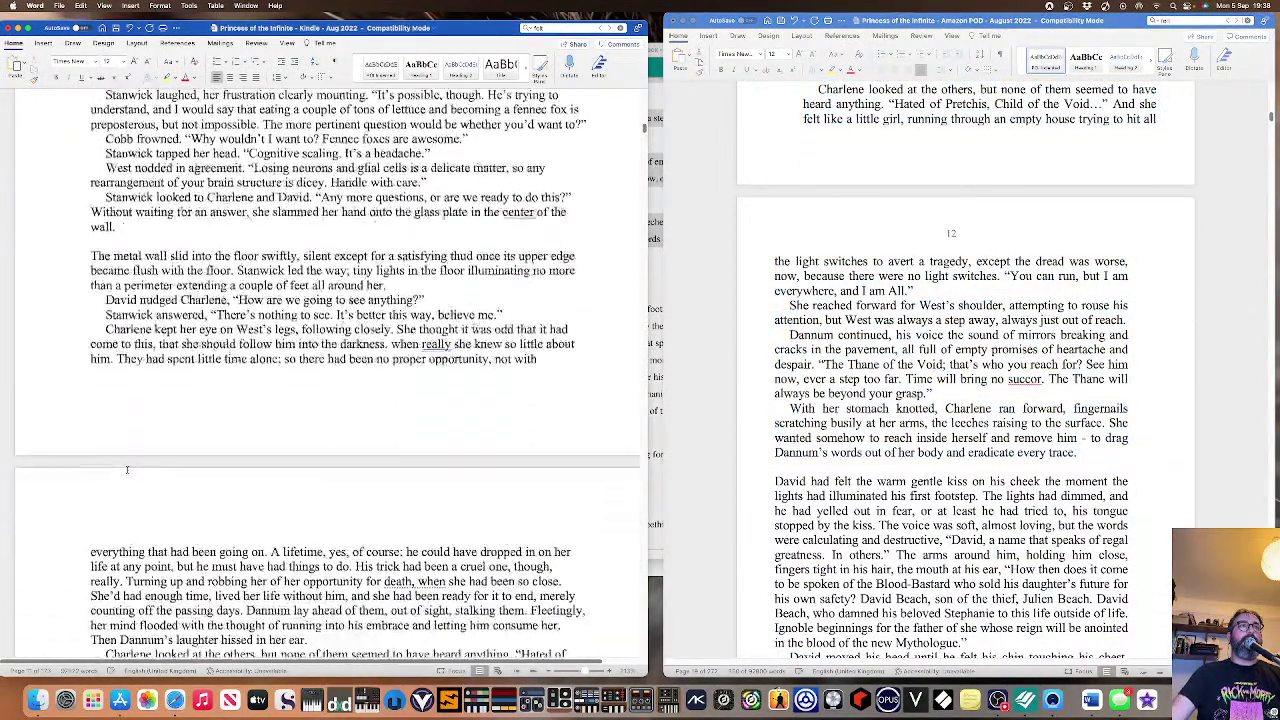
mouse_move(104, 193)
left_mouse_down()
mouse_move(224, 416)
mouse_move(300, 640)
mouse_move(416, 394)
left_mouse_up()
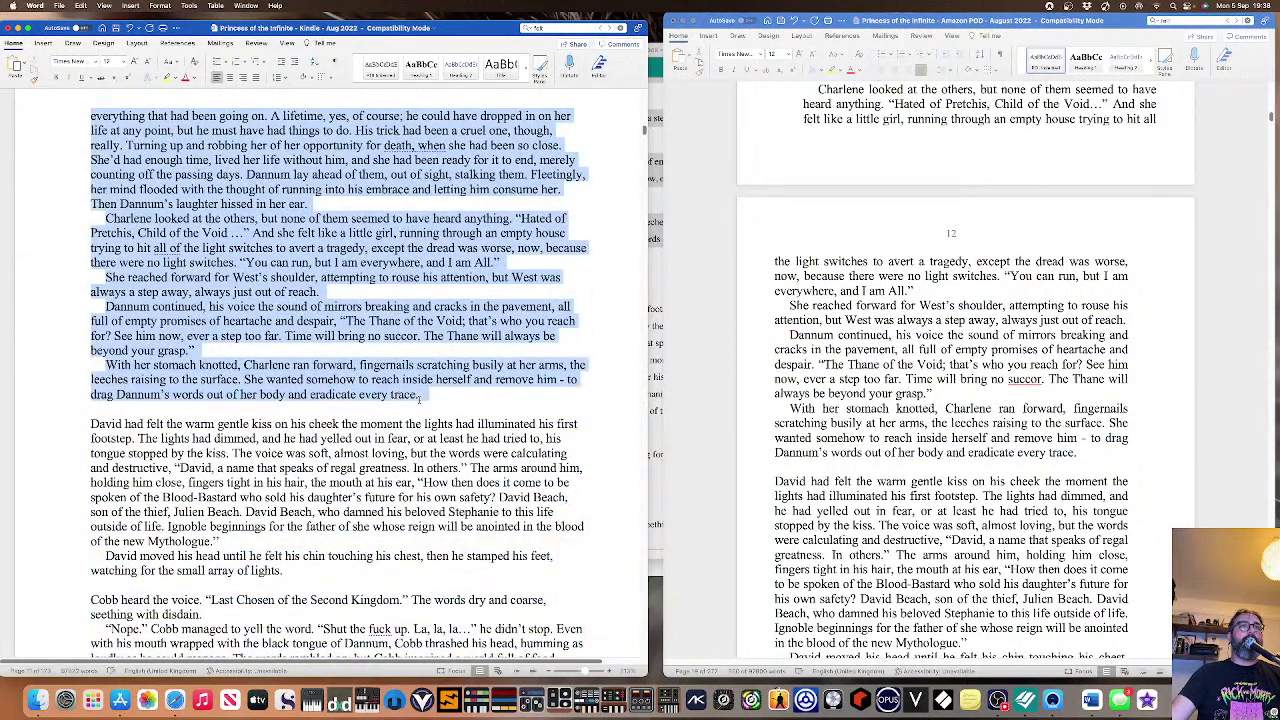
key("super+v")
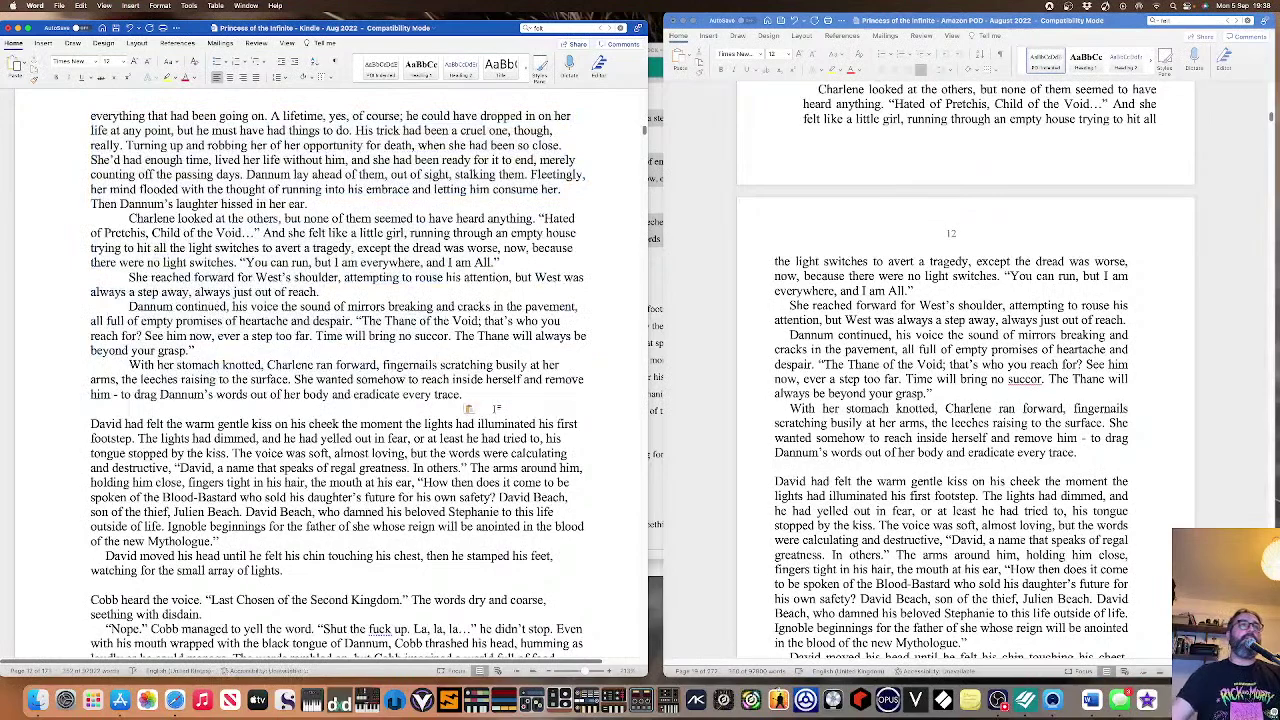
mouse_move(484, 400)
left_mouse_down()
mouse_move(466, 90)
mouse_move(112, 120)
mouse_move(106, 60)
mouse_move(116, 611)
mouse_move(101, 553)
mouse_move(106, 390)
mouse_move(128, 403)
left_mouse_up()
left_click(372, 68)
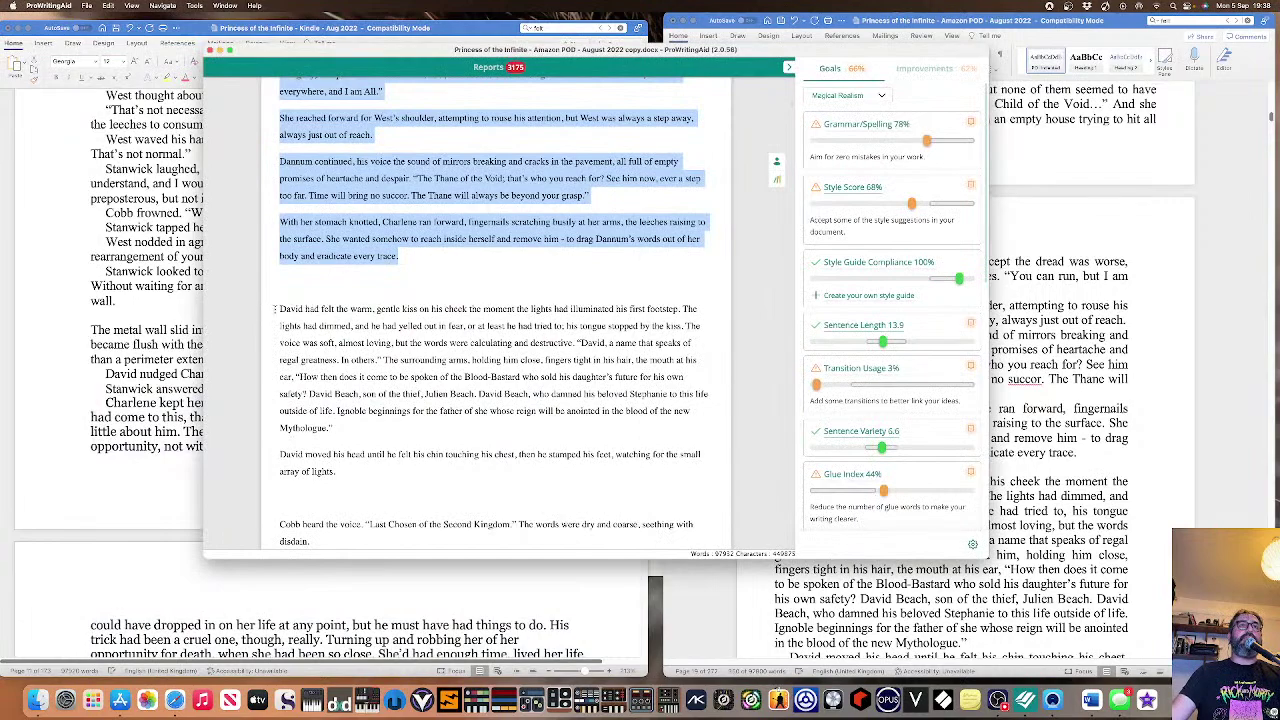
Copy the revised passage from "David had felt the warm" to "array of lights." and paste it over the same passage in the Amazon POD document.
left_click(278, 309)
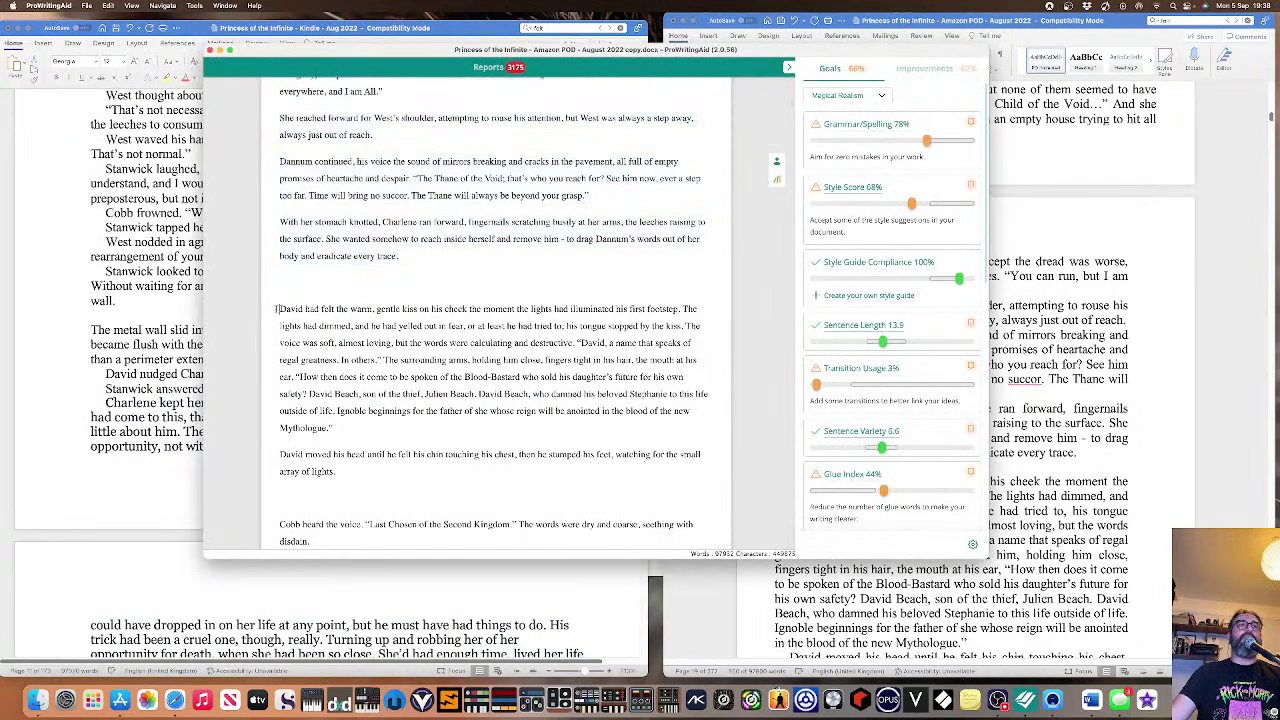
left_click(1231, 383)
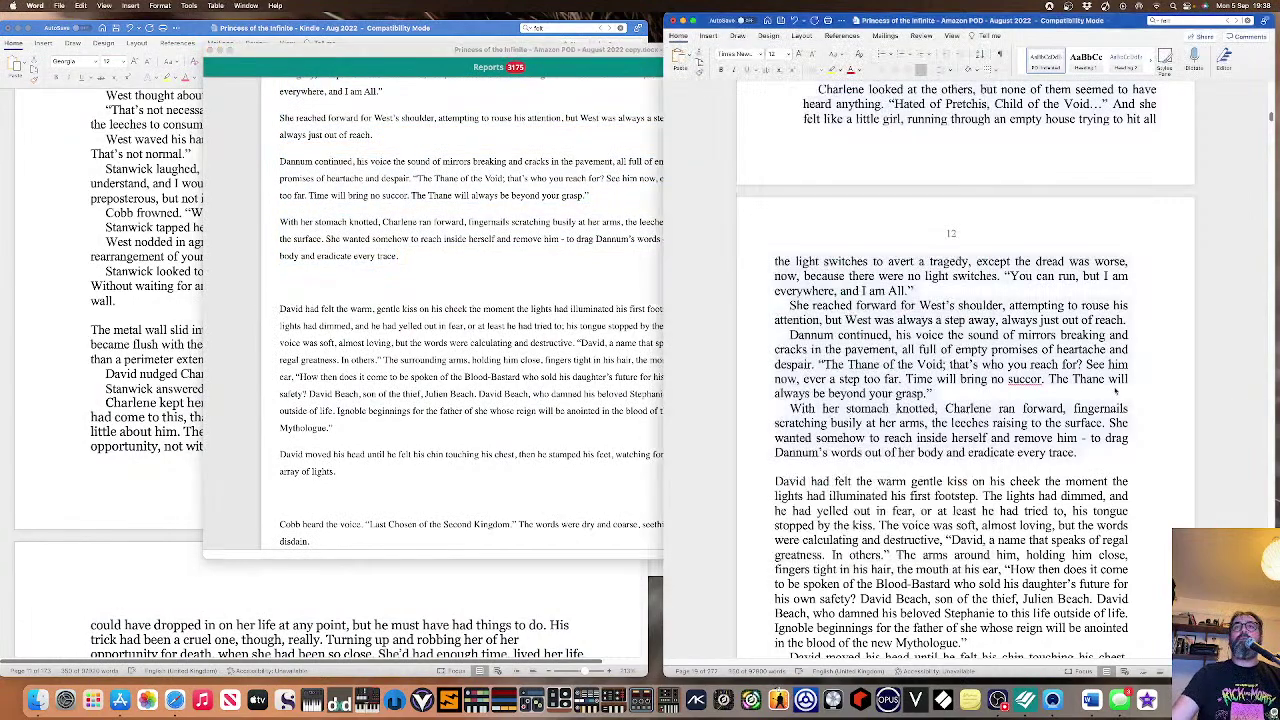
scroll(1231, 383, "down", 10)
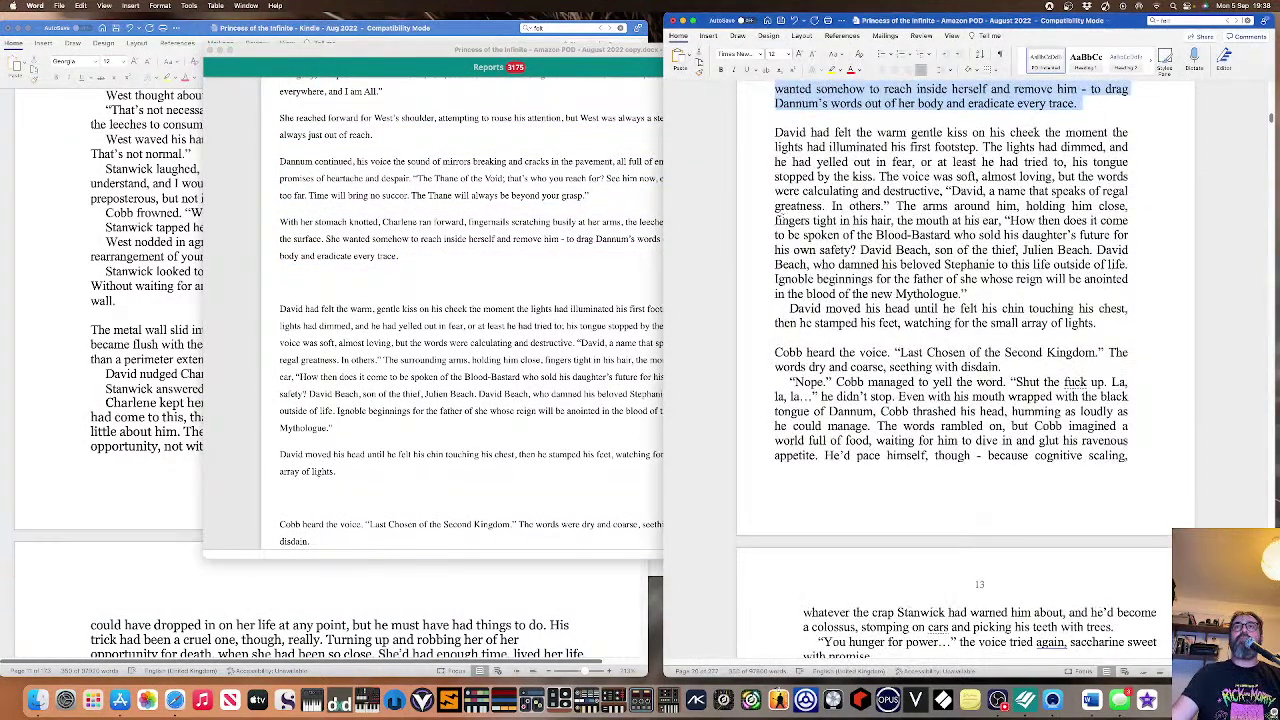
left_click(281, 308)
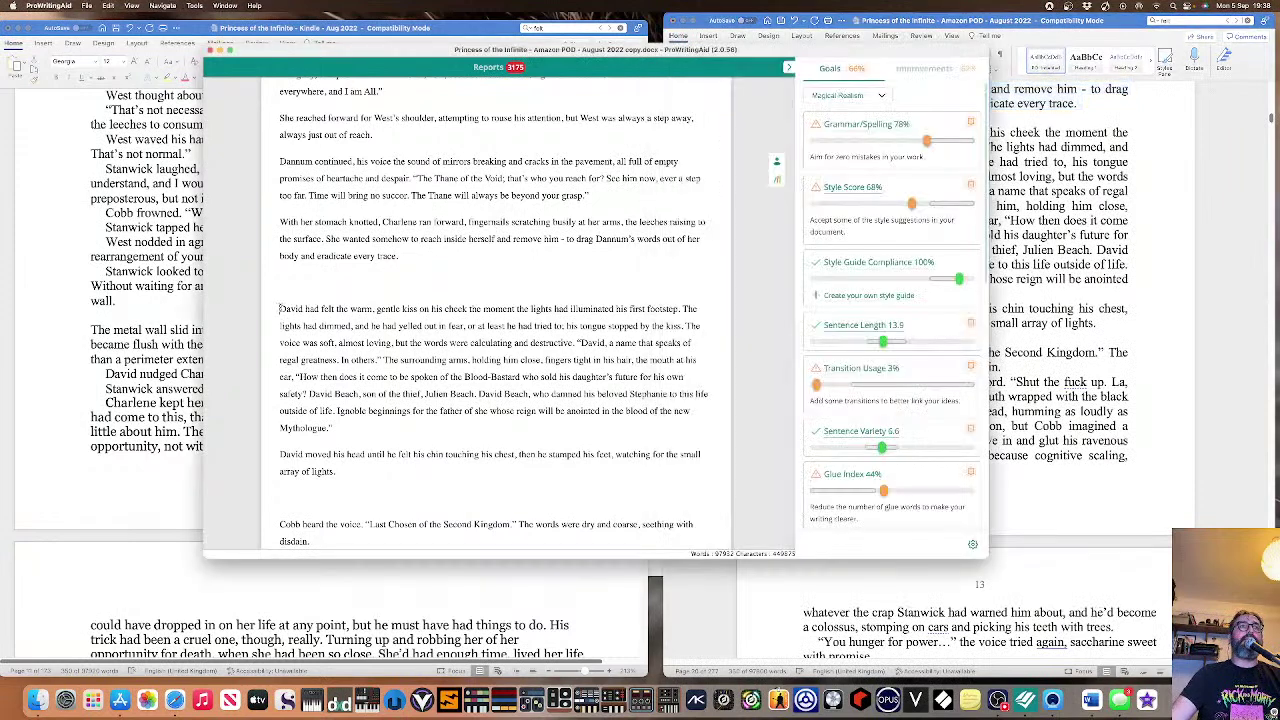
left_click_drag(281, 308, 406, 483)
key("super+c")
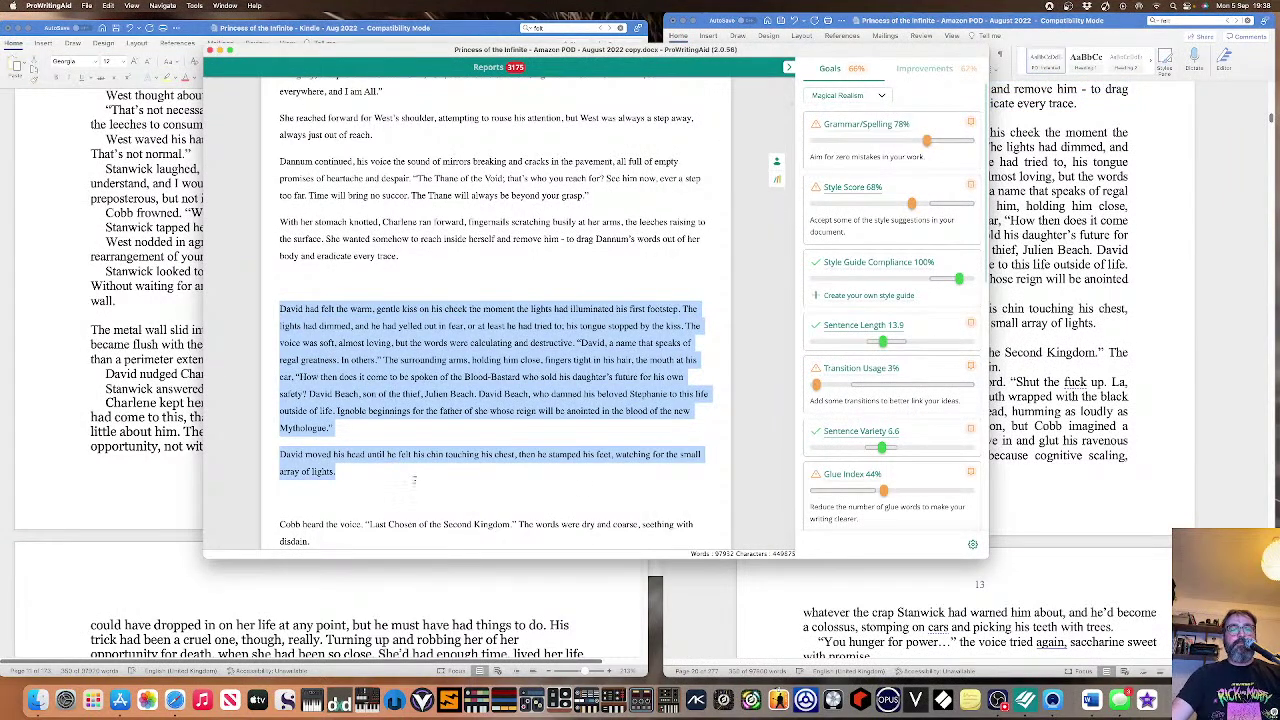
left_click(880, 212)
left_click_drag(772, 132, 1108, 327)
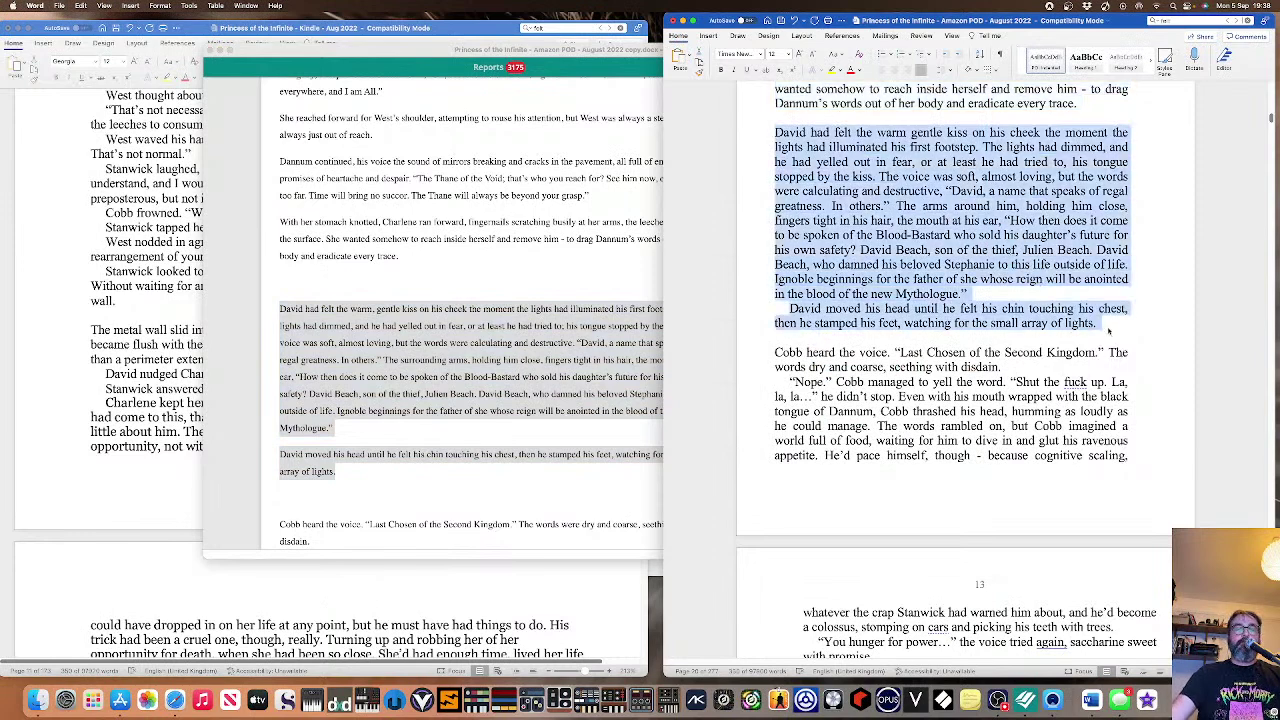
key("super+v")
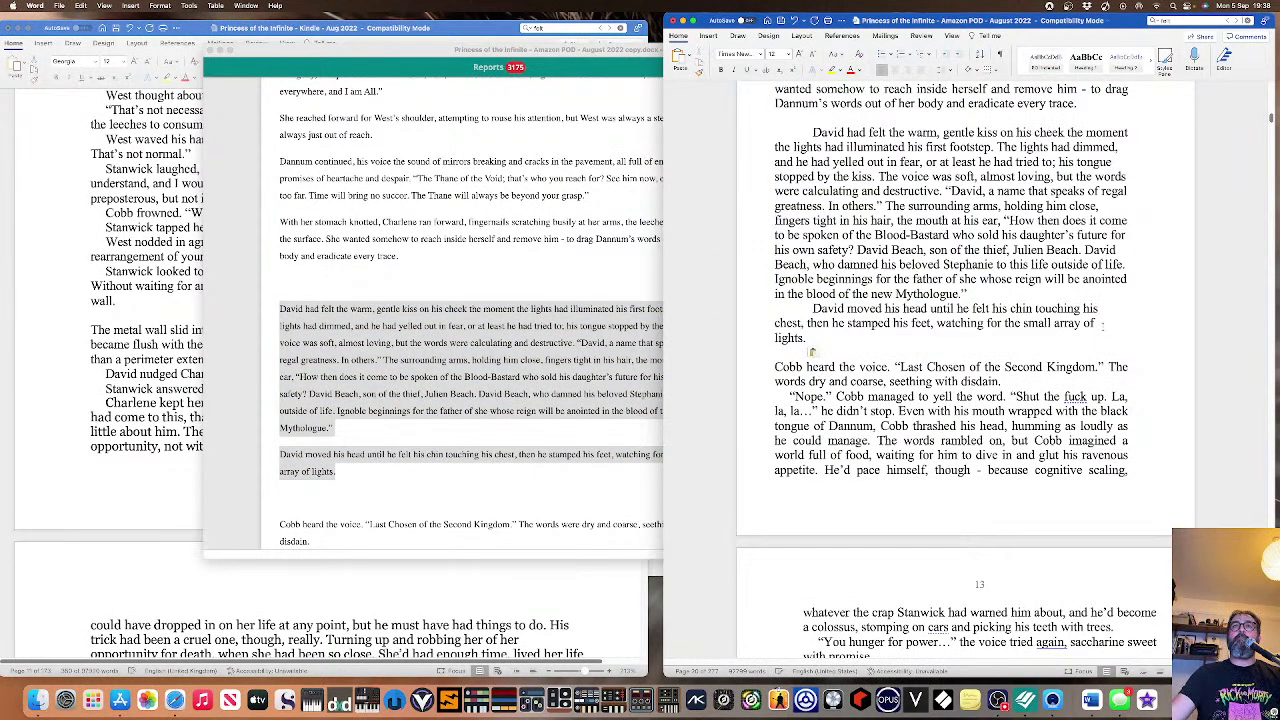
Apply the indented body style to the pasted David passage in the Amazon POD document and remove the first paragraph's indent.
left_click_drag(843, 345, 770, 147)
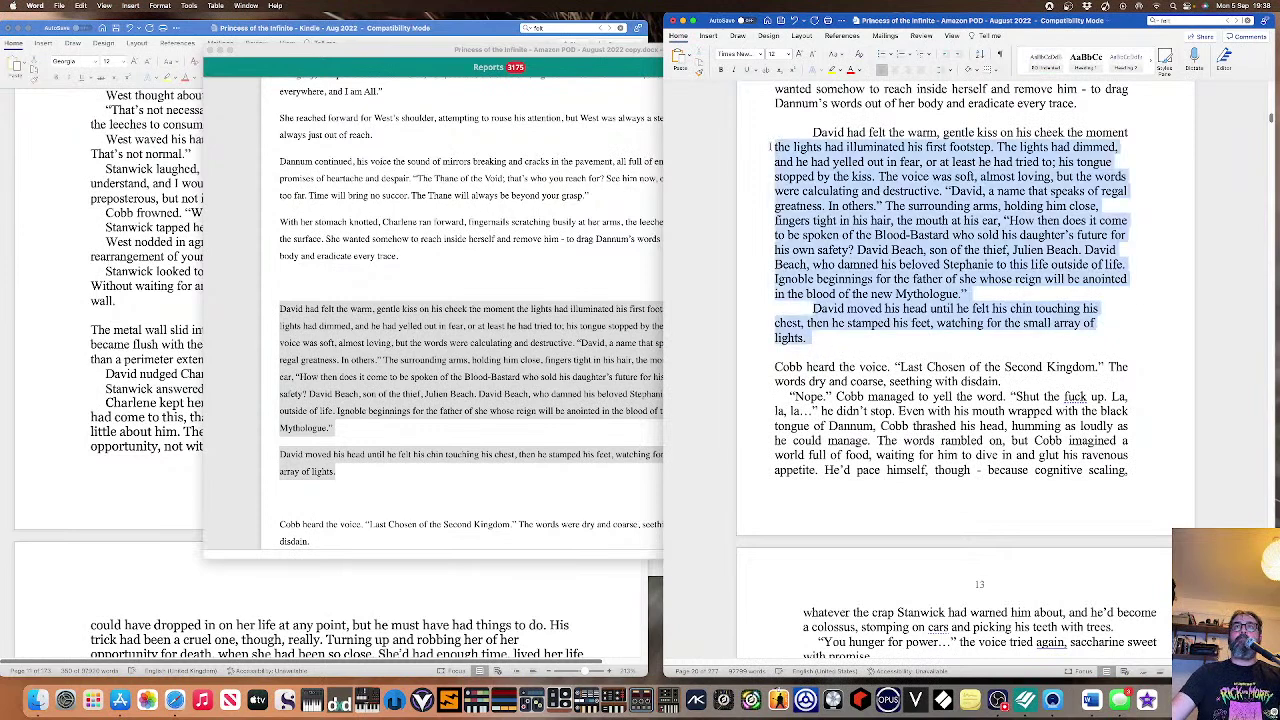
left_click(1045, 60)
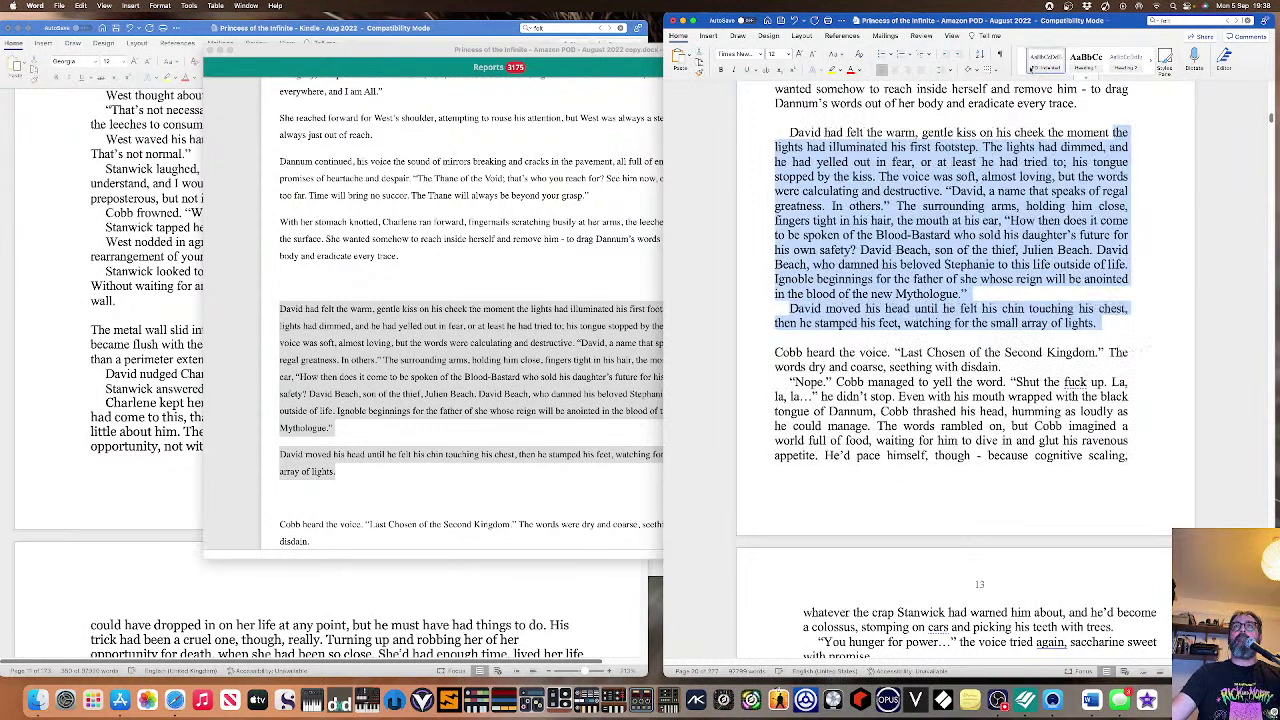
left_click(789, 132)
key("BackSpace")
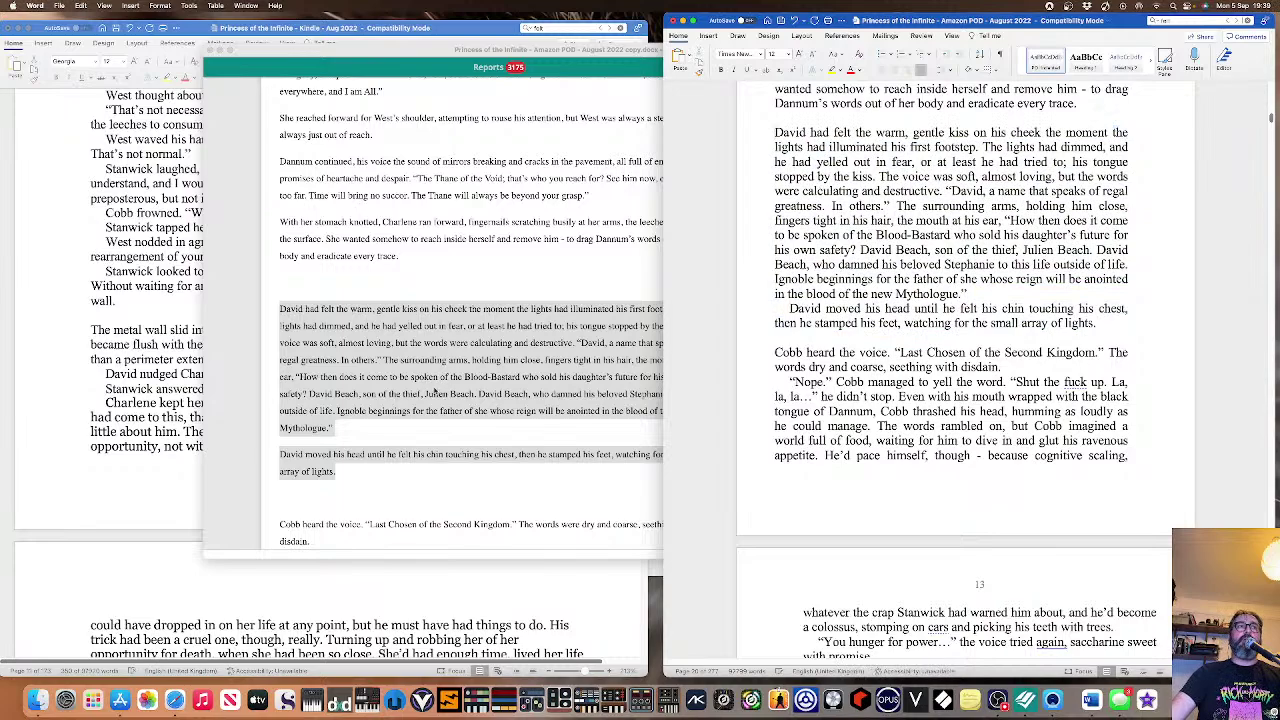
Replace the same David passage in the Kindle document with the revised text and restore the blank line before "Cobb heard the voice".
mouse_move(110, 402)
left_mouse_down()
mouse_move(300, 660)
mouse_move(542, 270)
left_mouse_up()
left_click_drag(91, 298, 288, 456)
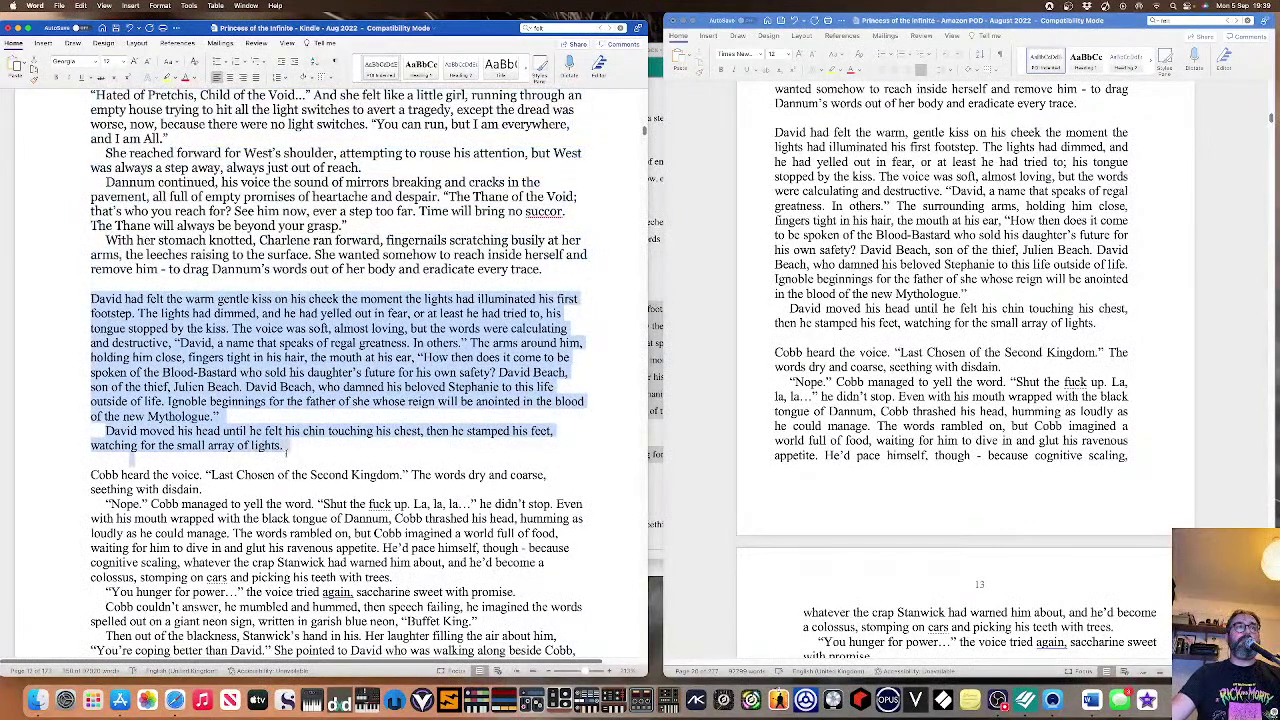
key("super+v")
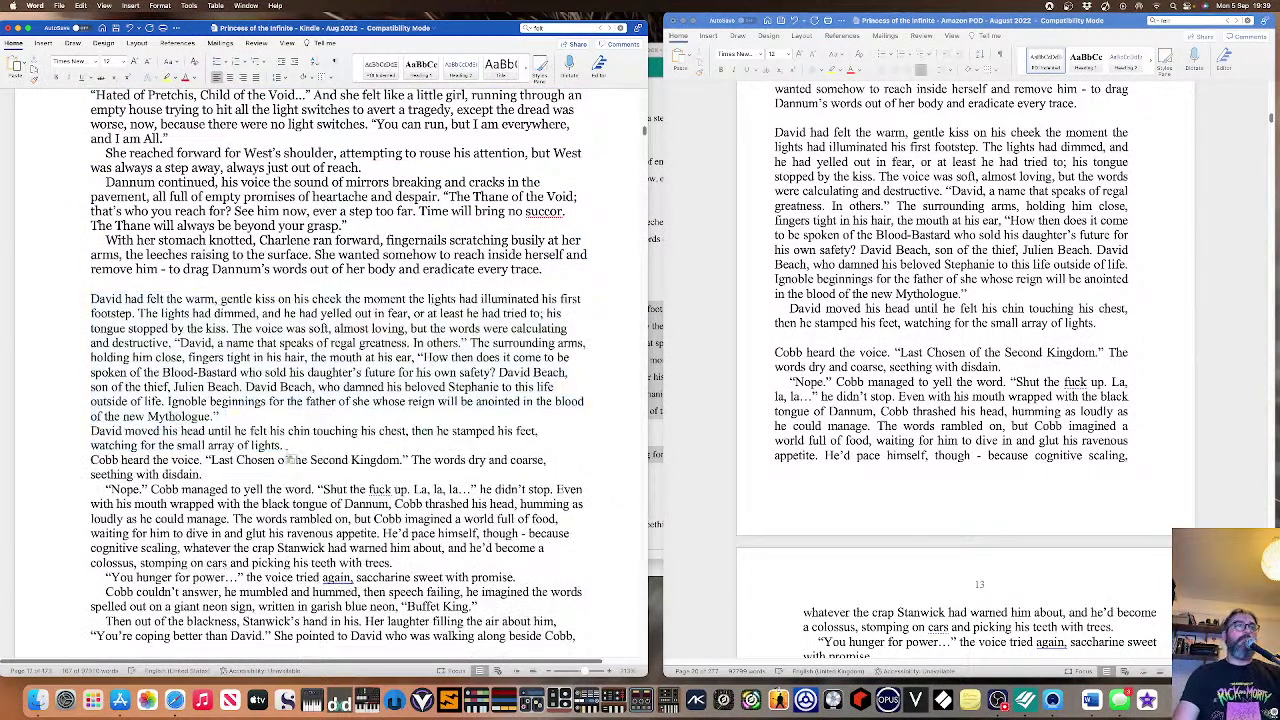
key("Return")
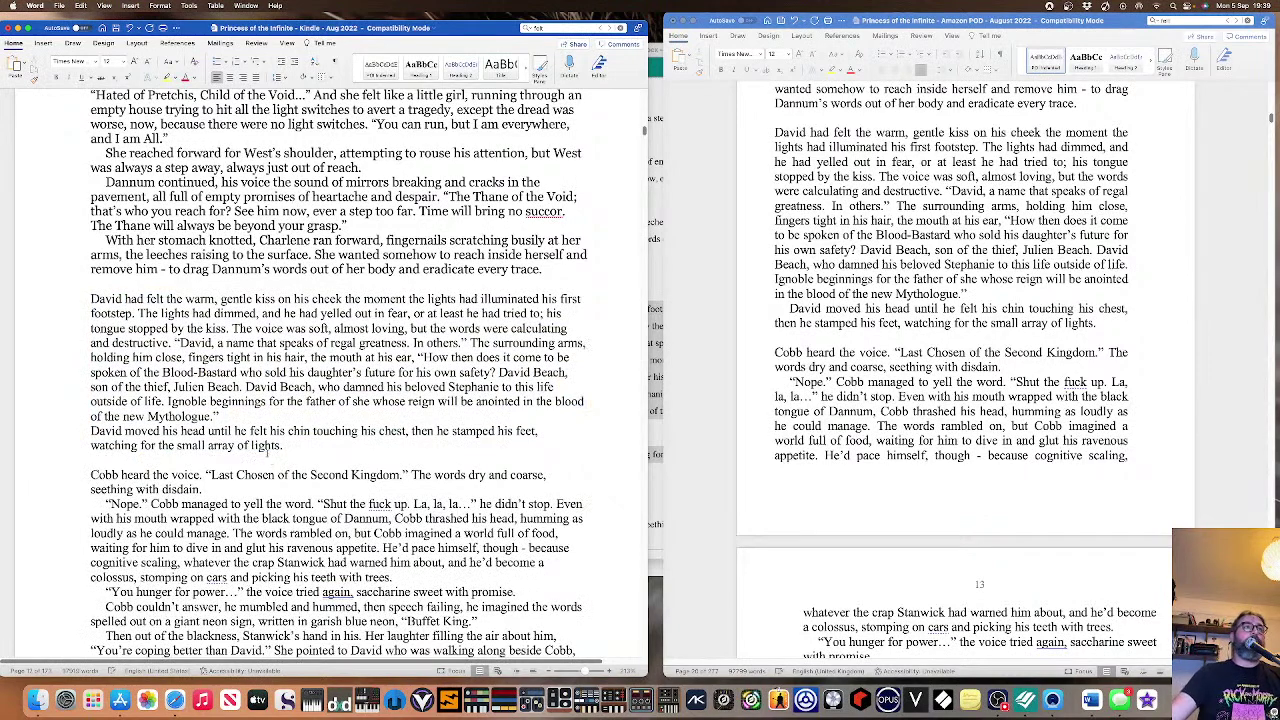
Apply the Kindle document's indented body style to the pasted David passage and try to remove its first paragraph's indent.
left_click_drag(284, 446, 188, 357)
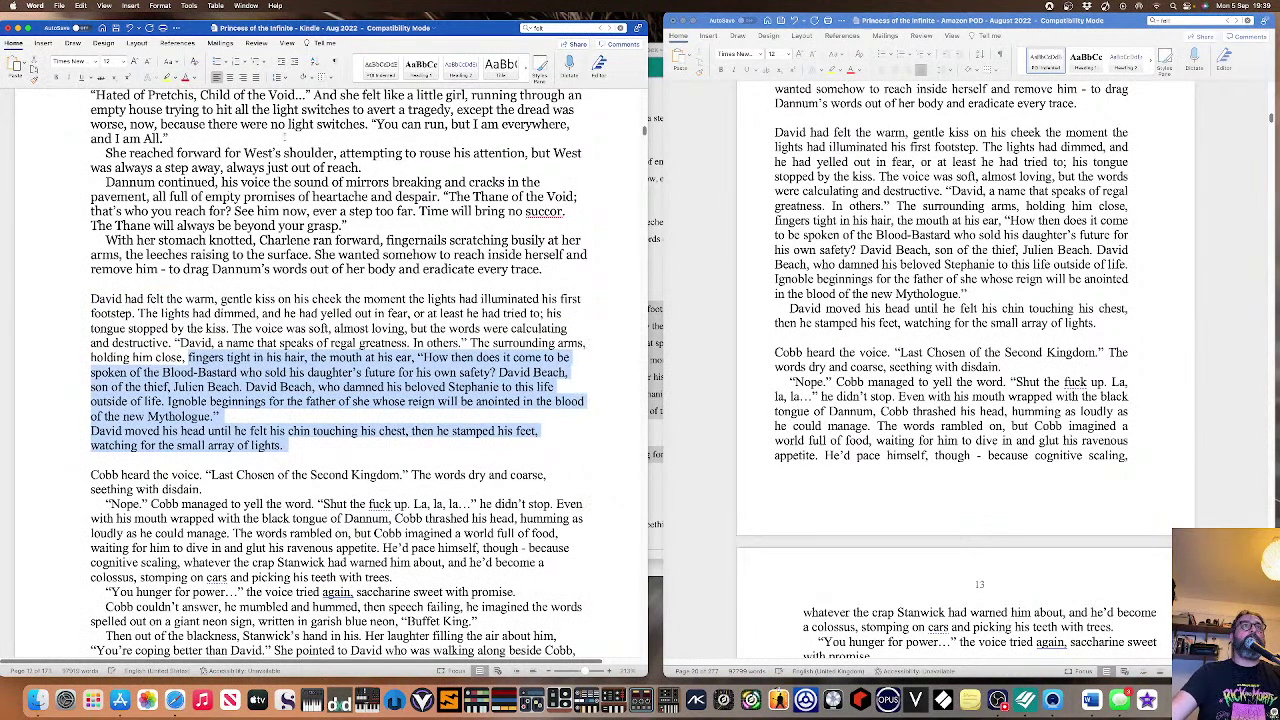
left_click(380, 66)
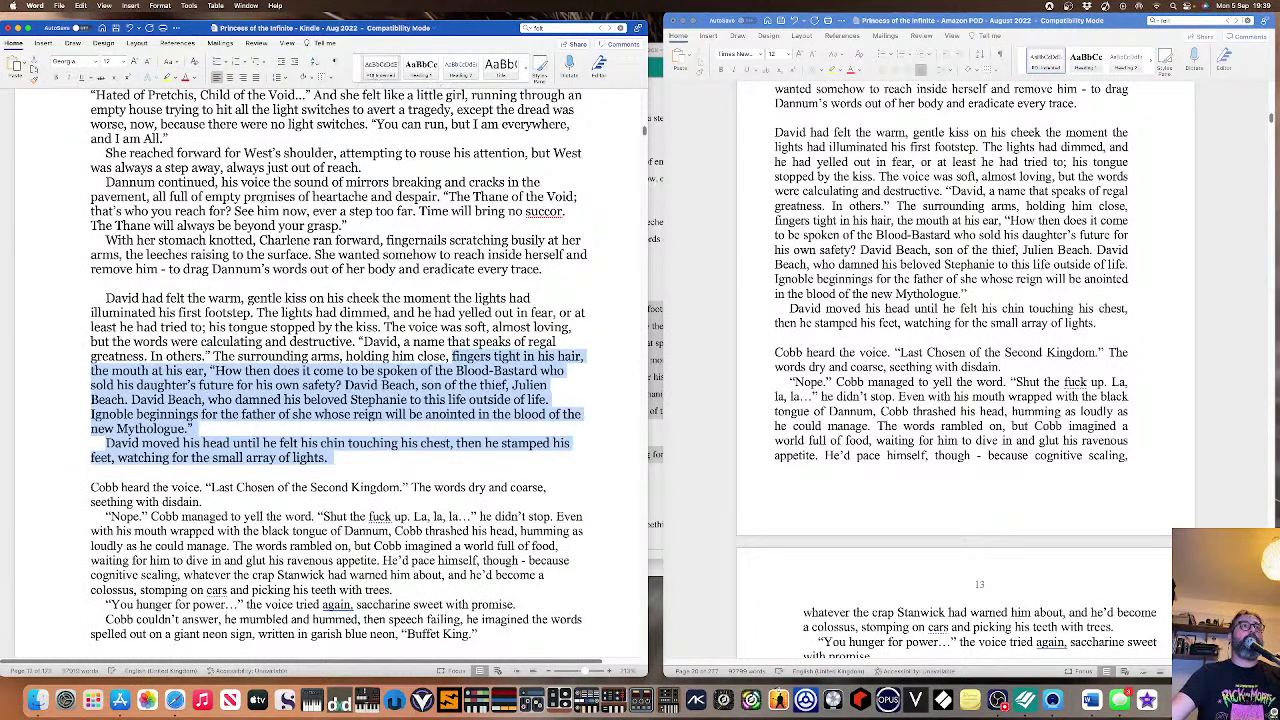
left_click(104, 298)
key("BackSpace")
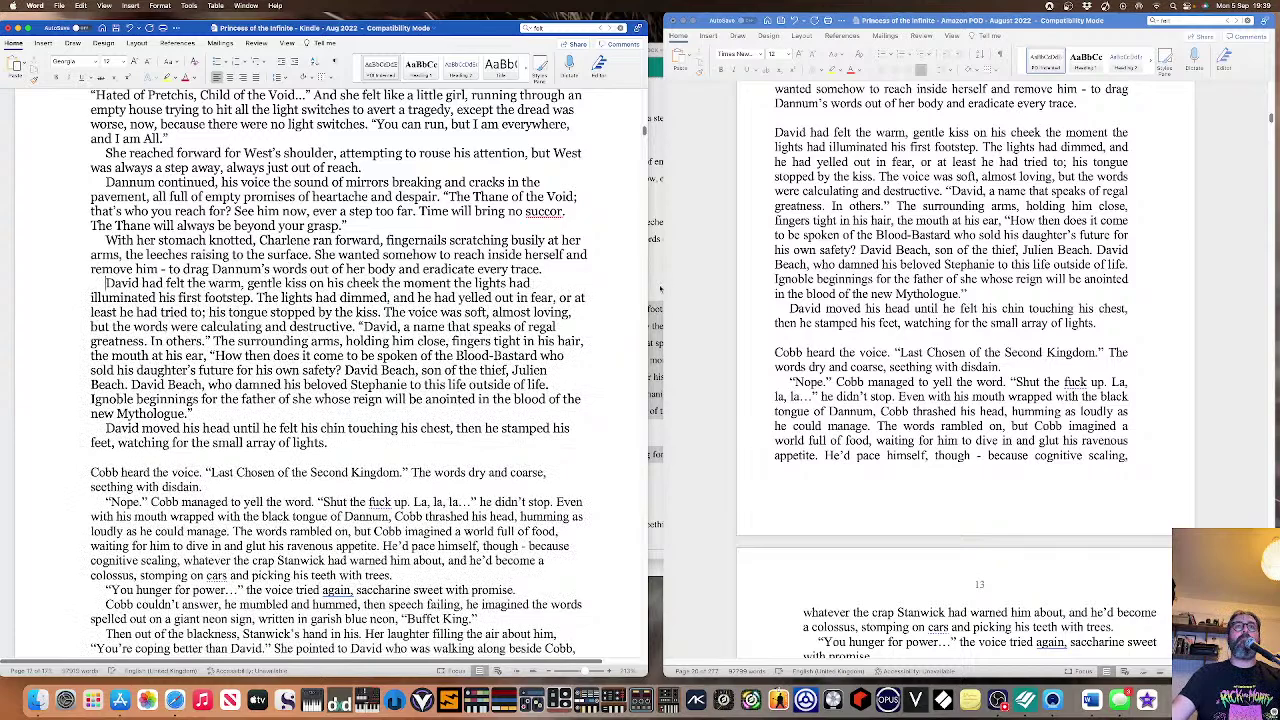
Copy the revised passage from "Cobb heard the voice" to "one of the true beasts of the Mythologue." in ProWritingAid.
scroll(379, 212, "down", 5)
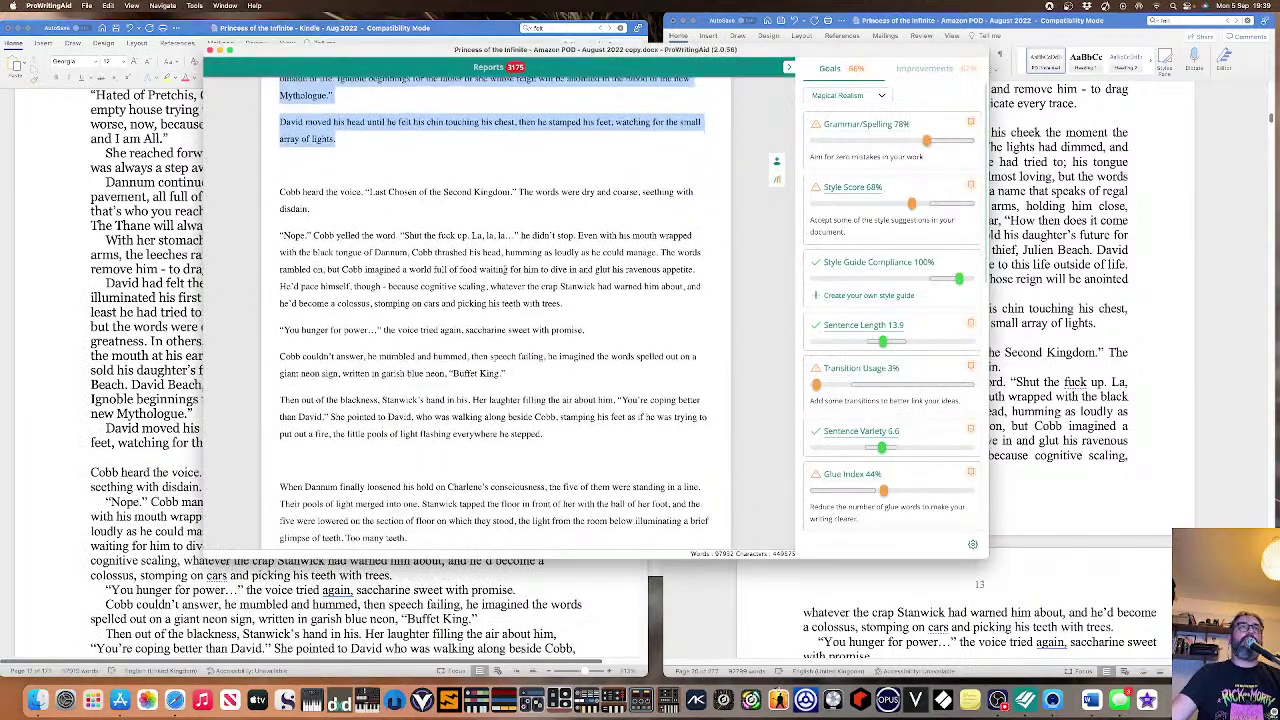
left_click_drag(280, 185, 617, 352)
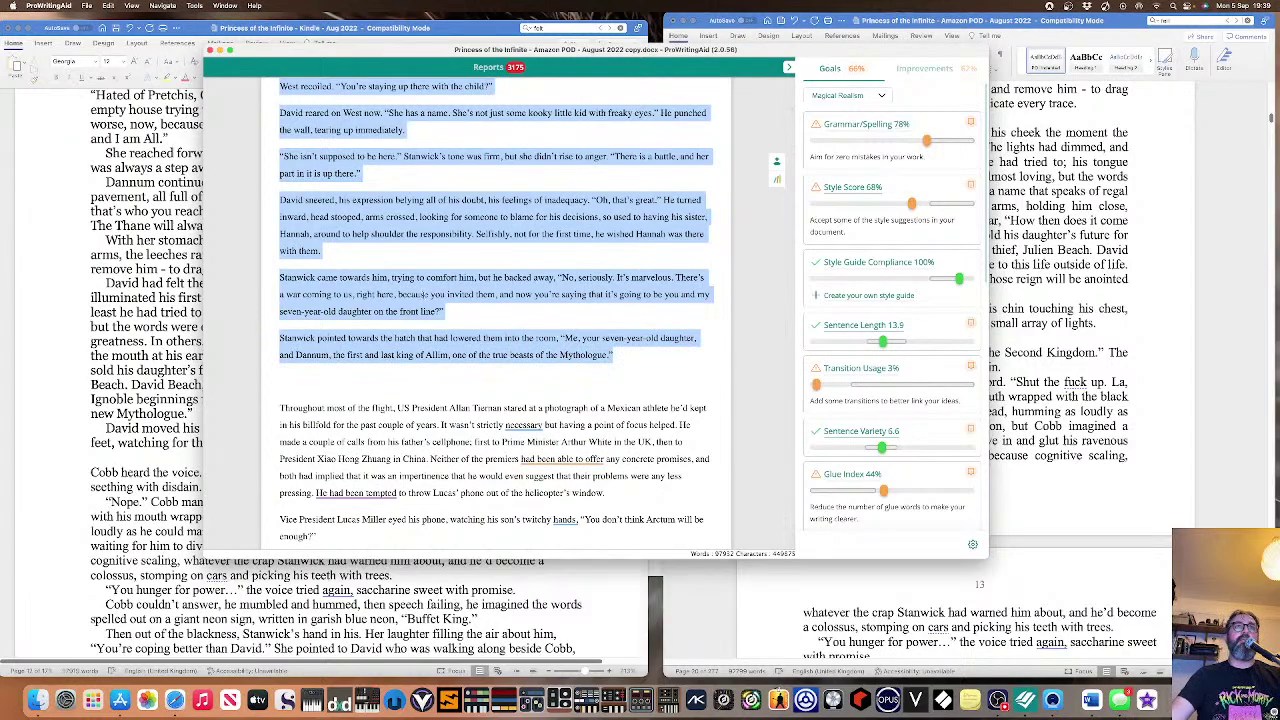
scroll(428, 295, "up", 15)
scroll(434, 296, "up", 10)
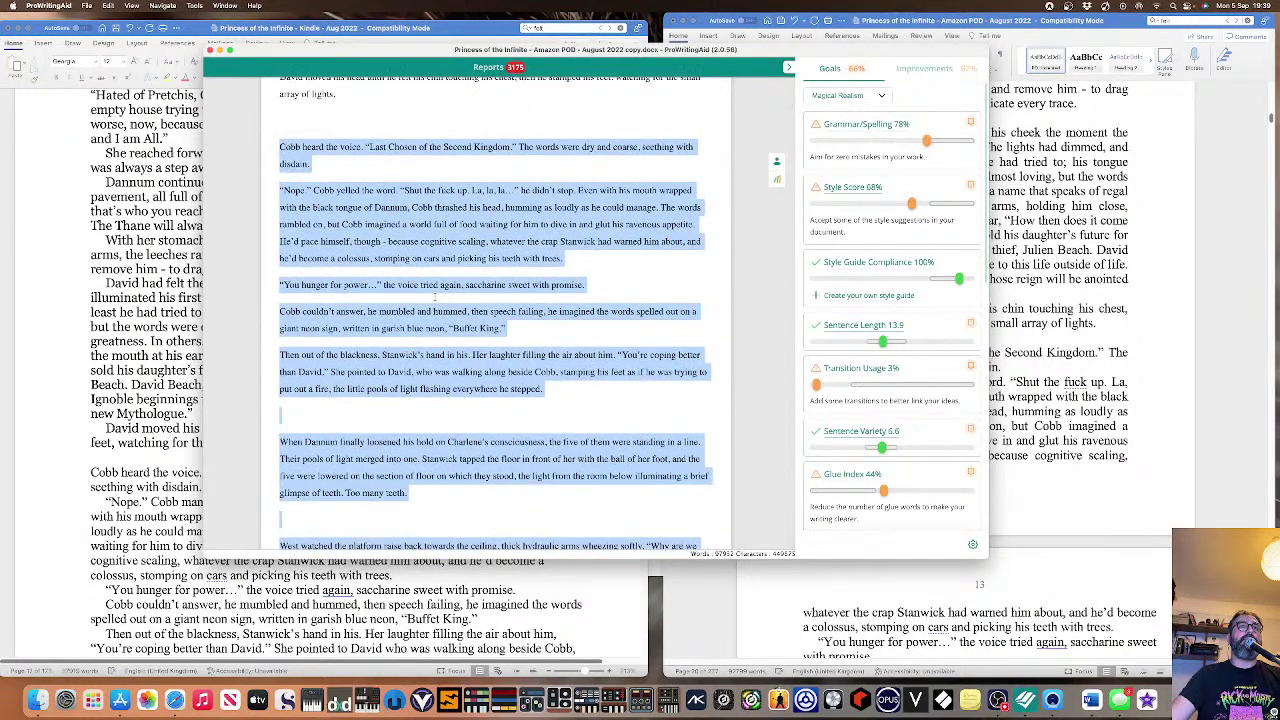
scroll(434, 297, "down", 4)
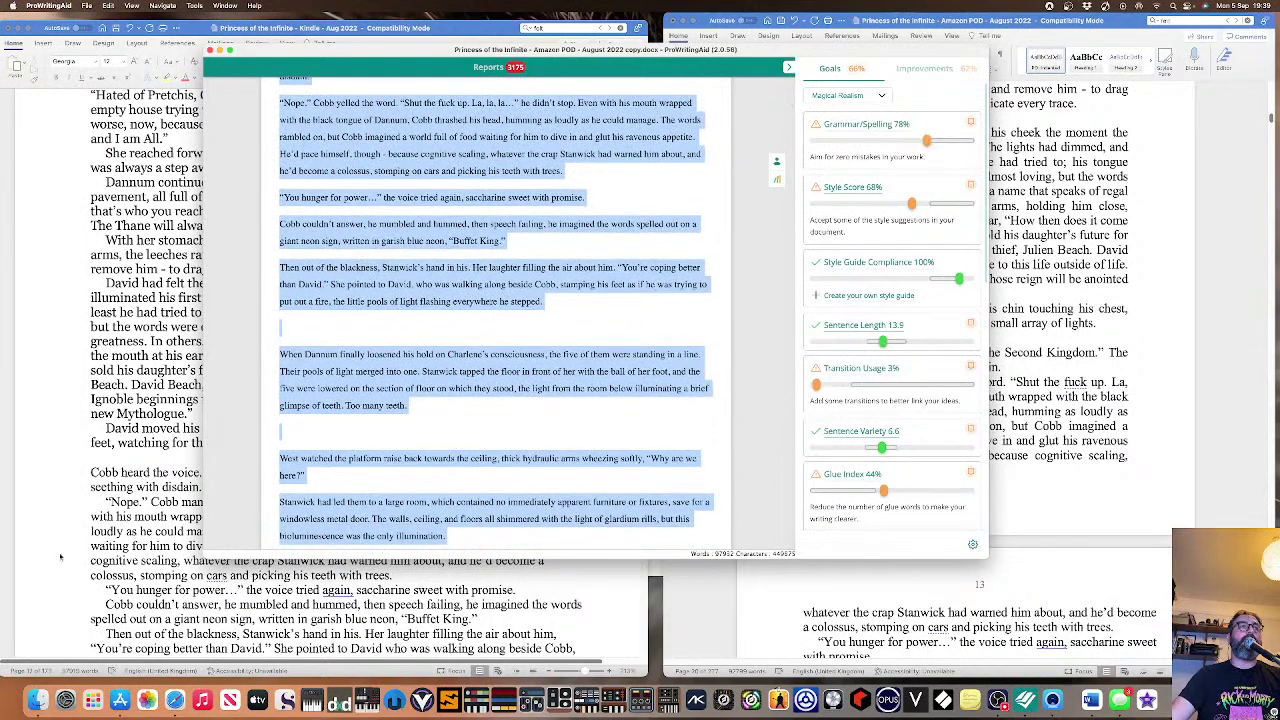
Replace the passage from "Cobb heard the voice" to "true beasts of the Mythologue." in the Kindle document with the copied revised text.
left_click(105, 283)
left_click_drag(83, 478, 90, 666)
left_click_drag(218, 632, 170, 350)
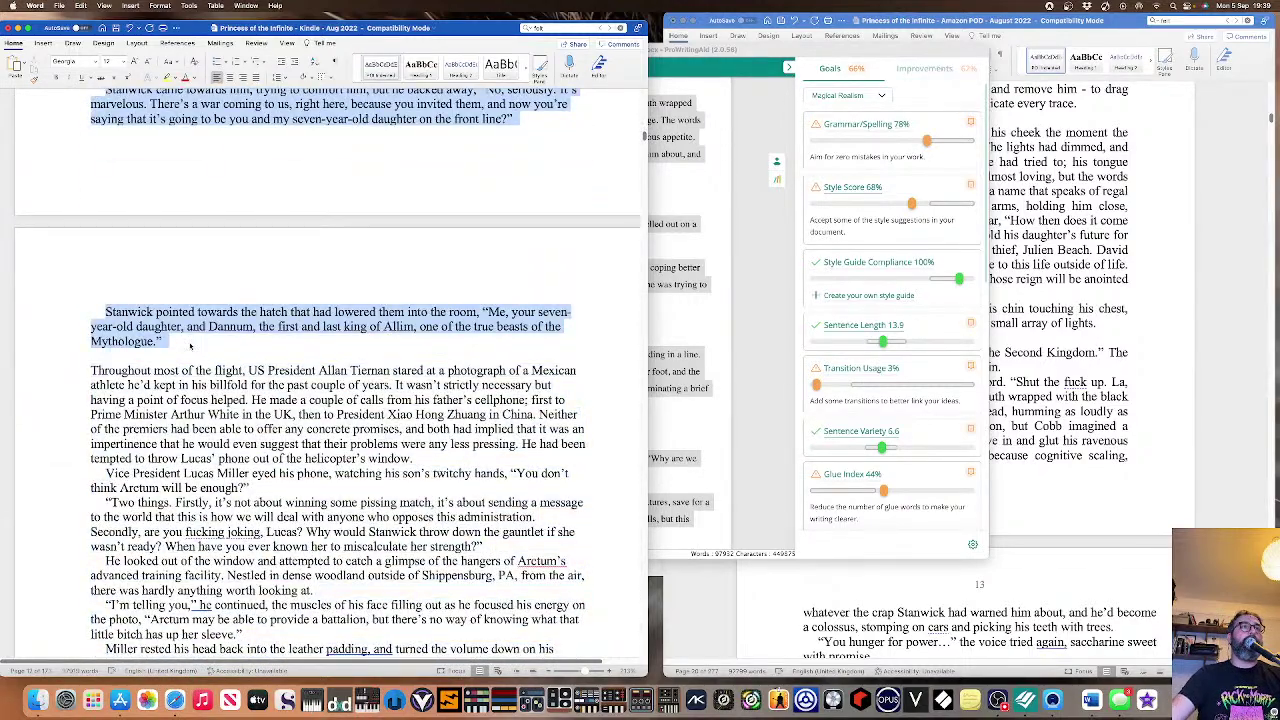
scroll(224, 389, "up", 3)
scroll(224, 389, "up", 10)
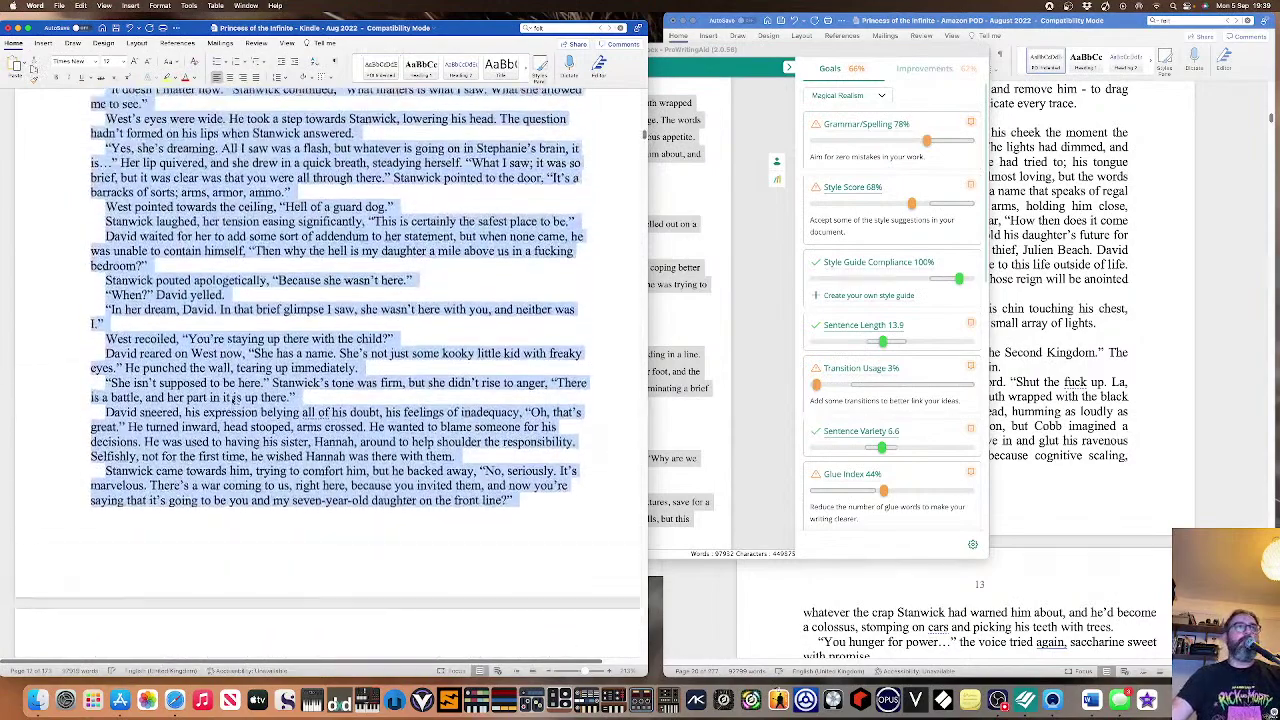
scroll(166, 330, "up", 5)
scroll(176, 335, "up", 2)
scroll(177, 338, "down", 3)
left_click(177, 340)
scroll(95, 620, "down", 14)
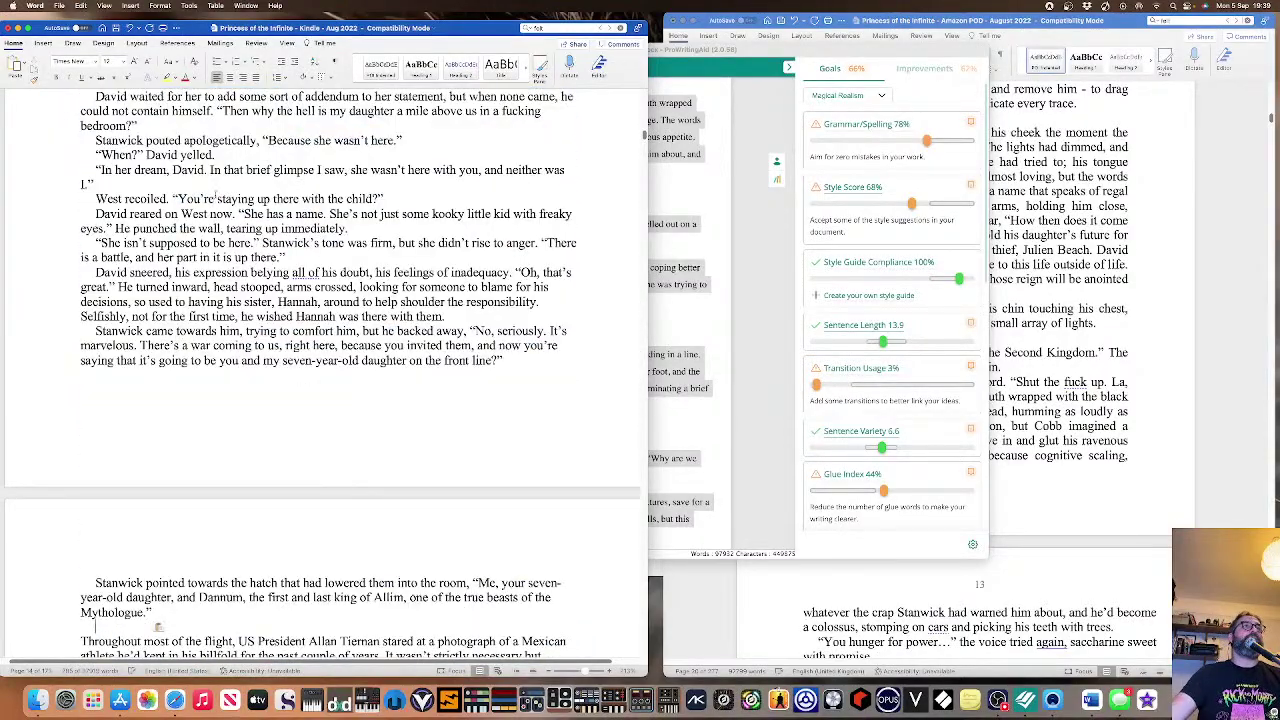
Restore unindented scene breaks before "When Dannum finally loosened" and "West watched the platform" in the Kindle document and review the pasted passage.
scroll(170, 268, "up", 10)
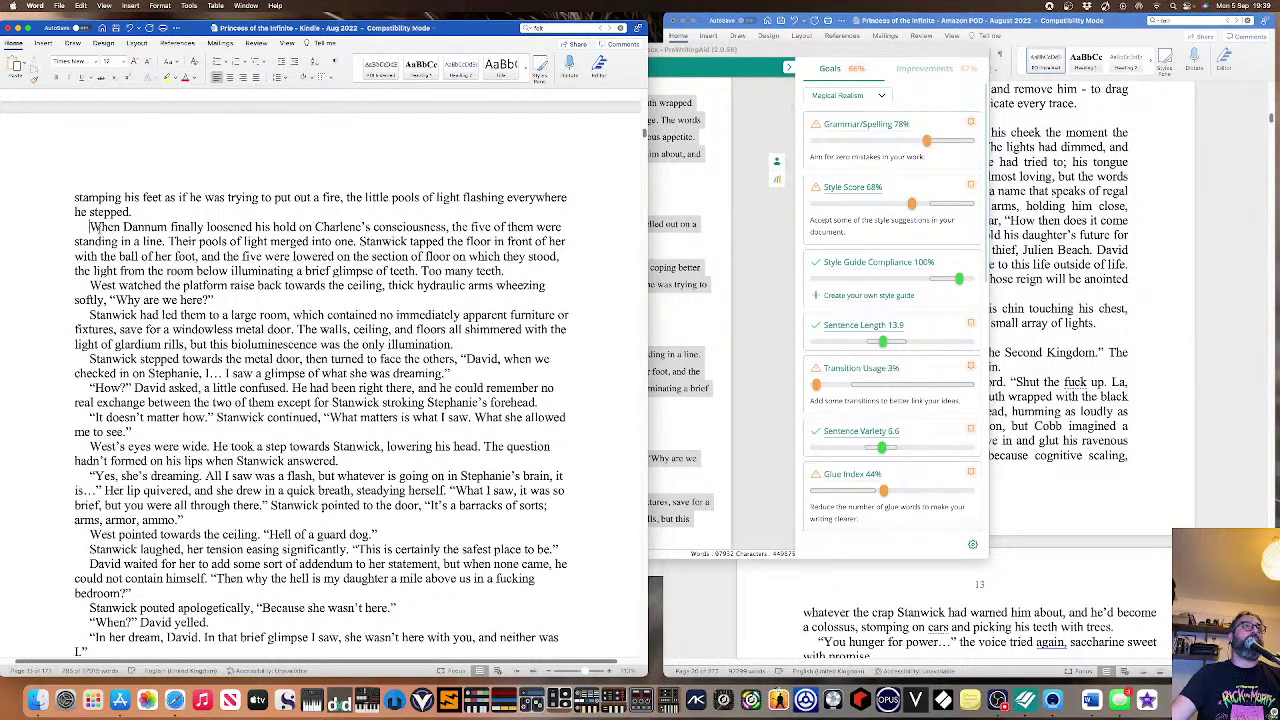
scroll(108, 233, "up", 1)
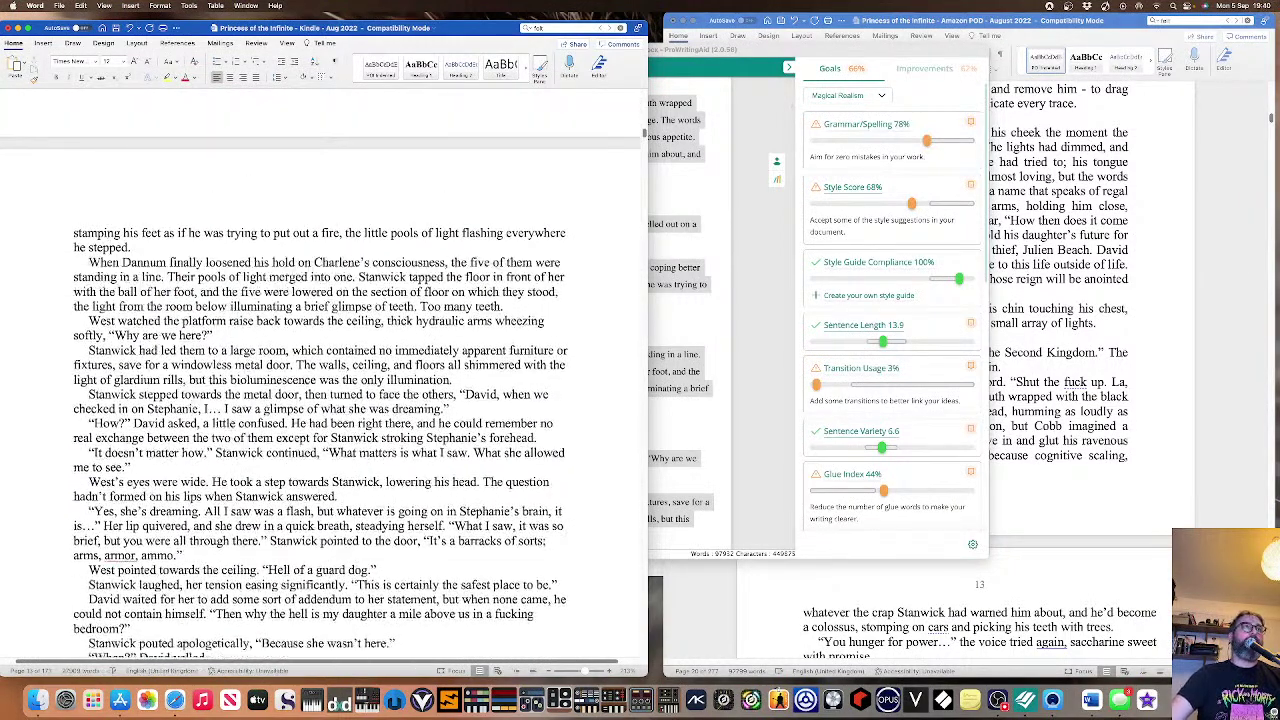
key("Return")
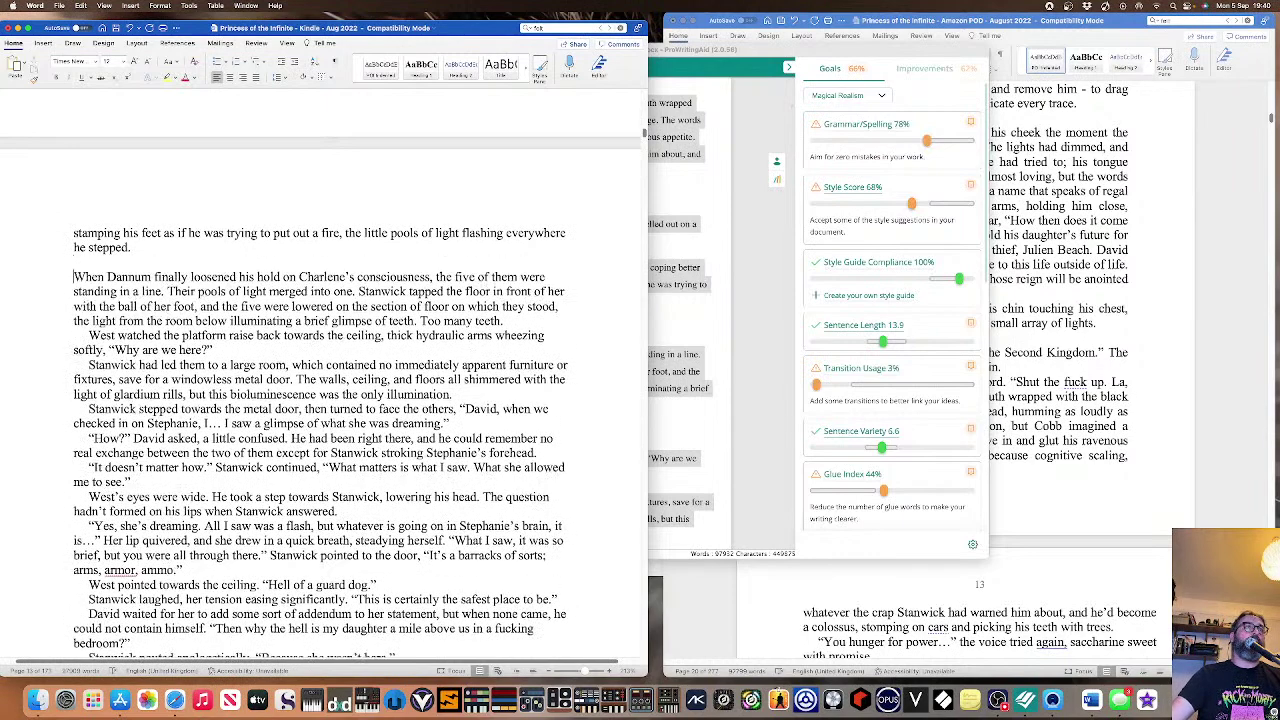
left_click(89, 335)
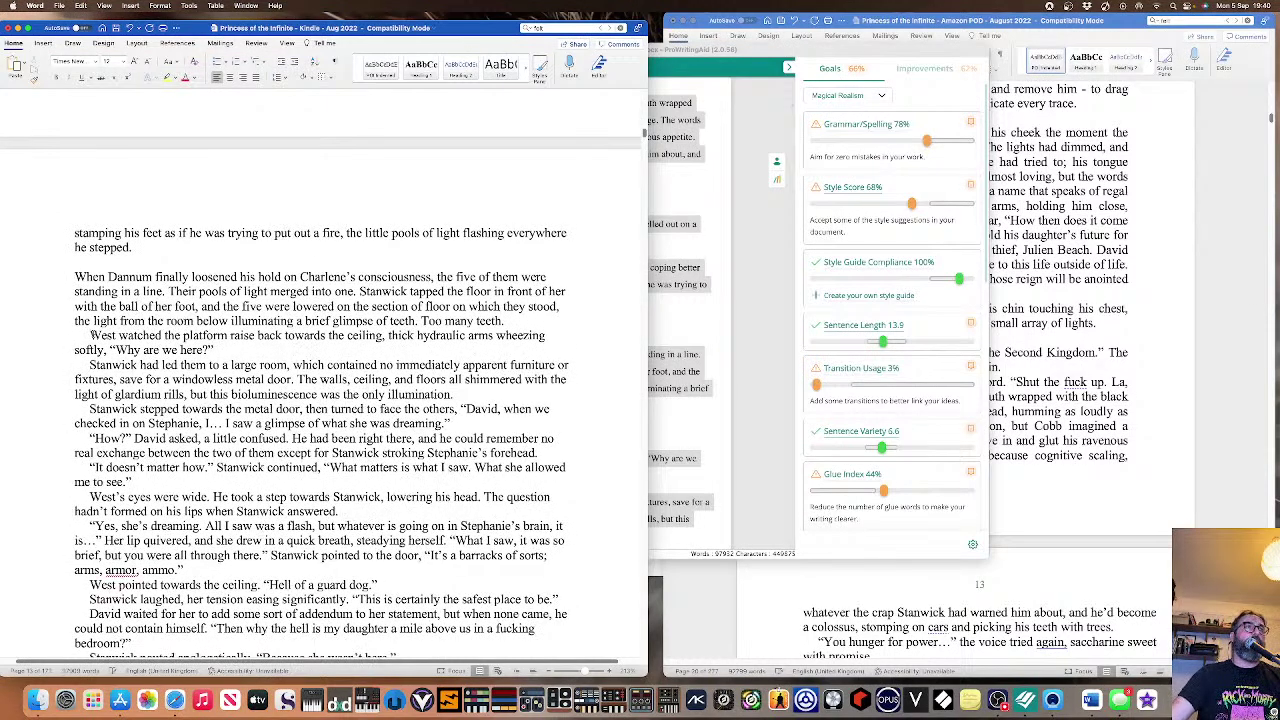
key("BackSpace")
key("Return")
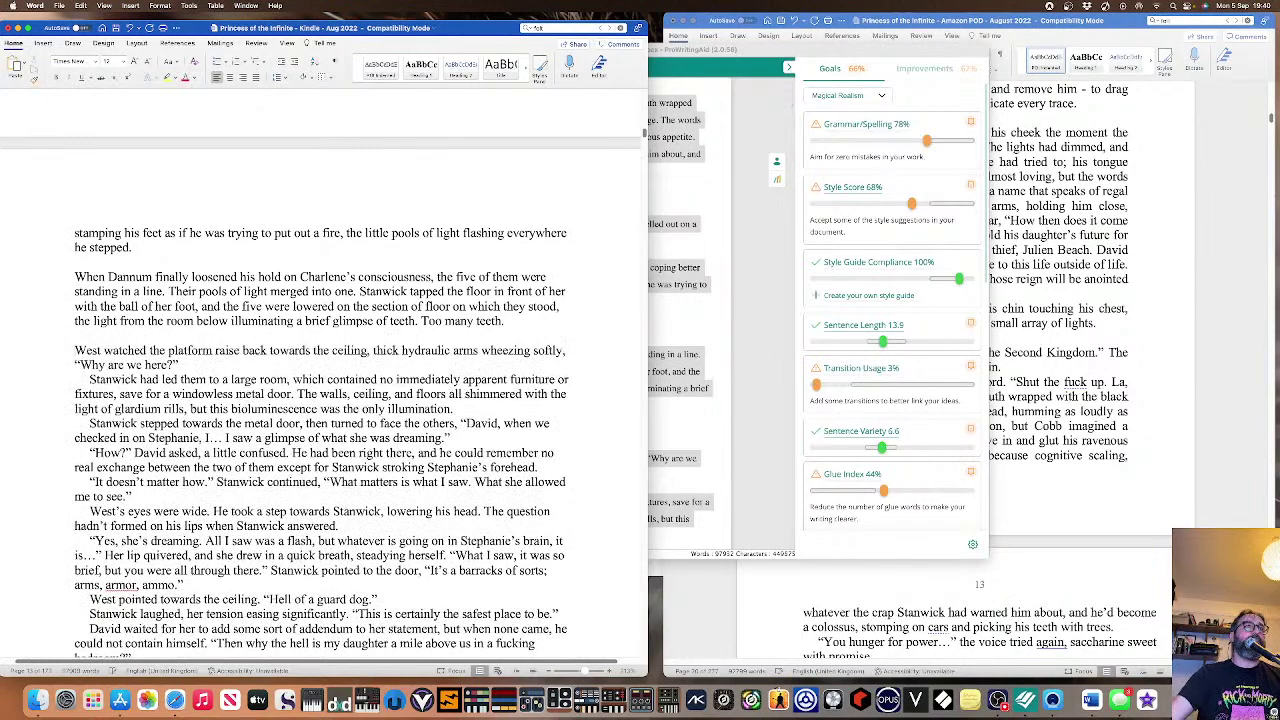
scroll(121, 380, "up", 10)
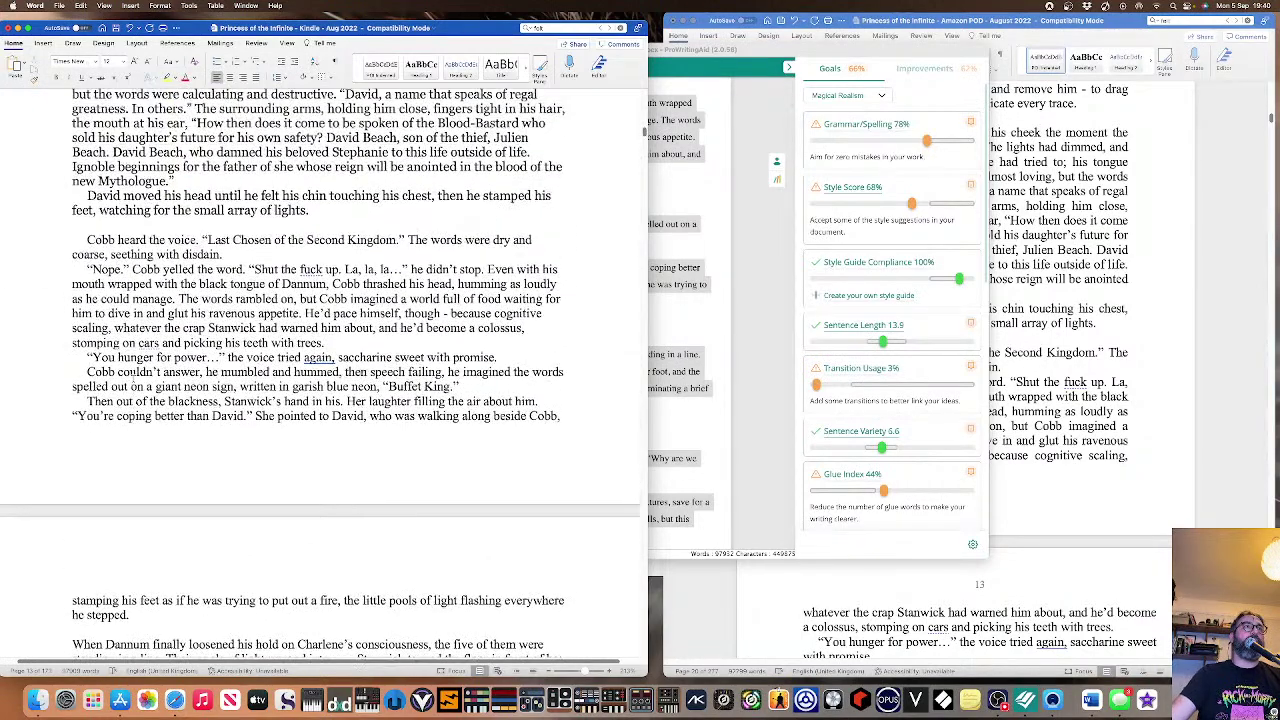
scroll(85, 270, "down", 20)
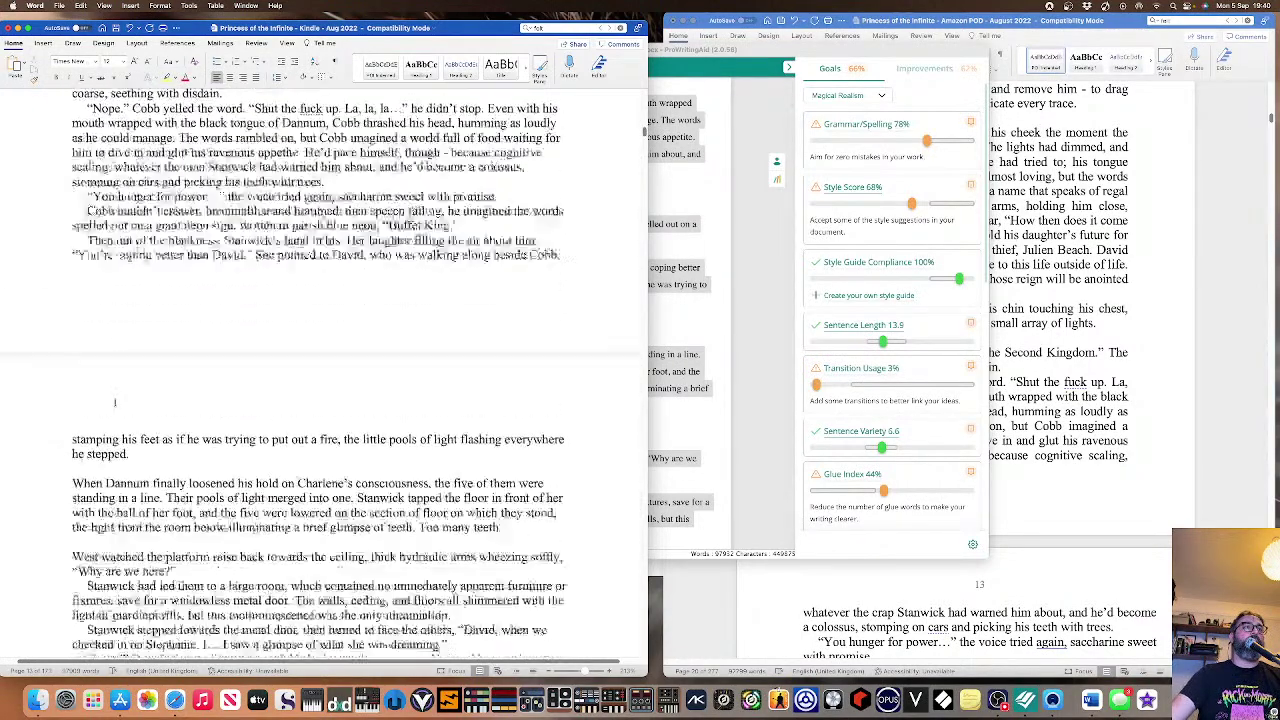
scroll(526, 444, "down", 10)
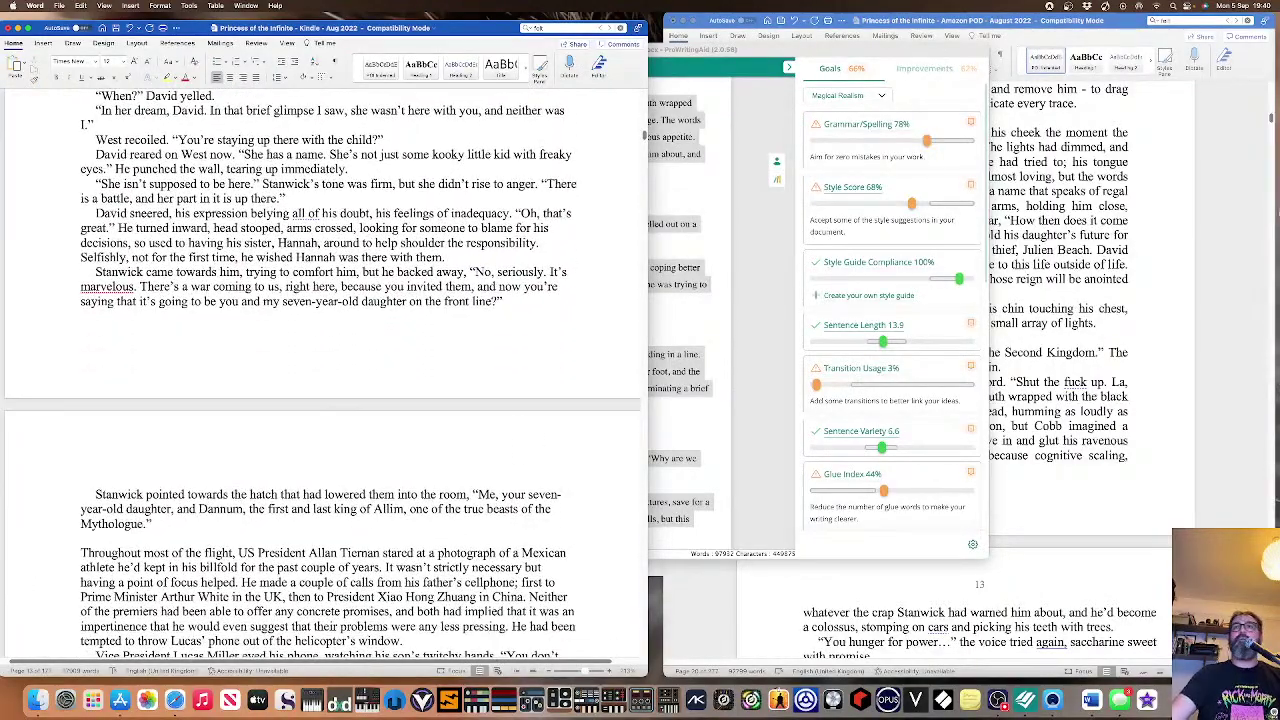
Replace the passage from "Cobb heard the voice" to "true beasts of the Mythologue." in the Amazon POD document with the copied revised text.
left_click(767, 233)
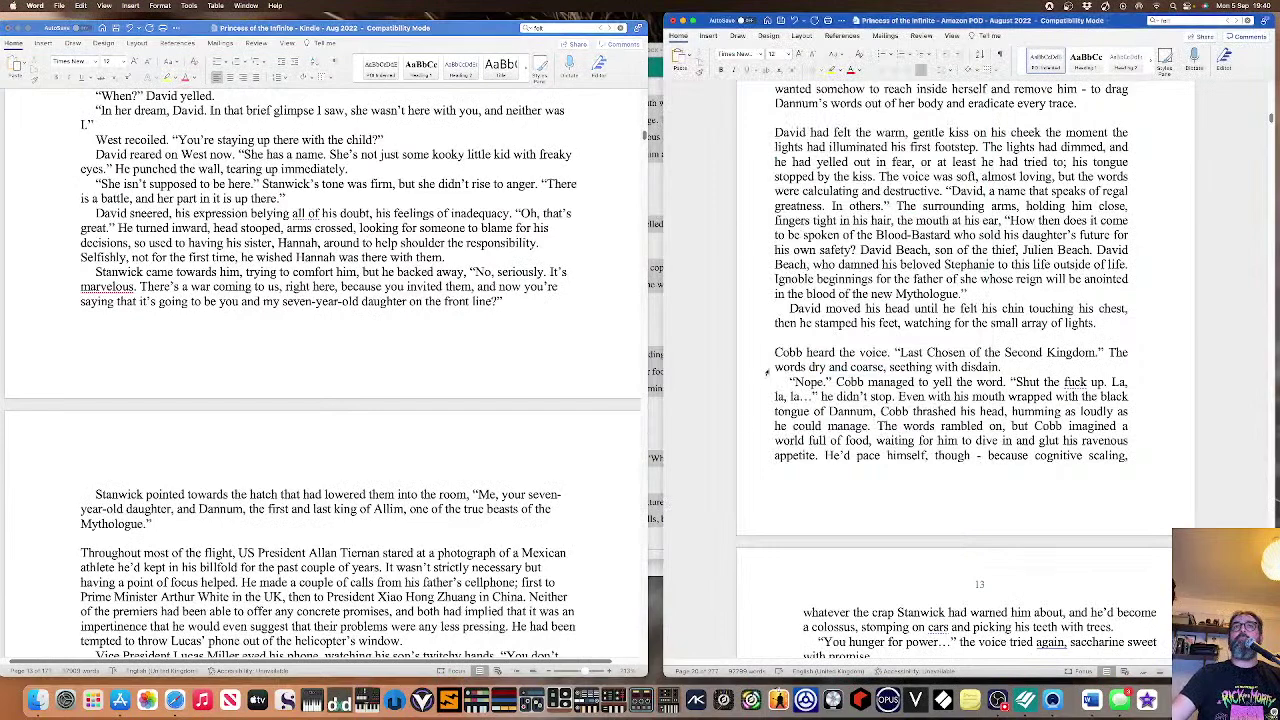
scroll(778, 352, "down", 3)
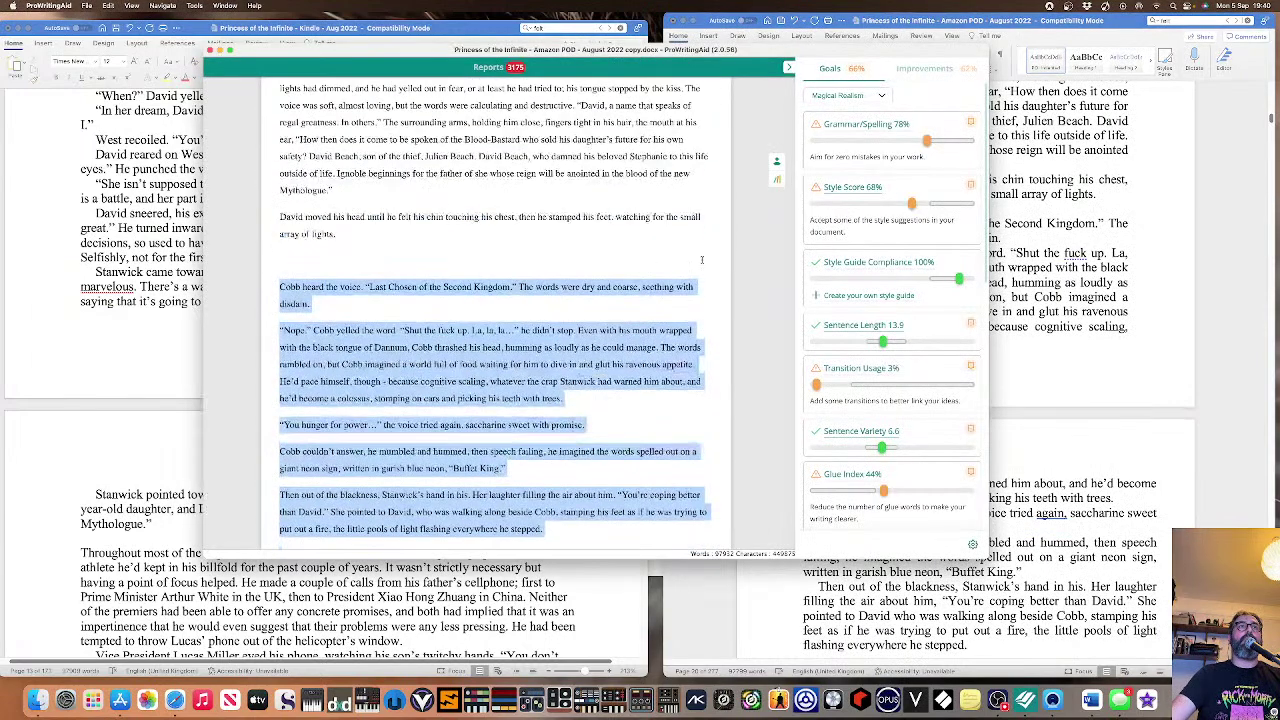
left_click(1107, 316)
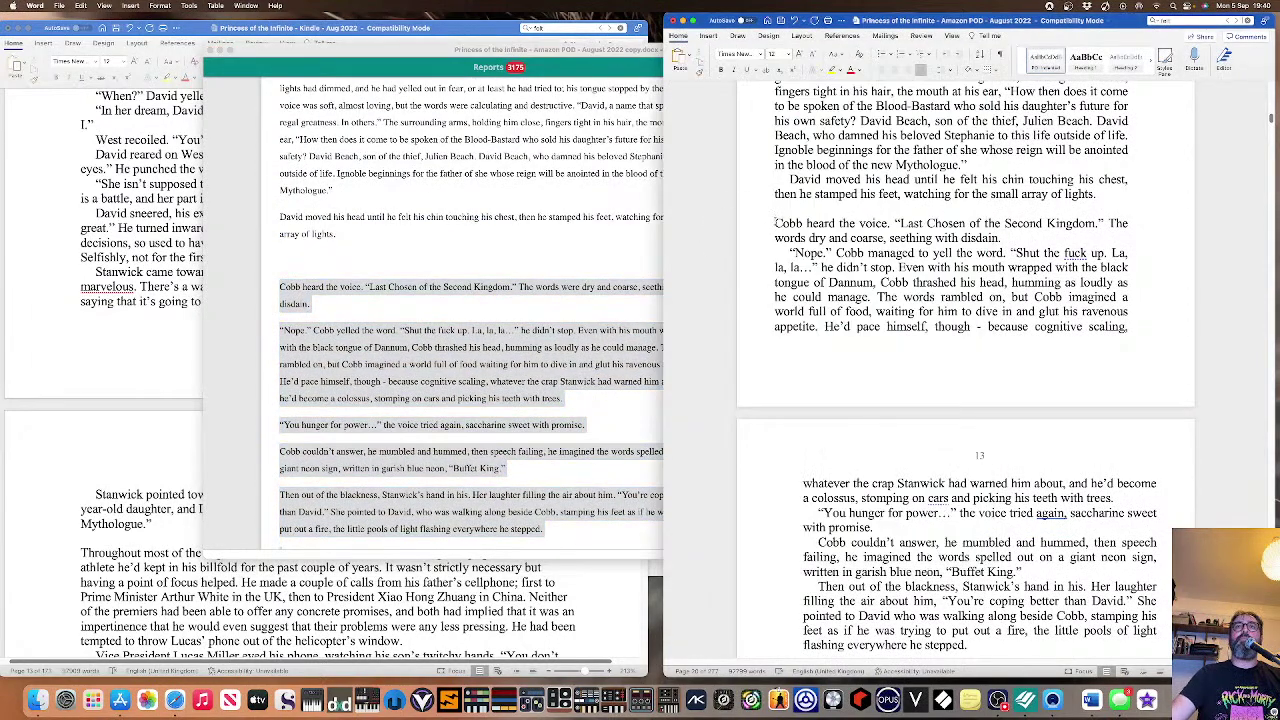
left_click_drag(791, 252, 1034, 607)
left_click_drag(1013, 509, 1113, 580)
scroll(1094, 414, "up", 10)
scroll(1094, 414, "up", 3)
scroll(1094, 414, "up", 8)
scroll(1094, 414, "down", 10)
scroll(1077, 453, "down", 10)
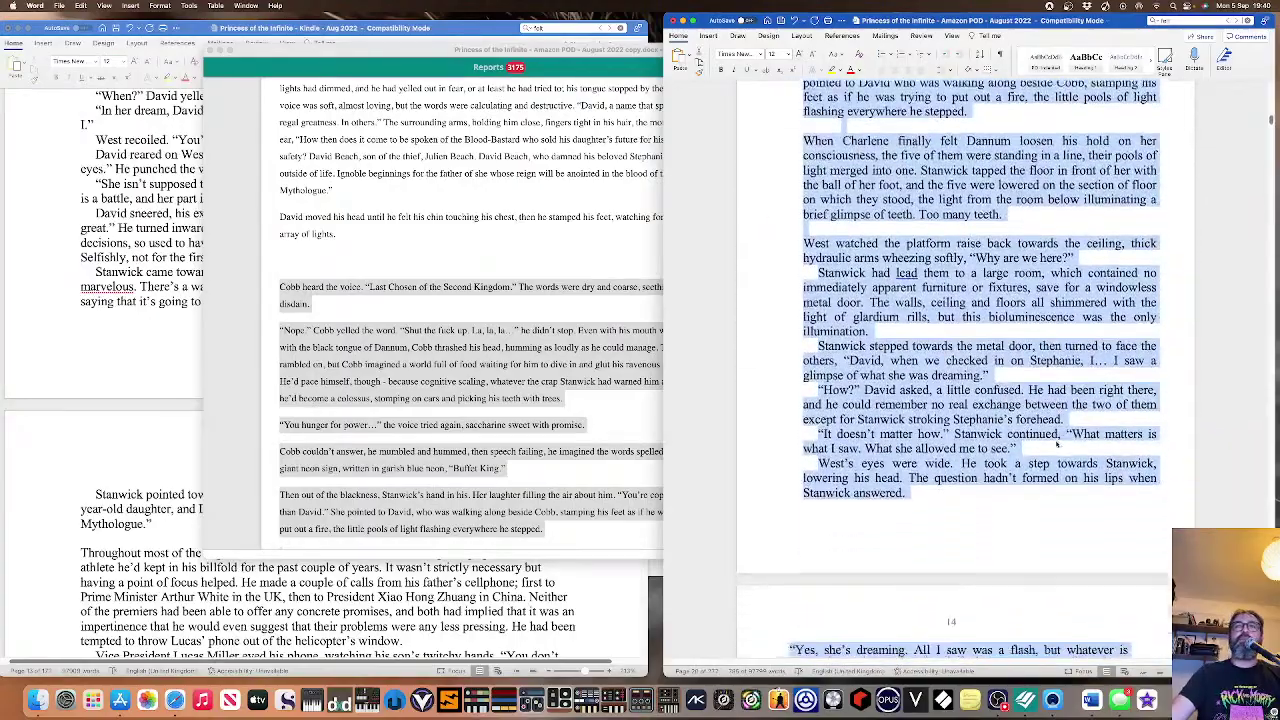
scroll(1056, 444, "down", 3)
scroll(1057, 443, "down", 1)
scroll(1000, 430, "up", 5)
scroll(980, 425, "up", 12)
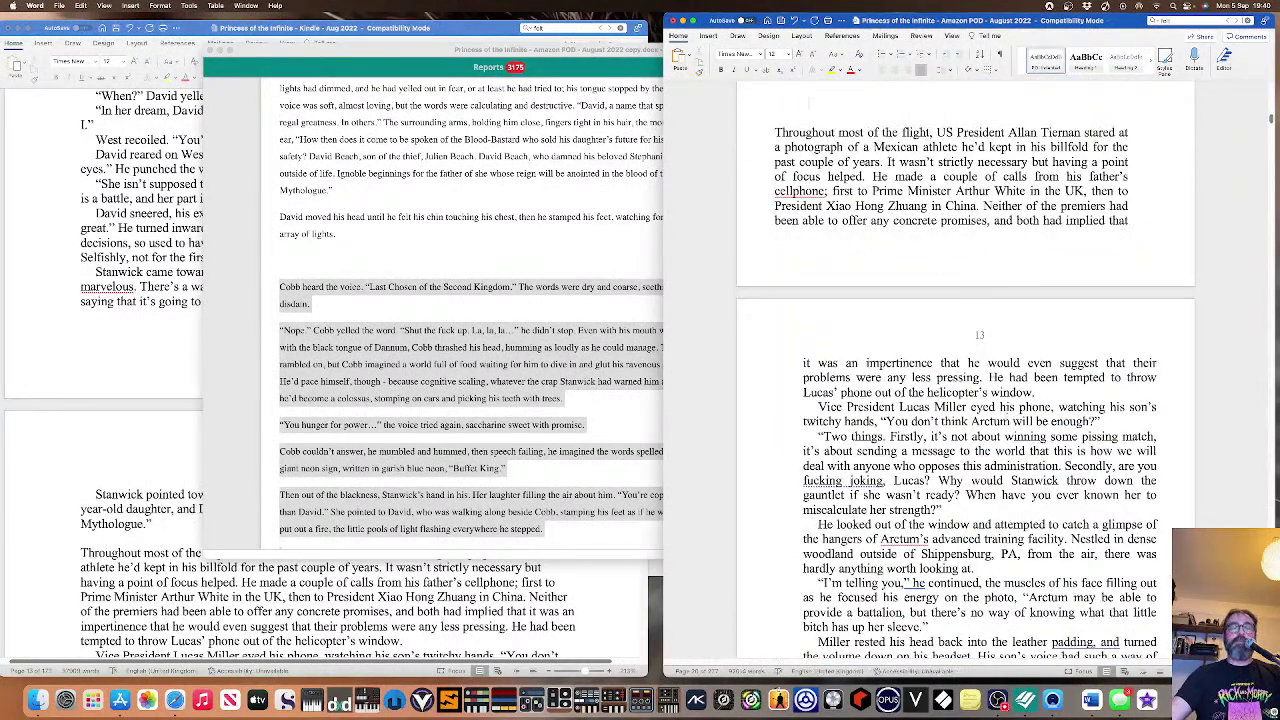
key("super+v")
scroll(965, 370, "up", 5)
scroll(965, 370, "down", 3)
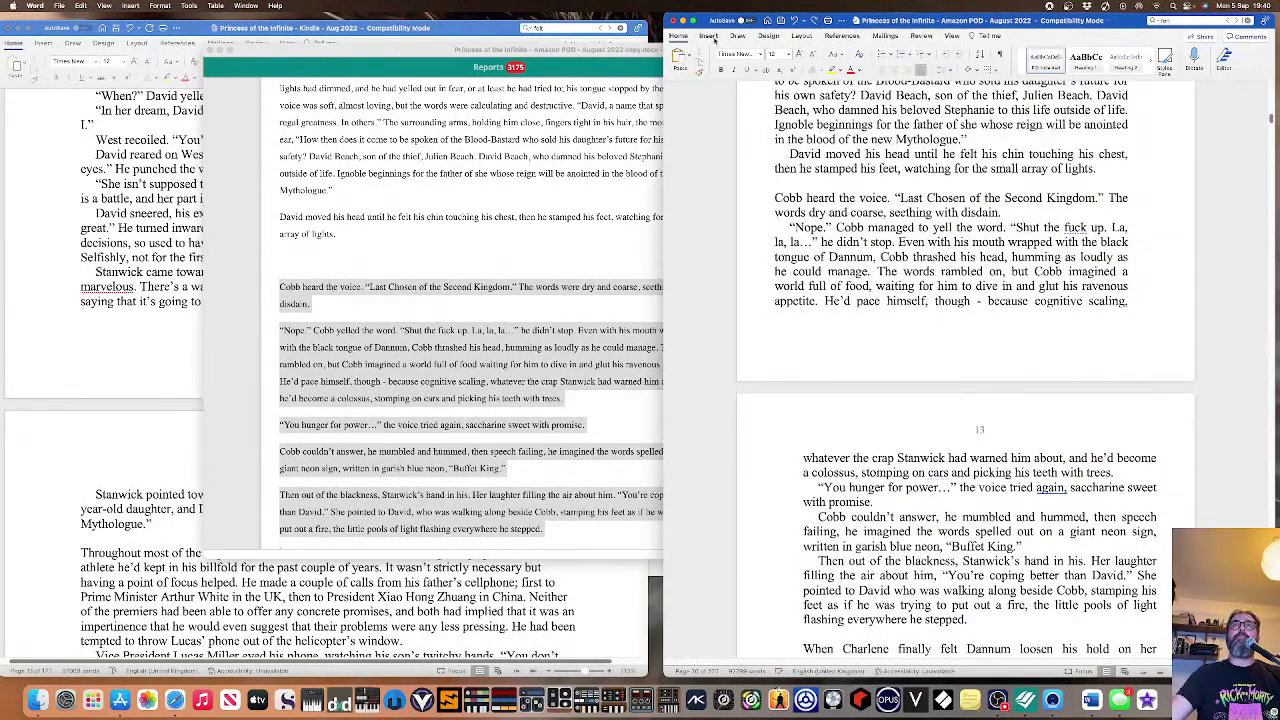
left_click(813, 20)
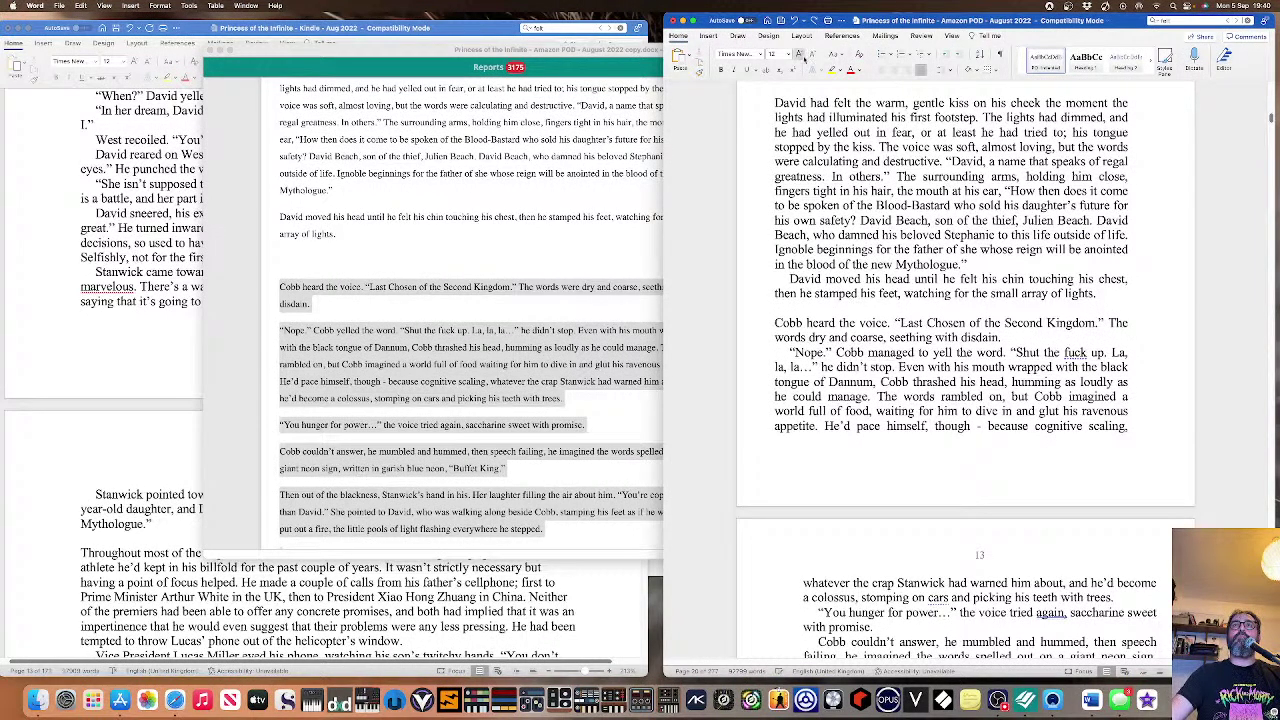
left_click(813, 21)
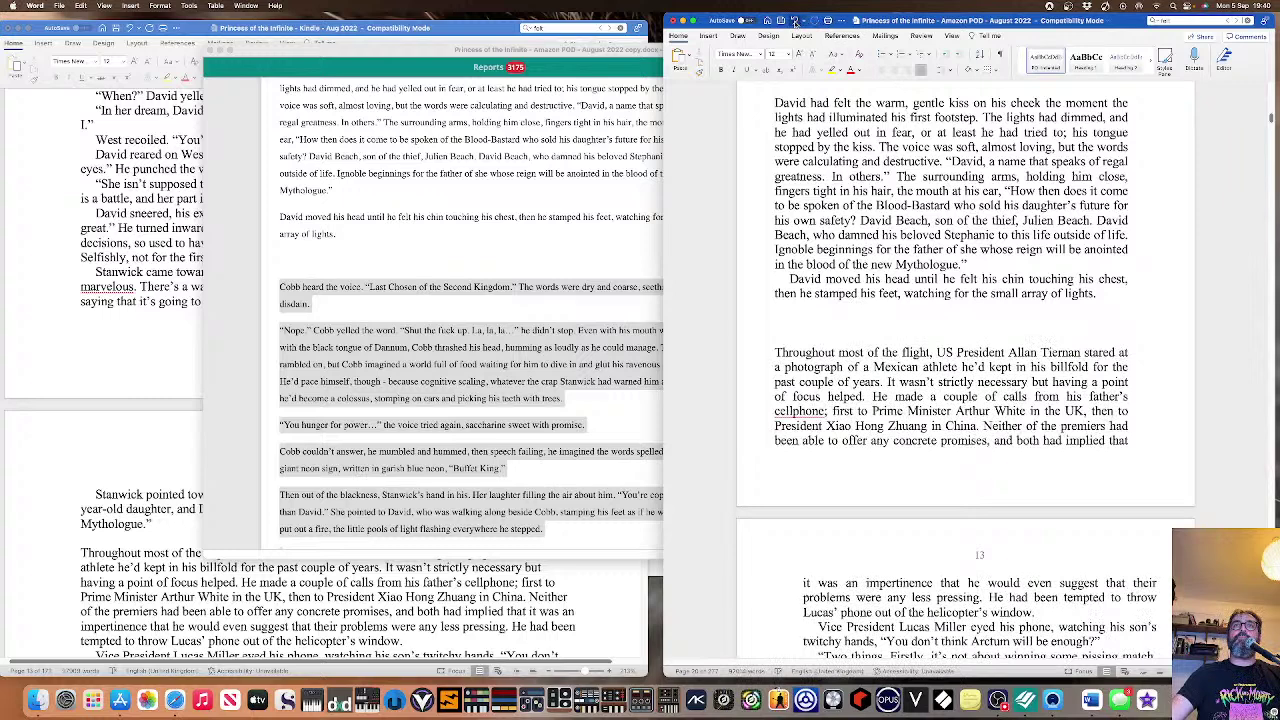
left_click(795, 21)
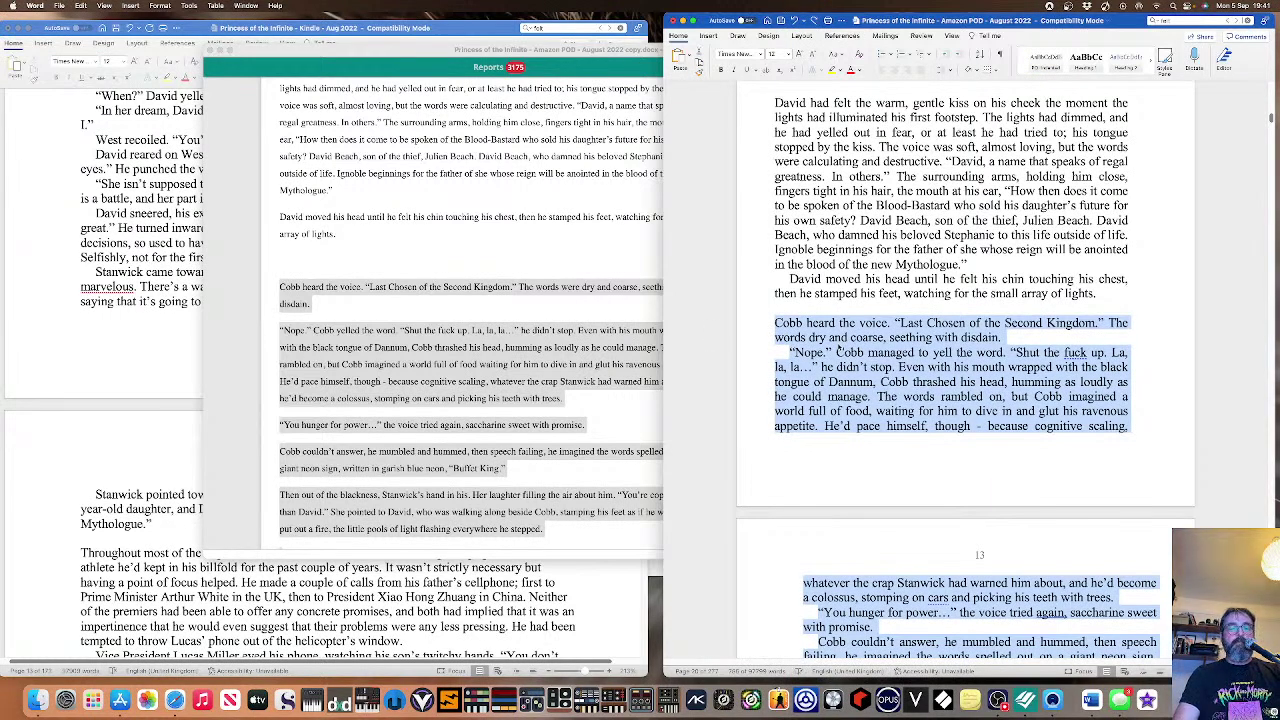
key("super+z")
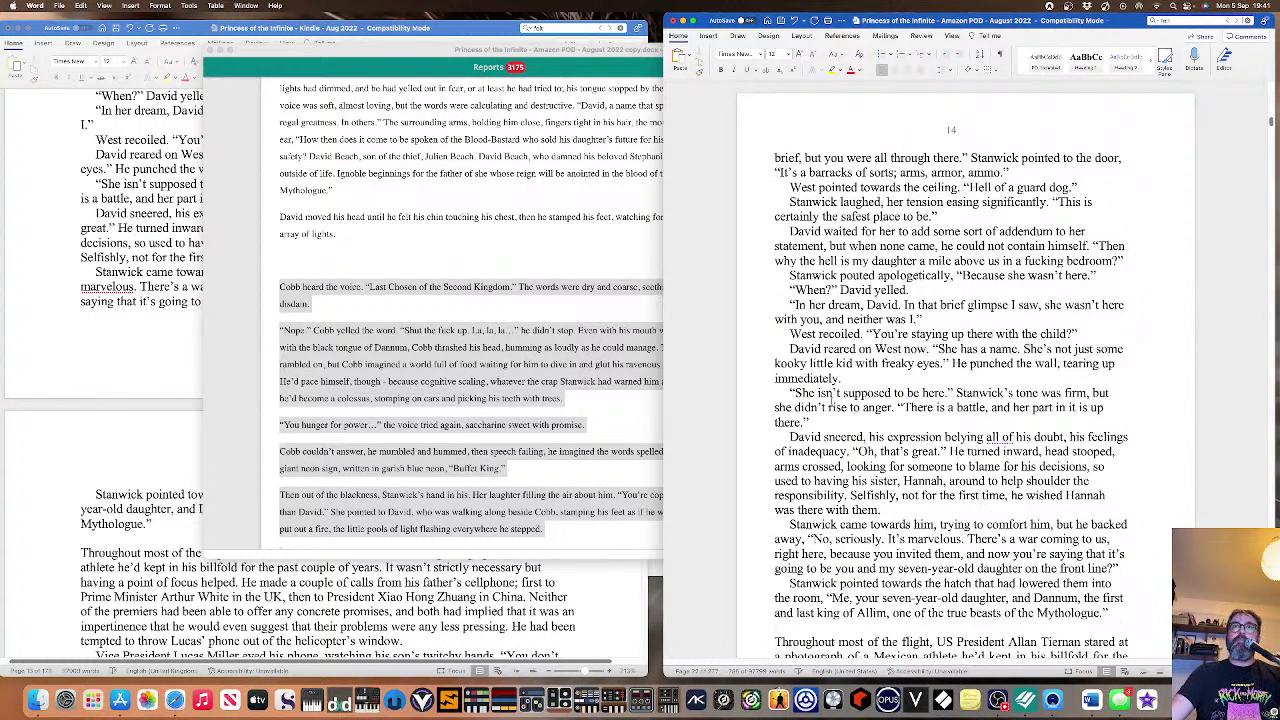
Restore unindented scene breaks before "When Dannum finally loosened" and "West watched the platform" in the Amazon POD document.
scroll(784, 191, "up", 5)
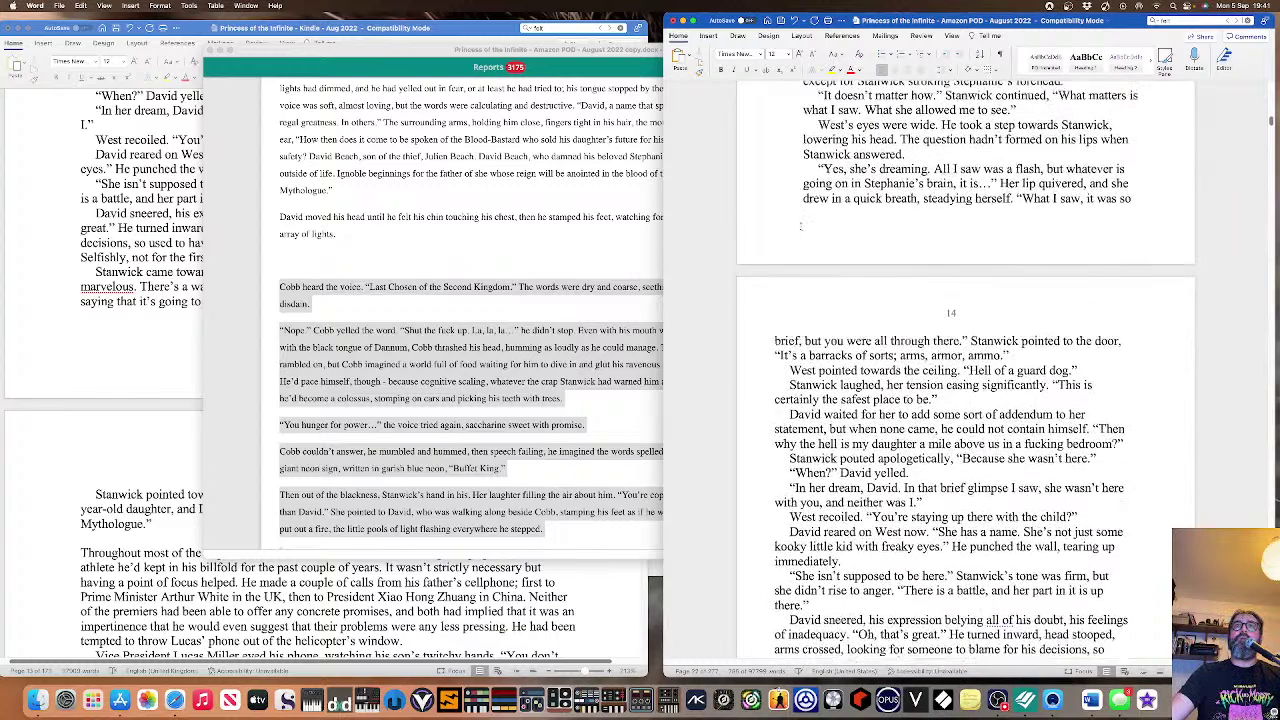
scroll(806, 244, "up", 8)
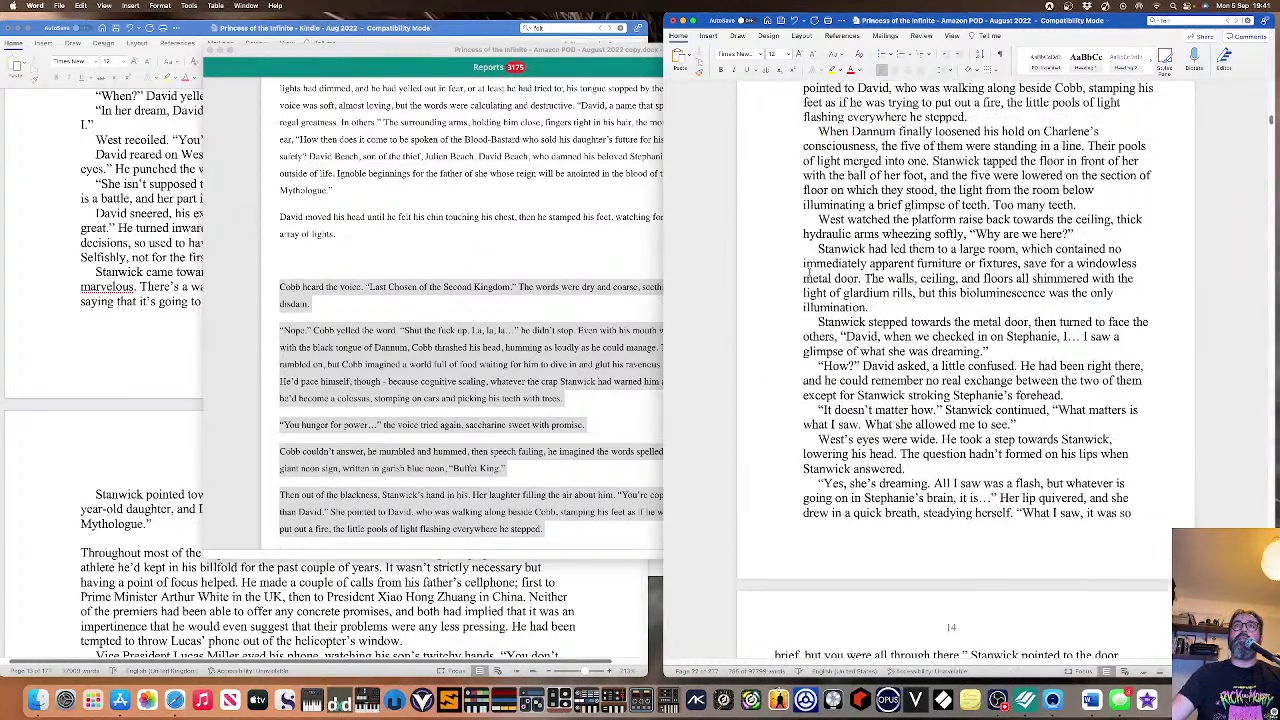
left_click(818, 314)
key("BackSpace")
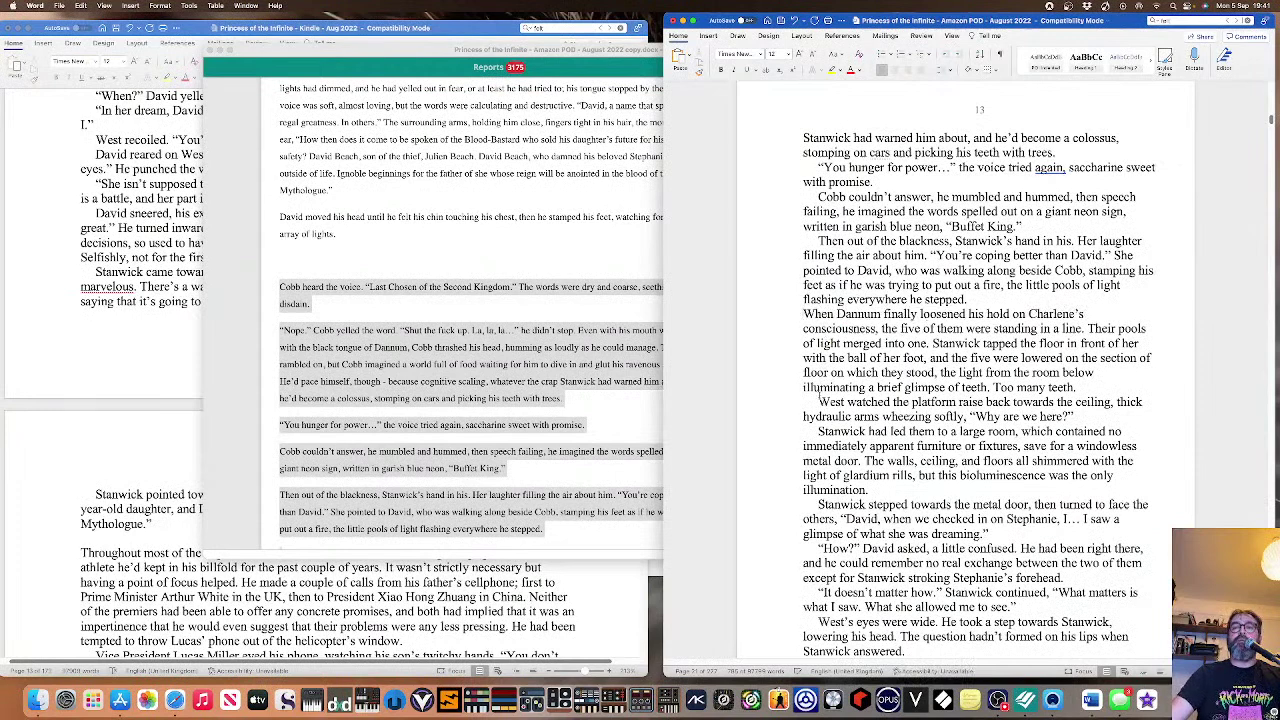
key("Return")
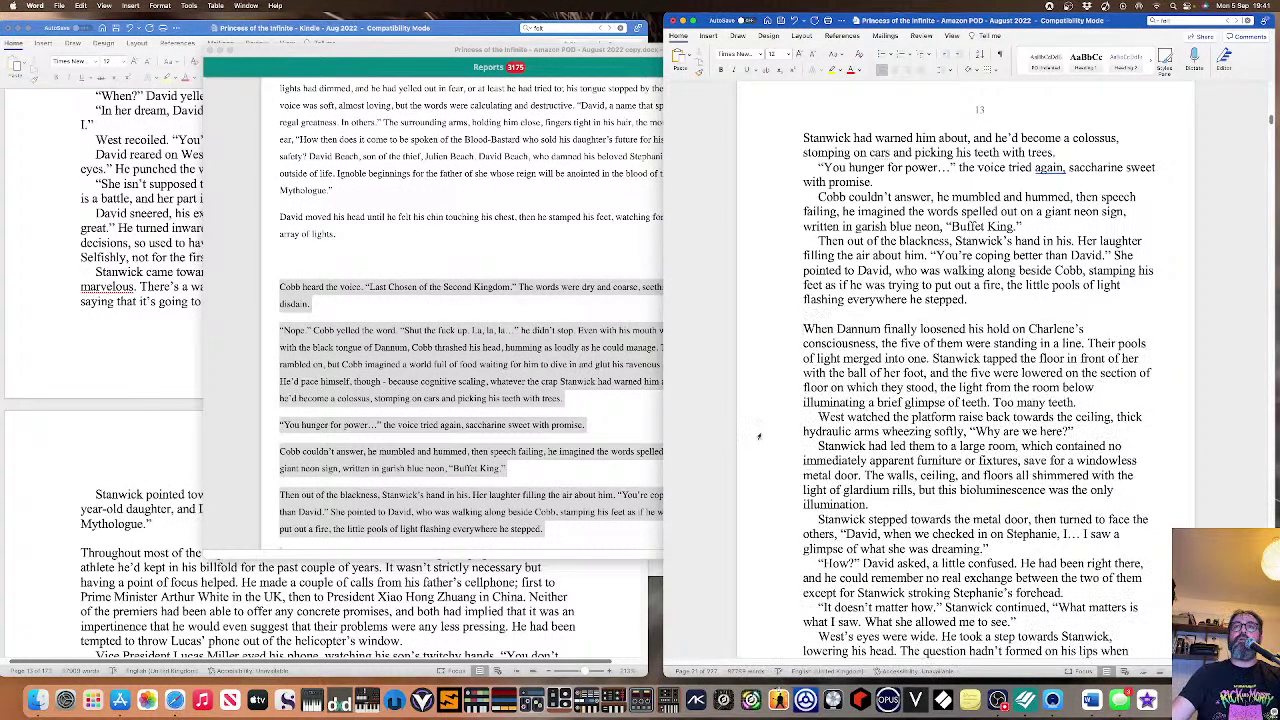
key("BackSpace")
key("Return")
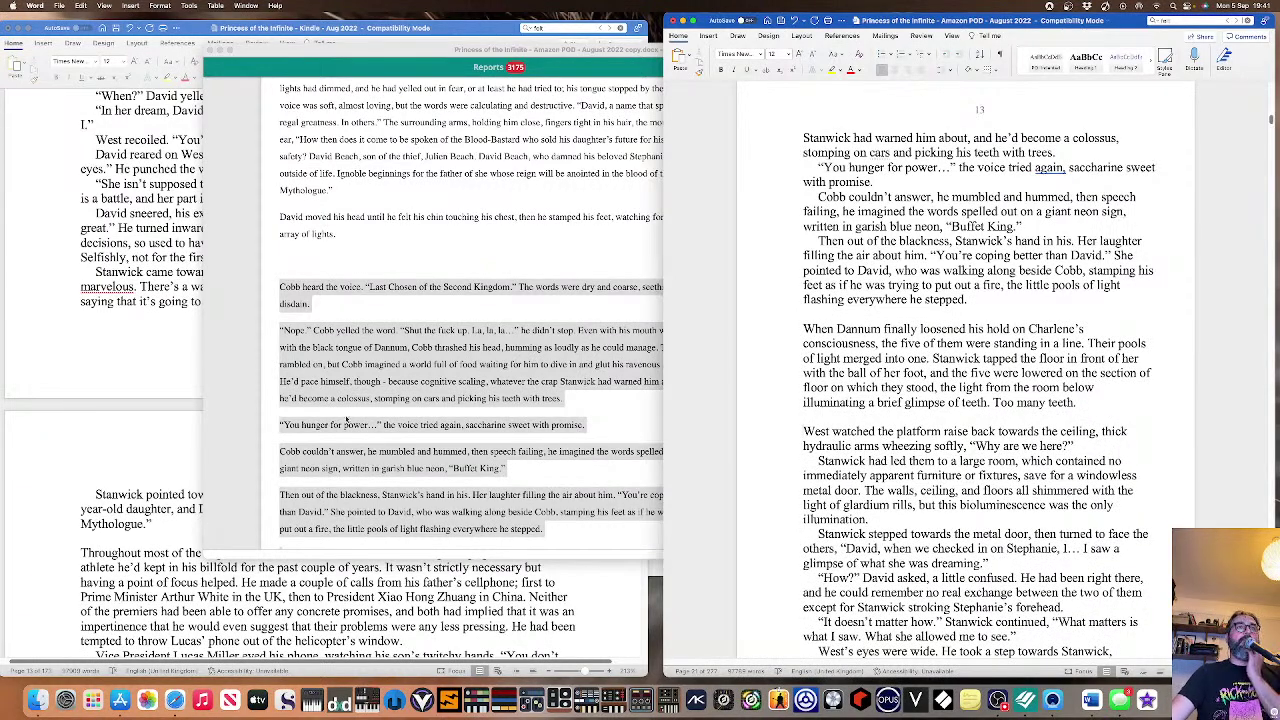
Switch to ProWritingAid and accept the comma after "strictly necessary" in the paragraph beginning "Throughout most of the flight".
left_click(366, 287)
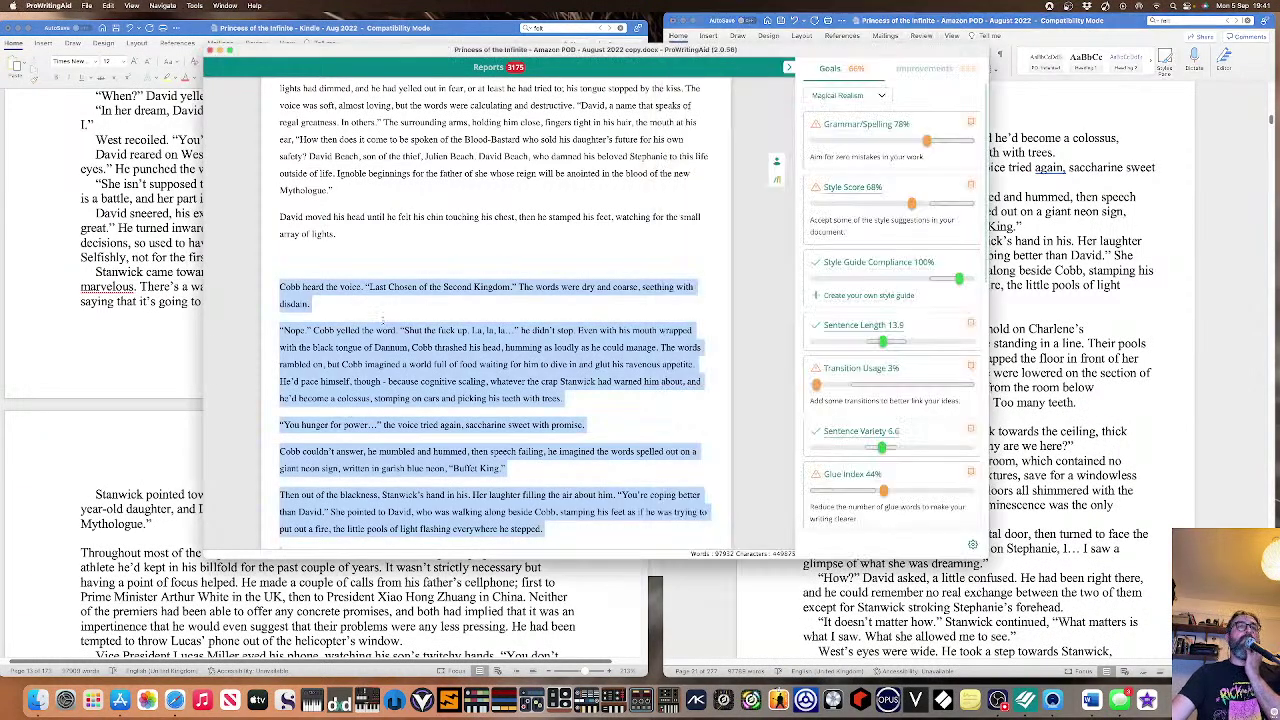
scroll(380, 330, "down", 5)
scroll(392, 362, "down", 10)
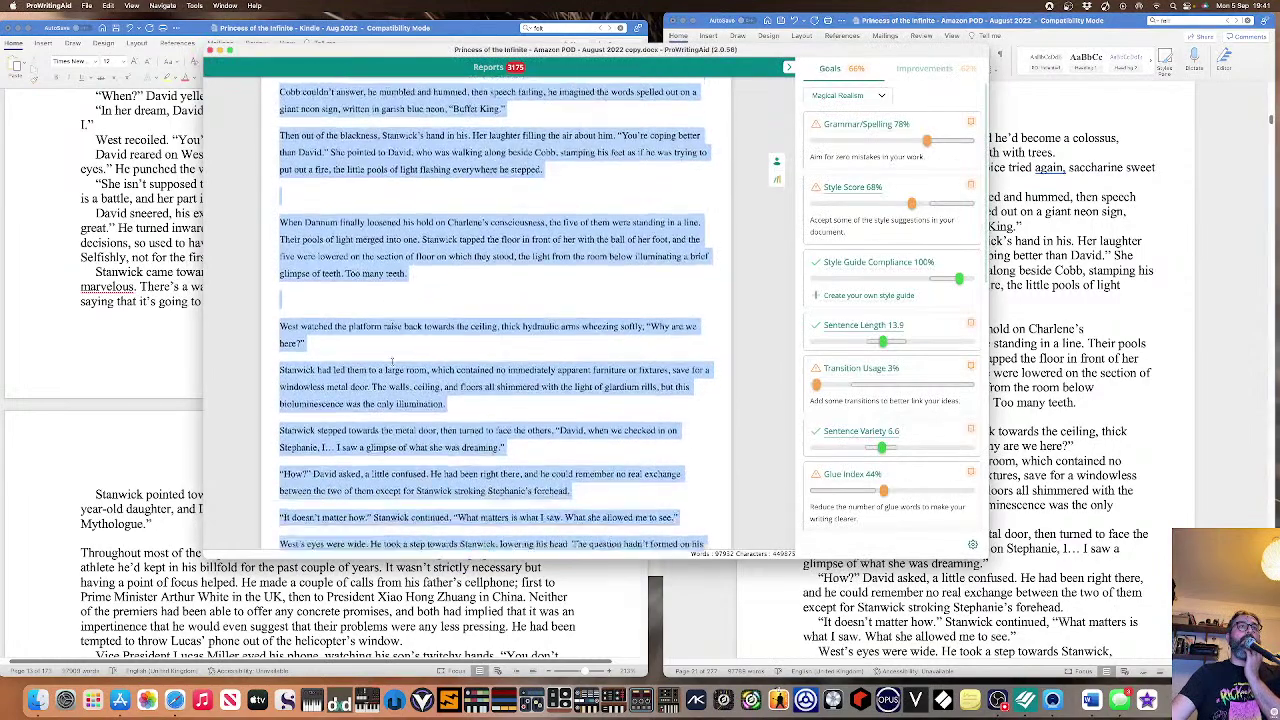
scroll(392, 362, "down", 8)
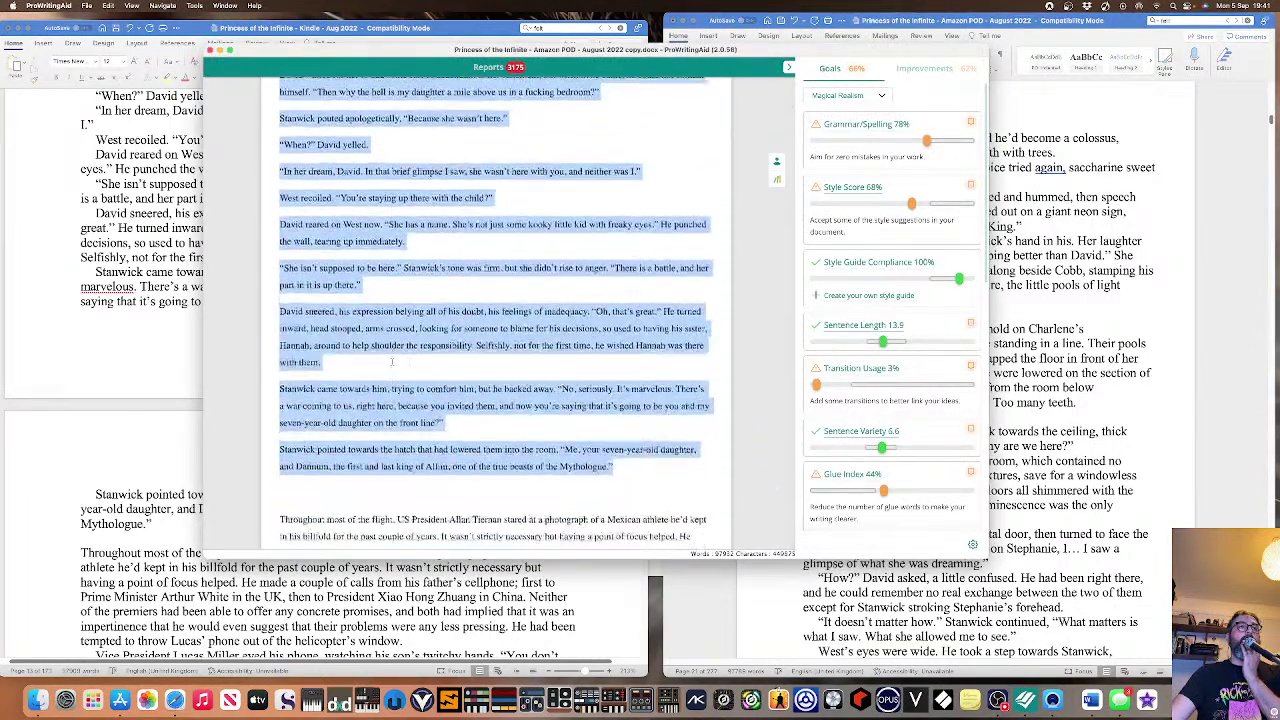
left_click(392, 362)
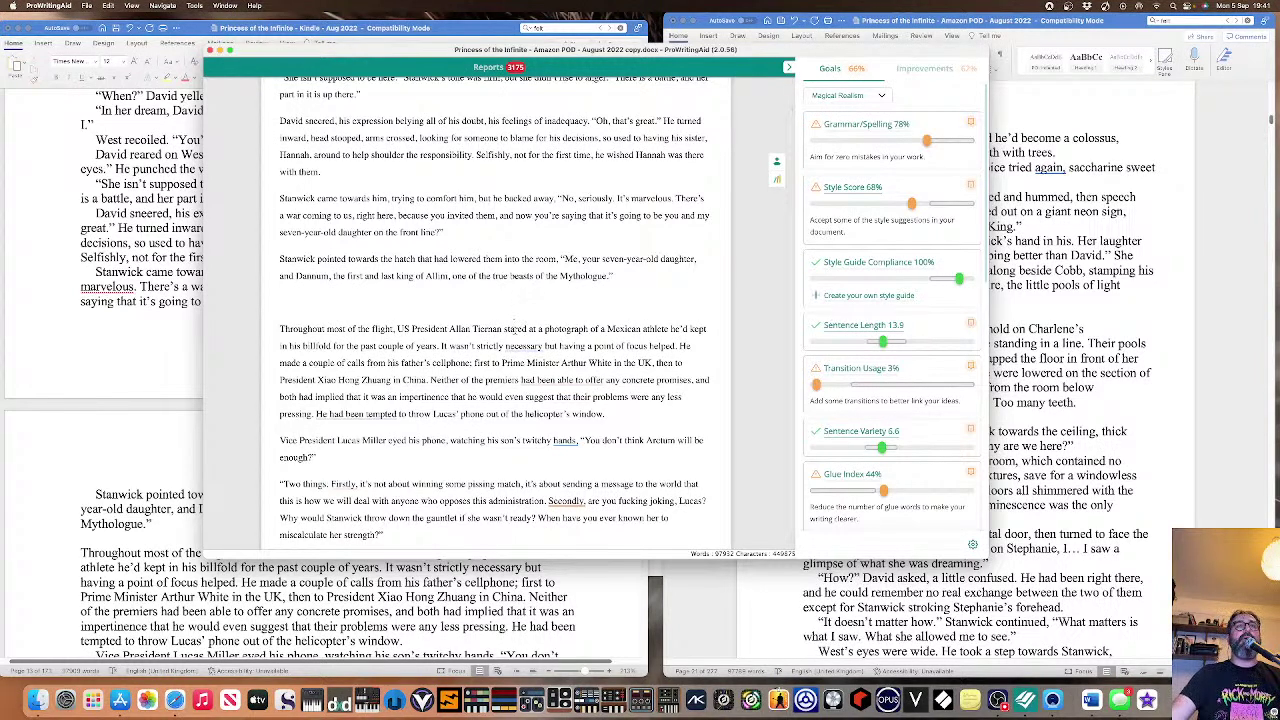
mouse_move(518, 346)
left_click(513, 378)
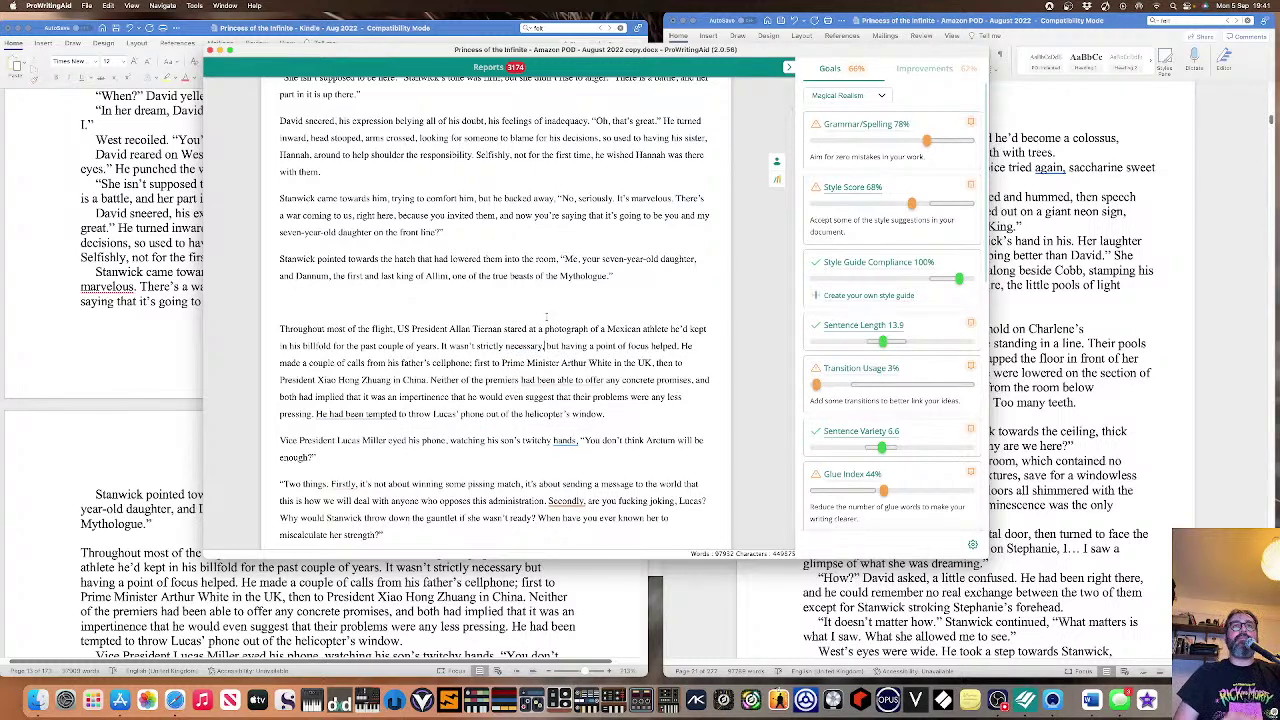
Accept "had offered" in the "Throughout most of the flight" paragraph and ignore the passive-verb suggestion for "He had been tempted".
mouse_move(553, 380)
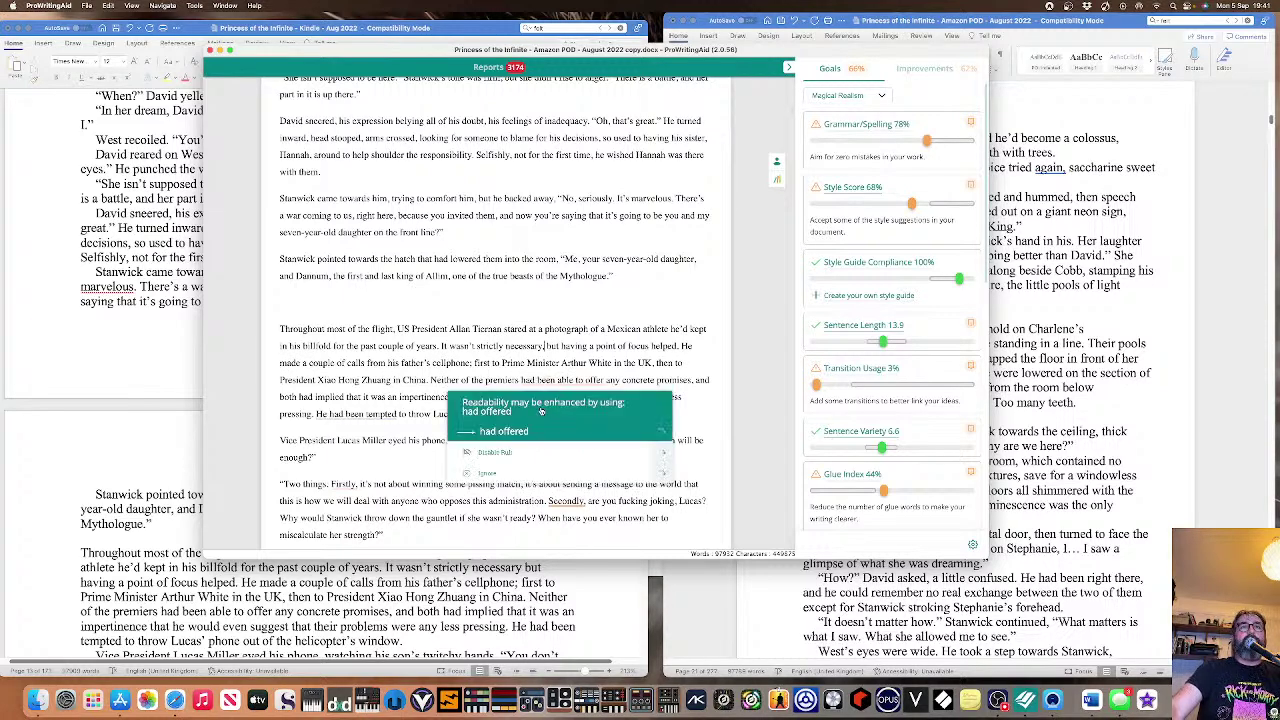
left_click(505, 431)
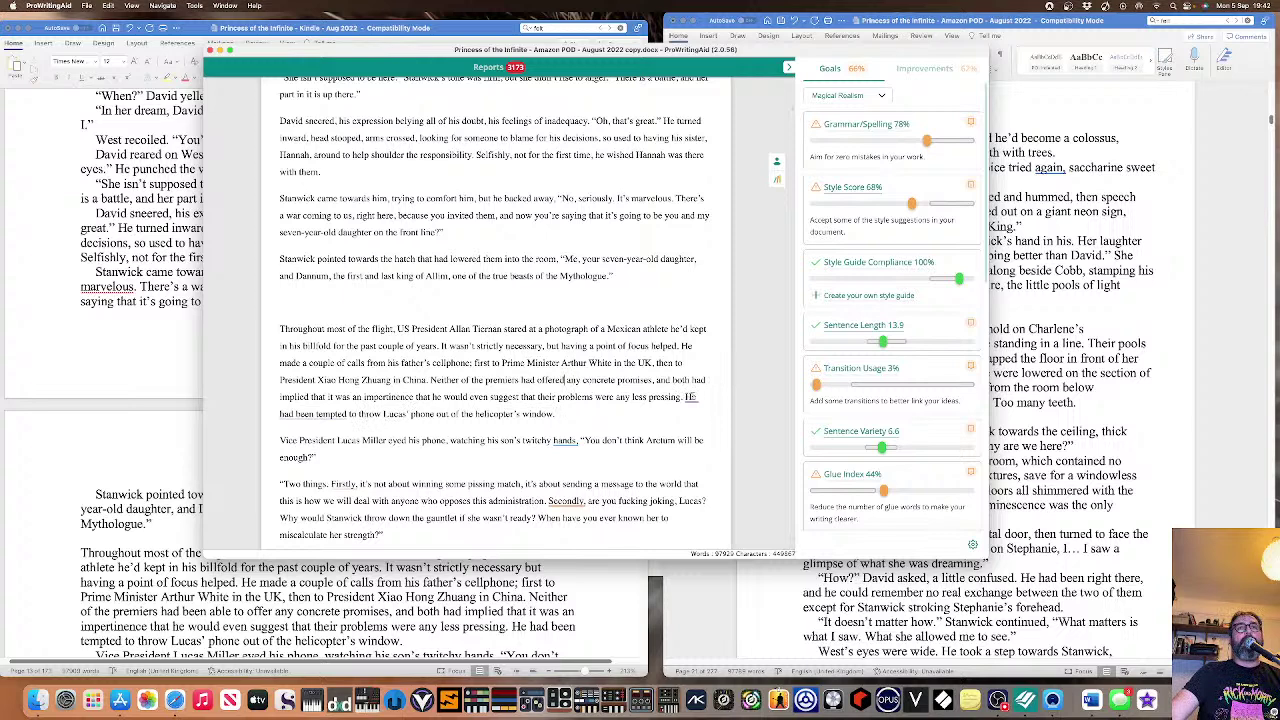
mouse_move(690, 397)
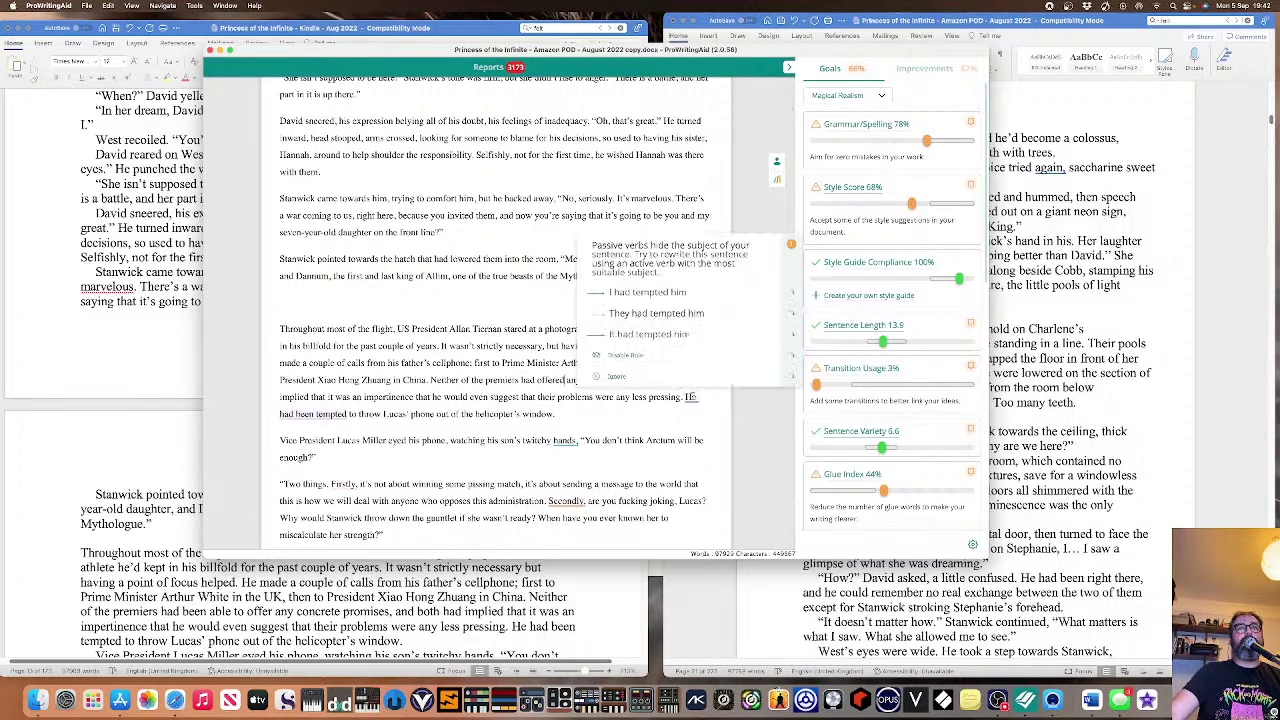
left_click(618, 378)
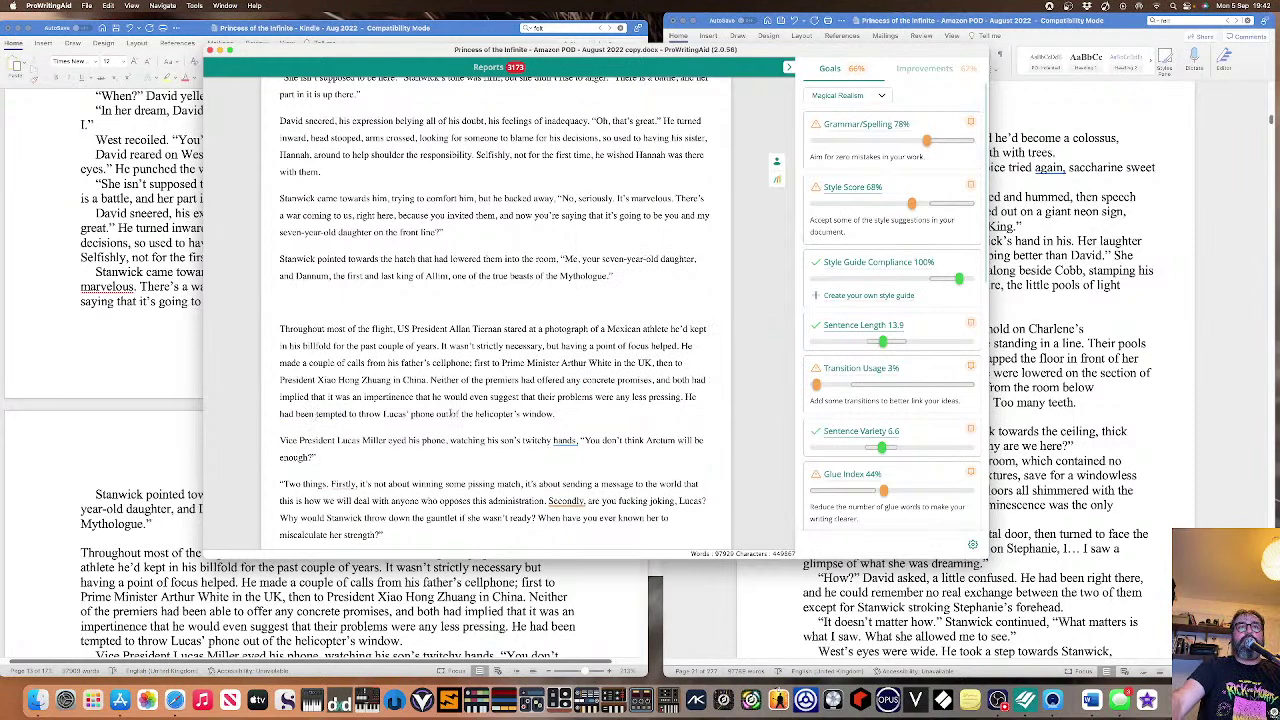
Correct the comma splice after "twitchy hands" to a full stop and accept "First," and "Second," in the "Two things" reply.
left_click(565, 440)
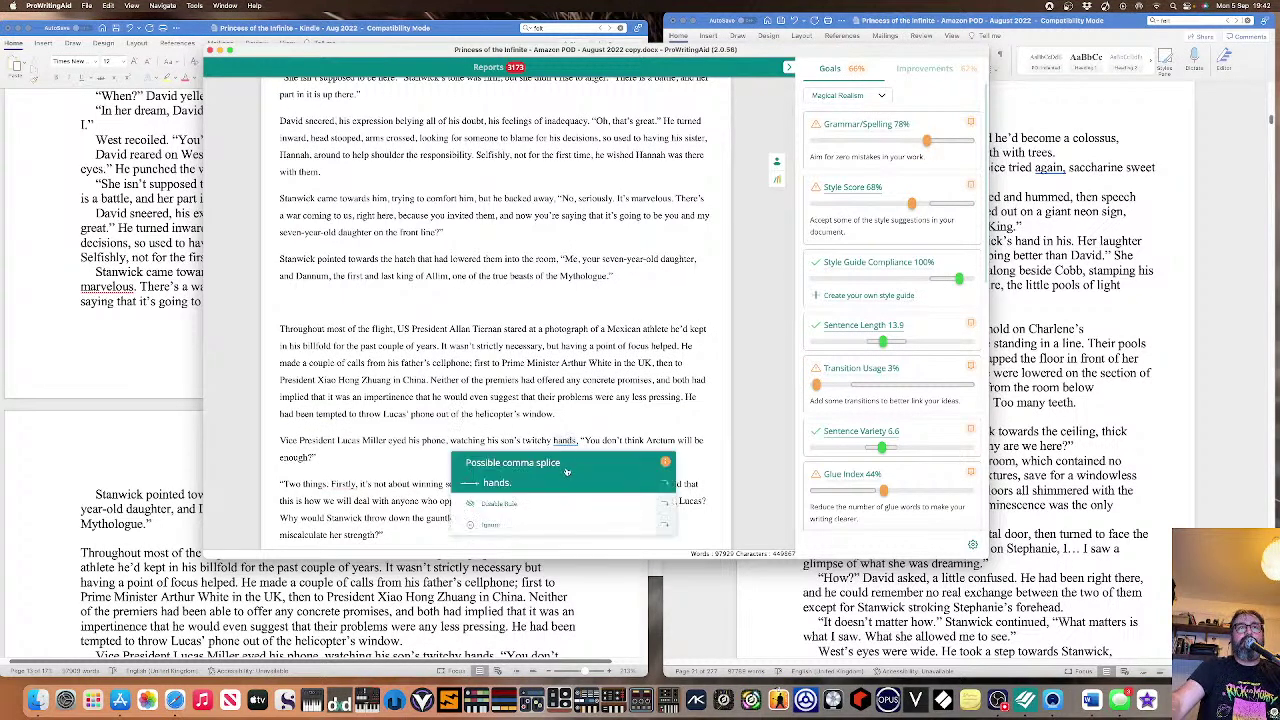
left_click(565, 467)
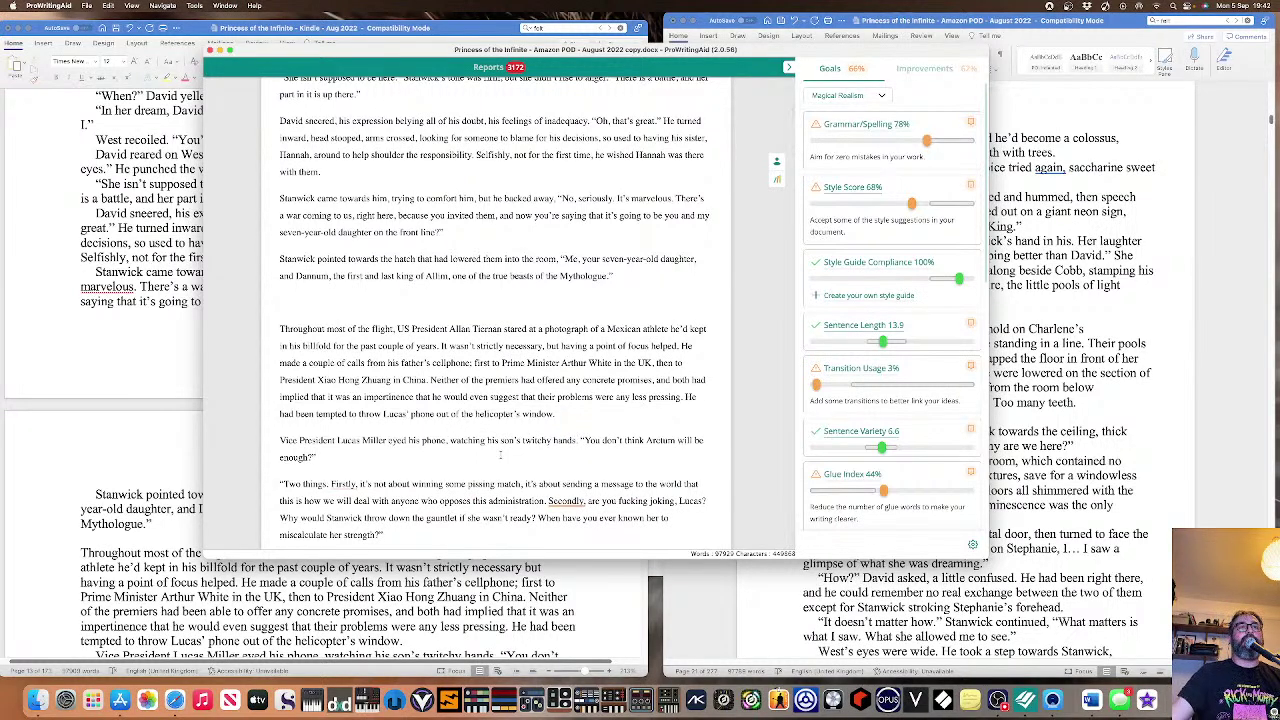
left_click(344, 484)
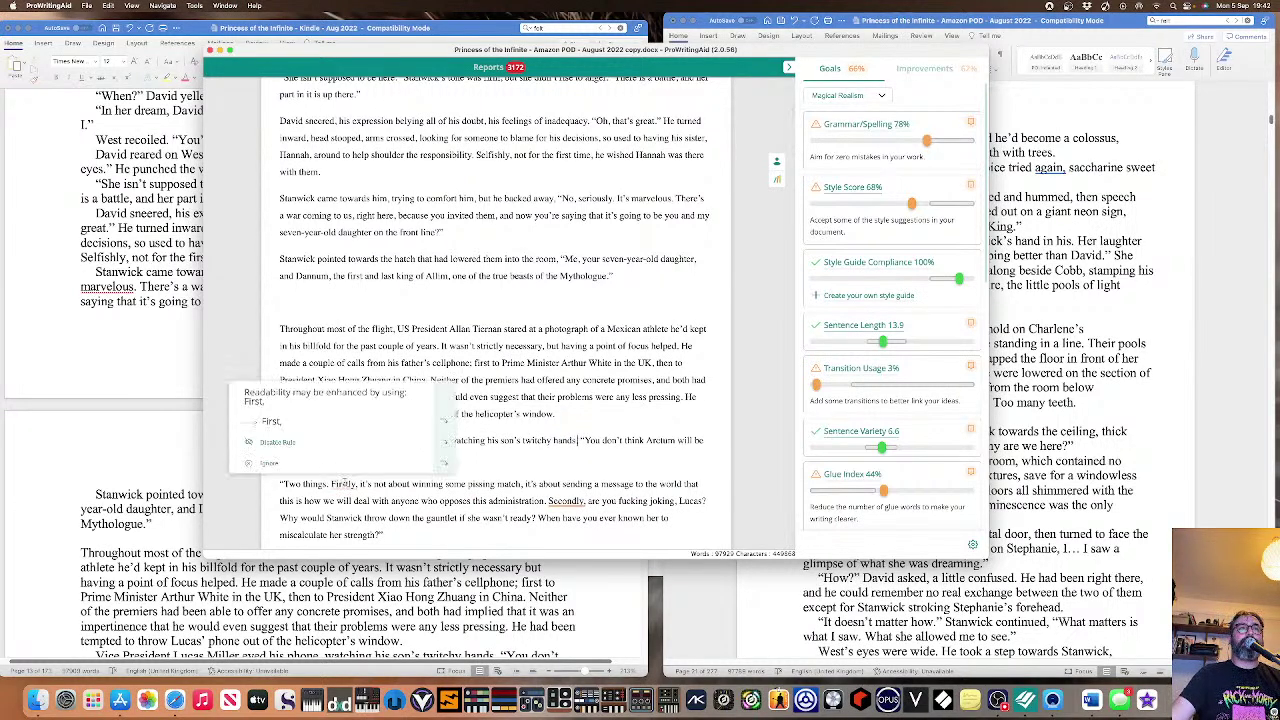
left_click(325, 422)
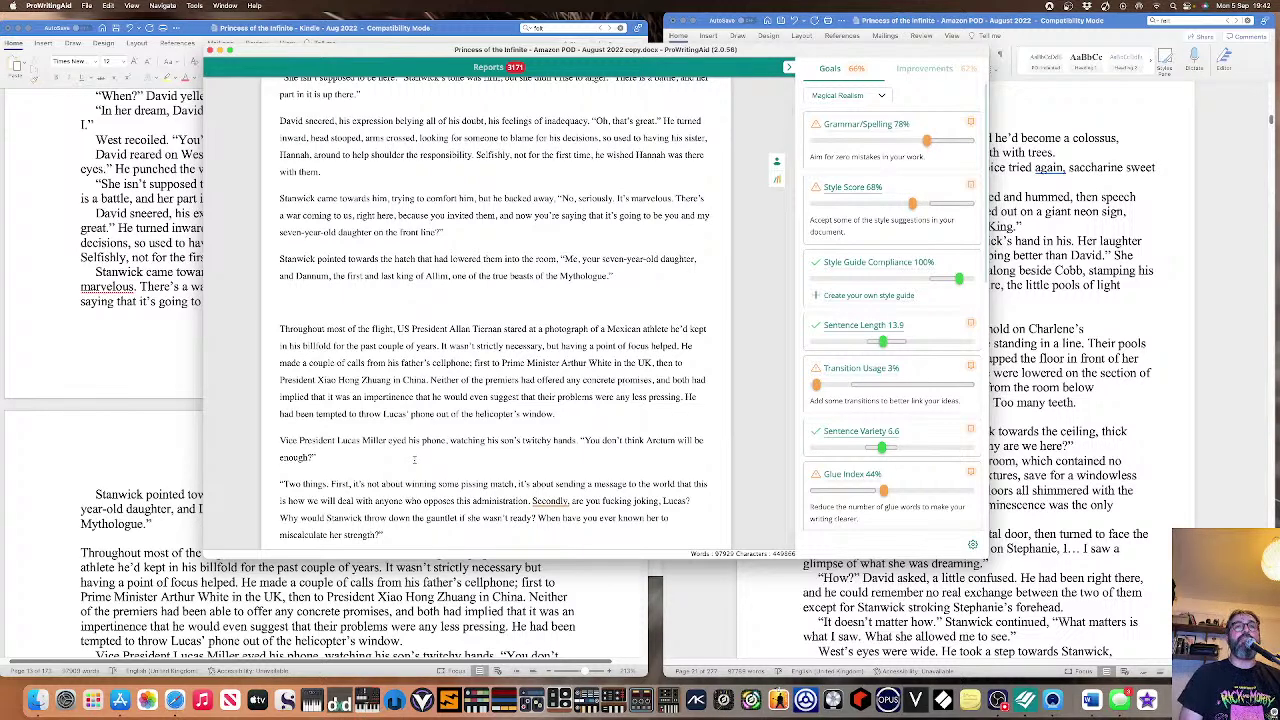
left_click(550, 501)
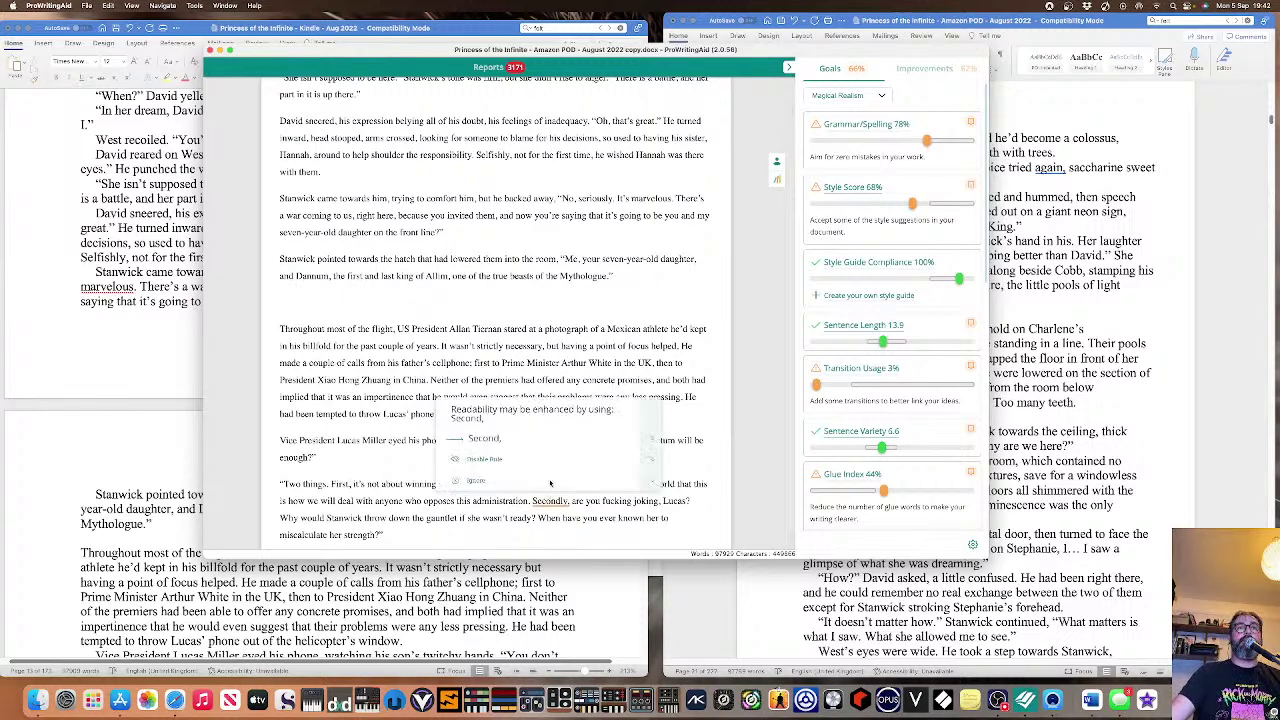
left_click(548, 440)
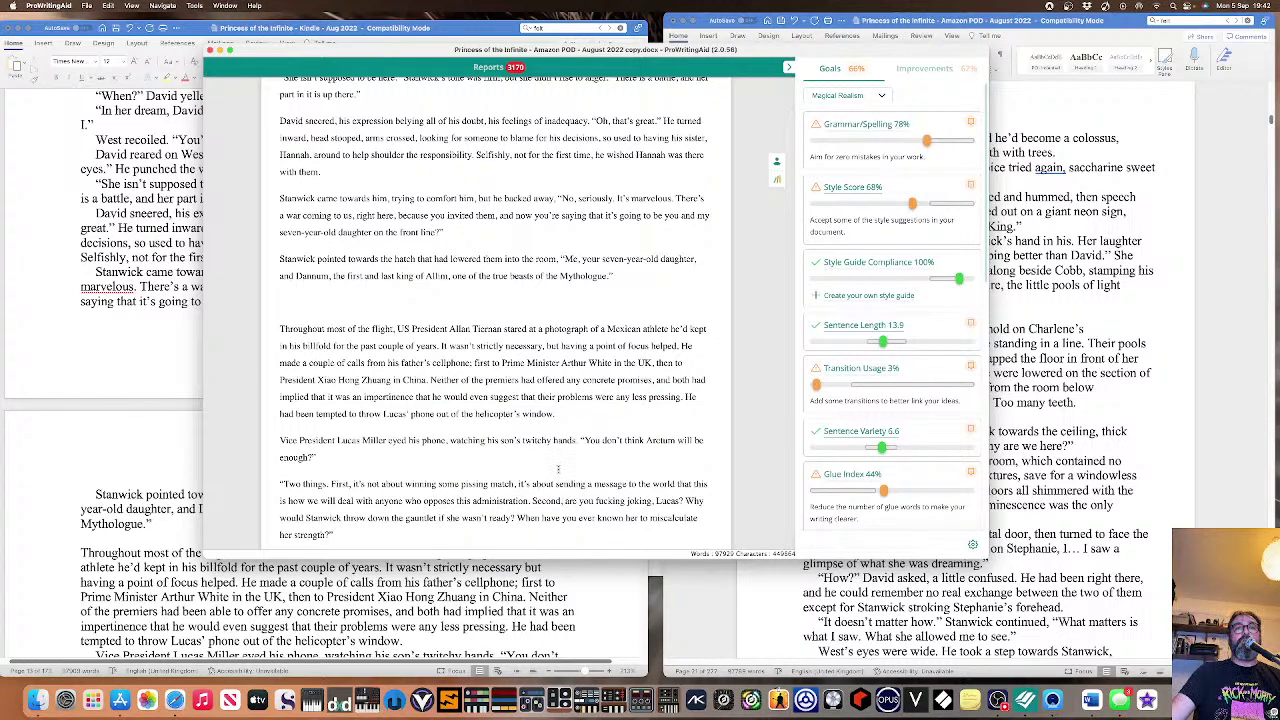
Accept "glimpse" in place of "catch a glimpse of" in the paragraph beginning "He looked out of the window".
scroll(342, 518, "down", 3)
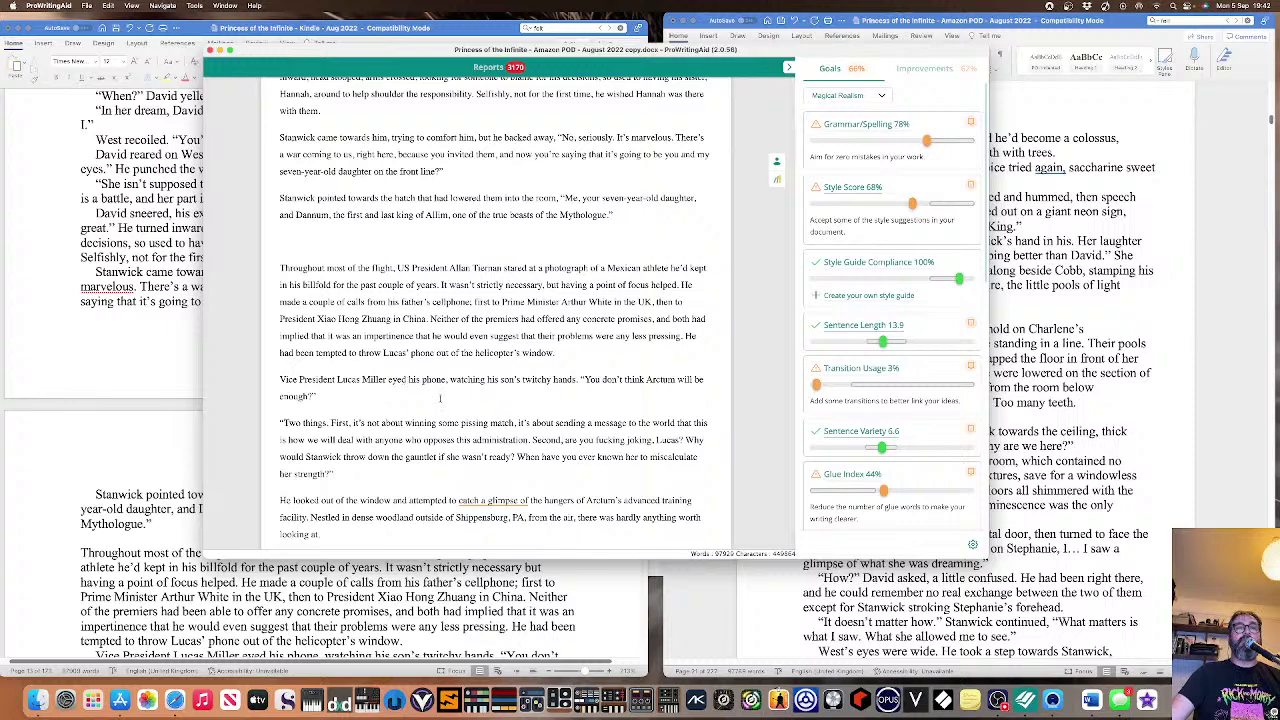
scroll(357, 452, "down", 5)
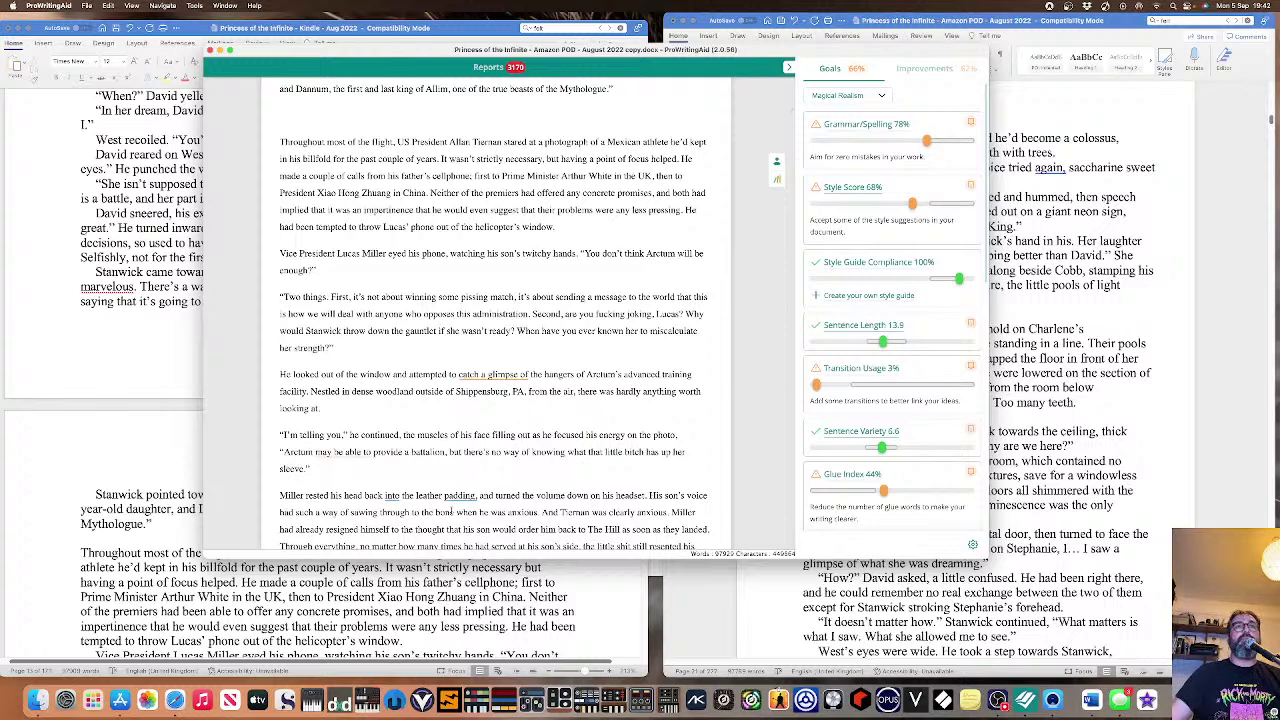
left_click(490, 374)
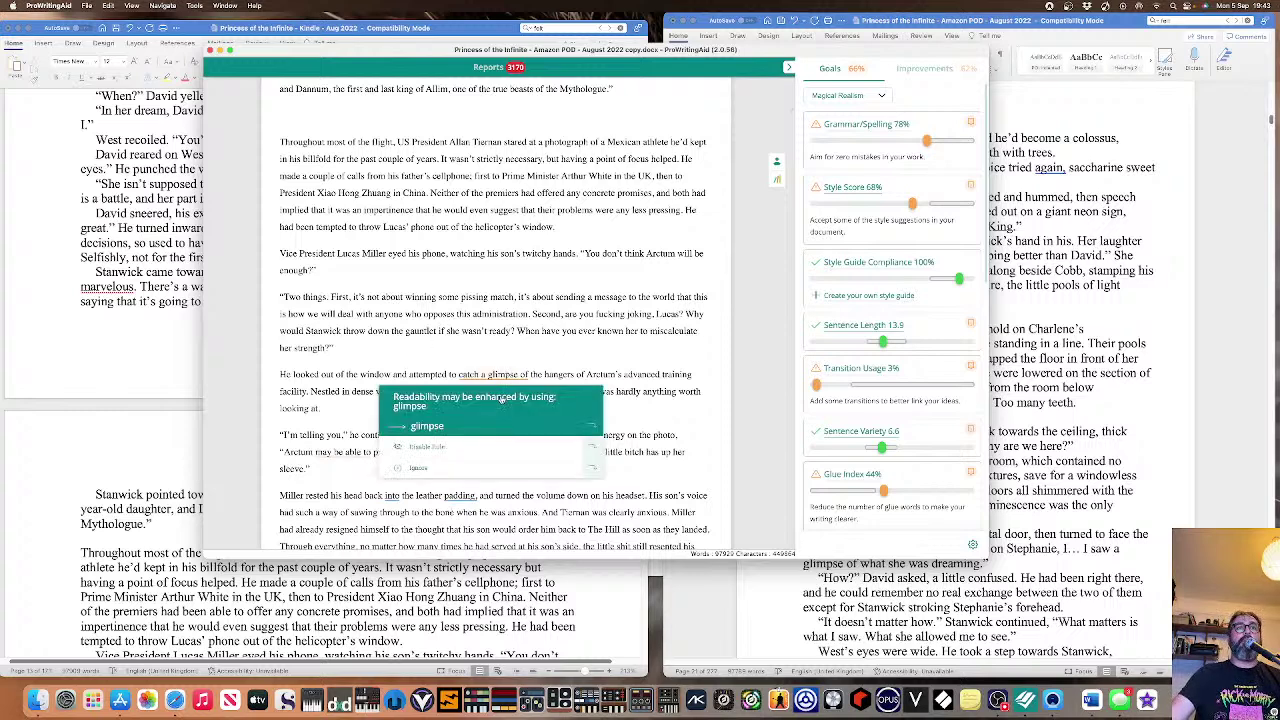
left_click(498, 393)
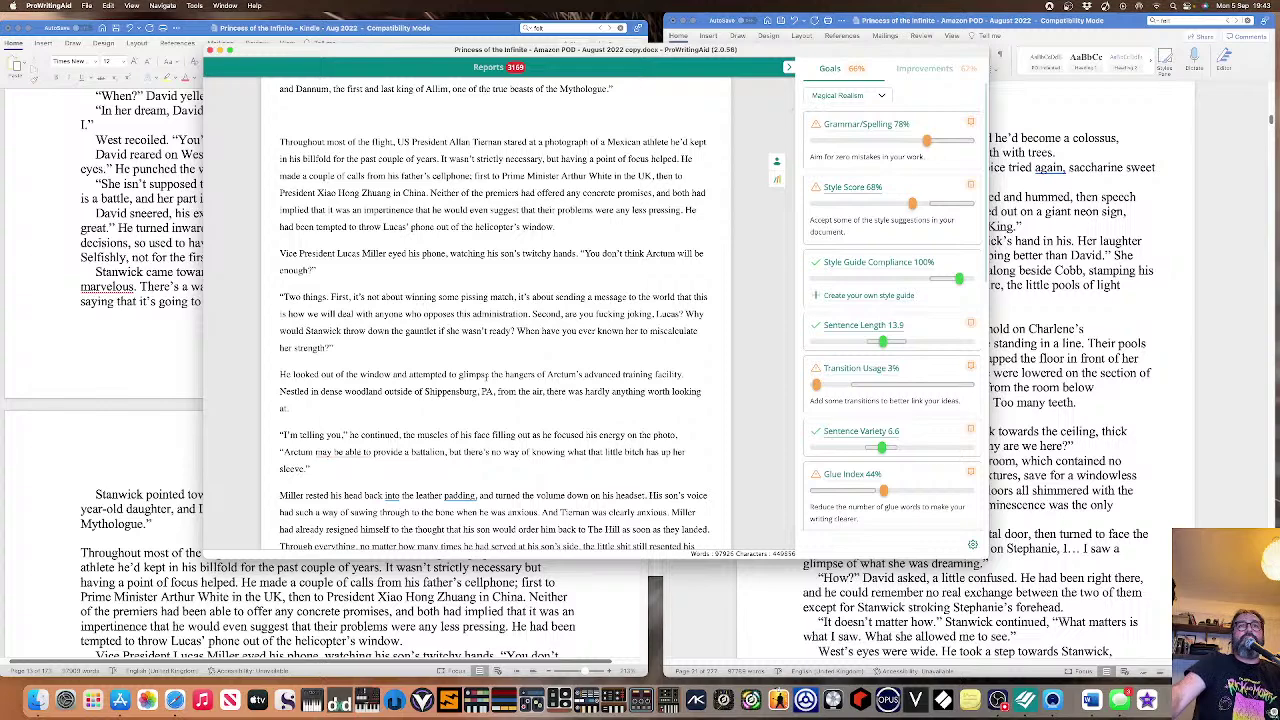
scroll(487, 375, "down", 2)
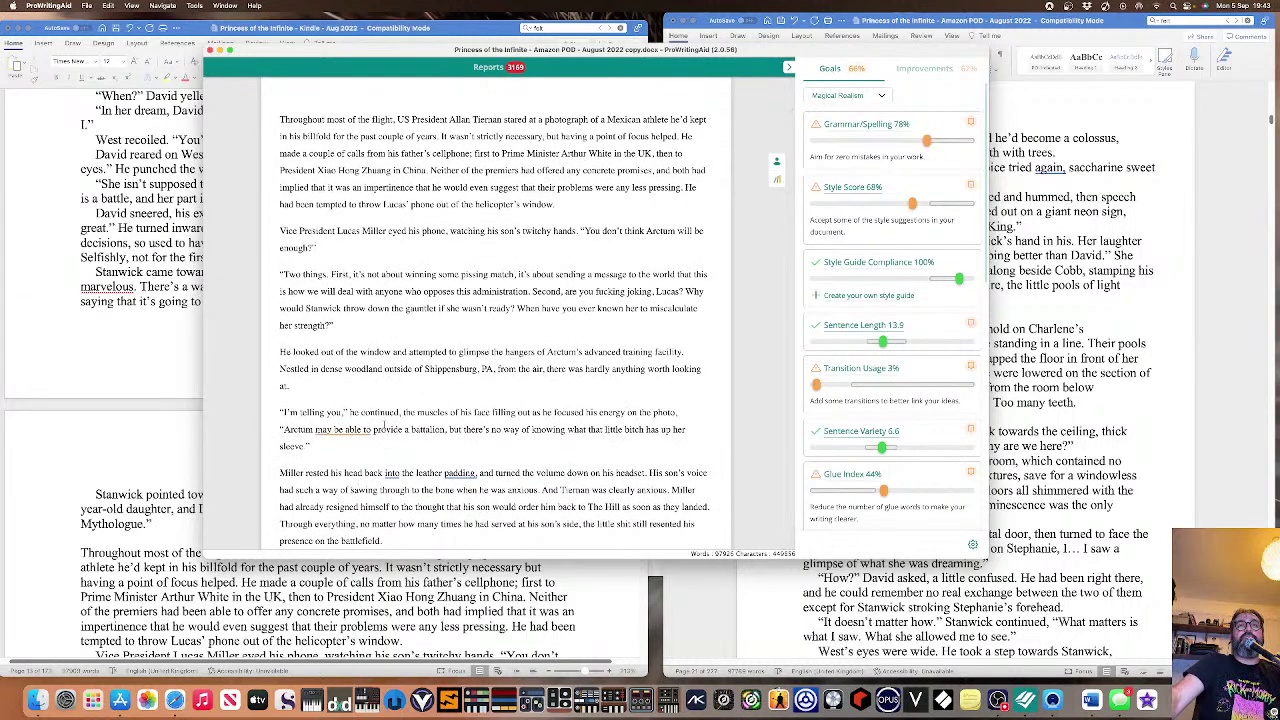
Accept "may" in place of "may be able to" and remove the comma after "leather padding", keeping "into" unchanged.
mouse_move(340, 432)
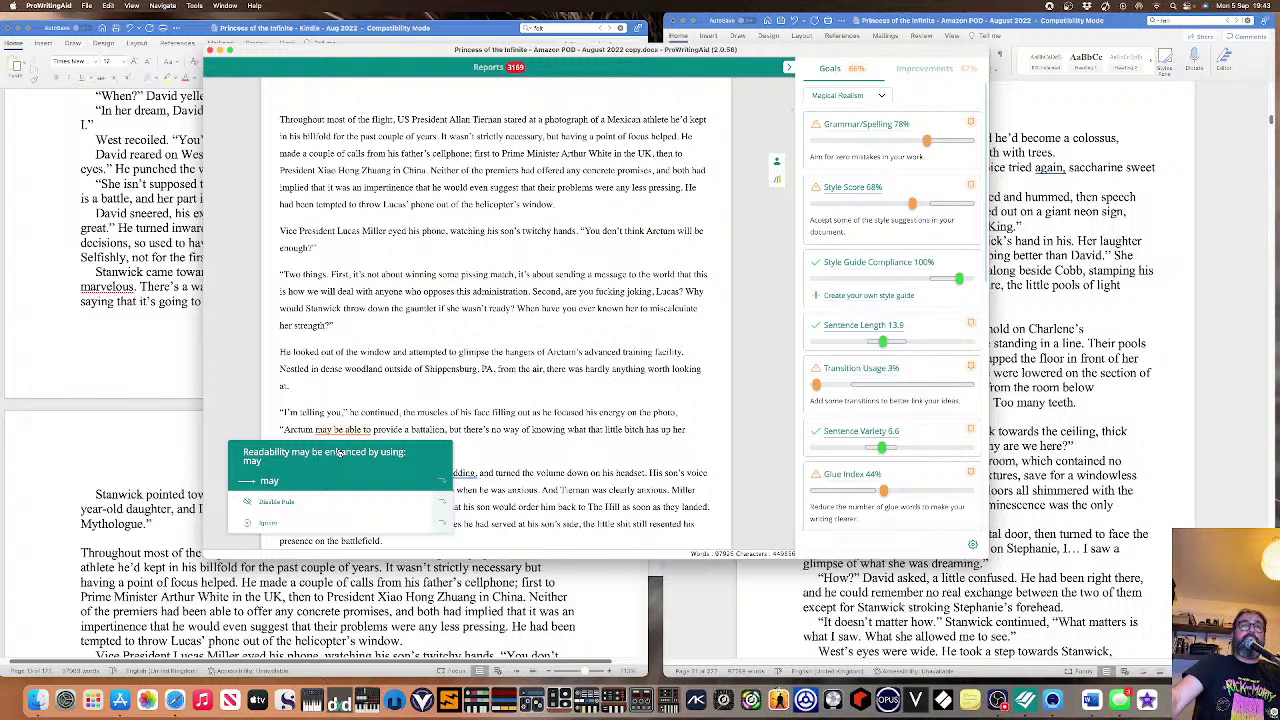
left_click(269, 481)
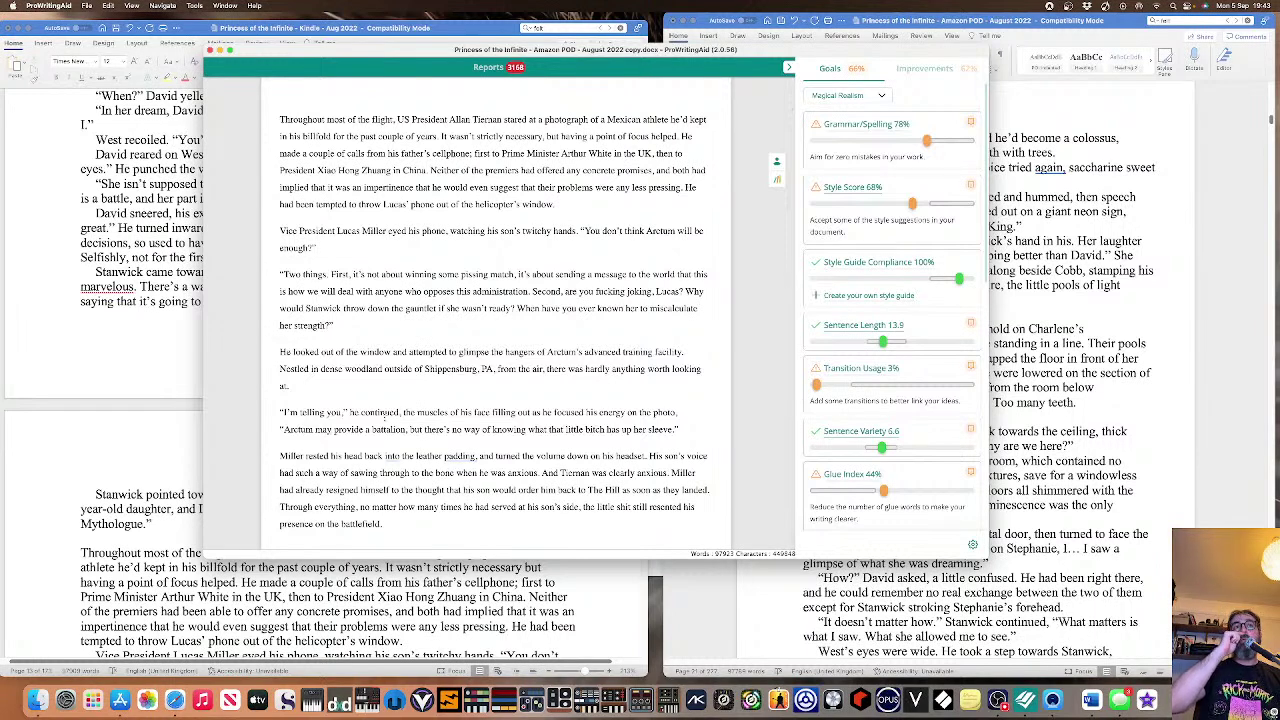
left_click(398, 456)
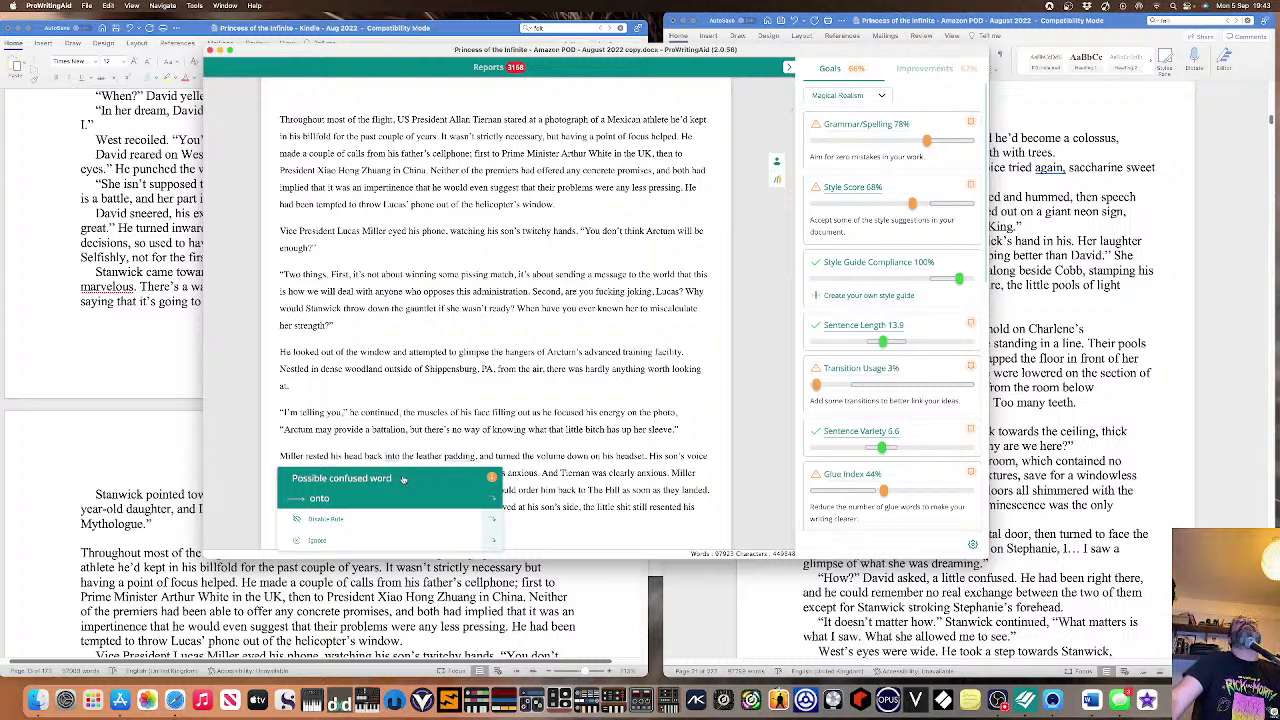
left_click(405, 538)
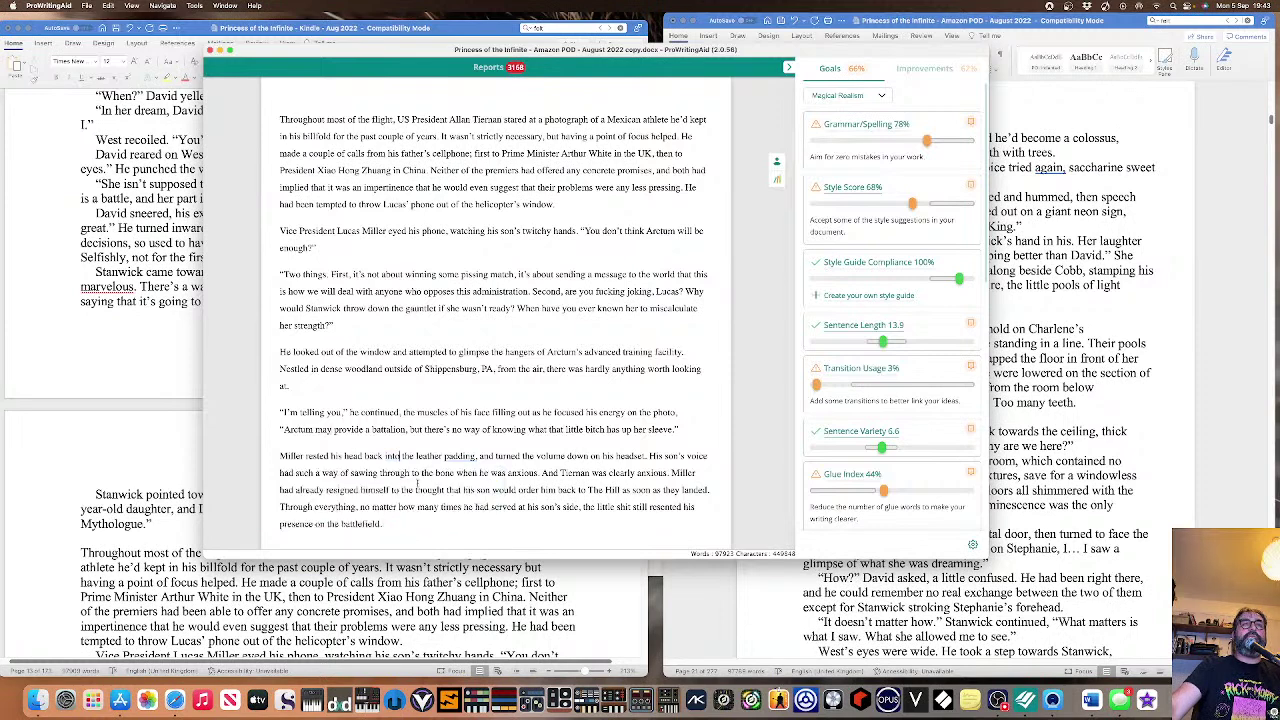
left_click(452, 456)
left_click(450, 402)
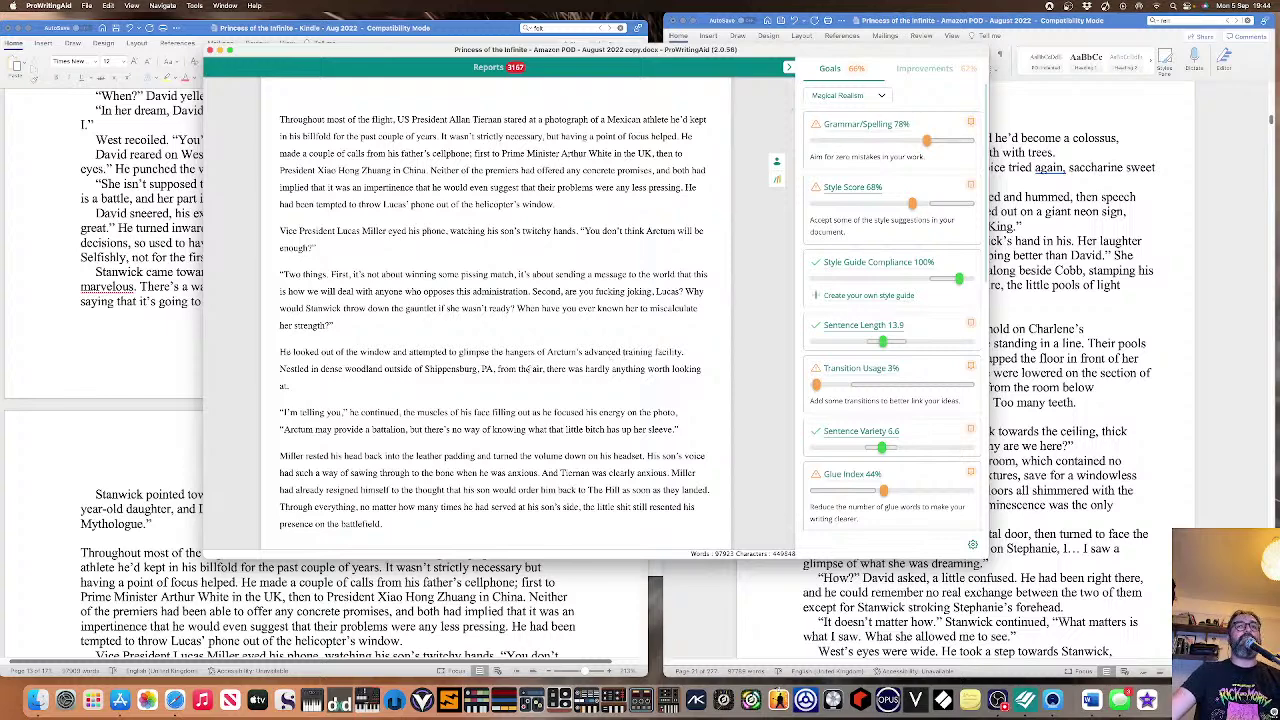
Copy the revised passage from "Throughout most of the flight" to "battlefield" and paste it over the old passage in the Amazon POD Word document.
scroll(524, 370, "down", 2)
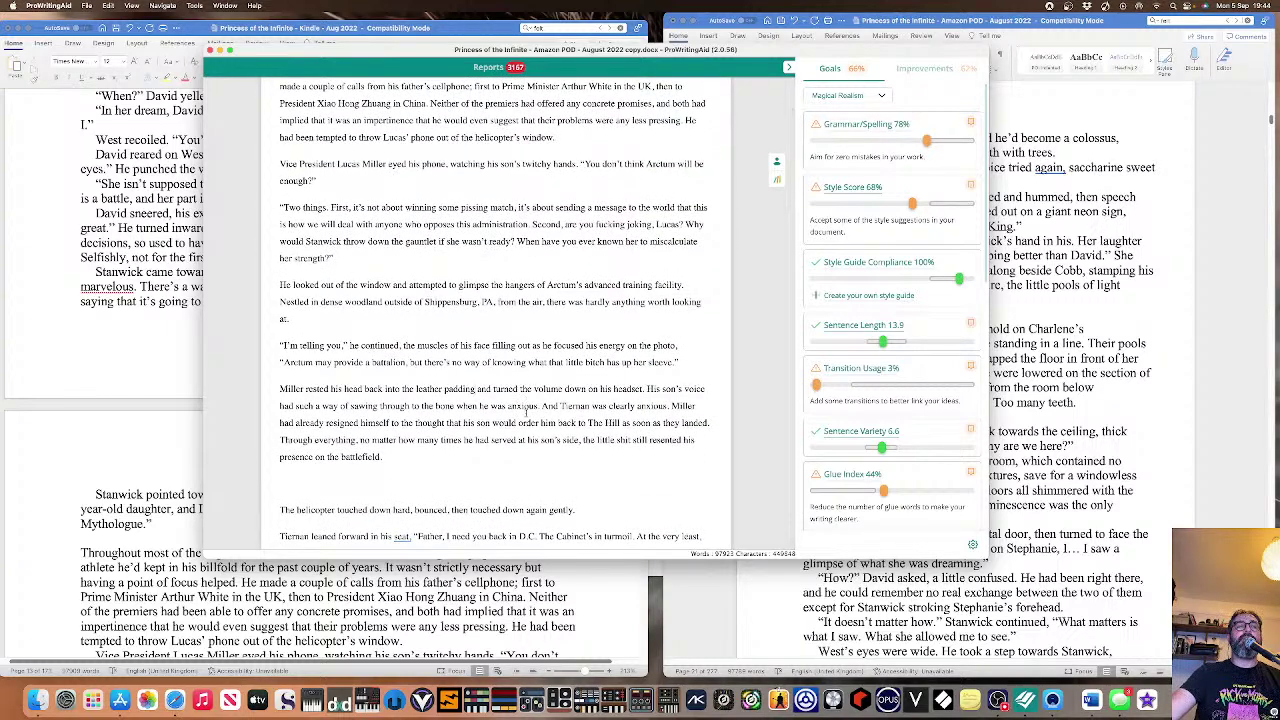
scroll(508, 406, "down", 3)
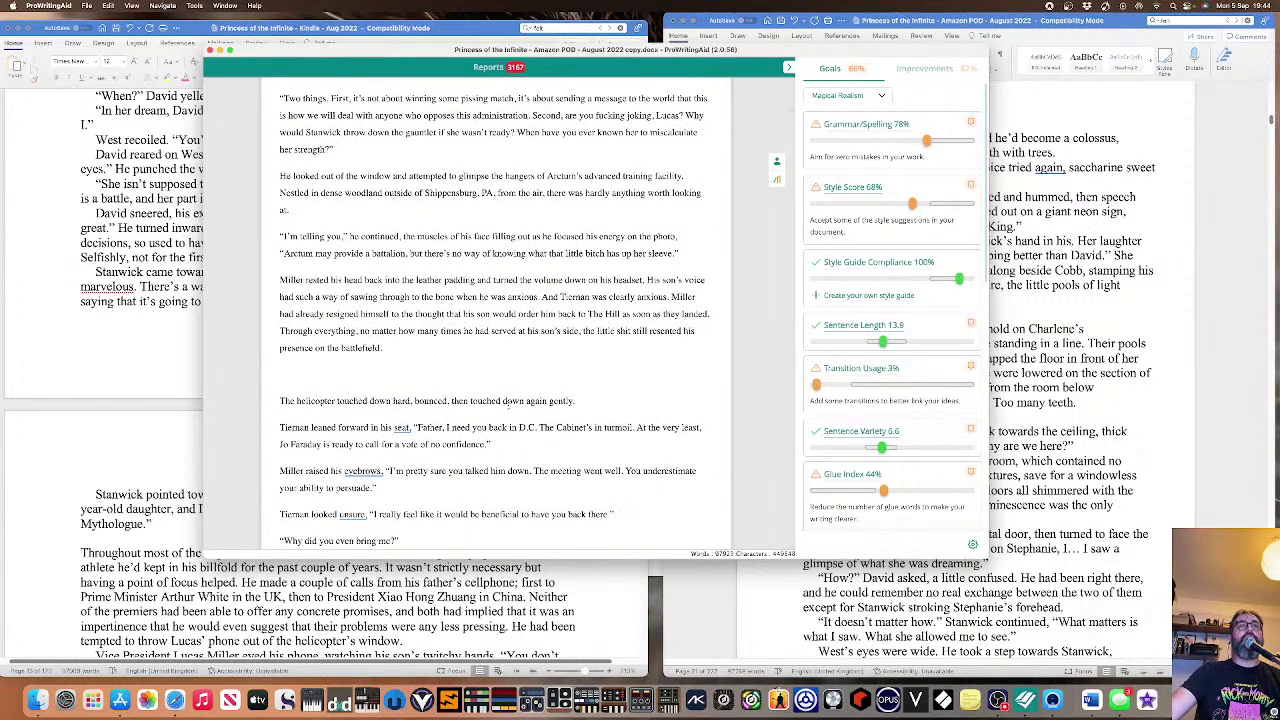
left_click_drag(452, 355, 278, 410)
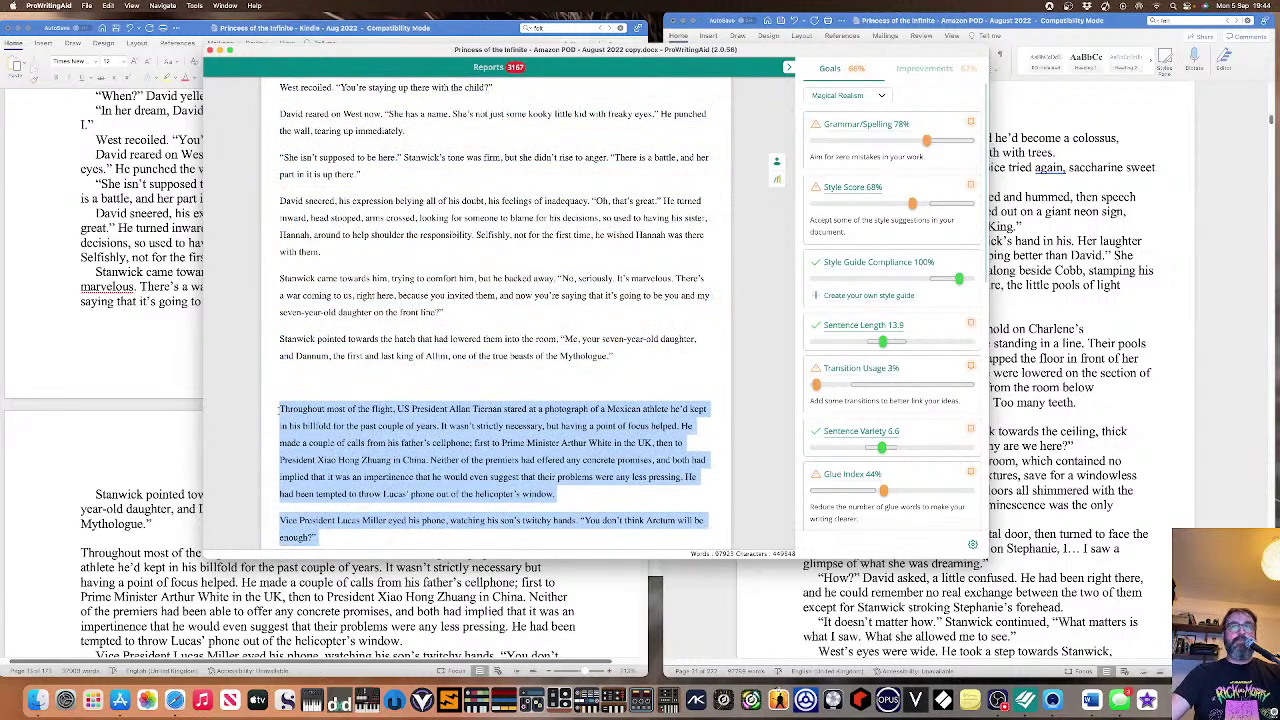
left_click(1022, 437)
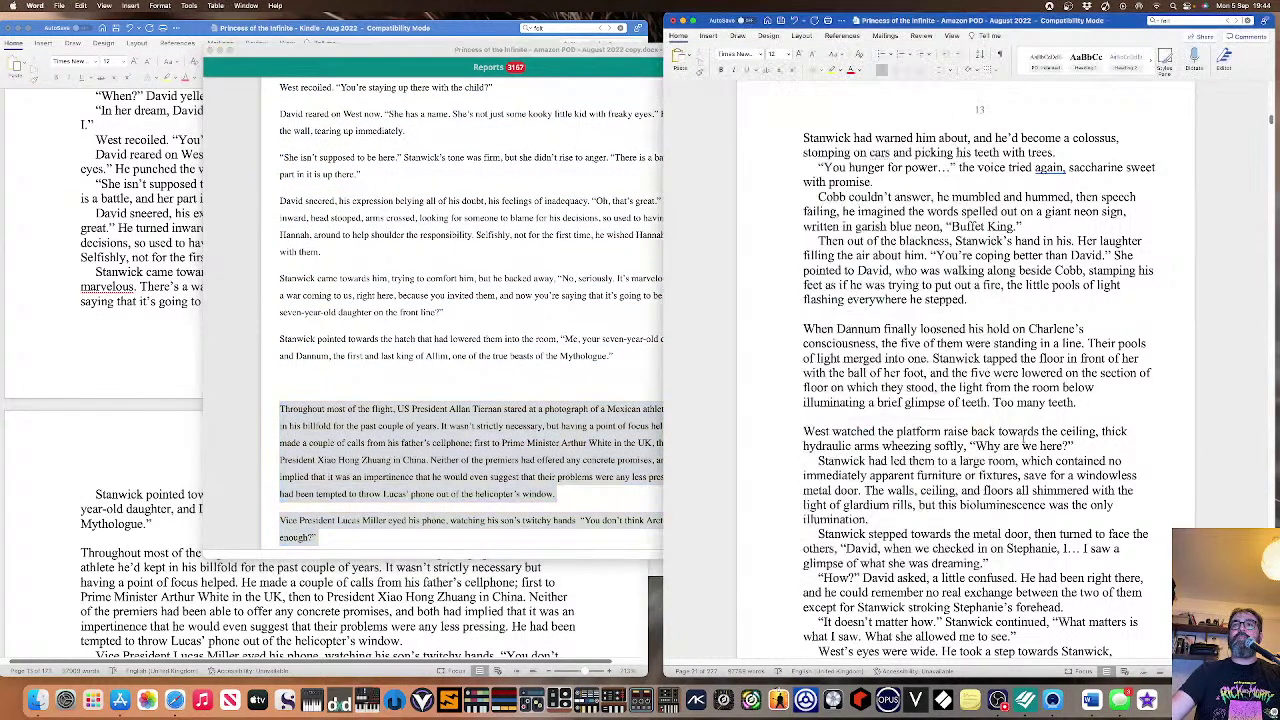
scroll(965, 370, "down", 10)
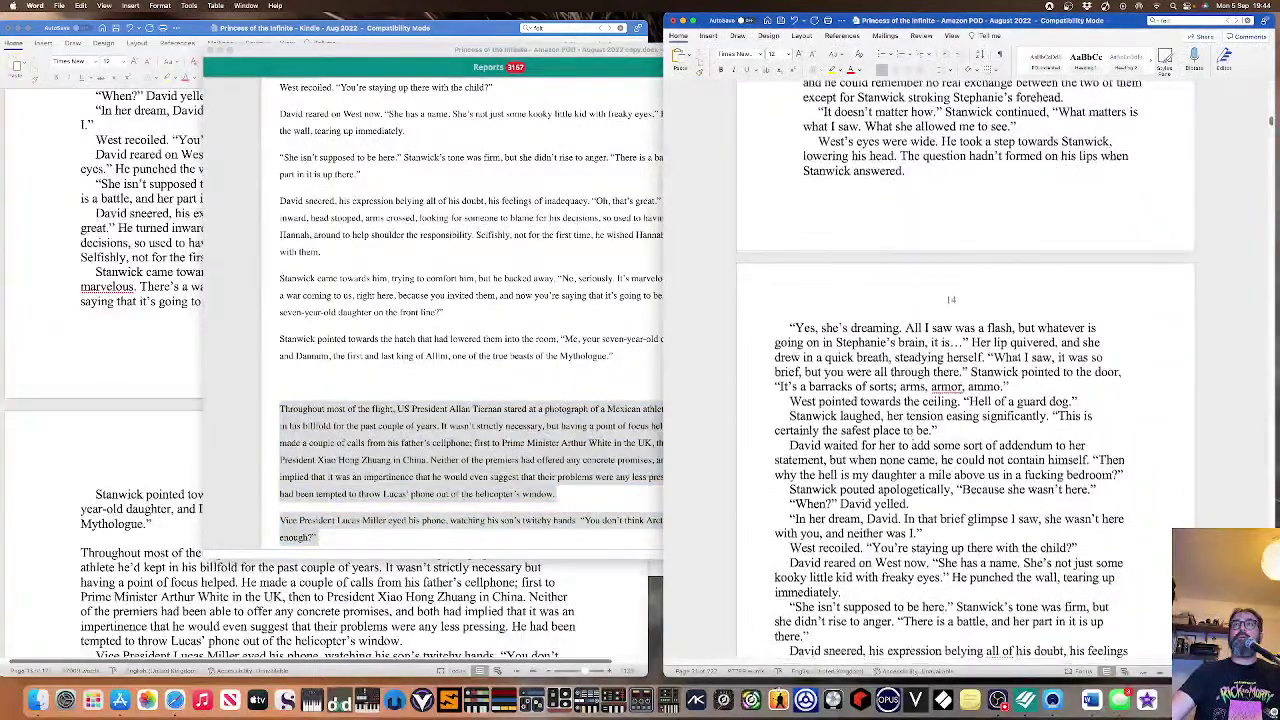
scroll(965, 370, "down", 5)
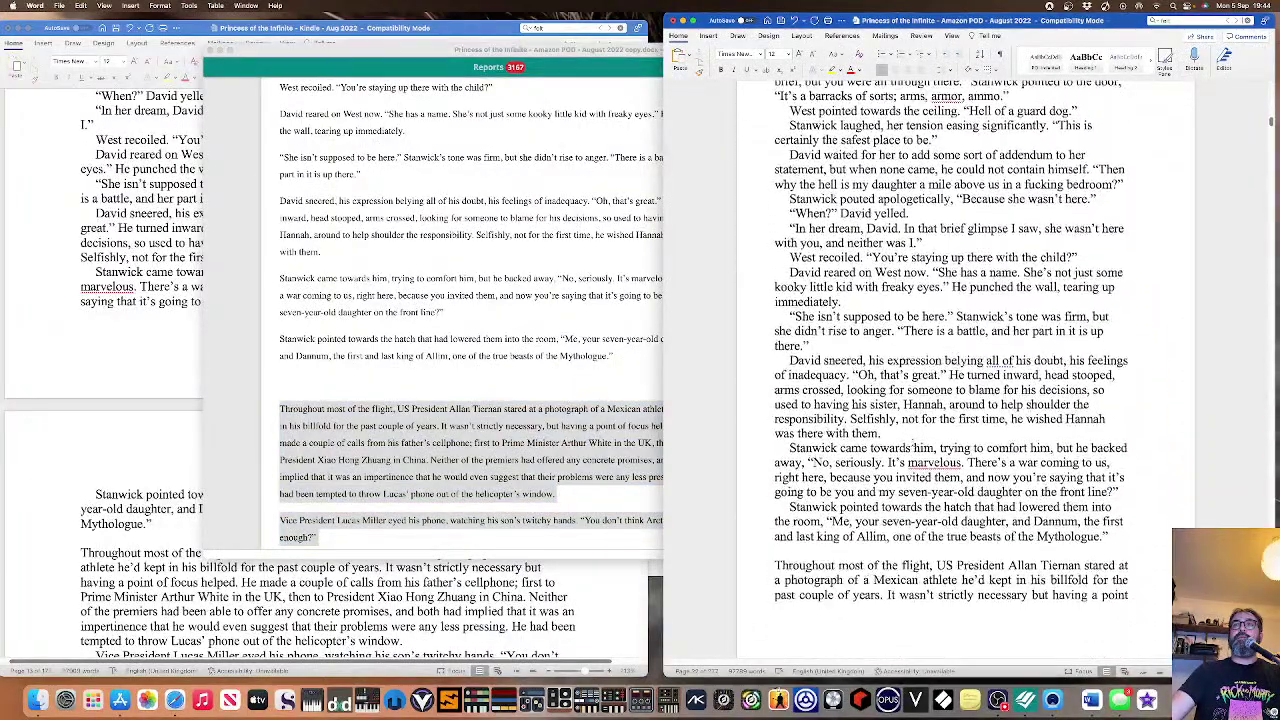
scroll(965, 370, "down", 4)
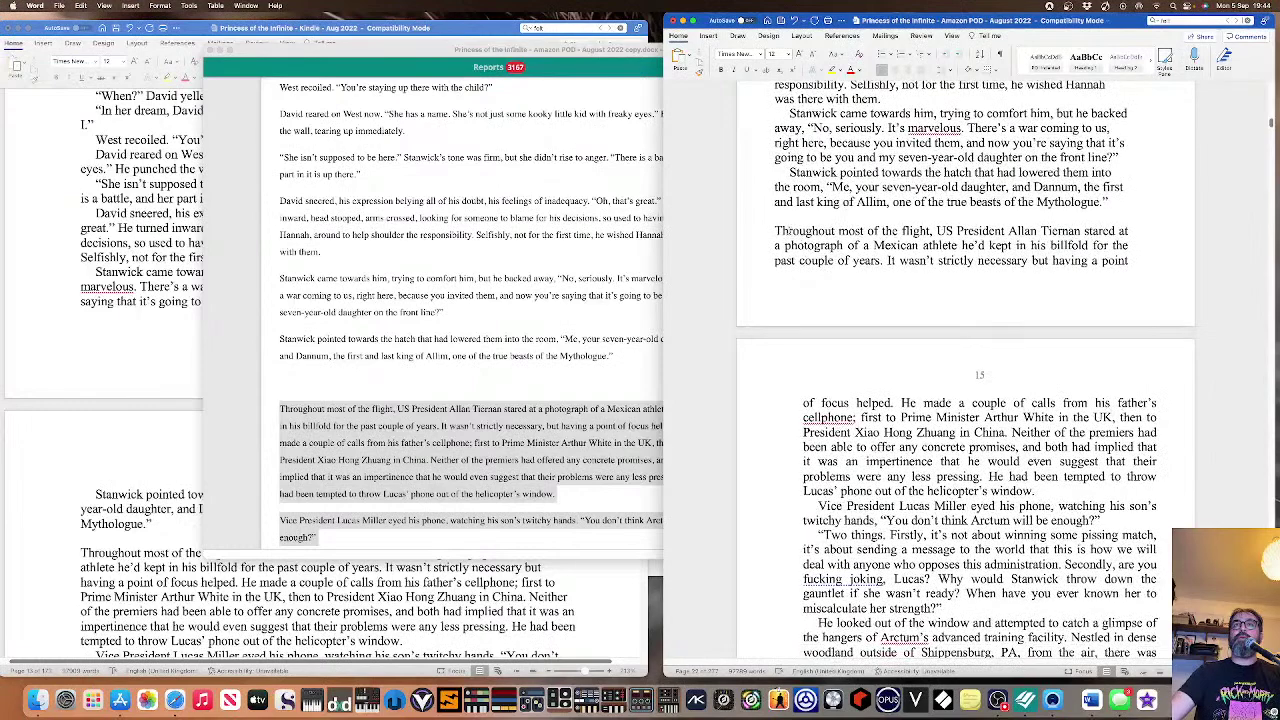
left_click_drag(776, 231, 1140, 522)
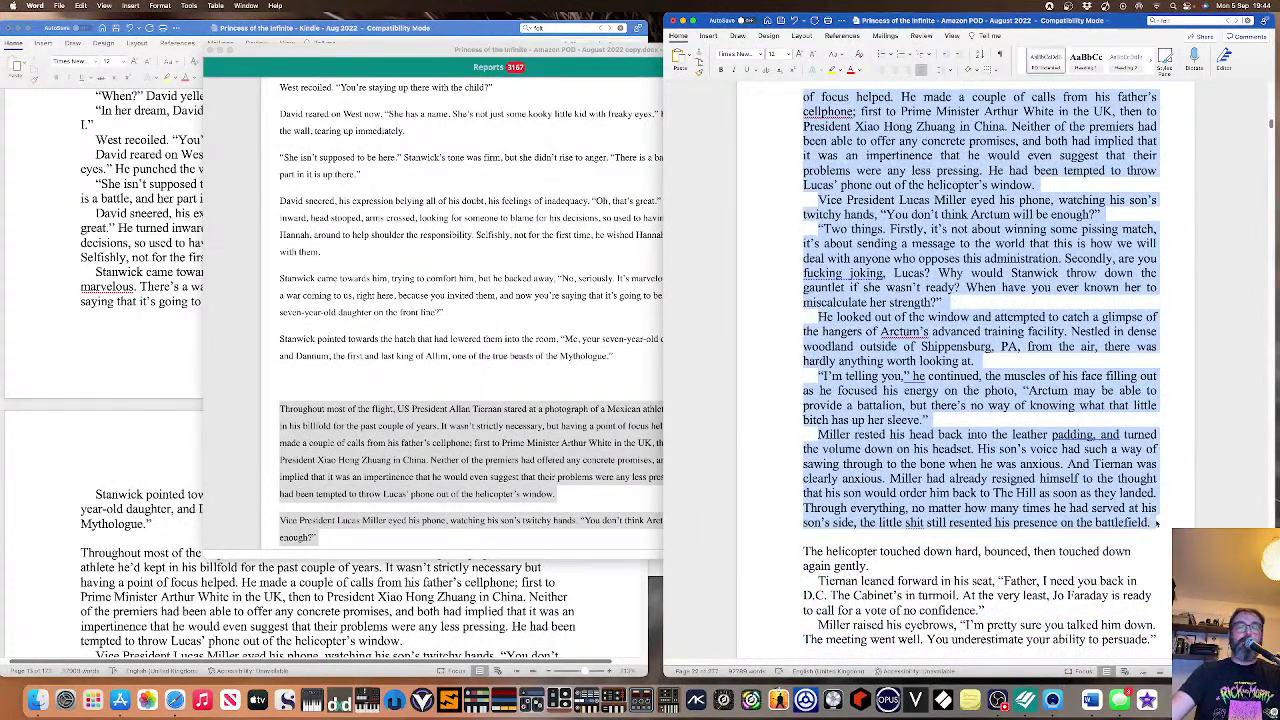
key("super+v")
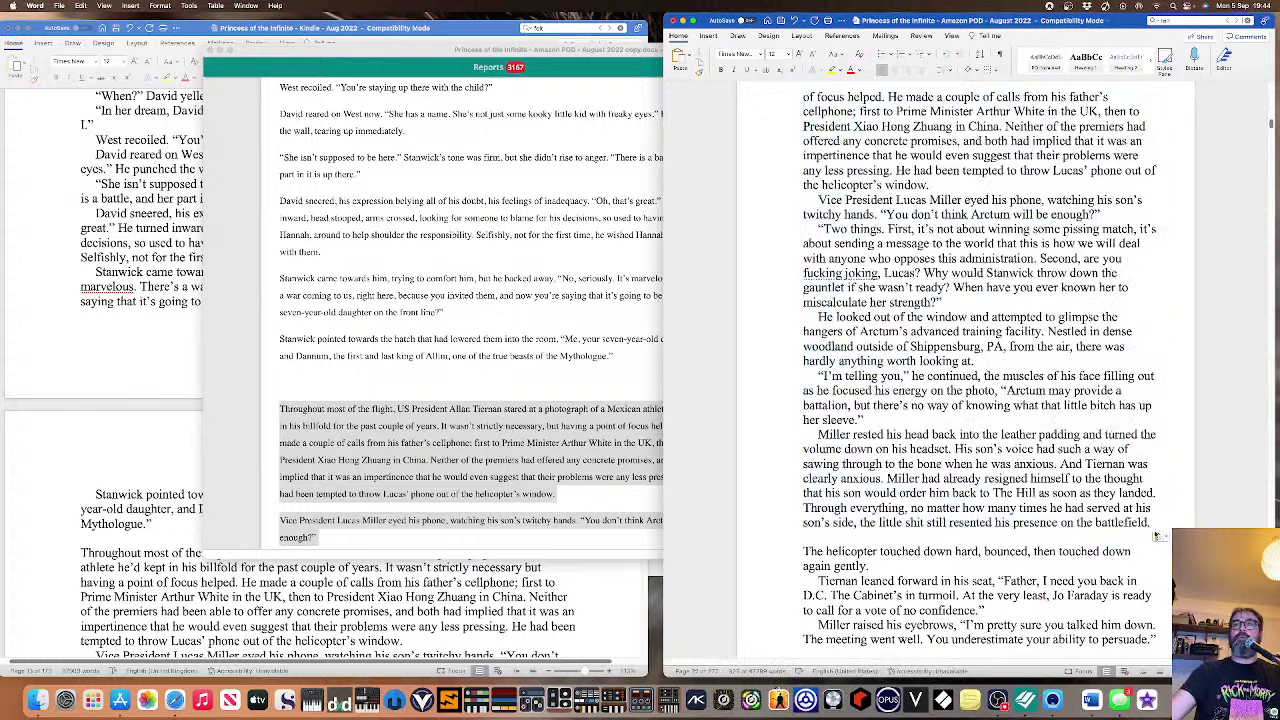
Justify the pasted passage and remove the first-line indent from its opening paragraph, "Throughout most of the flight".
left_click_drag(1150, 522, 800, 78)
left_click_drag(798, 126, 790, 213)
key("super+c")
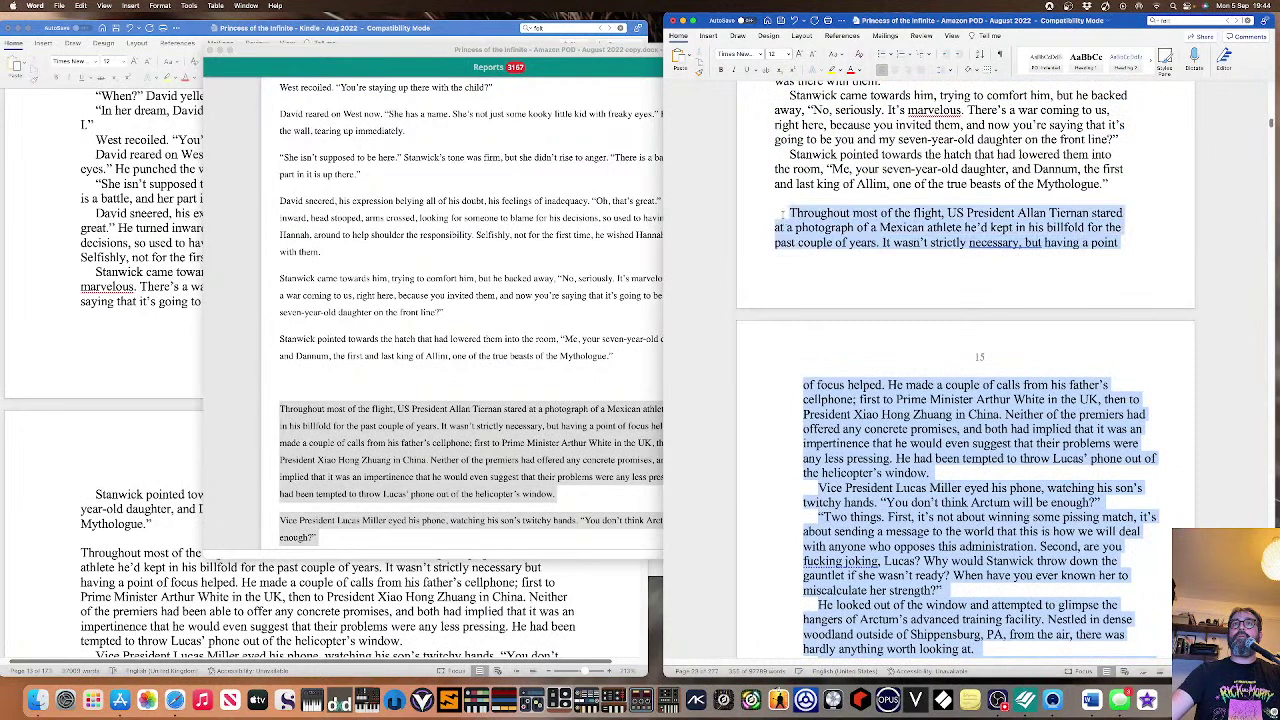
left_click(1044, 58)
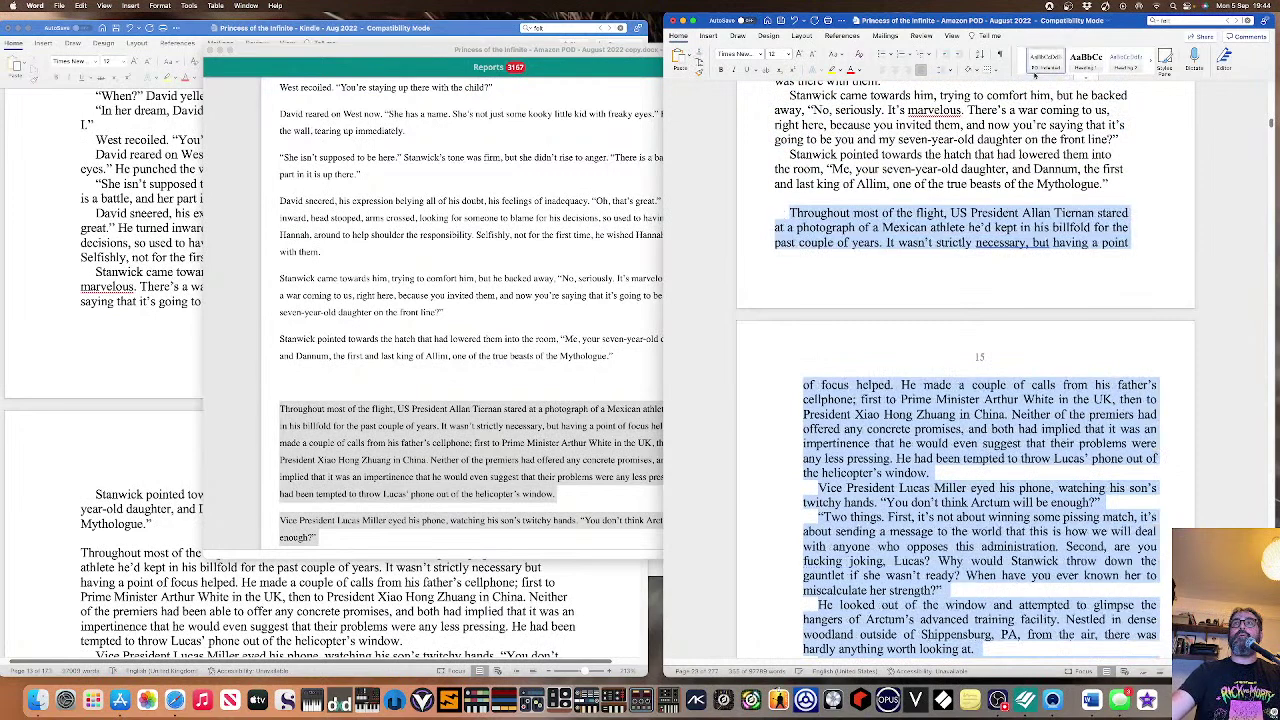
left_click(787, 212)
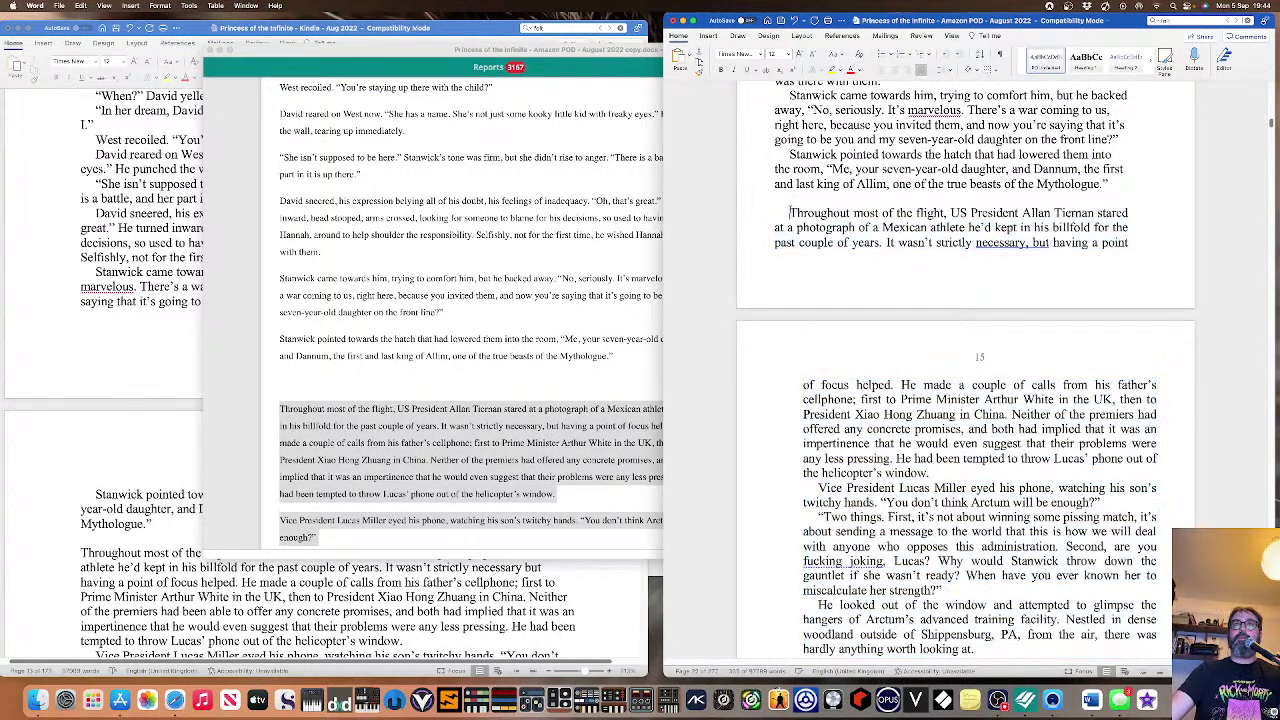
key("BackSpace")
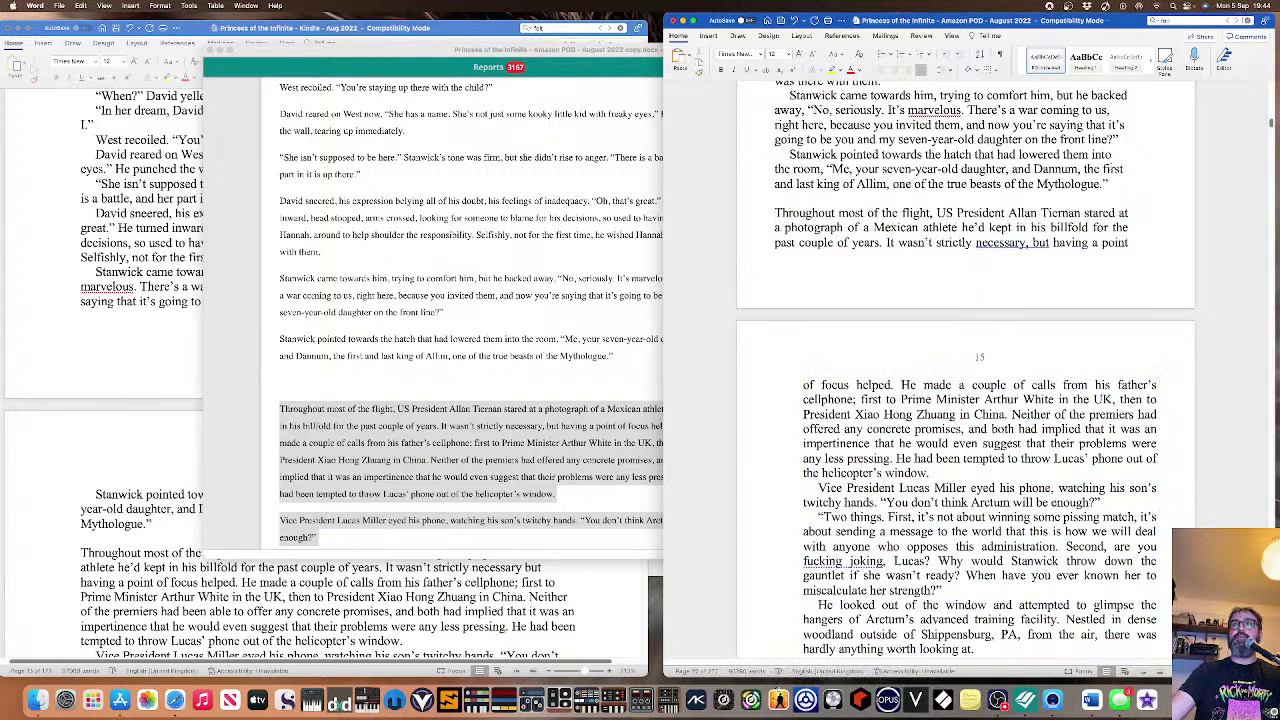
Justify the preceding text back to "The words were dry and coarse" and remove the first-line indents from the section openings "Cobb heard the voice" and "When Dannum finally loosened".
left_click_drag(1112, 184, 777, 485)
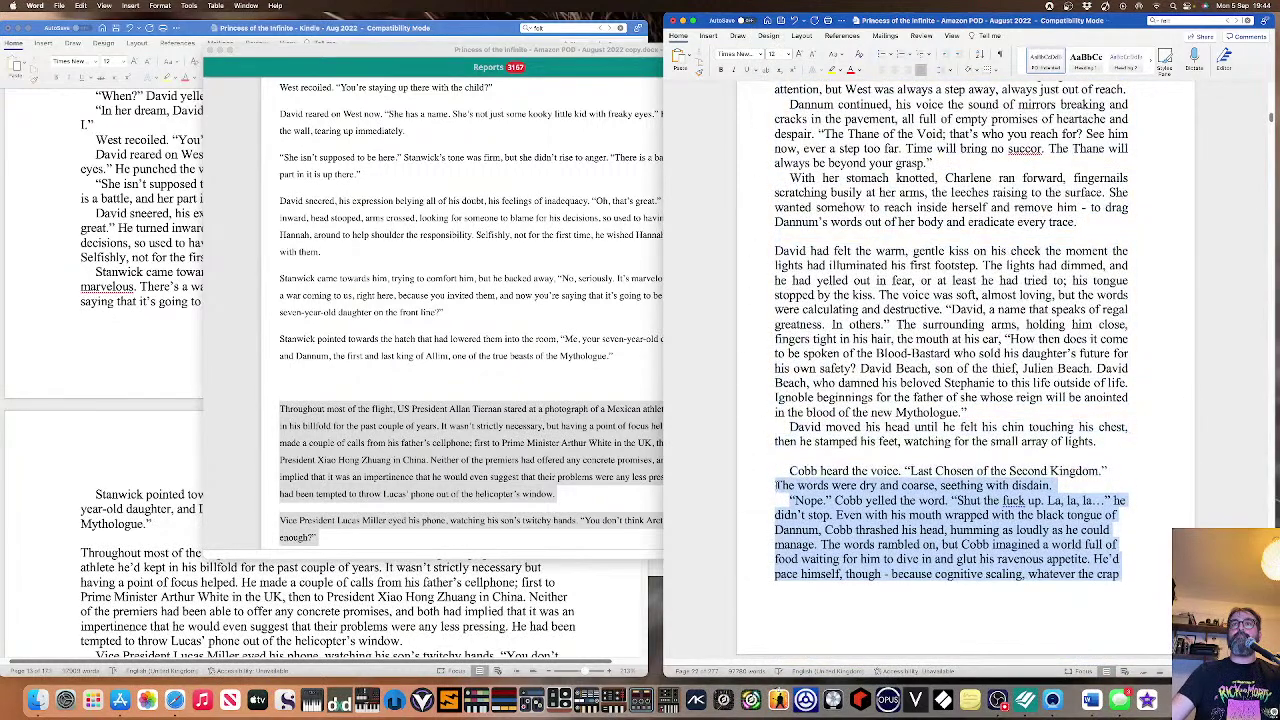
key("super+j")
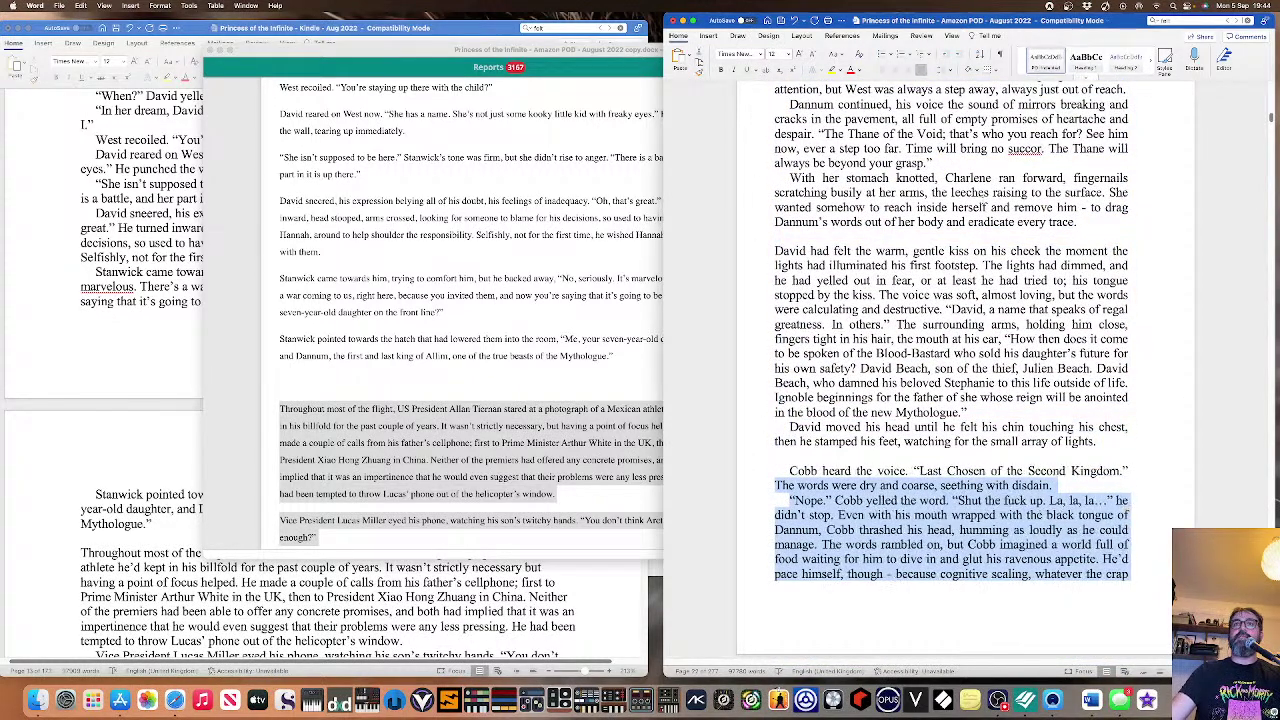
left_click(800, 466)
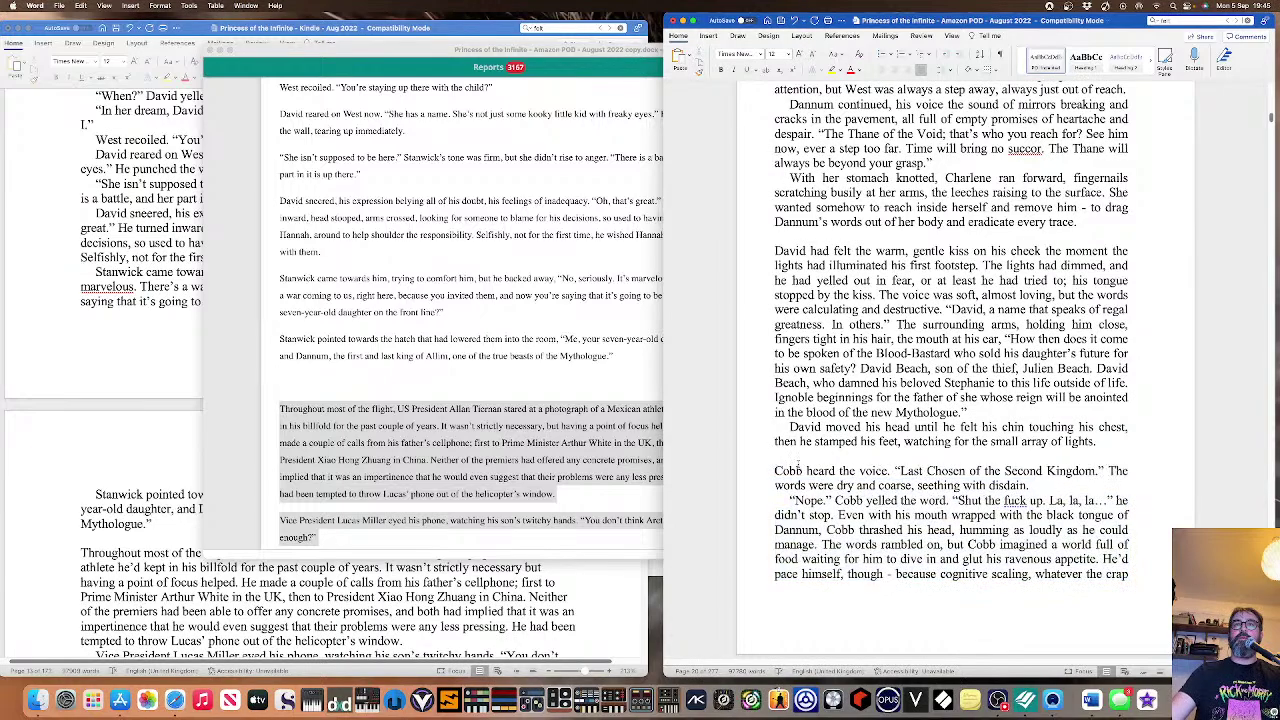
scroll(800, 466, "down", 8)
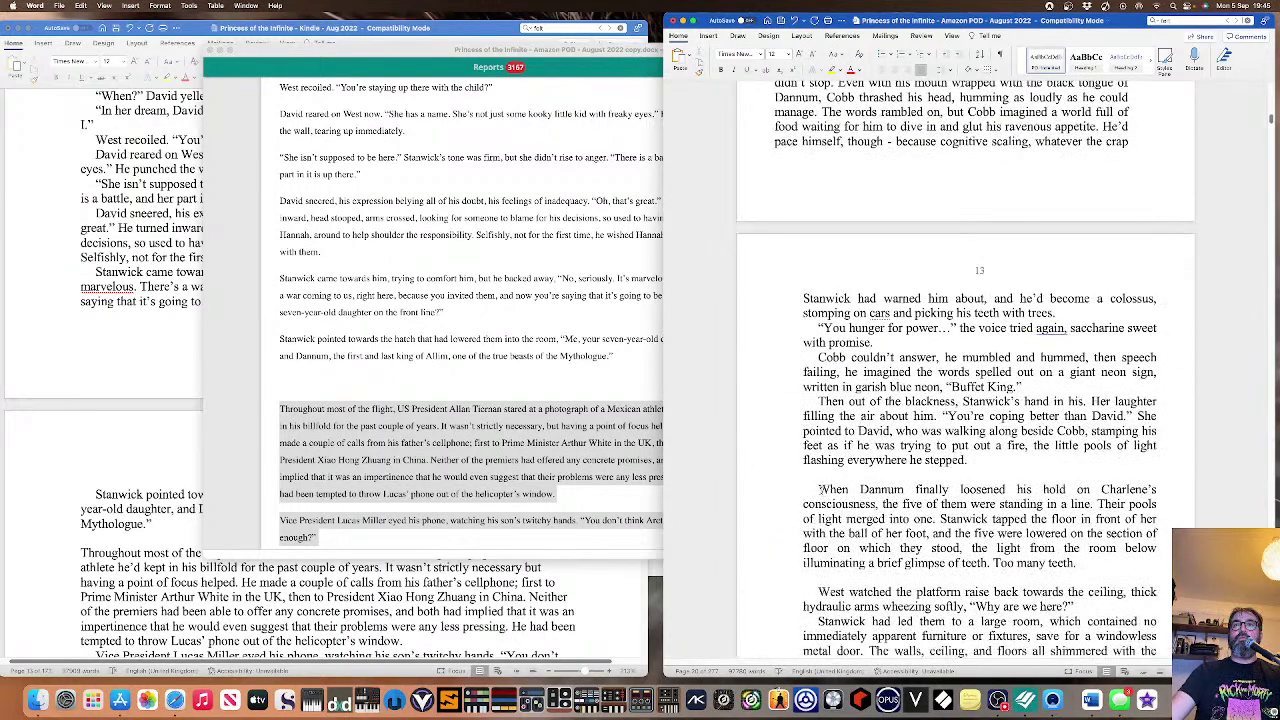
scroll(818, 488, "down", 4)
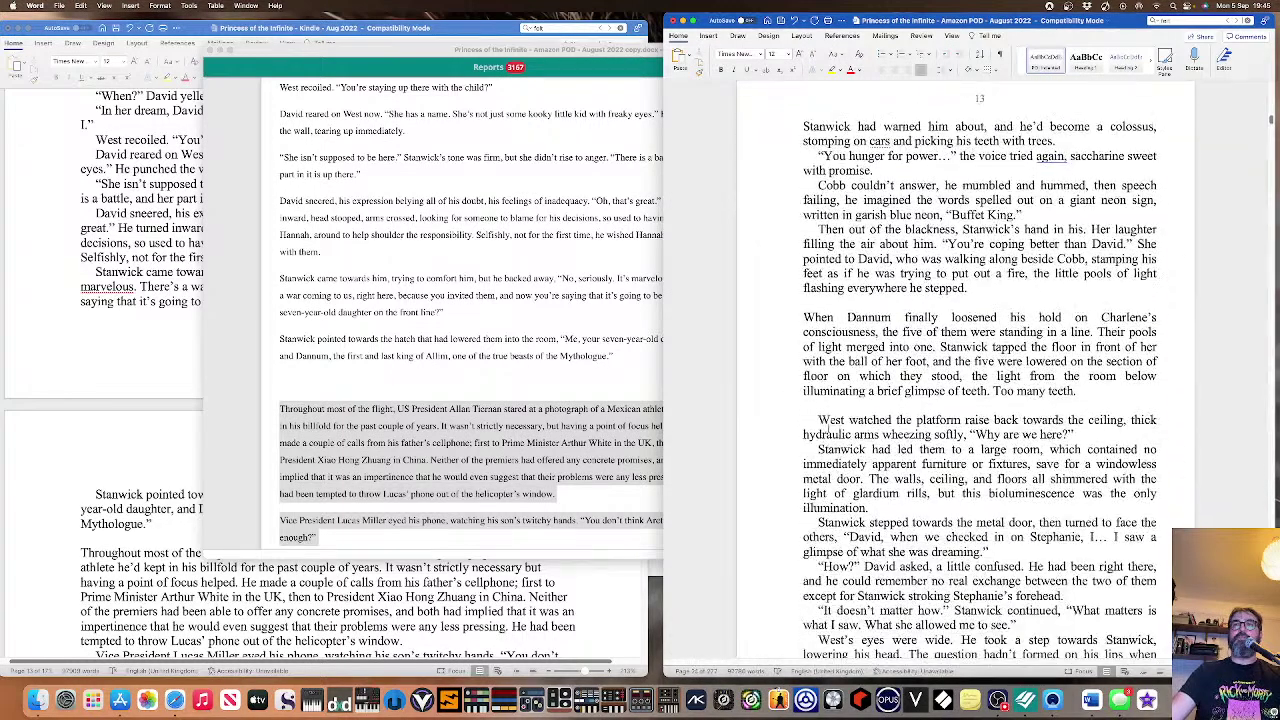
scroll(833, 432, "down", 10)
scroll(880, 463, "down", 20)
scroll(672, 528, "down", 7)
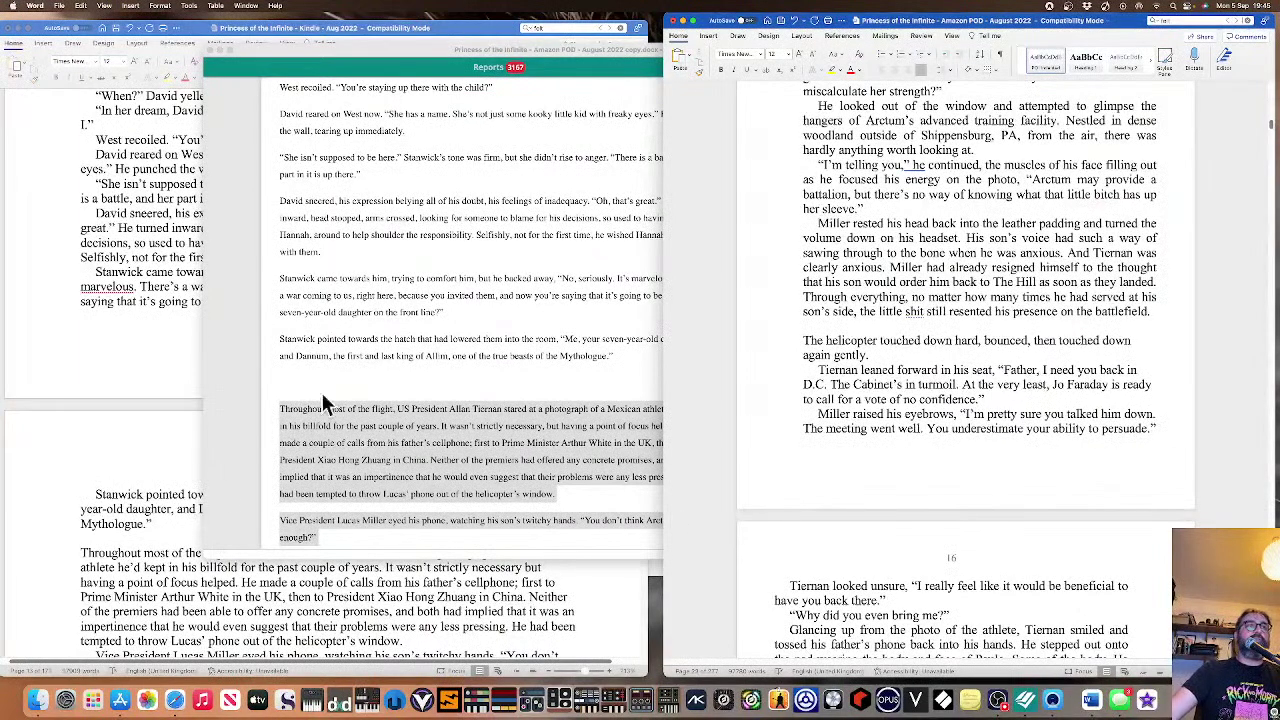
Replace the passage from "Throughout most of the flight" to "battlefield" in the Kindle document with the revised text, using indented paragraphs without spacing between them.
left_click(136, 472)
scroll(40, 342, "down", 6)
scroll(40, 342, "down", 1)
left_click_drag(81, 232, 258, 582)
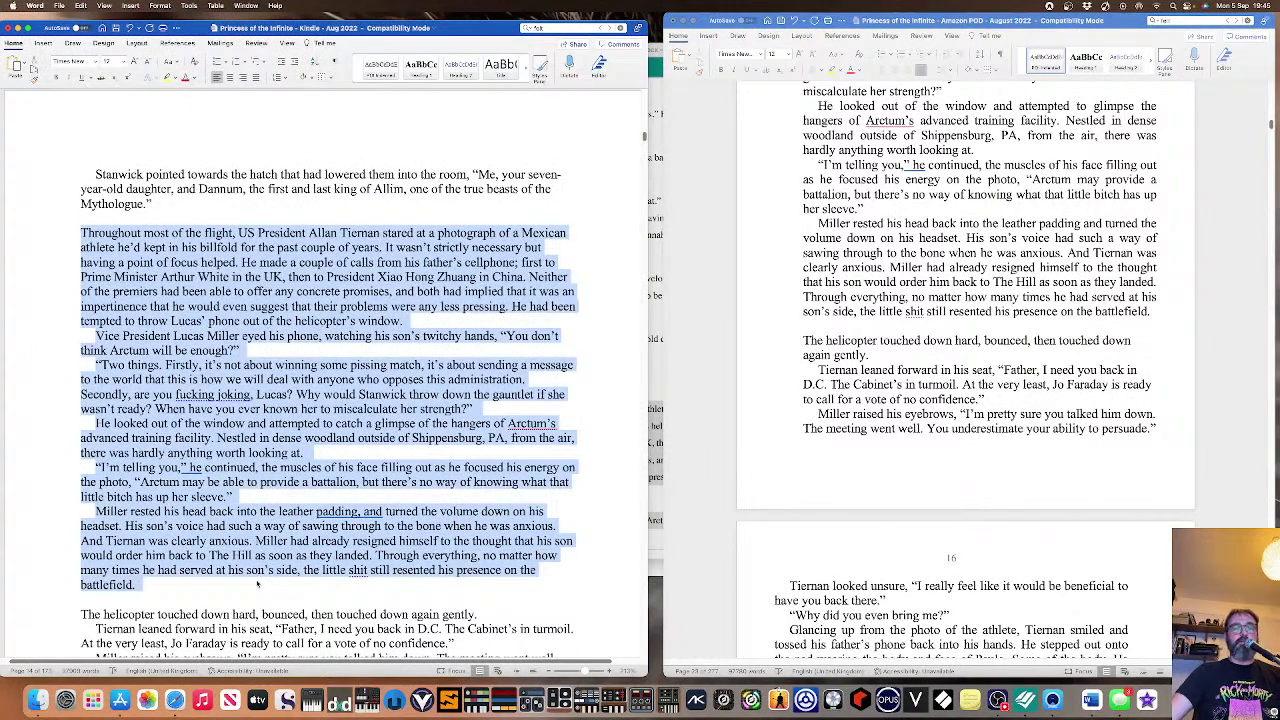
key("super+v")
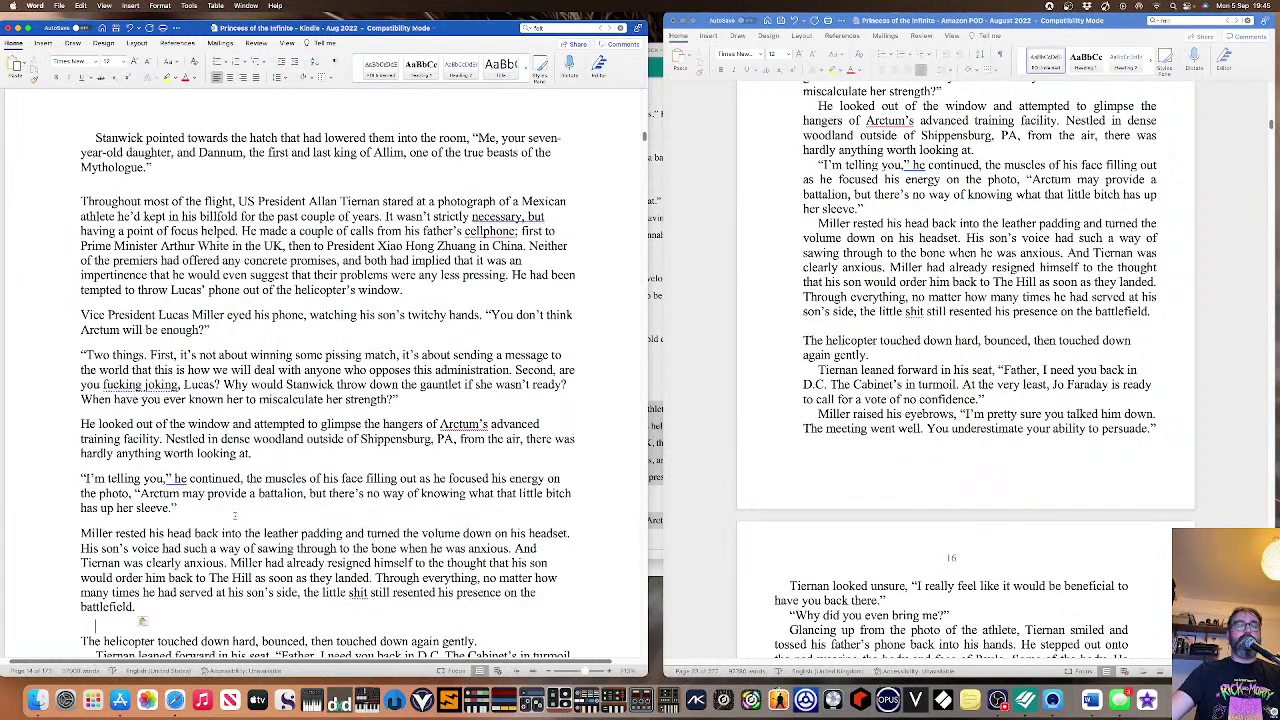
key("super+z")
key("super+y")
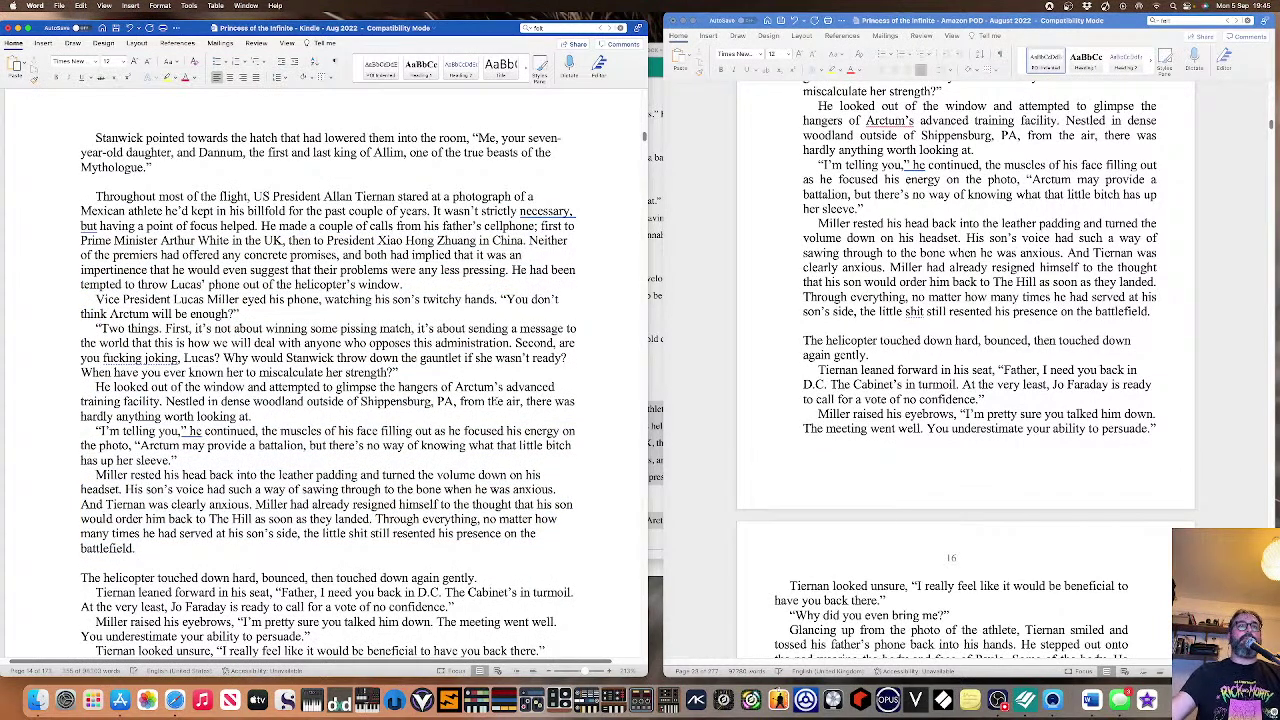
Switch to ProWritingAid and correct the comma splices after "seat", "eyebrows" and "unsure" to full stops in the helicopter landing scene.
left_click(656, 302)
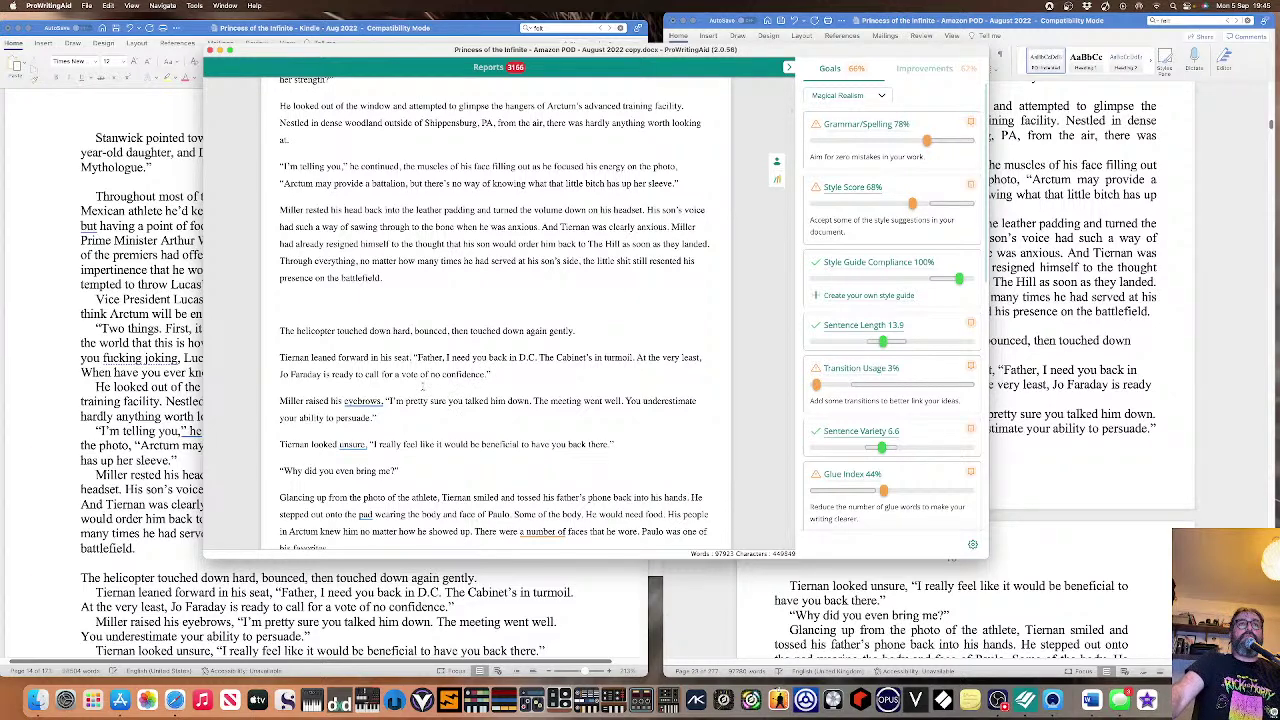
left_click(365, 445)
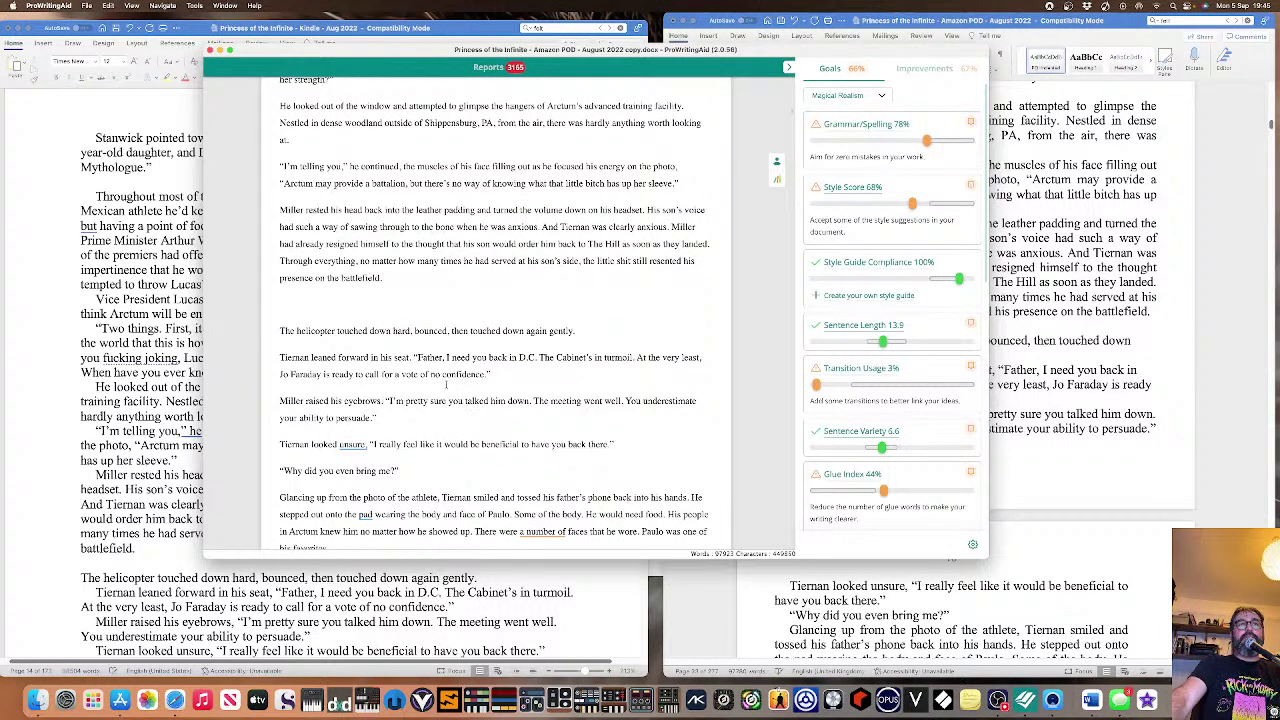
left_click(347, 444)
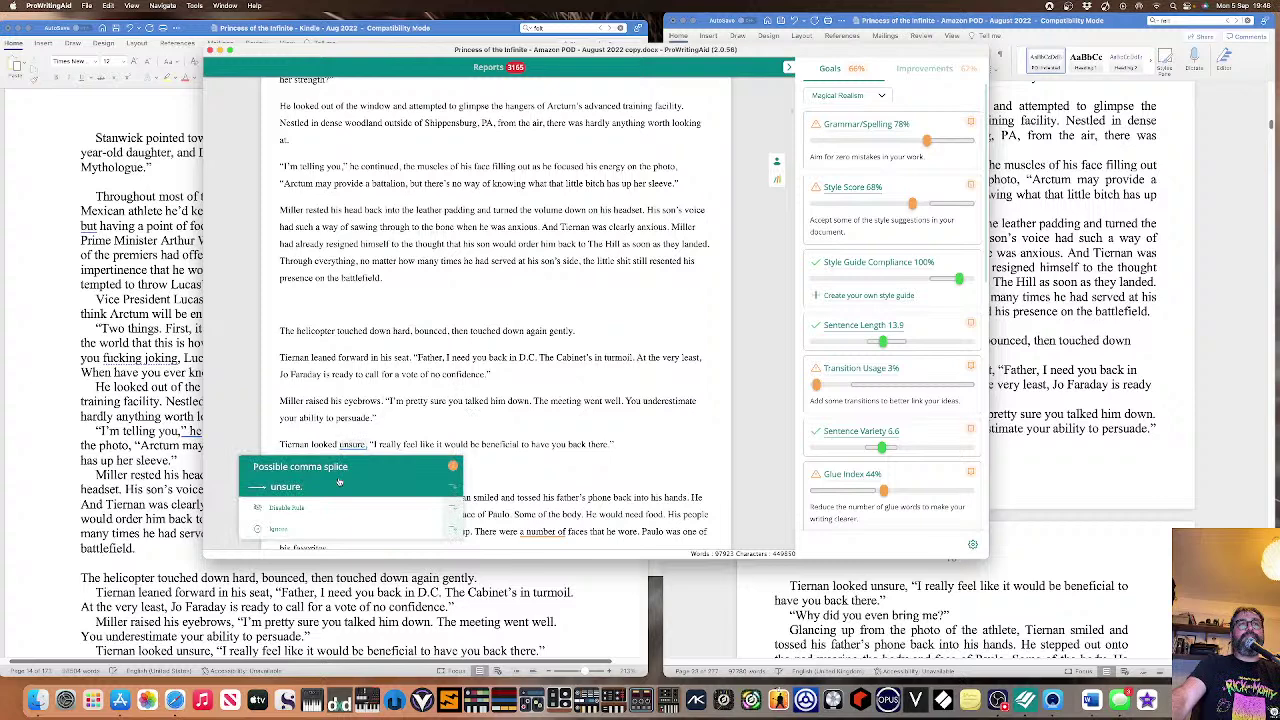
left_click(300, 529)
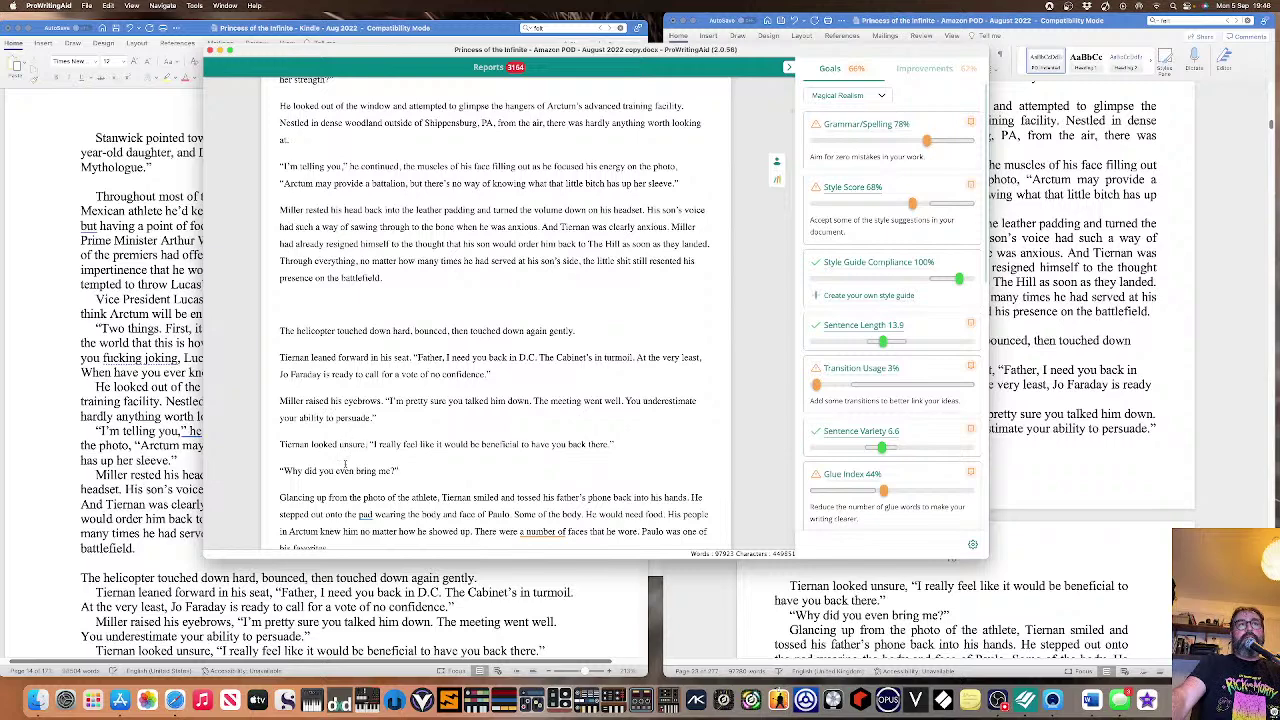
Accept the comma after "pad" and "several" in place of "a number of" in the paragraph beginning "Glancing up from the photo".
scroll(344, 450, "down", 3)
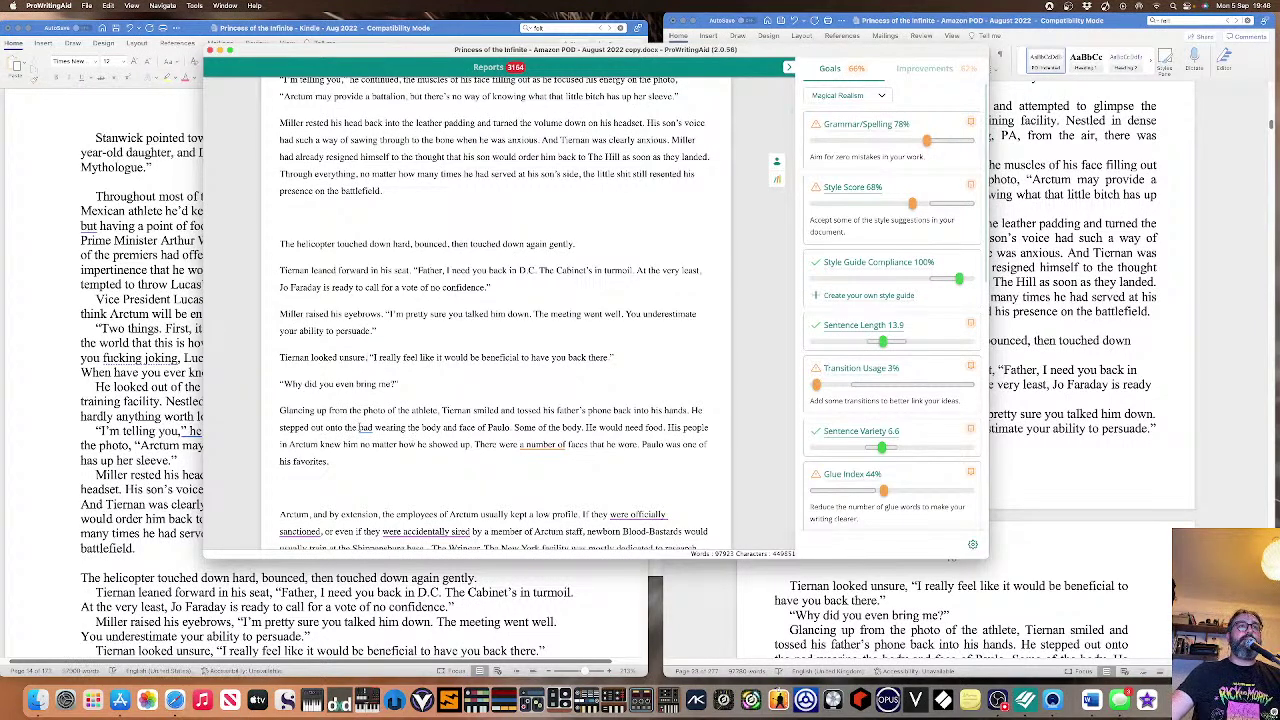
mouse_move(363, 428)
left_click(291, 478)
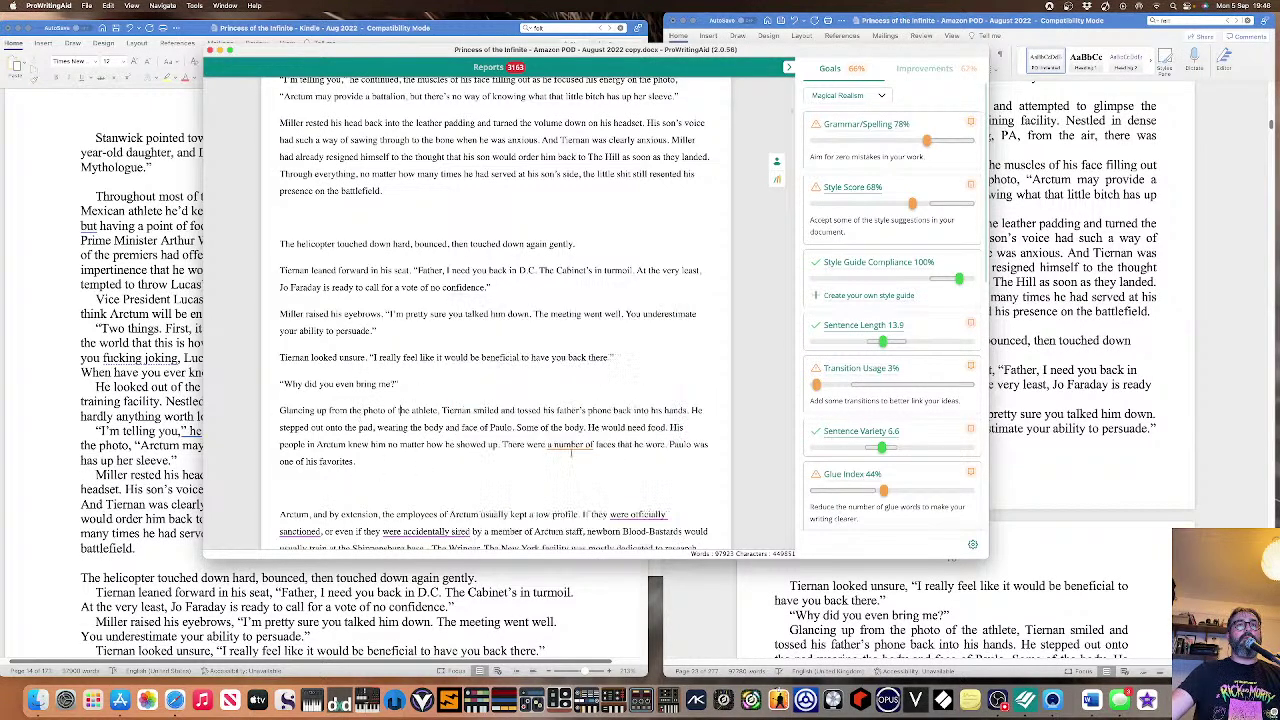
mouse_move(575, 443)
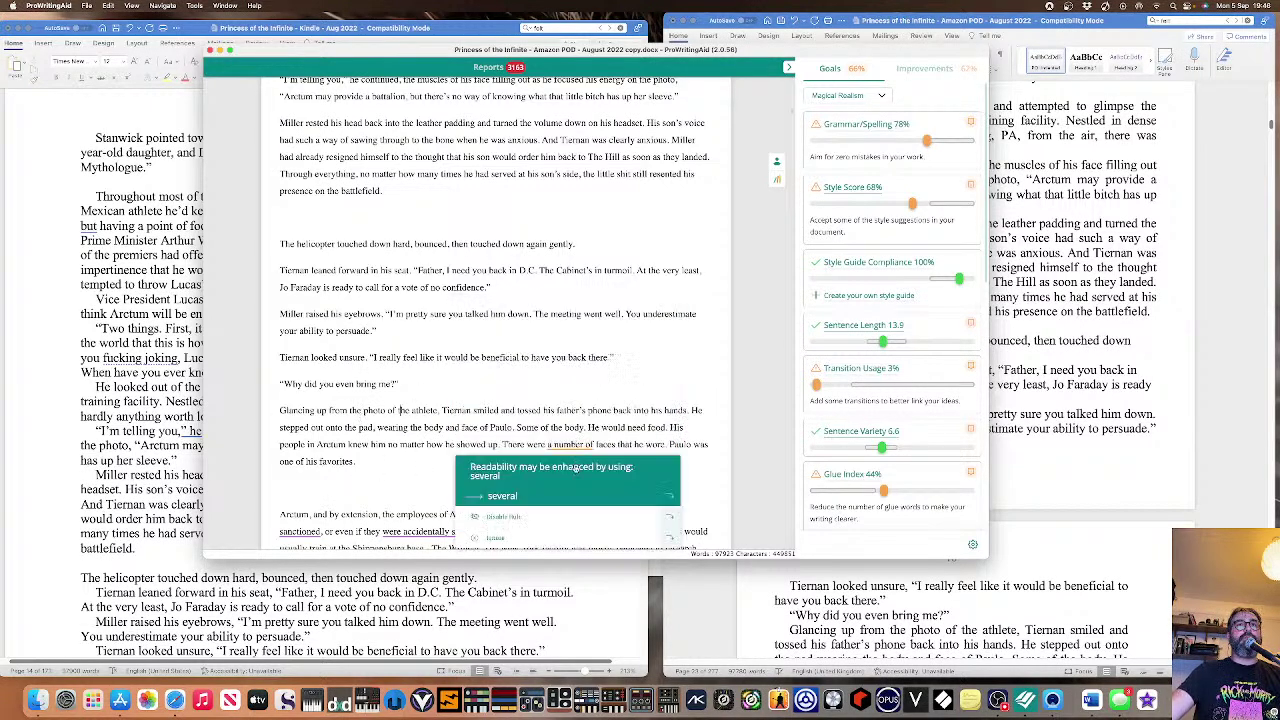
left_click(575, 482)
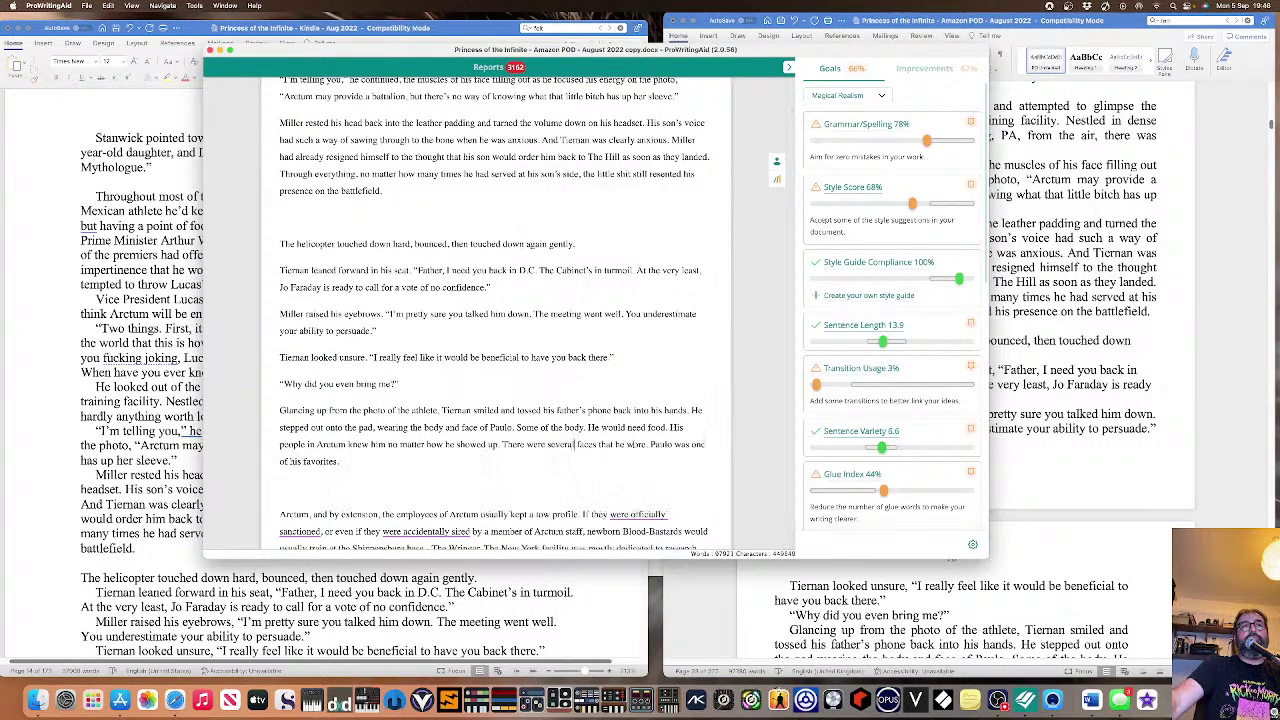
Switch to the Amazon POD Word document at the scene beginning "The helicopter touched down hard".
scroll(595, 454, "down", 1)
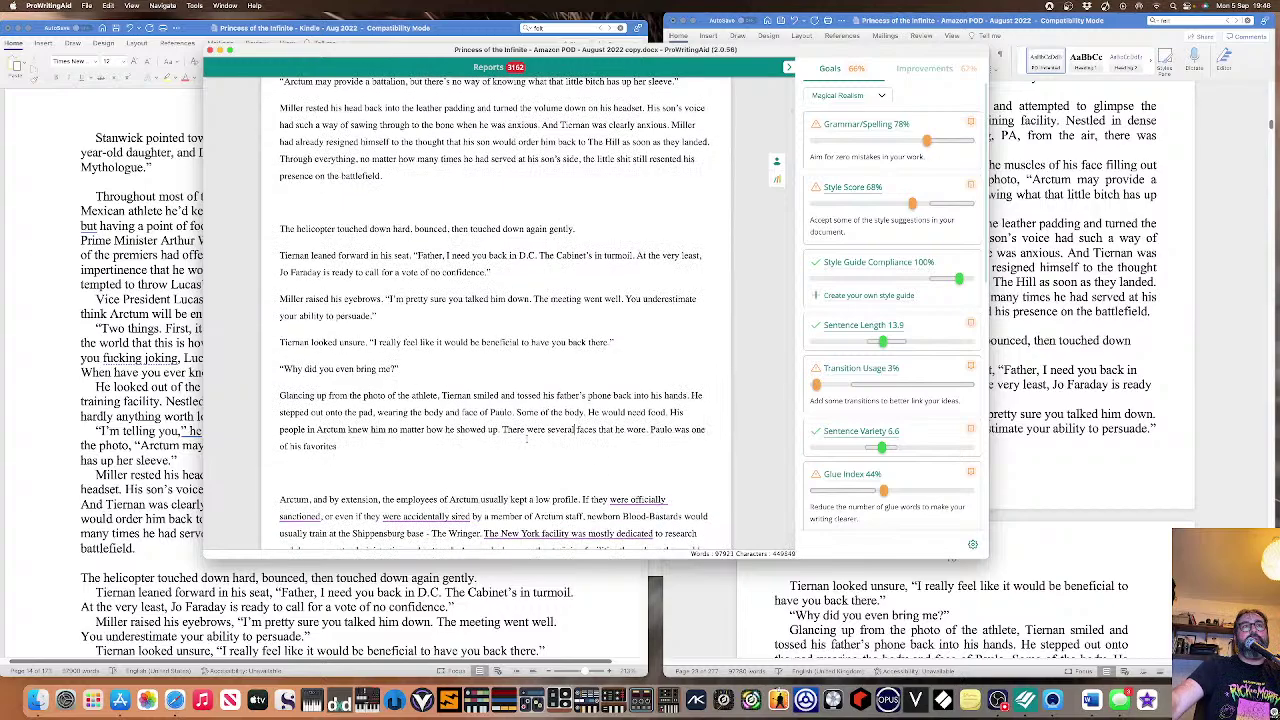
left_click(1195, 284)
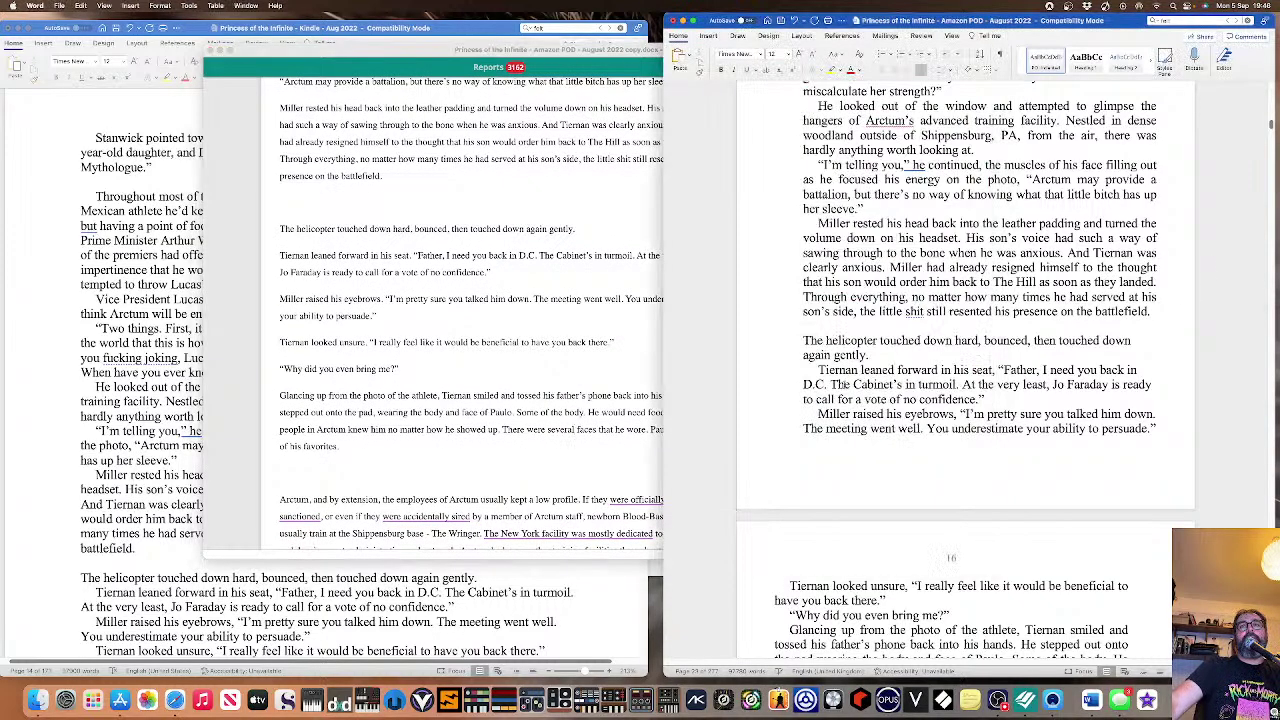
Switch to ProWritingAid and copy the passage from "The helicopter touched down hard" through "Paulo was one of his favorites.".
scroll(850, 380, "down", 6)
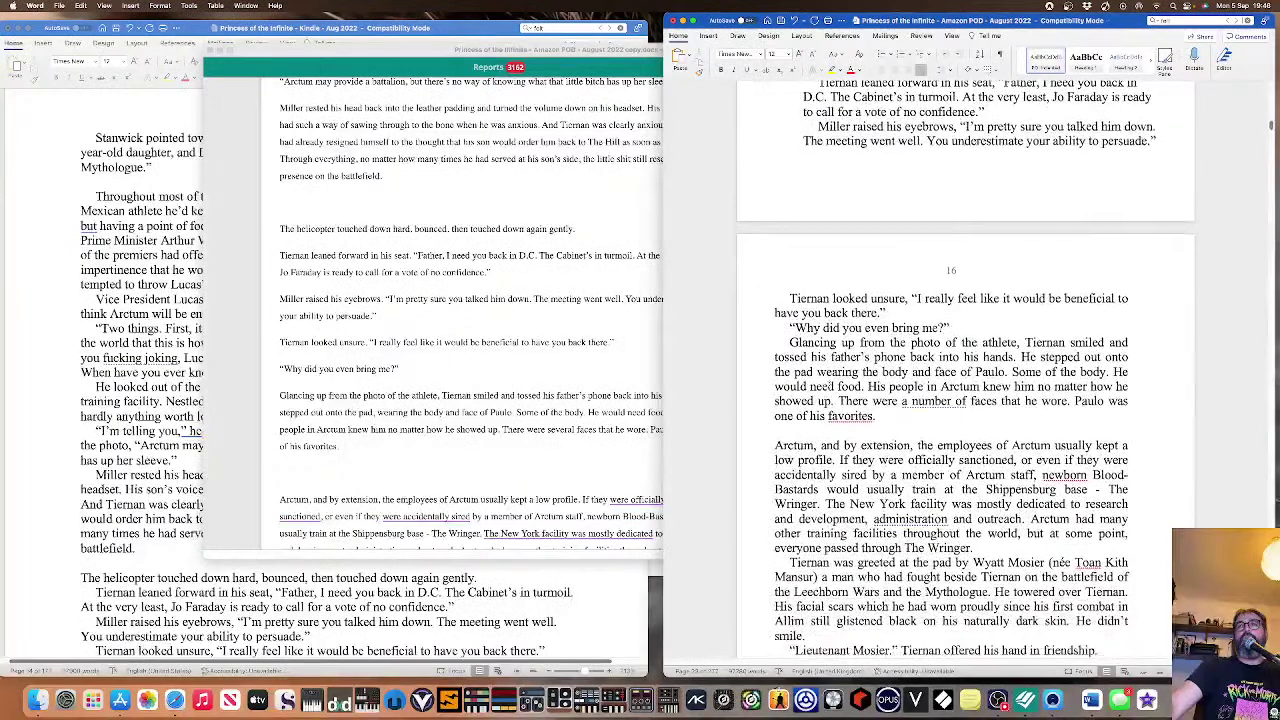
scroll(828, 384, "up", 3)
left_click(573, 429)
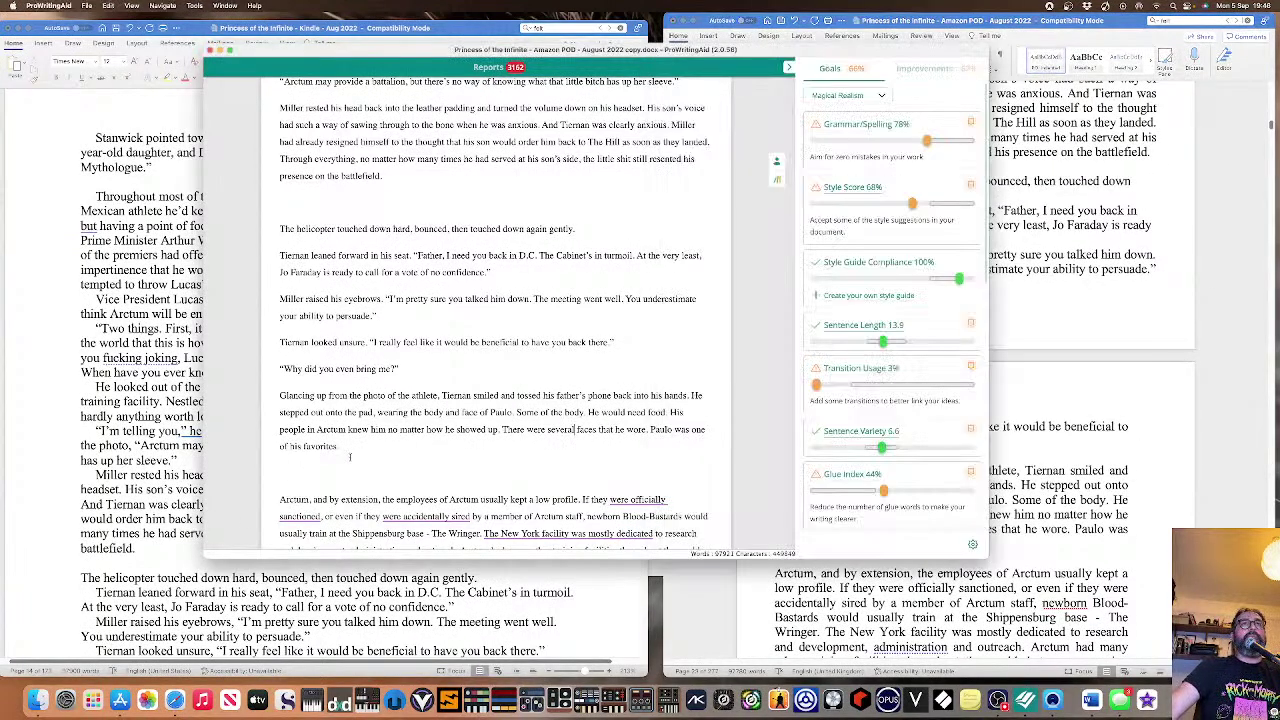
left_click_drag(349, 452, 225, 225)
key("super+c")
In the Amazon POD document in Word, replace the same helicopter-landing passage with the copied text.
left_click(1003, 500)
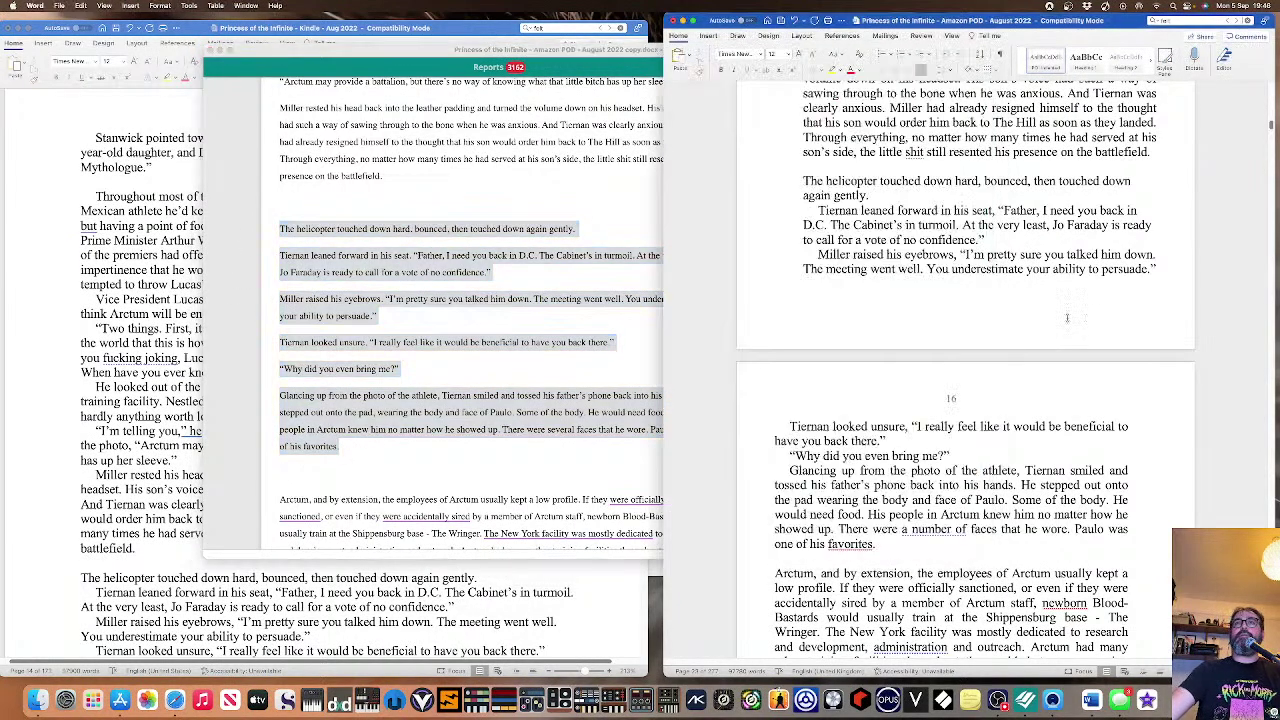
left_click(980, 541, "shift")
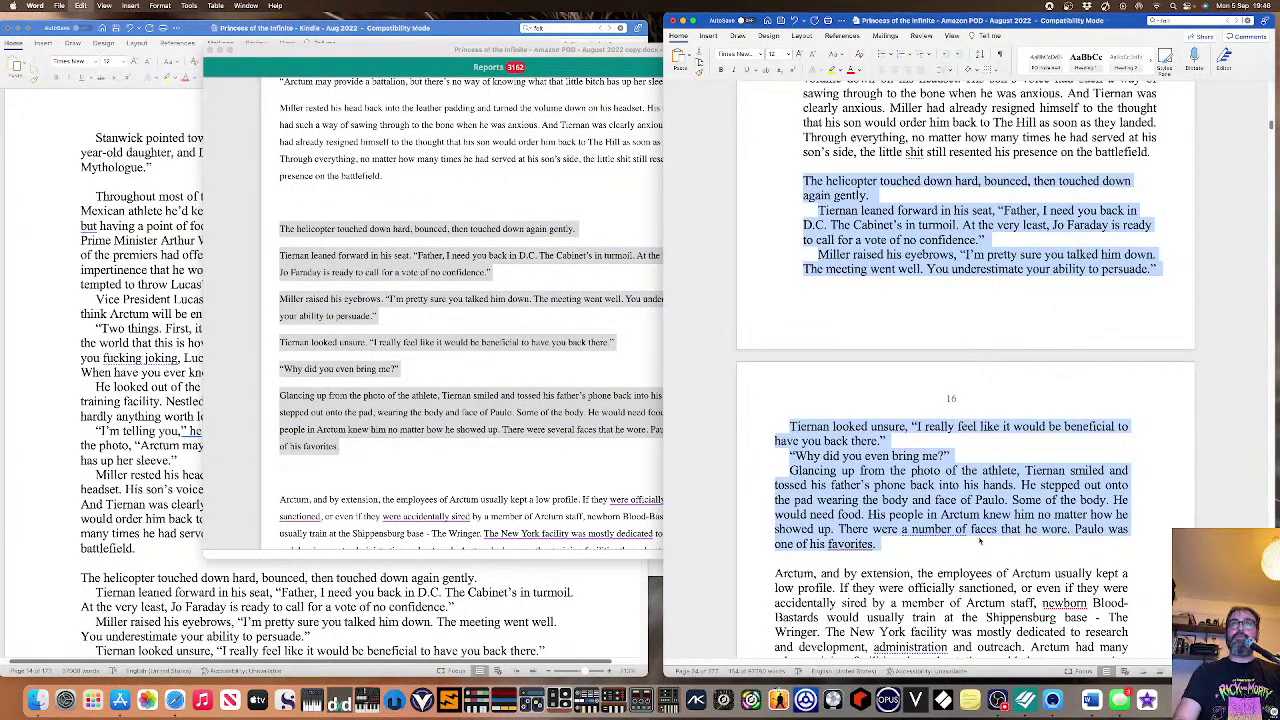
key("super+v")
Copy the pasted passage, apply the manuscript's body text style to it, and remove the first-line indent from its opening paragraph.
left_click_drag(853, 545, 775, 514)
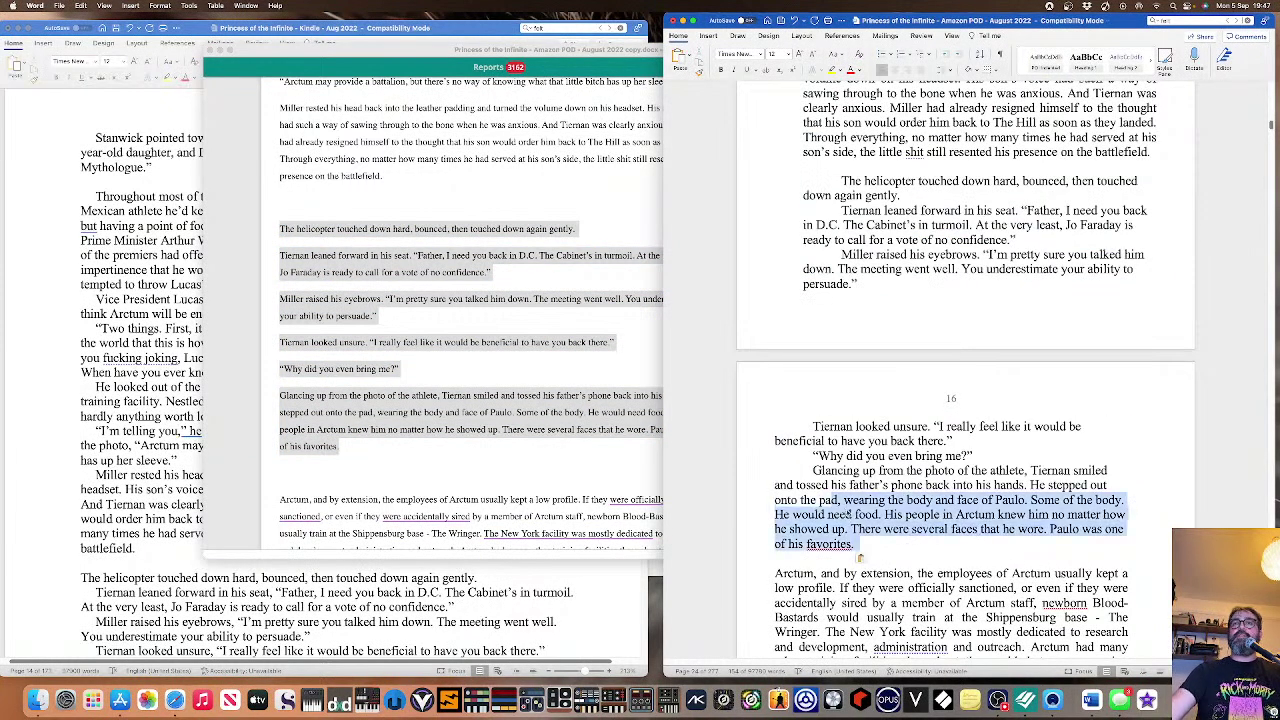
left_click(877, 543)
left_click_drag(880, 540, 841, 181)
key("super+c")
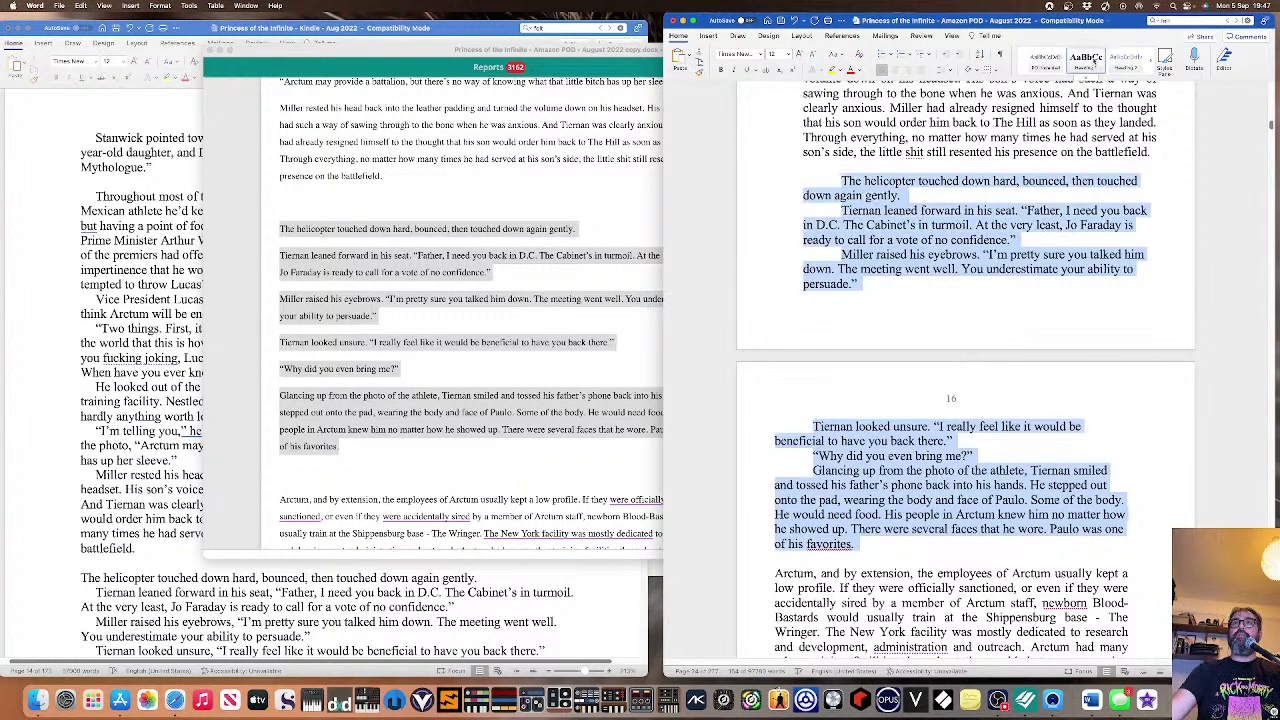
left_click(1045, 58)
left_click(820, 182)
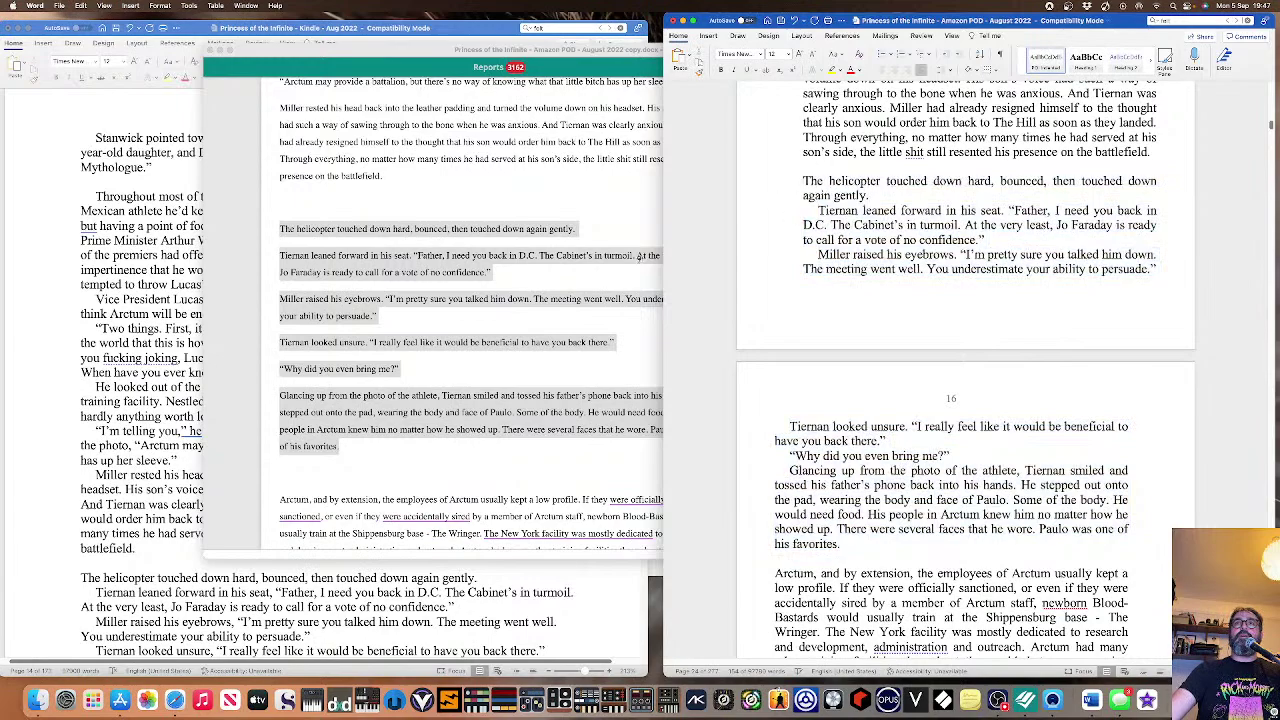
Replace the helicopter-landing passage in the Kindle document with the copied version and restore the blank line before the "Arctum, and by extension" paragraph.
left_click(138, 414)
scroll(120, 350, "down", 5)
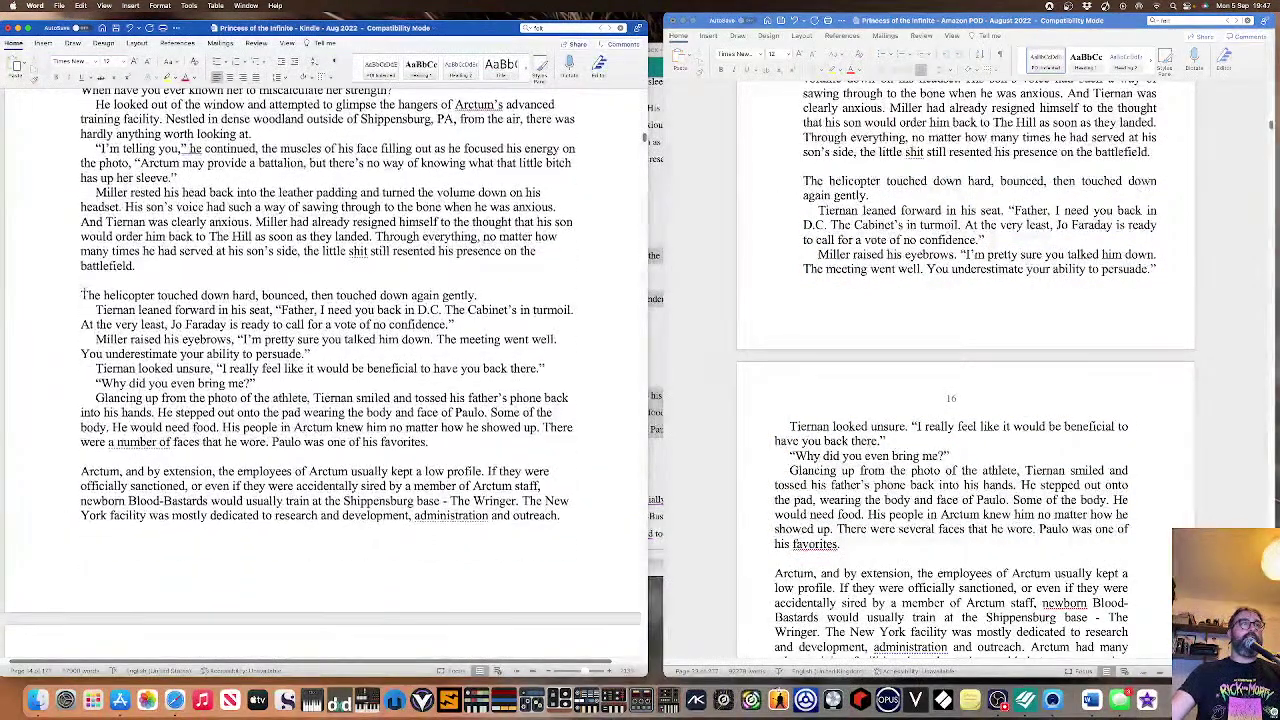
left_click_drag(82, 289, 400, 464)
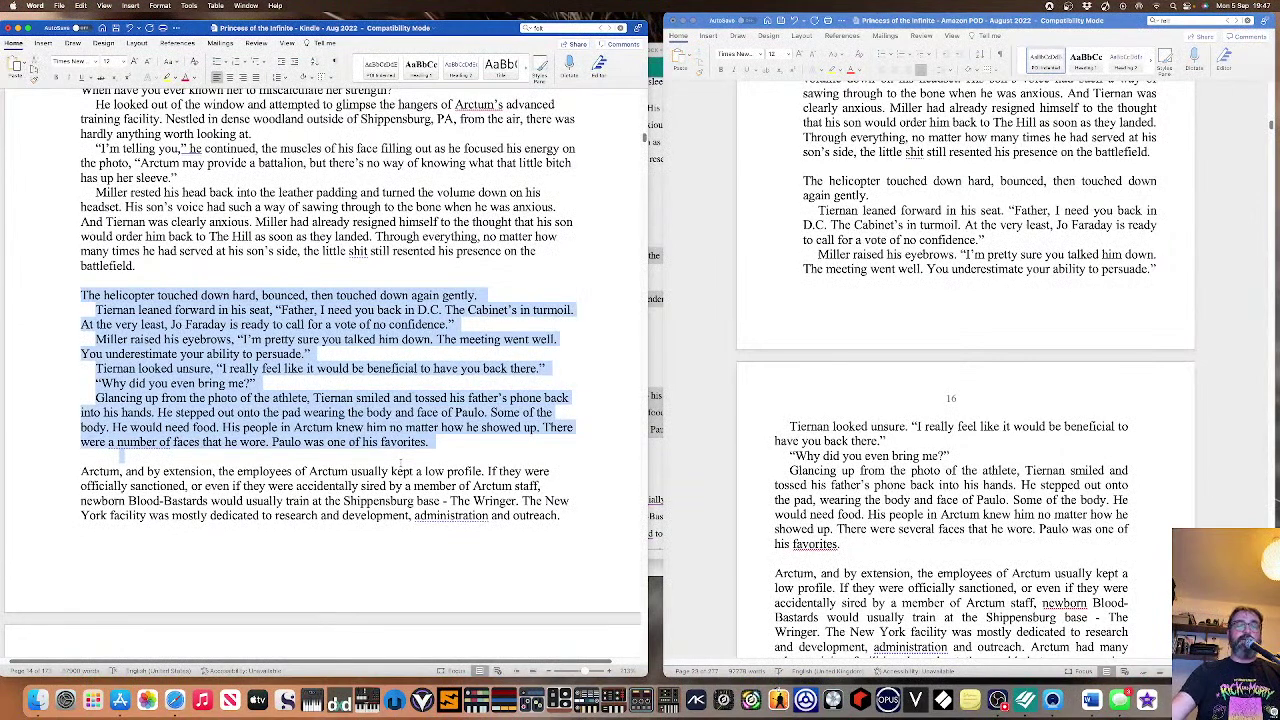
key("super+v")
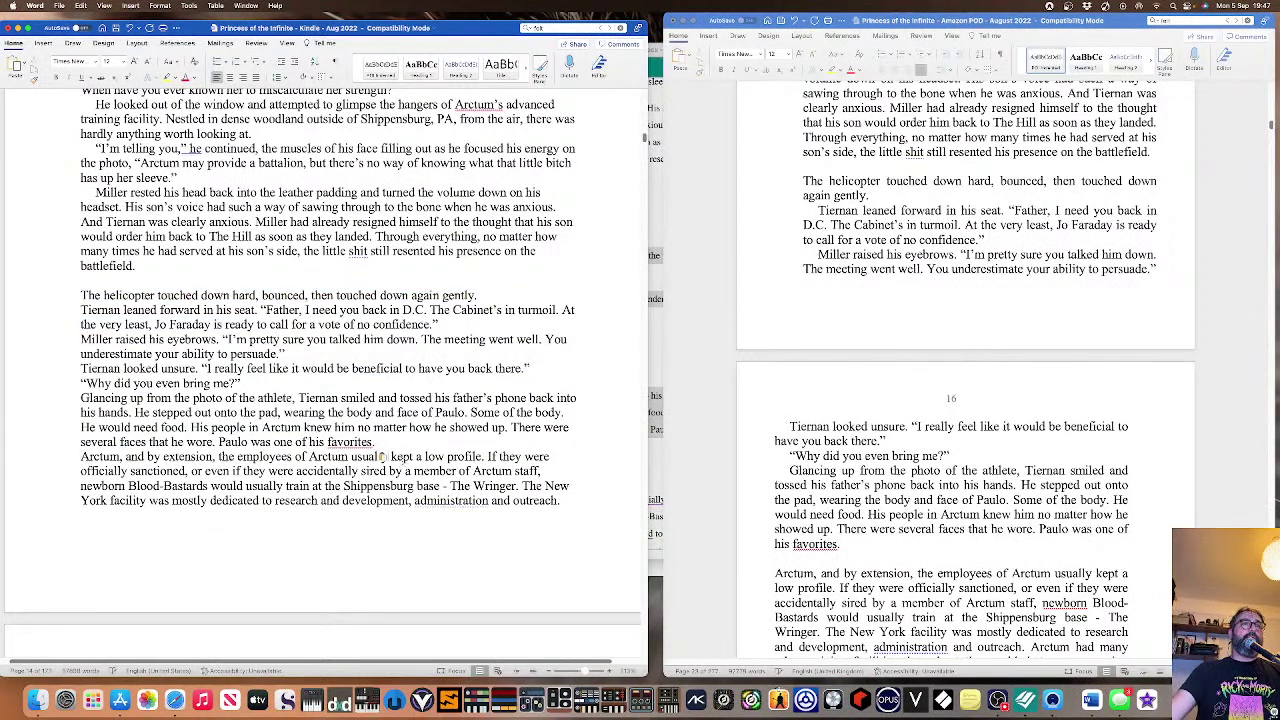
left_click(392, 441)
key("Return")
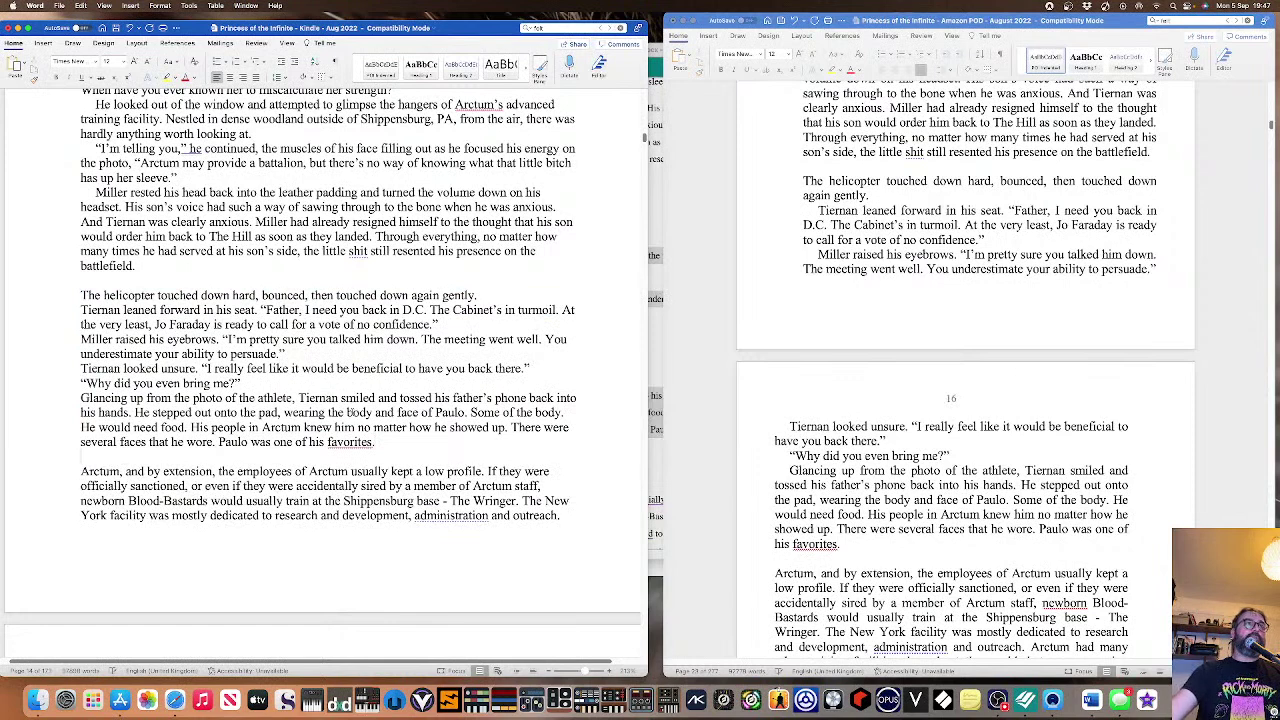
Apply the body text style to the pasted Kindle passage and remove the indent from its opening paragraph, keeping the blank line above.
left_click_drag(382, 441, 80, 294)
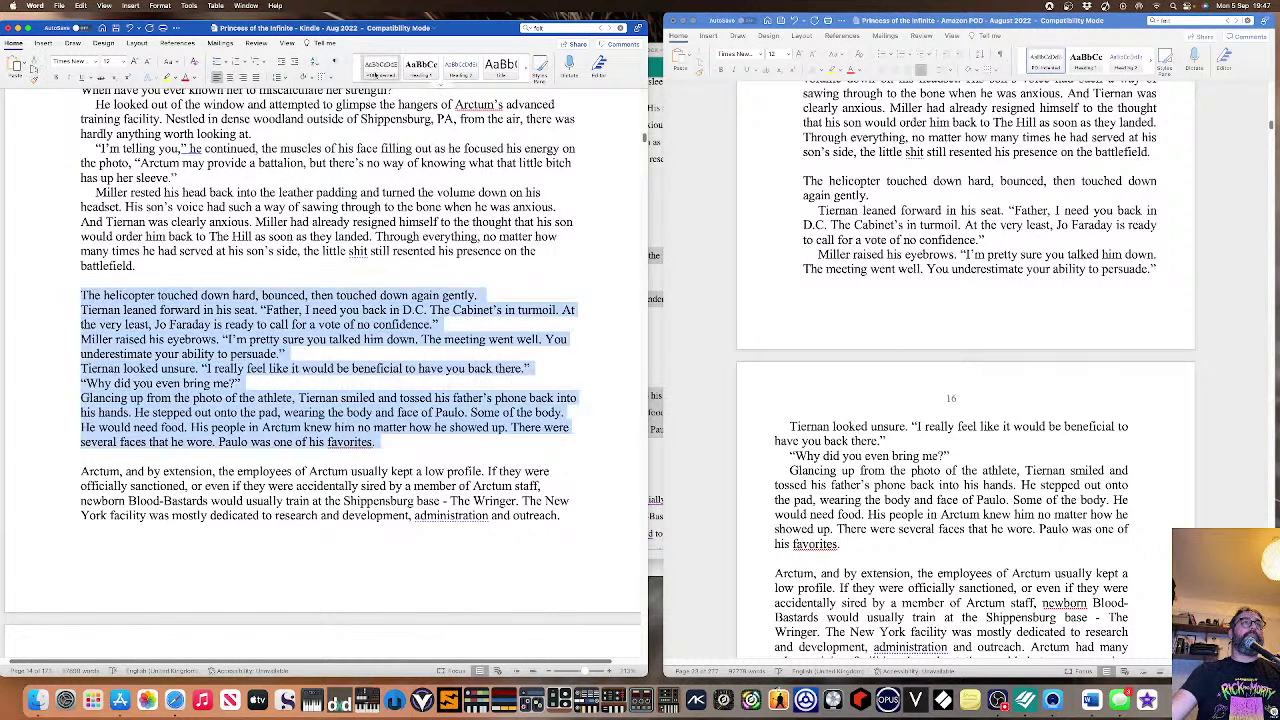
left_click(380, 66)
left_click(97, 294)
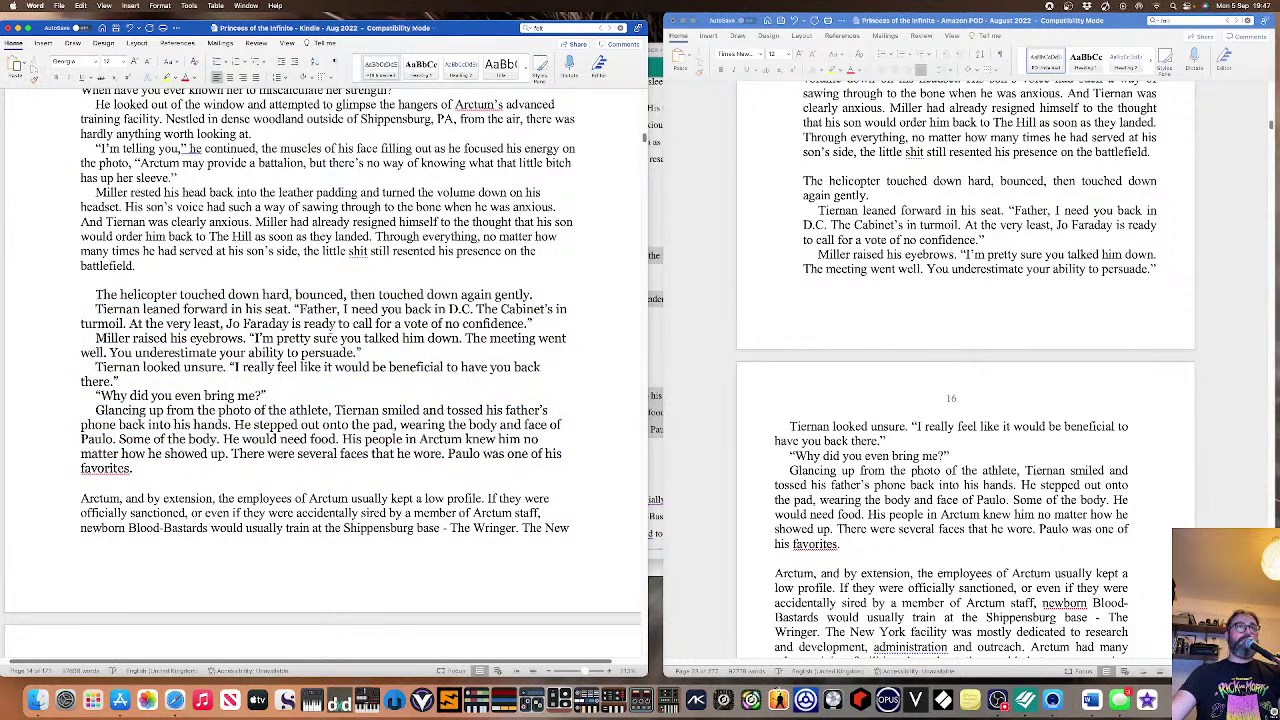
key("BackSpace")
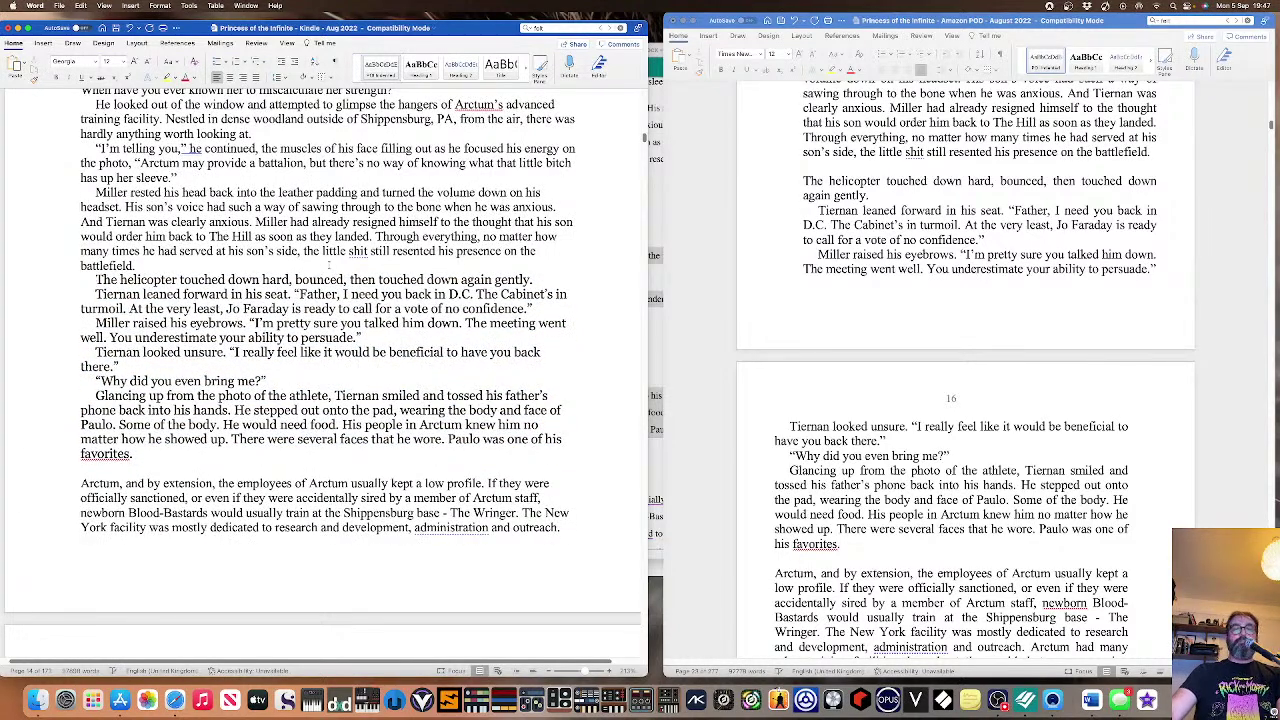
key("Return")
key("BackSpace")
key("Return")
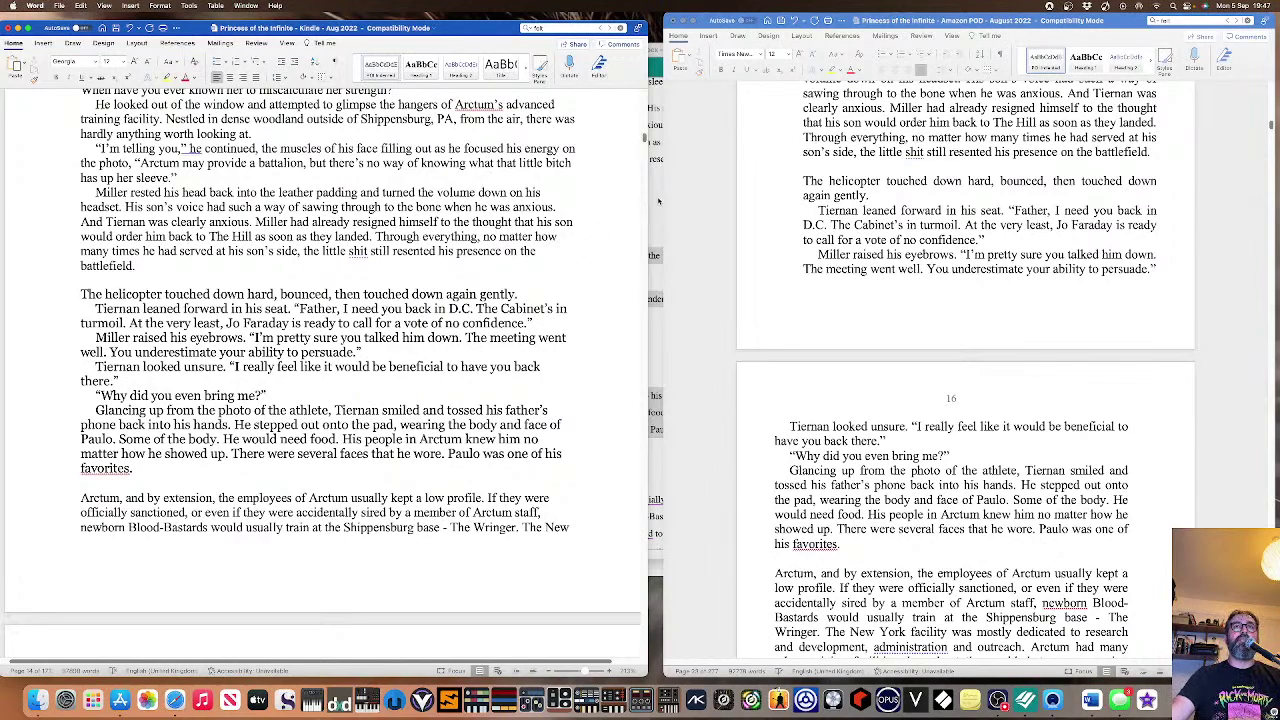
In ProWritingAid, ignore the passive-verb suggestions for "were accidentally sired" and "were officially sanctioned" in the Arctum paragraph.
left_click(658, 201)
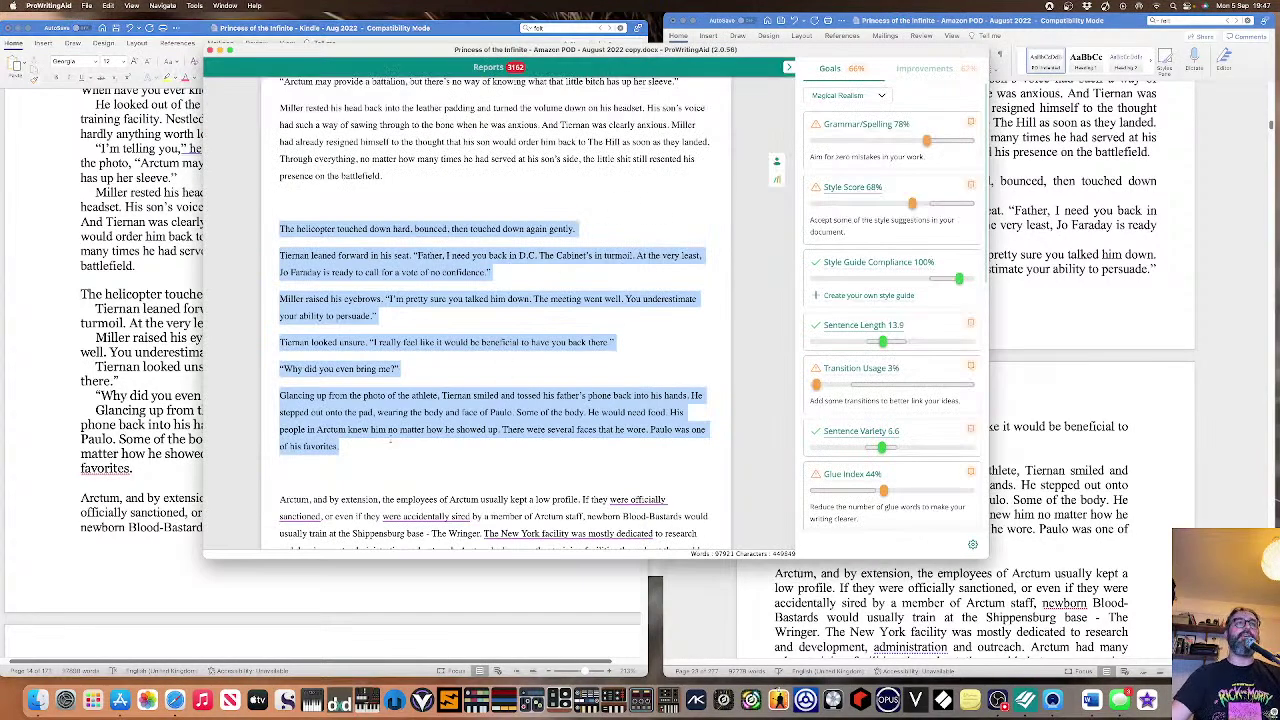
left_click(390, 437)
scroll(390, 435, "down", 5)
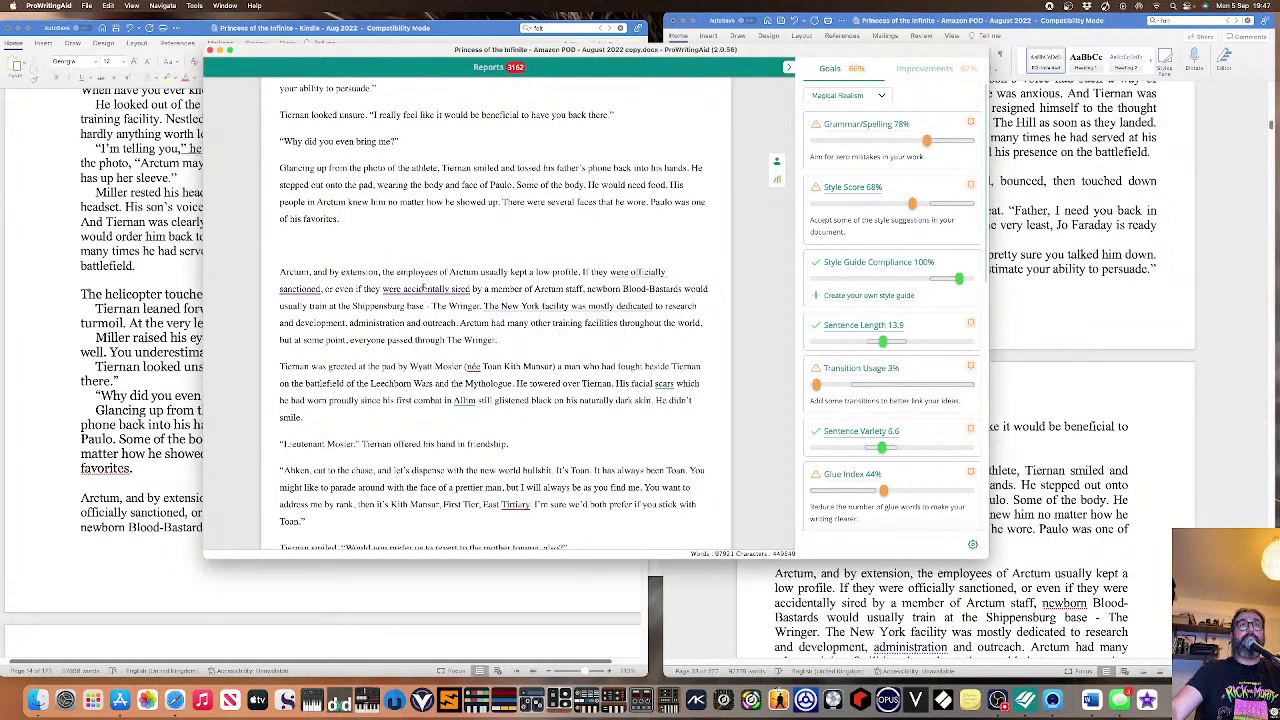
mouse_move(424, 289)
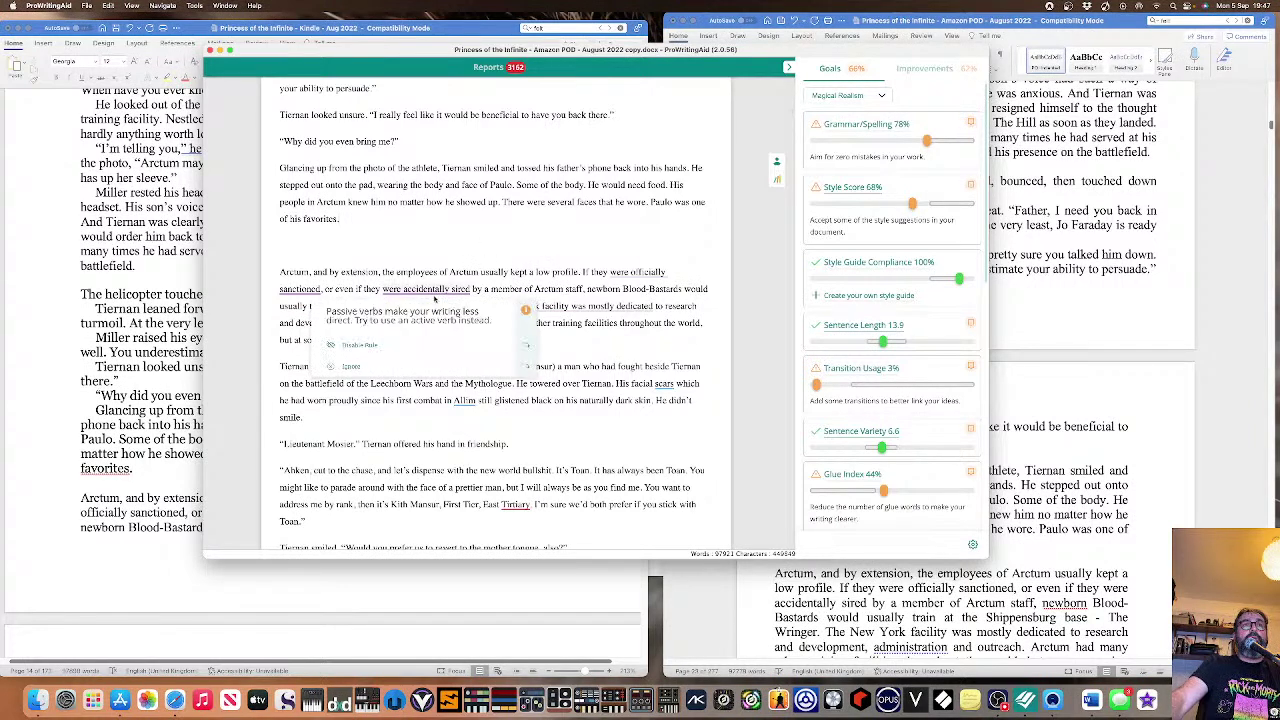
left_click(434, 367)
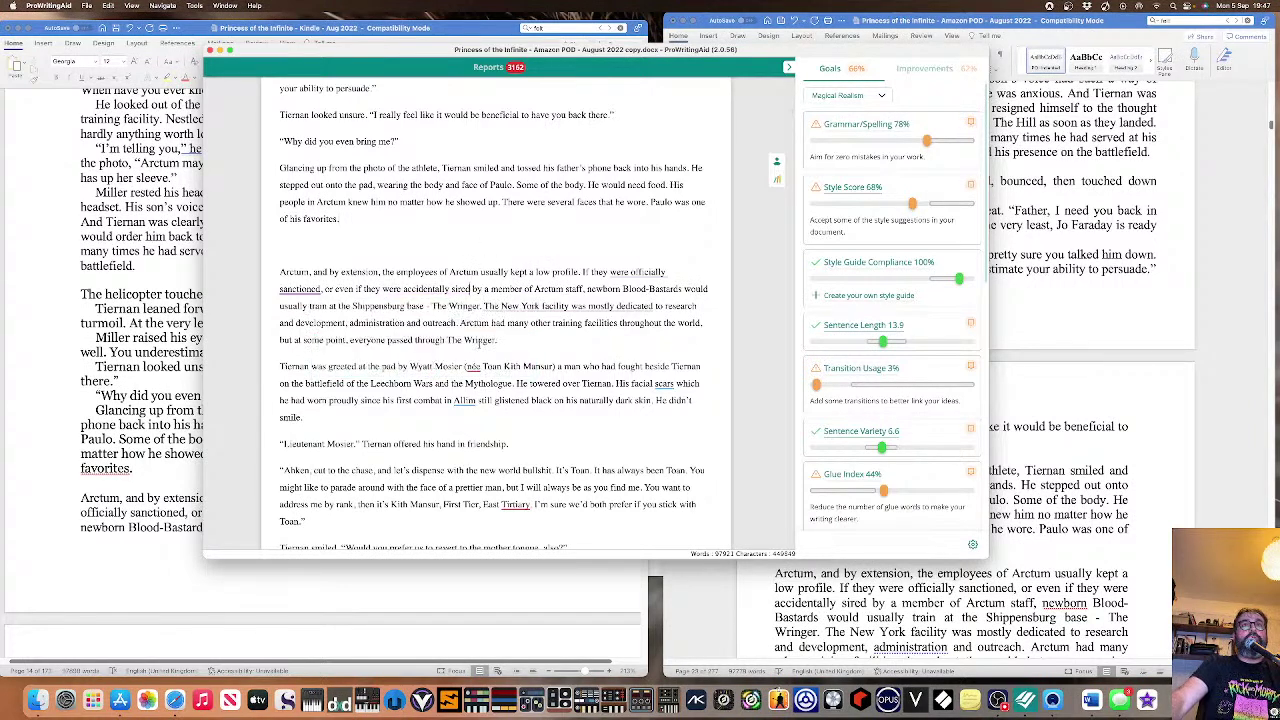
mouse_move(652, 272)
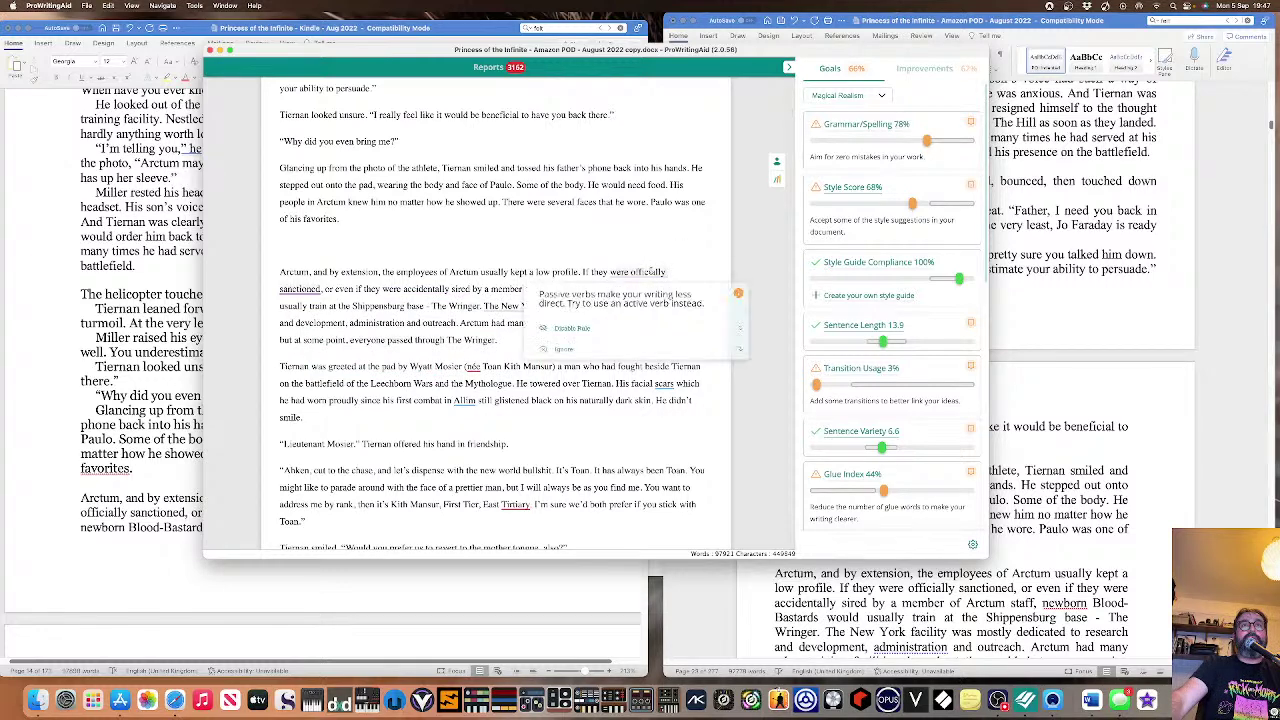
left_click(647, 350)
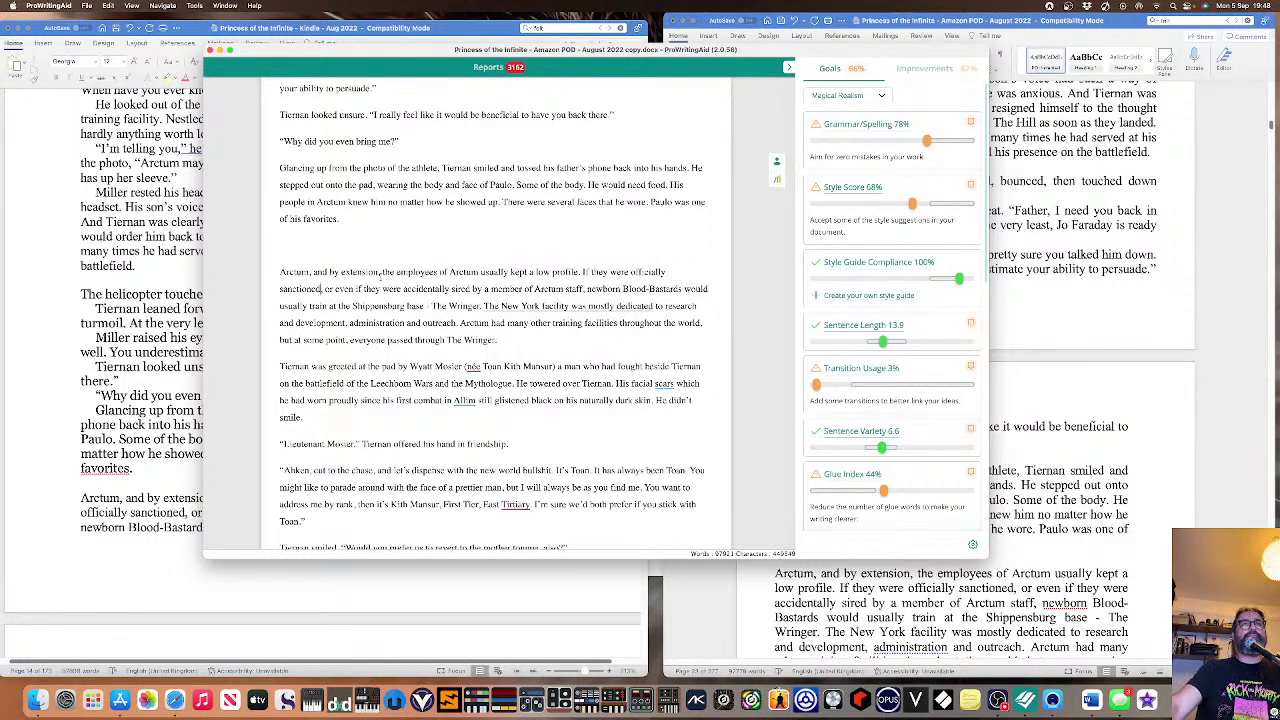
Ignore the passive-verb suggestion for "The New York facility was mostly dedicated".
left_click(560, 306)
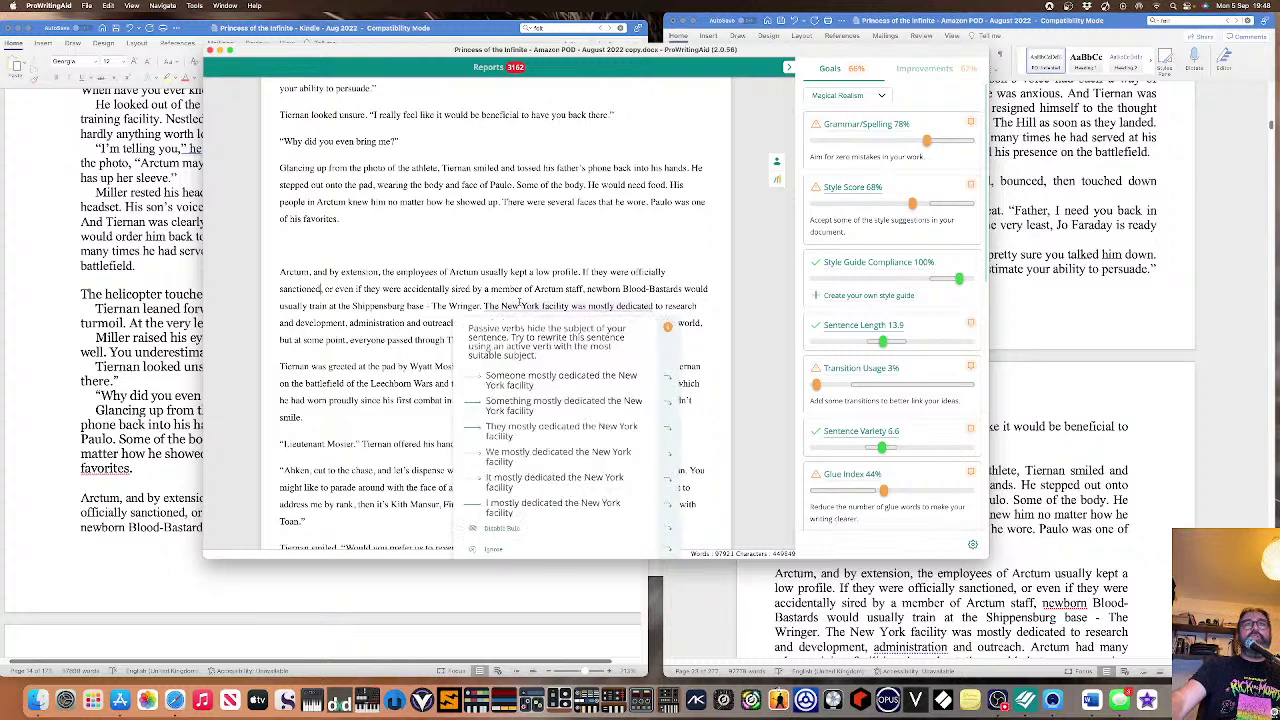
left_click(322, 289)
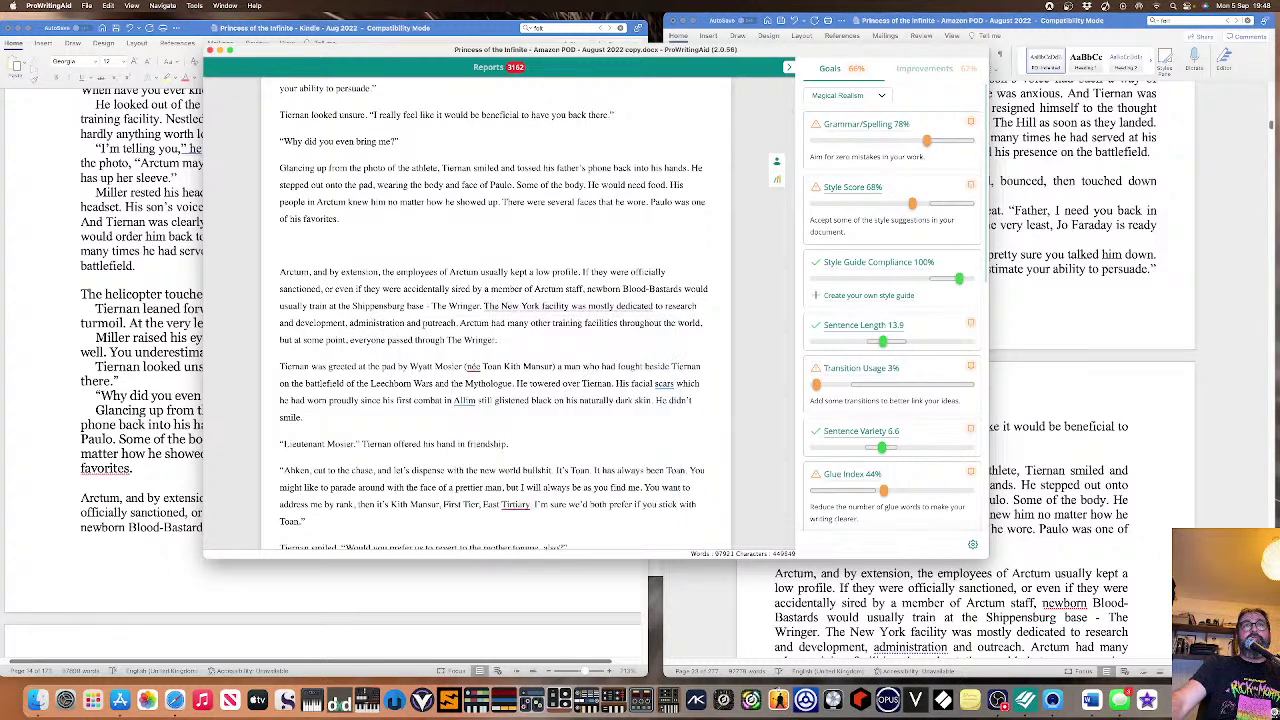
mouse_move(488, 307)
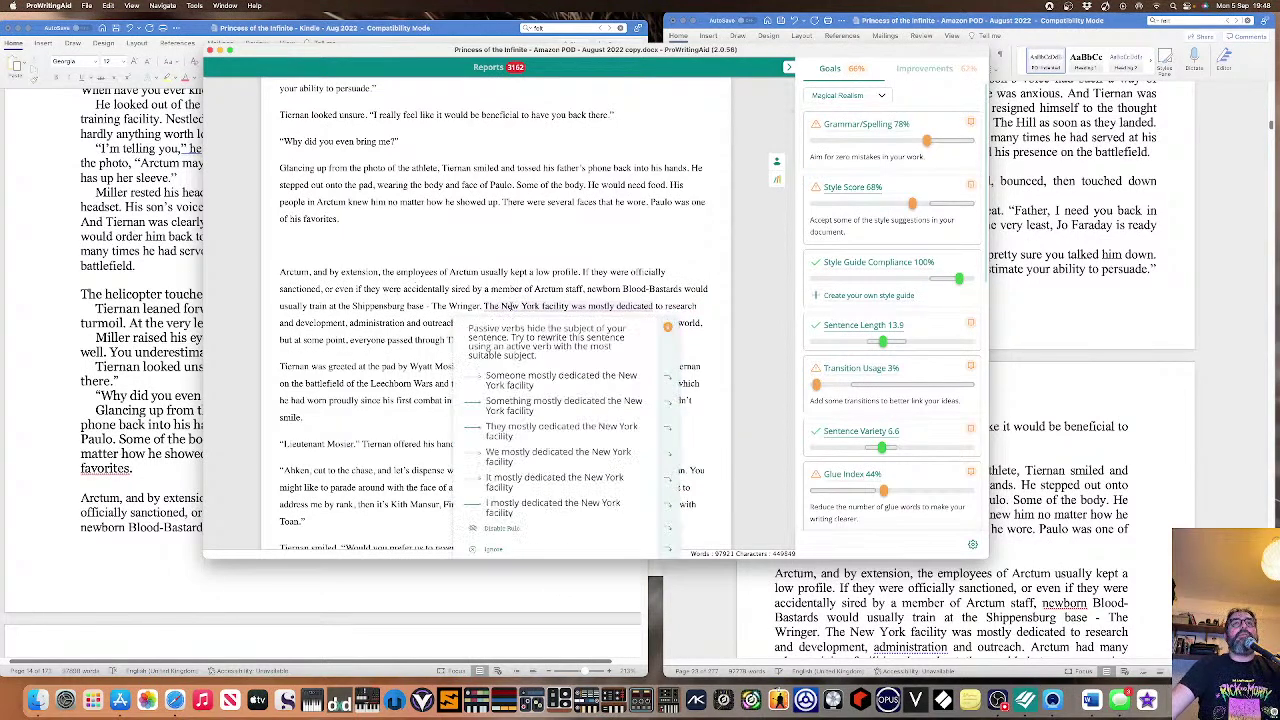
left_click(511, 548)
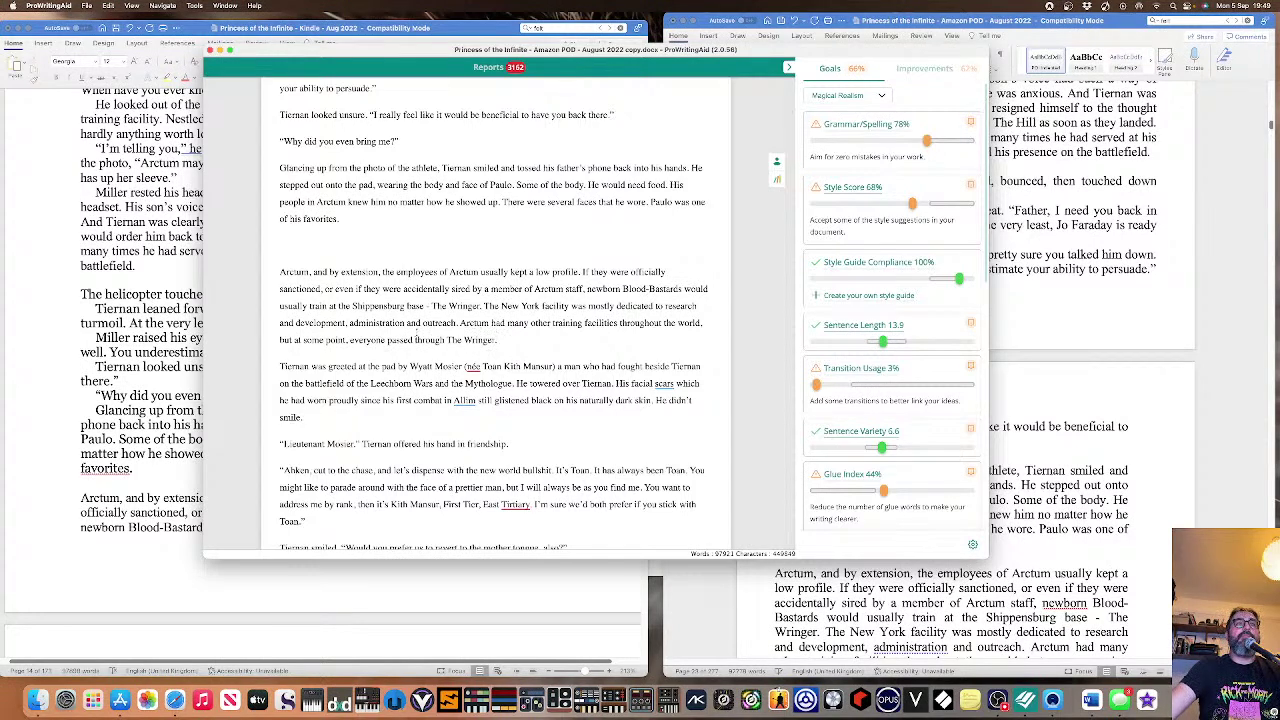
Add the flagged word "née" to the spelling dictionary.
left_click(470, 366)
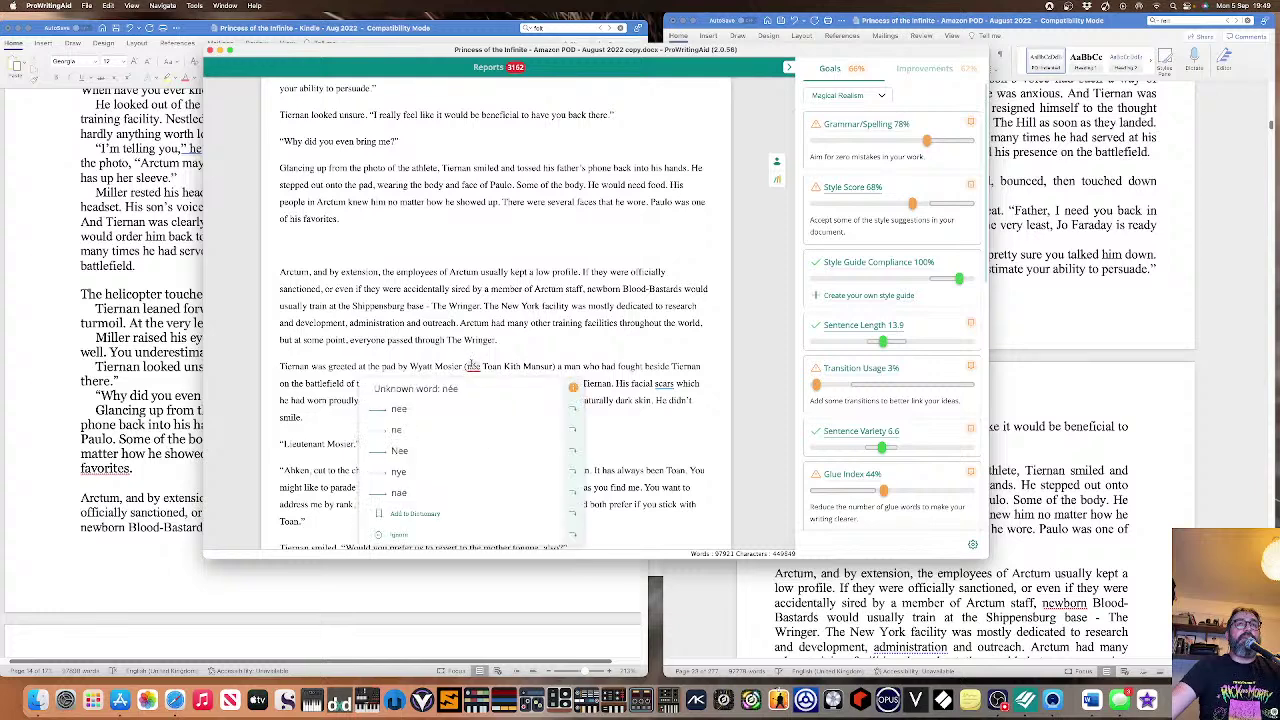
left_click(495, 369)
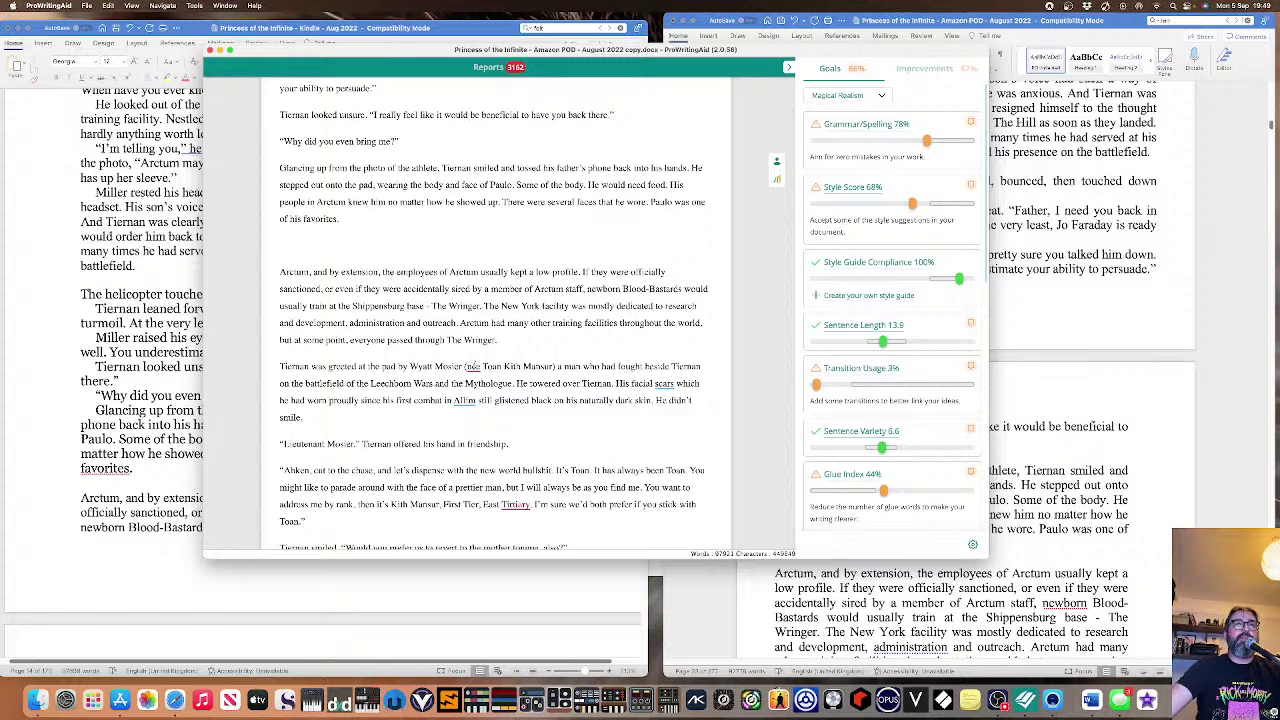
left_click(473, 366)
left_click(429, 516)
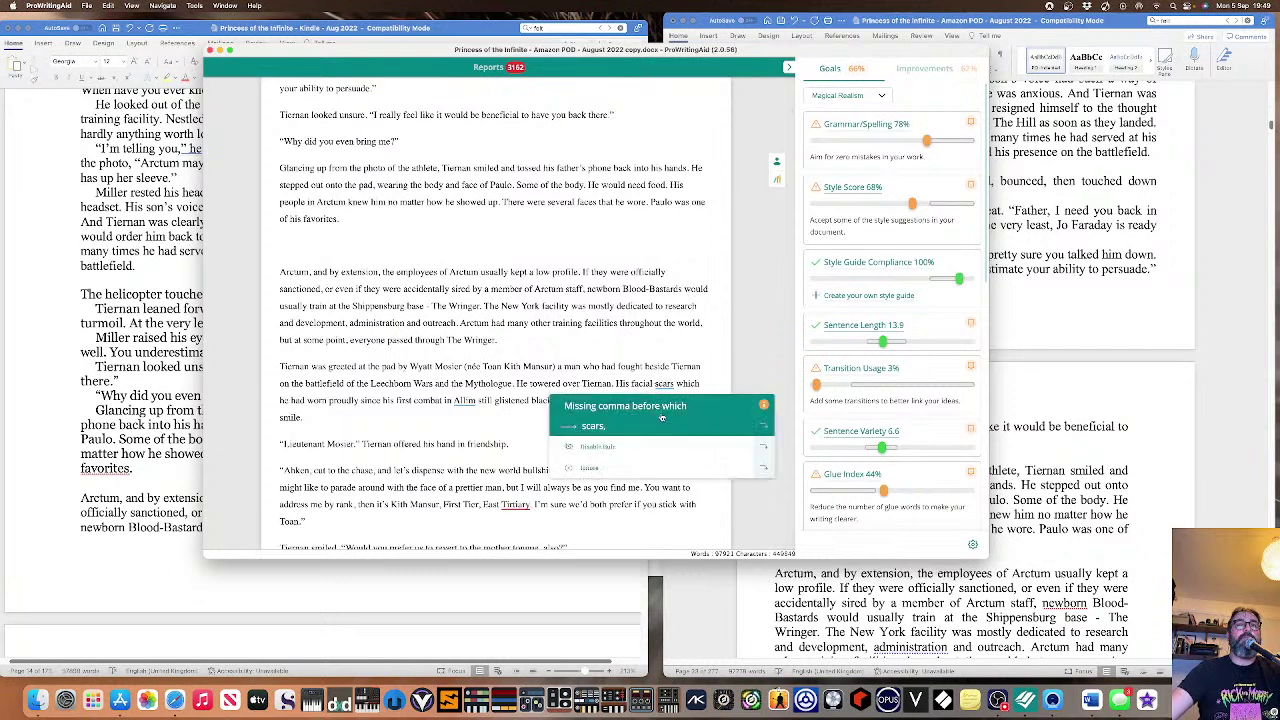
Accept the suggested commas after "scars" and "Allim" in the paragraph about the greeting at the pad.
left_click(661, 412)
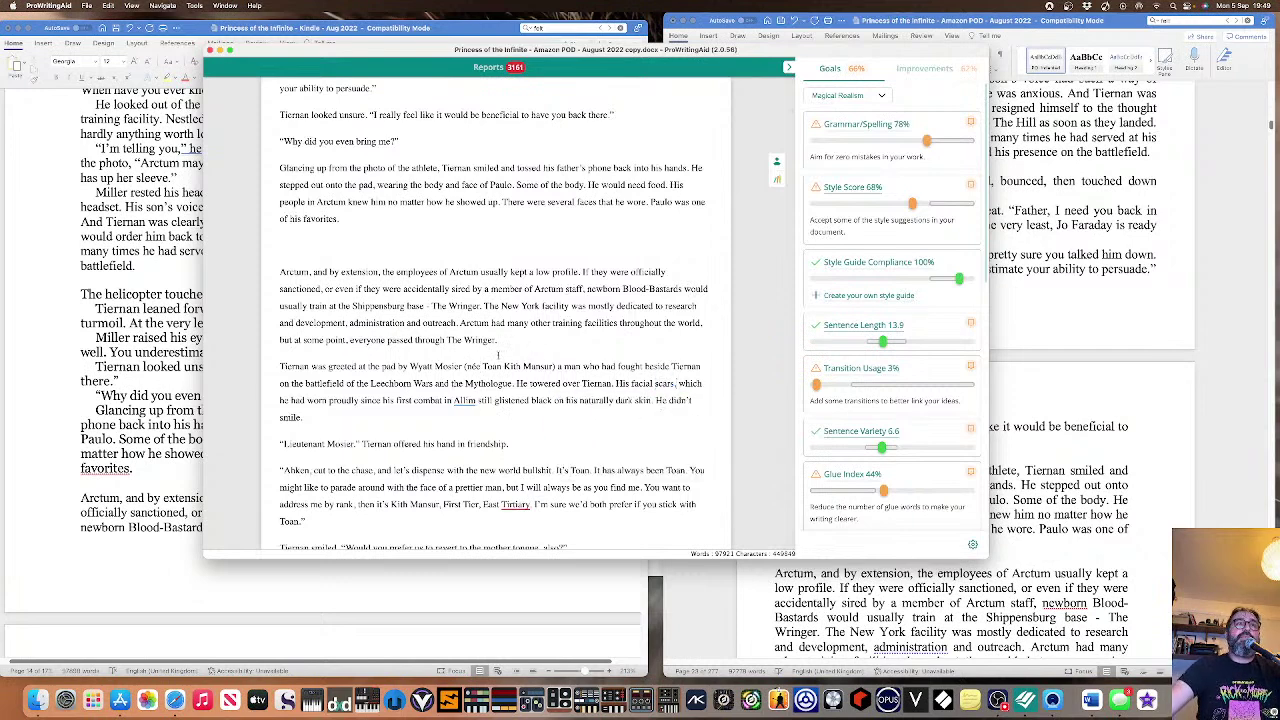
mouse_move(464, 400)
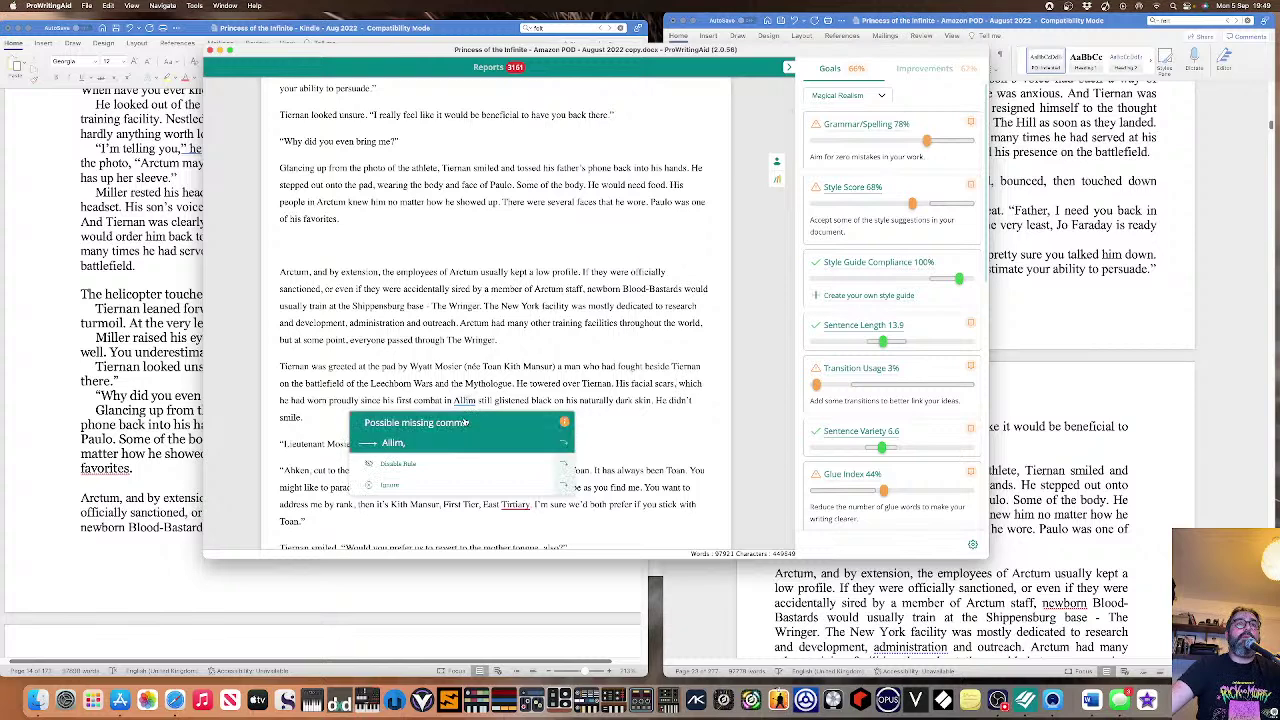
left_click(465, 424)
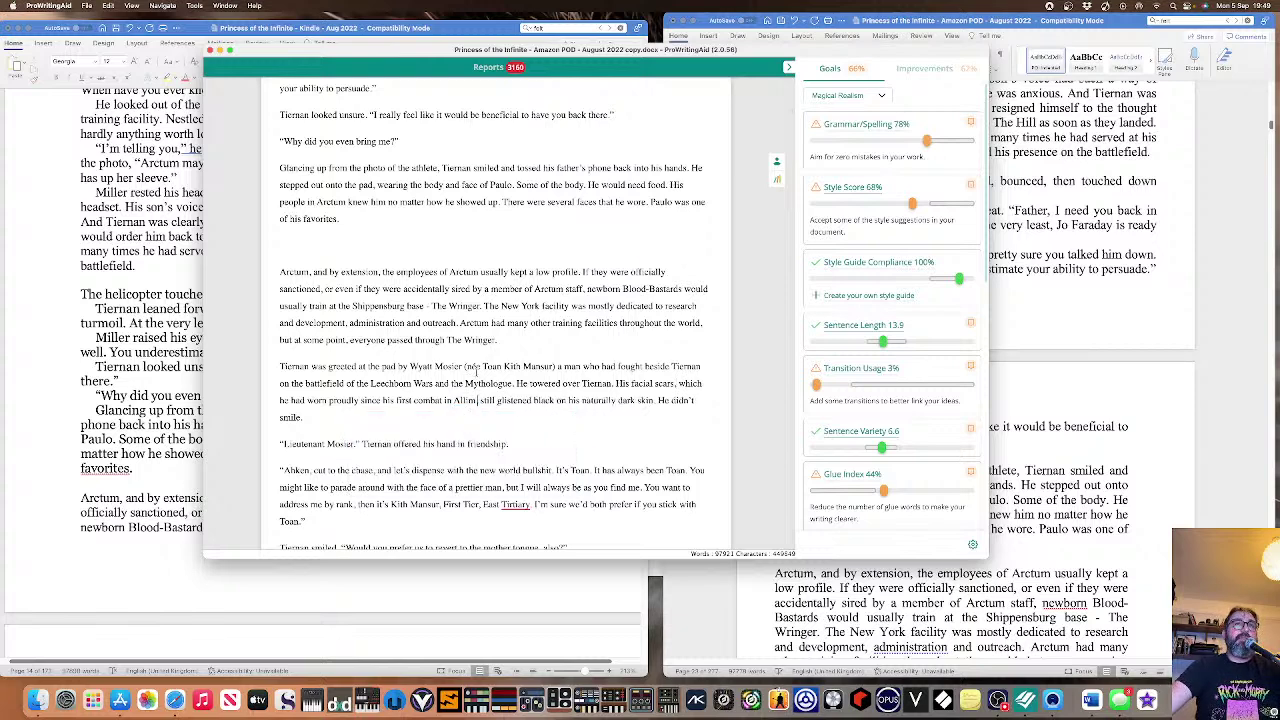
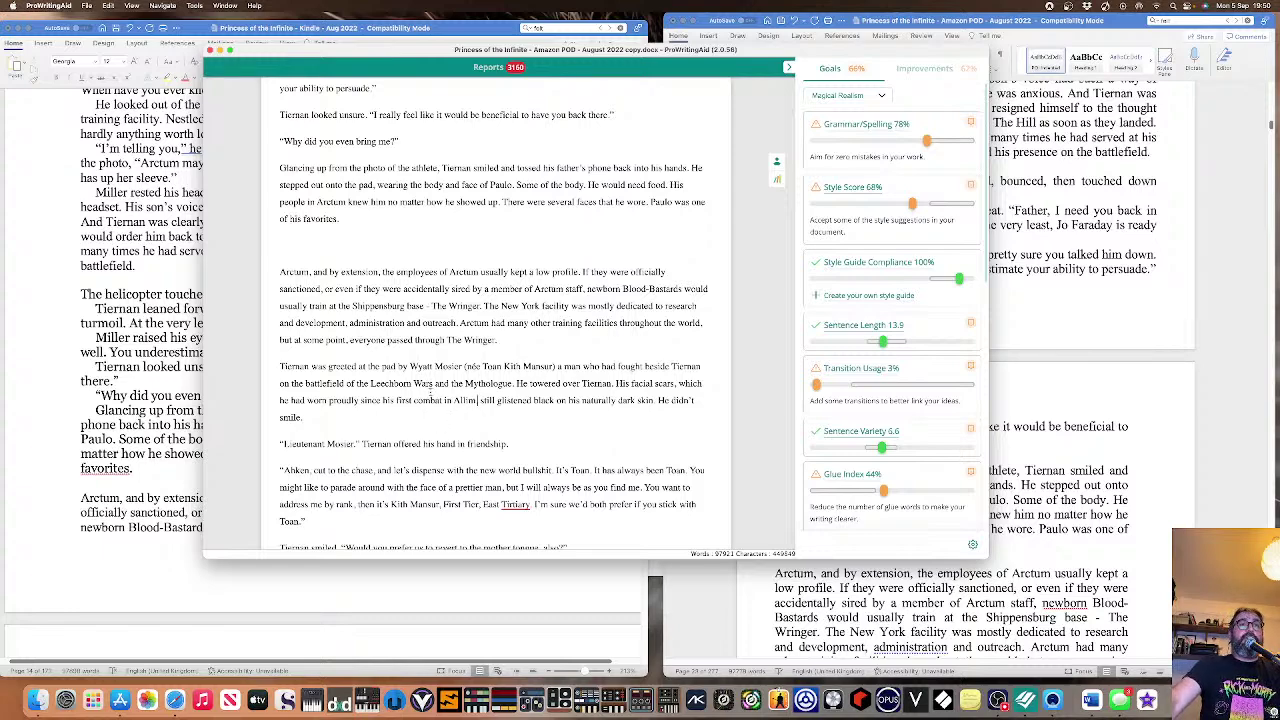
Dismiss the spelling flag on "Tirtiary" and accept the period in place of the comma after "Tiernan smiled".
scroll(430, 391, "down", 3)
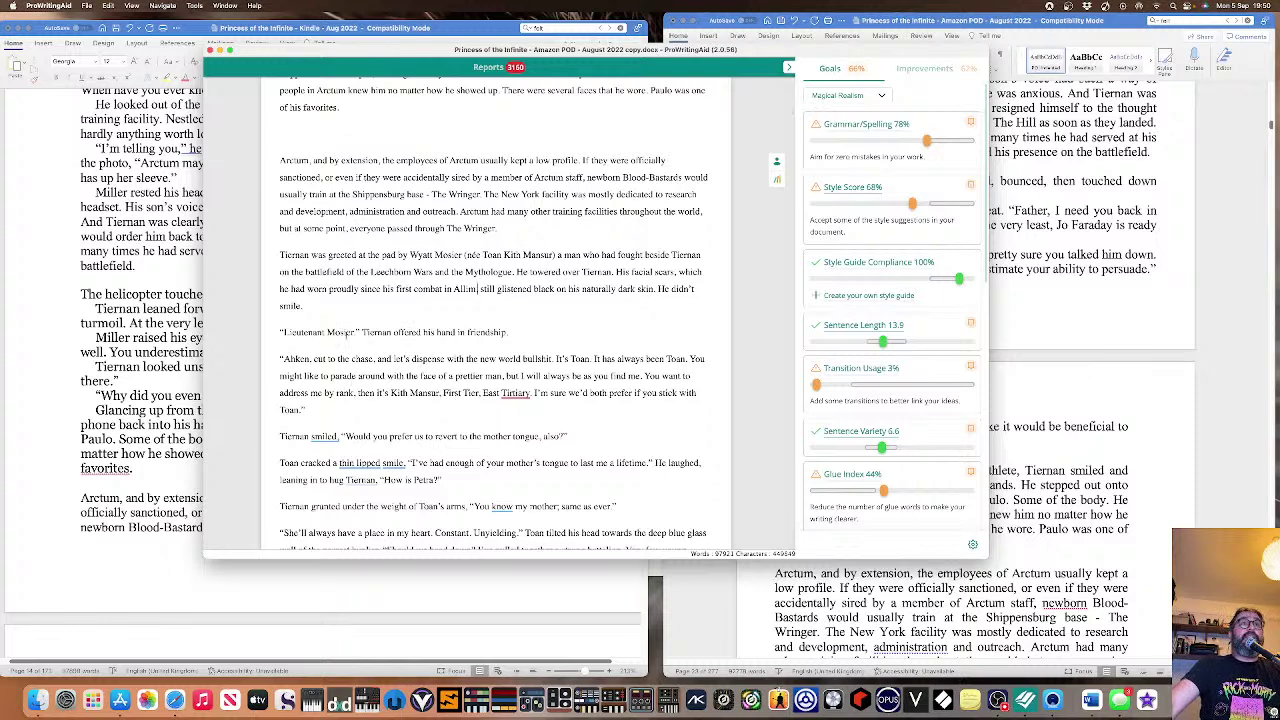
scroll(356, 341, "down", 1)
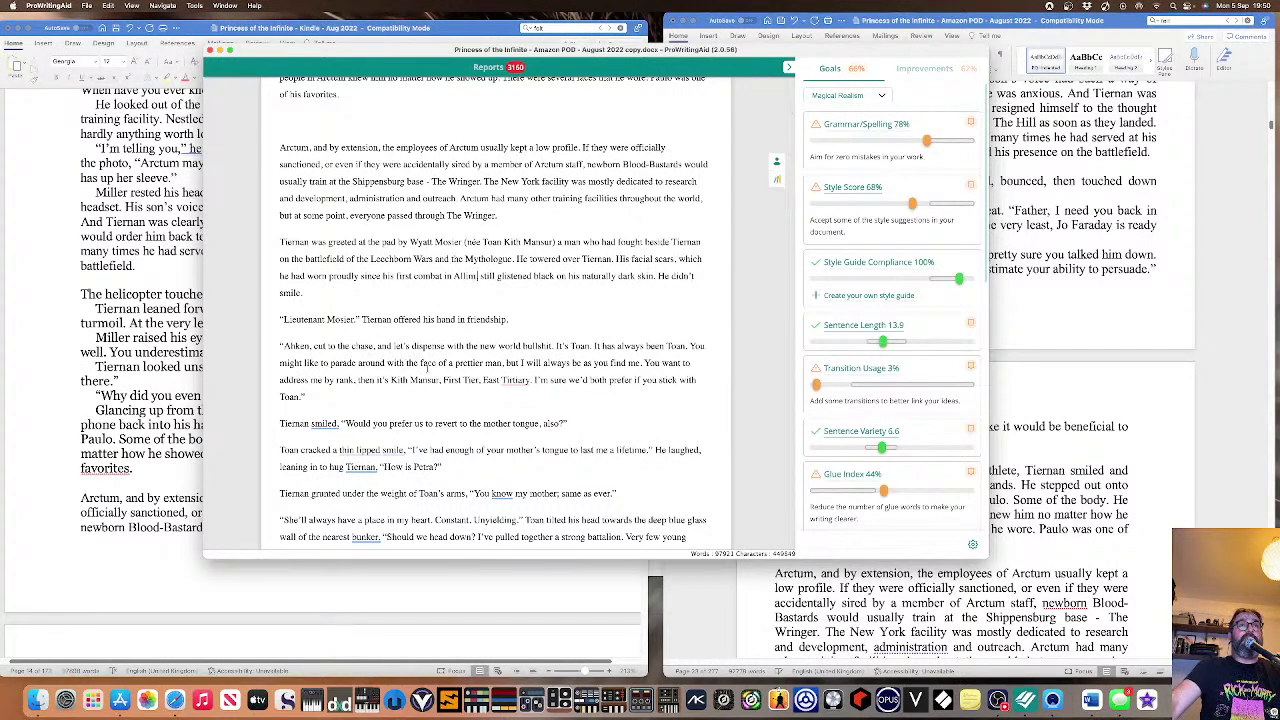
mouse_move(514, 380)
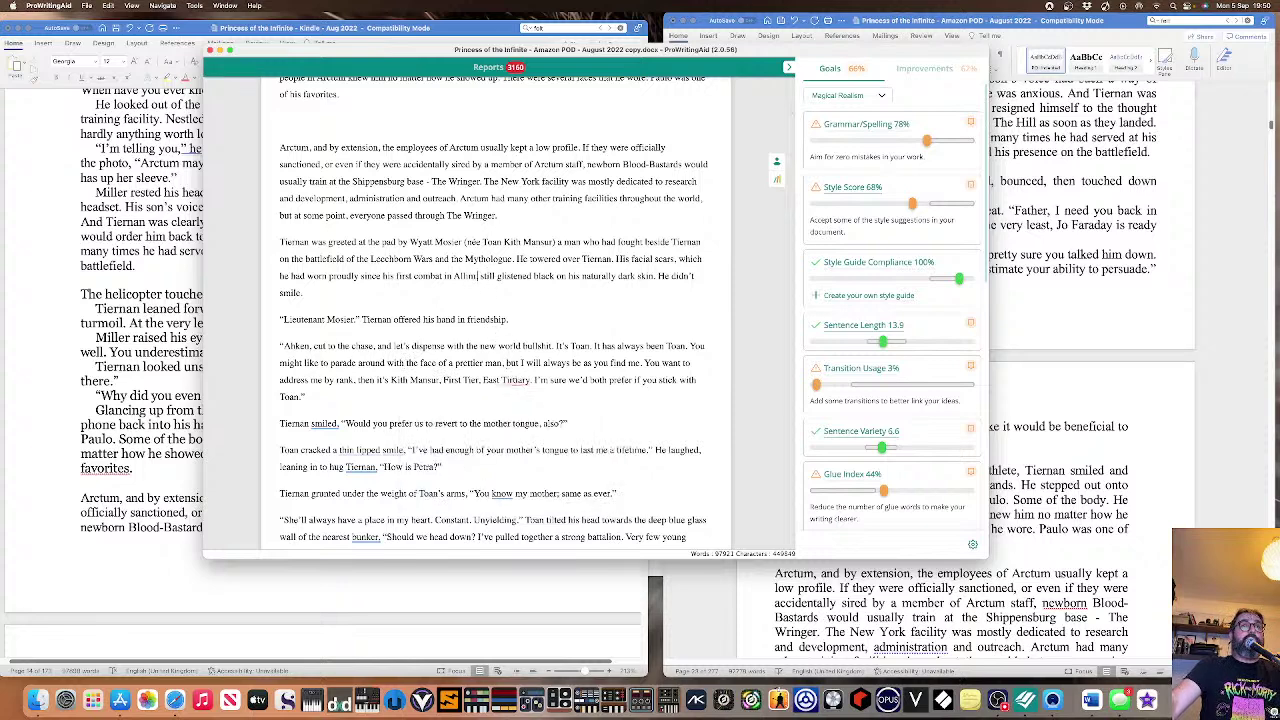
left_click(528, 380)
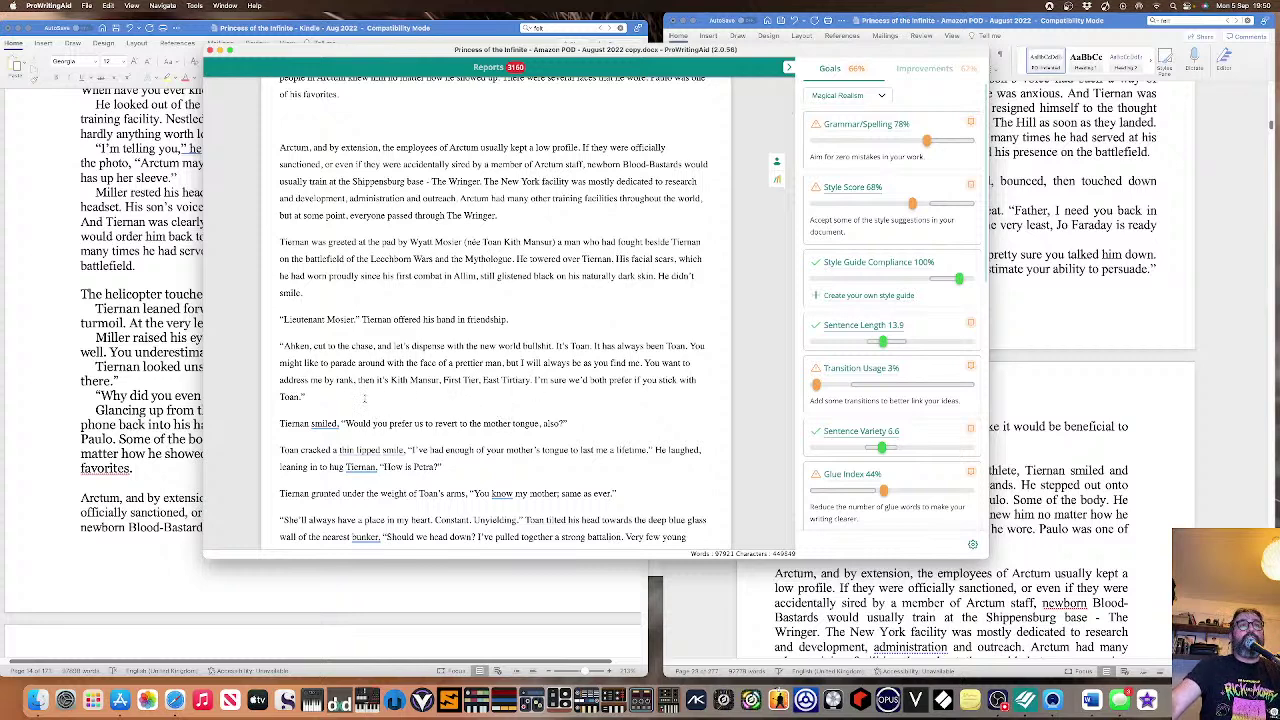
left_click(328, 426)
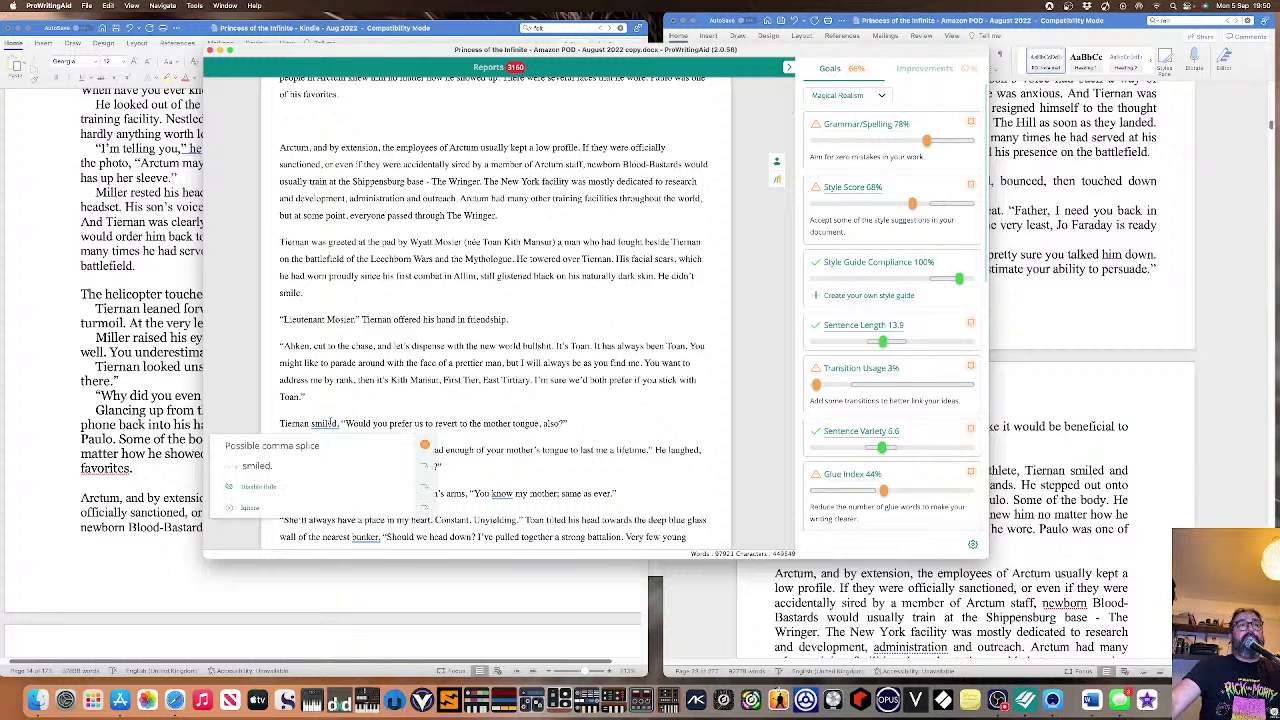
left_click(326, 456)
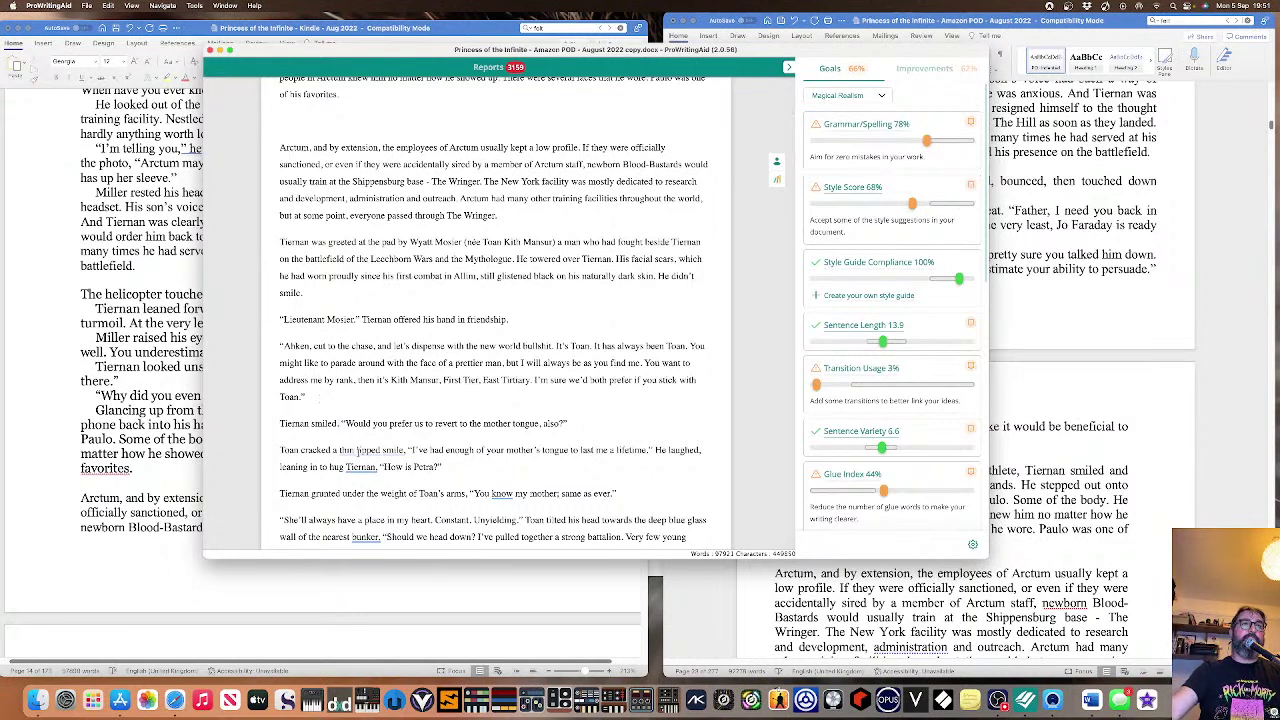
In Toan's reply paragraph, accept the hyphen in "thin-lipped" and the suggested punctuation after "smile" and "hug Tiernan".
left_click(358, 451)
left_click(355, 488)
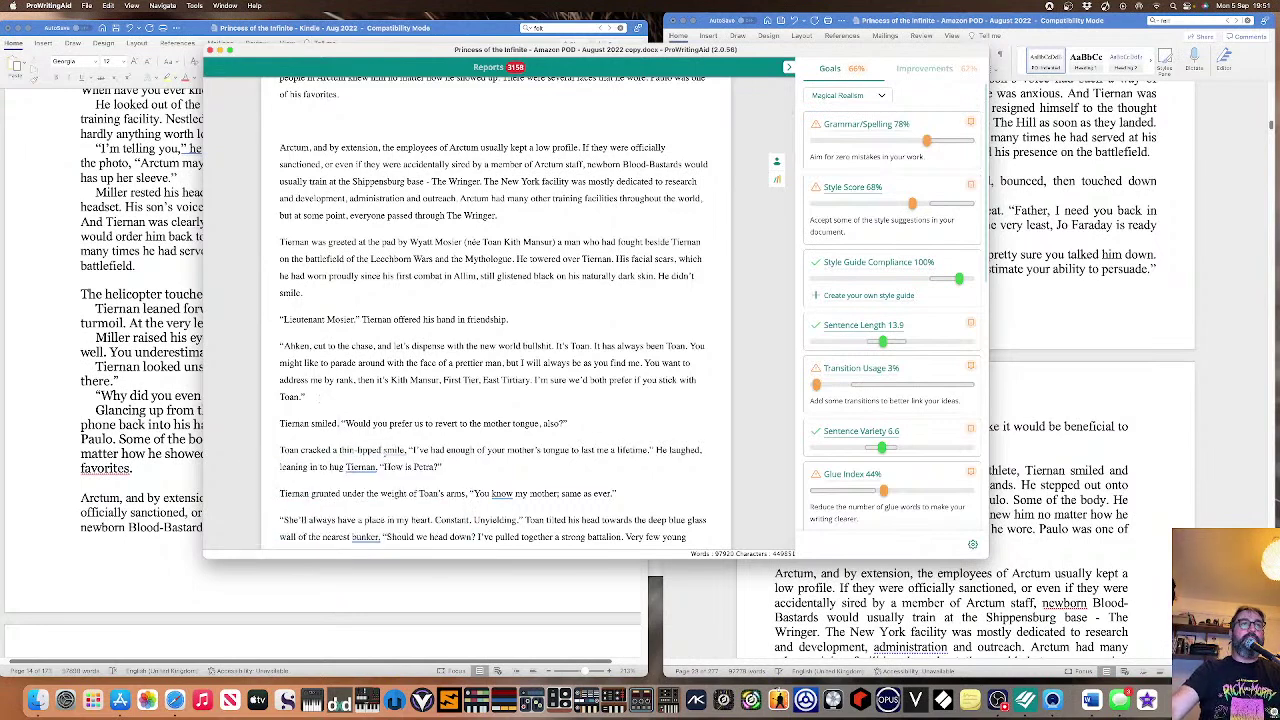
left_click(386, 452)
left_click(392, 476)
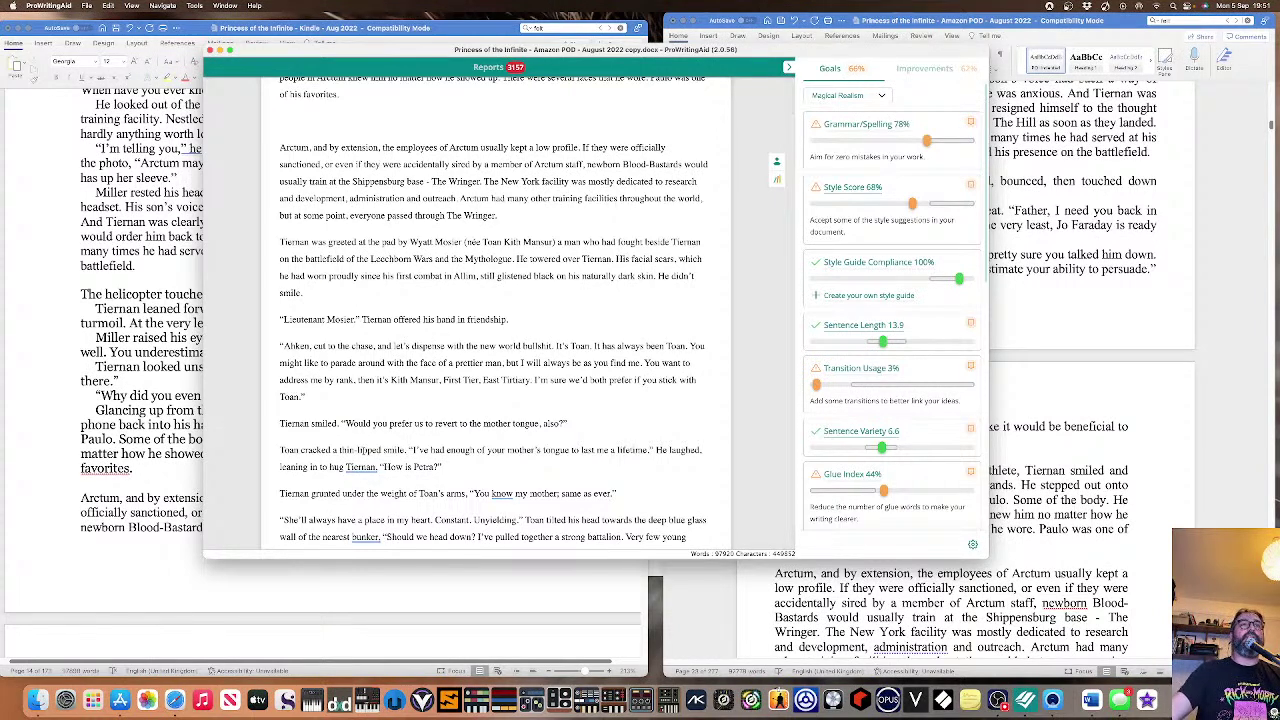
left_click(345, 470)
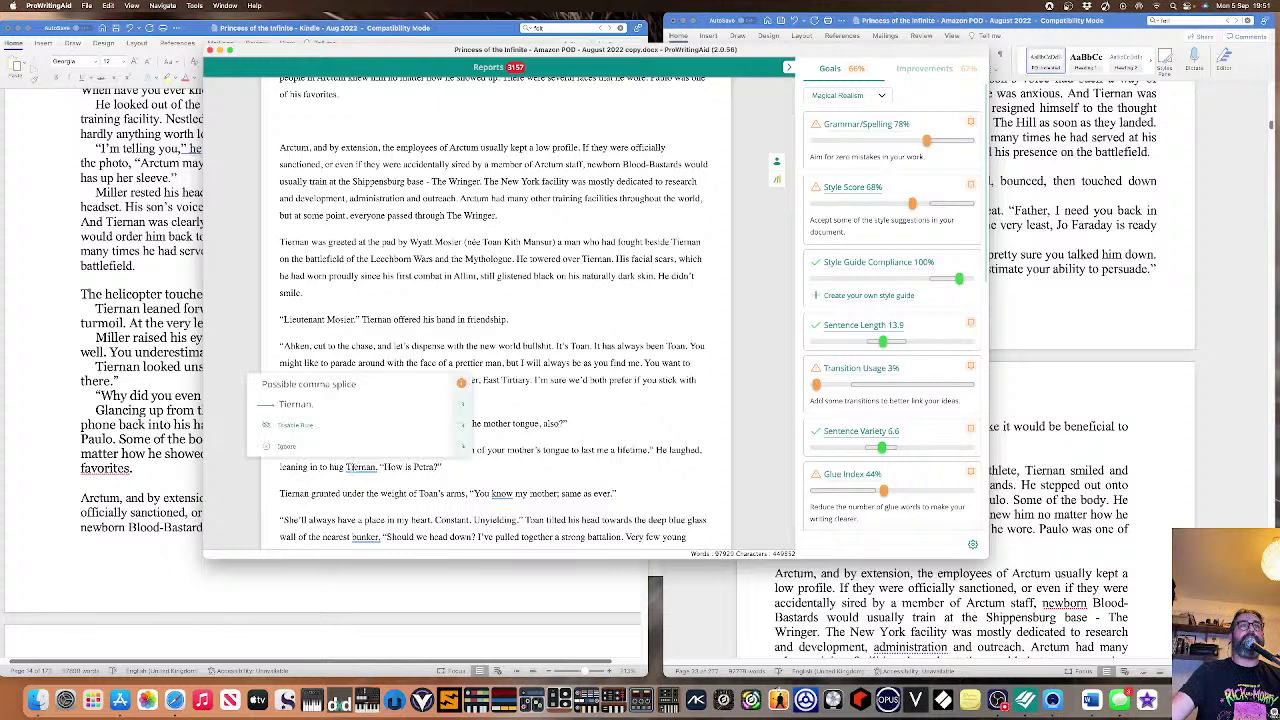
left_click(344, 397)
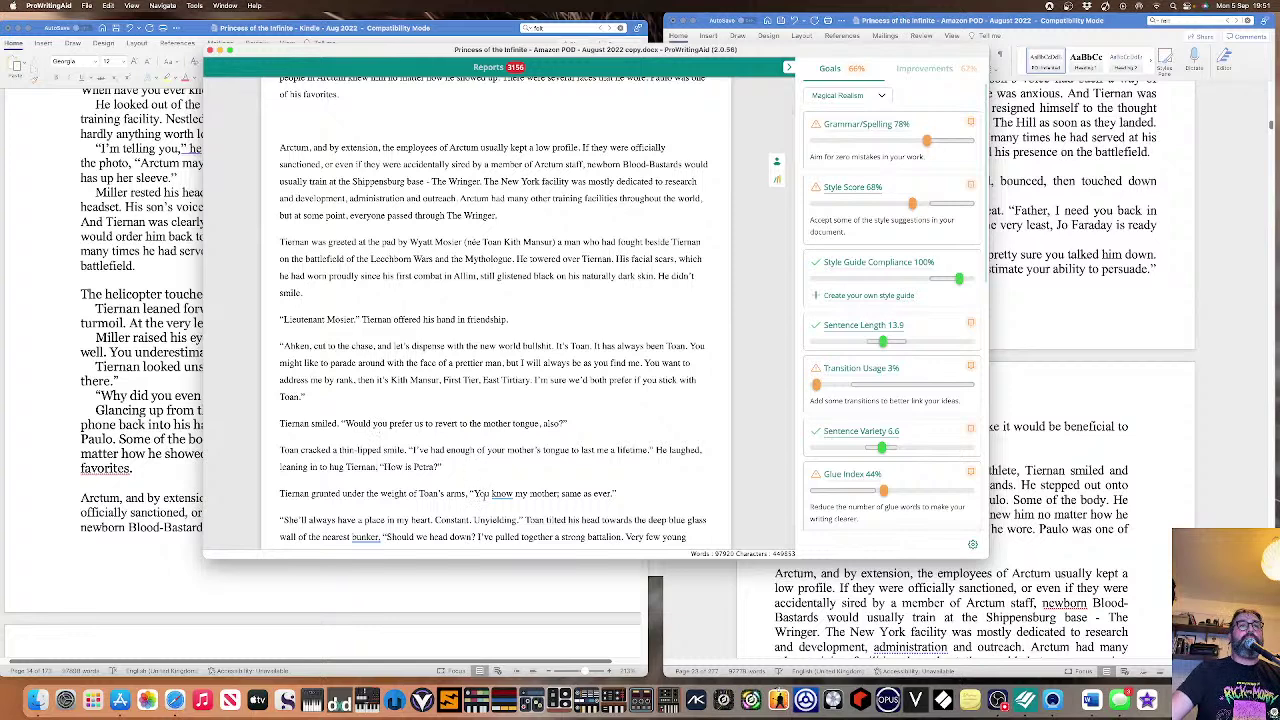
Ignore the missing-comma suggestion in "You know my mother" and accept the period after "nearest bunker".
scroll(497, 485, "down", 5)
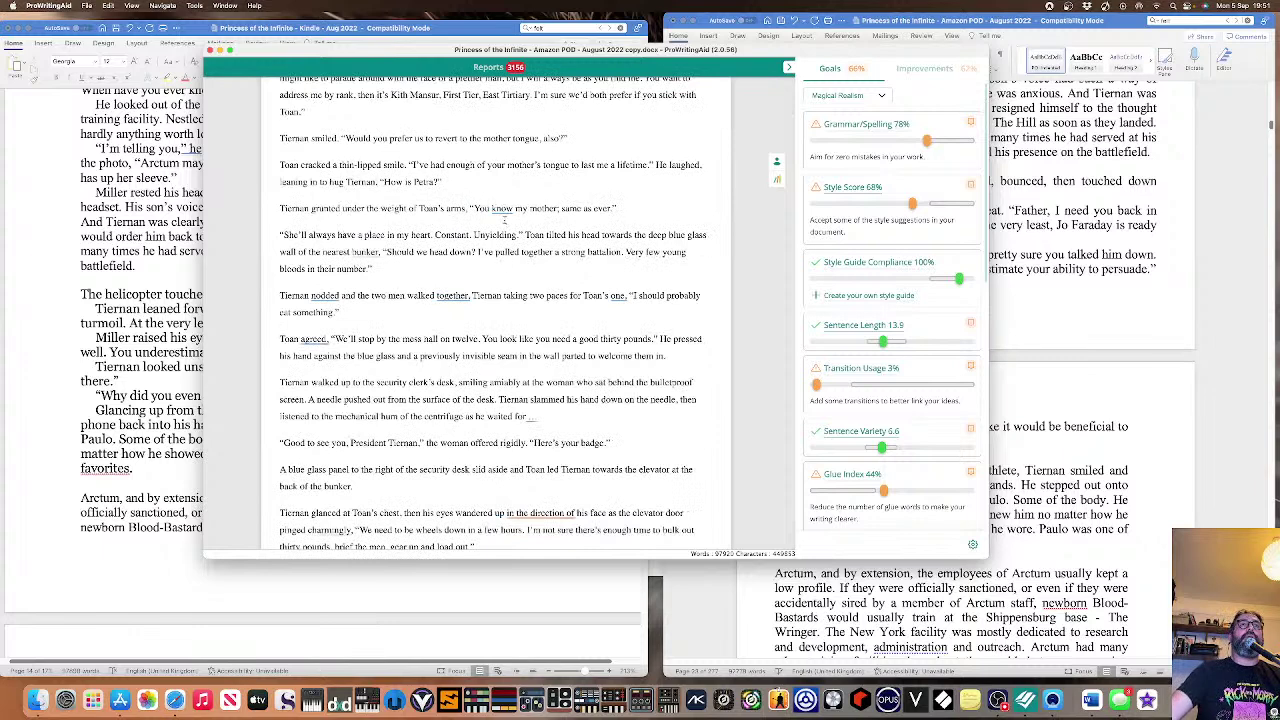
mouse_move(500, 208)
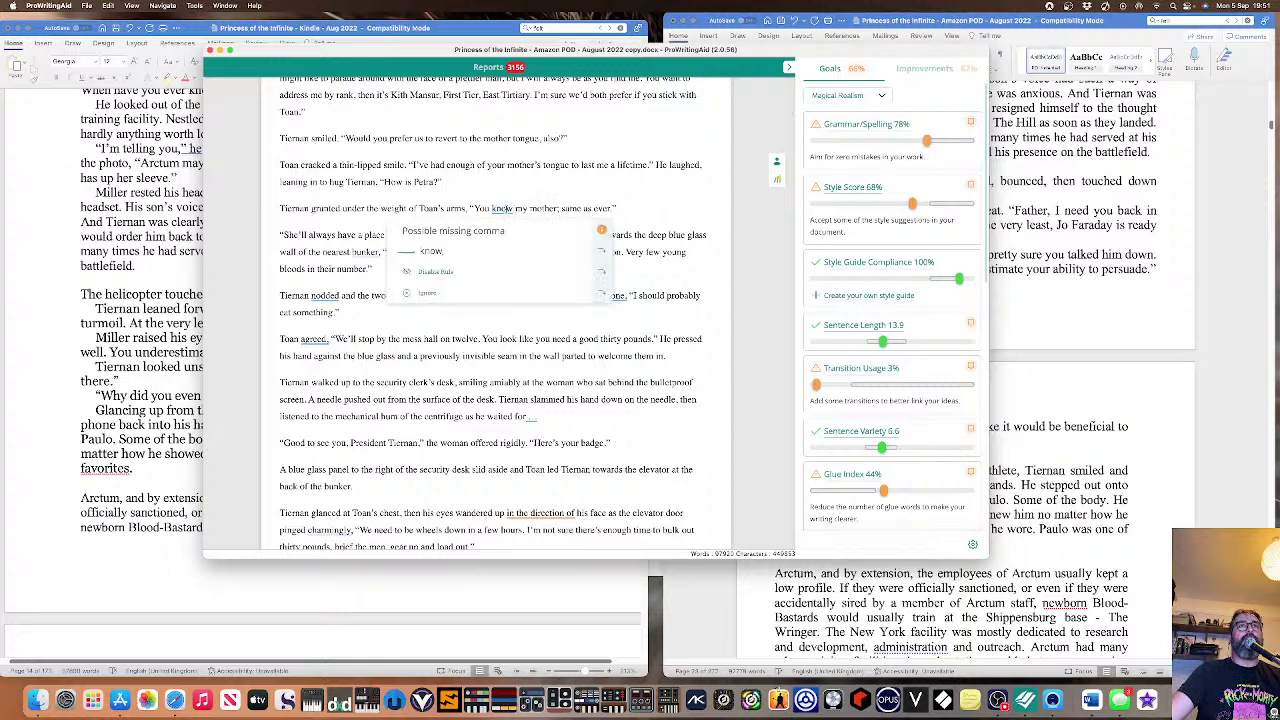
left_click(488, 291)
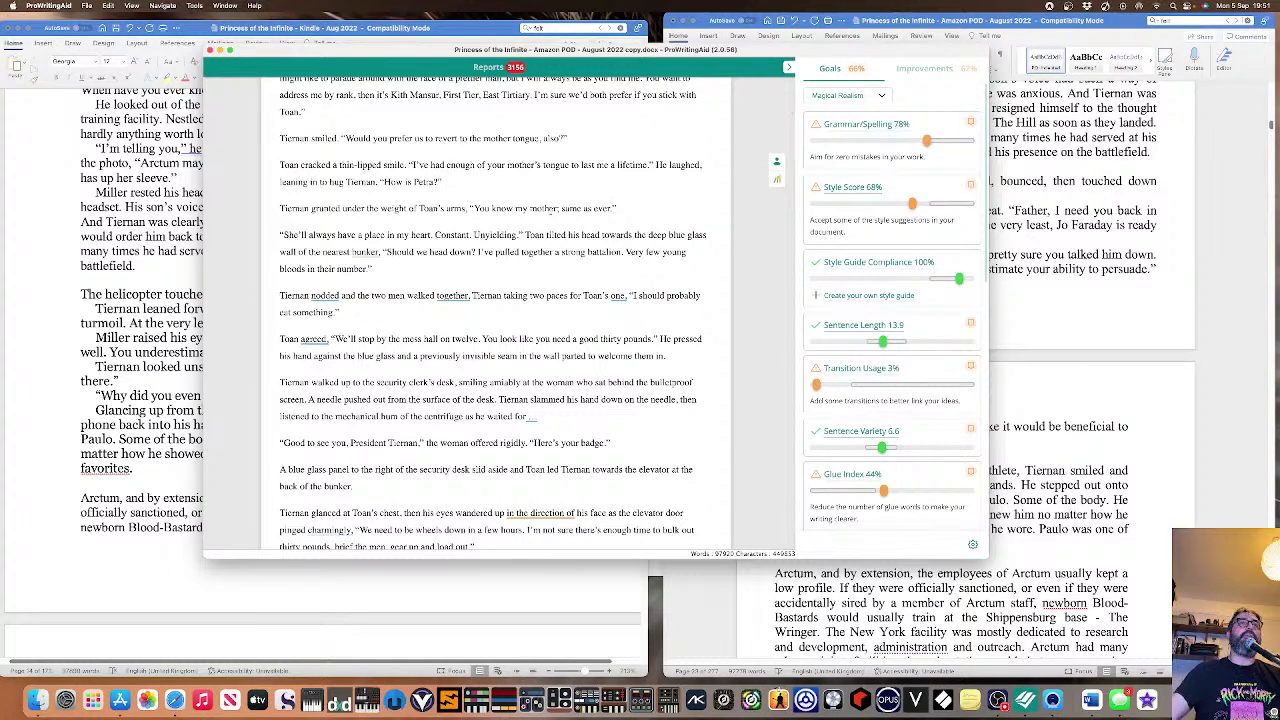
left_click(368, 253)
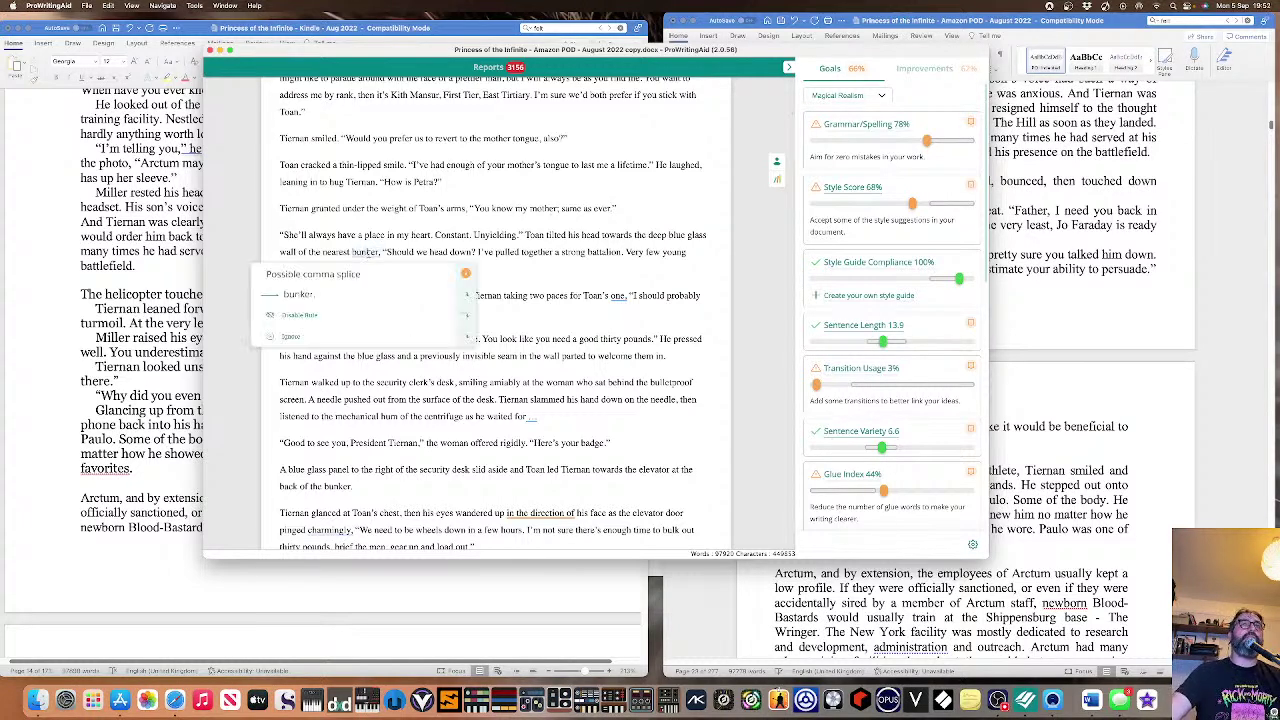
left_click(369, 286)
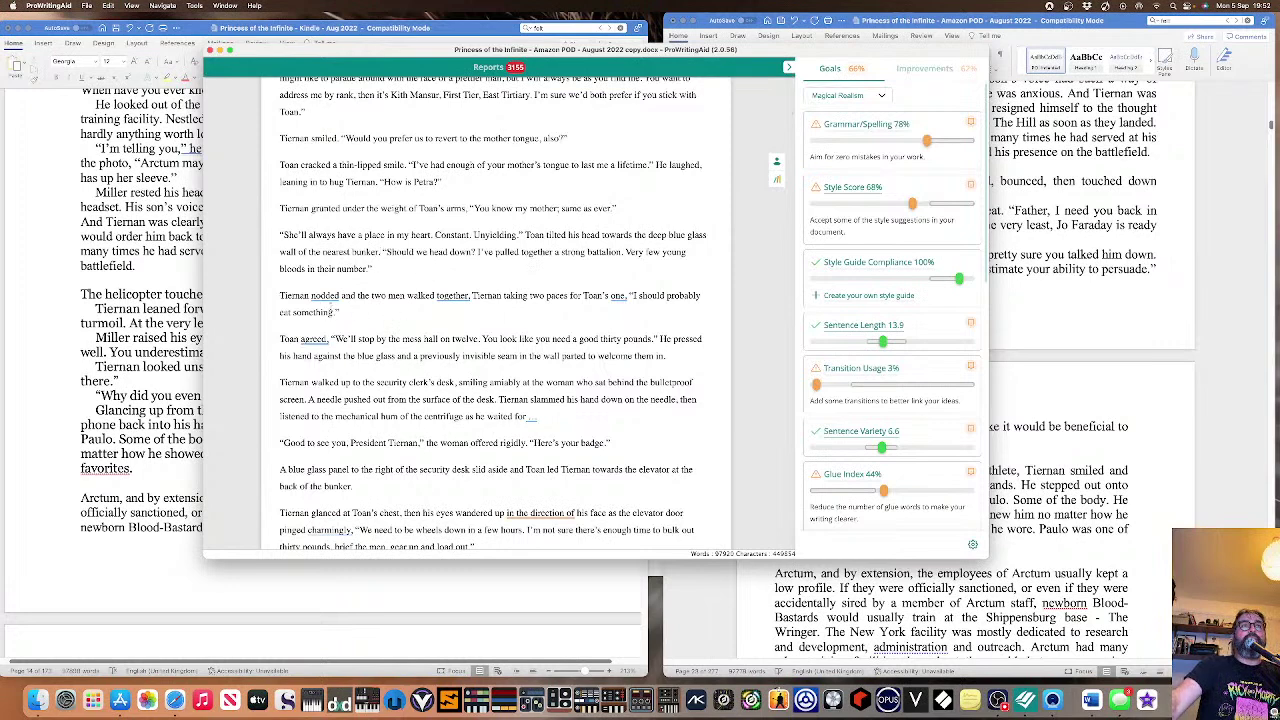
Accept the comma after "Tiernan nodded" and replace the comma after "Toan's one" with a period.
mouse_move(330, 304)
left_click(330, 336)
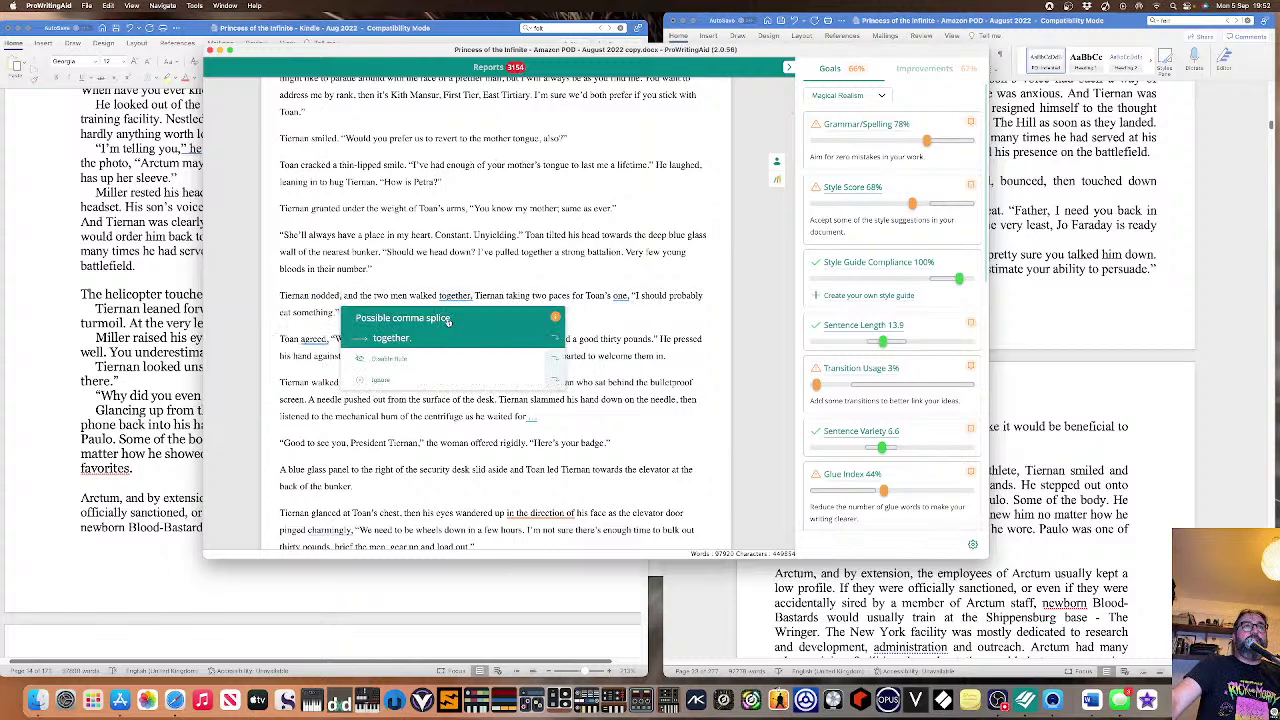
left_click(449, 318)
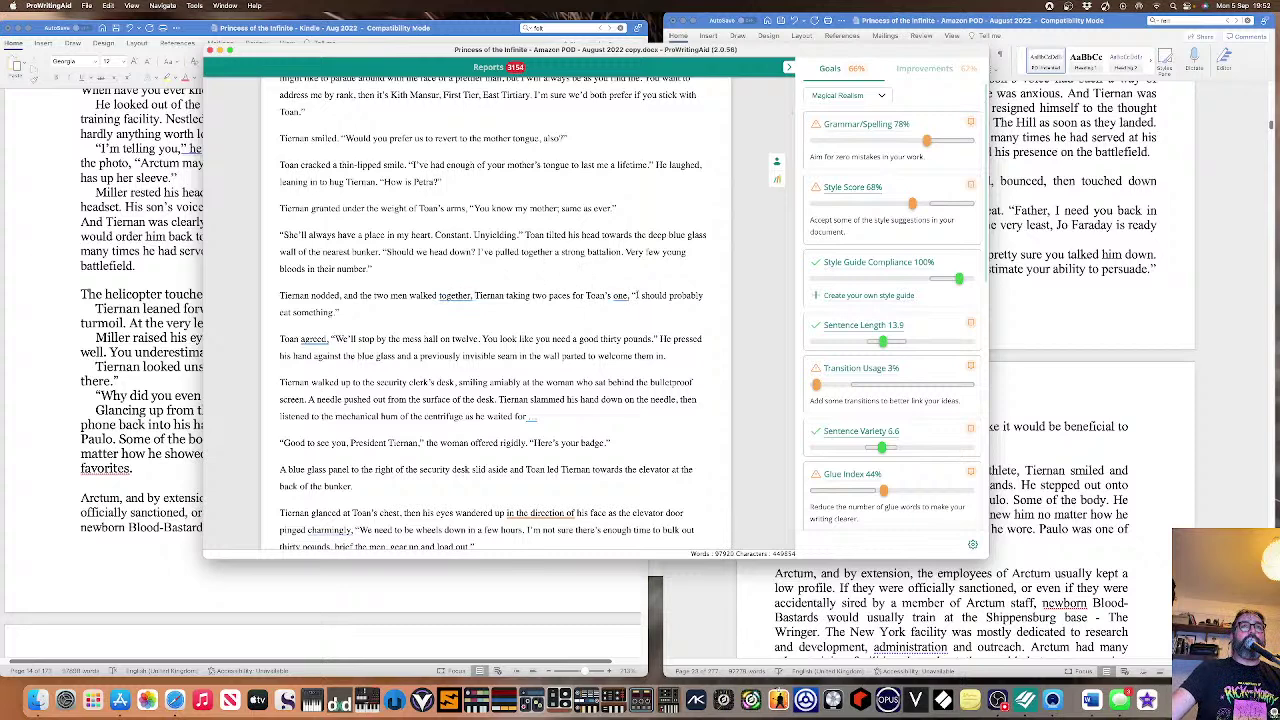
key("BackSpace")
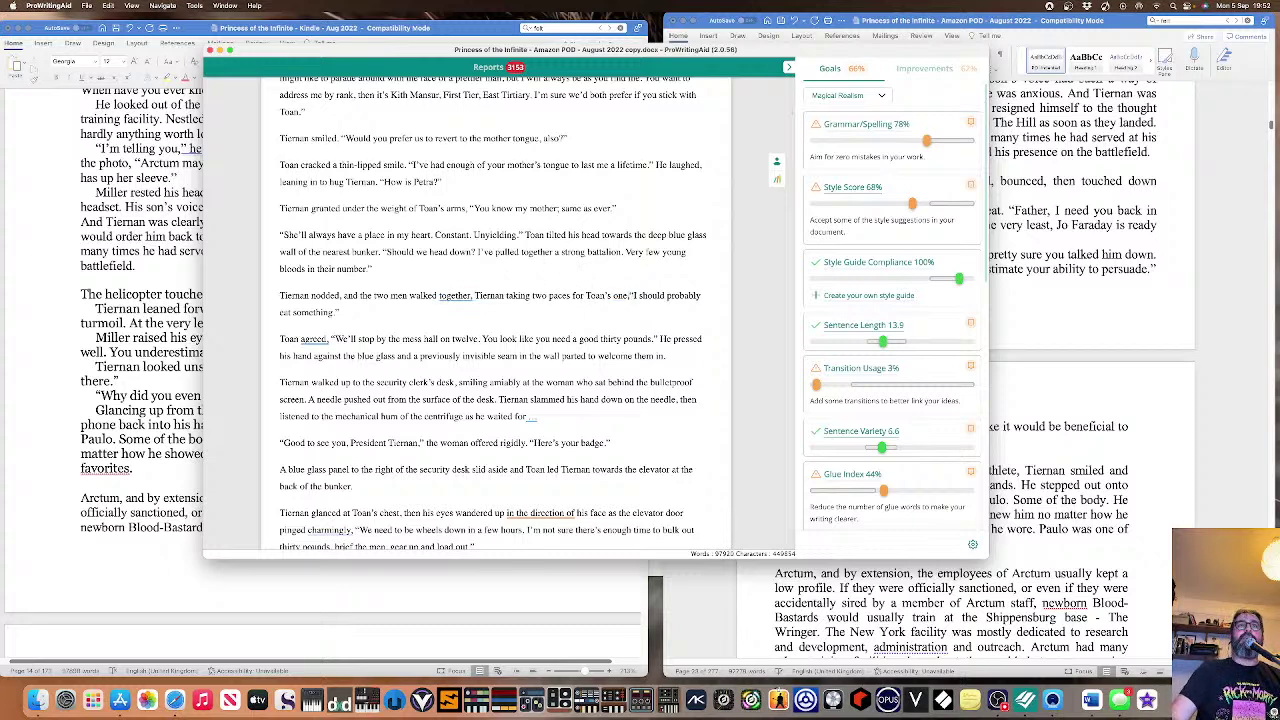
key("BackSpace")
type(".")
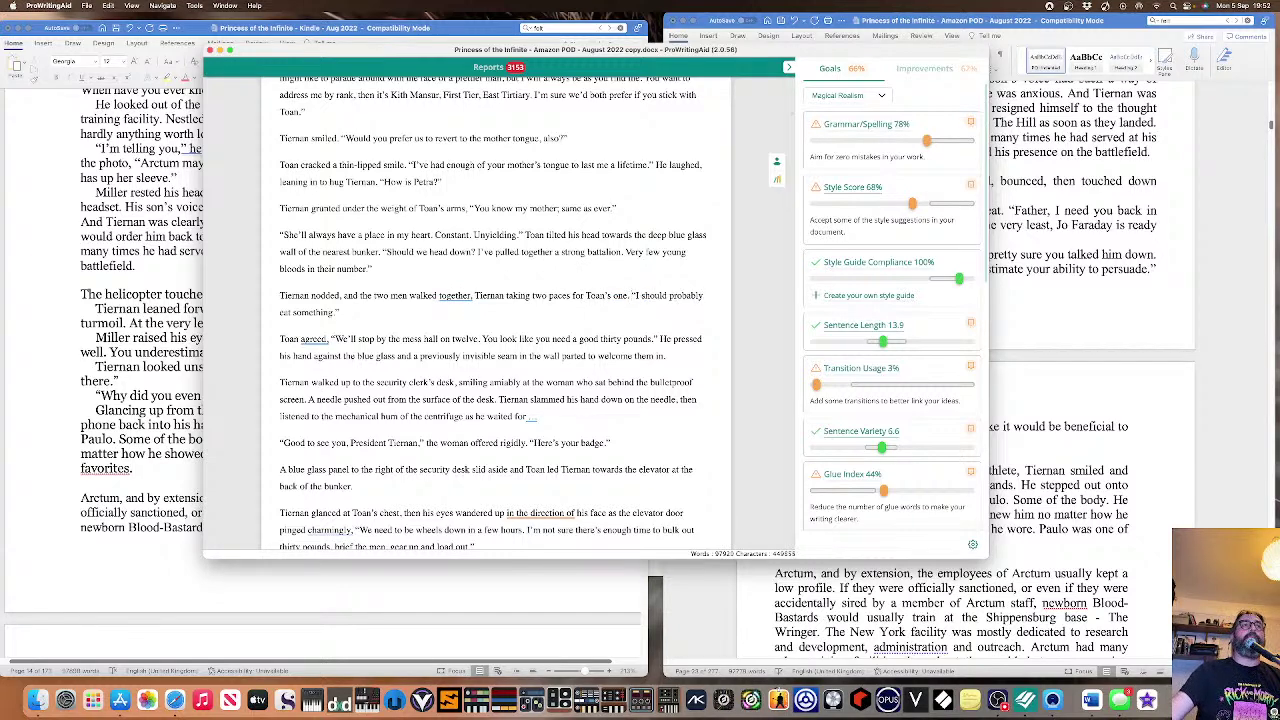
Accept the period after "Toan agreed" and ignore the suggestion to change "on" to "at" in "mess hall on twelve".
left_click(316, 342)
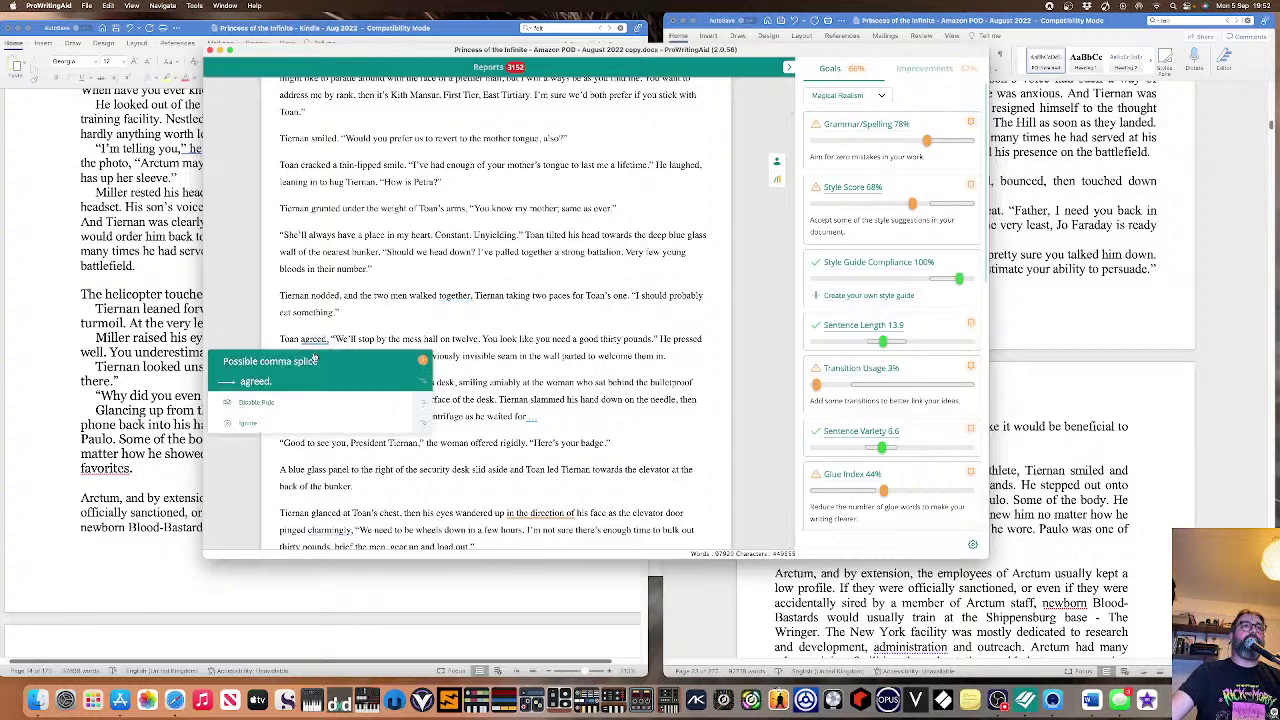
left_click(315, 354)
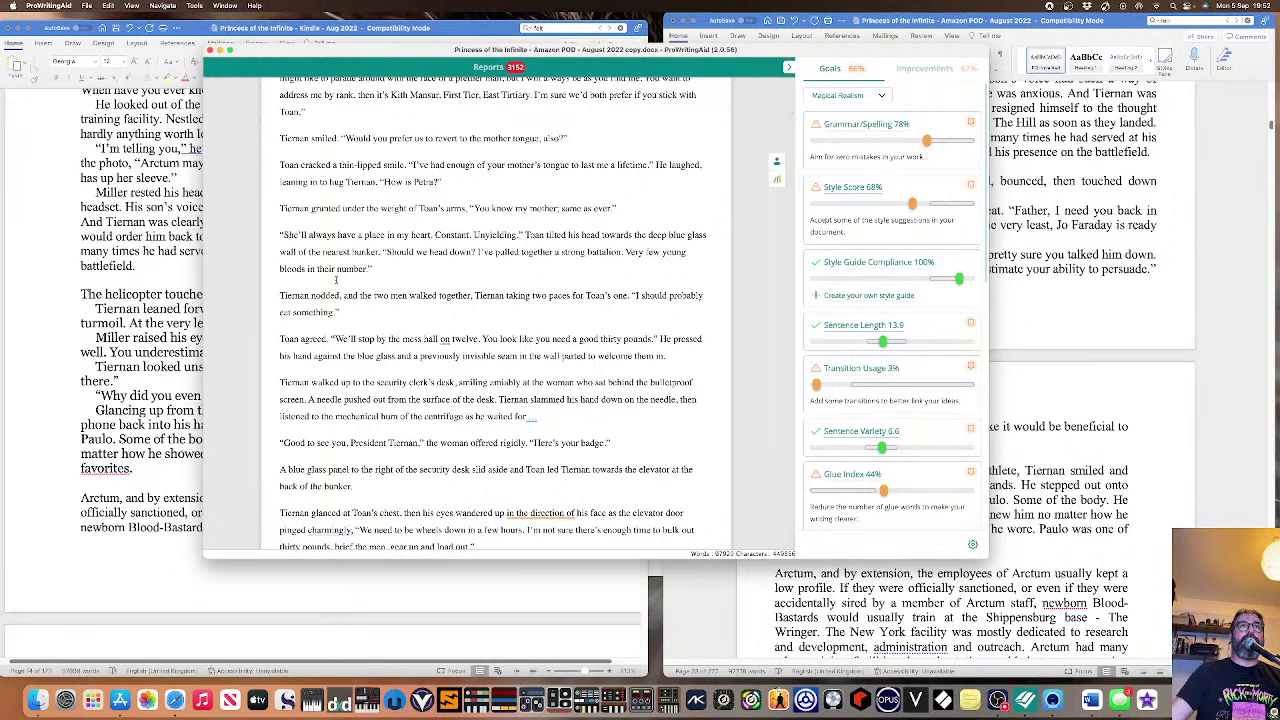
left_click(445, 341)
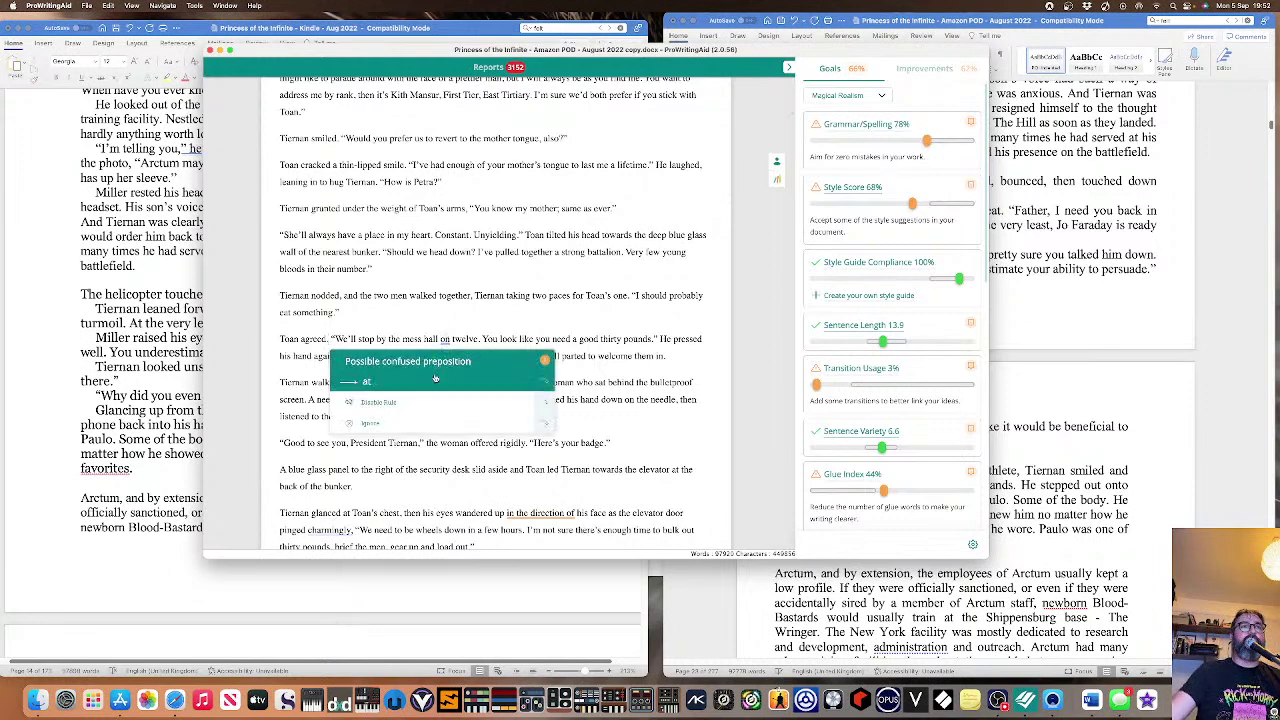
left_click(424, 434)
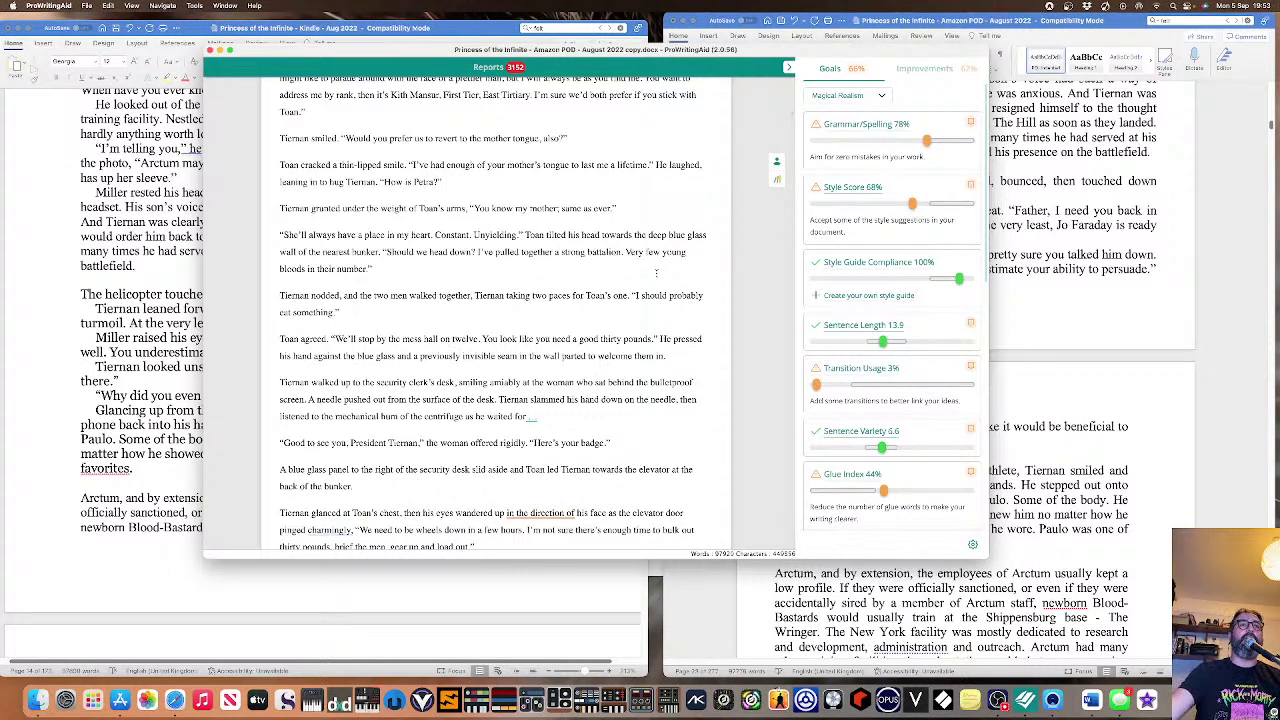
Remove the space before the ellipsis after "waited for" and replace "in the direction of" with "toward" in the elevator paragraph.
mouse_move(536, 415)
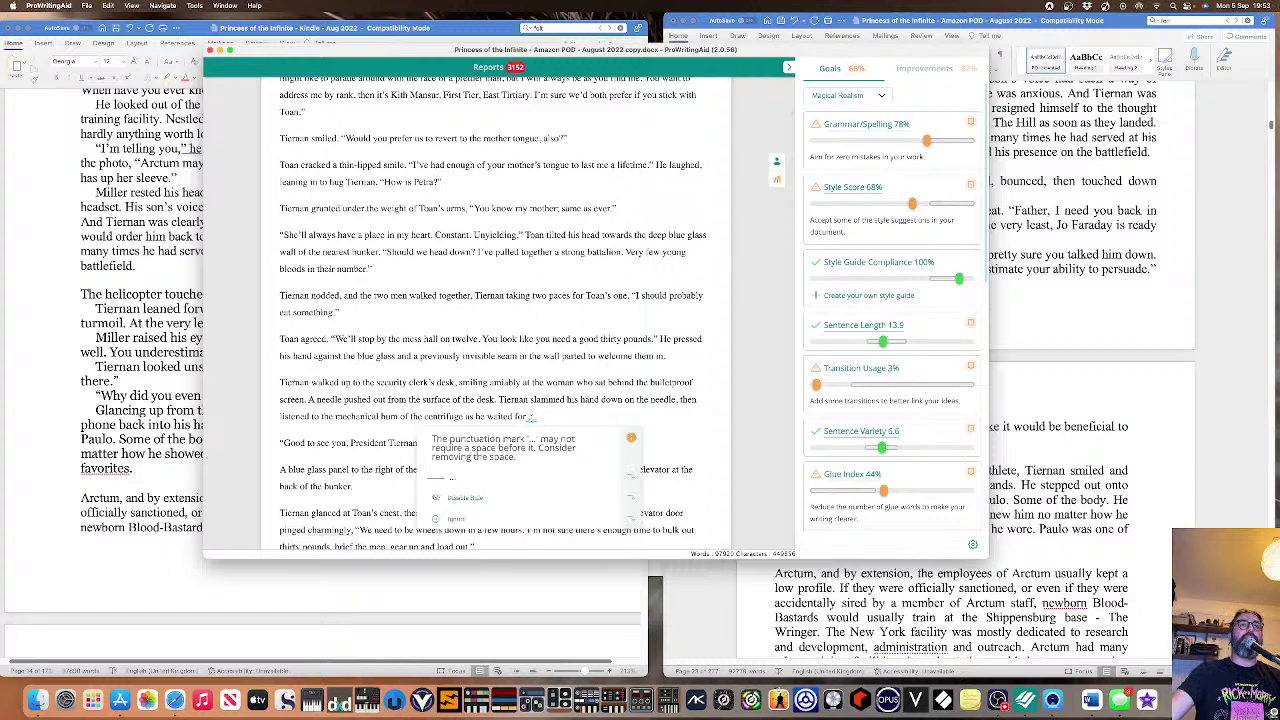
left_click(530, 474)
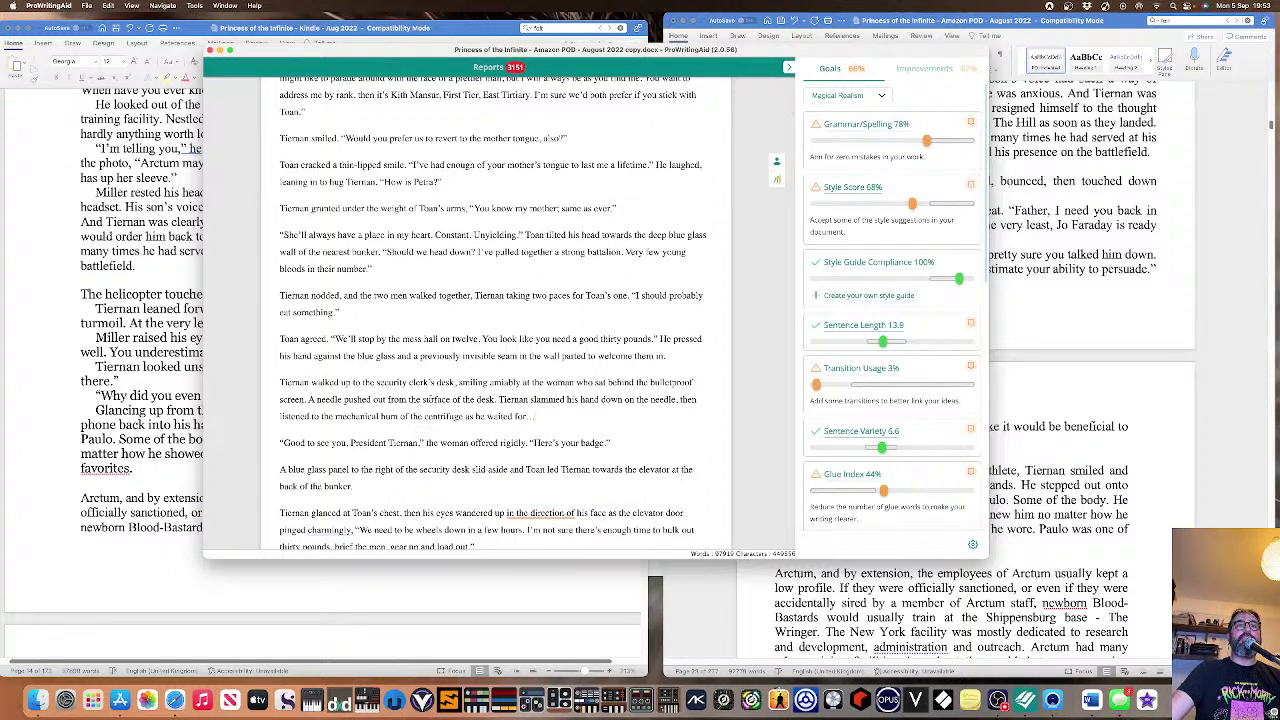
scroll(439, 404, "down", 2)
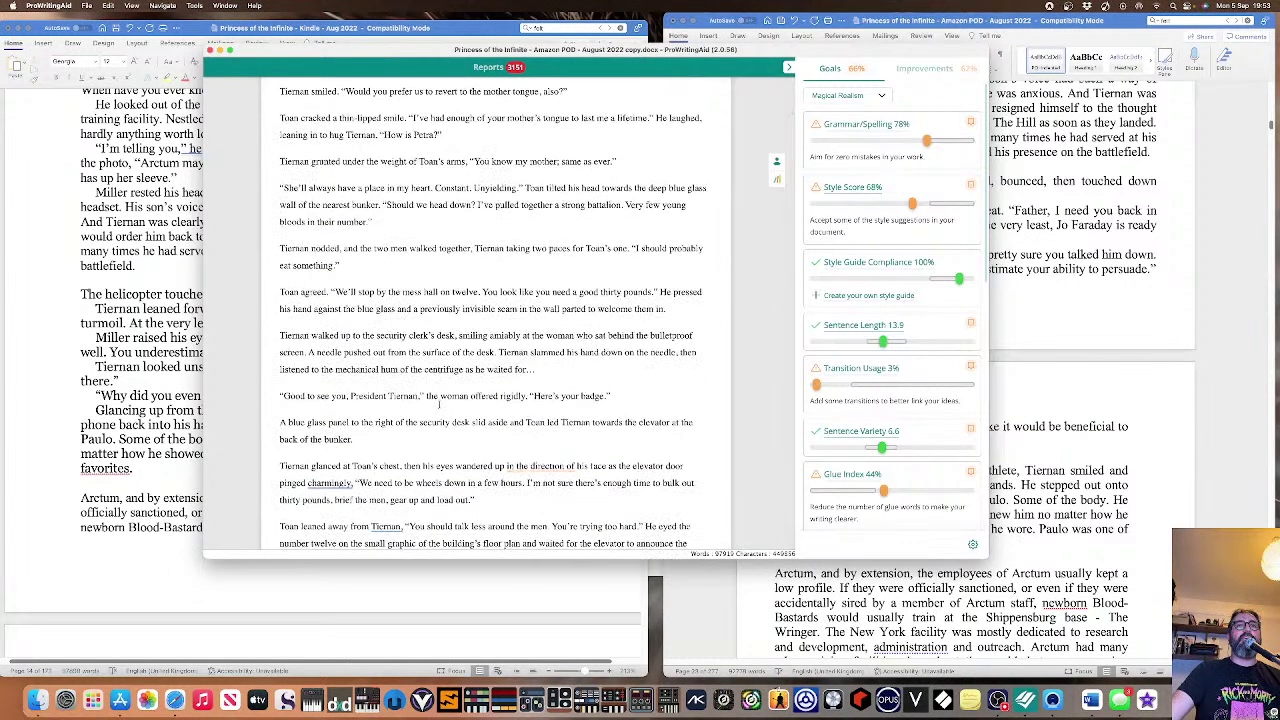
scroll(343, 336, "down", 2)
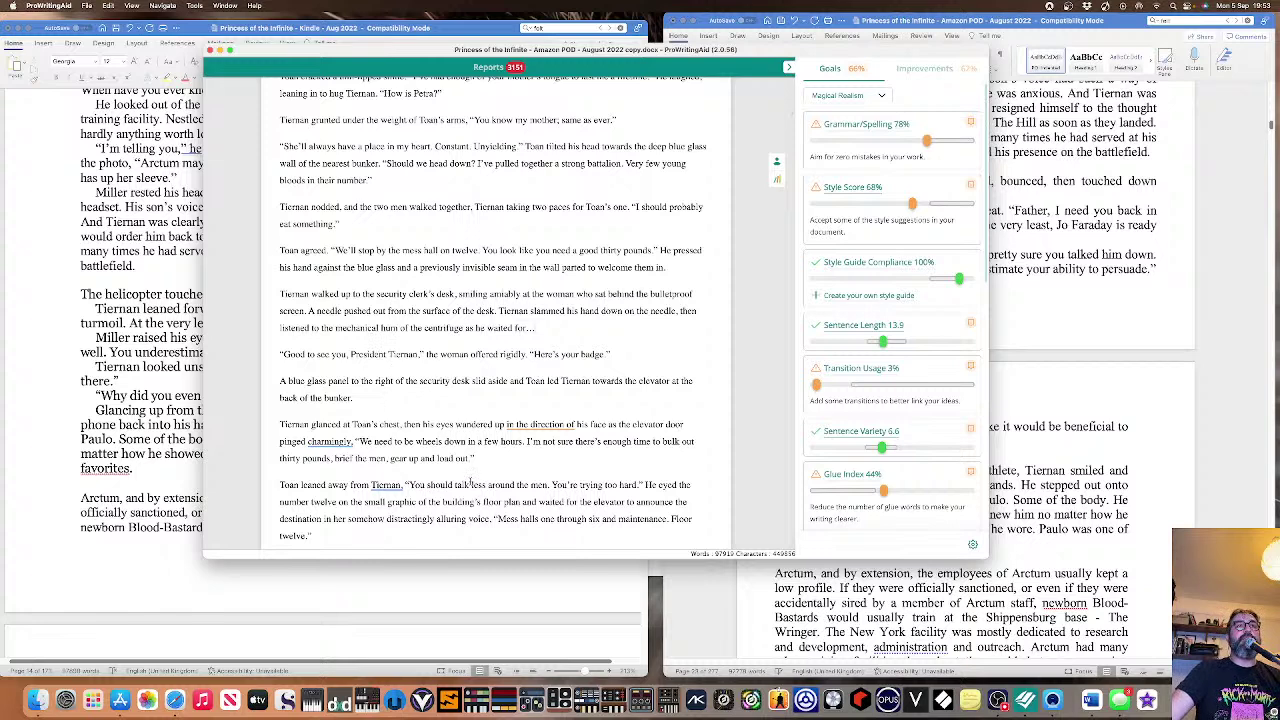
left_click(534, 426)
left_click(530, 460)
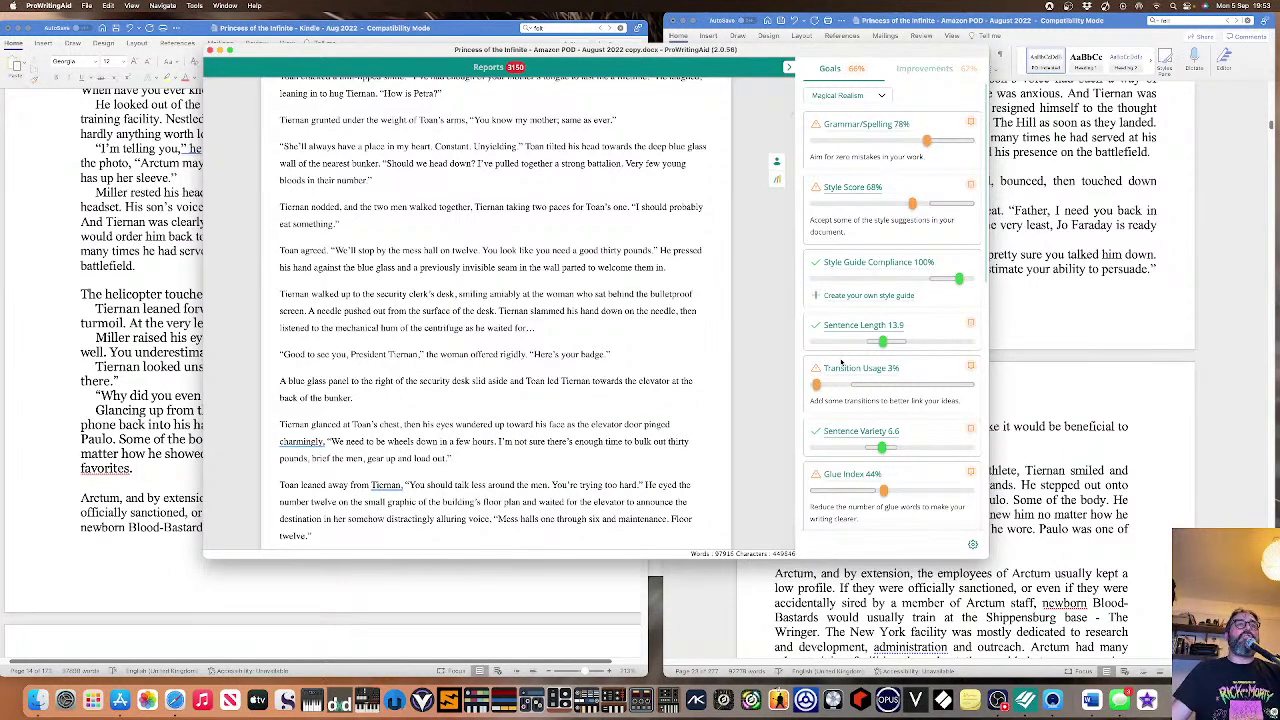
Accept the periods in place of the commas after "pinged charmingly" and "leaned away from Tiernan".
left_click(302, 441)
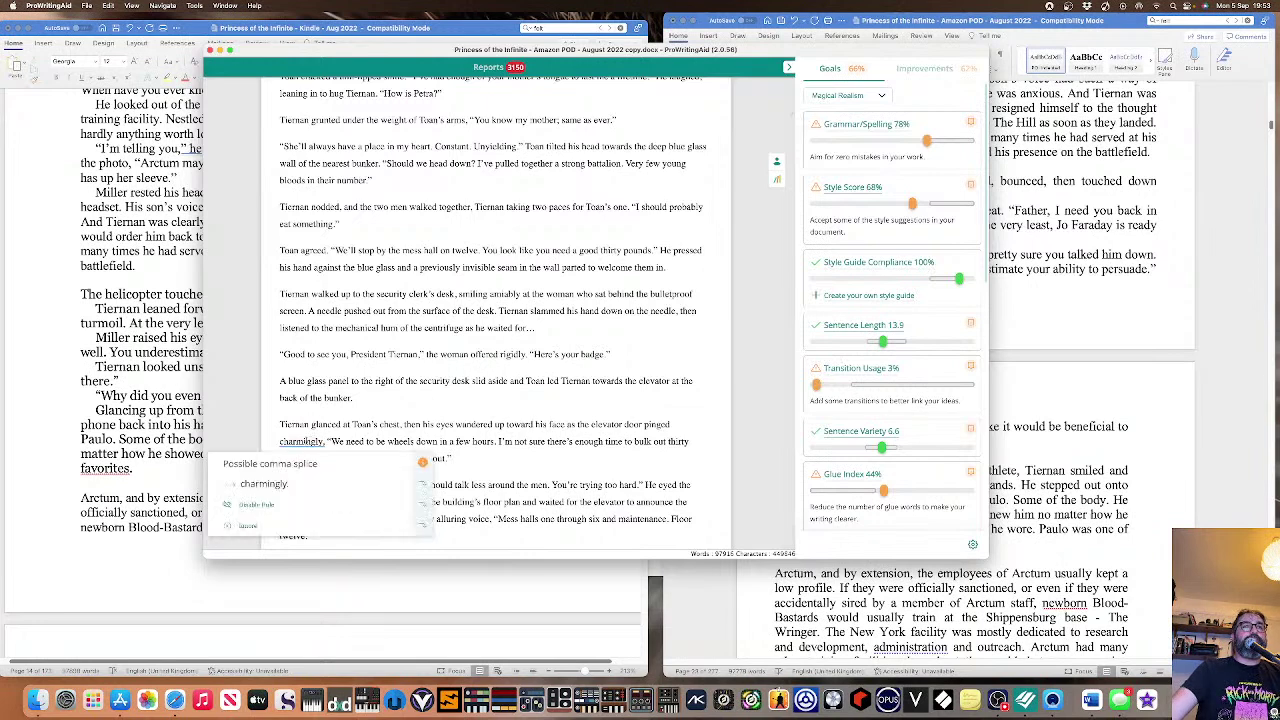
left_click(303, 476)
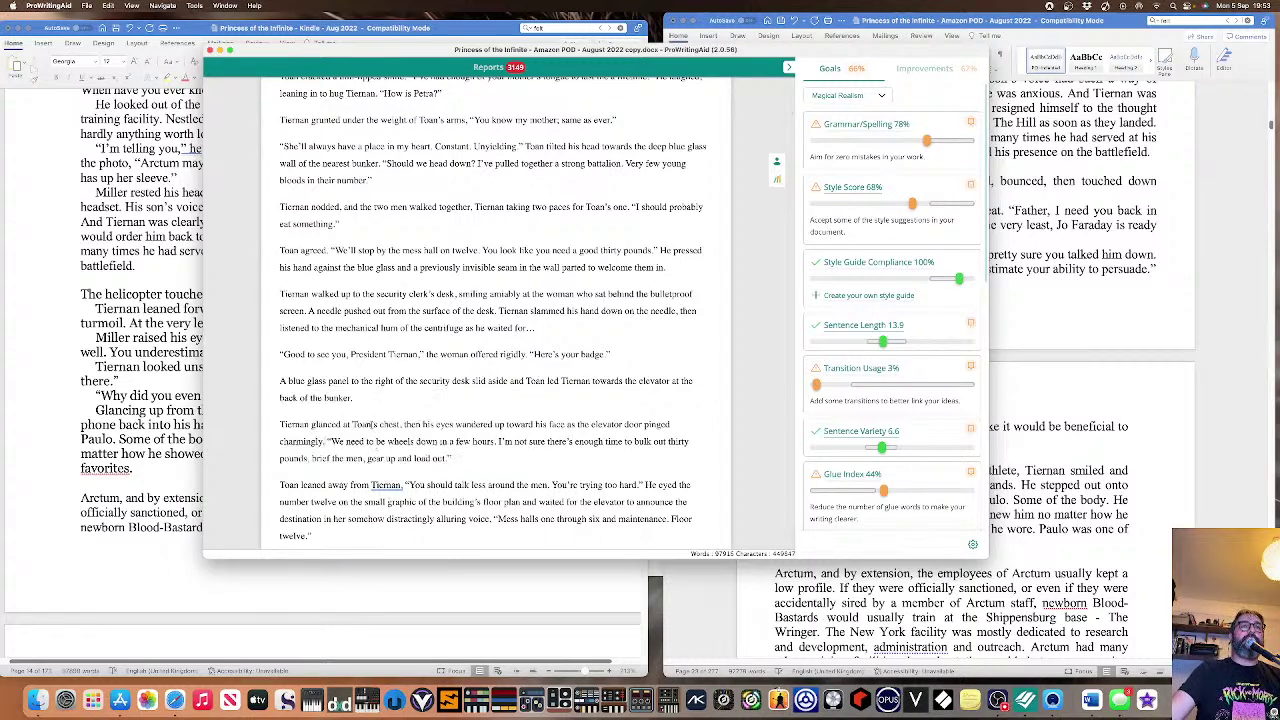
mouse_move(386, 486)
left_click(383, 426)
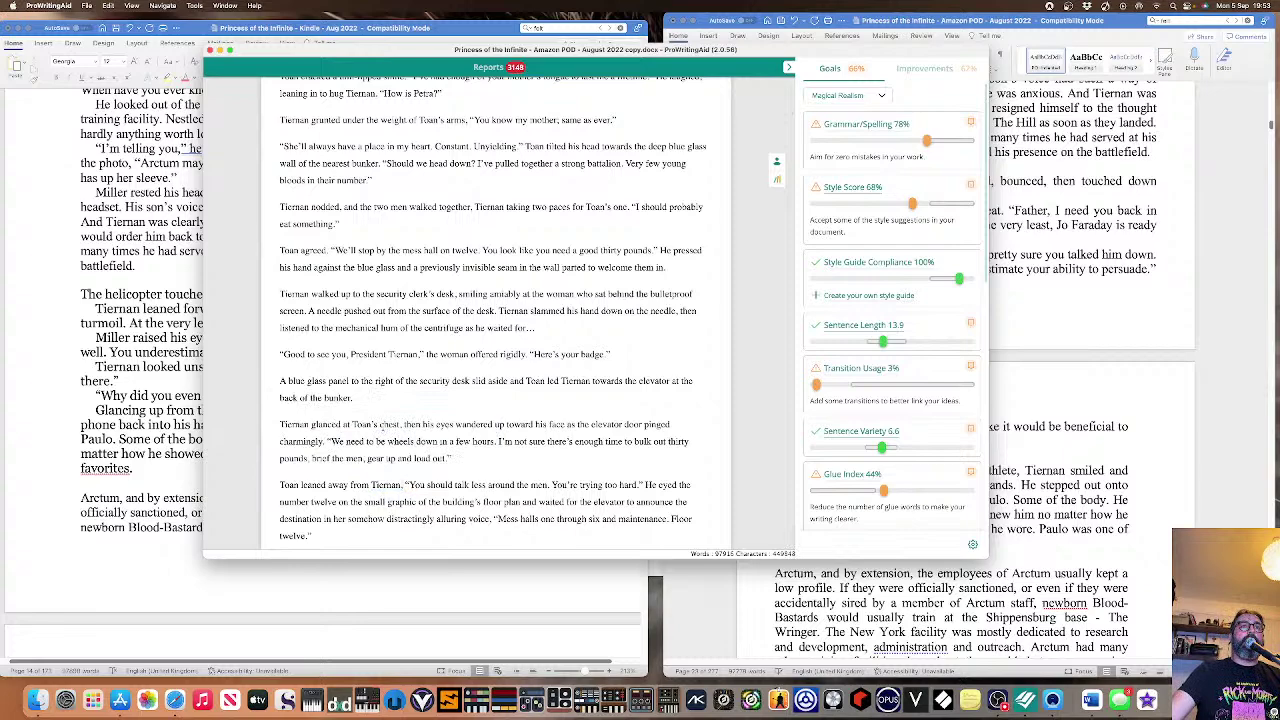
Copy the corrected ProWritingAid section from "Arctum, and by extension" through "Floor twelve.".
scroll(475, 449, "down", 3)
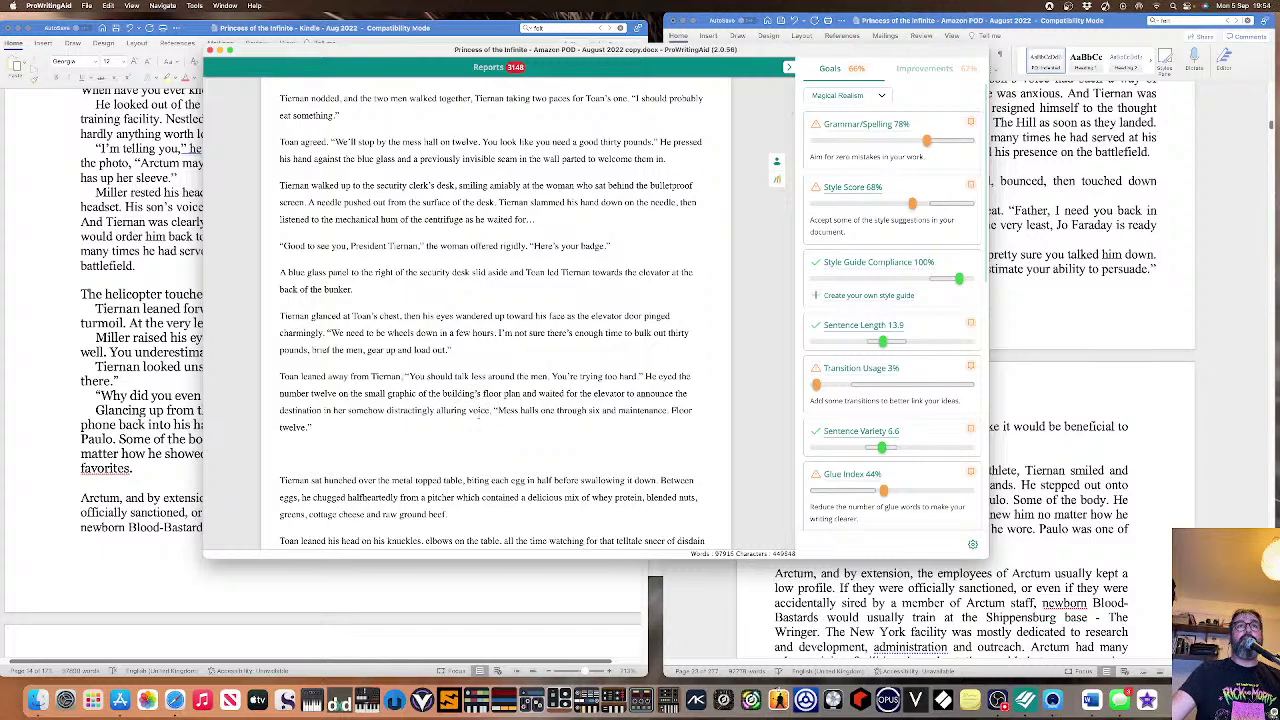
scroll(326, 464, "down", 4)
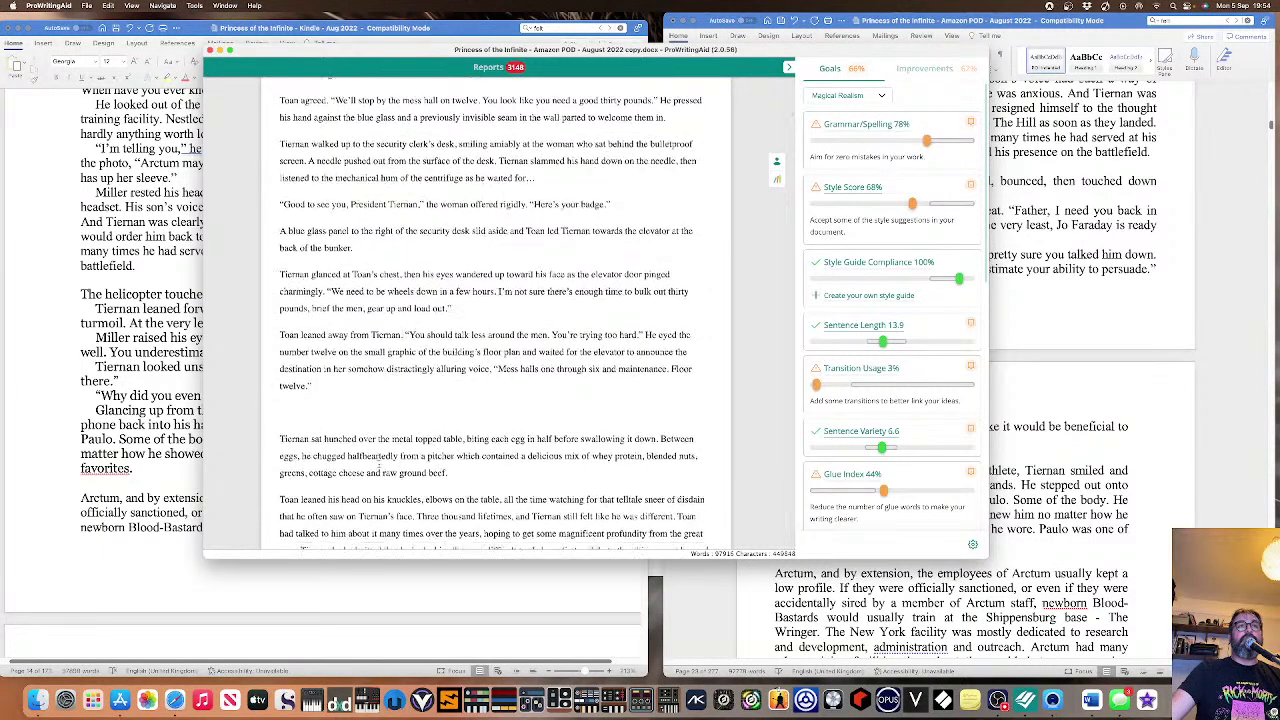
scroll(377, 466, "down", 1)
left_click_drag(445, 298, 352, 525)
left_click(352, 427)
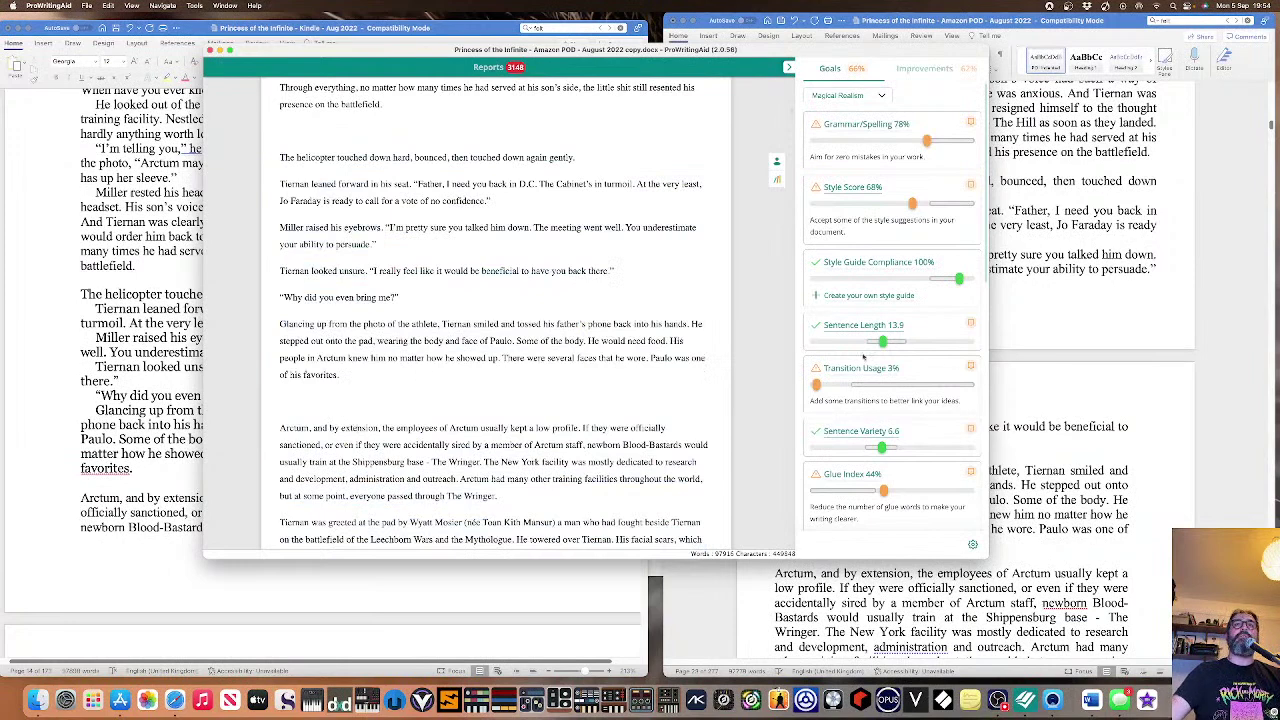
left_click(1014, 308)
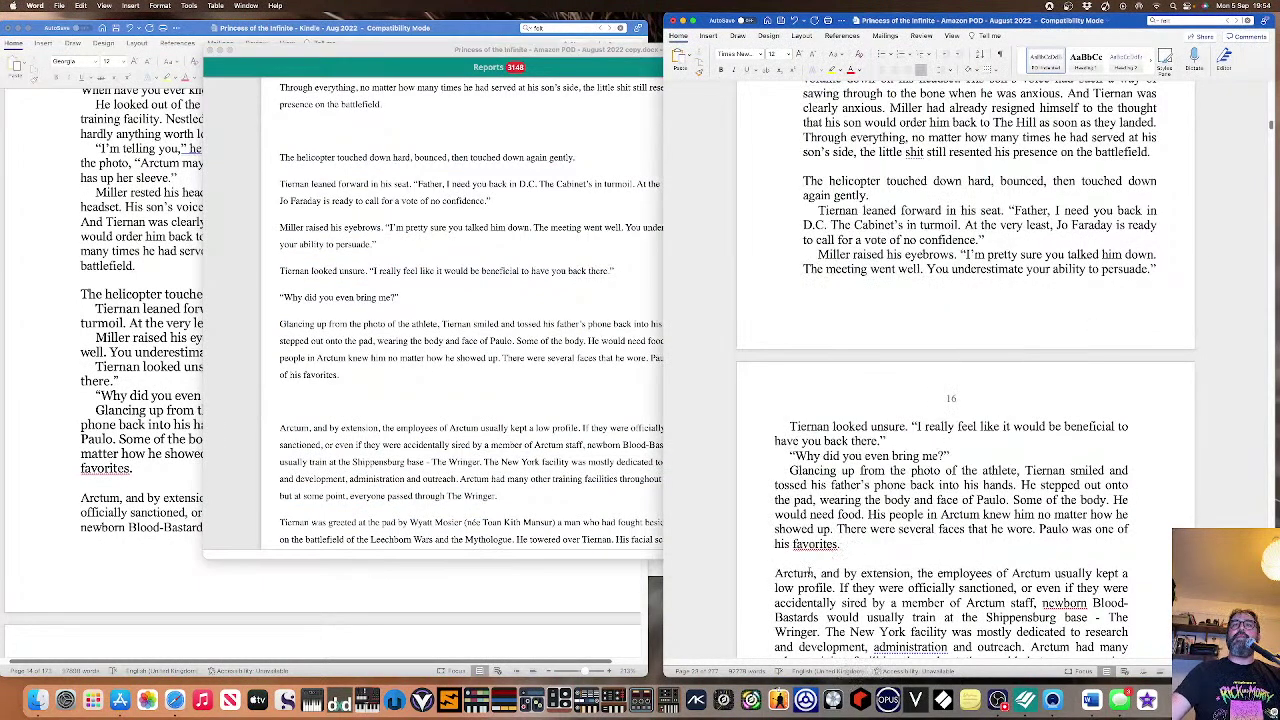
left_click(234, 428)
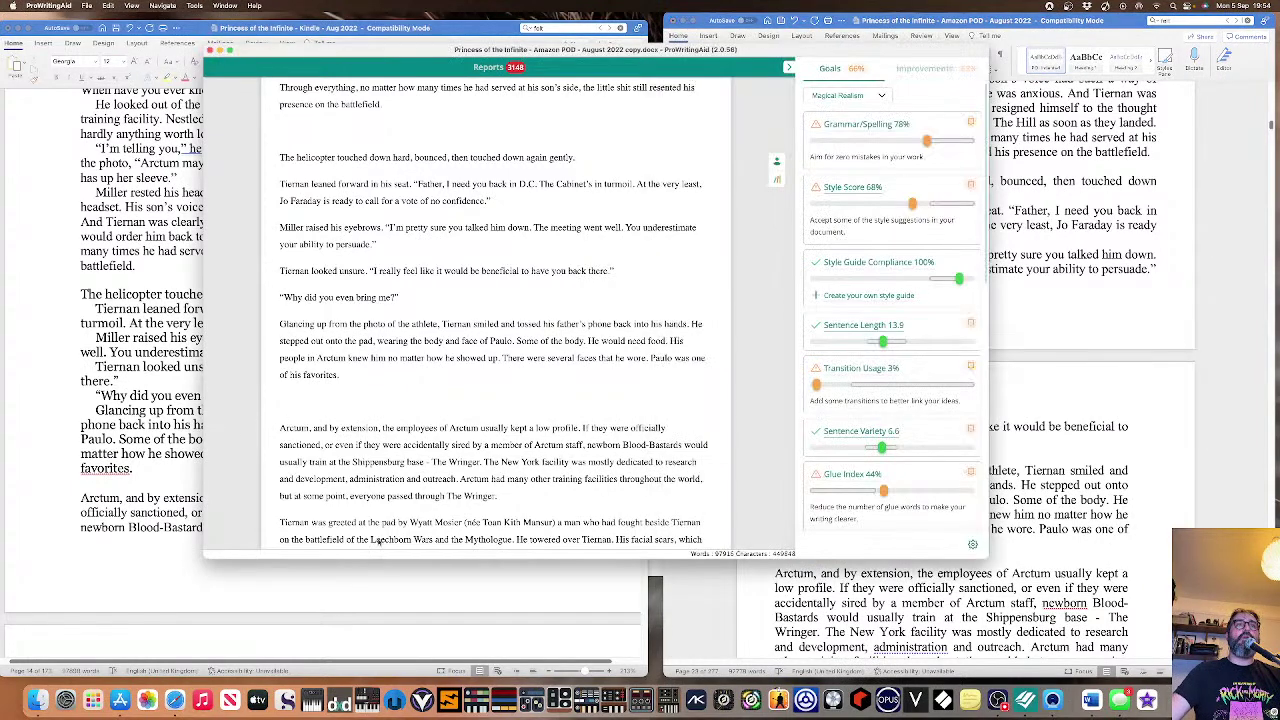
left_click_drag(302, 439, 405, 155)
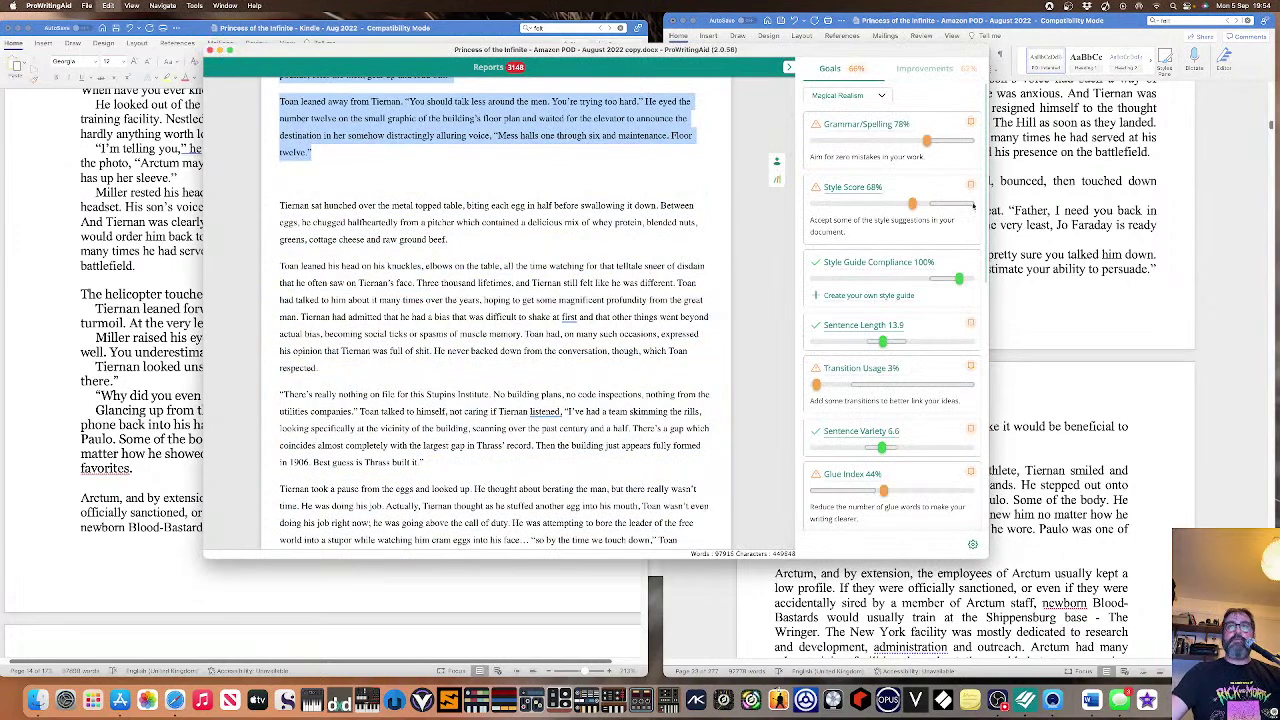
Switch to the Amazon POD Word document and replace its Arctum-to-"Floor twelve" section with the copied corrected text.
left_click(770, 443)
left_click(775, 574)
left_click_drag(775, 574, 1158, 607)
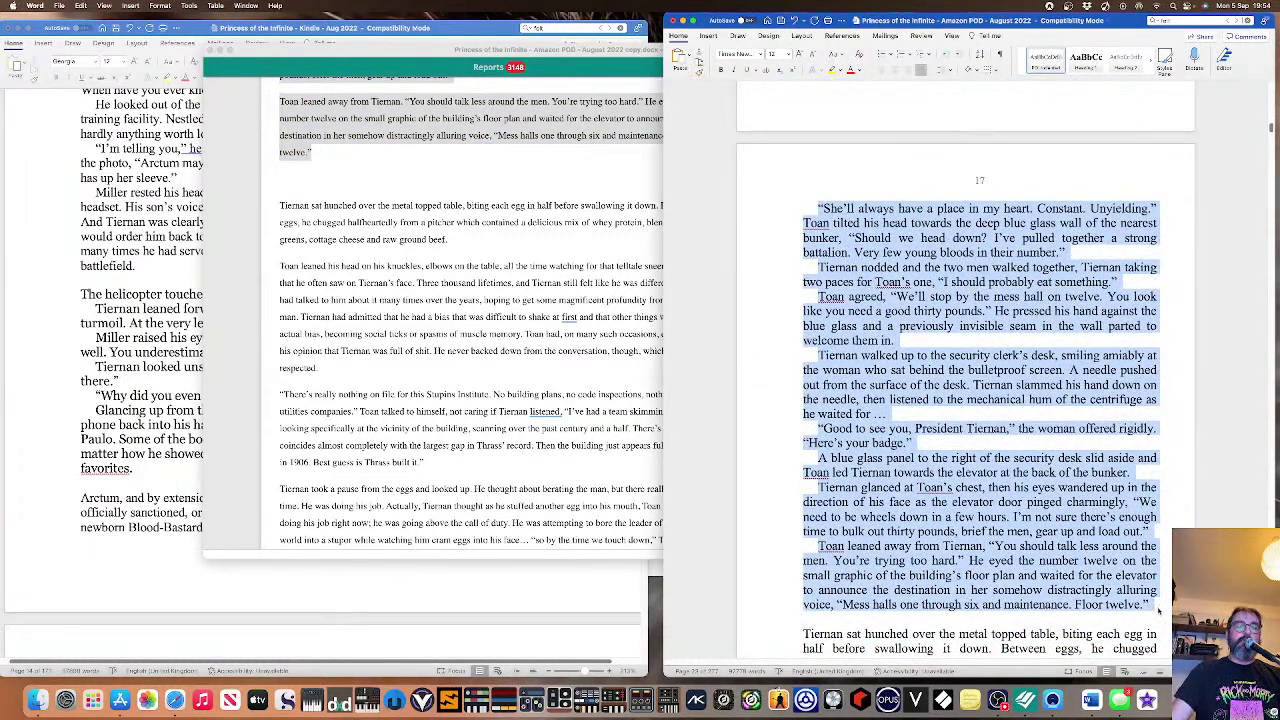
key("super+v")
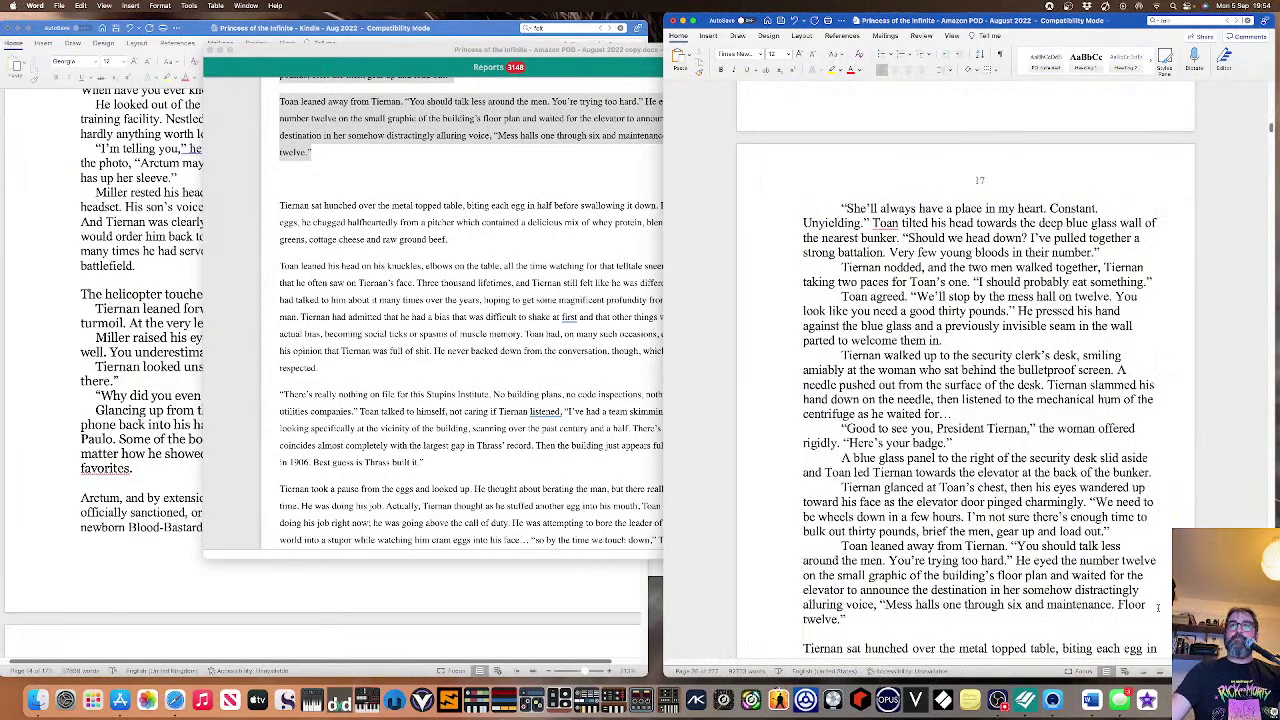
Apply the body-text style to the replaced Arctum section in the POD document and remove the indent from its first paragraph.
left_click(851, 340, "shift")
left_click_drag(851, 340, 799, 282)
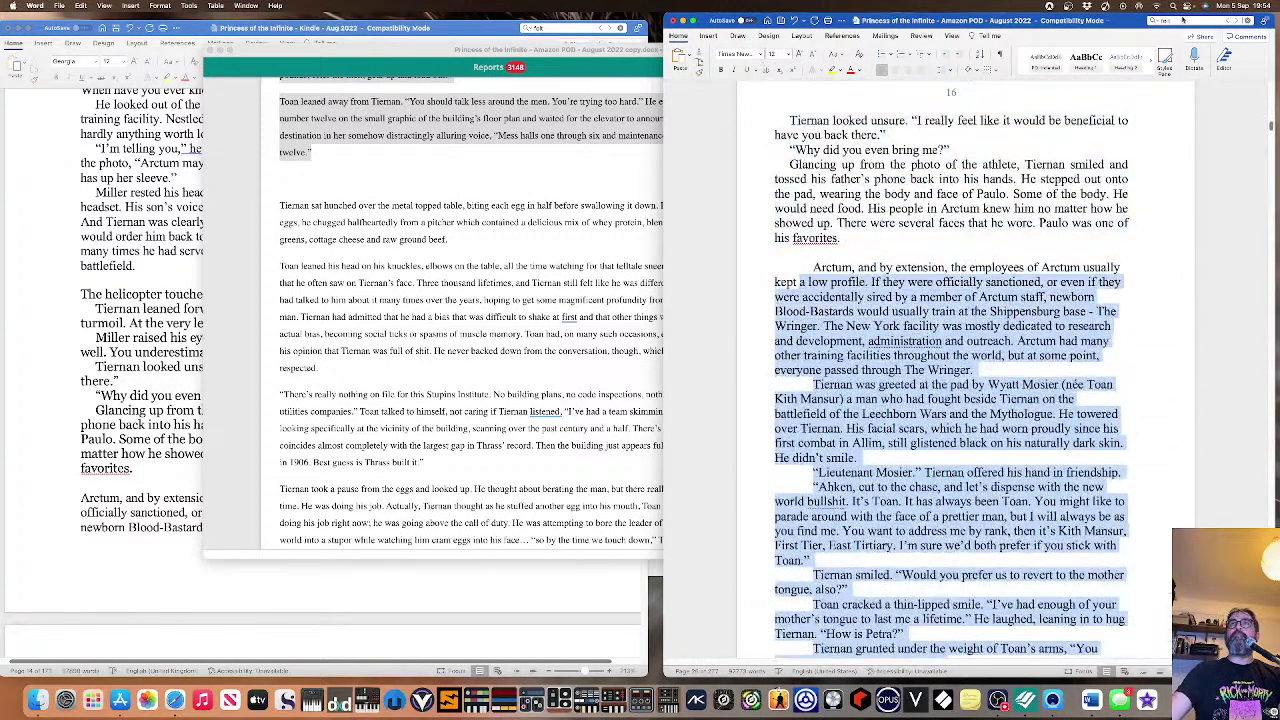
left_click(1033, 70)
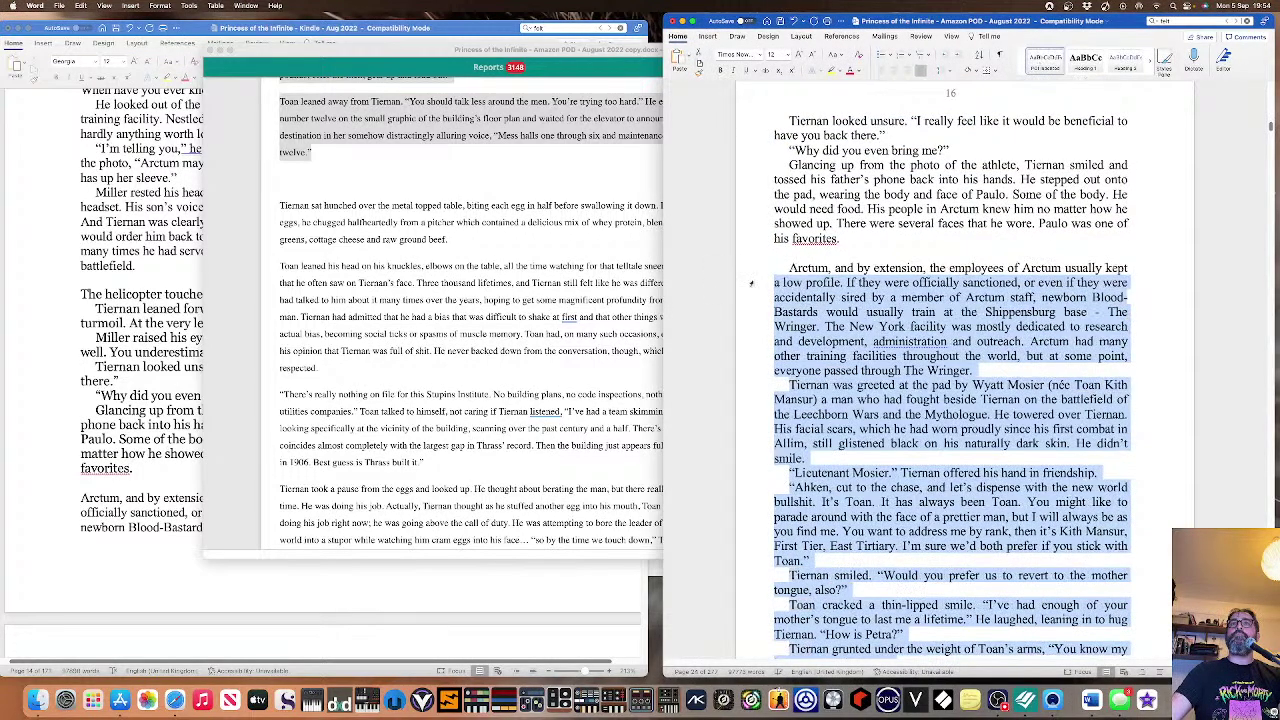
left_click(855, 300)
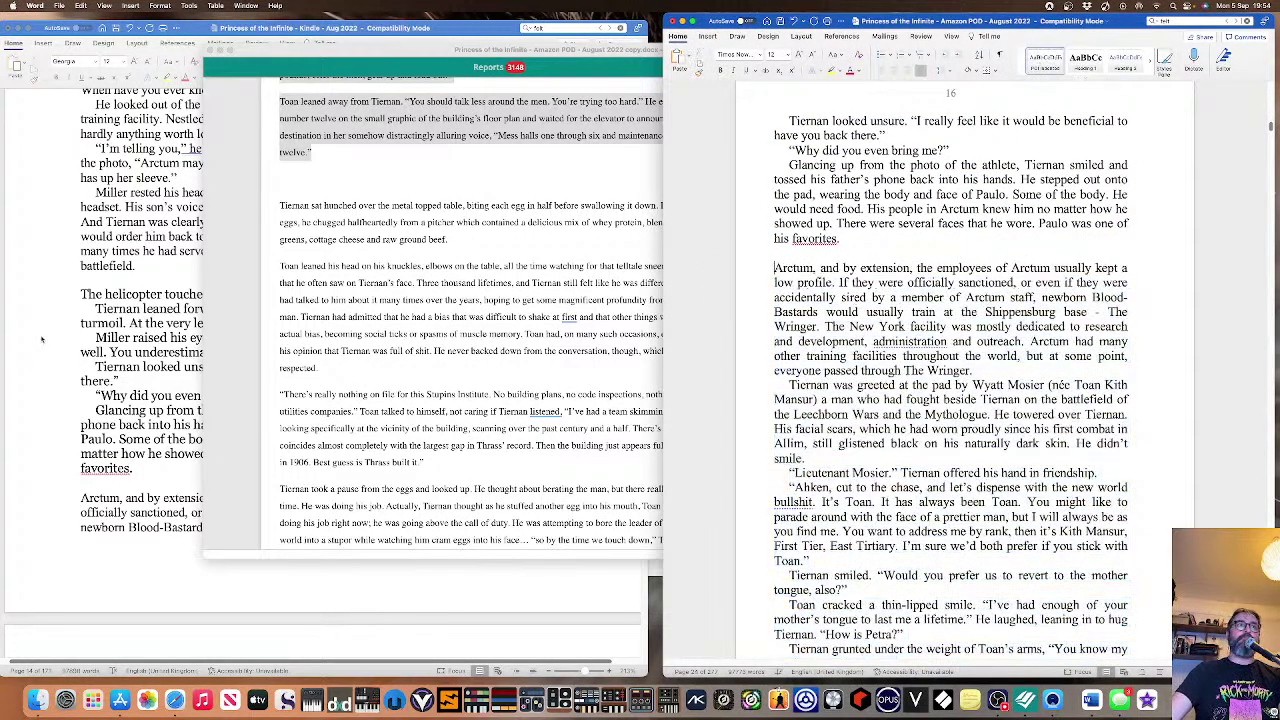
Replace the Arctum-to-"Floor twelve" section in the Kindle Word document with the same corrected text.
left_click(84, 499)
left_click_drag(88, 520, 430, 477)
key("super+v")
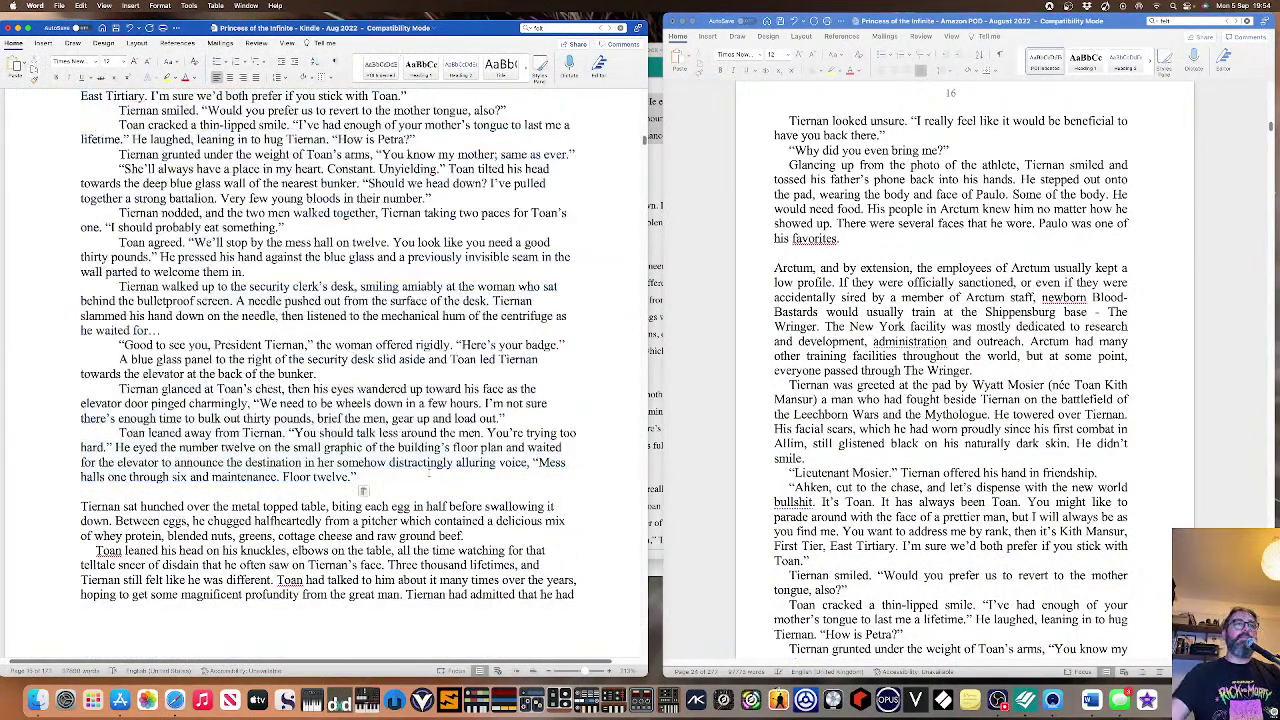
Apply the body-text style to the replaced Kindle section and remove the indent from the paragraph starting "Arctum, and by extension".
left_click_drag(376, 479, 119, 228)
left_click(369, 72)
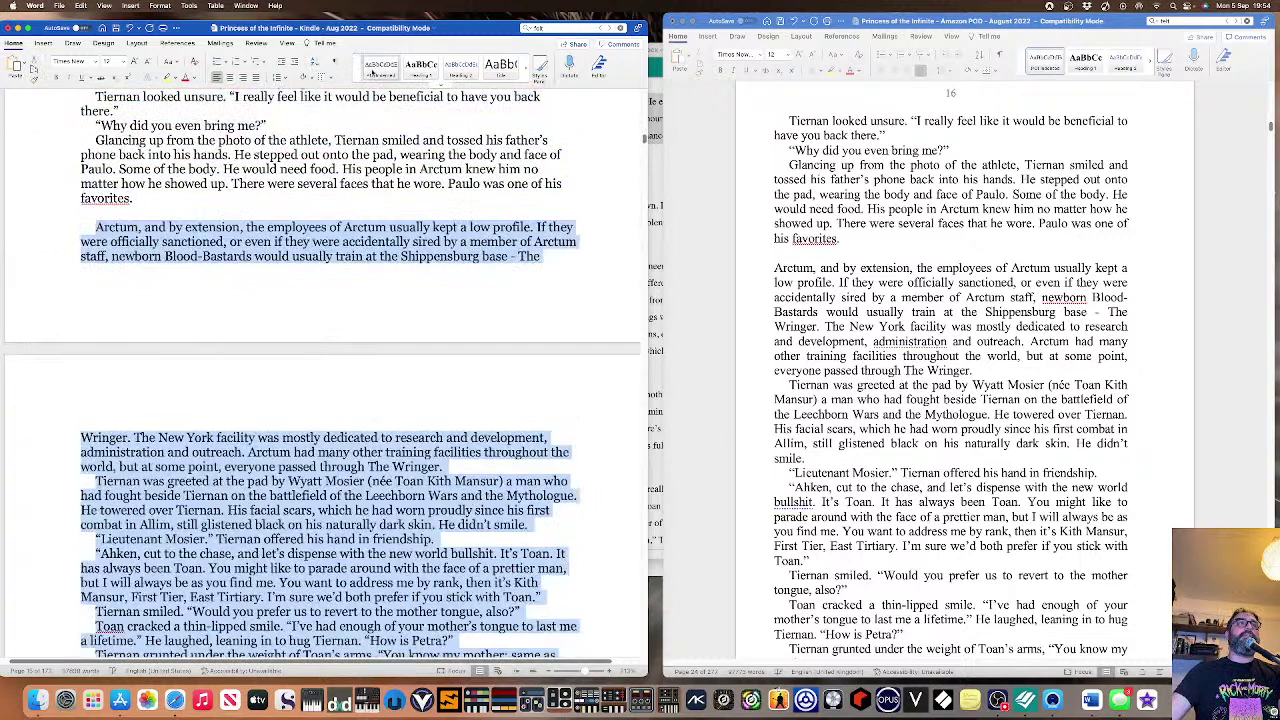
left_click(94, 228)
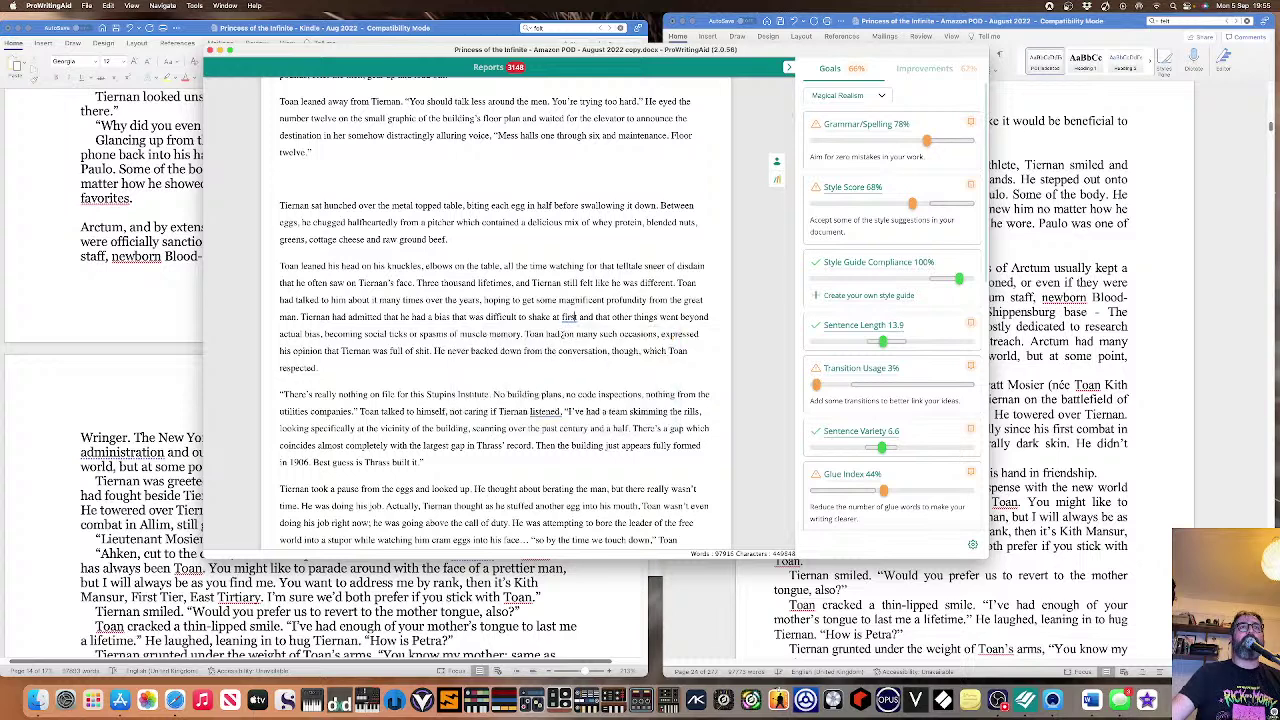
In ProWritingAid, accept the comma after "shake at first" and the period in place of the comma after "Tiernan listened".
mouse_move(572, 318)
left_click(563, 341)
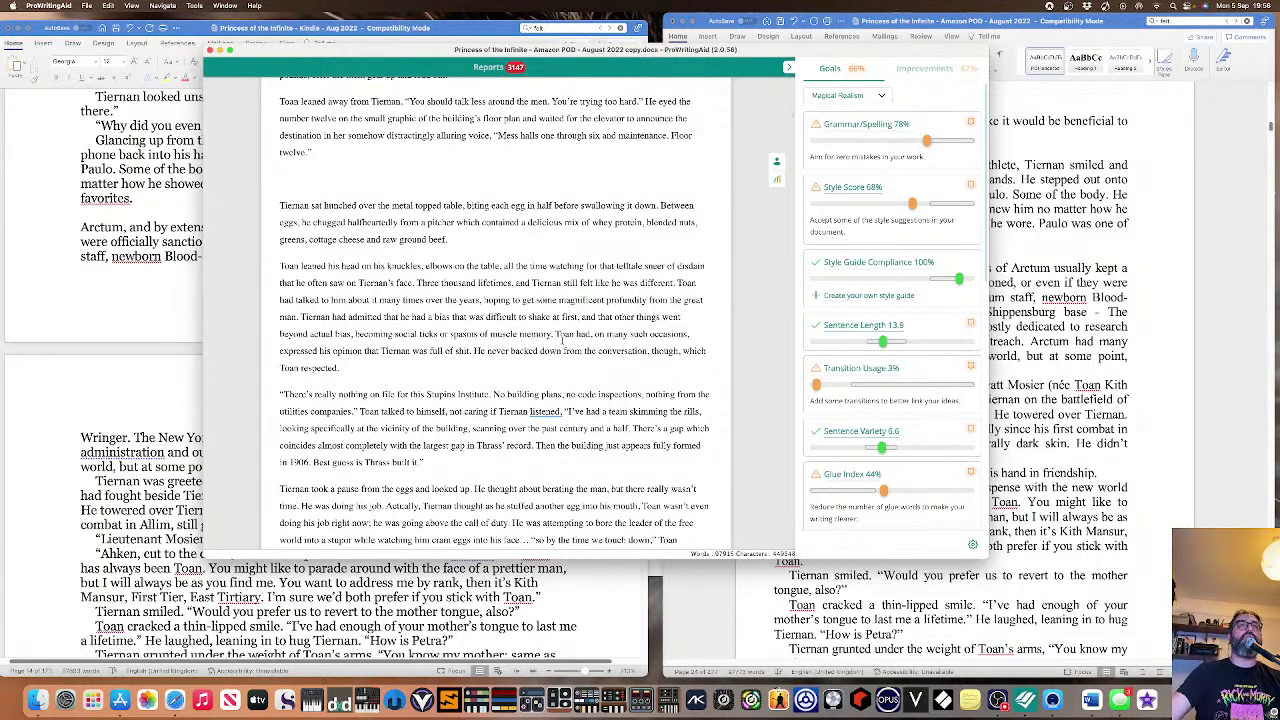
left_click(545, 411)
left_click(543, 438)
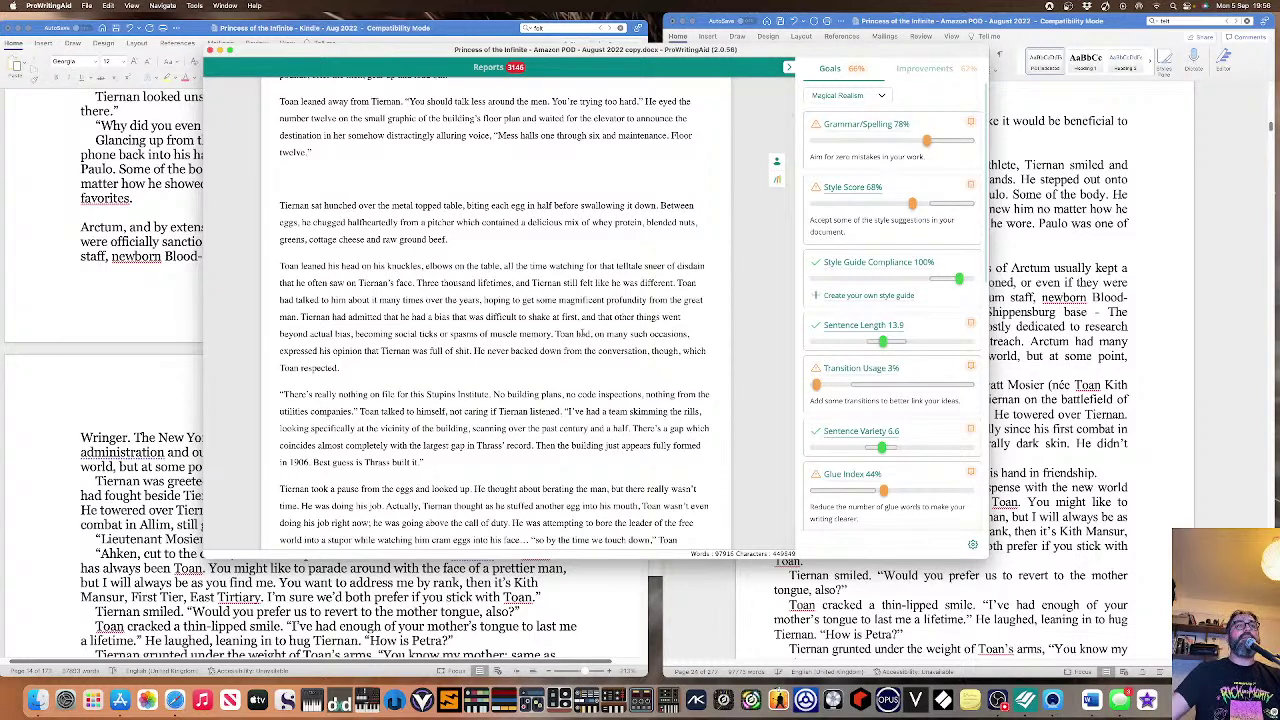
Accept the periods in place of the commas after "abundance of teeth" and "left to drink" in the paragraph before Chapter Two.
scroll(470, 393, "down", 5)
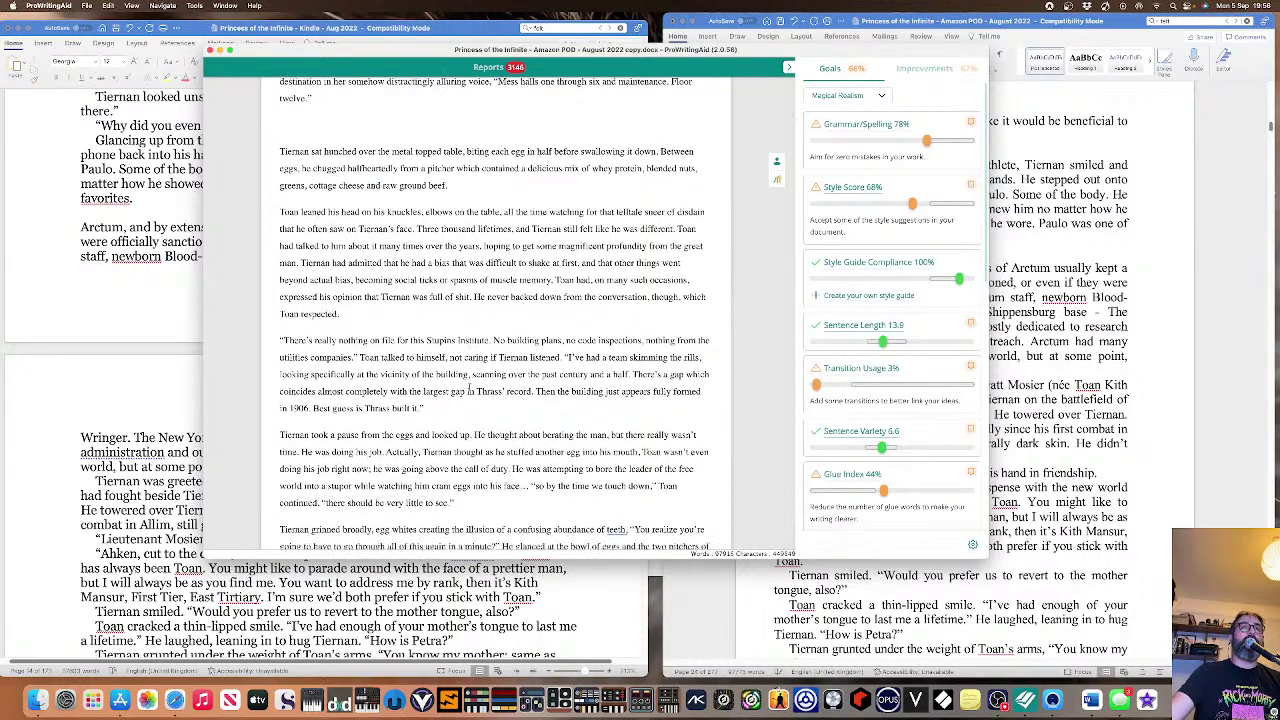
scroll(469, 386, "down", 1)
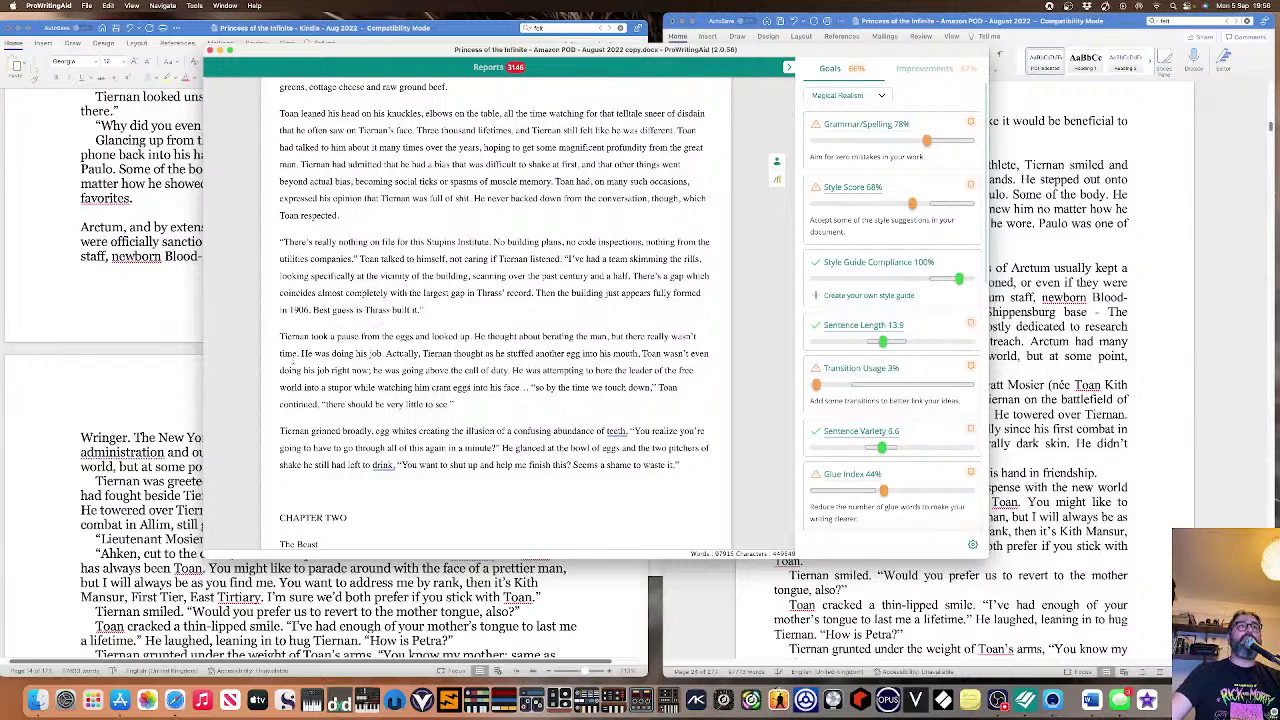
scroll(470, 315, "down", 1)
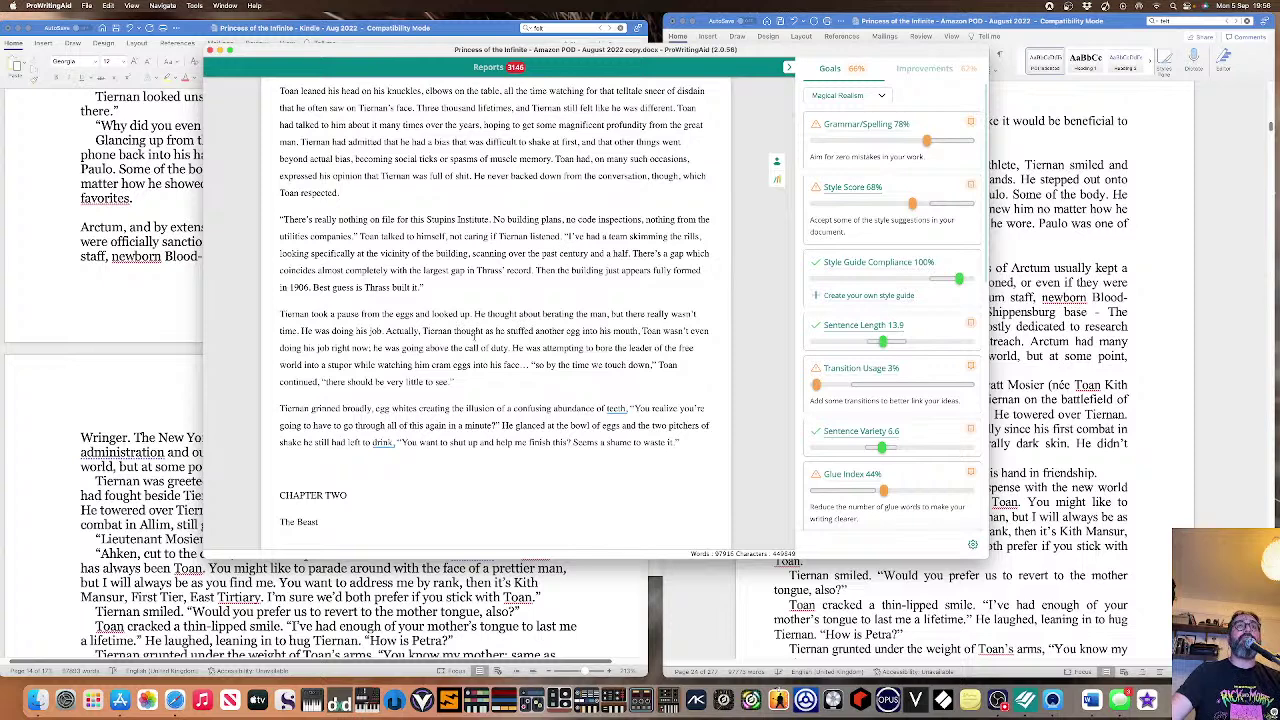
scroll(449, 327, "down", 1)
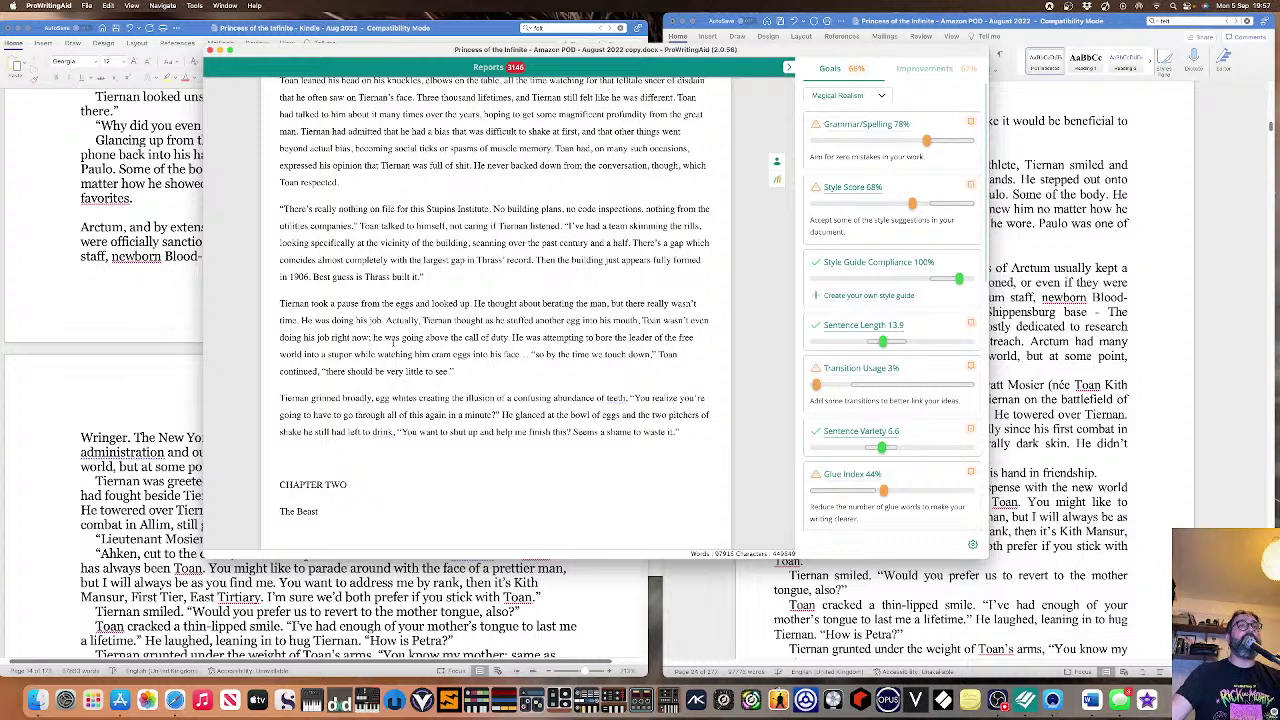
scroll(400, 340, "down", 1)
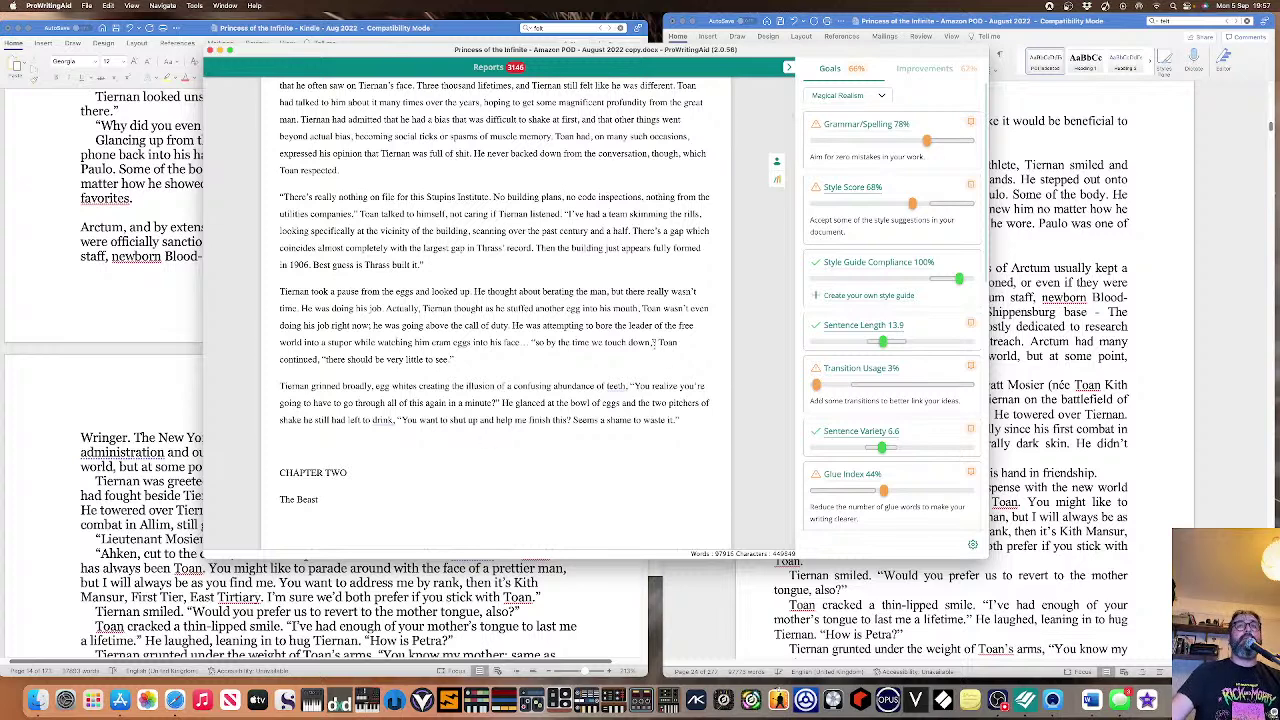
left_click(613, 405)
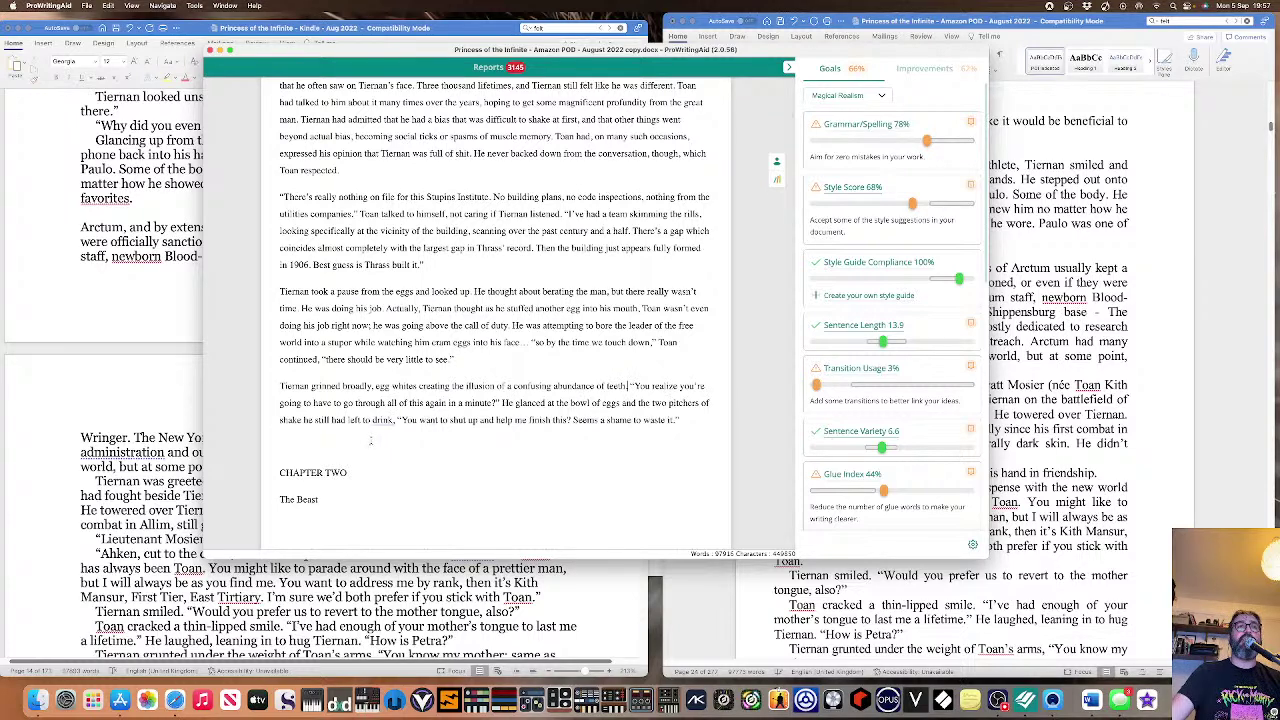
mouse_move(383, 420)
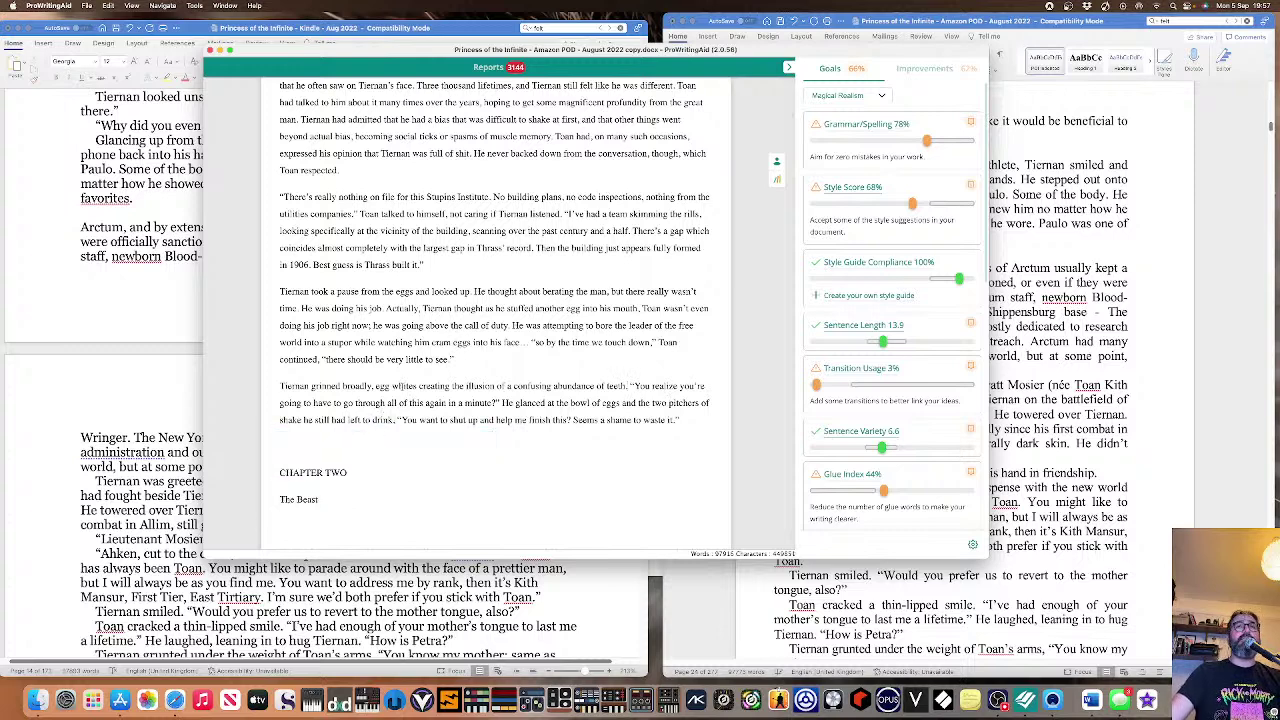
scroll(402, 385, "down", 1)
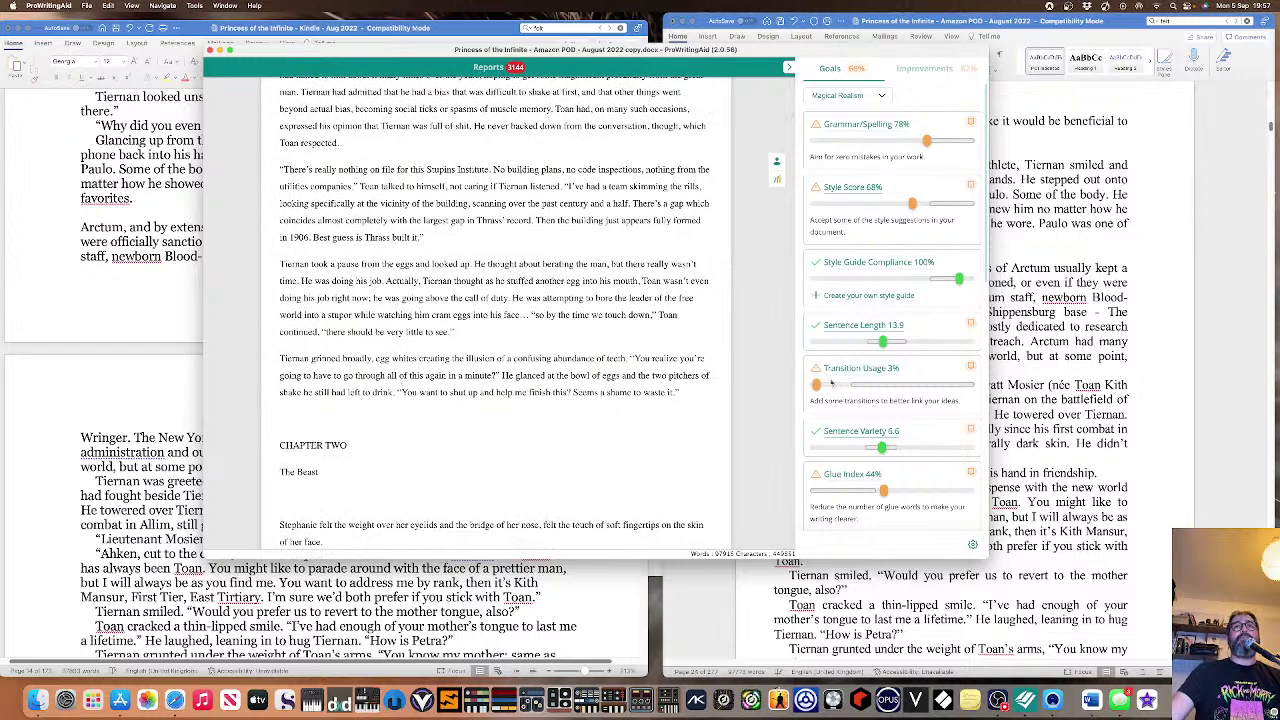
Copy the corrected section from "Tiernan sat hunched" to the end of the chapter and locate the matching passage in the POD document.
left_click_drag(683, 391, 283, 187)
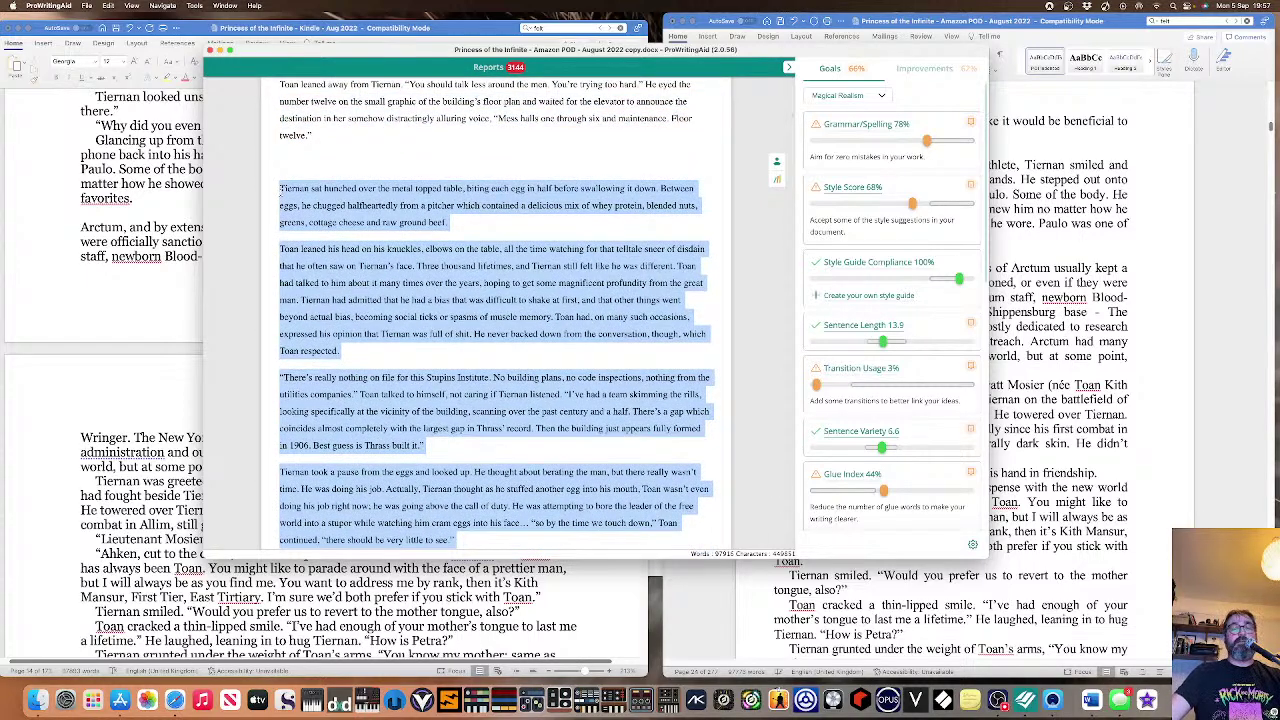
key("super+Tab")
scroll(770, 318, "down", 10)
scroll(770, 320, "up", 8)
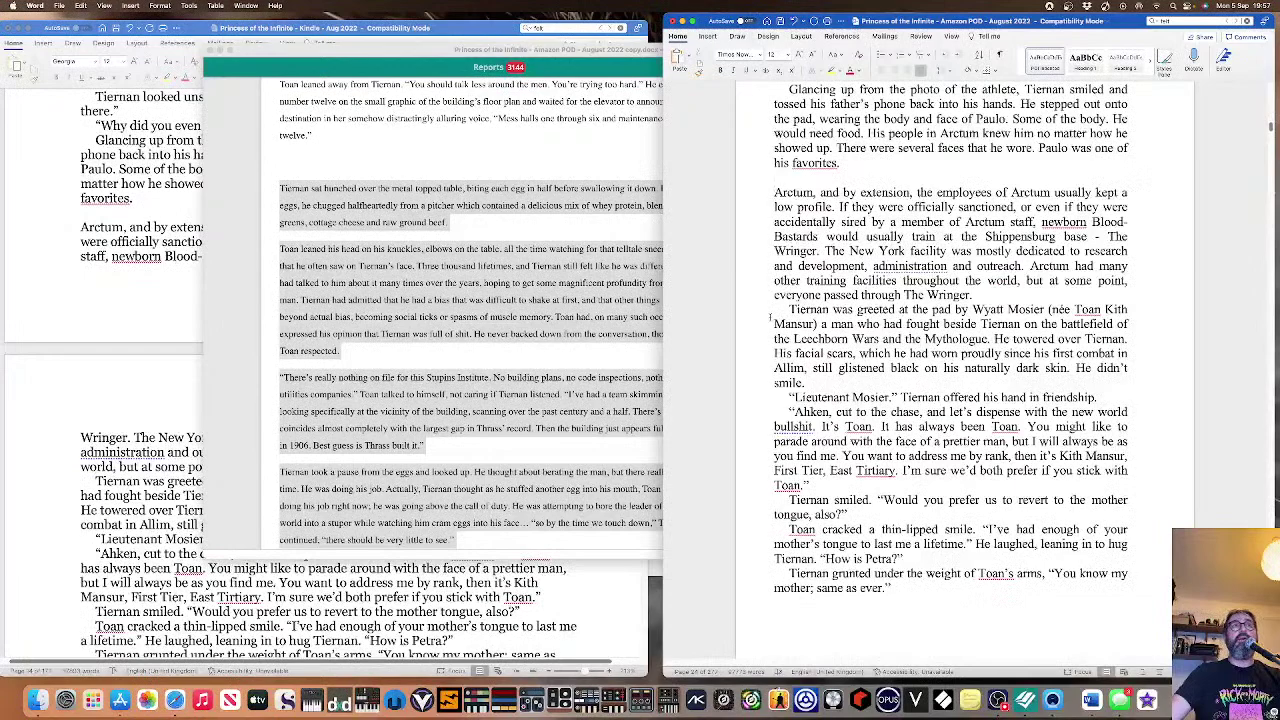
scroll(770, 318, "down", 20)
scroll(768, 320, "down", 2)
Try to replace the whole "Tiernan sat hunched" section in the POD document with the corrected text.
left_click(800, 337)
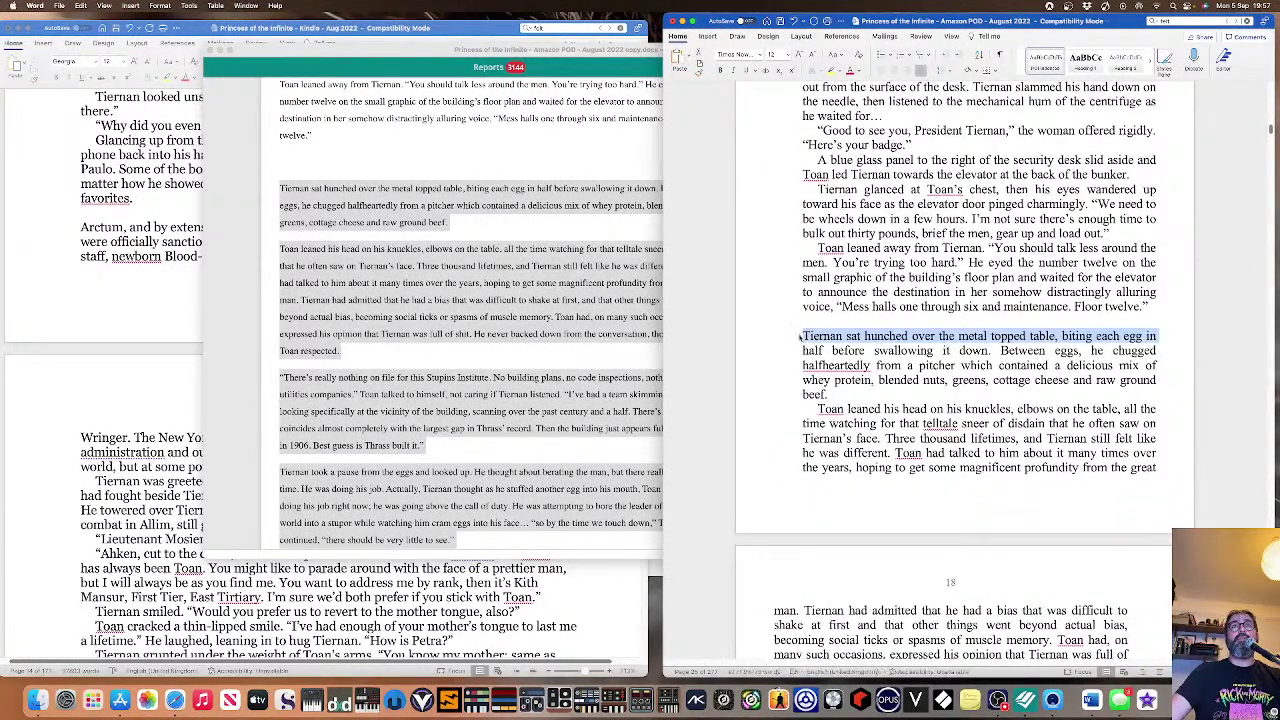
left_click(801, 337)
left_click_drag(1003, 640, 1038, 633)
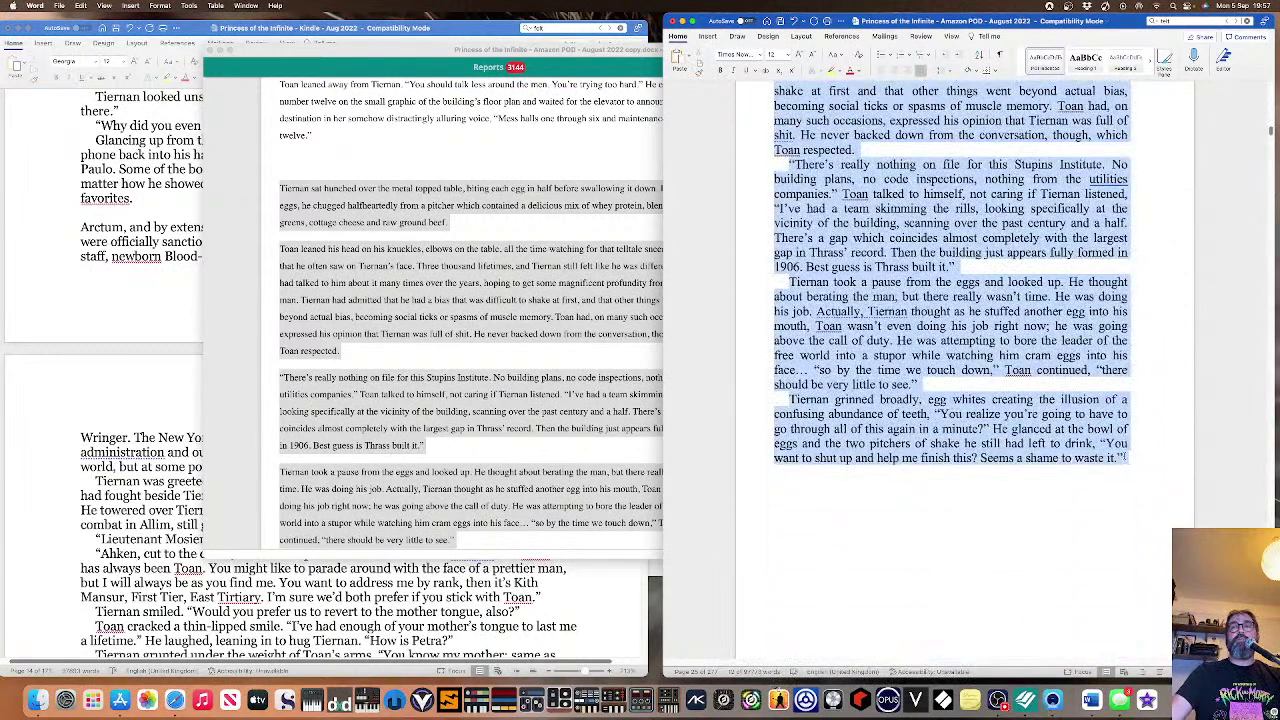
key("BackSpace")
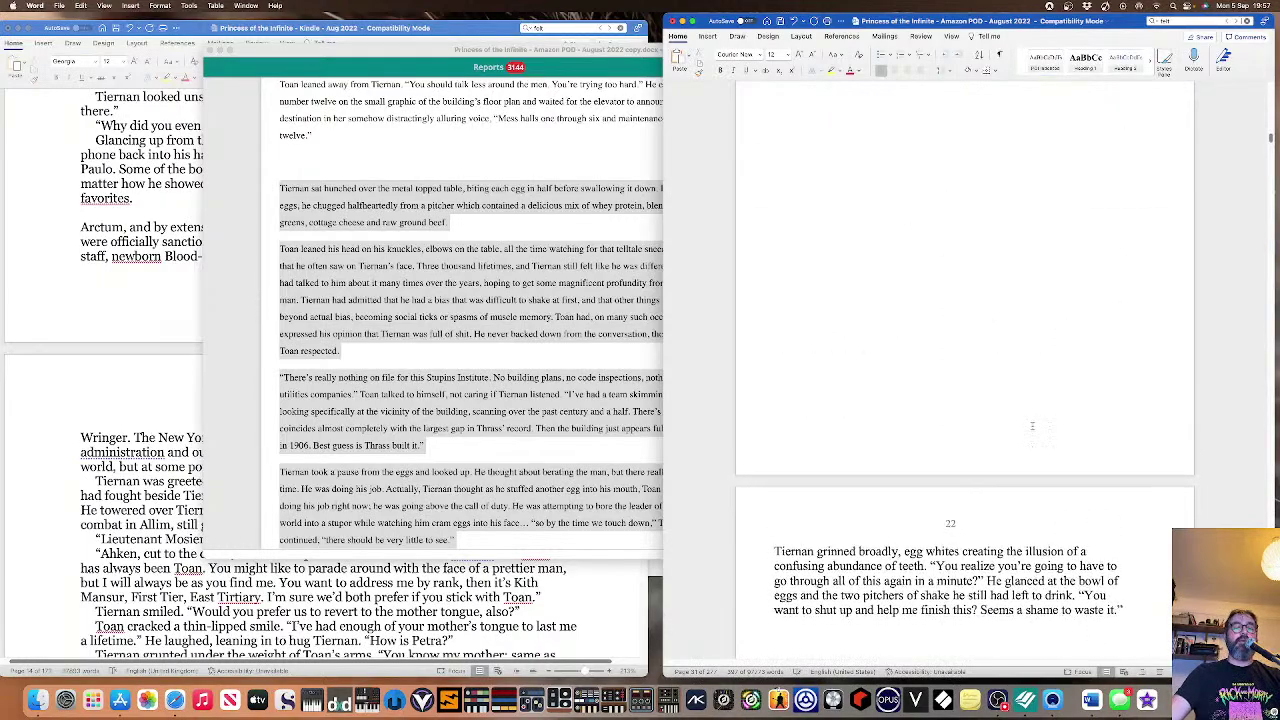
Check the pages following the replaced section in the POD document and undo the replacement.
scroll(1107, 555, "down", 5)
scroll(1027, 400, "down", 10)
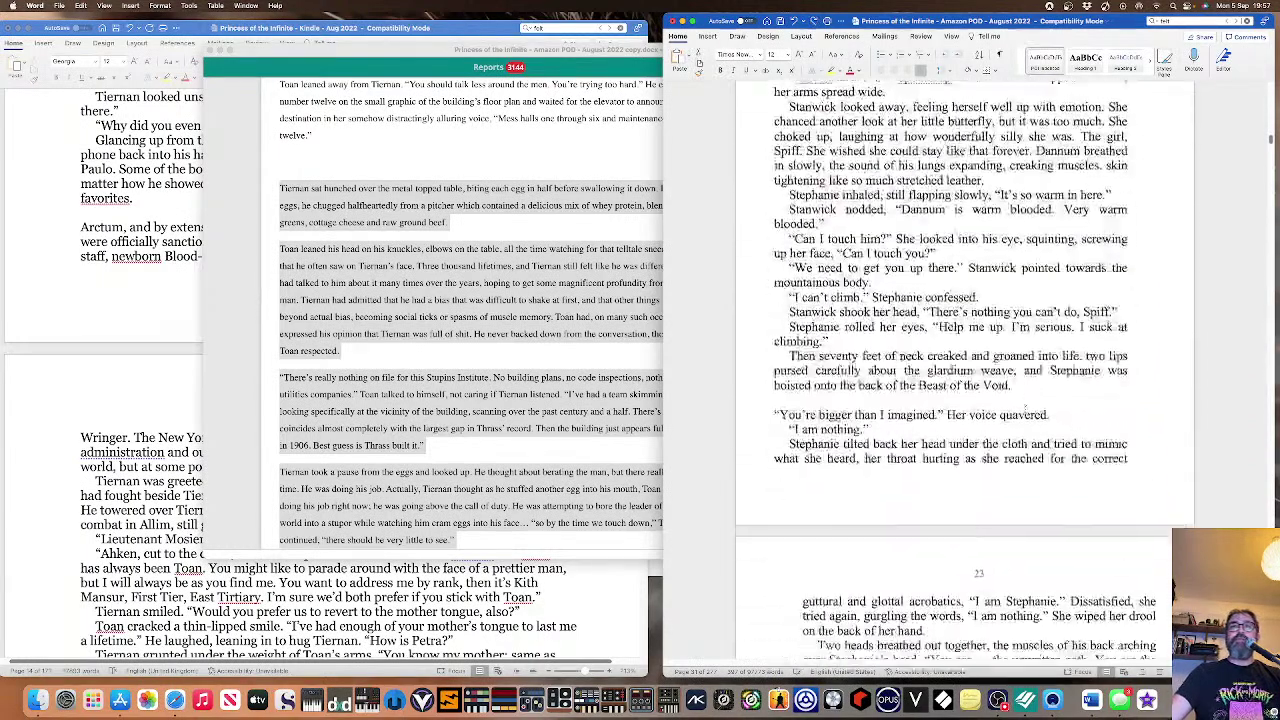
scroll(1023, 418, "down", 10)
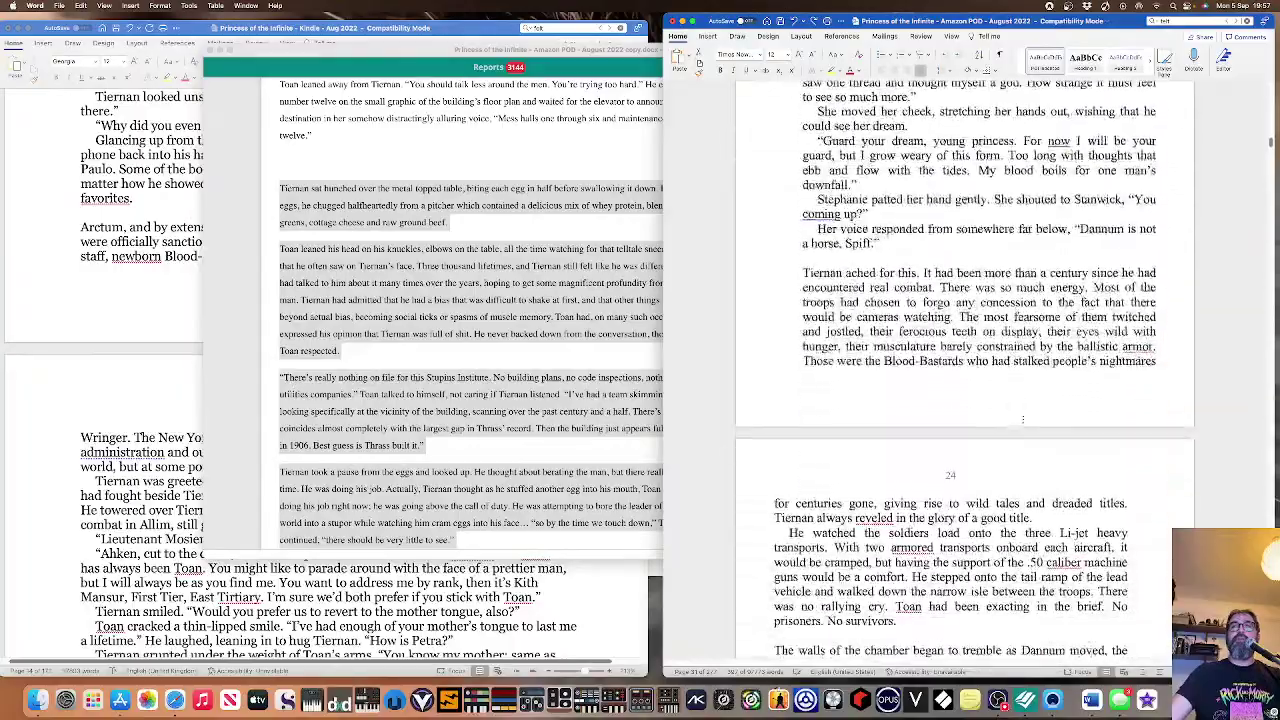
scroll(1023, 418, "up", 10)
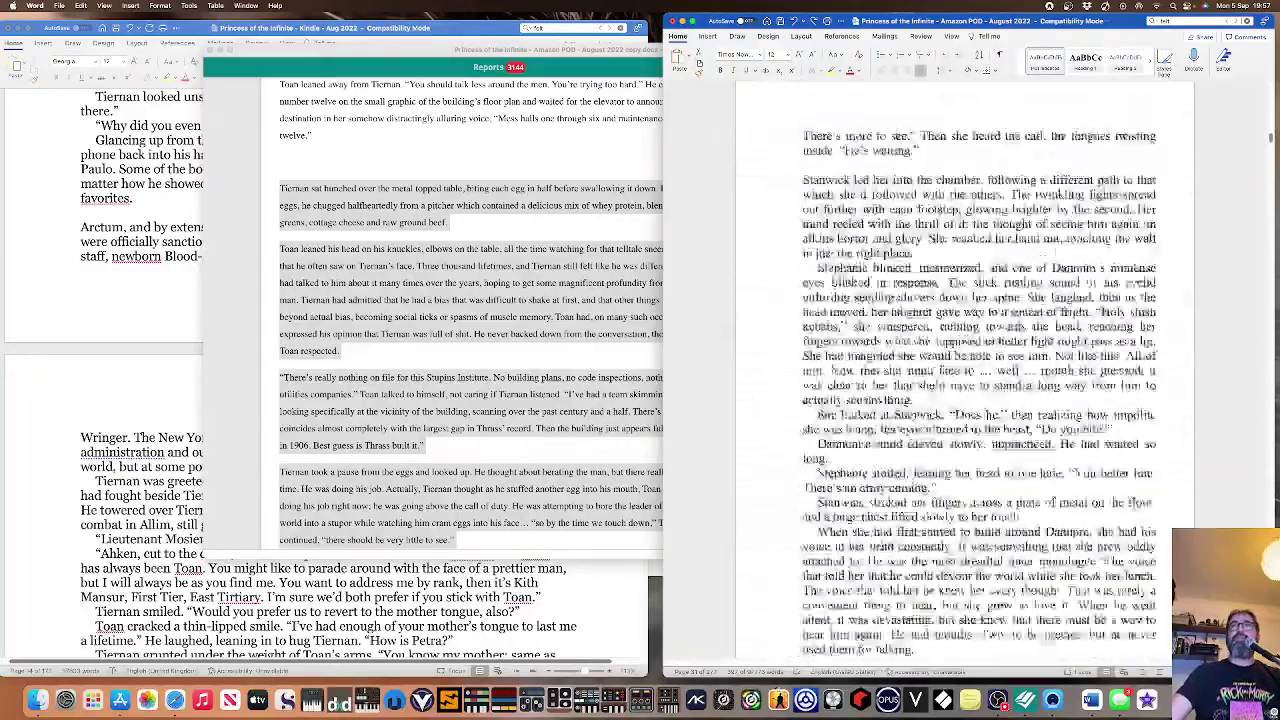
scroll(1022, 419, "up", 10)
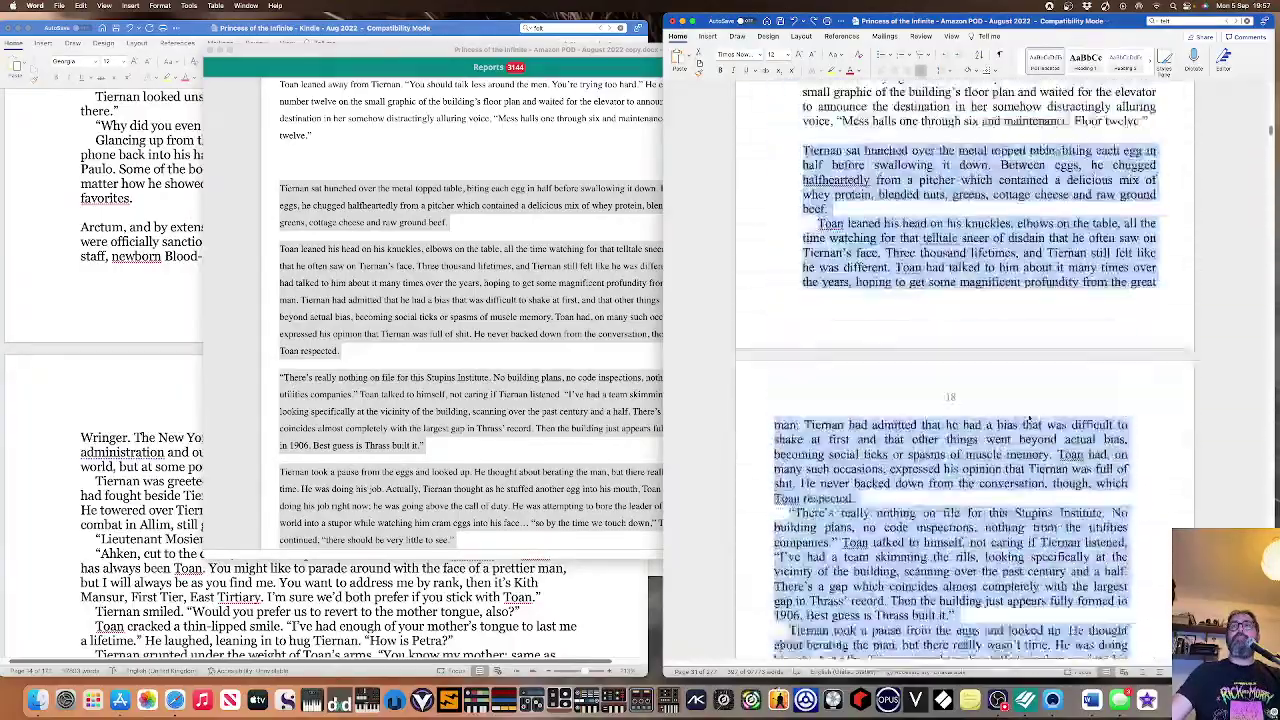
scroll(1022, 419, "down", 4)
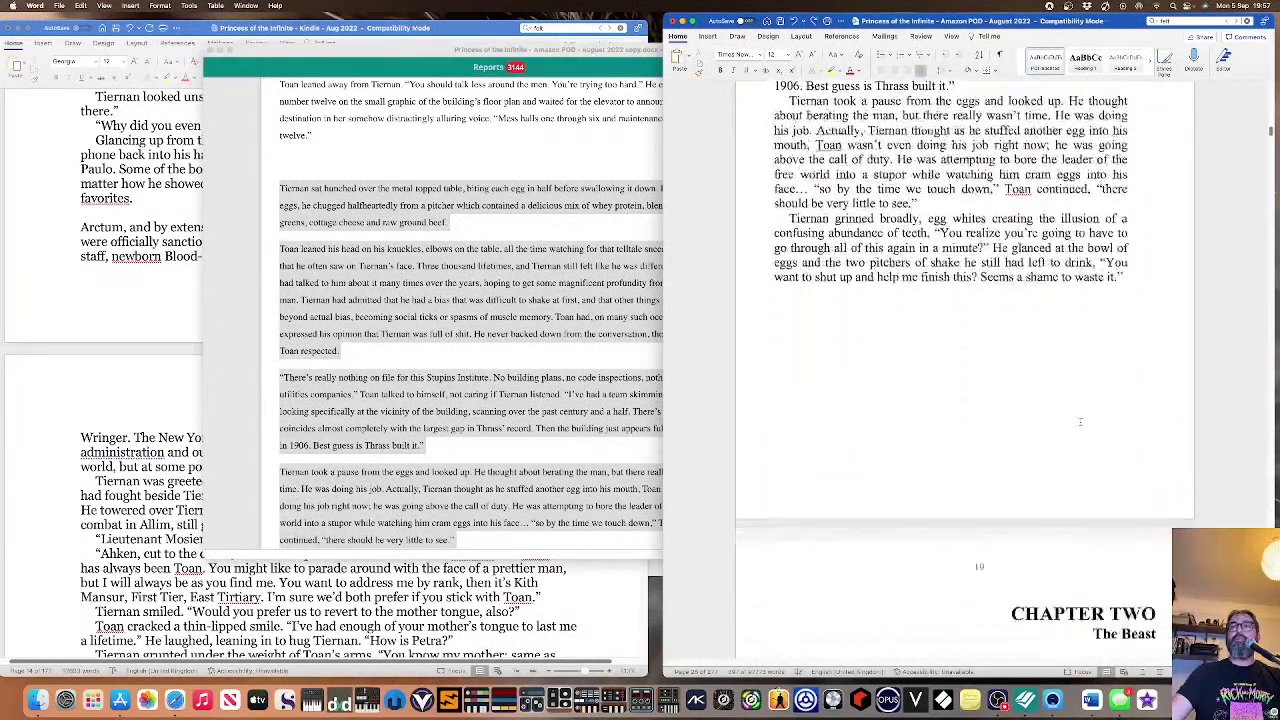
Replace the POD document's section from "Tiernan sat hunched" to the end of the chapter with the copied corrected text.
left_click_drag(1115, 254, 942, 226)
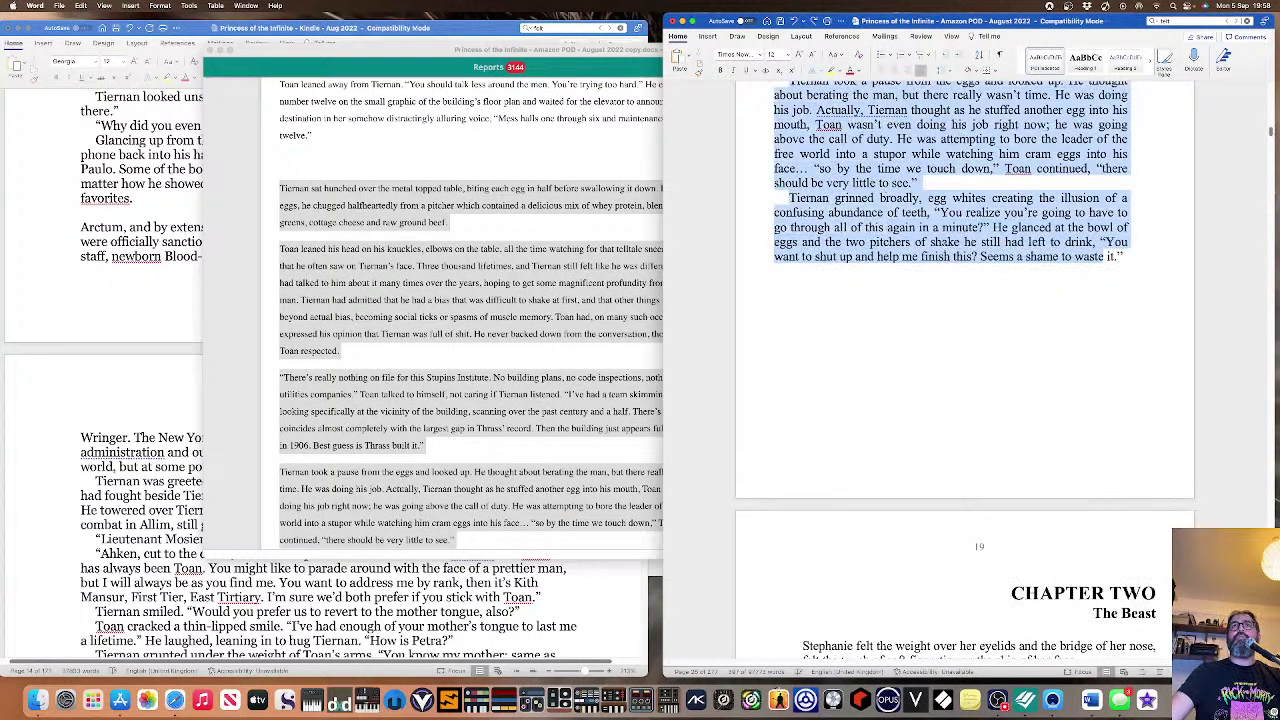
left_click_drag(930, 22, 925, 153)
scroll(925, 153, "up", 10)
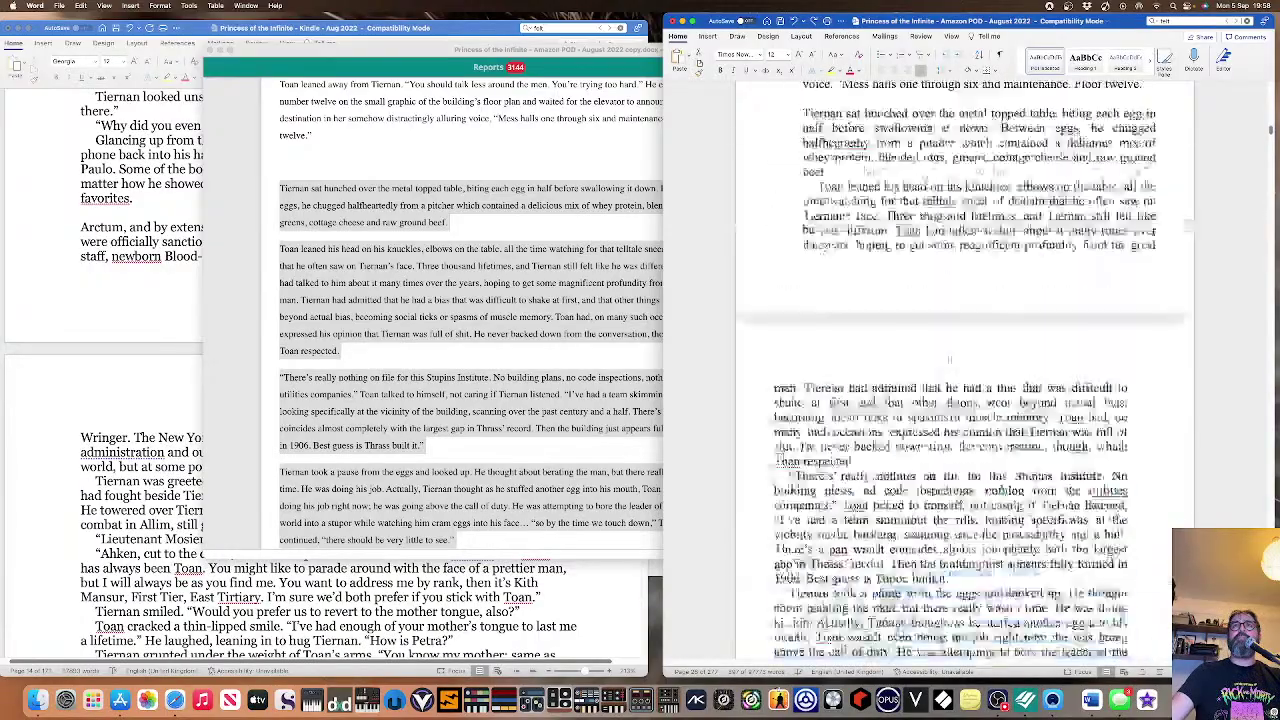
scroll(927, 185, "up", 10)
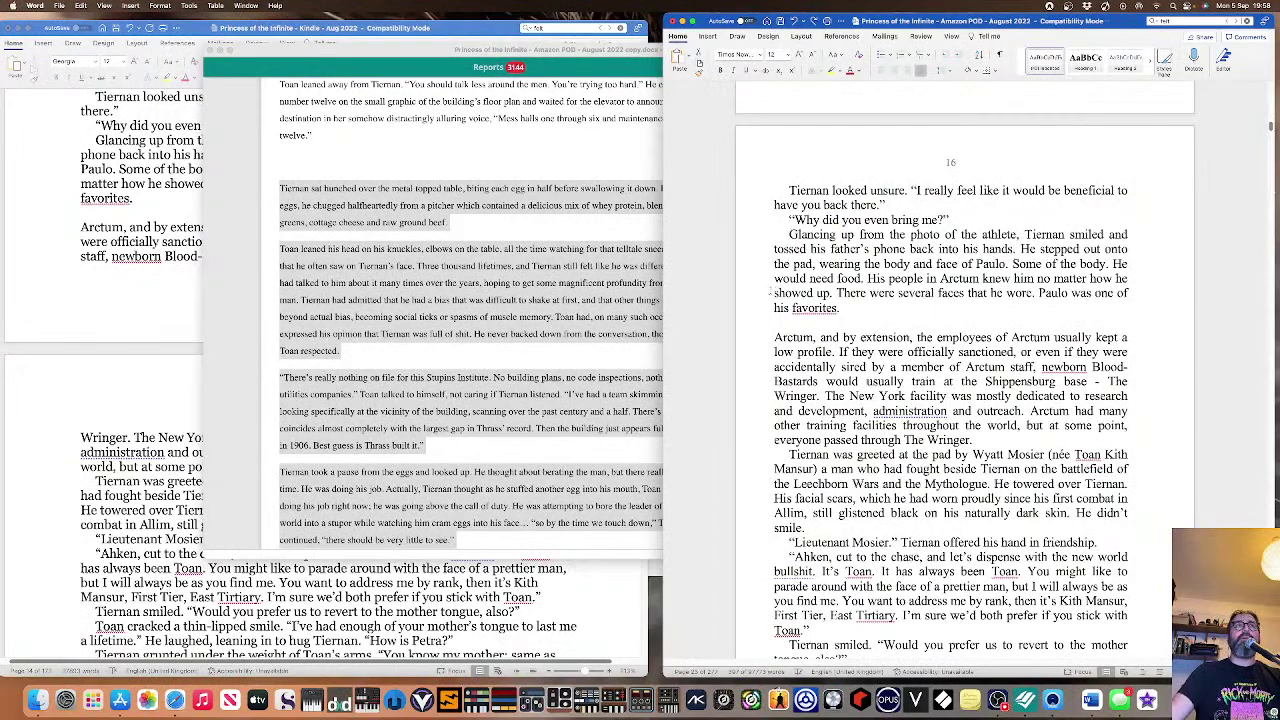
scroll(766, 293, "down", 6)
scroll(794, 295, "down", 5)
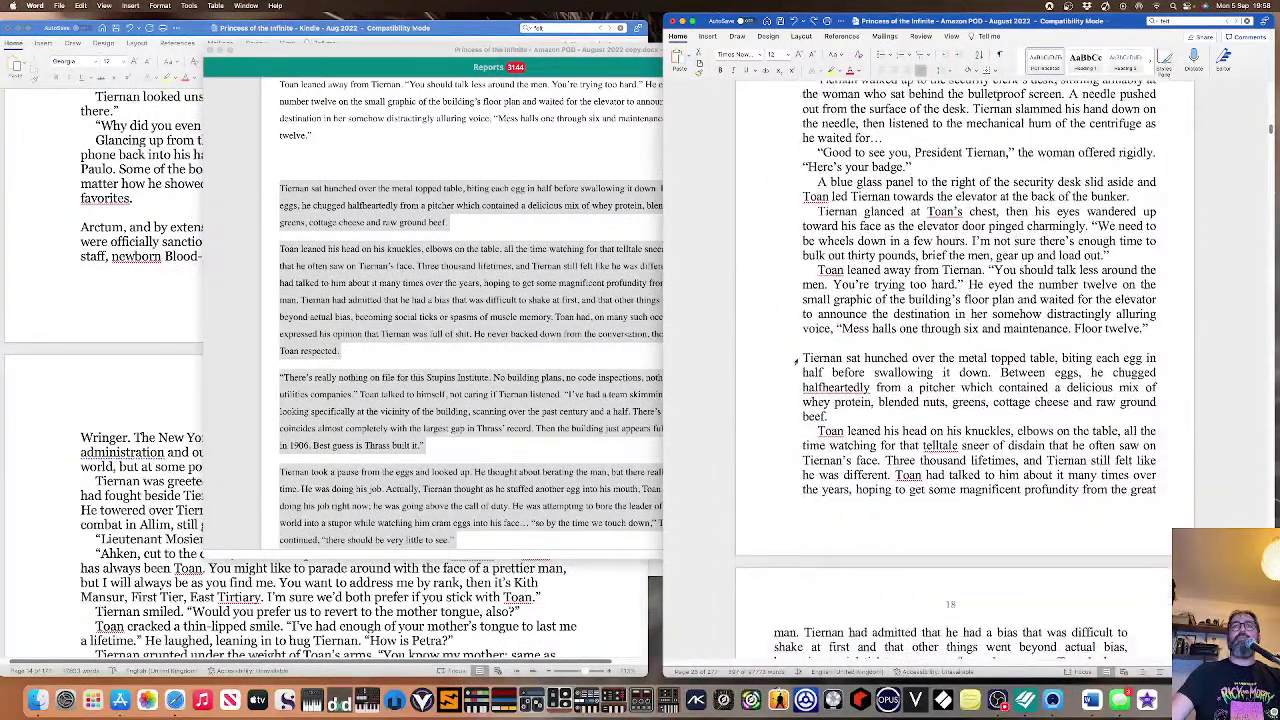
left_click(799, 360, "shift")
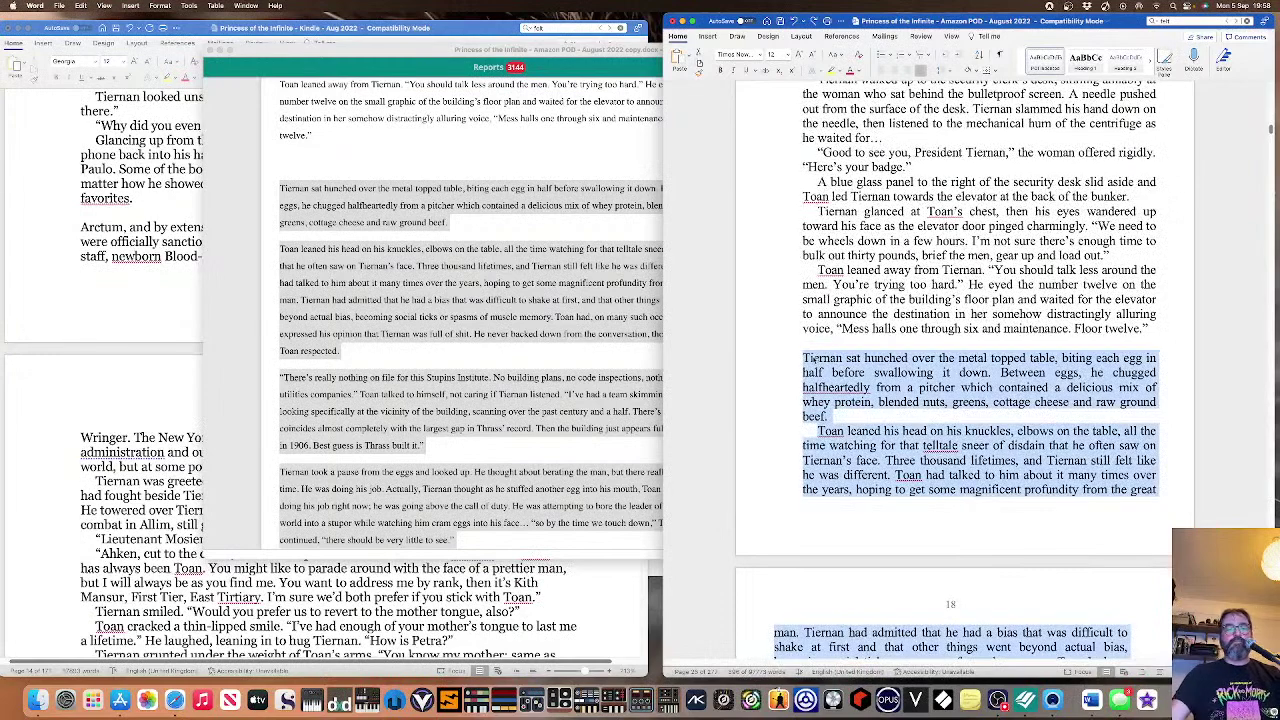
left_click(814, 360)
scroll(832, 530, "down", 10)
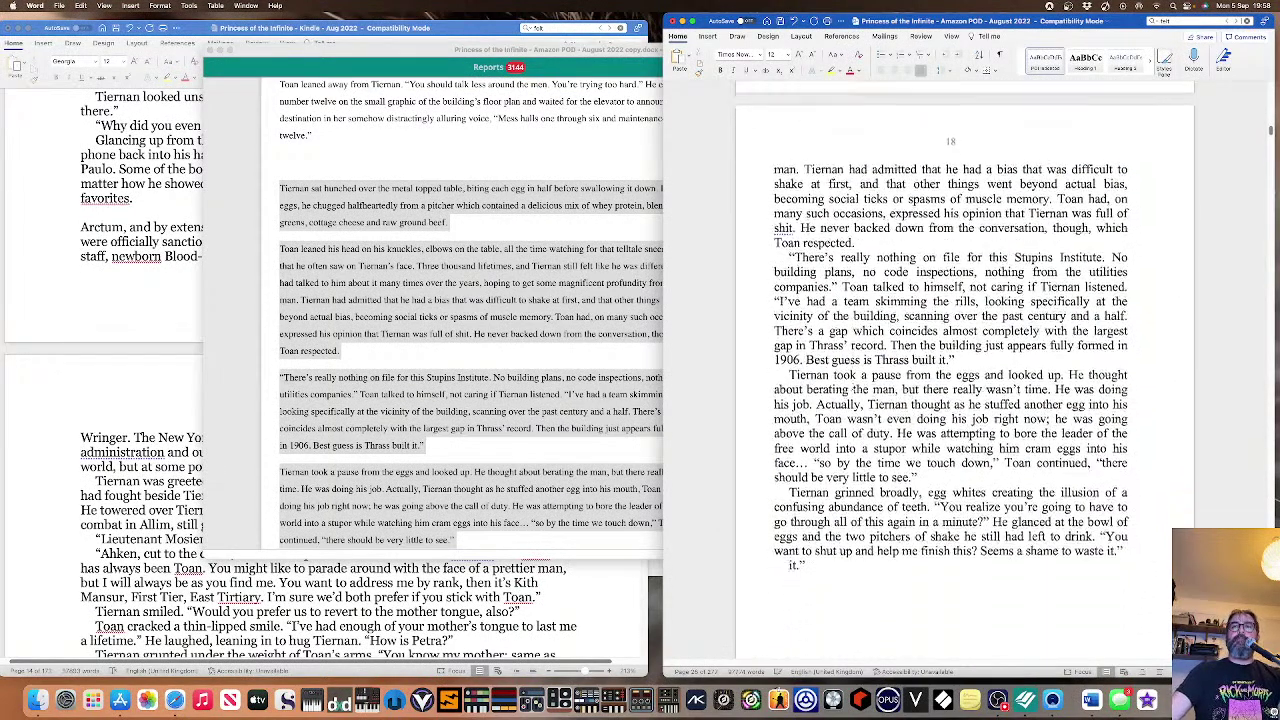
Delete the leftover "it.”" line below the final paragraph before Chapter Two in the POD document.
scroll(832, 530, "down", 1)
left_click(869, 434)
key("BackSpace")
key("BackSpace")
key("BackSpace")
key("BackSpace")
key("BackSpace")
Remove the first-line indent from the "Tiernan sat hunched" paragraph in the POD document.
scroll(870, 400, "up", 5)
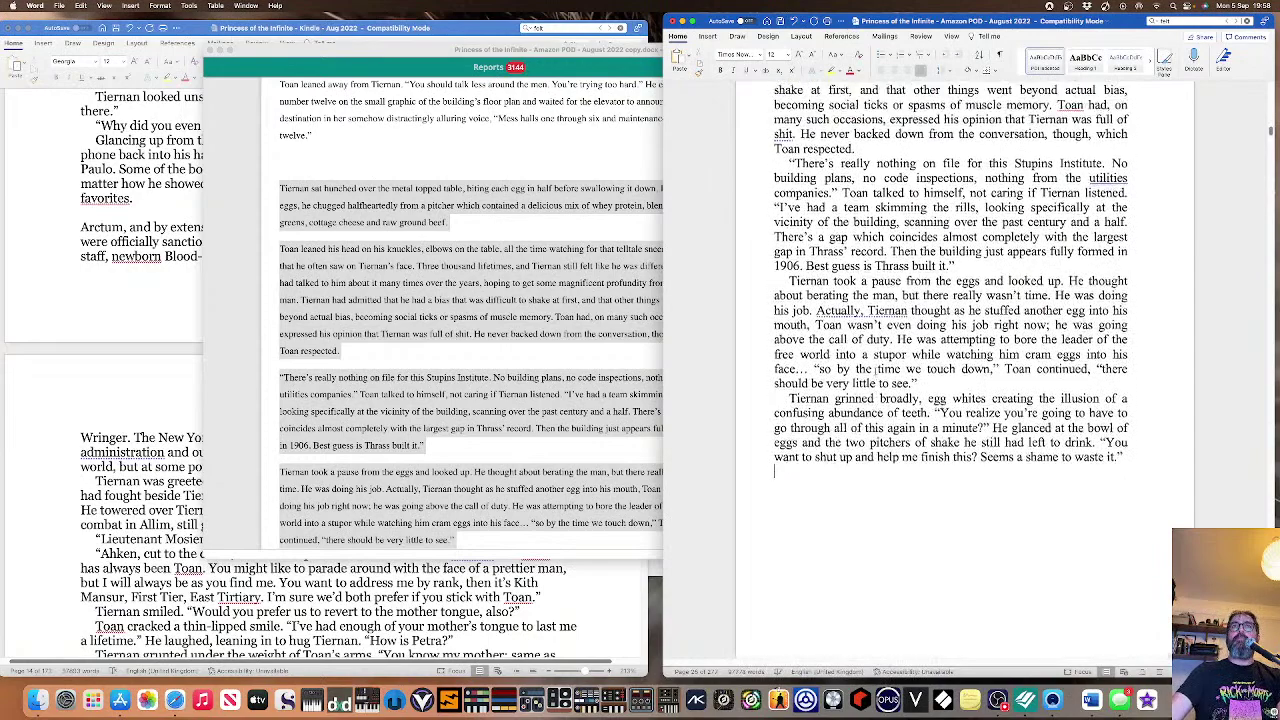
scroll(873, 388, "up", 6)
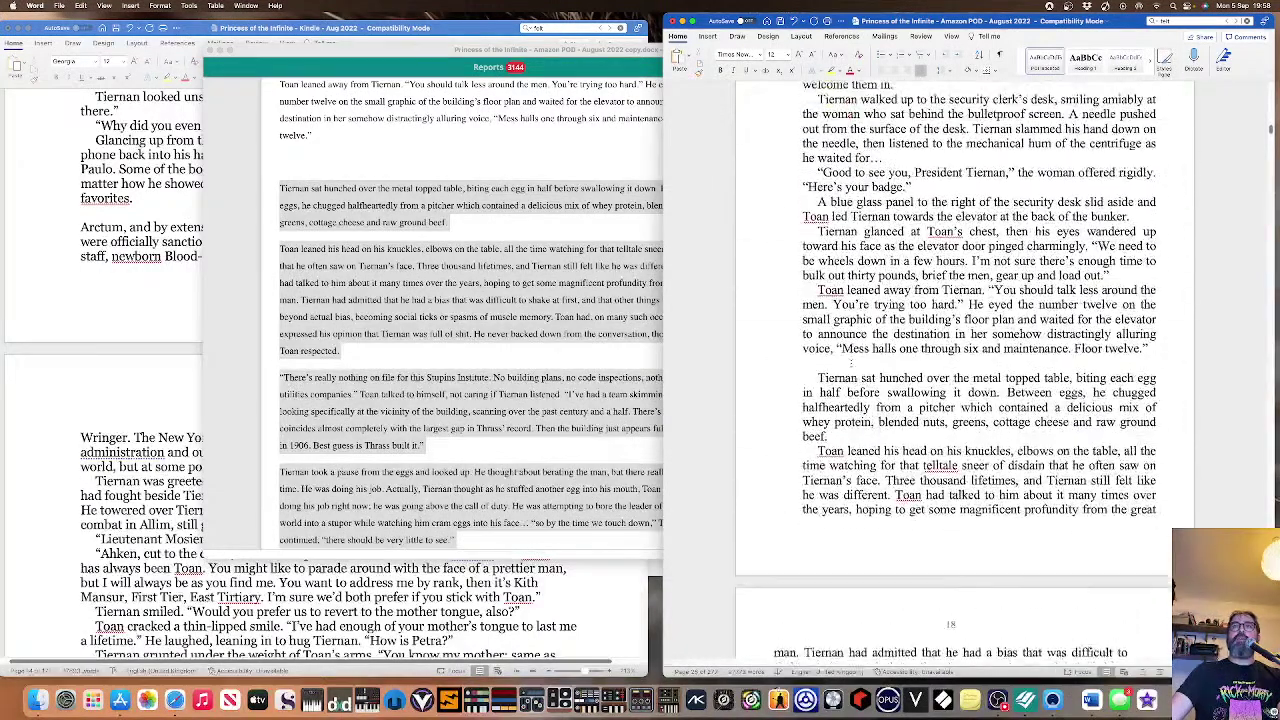
left_click(812, 410)
key("BackSpace")
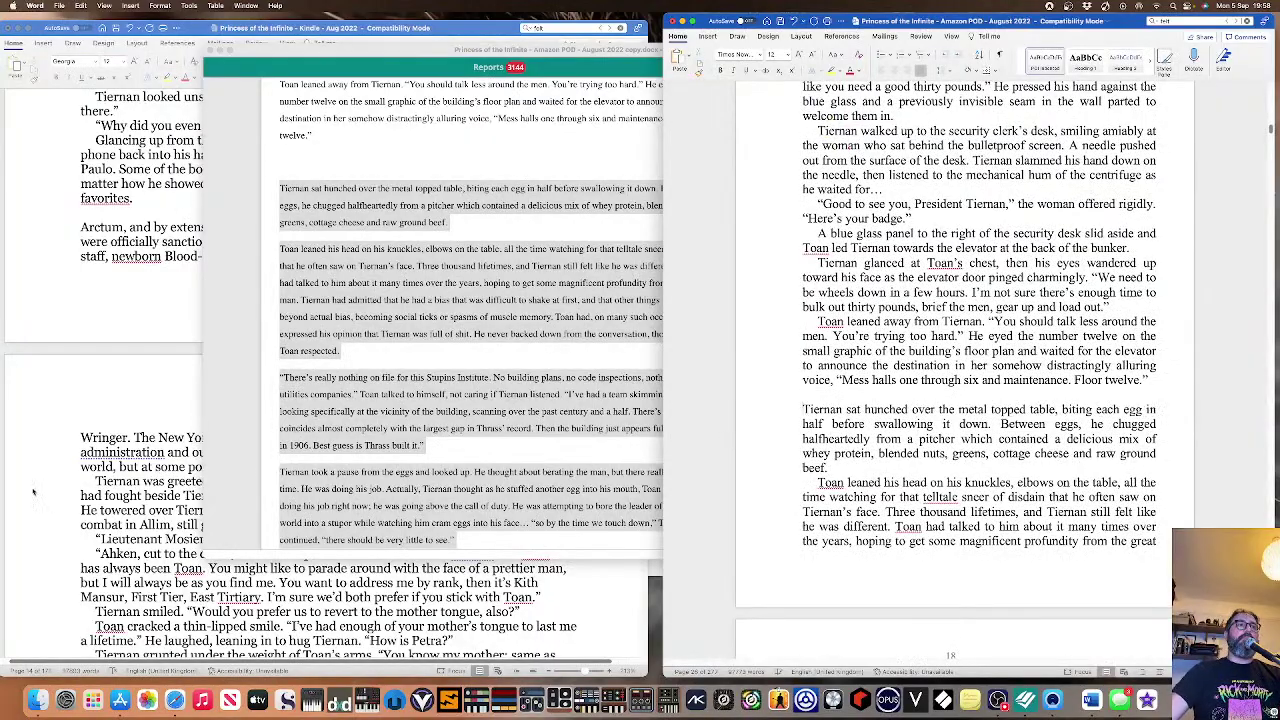
Replace the section from "Tiernan sat hunched" to the end of the chapter in the Kindle document with the corrected text.
left_click(33, 491)
scroll(33, 491, "down", 15)
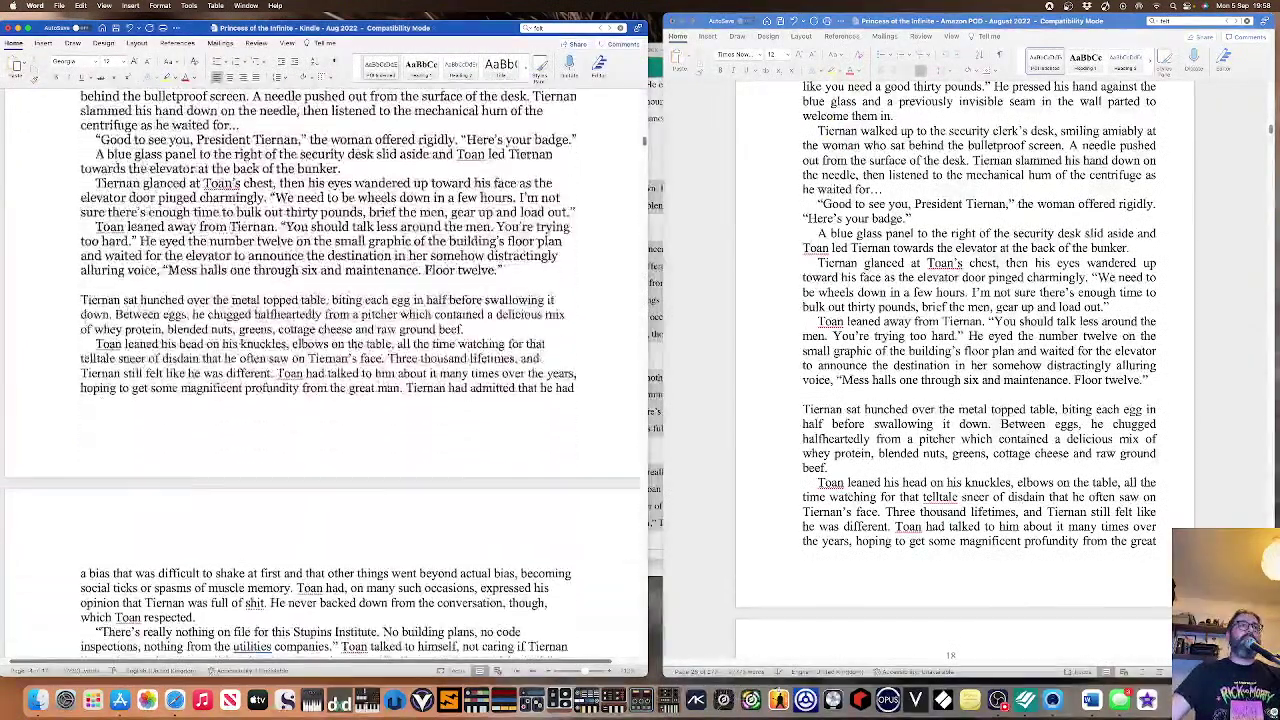
left_click_drag(75, 300, 320, 655)
scroll(318, 452, "down", 5)
scroll(318, 452, "up", 7)
left_click_drag(318, 452, 312, 473)
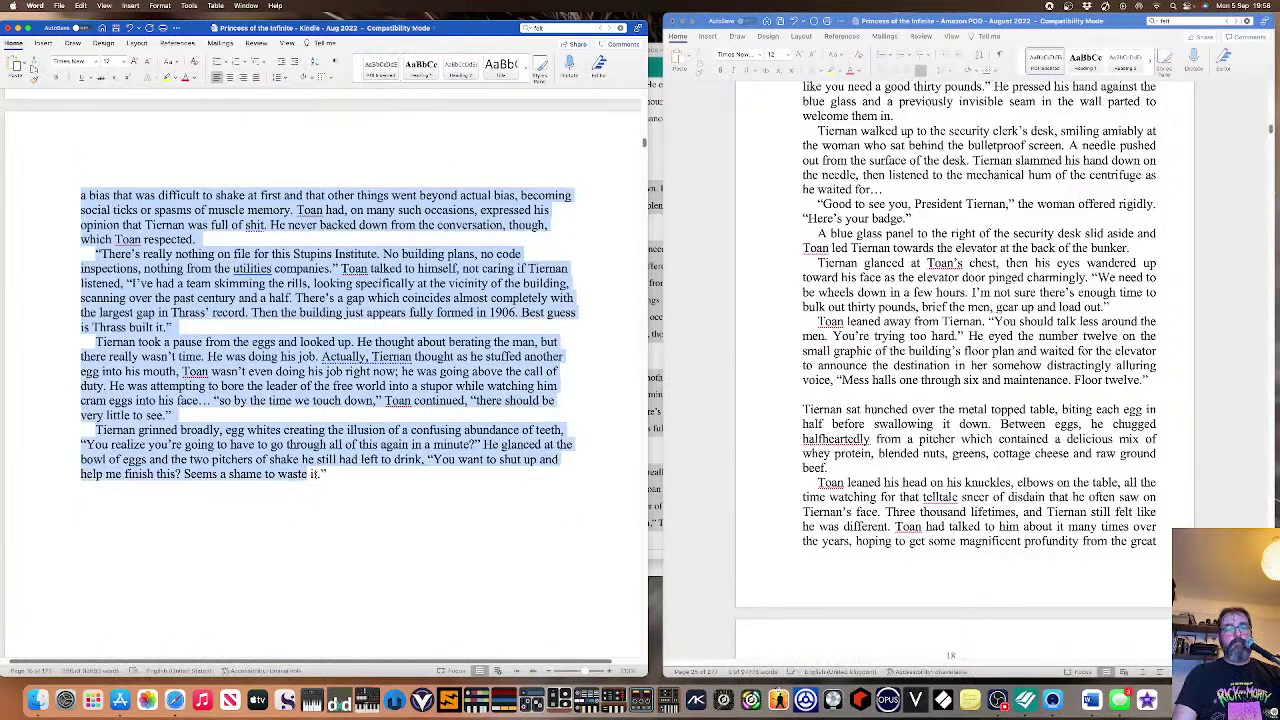
left_click(316, 474)
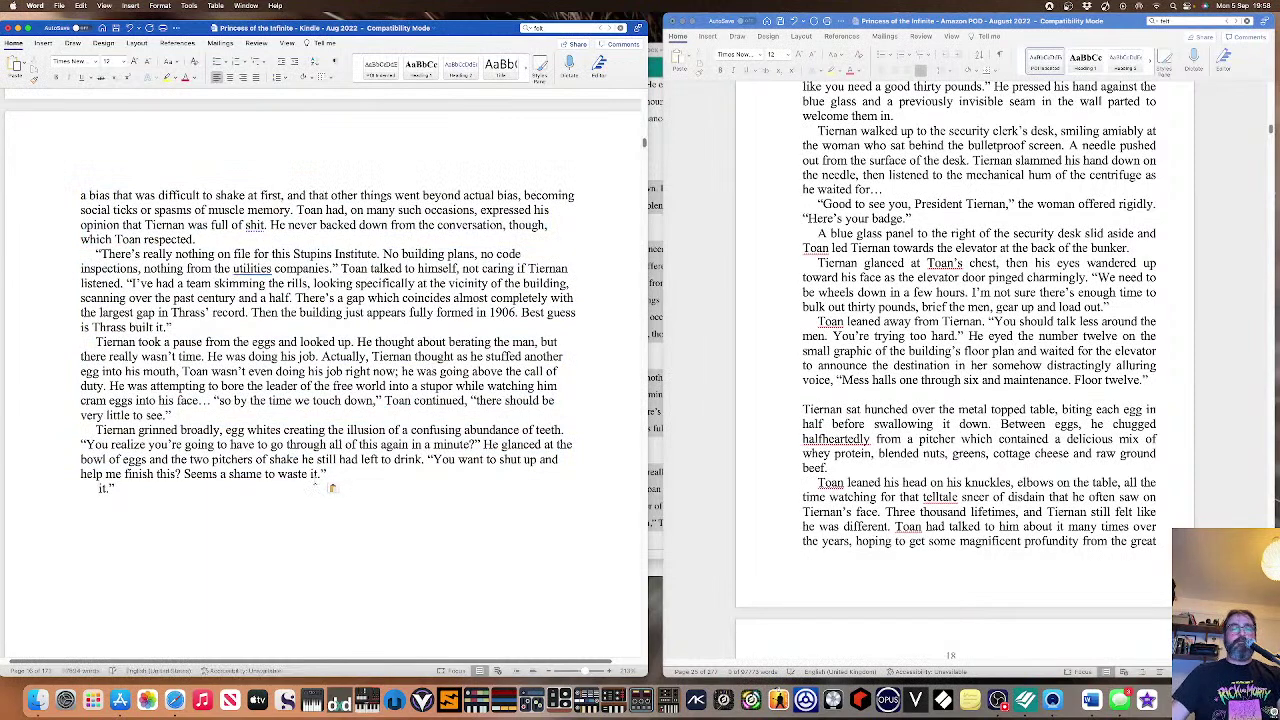
Delete the leftover "it.”" line at the end of the chapter in the Kindle document.
key("BackSpace")
key("BackSpace")
key("BackSpace")
key("BackSpace")
key("BackSpace")
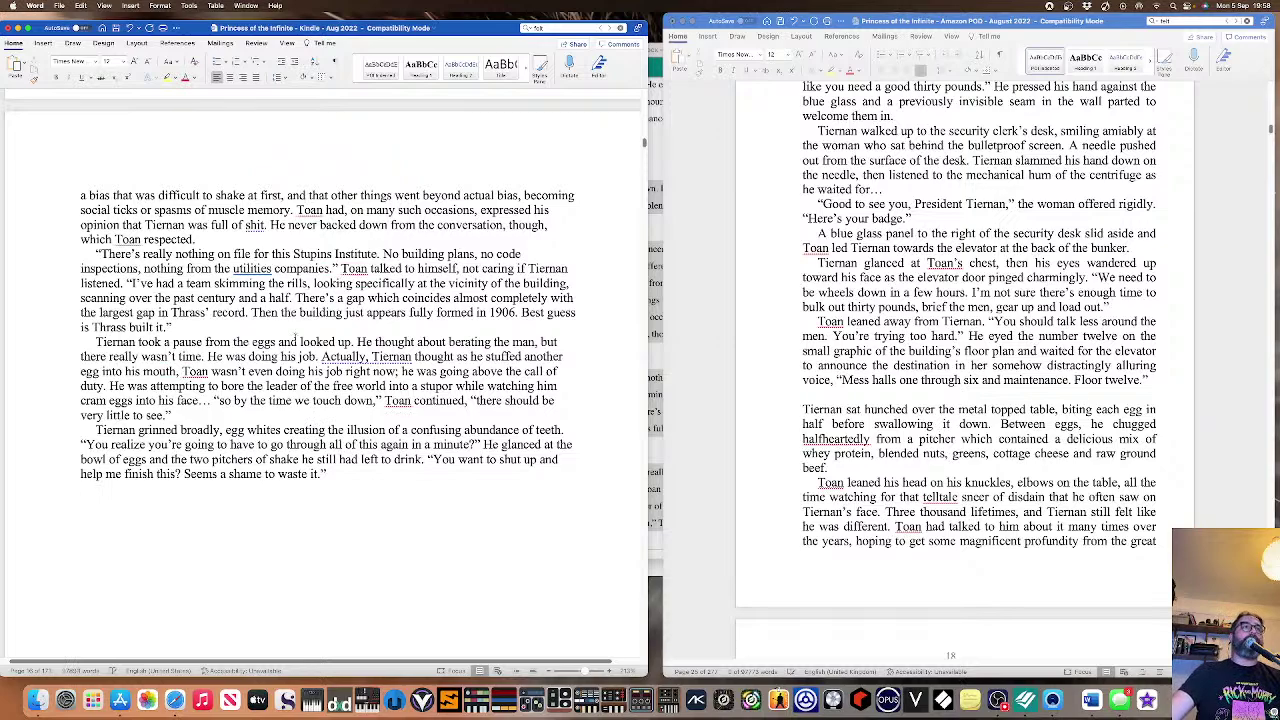
Remove the first-line indent from the "Tiernan sat hunched" paragraph in the Kindle document.
scroll(328, 300, "up", 5)
scroll(239, 340, "up", 3)
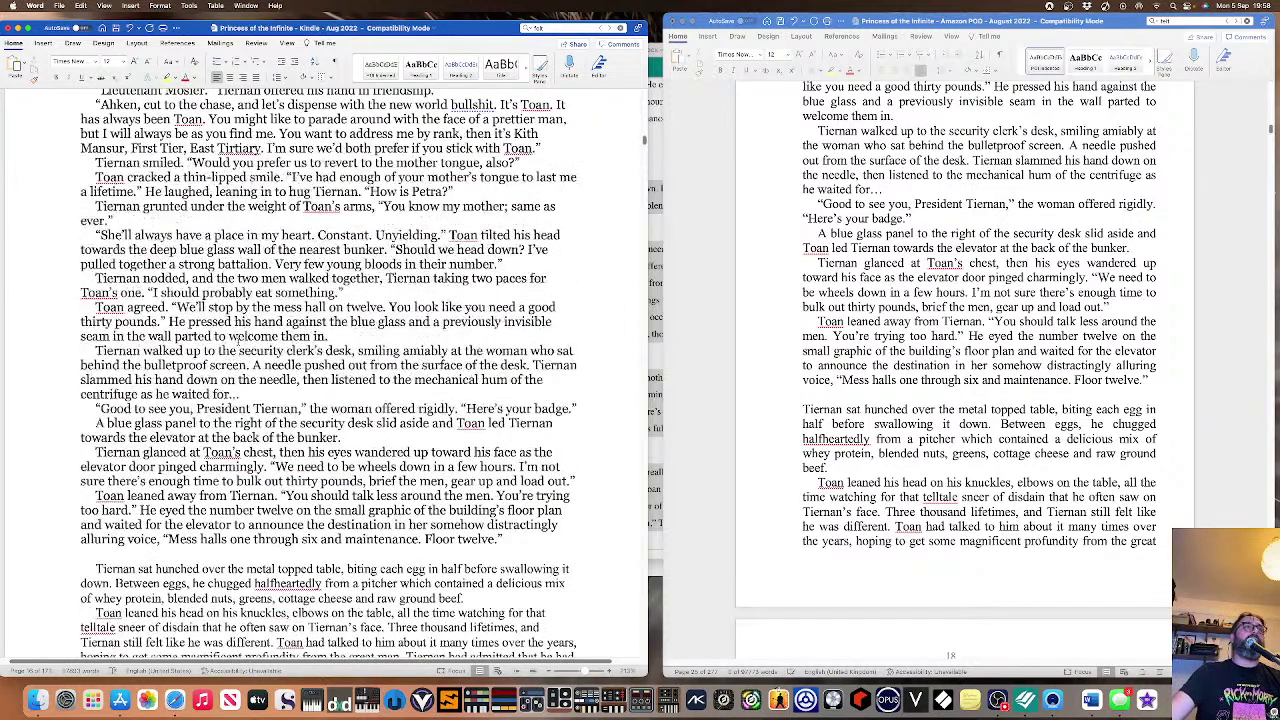
left_click(94, 568)
key("BackSpace")
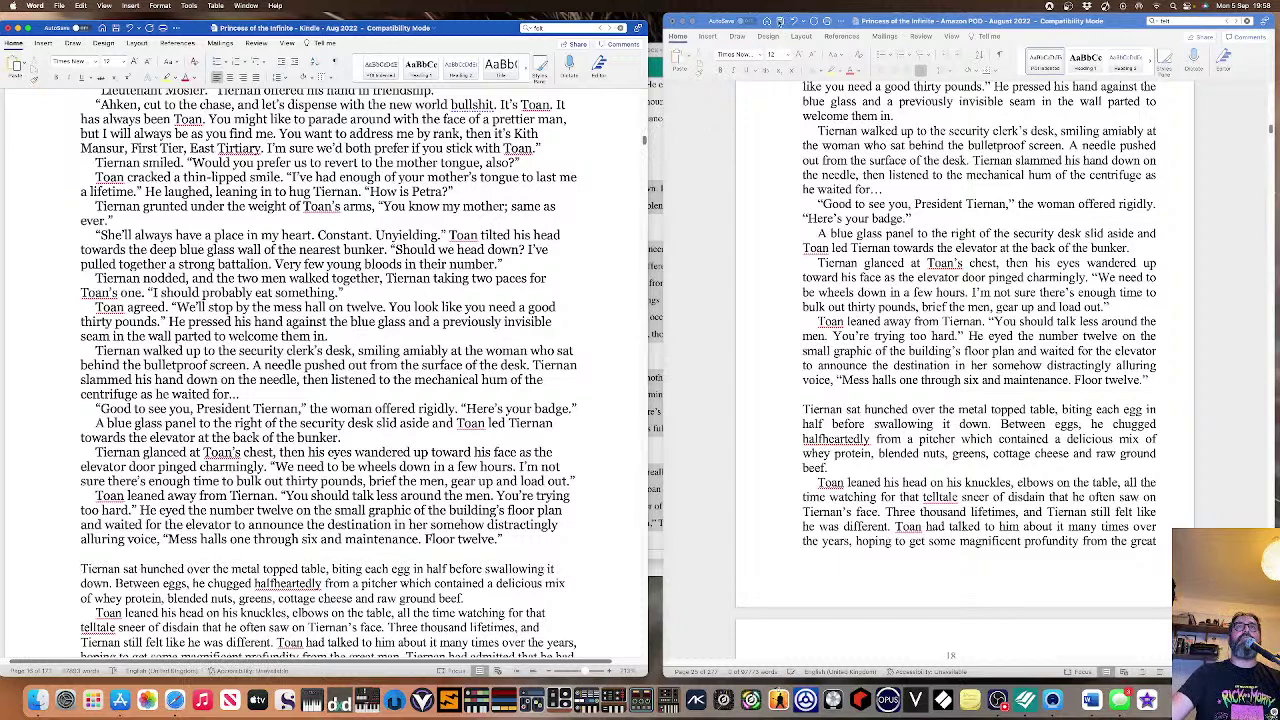
Save the POD and Kindle documents and switch back to ProWritingAid.
left_click(780, 20)
left_click(537, 280)
key("super+s")
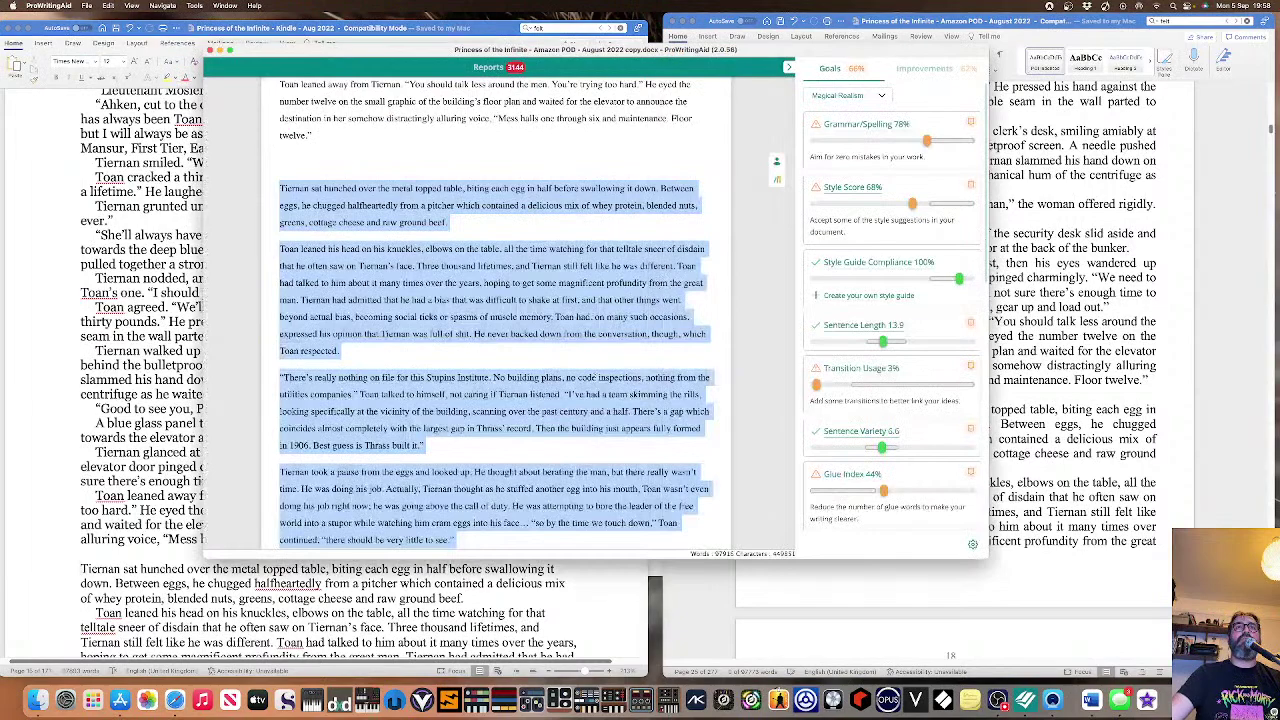
After Chapter Two's opening sentence, add "Soft fingertips stroked Stephanie's eyelids, the bridge of her nose, the skin of her face.".
scroll(580, 383, "down", 3)
scroll(580, 383, "down", 4)
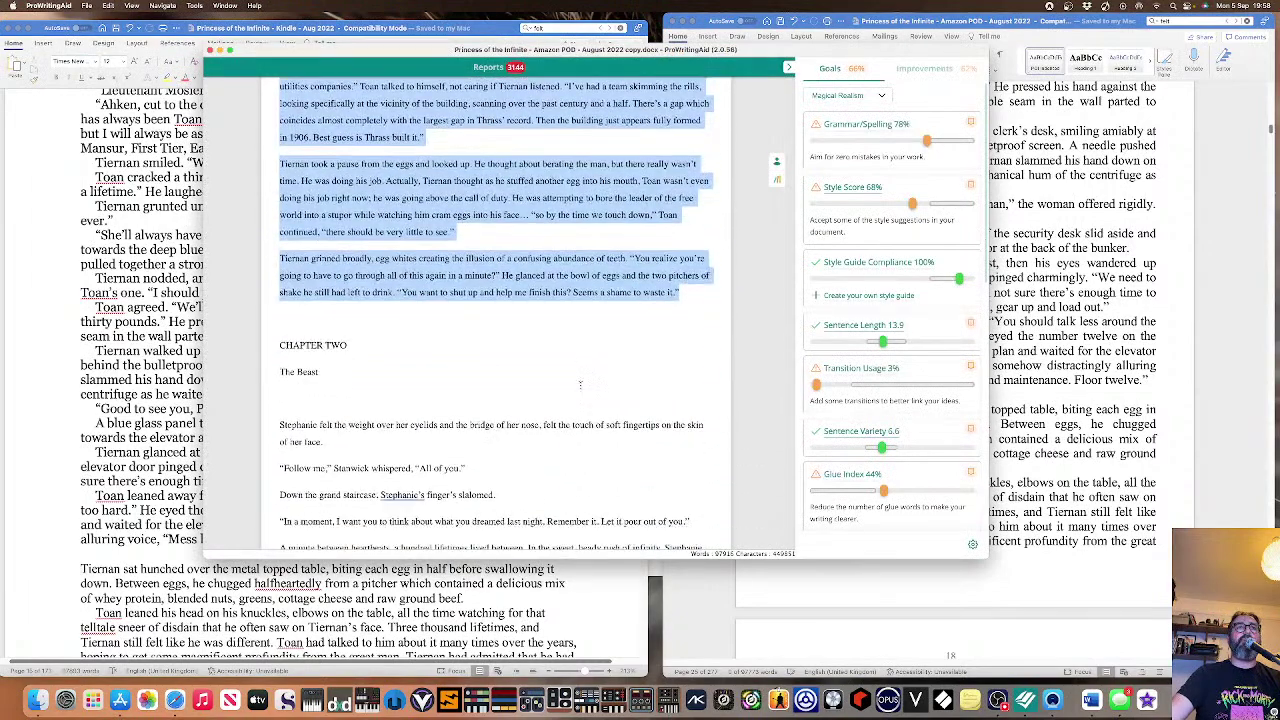
scroll(446, 358, "down", 3)
scroll(446, 358, "down", 2)
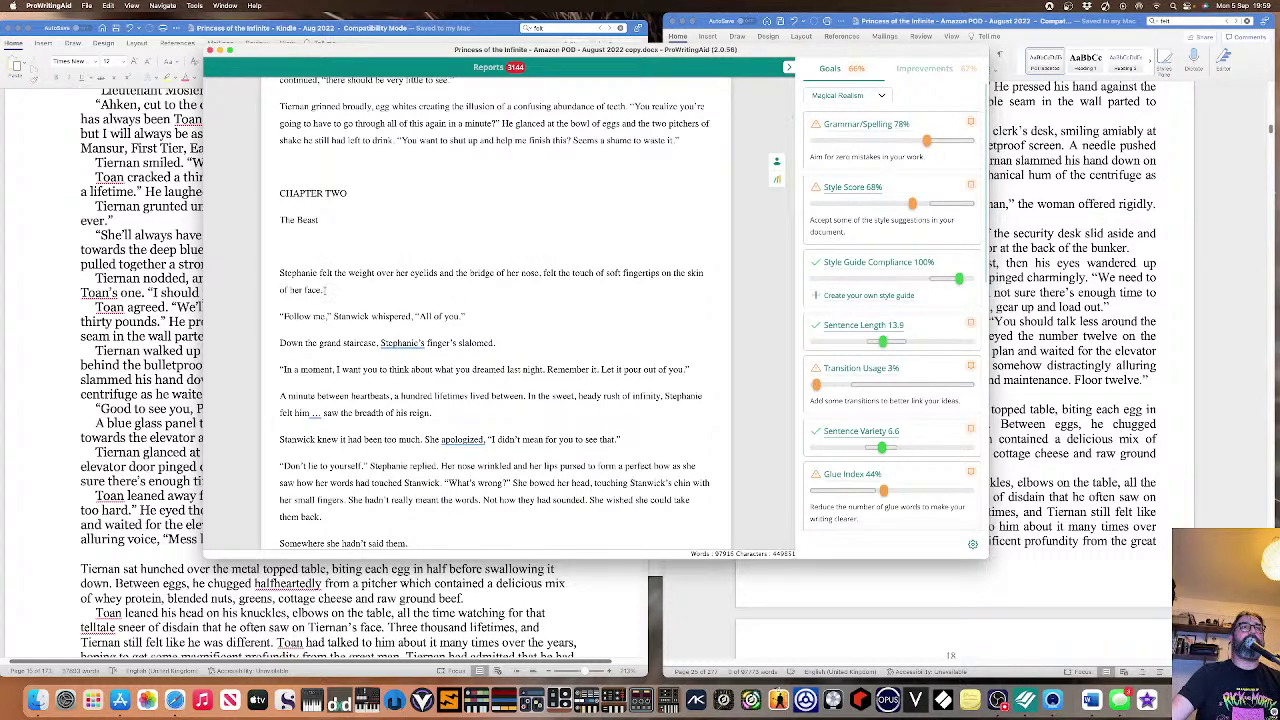
left_click_drag(325, 289, 279, 272)
left_click(350, 293)
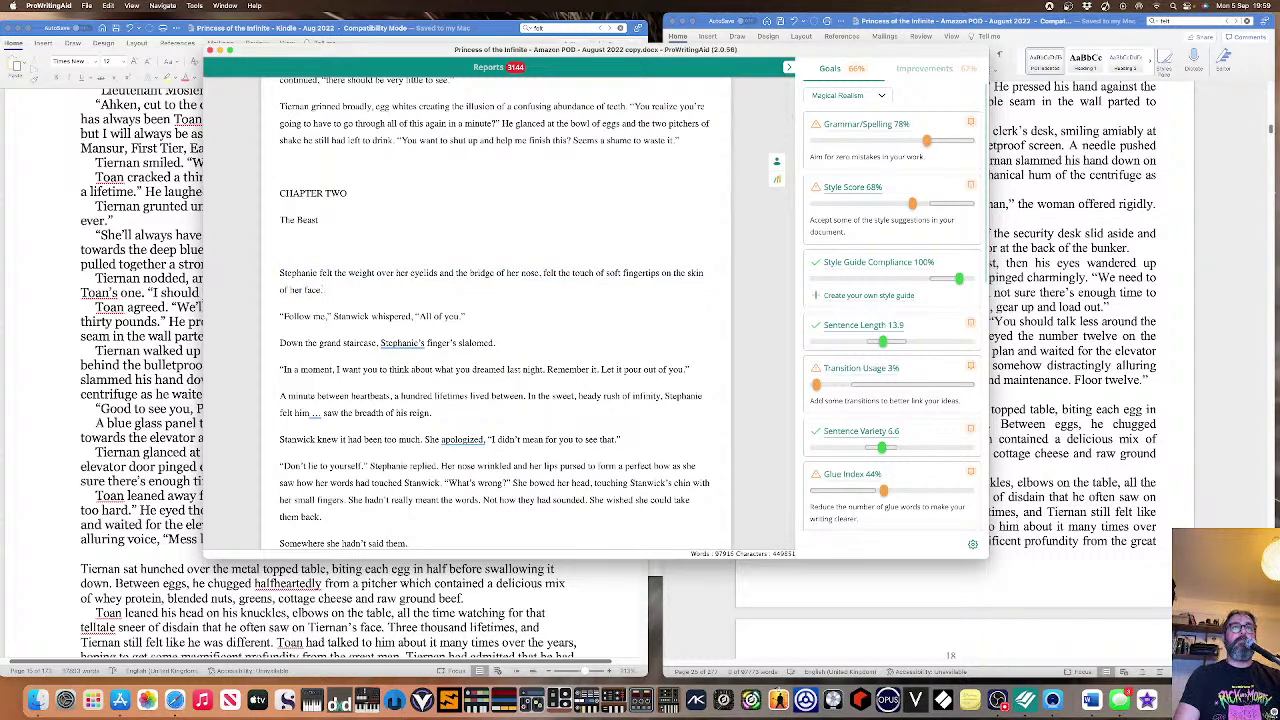
type("Soft finger")
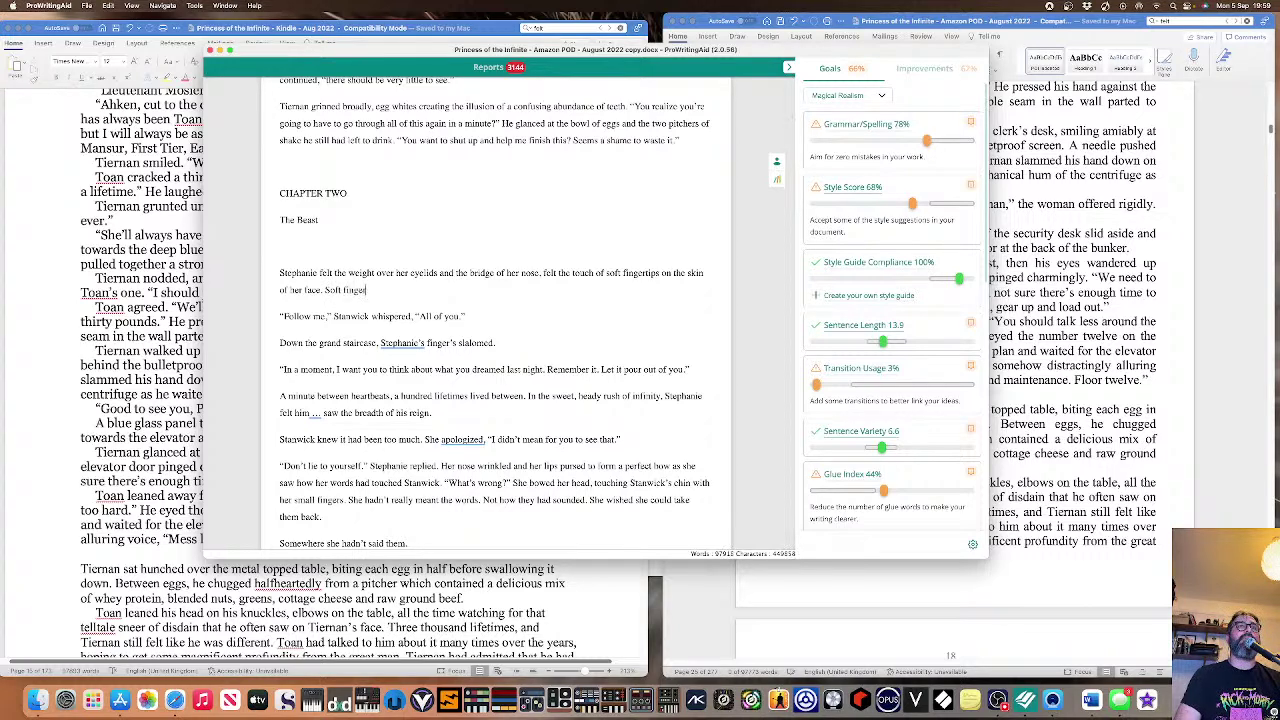
type("tips")
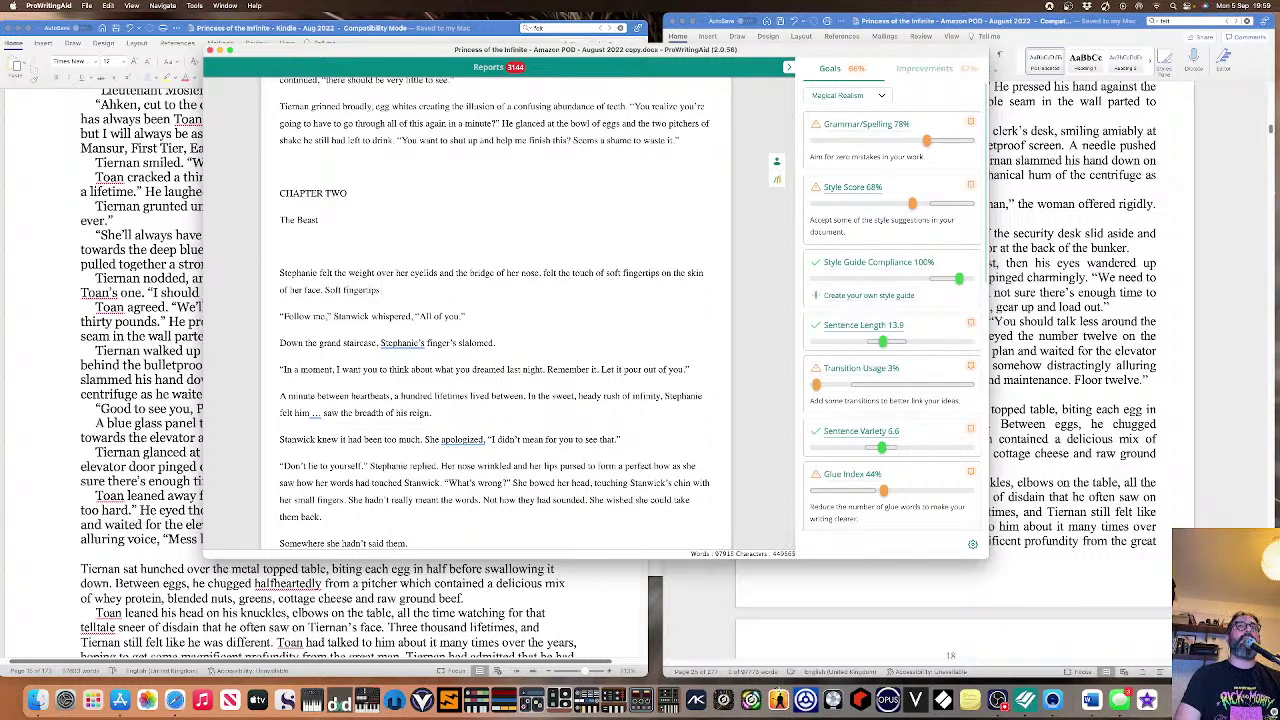
type(" stroked S")
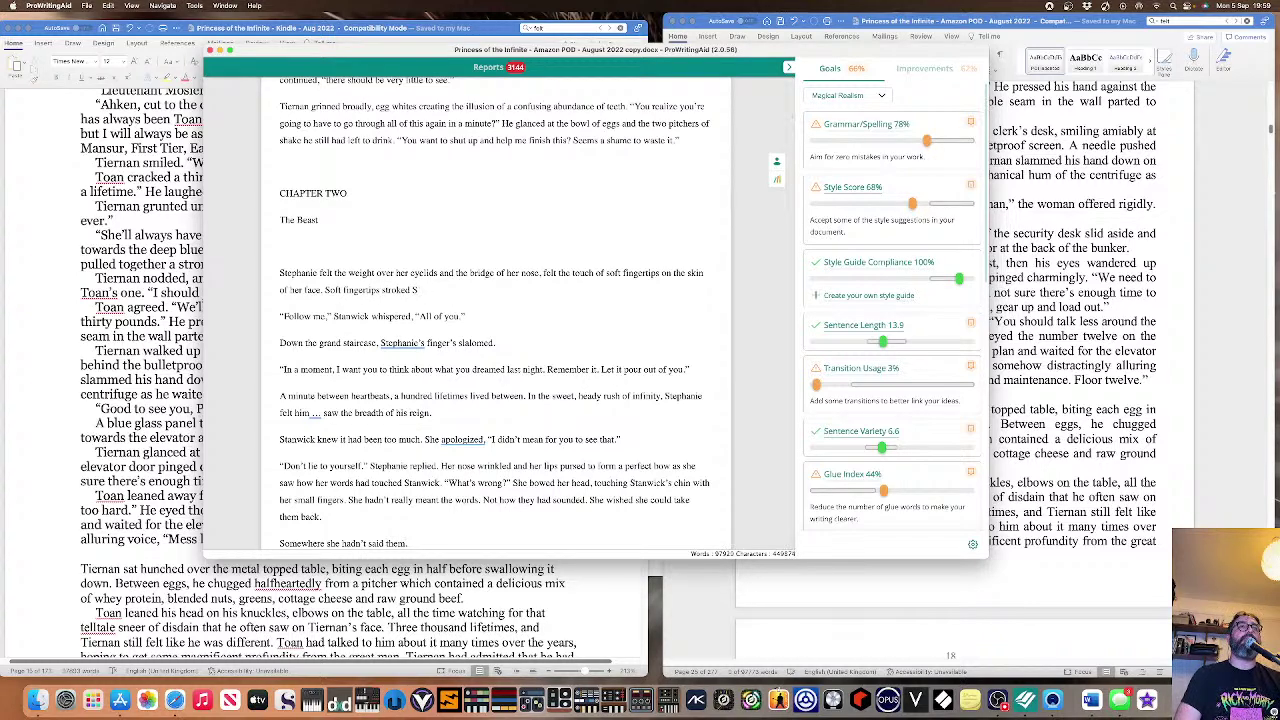
type("tephanie’")
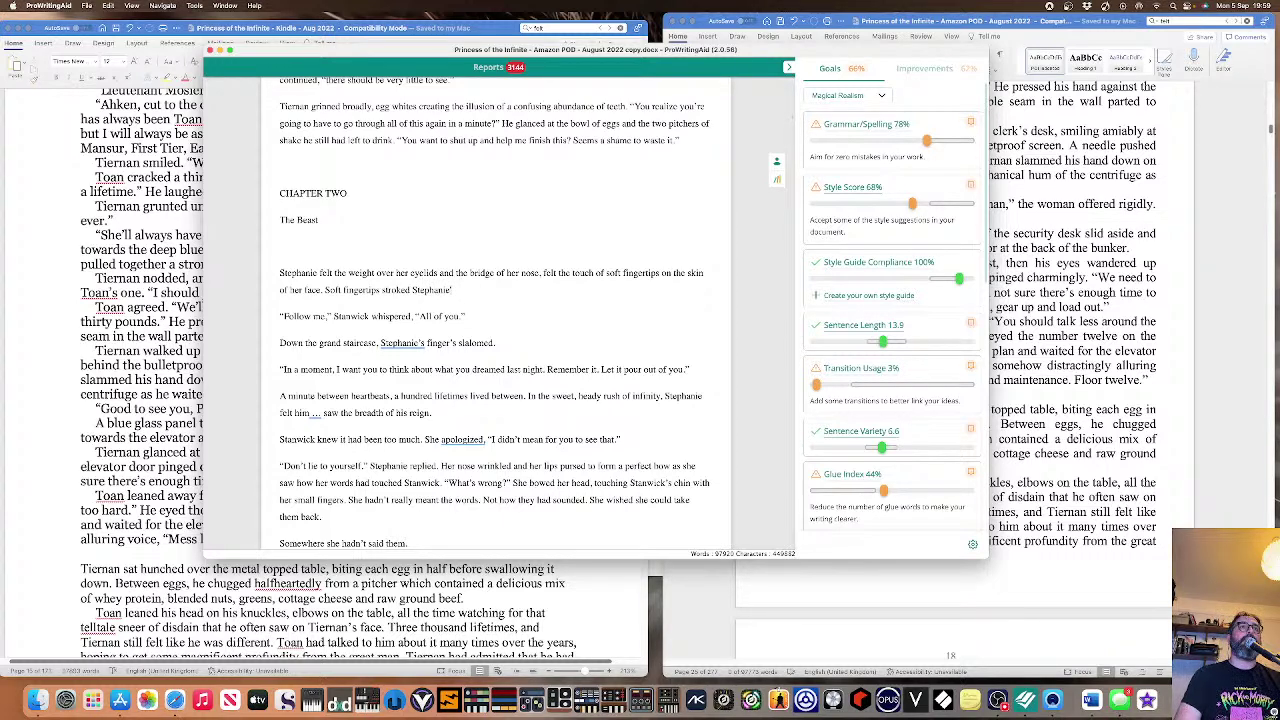
type("'s eyelids")
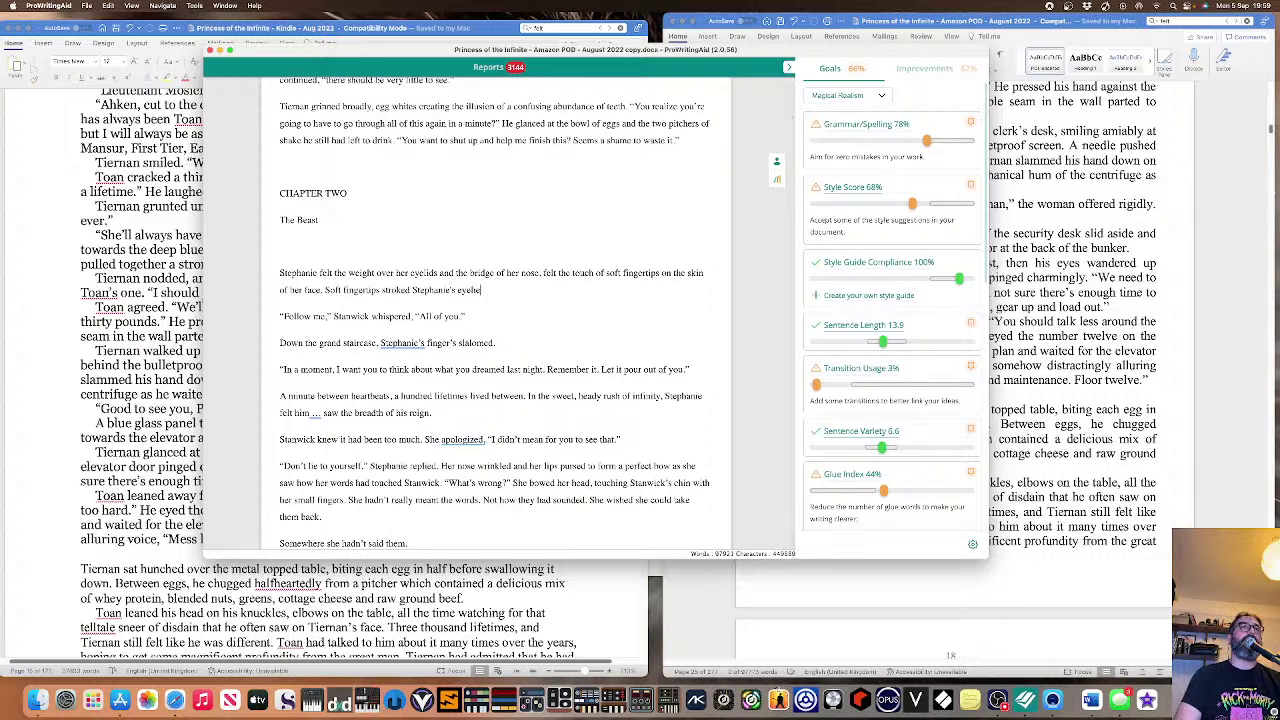
type("; the hridge of ")
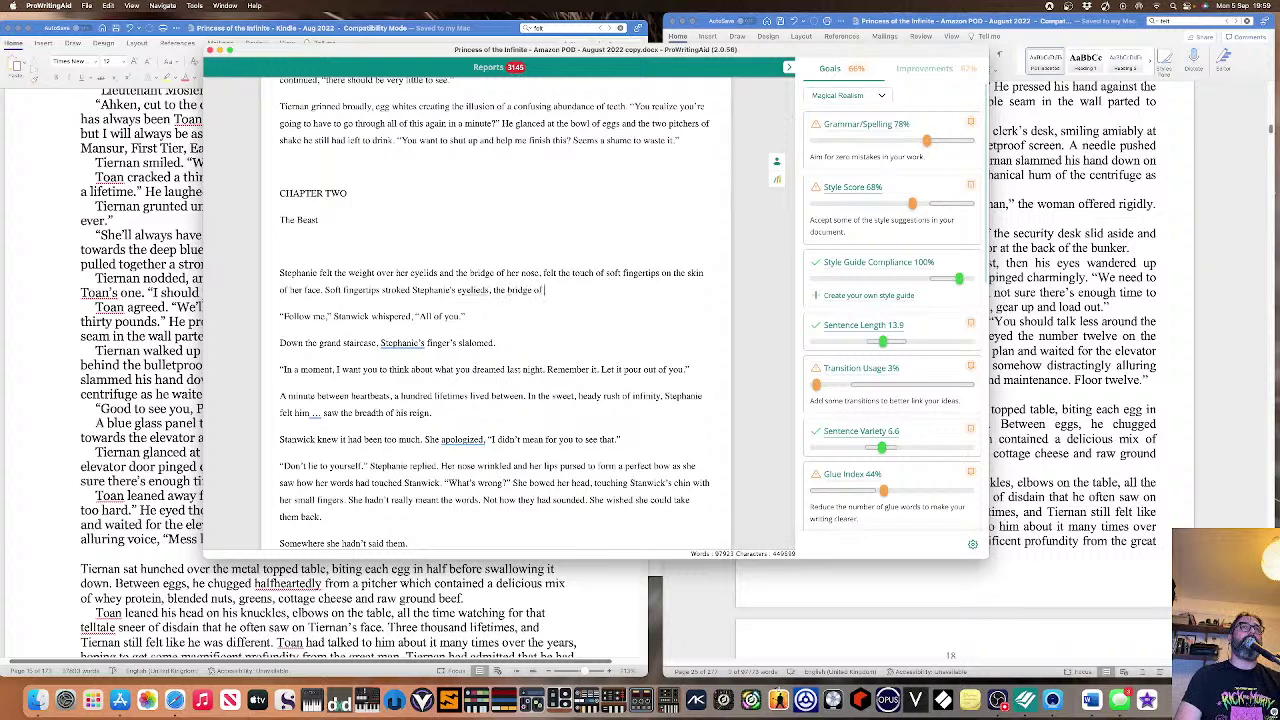
type("her nose, the skin")
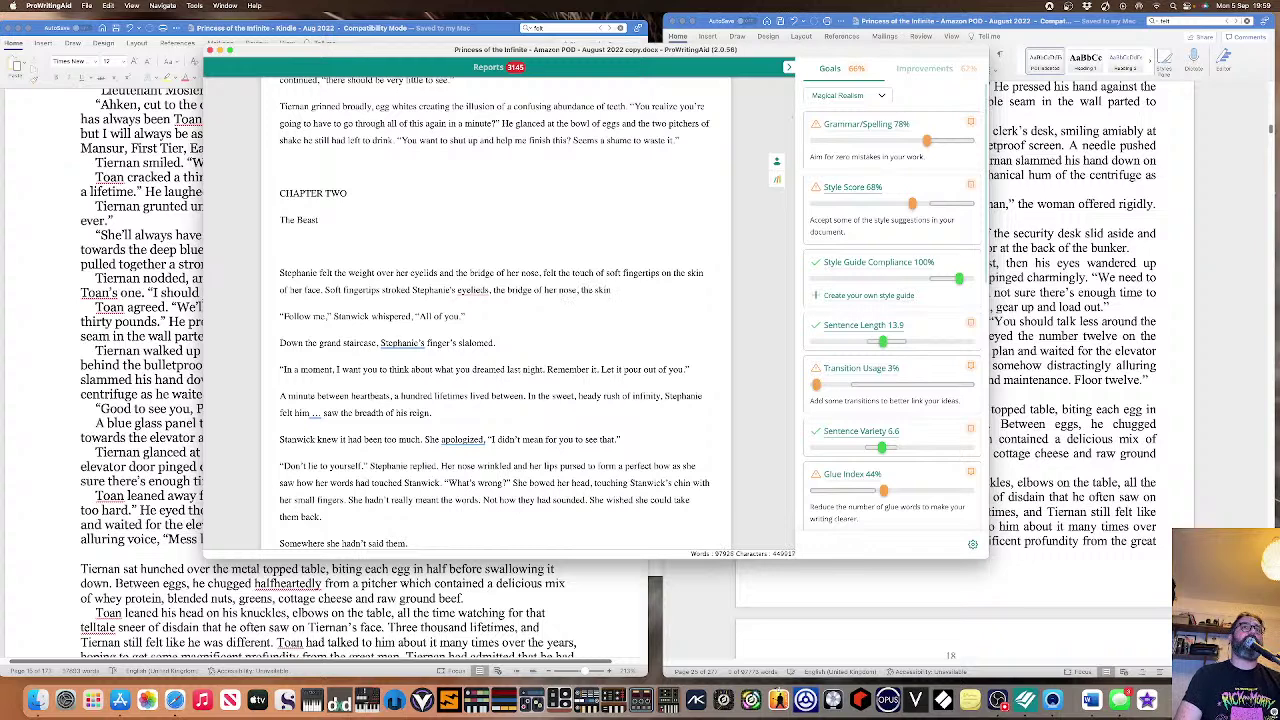
type(" of her face.")
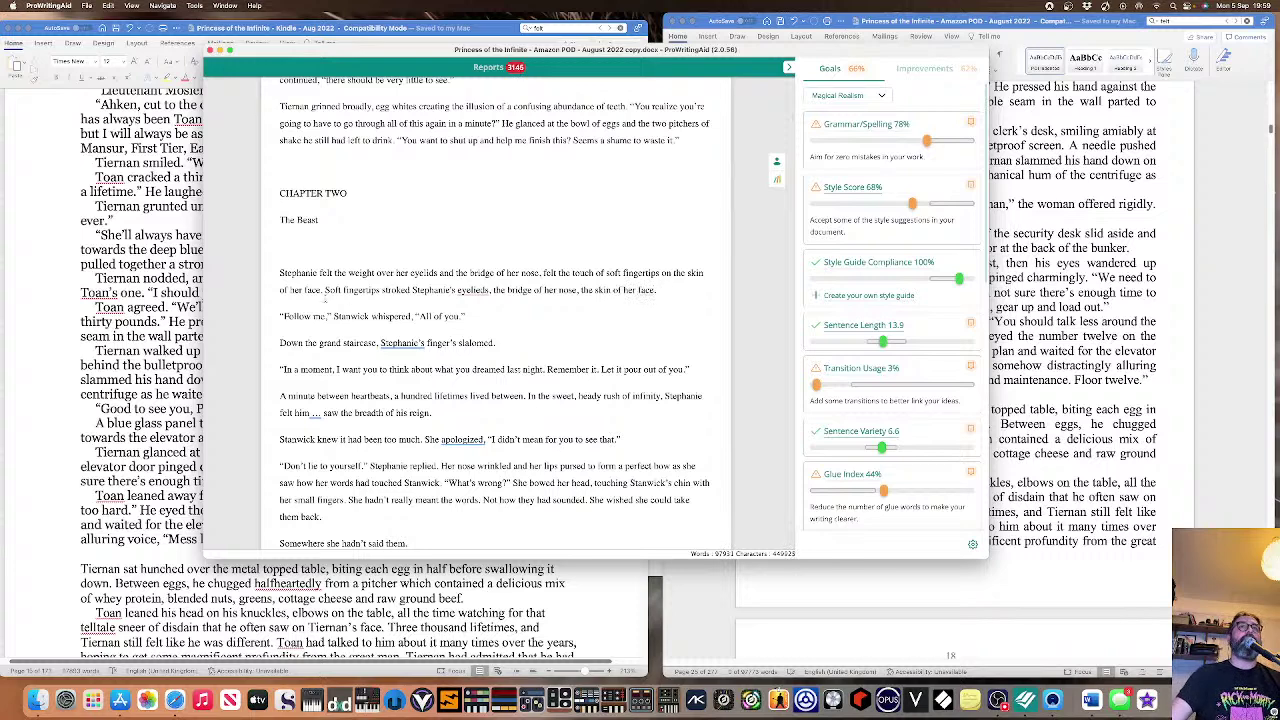
Correct the spelling of "eyelids" in the new sentence and delete the original "Stephanie felt the weight" sentence before it.
left_click(473, 291)
left_click(535, 309)
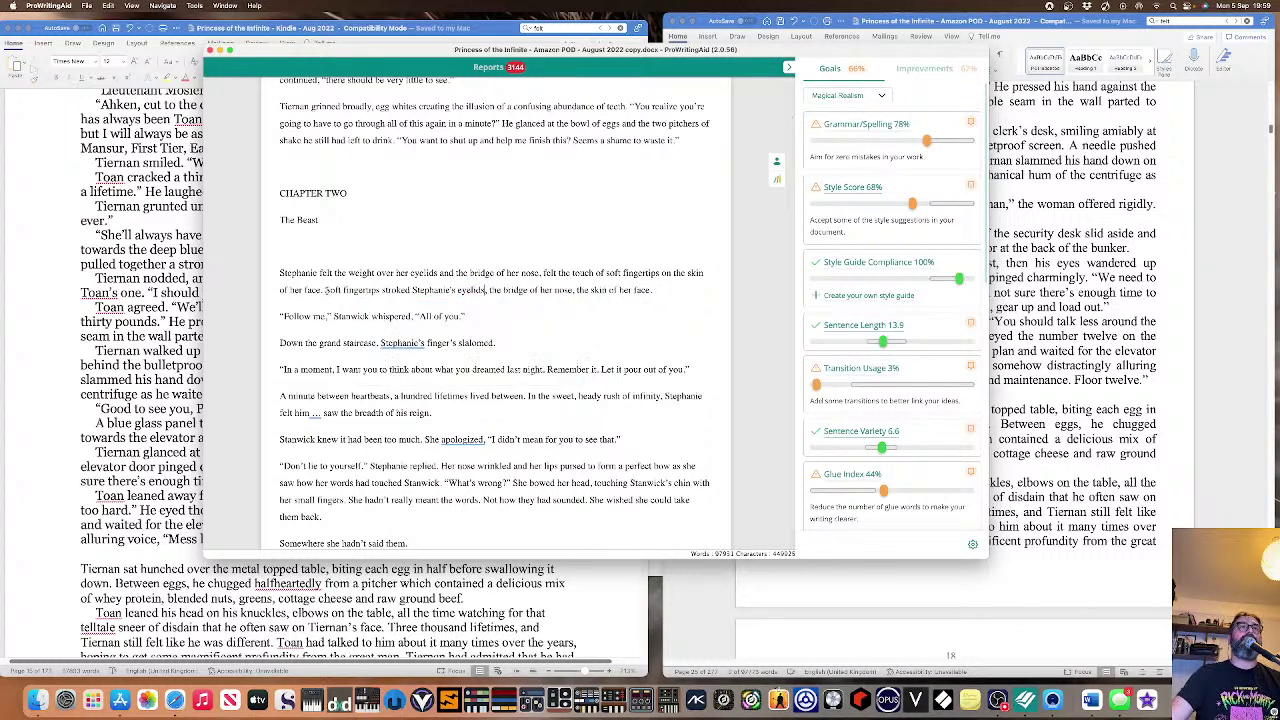
left_click_drag(325, 290, 279, 273)
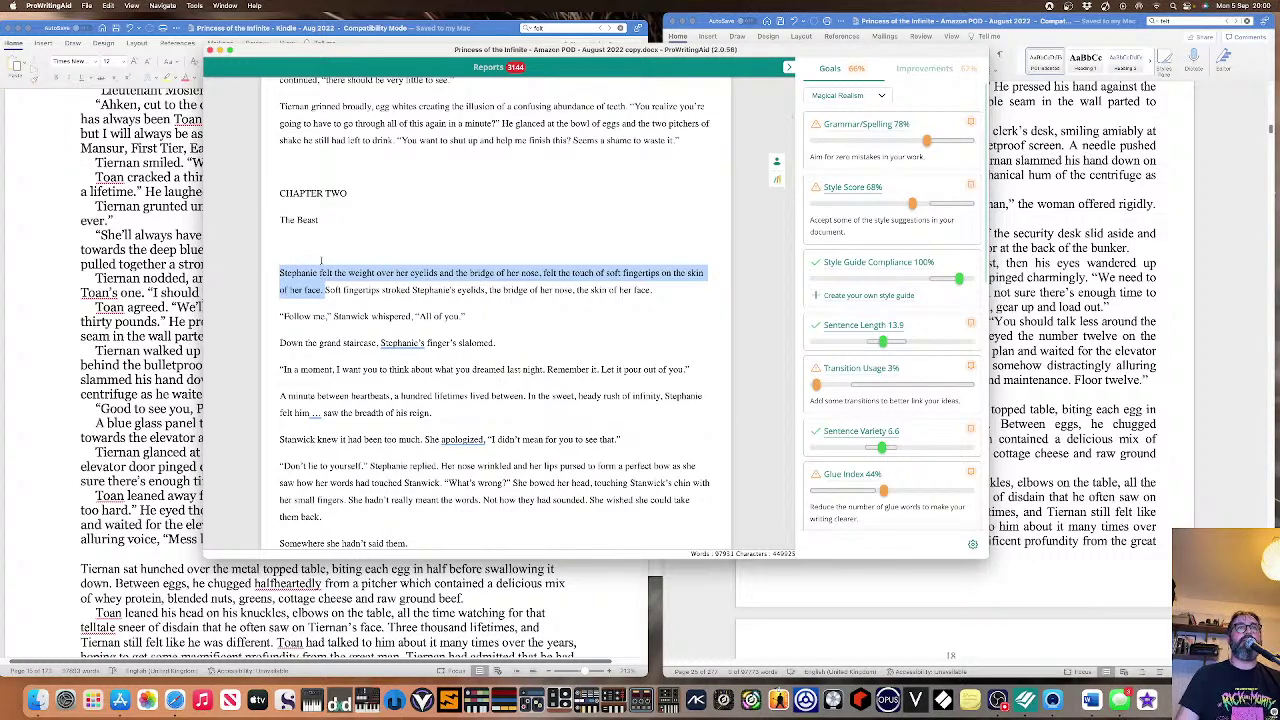
key("BackSpace")
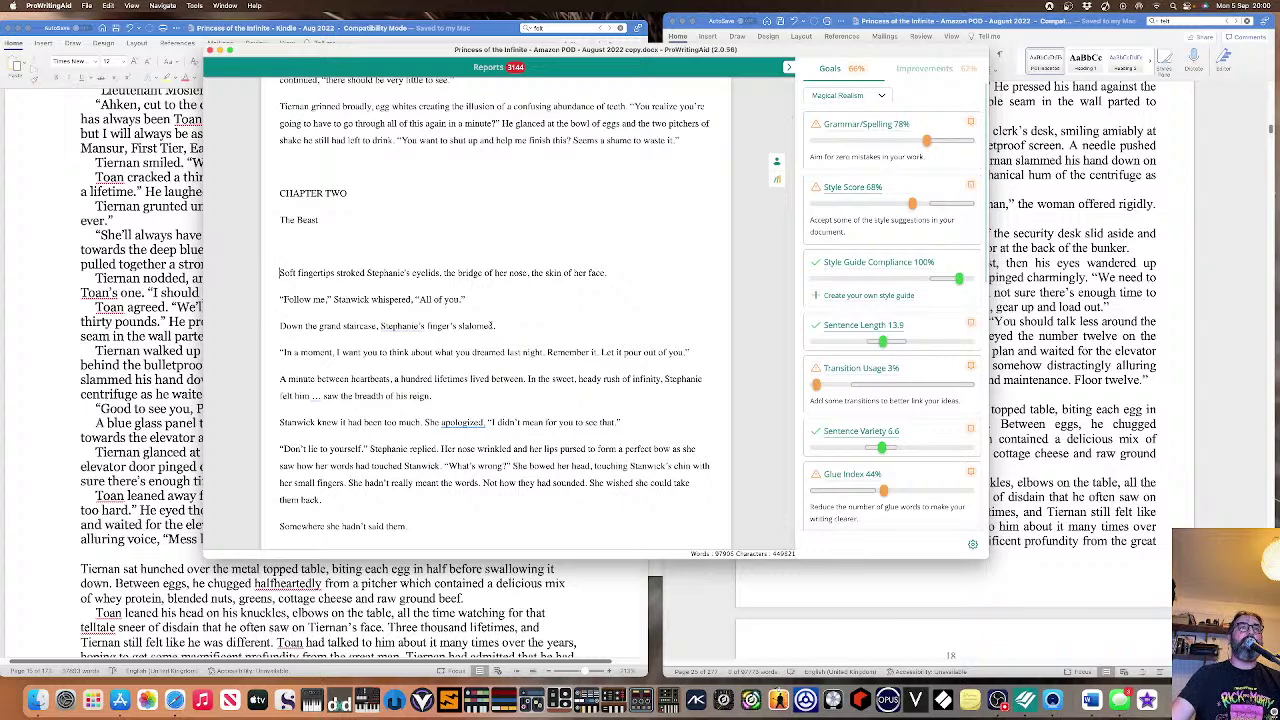
Try the suggestion to change "Stephanie's" to "Stephanie" in the grand staircase sentence, and undo it.
left_click(390, 326)
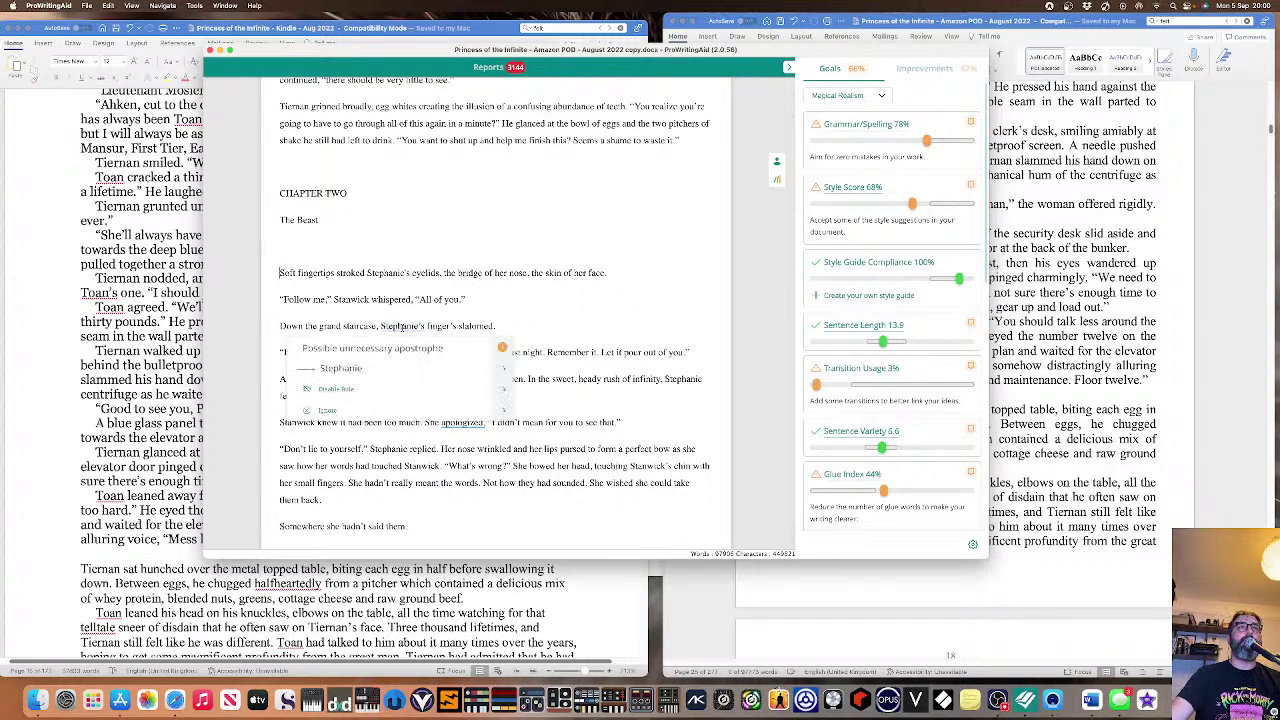
left_click(393, 352)
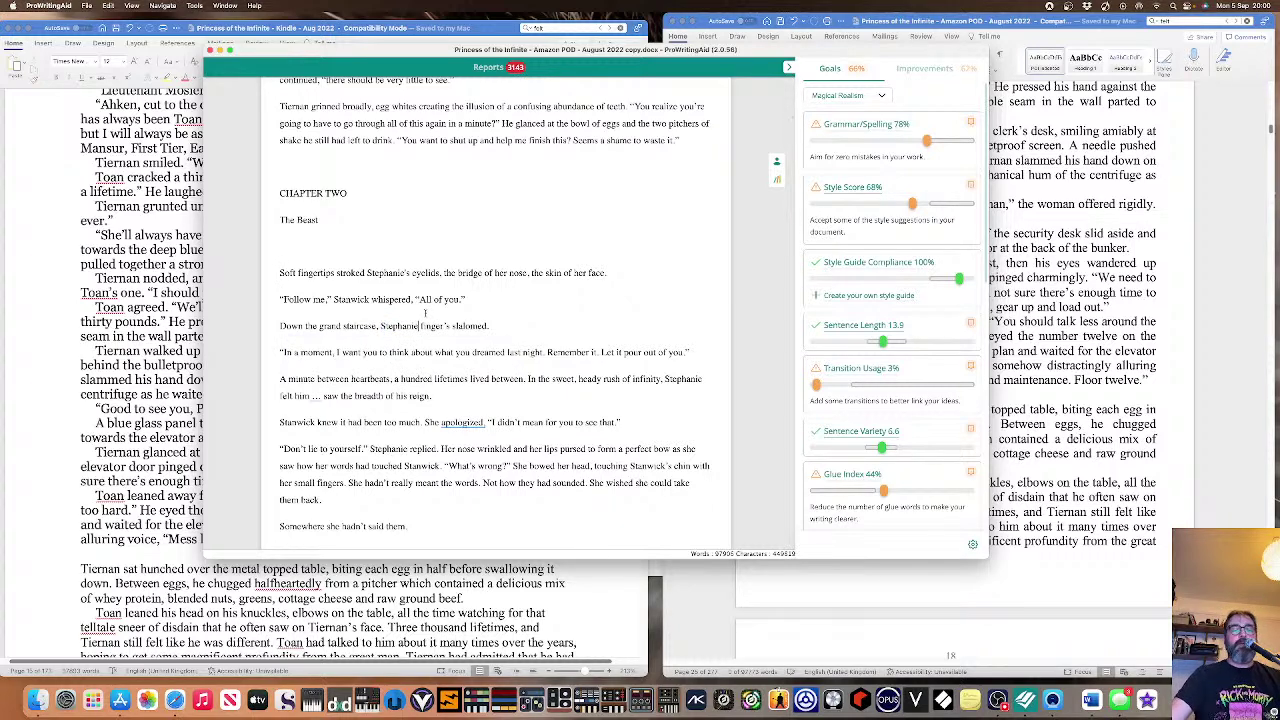
key("super+z")
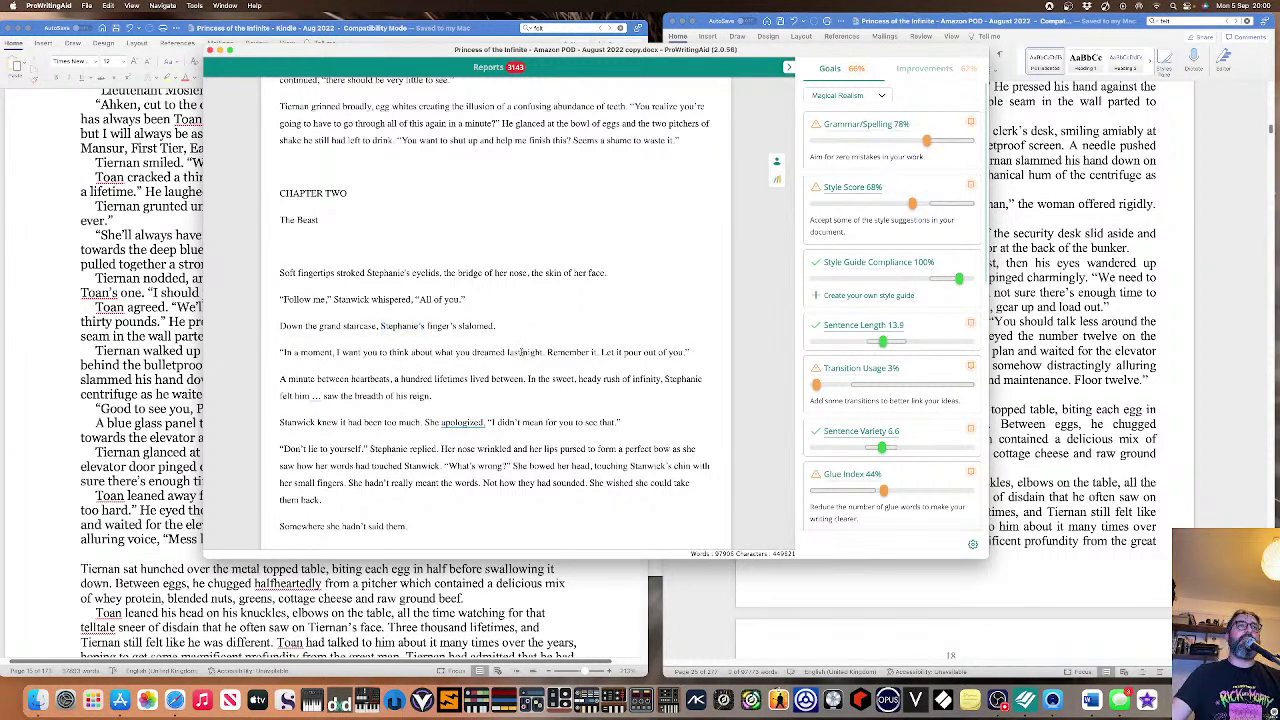
Ignore the unnecessary-apostrophe suggestion for "Stephanie's" in the grand staircase sentence.
left_click(418, 324)
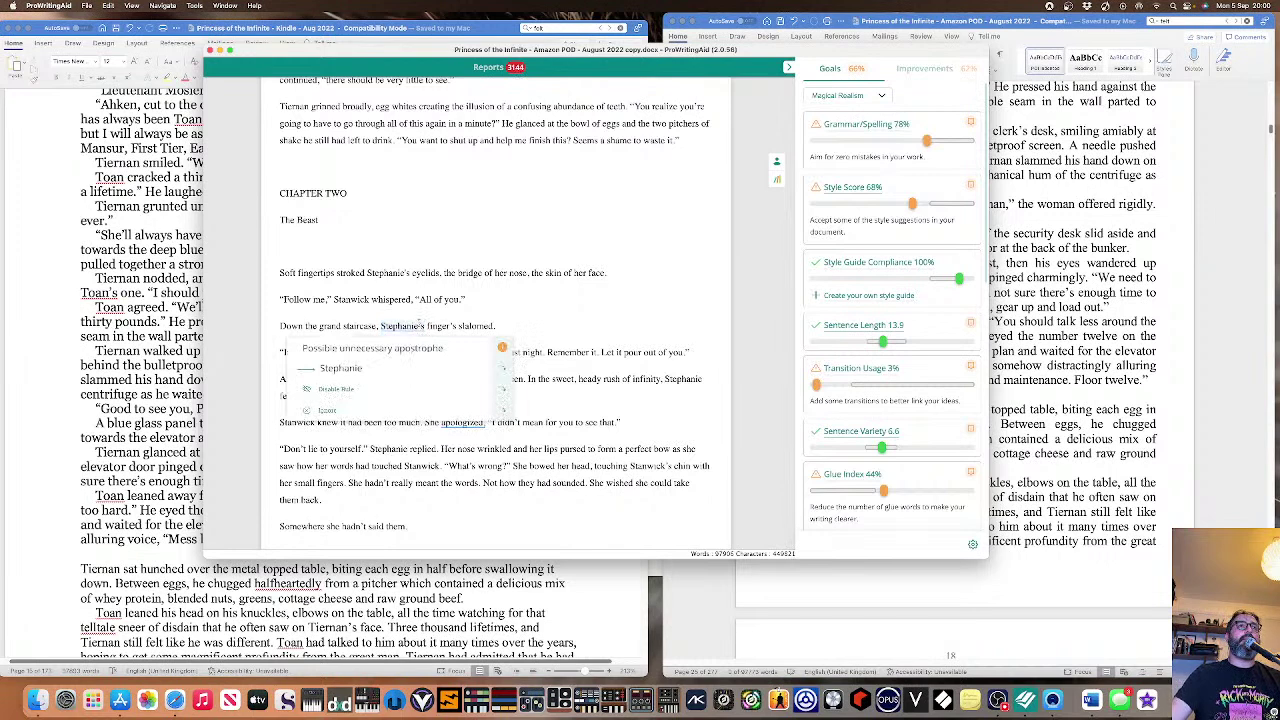
left_click(404, 409)
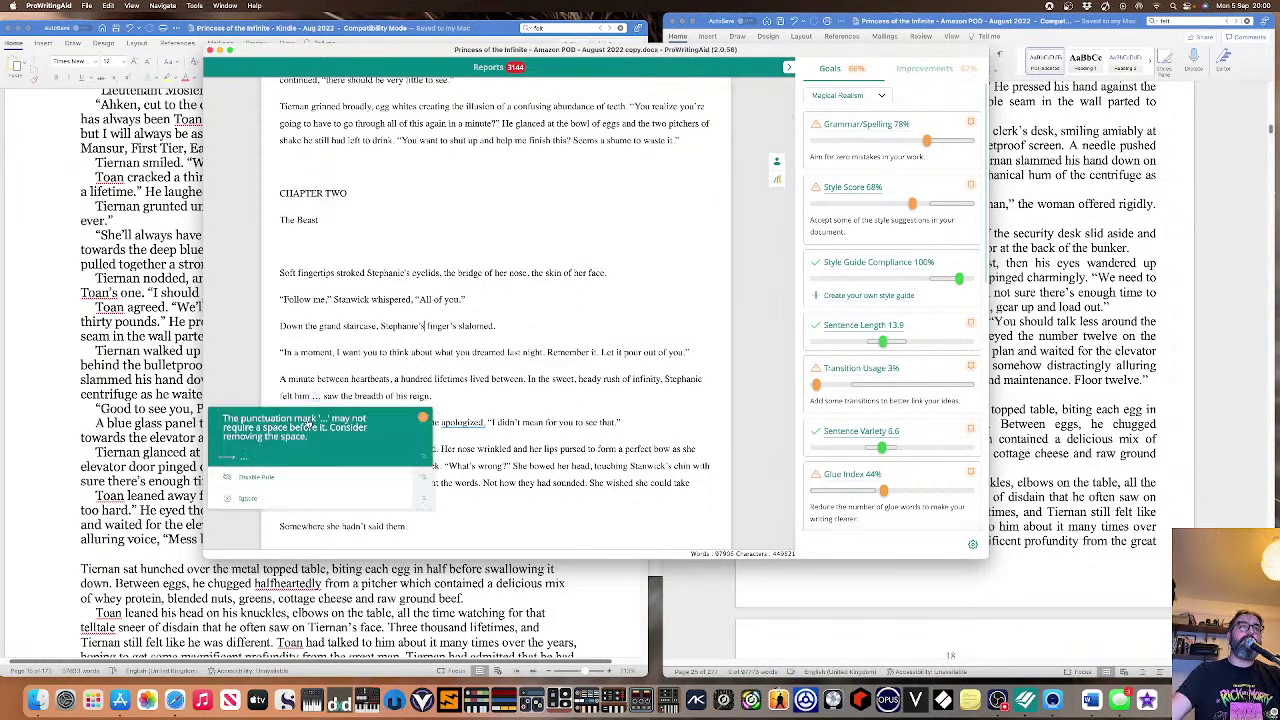
Accept the suggestions to remove the space before the ellipsis in "felt him … saw" and replace the comma after "apologized" with a period.
left_click(308, 424)
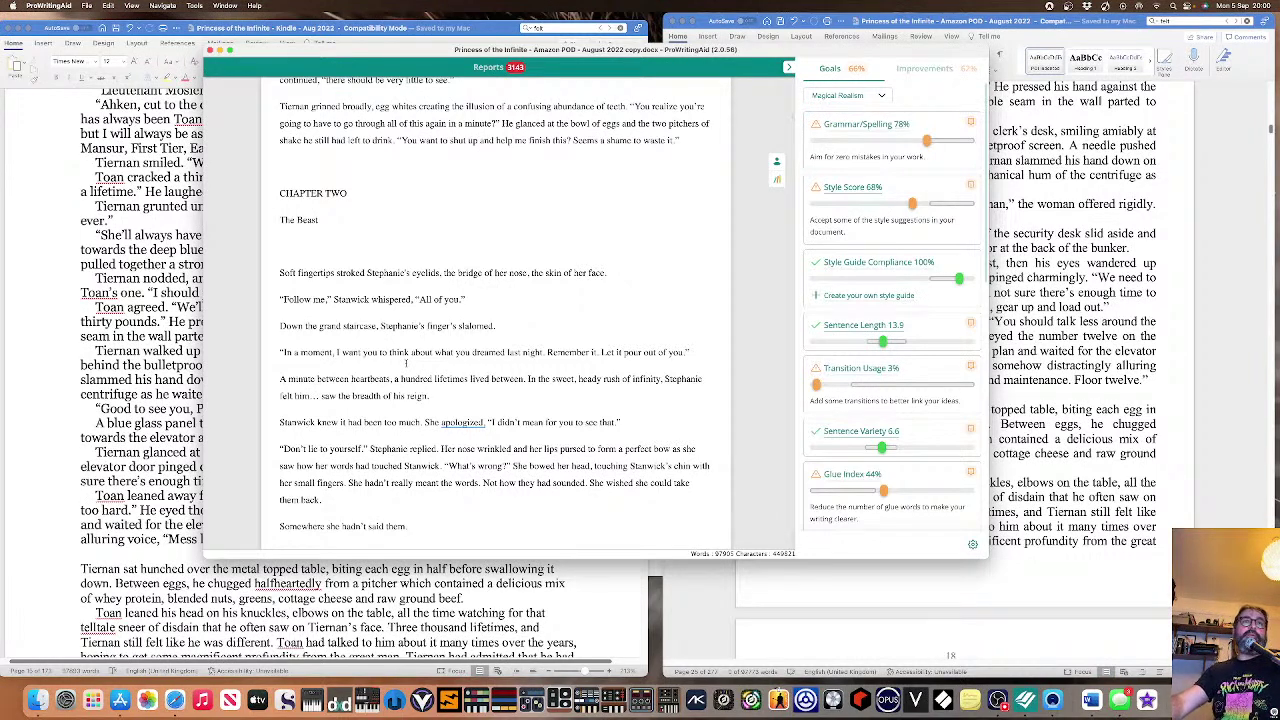
left_click(462, 424)
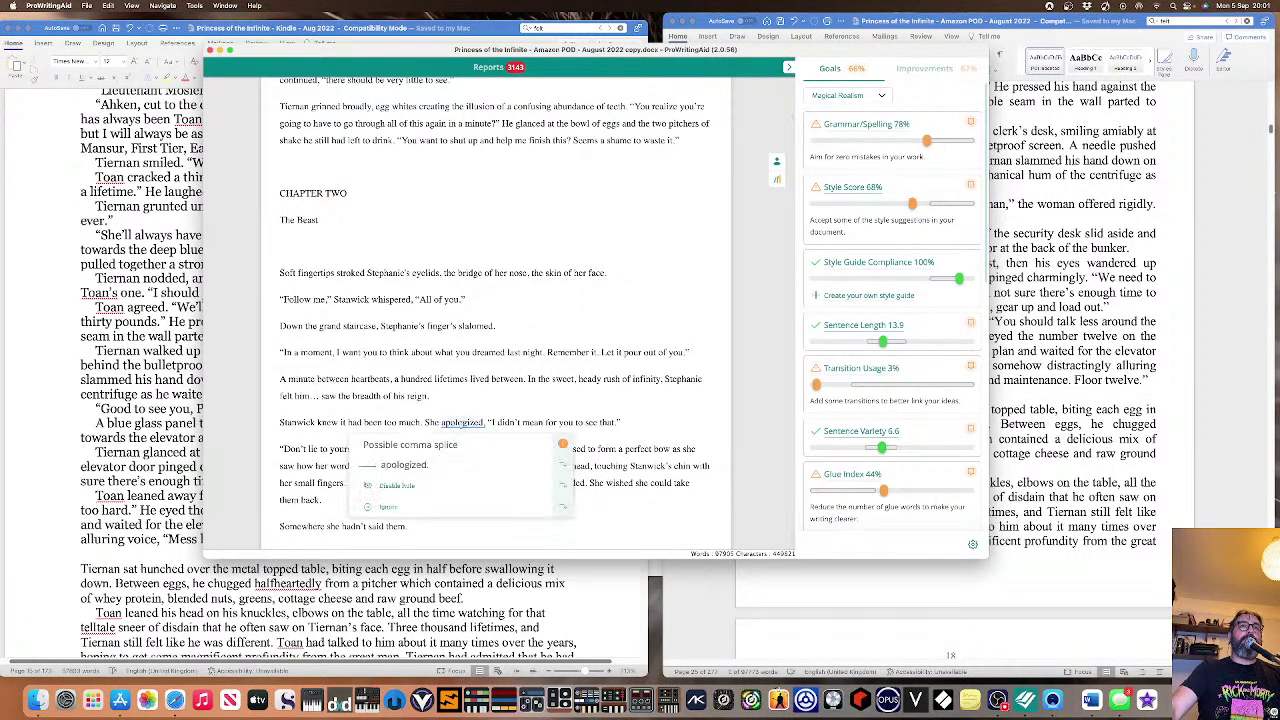
left_click(459, 440)
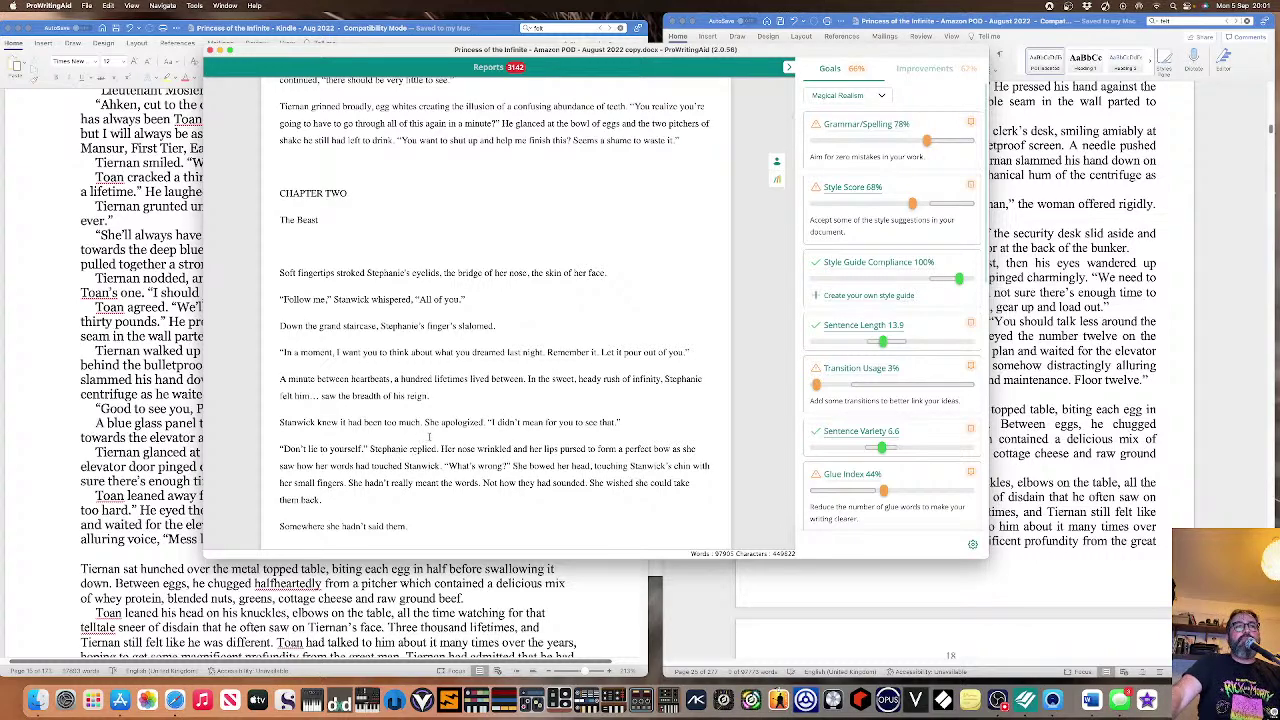
Accept the suggestions to shorten "She knew that she had" to "She knew she had" and add a comma after "kneeling in front of her".
scroll(435, 436, "down", 5)
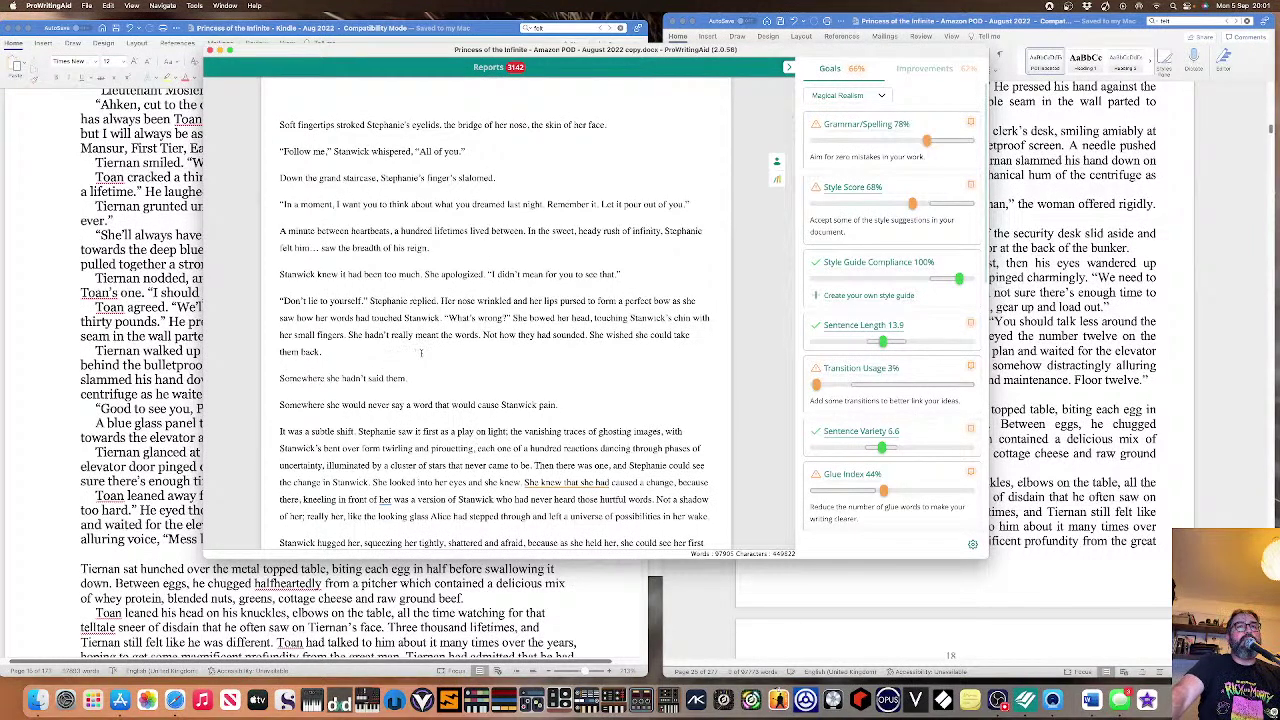
scroll(421, 352, "down", 1)
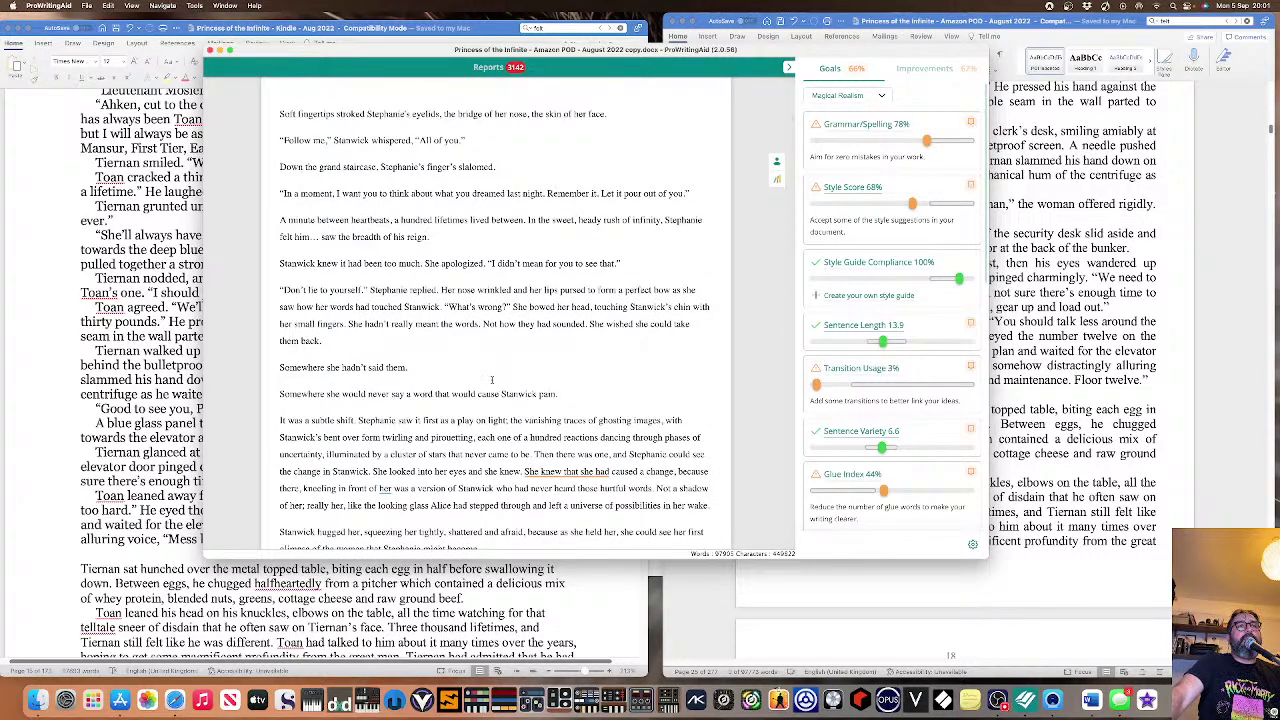
scroll(492, 380, "down", 3)
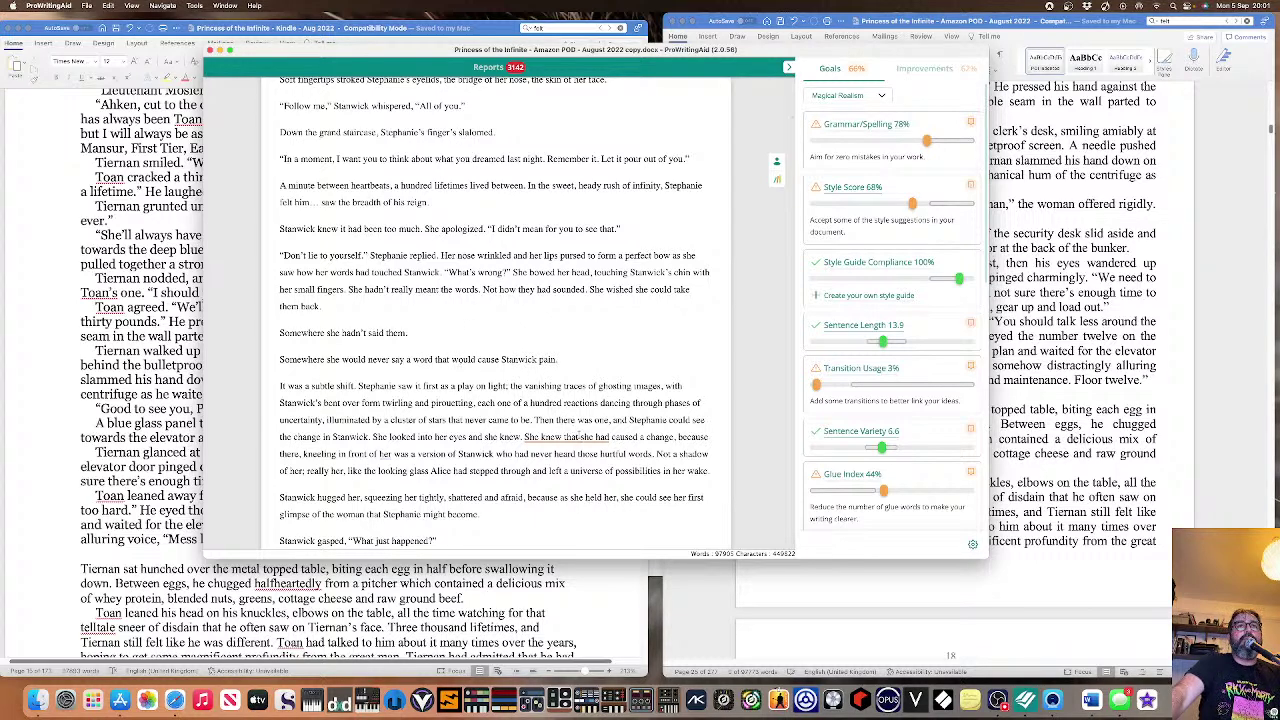
mouse_move(572, 436)
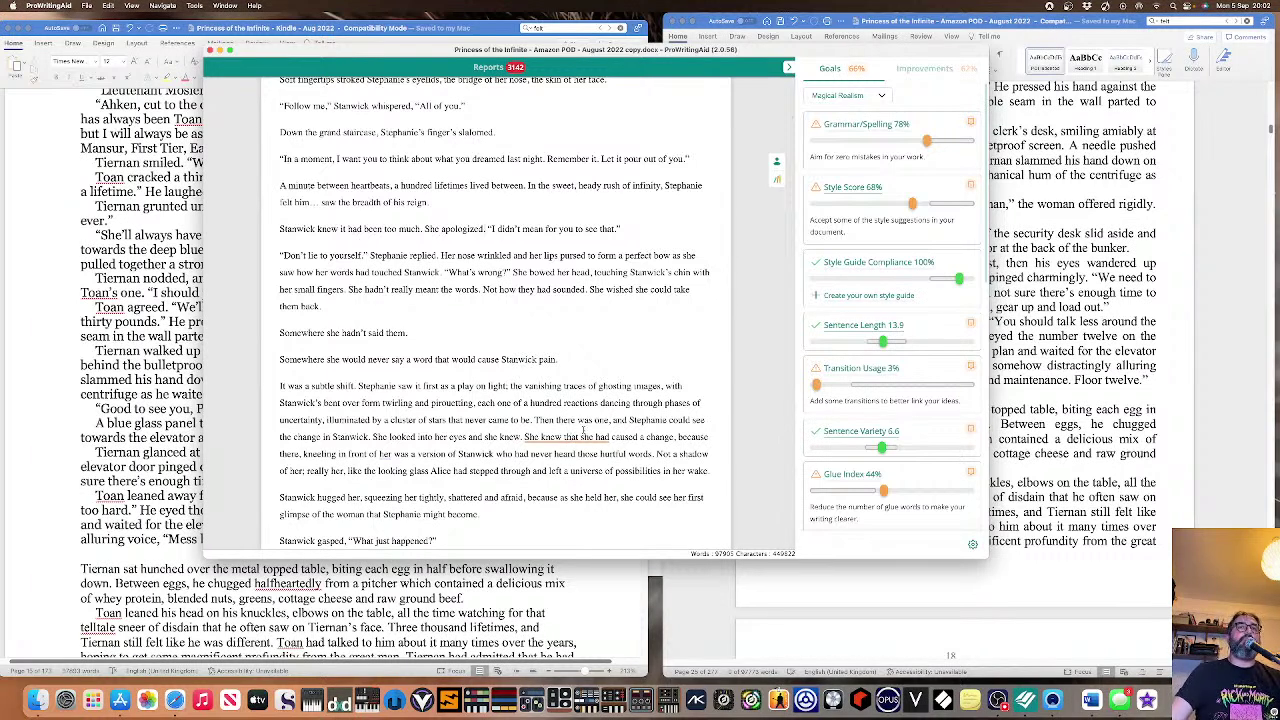
left_click(495, 563)
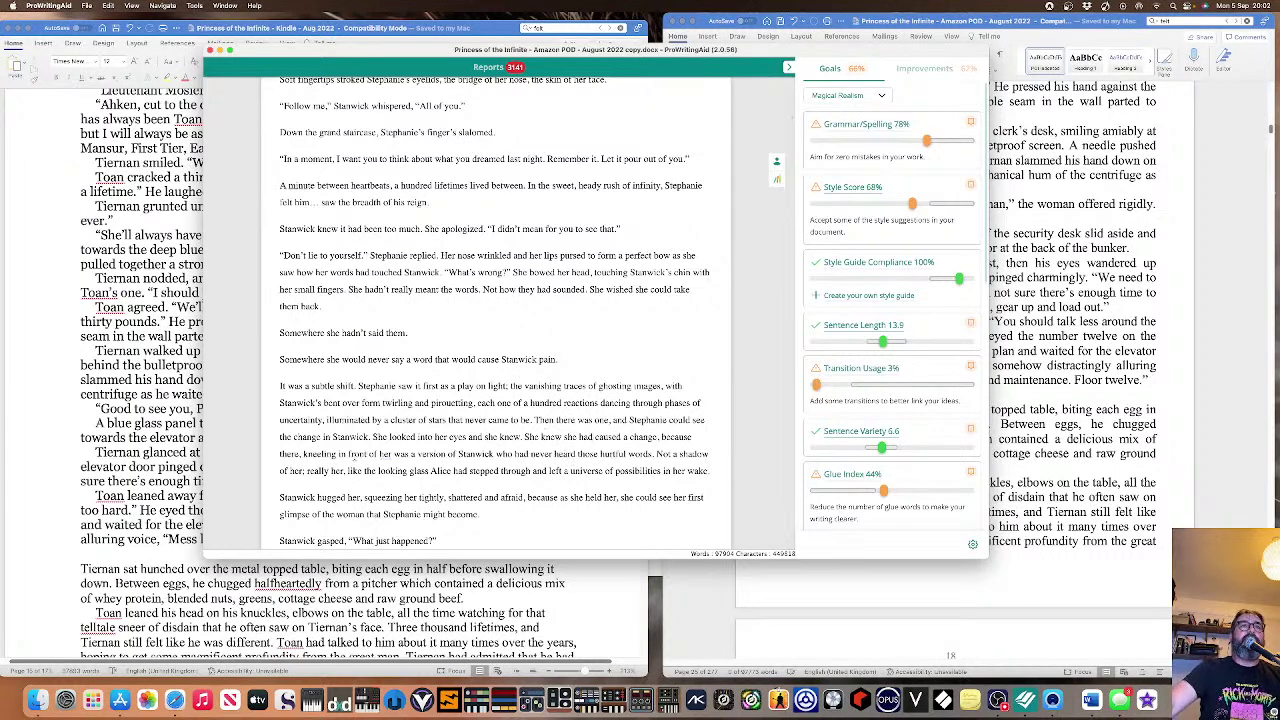
mouse_move(380, 455)
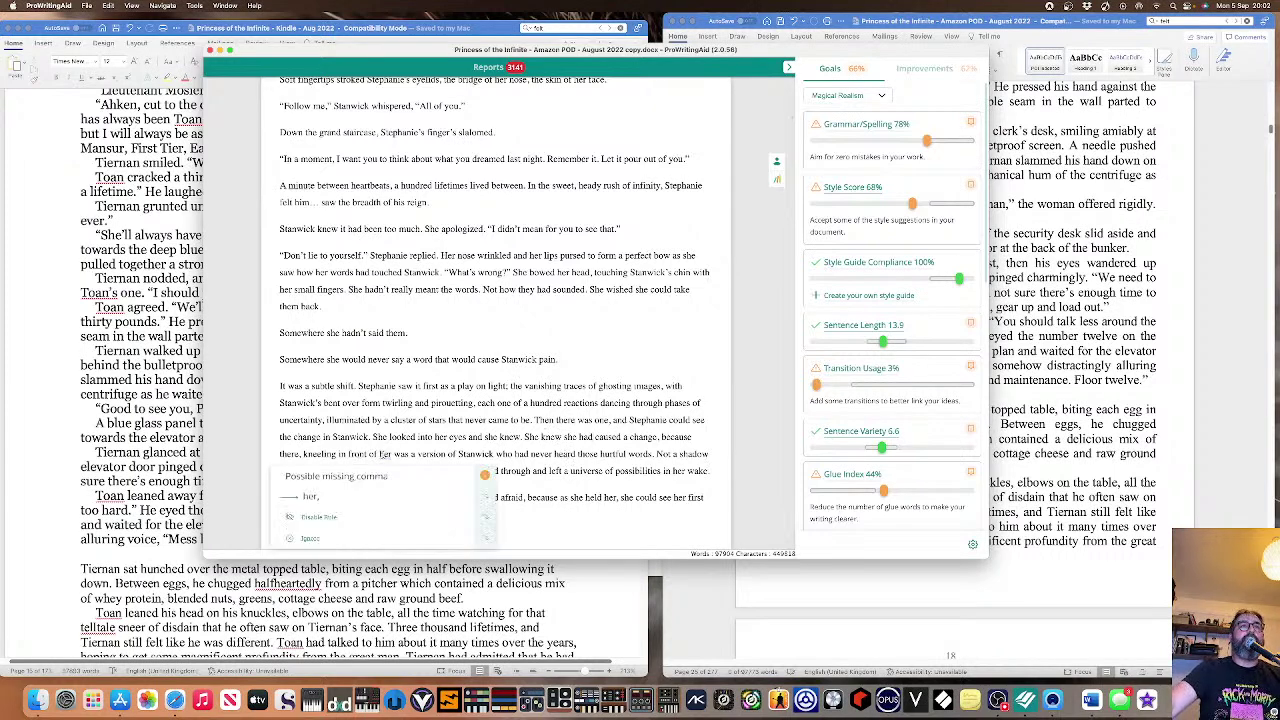
left_click(378, 496)
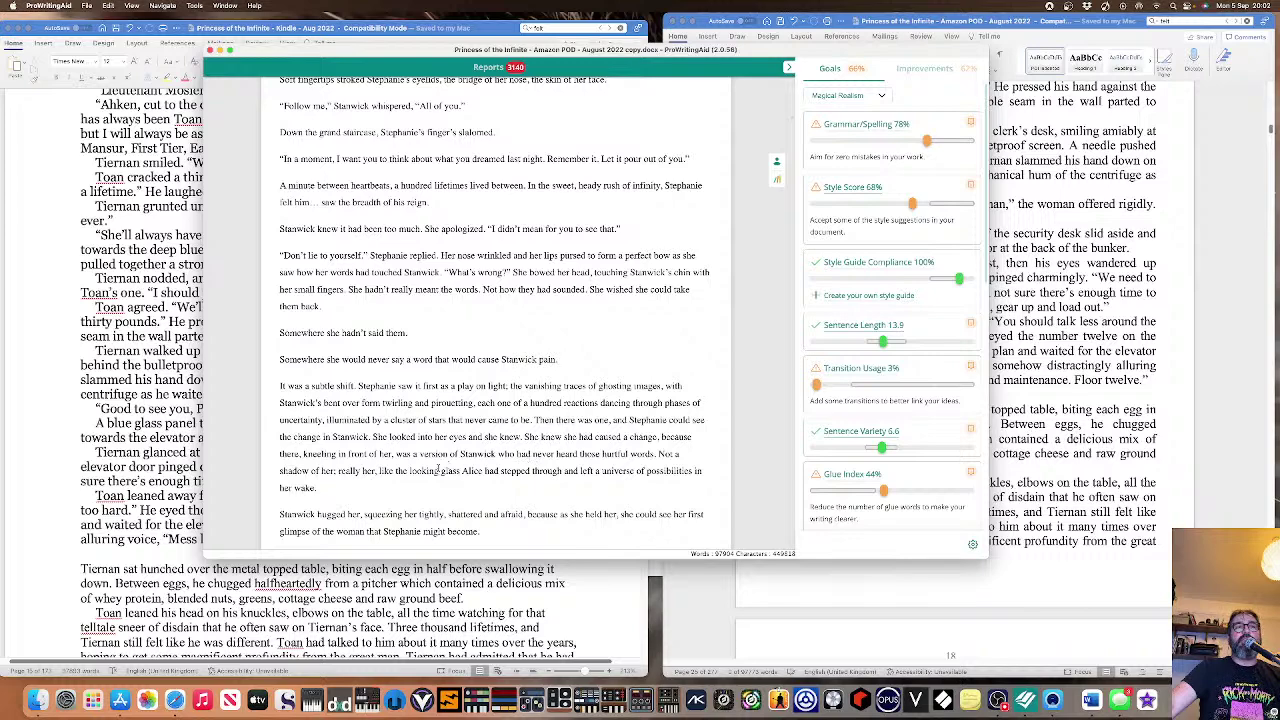
Accept the comma-splice suggestion to put a period after "Stanwick took the child's hands in hers".
scroll(438, 470, "down", 2)
scroll(294, 436, "down", 2)
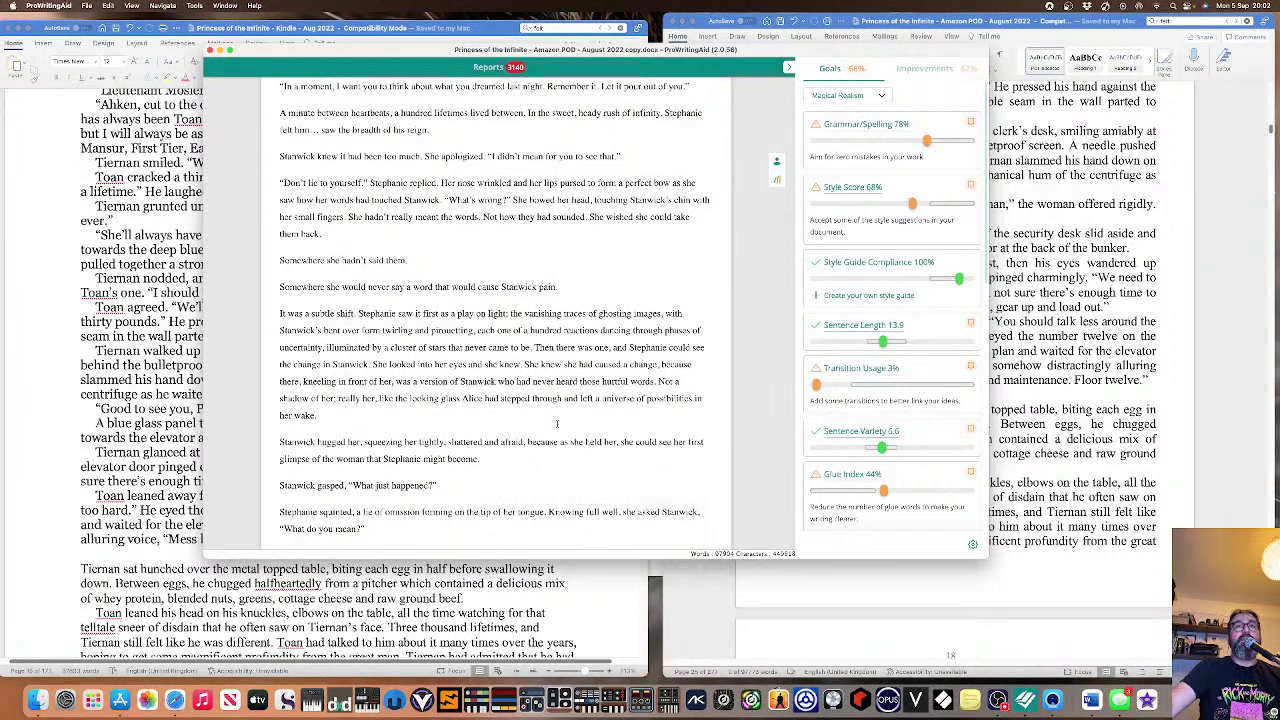
scroll(558, 424, "down", 2)
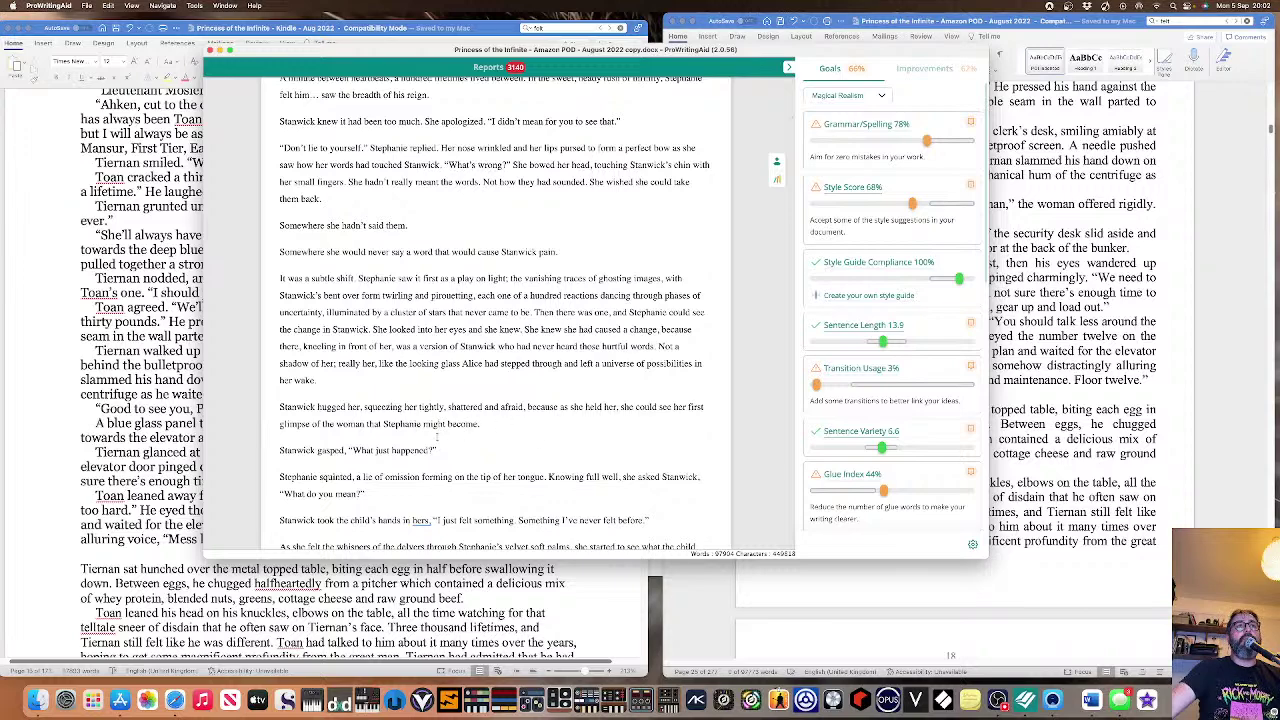
scroll(428, 424, "down", 5)
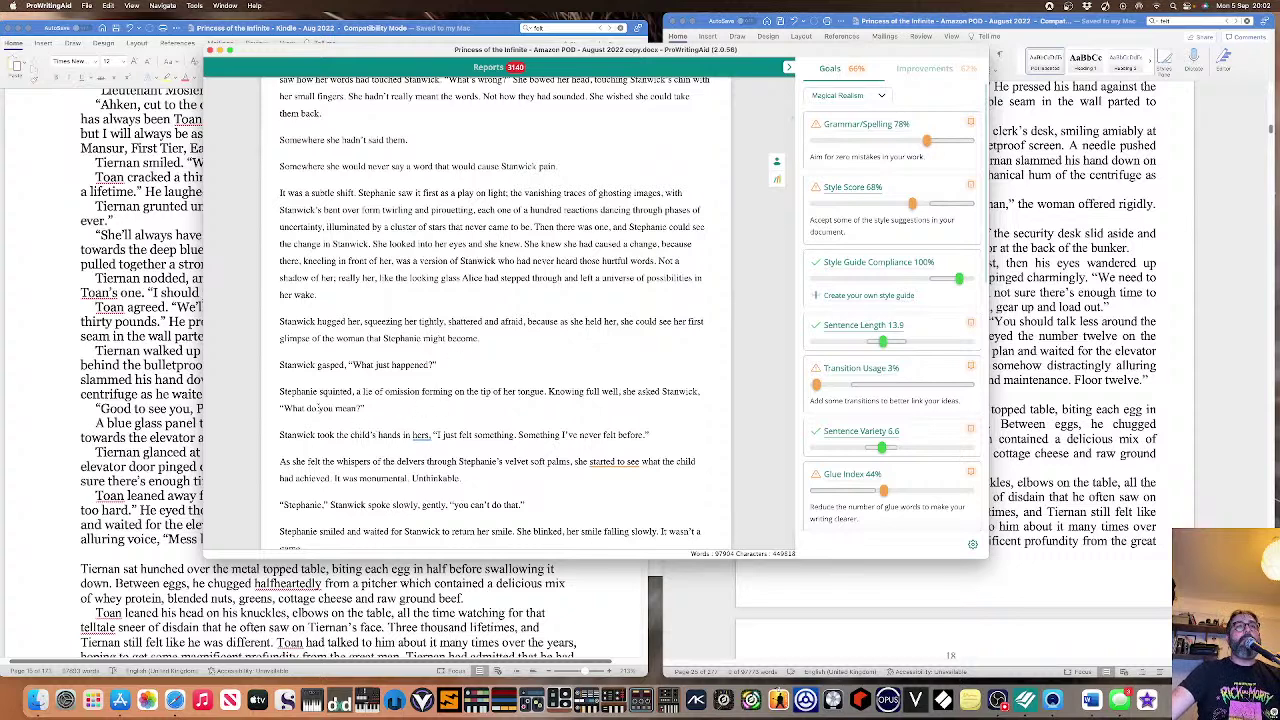
left_click(421, 436)
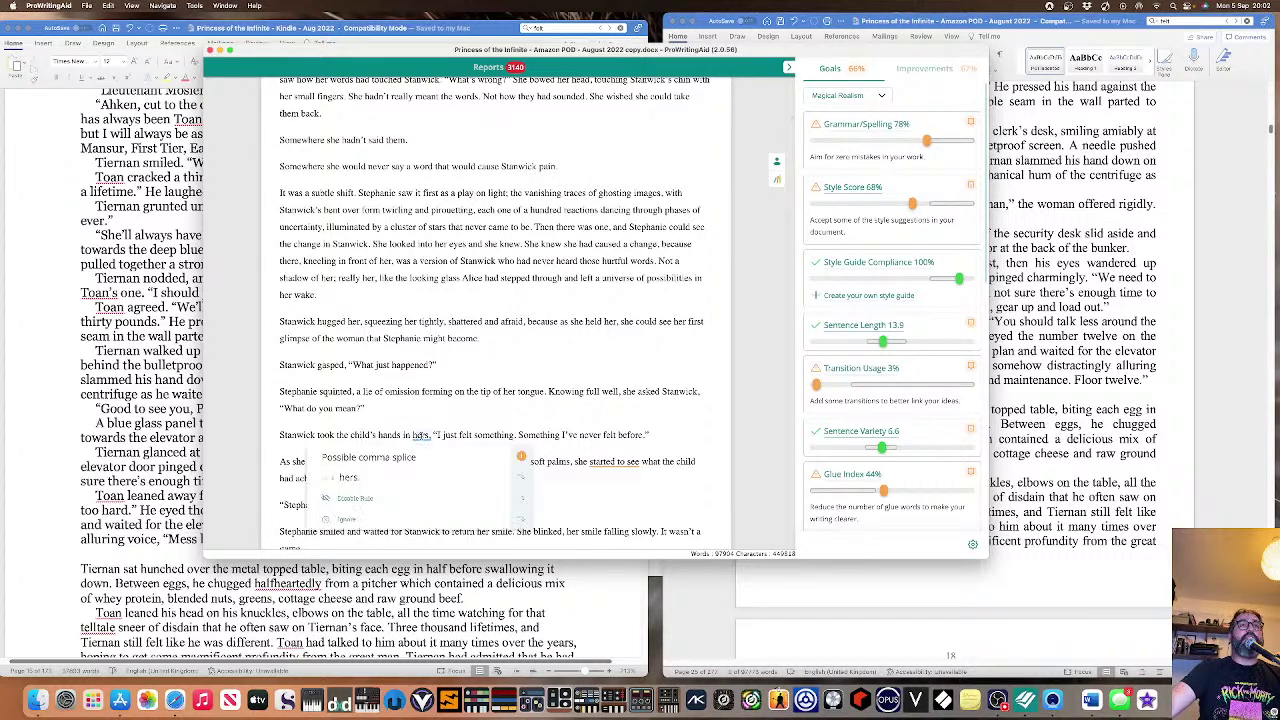
left_click(330, 456)
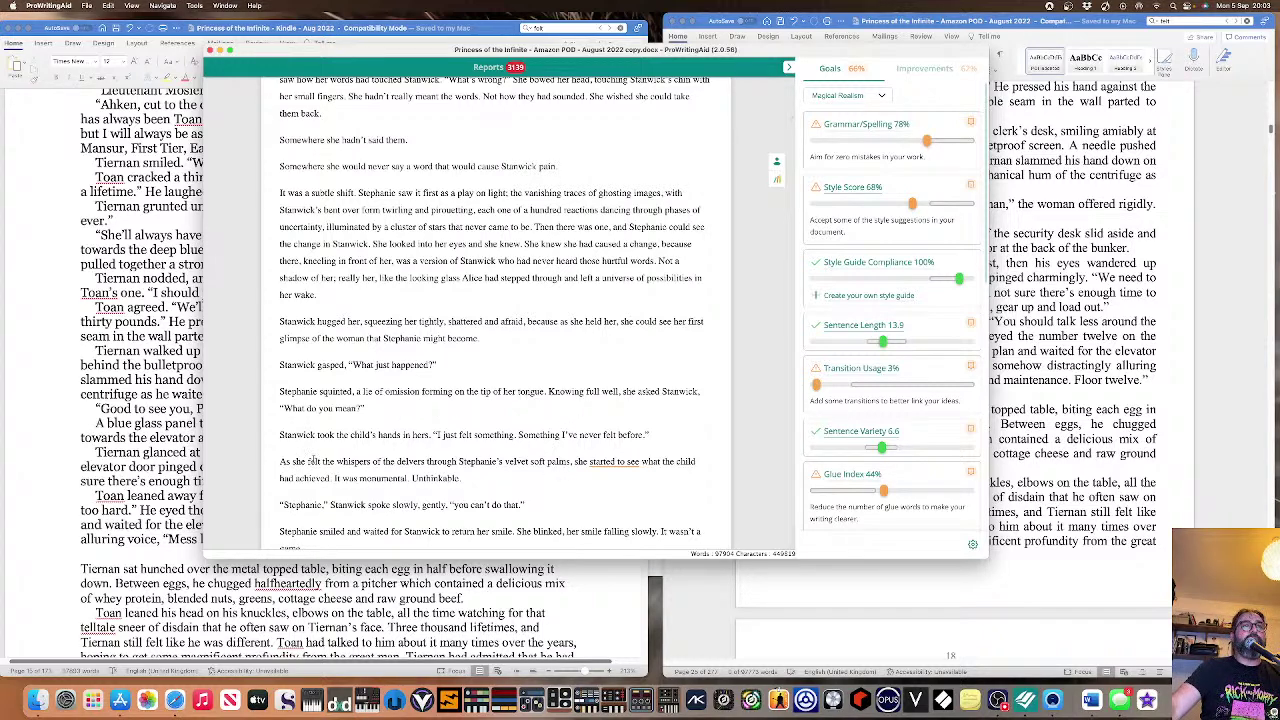
Reword the delvers sentence's opening as "As the whispers of the delvers passed between Stephanie's velvet soft palms and her own".
mouse_move(307, 461)
left_mouse_down()
mouse_move(327, 461)
mouse_move(295, 461)
left_mouse_up()
key("BackSpace")
key("BackSpace")
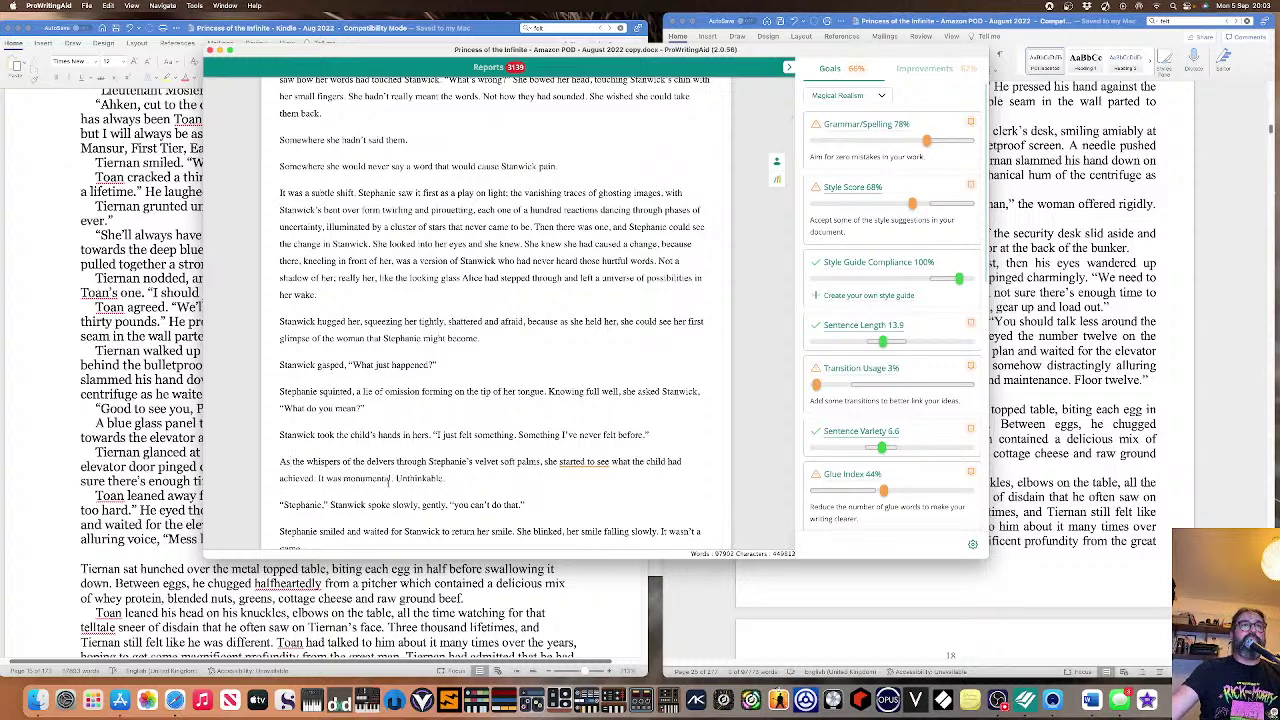
left_click_drag(397, 461, 427, 461)
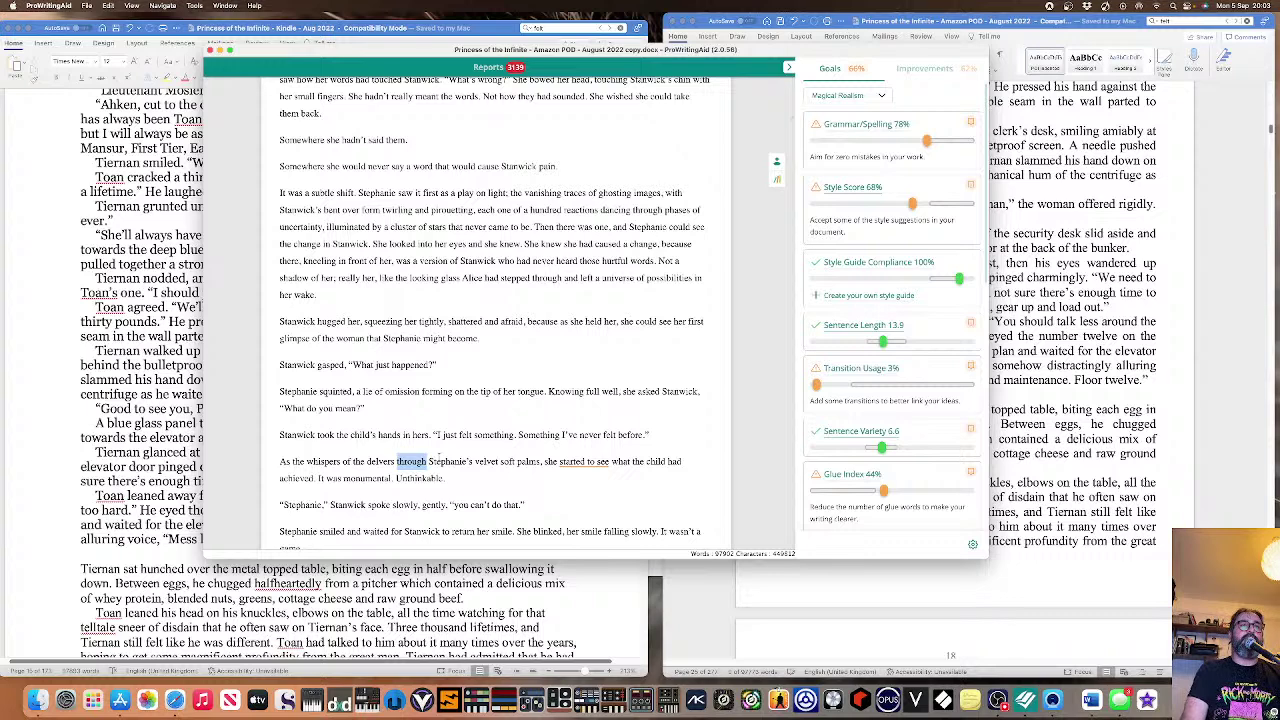
type("passed")
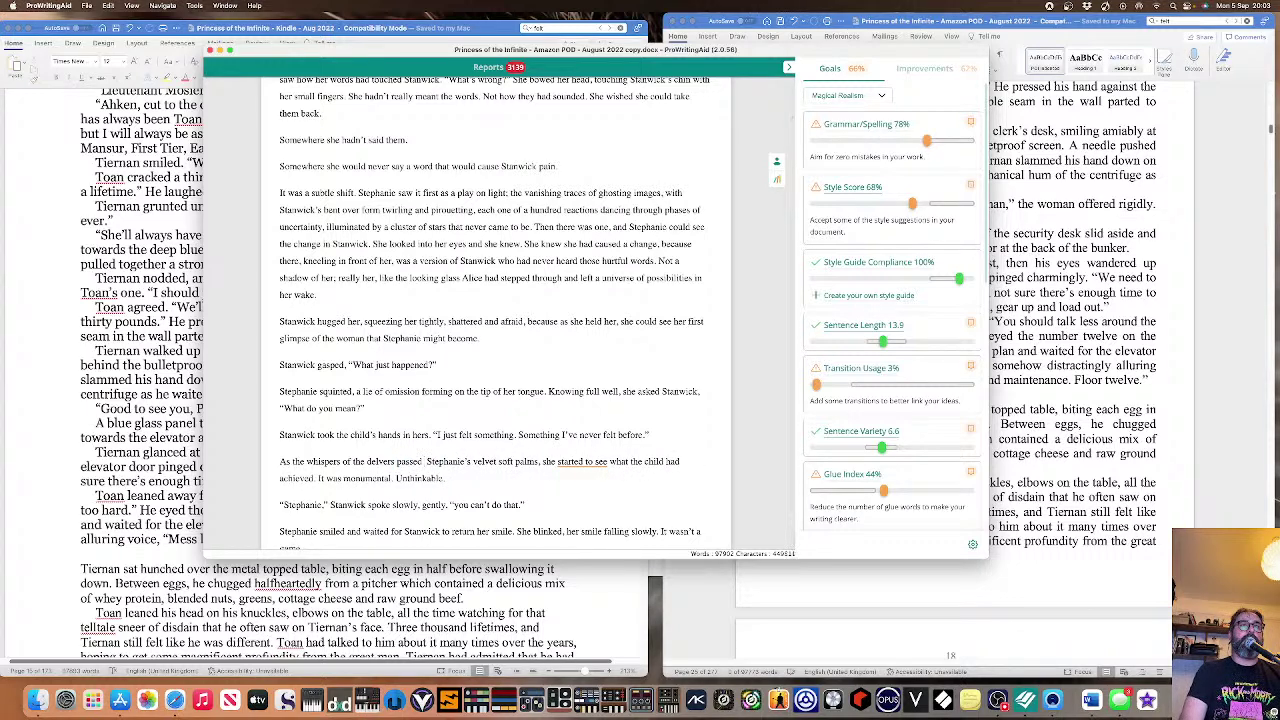
type(" between")
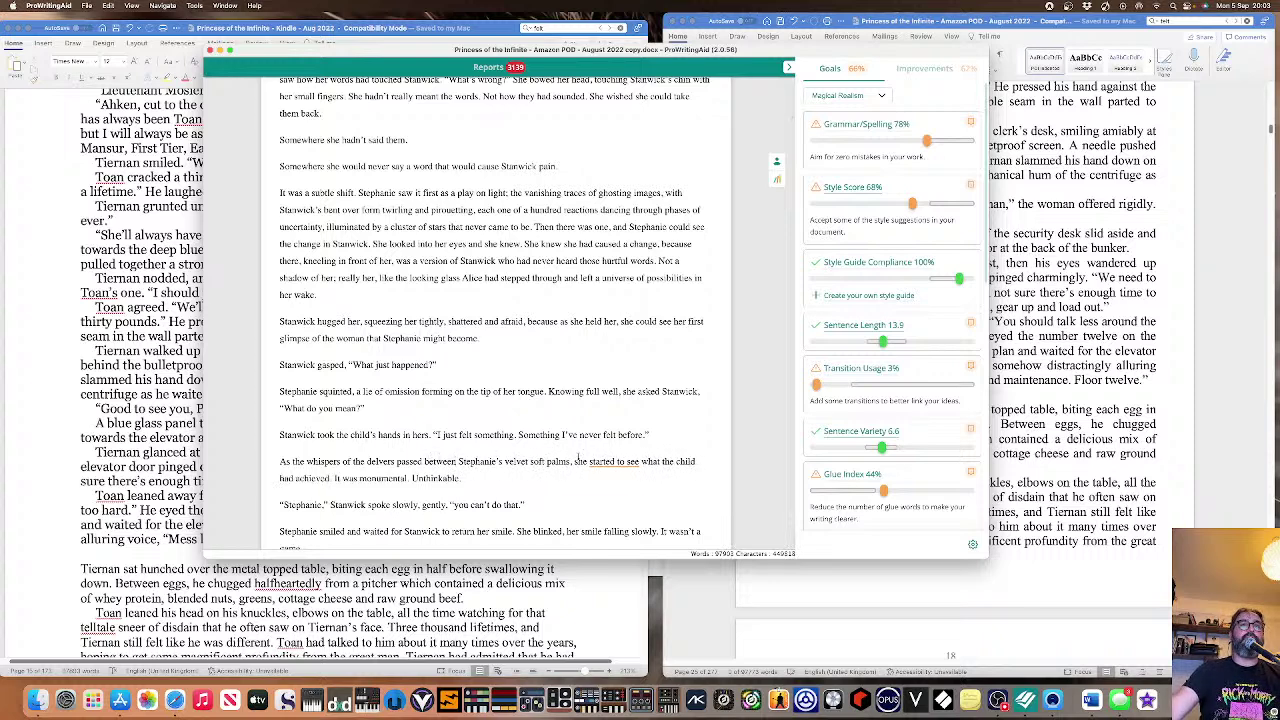
mouse_move(612, 462)
type("and her own")
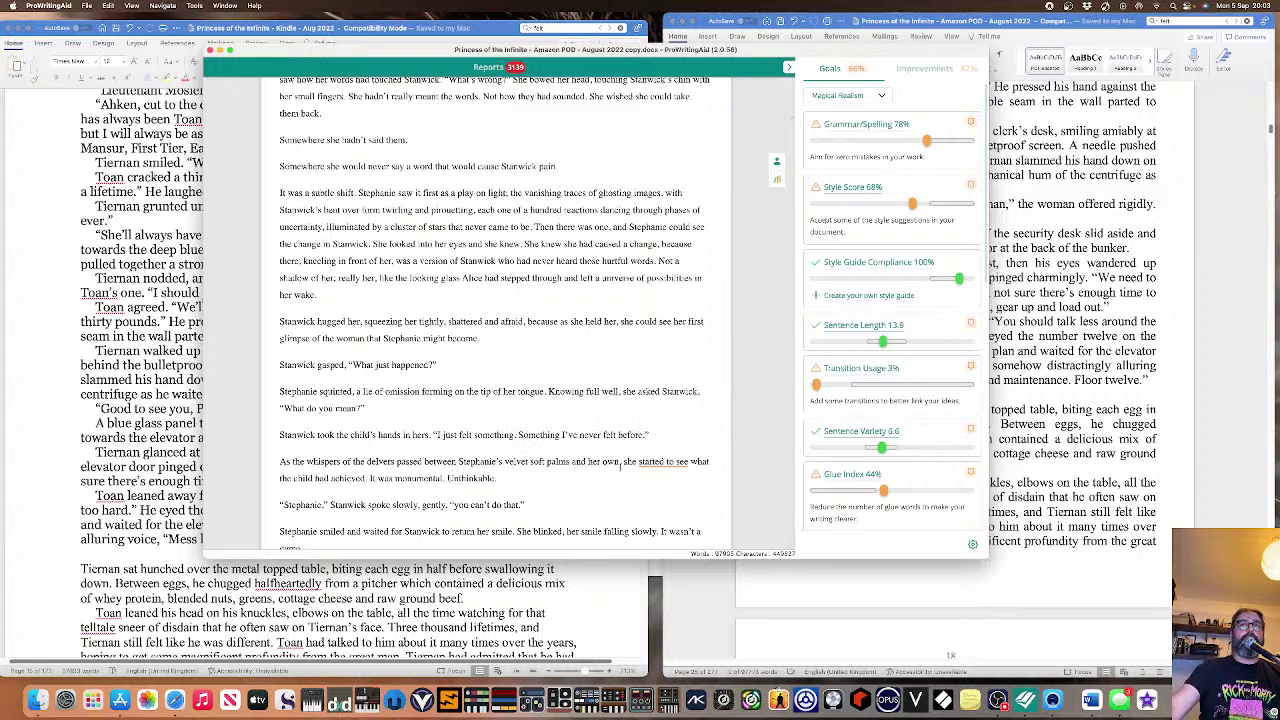
Accept the suggestion to replace "started to see" with "saw" in the delvers sentence.
mouse_move(654, 460)
left_click(652, 400)
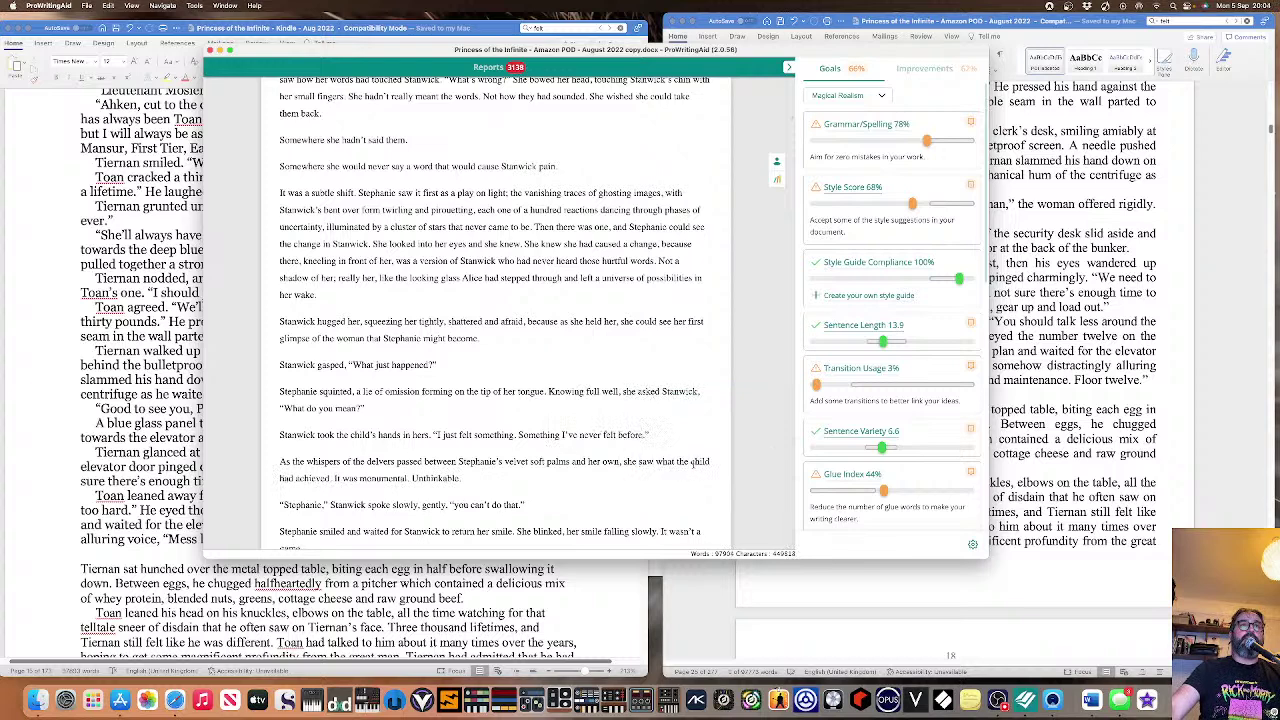
left_click(358, 484)
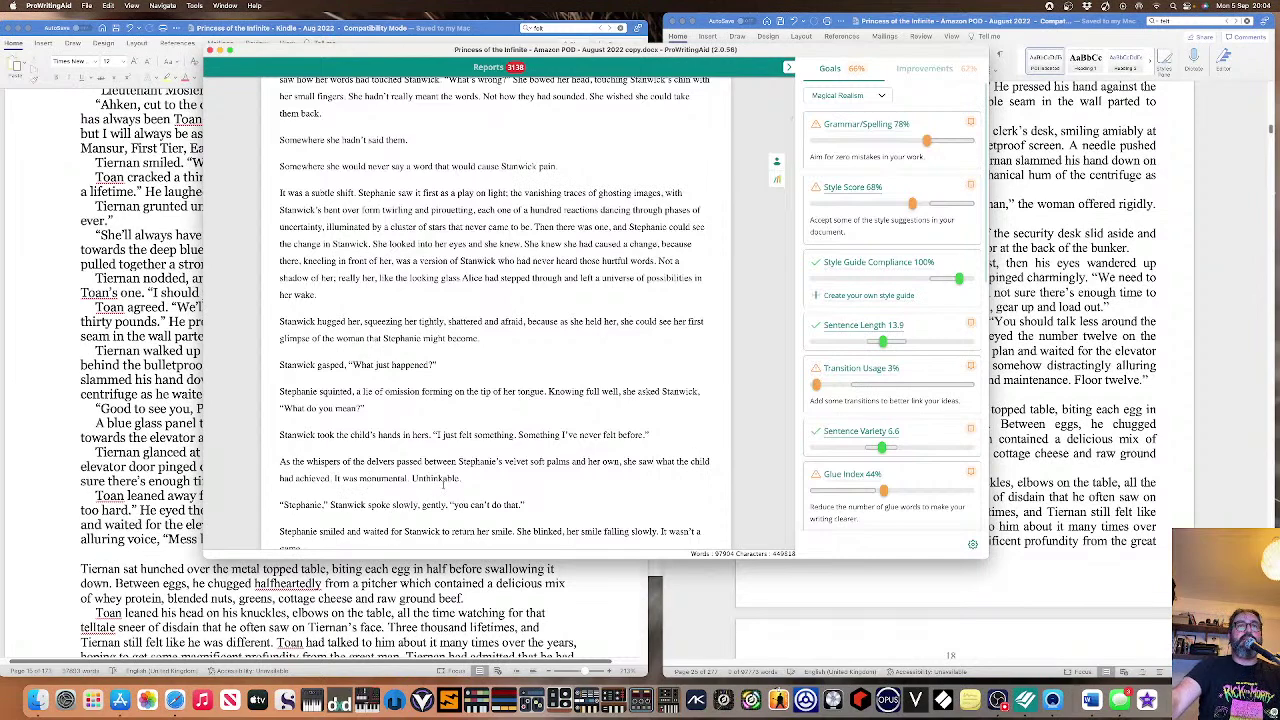
Accept the comma-splice suggestion to put a period after "she felt so confused".
scroll(443, 484, "down", 5)
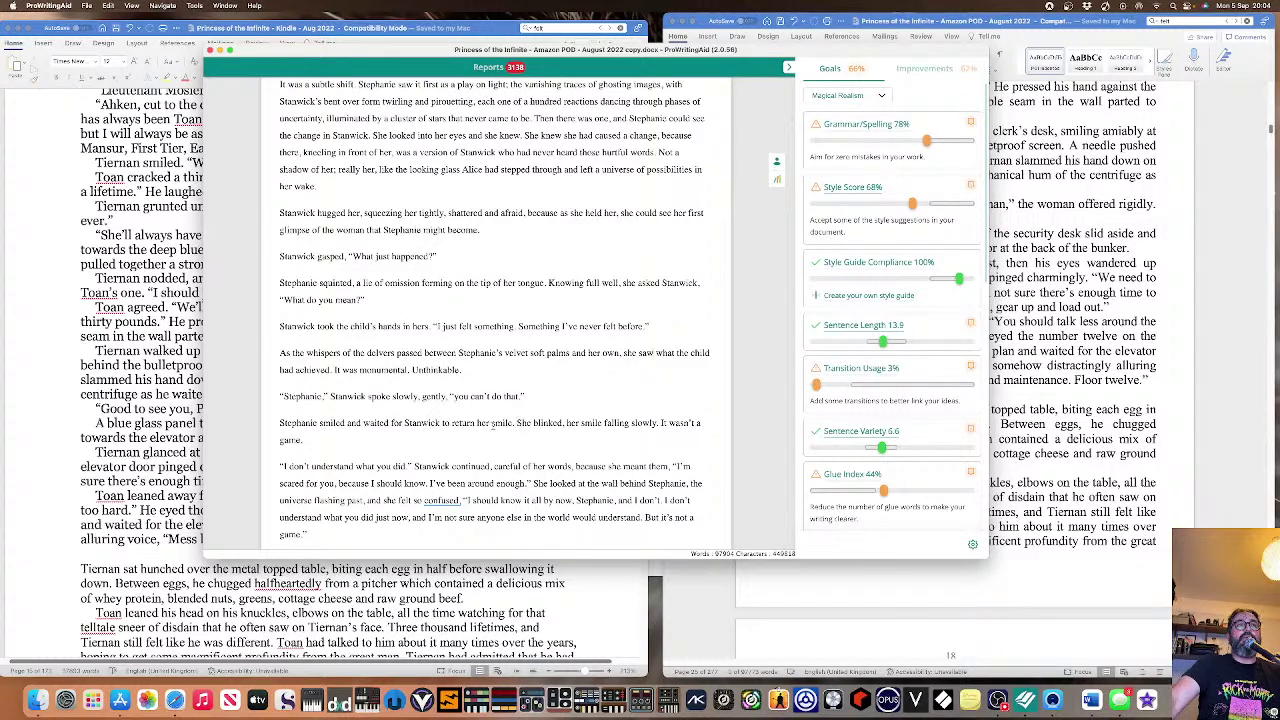
scroll(489, 427, "down", 2)
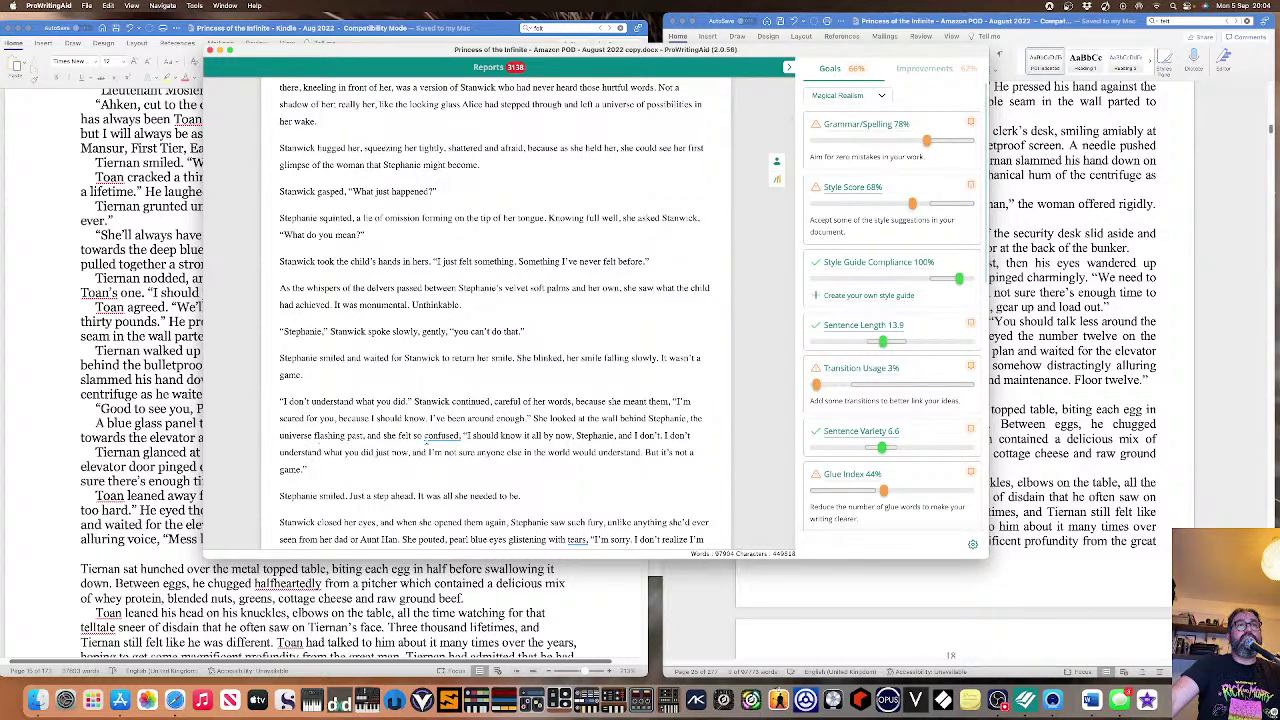
left_click(424, 437)
left_click(441, 460)
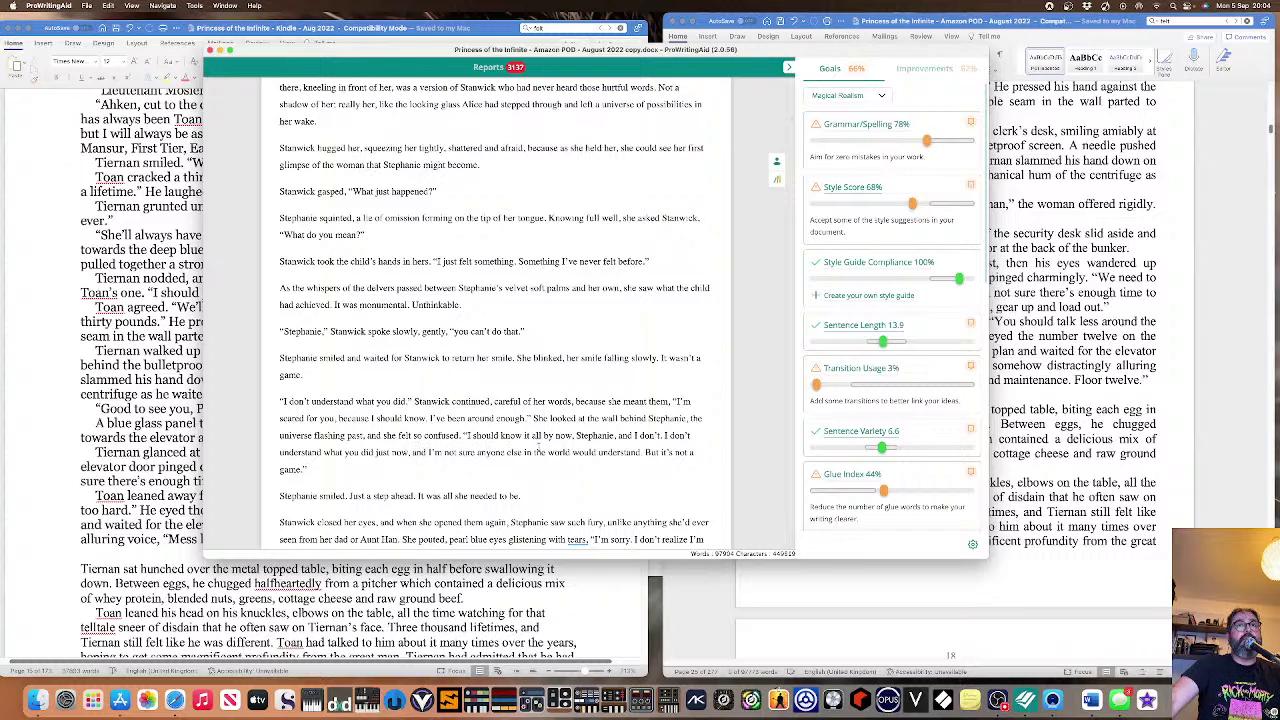
Accept the comma-splice suggestions to put periods after "glistening with tears" and "Stanwick shook Stephanie's hands gently".
scroll(538, 446, "down", 3)
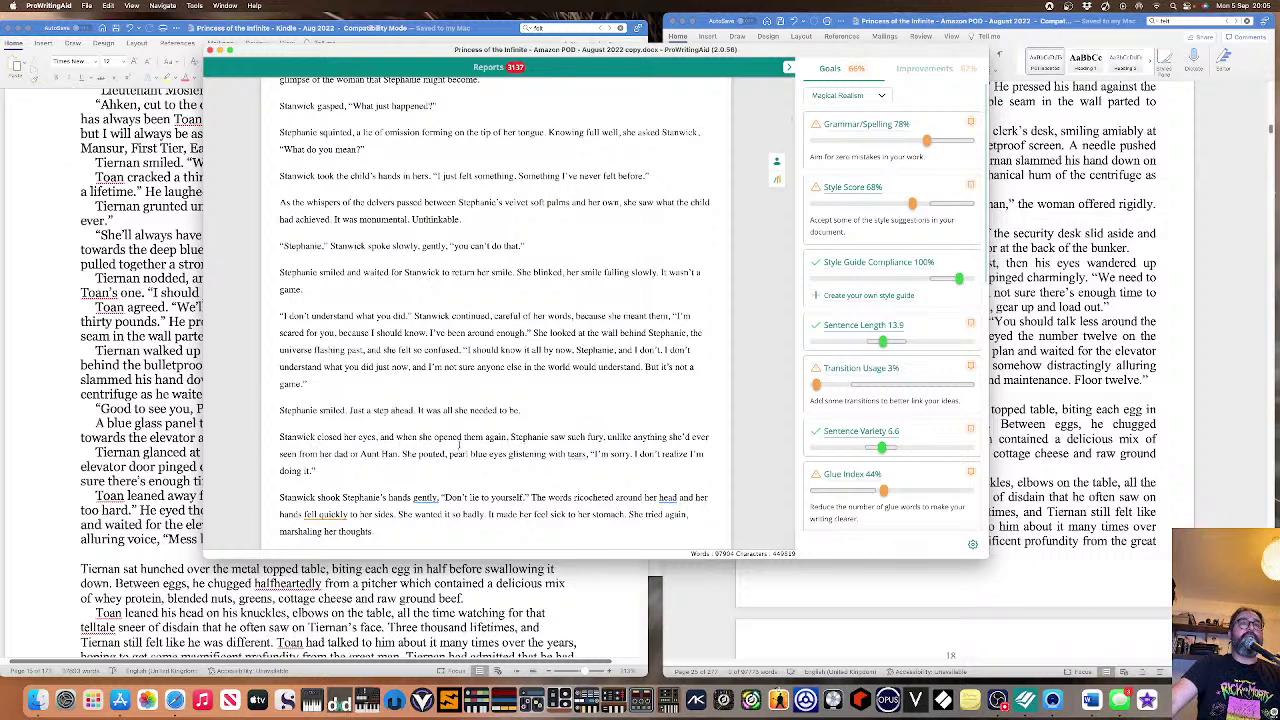
mouse_move(585, 455)
left_click(545, 477)
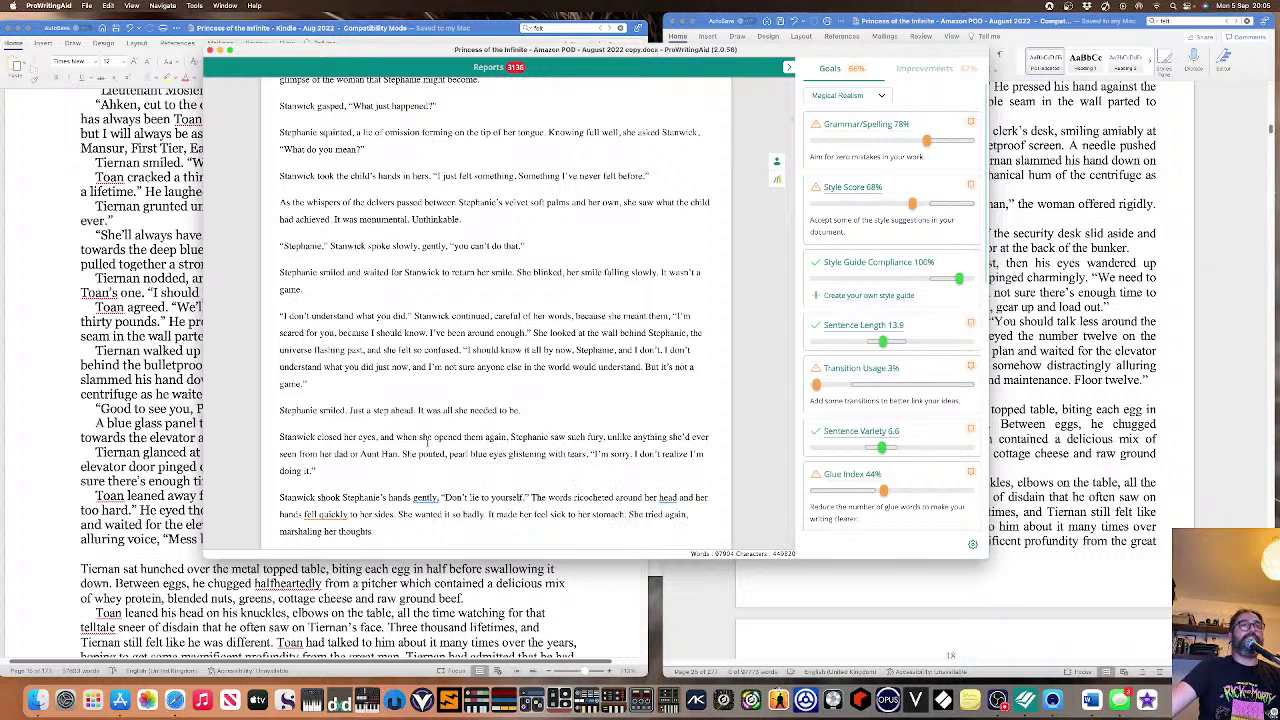
mouse_move(416, 495)
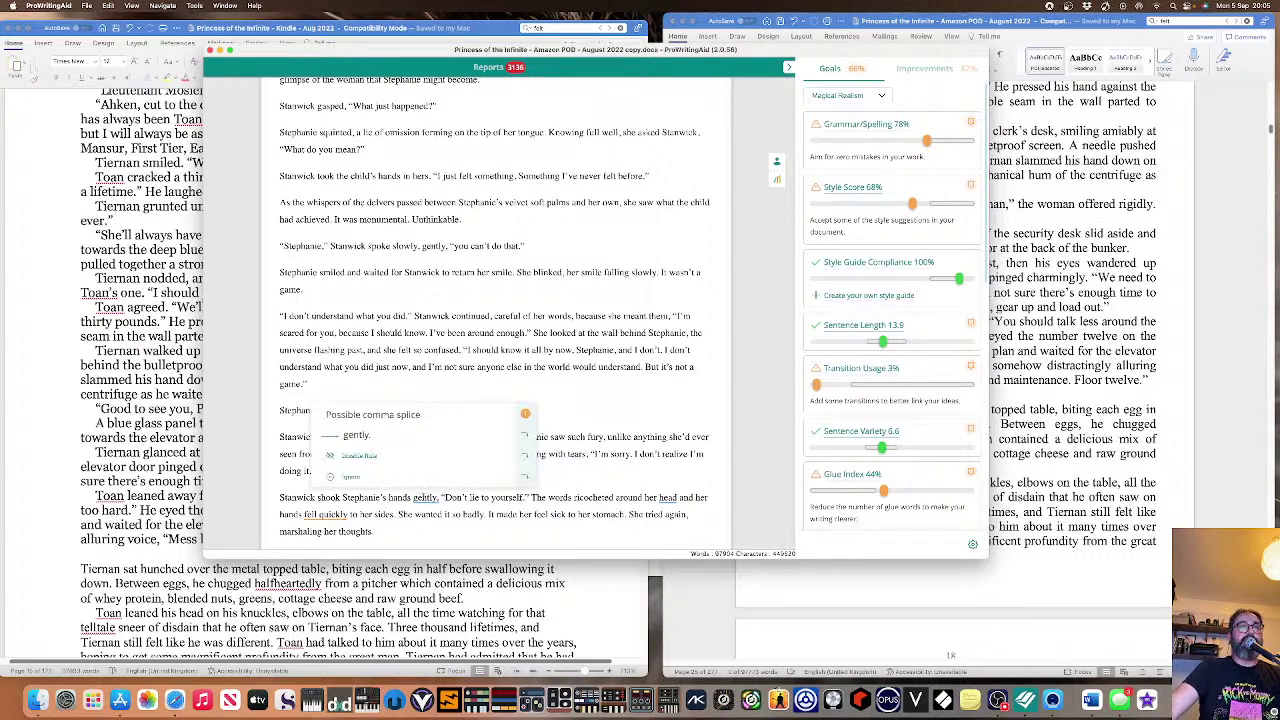
left_click(414, 430)
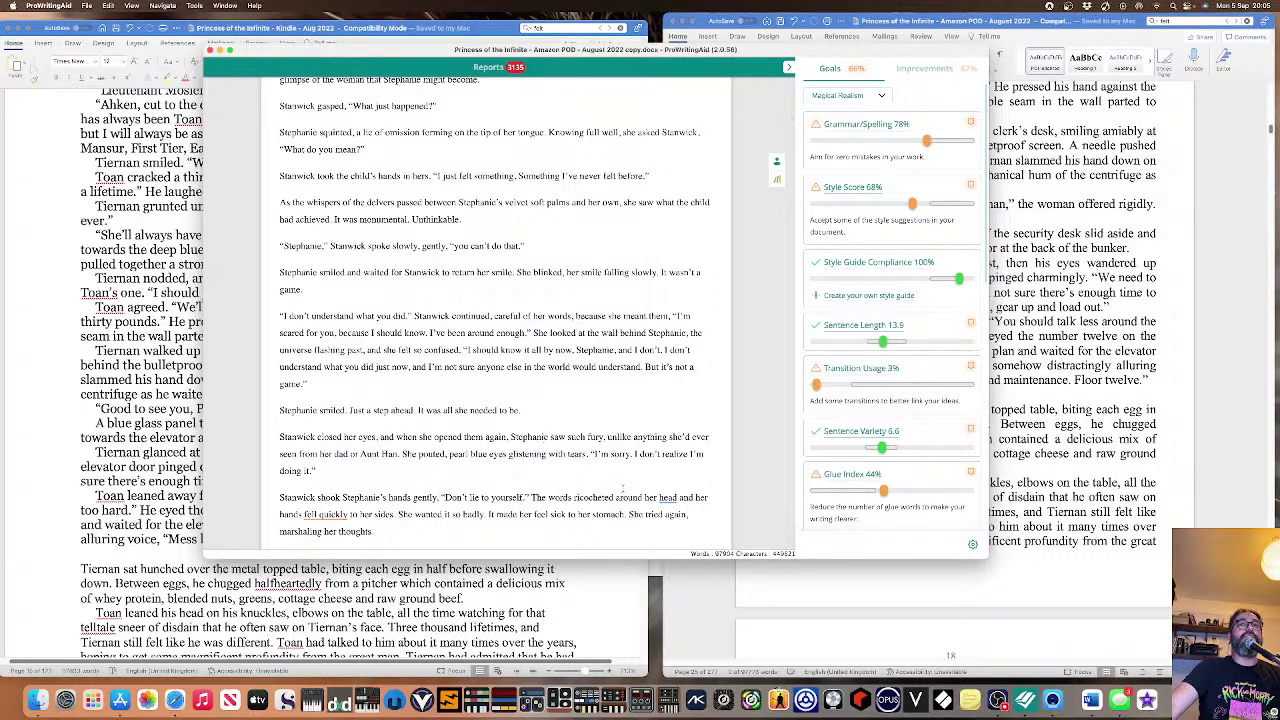
Accept the suggestions to add a comma after "ricocheted around her head" and replace "fell quickly" with "dropped".
mouse_move(667, 497)
left_click(653, 437)
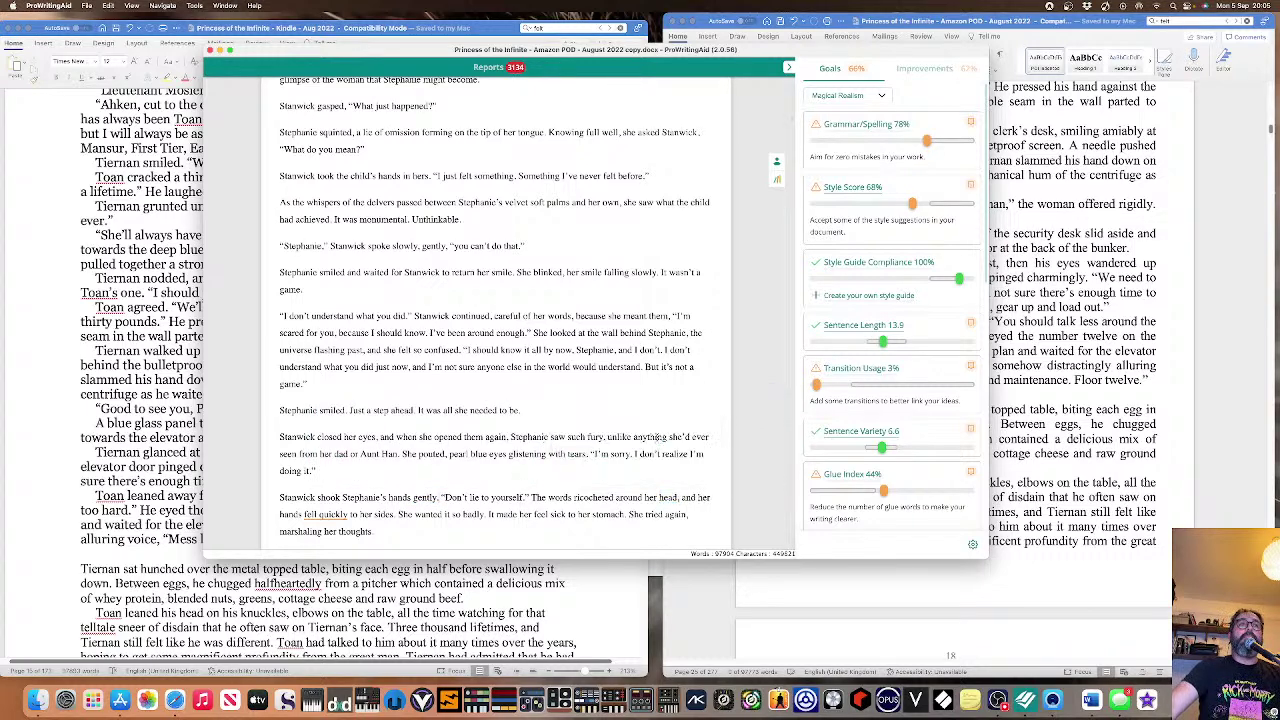
mouse_move(326, 514)
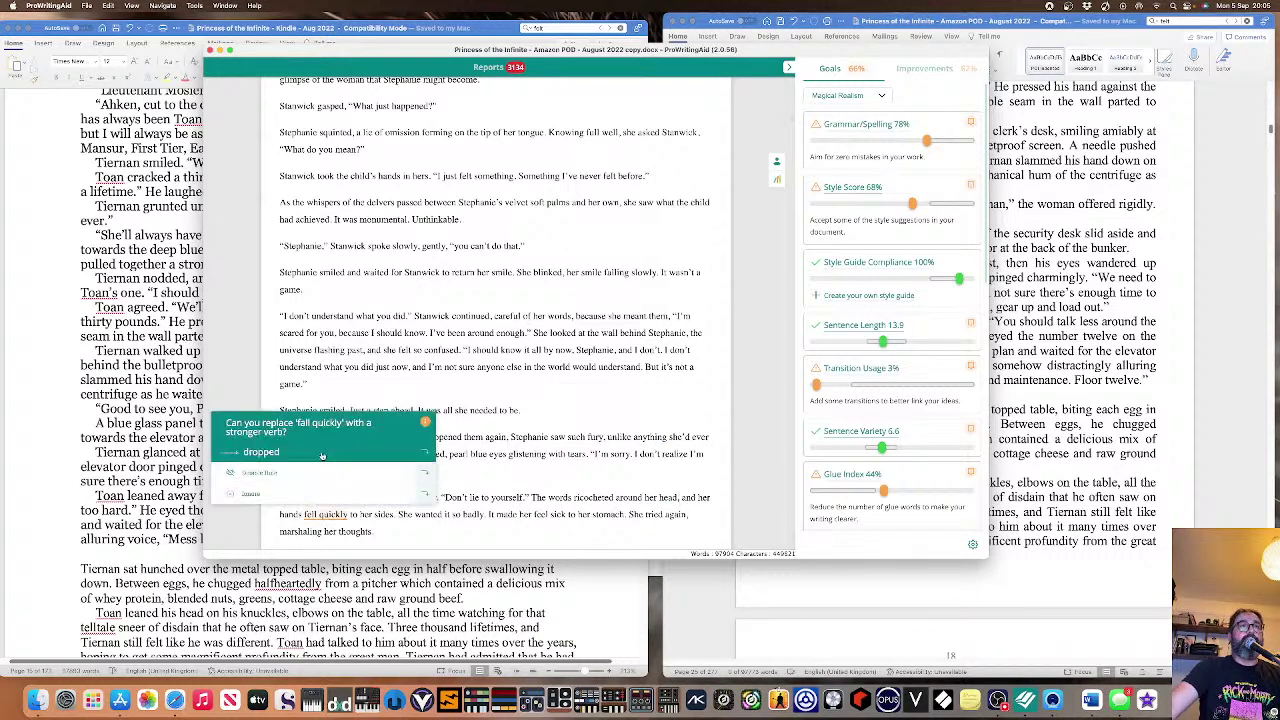
left_click(261, 452)
scroll(323, 503, "down", 3)
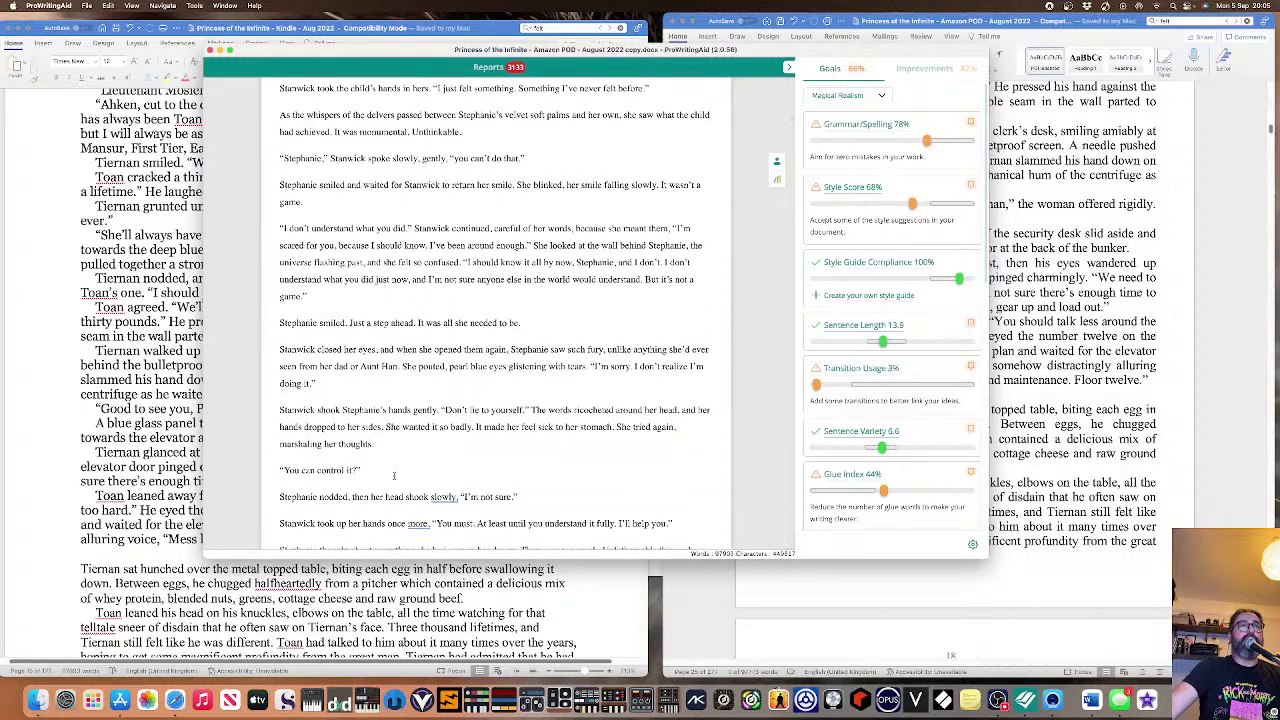
left_click(322, 426)
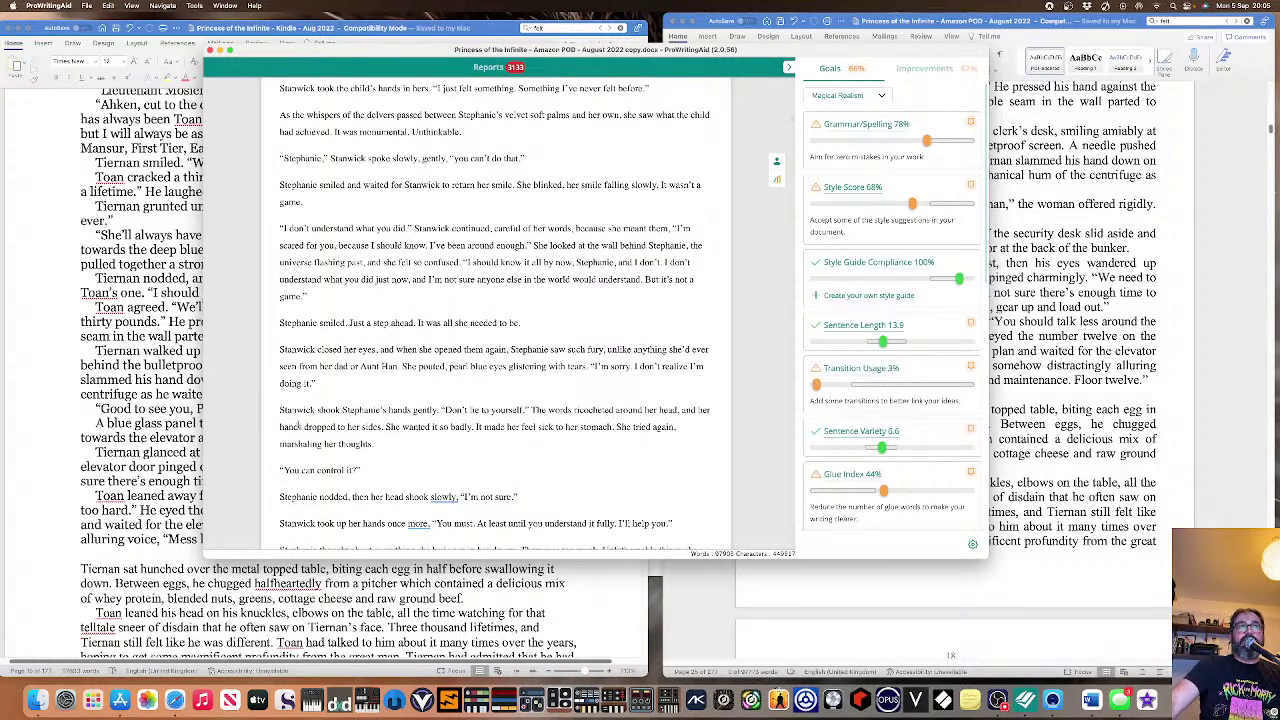
type("d")
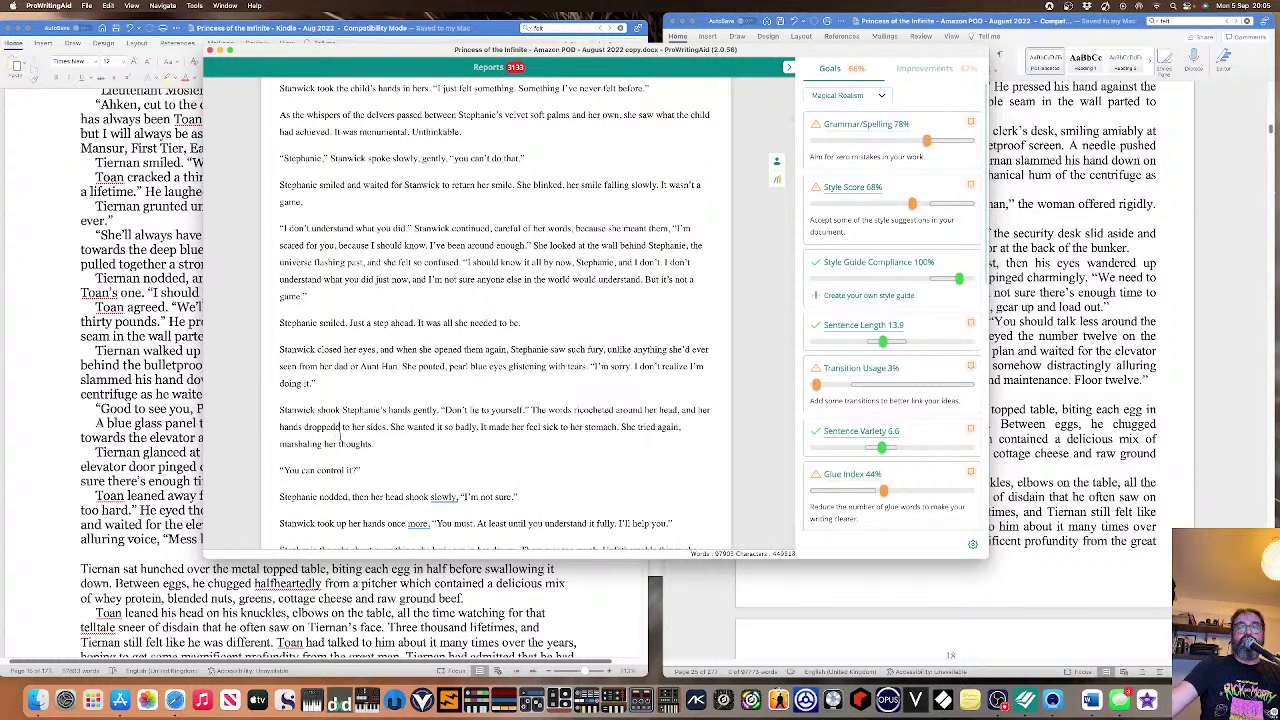
key("BackSpace")
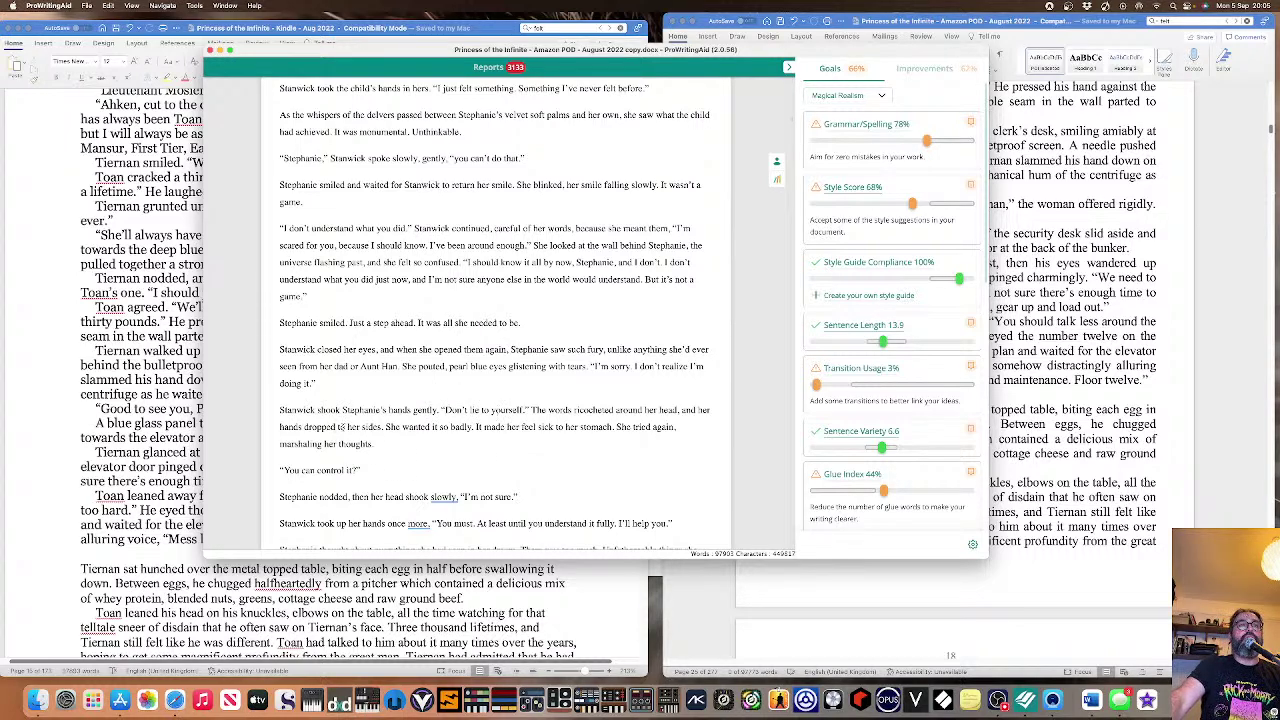
Accept the suggestions to put periods after "her head shook slowly" and "her hands once more", and remove "that" from "she knew that Stanwick was right".
scroll(348, 342, "down", 3)
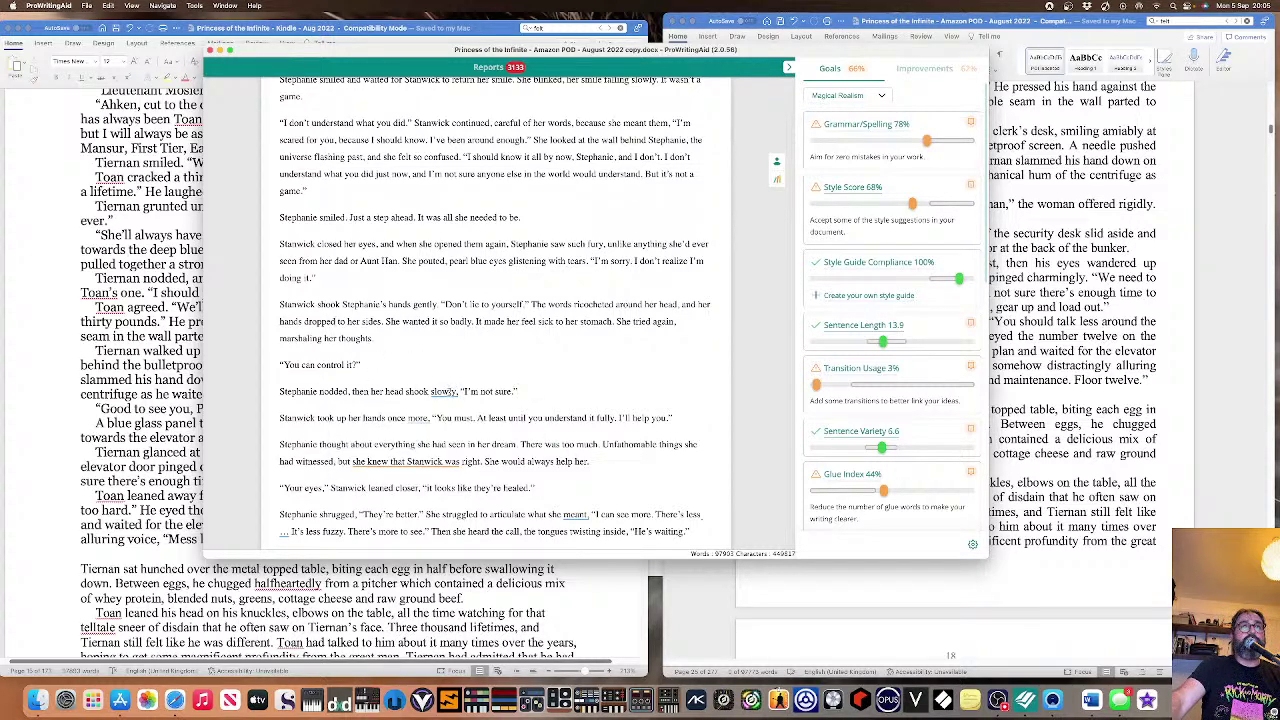
left_click(443, 411)
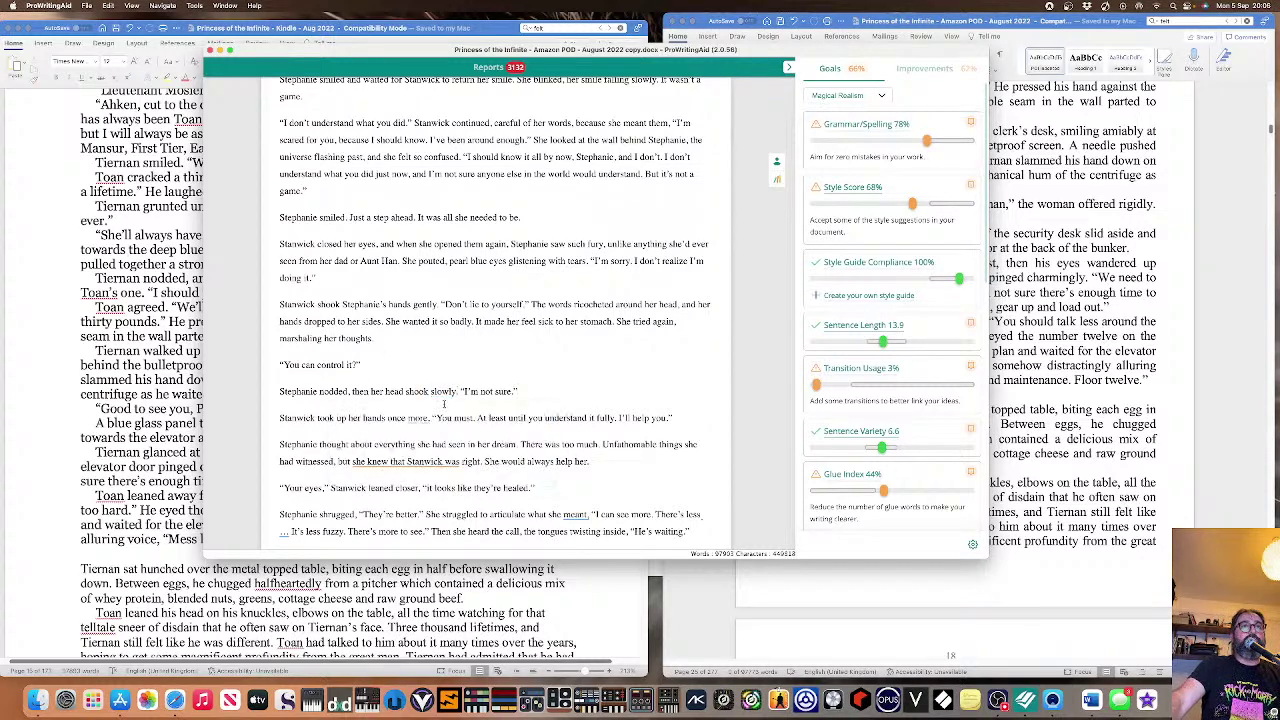
left_click(418, 434)
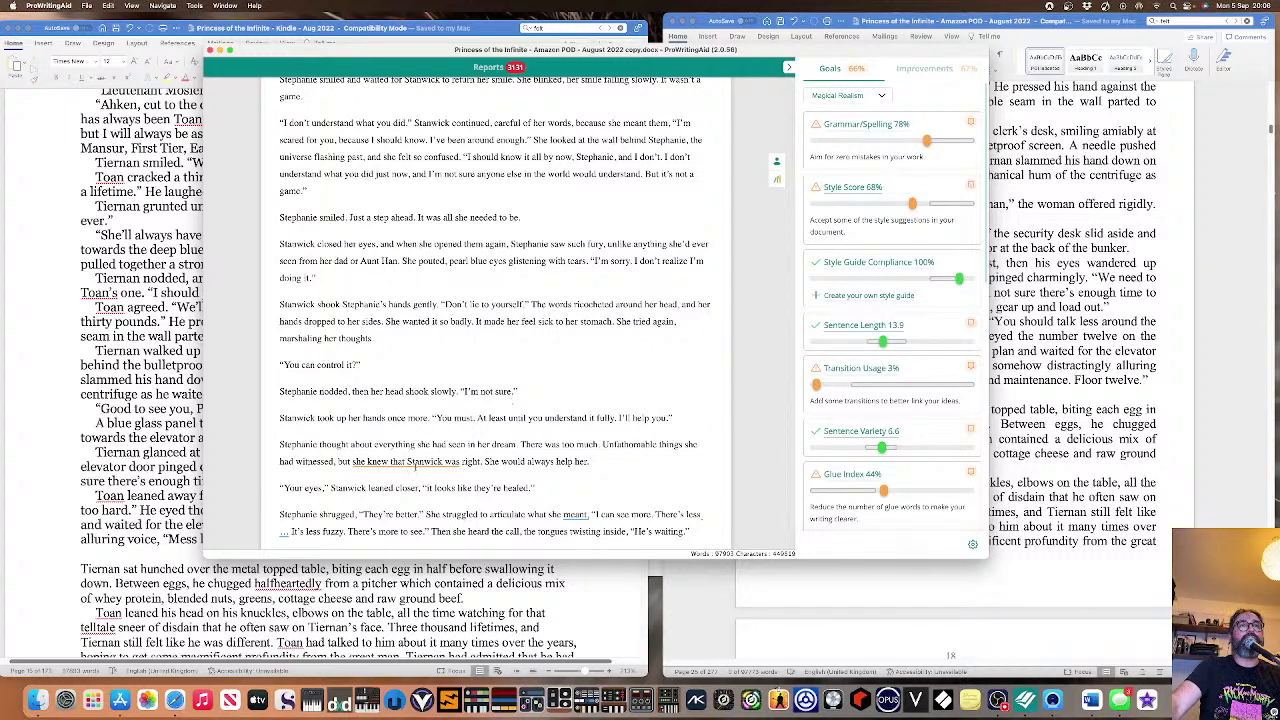
mouse_move(416, 463)
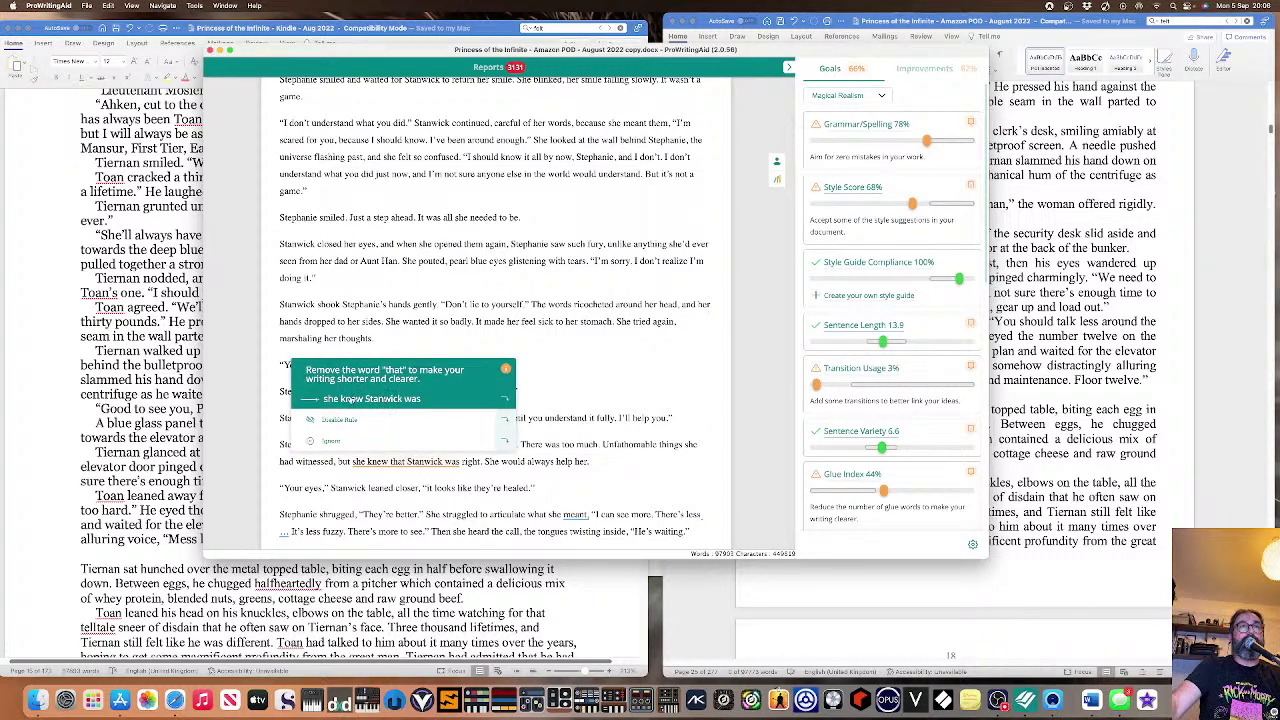
left_click(372, 398)
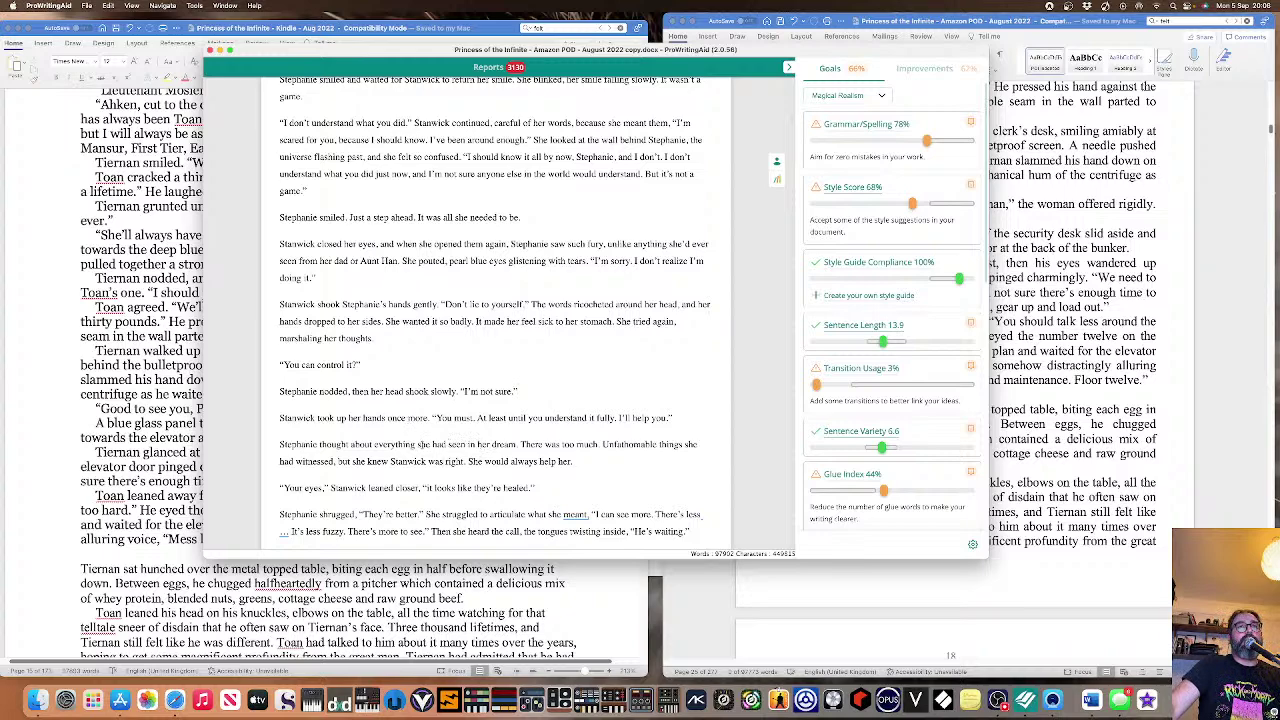
Accept the suggestions to put a period after "what she meant" and remove the space before the ellipsis following "There's less".
scroll(438, 444, "down", 2)
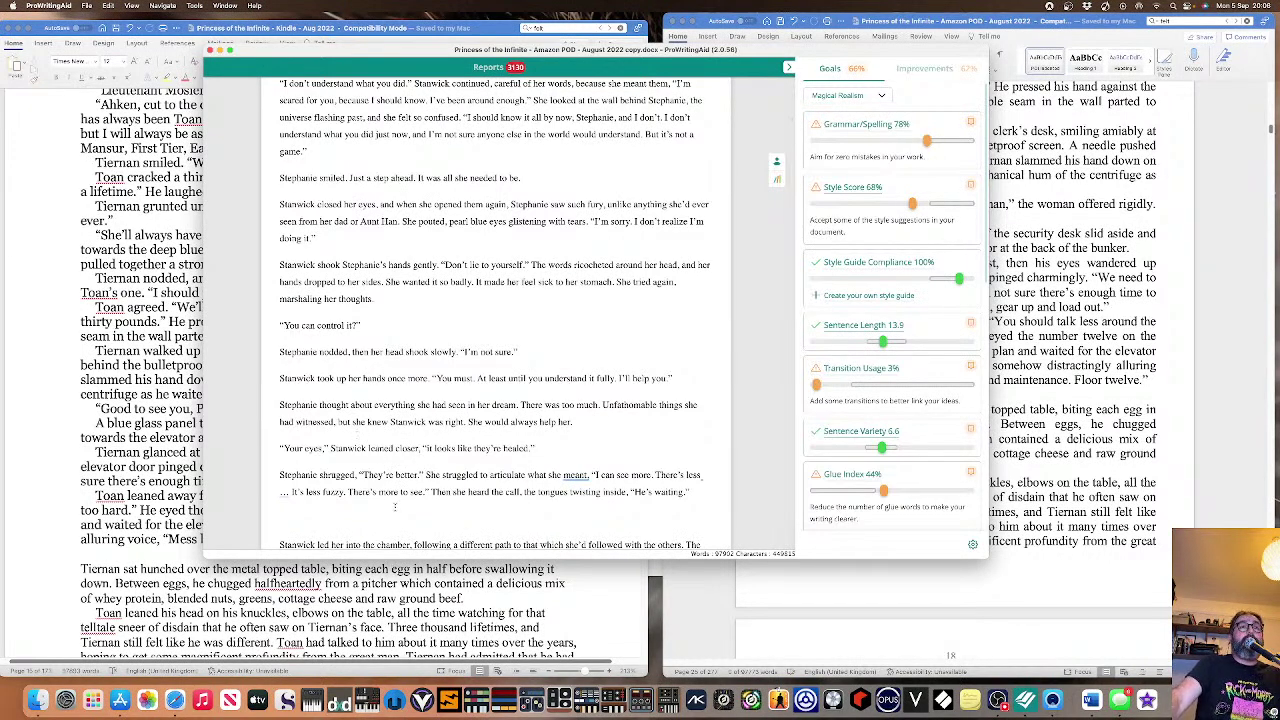
left_click(566, 475)
left_click(562, 415)
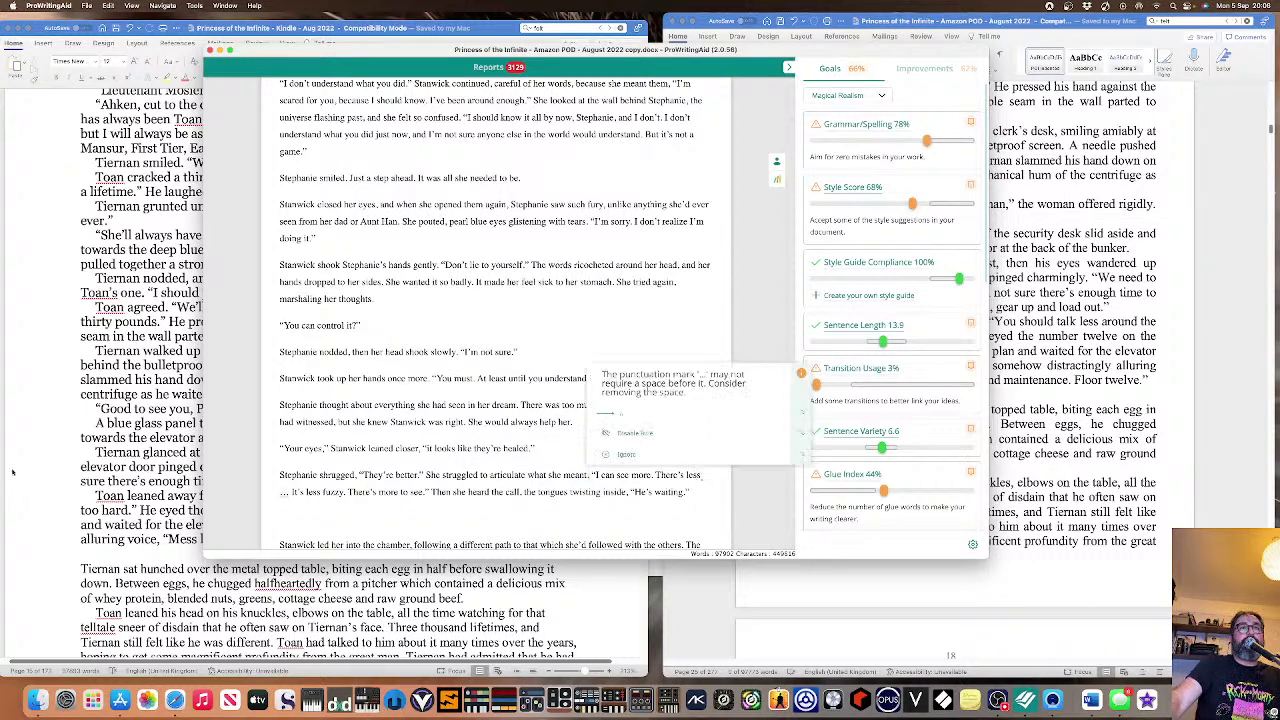
mouse_move(276, 492)
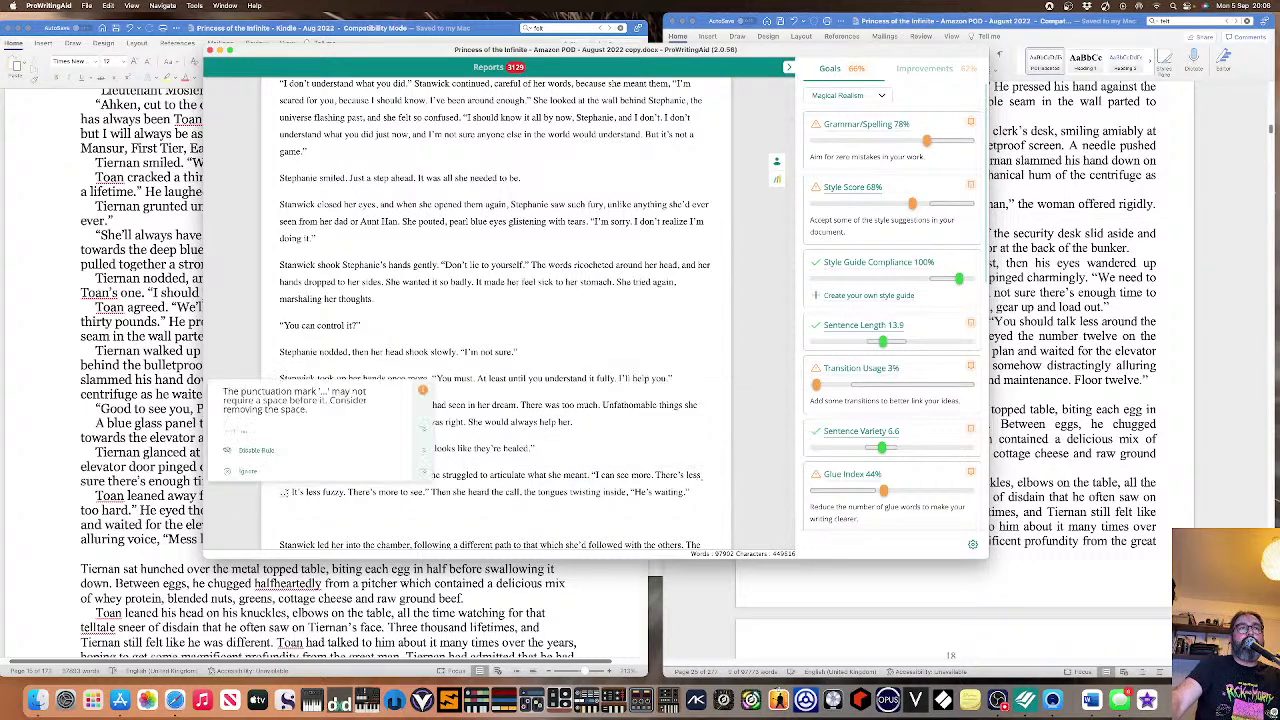
left_click(275, 423)
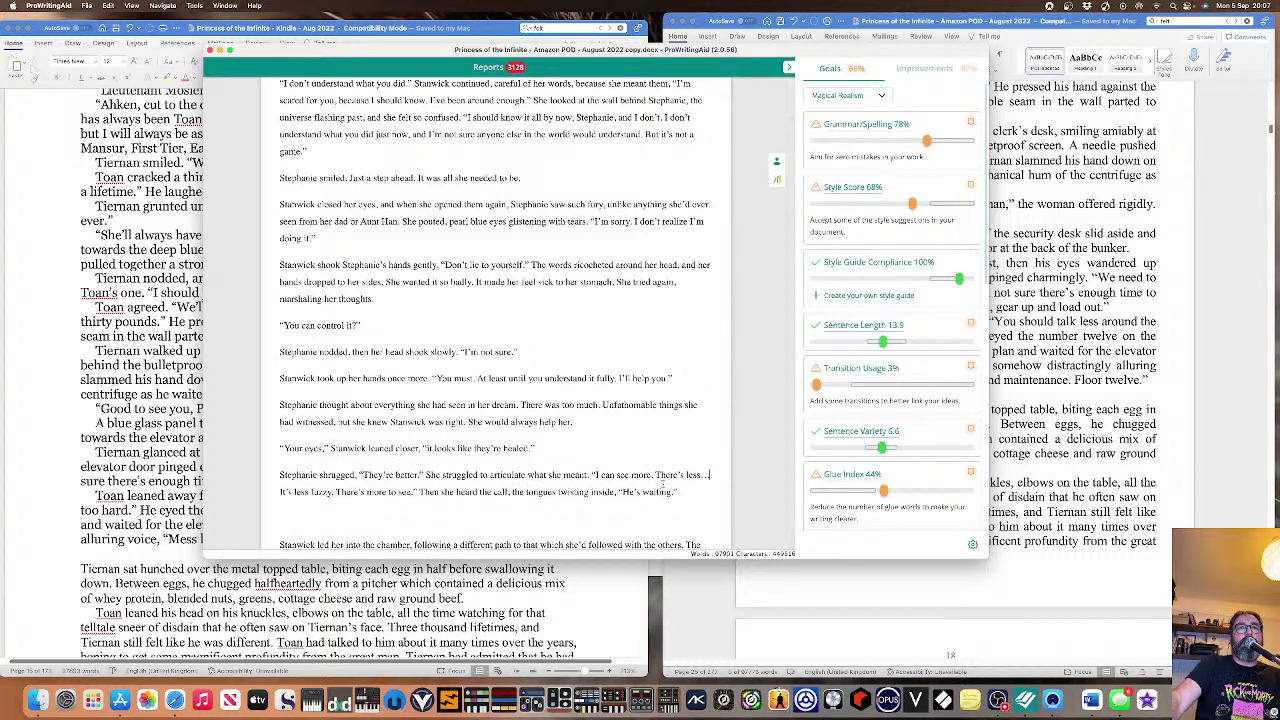
Copy the revised Chapter Two opening scene, from "Soft fingertips" to "He's waiting", and paste it over the old version in the Amazon POD document.
left_click_drag(680, 490, 281, 449)
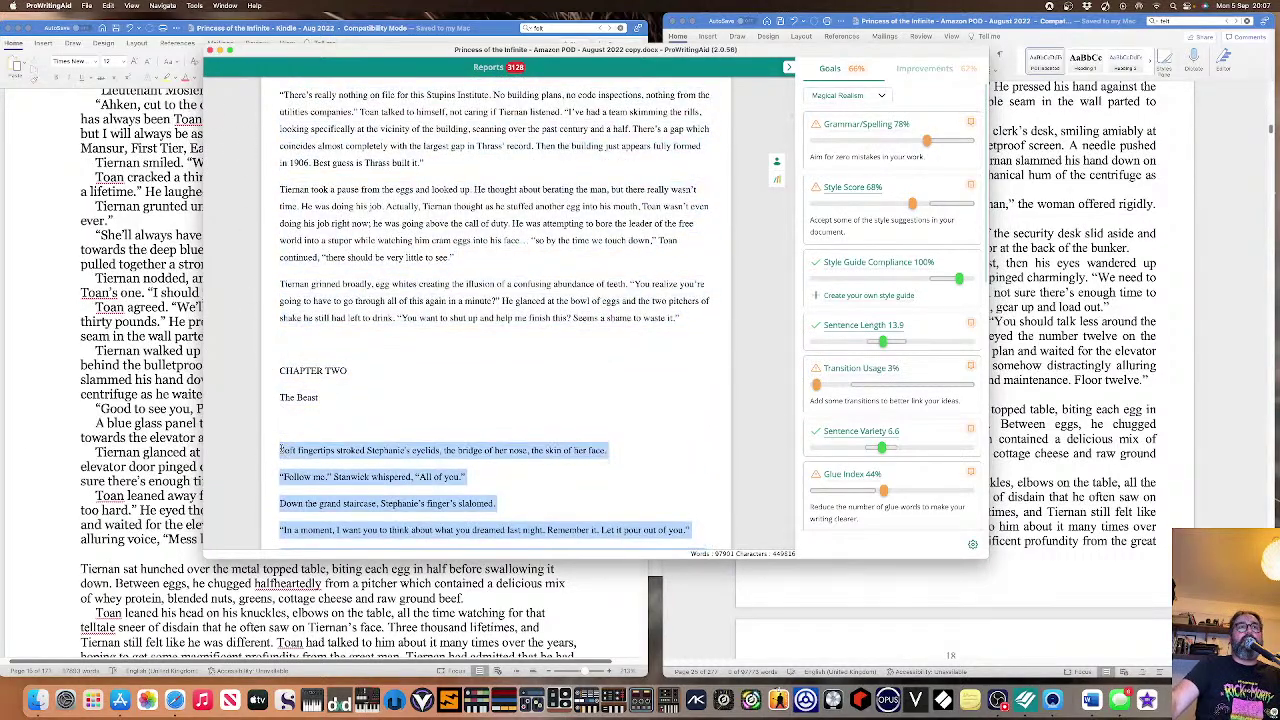
left_click(1003, 369)
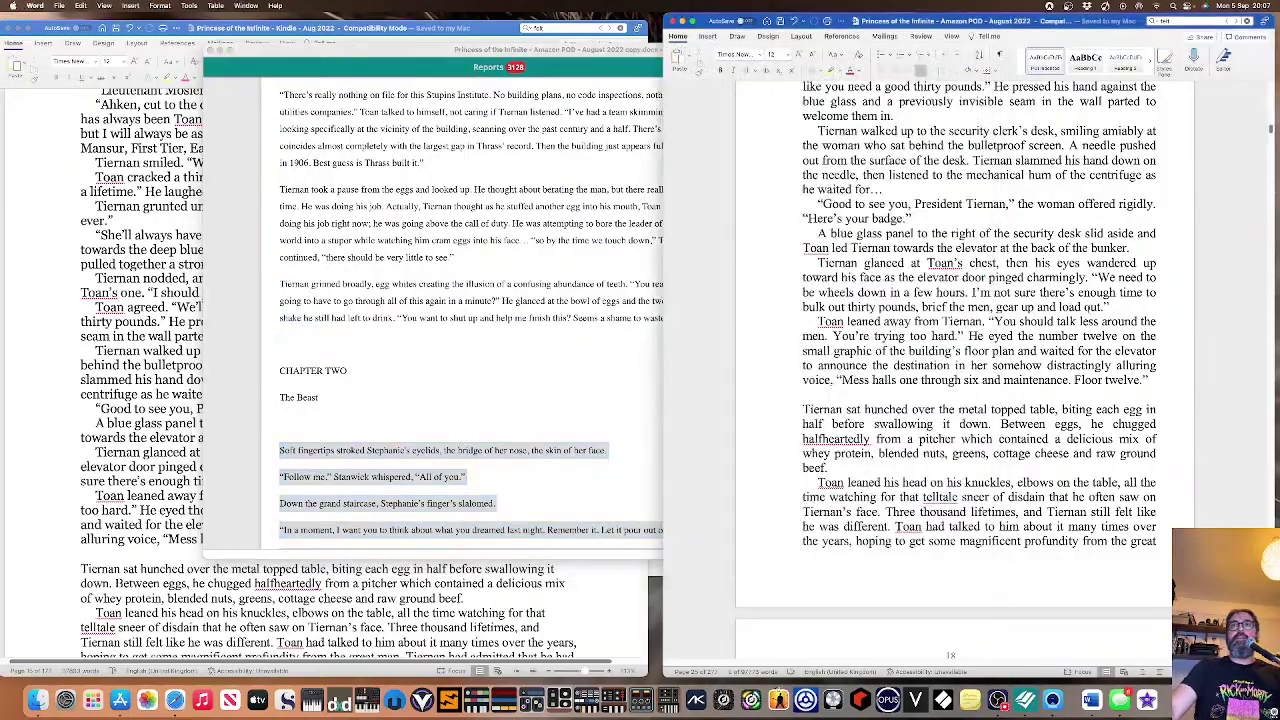
scroll(946, 341, "up", 5)
scroll(946, 341, "down", 15)
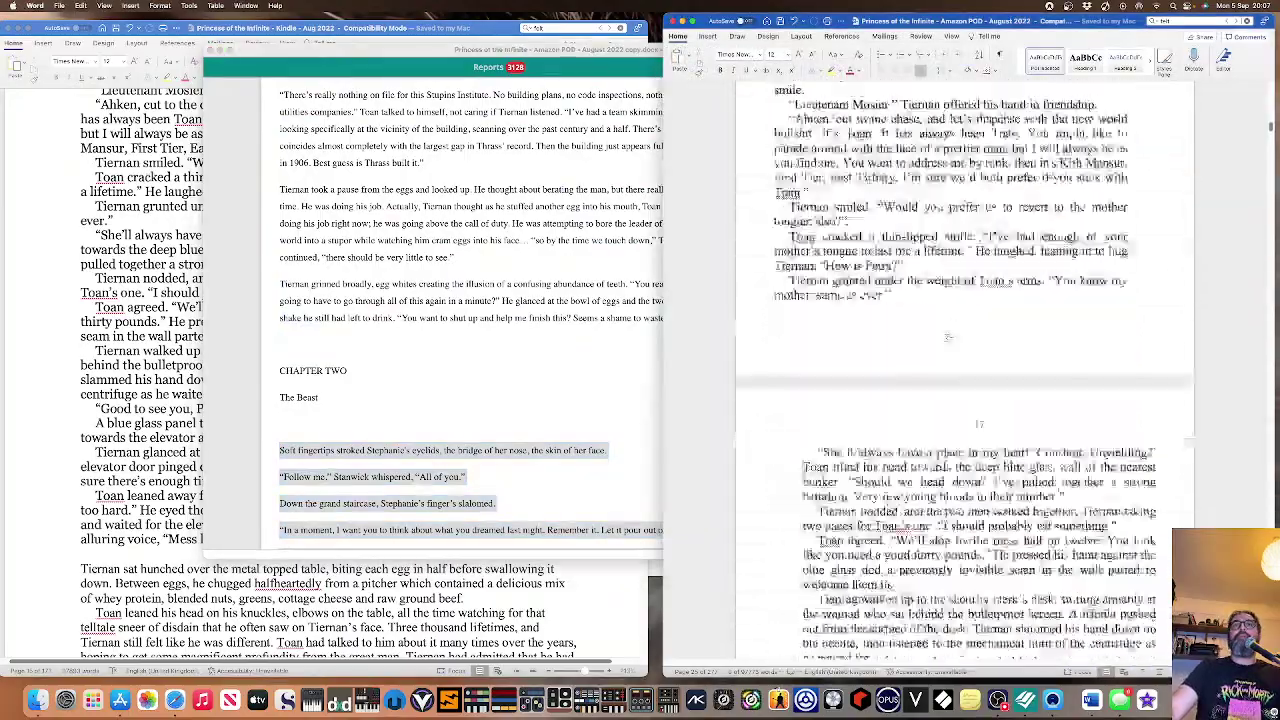
scroll(946, 341, "down", 20)
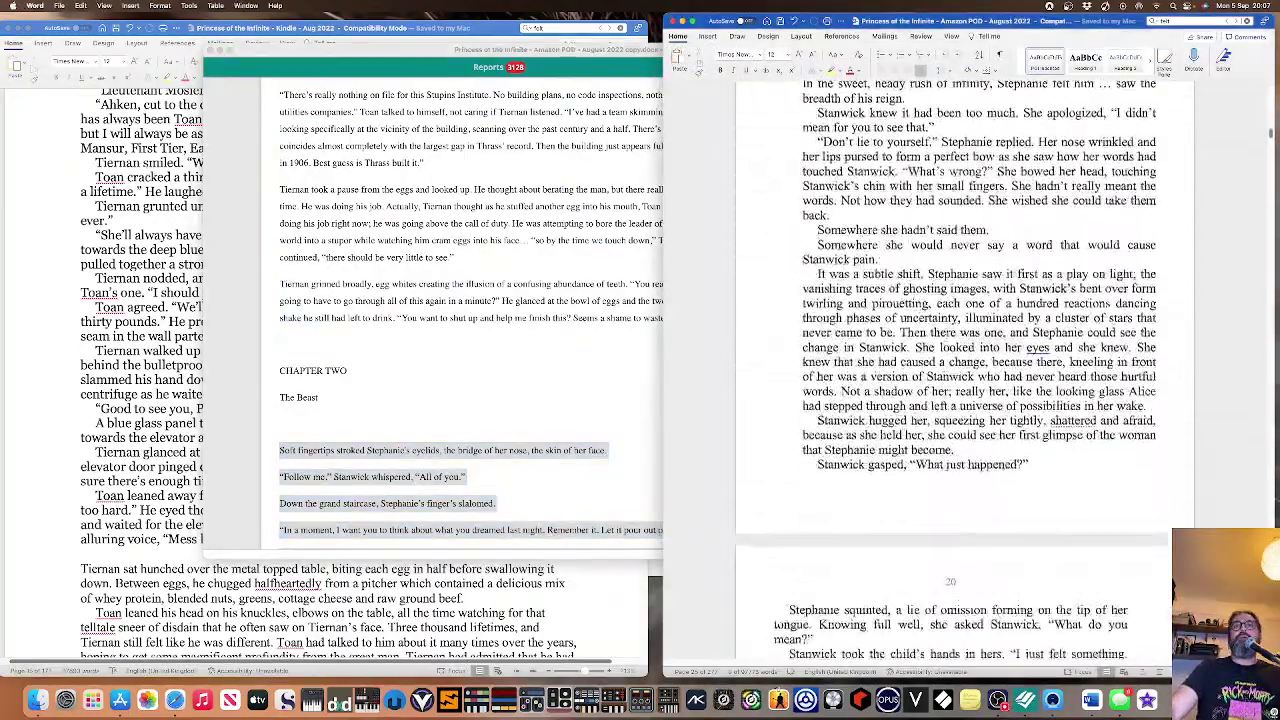
left_click_drag(800, 198, 975, 181)
scroll(789, 262, "up", 5)
scroll(789, 262, "up", 2)
scroll(521, 354, "down", 15)
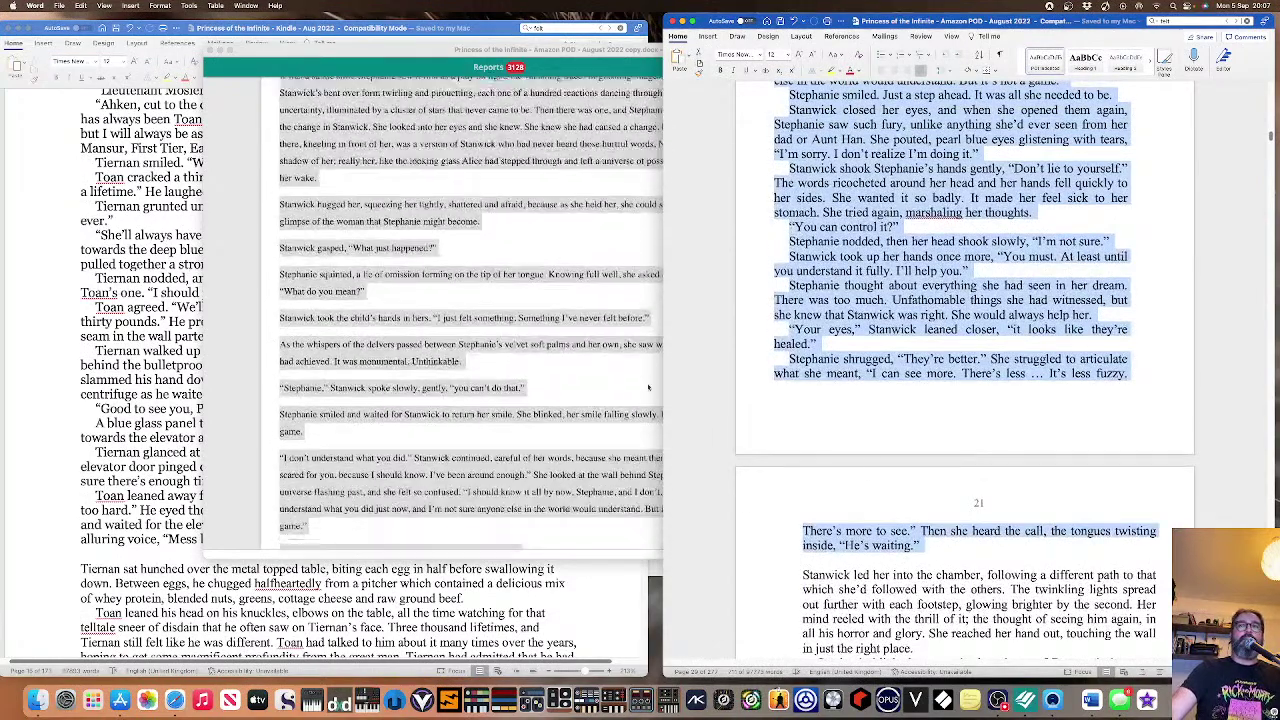
scroll(521, 354, "down", 2)
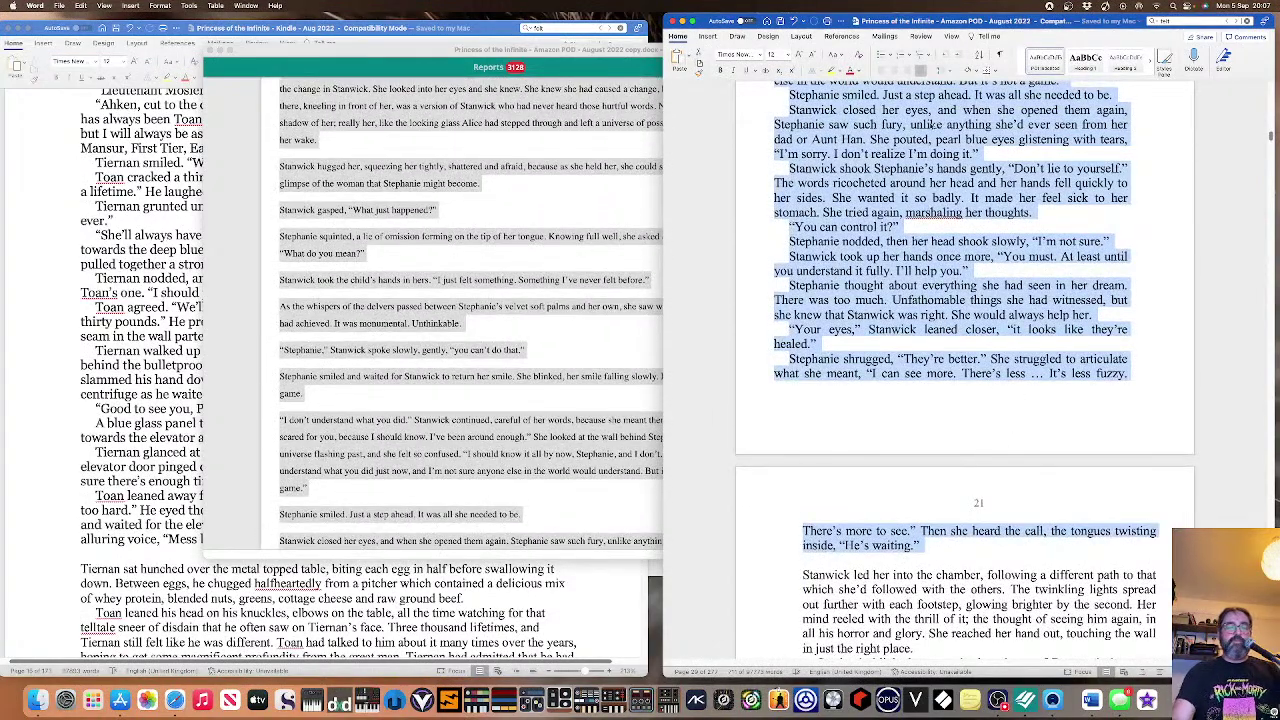
key("super+v")
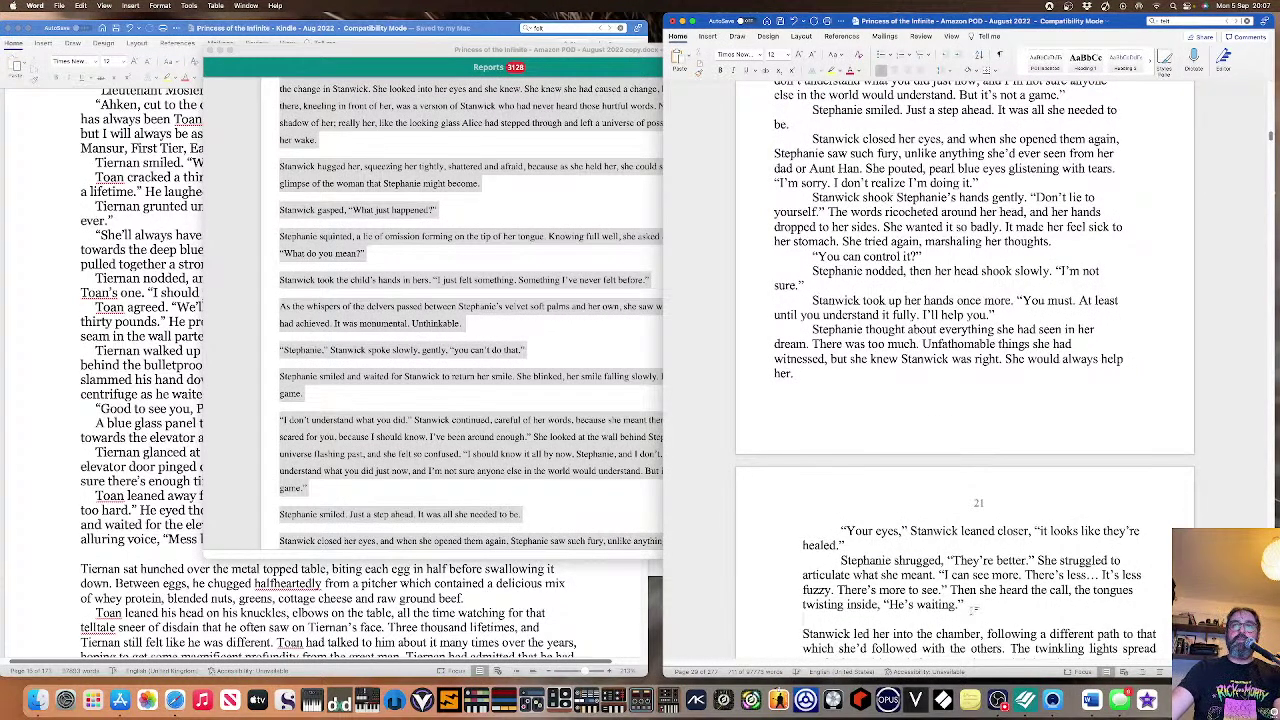
Apply the book's body-text style to the pasted scene in the Amazon POD document and remove the opening paragraph's first-line indent.
left_click_drag(975, 612, 835, 346)
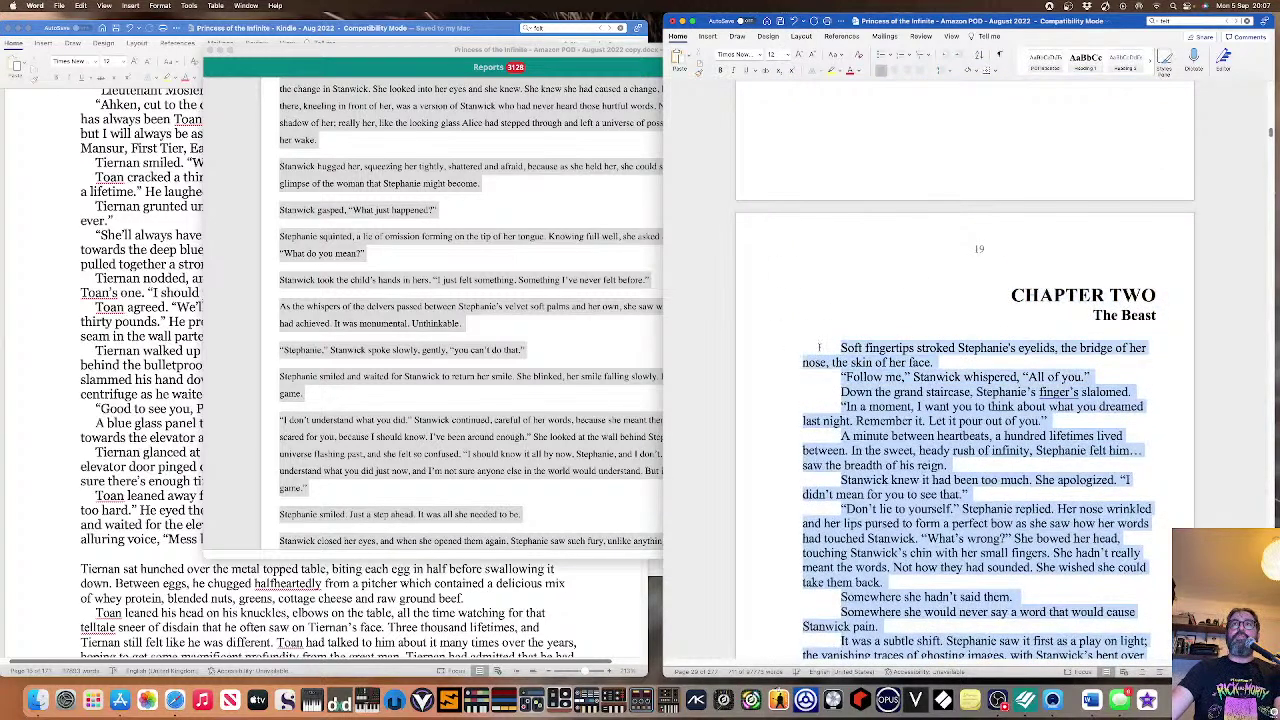
left_click(1045, 60)
left_click(809, 368)
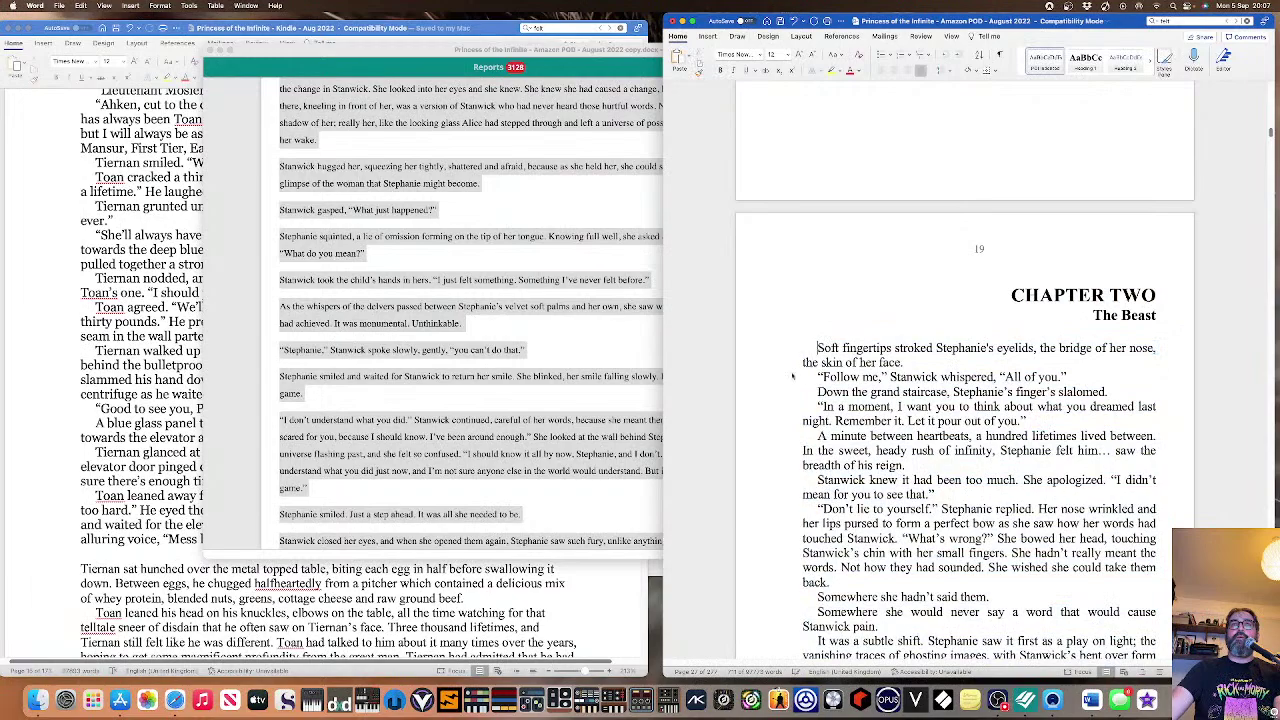
Switch to the Kindle document and replace its old Chapter Two opening scene with the copied revision.
left_click(380, 70)
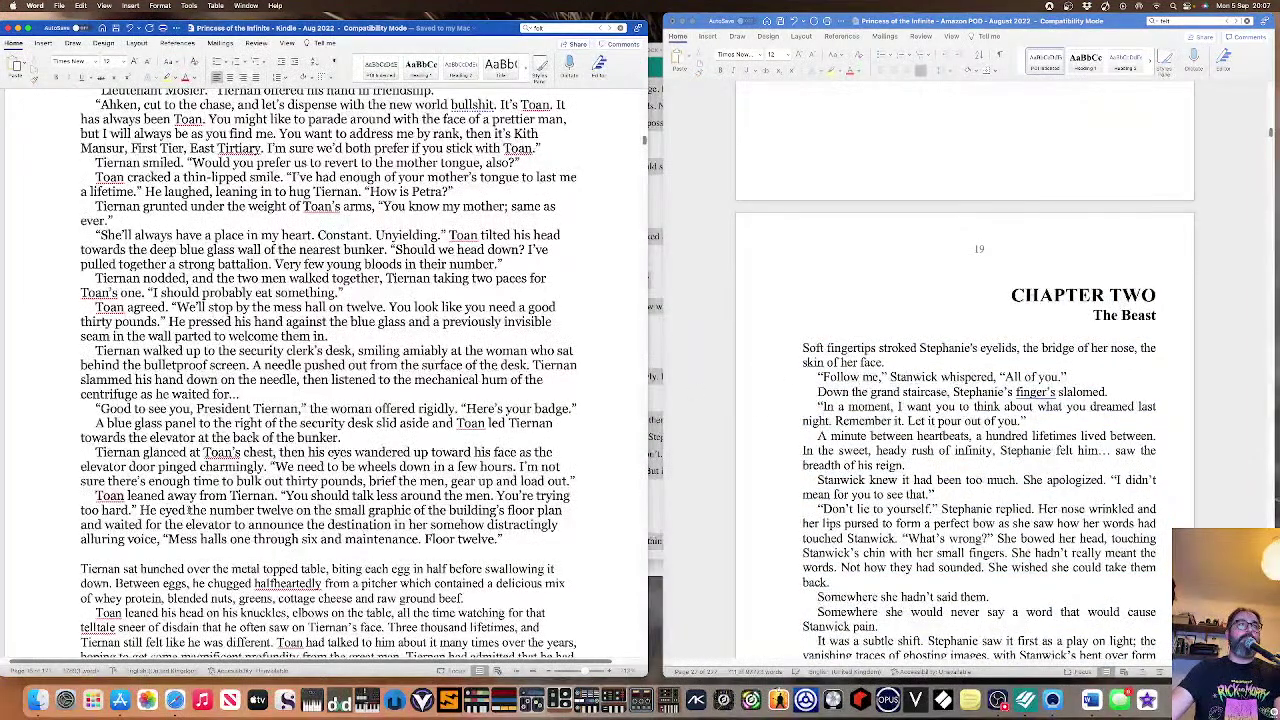
scroll(196, 510, "down", 10)
scroll(148, 294, "down", 15)
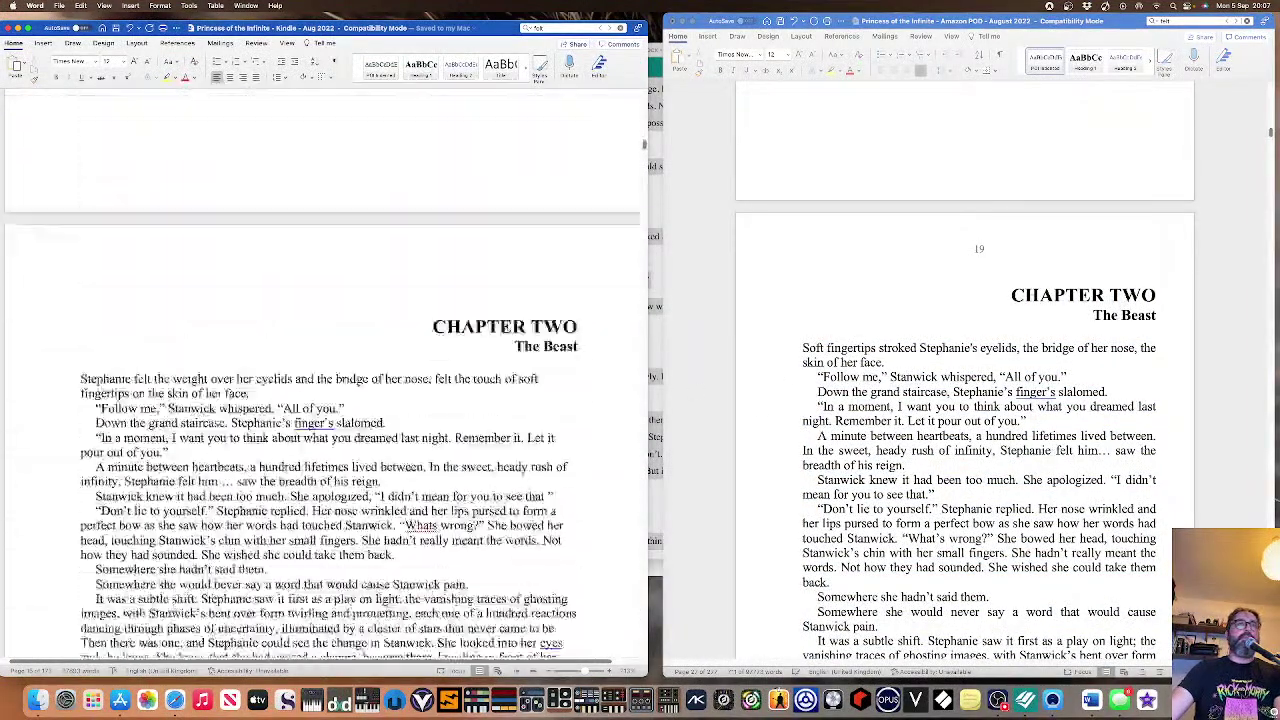
left_click_drag(78, 185, 296, 410)
left_click(216, 78)
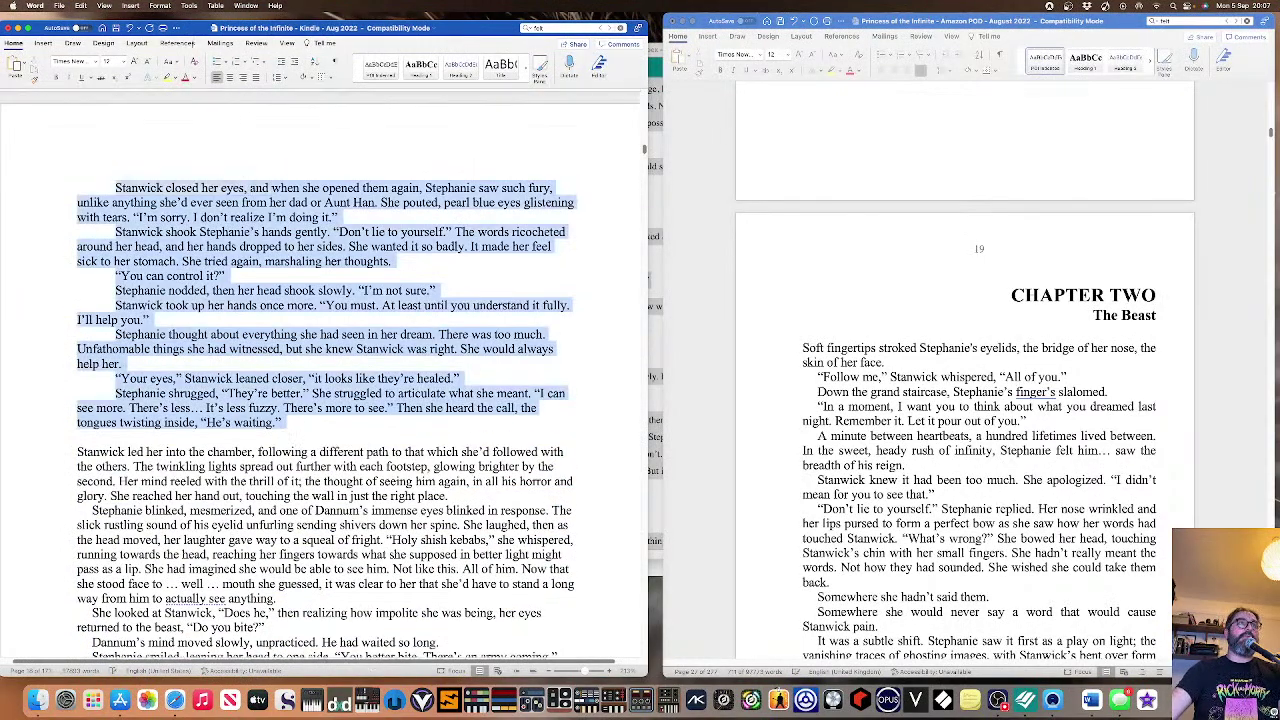
Apply the body-text style to the pasted scene in the Kindle document and remove the indent before "Soft fingertips".
left_click_drag(330, 640, 115, 431)
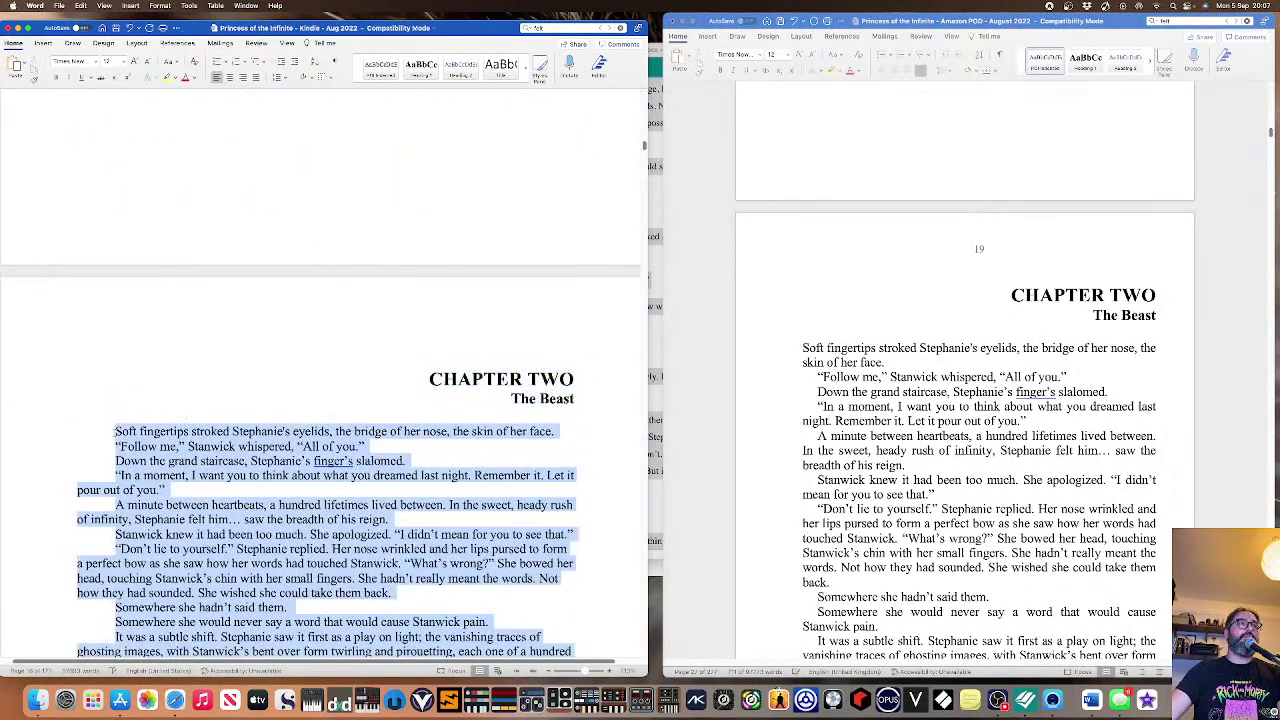
left_click(381, 73)
left_click(101, 432)
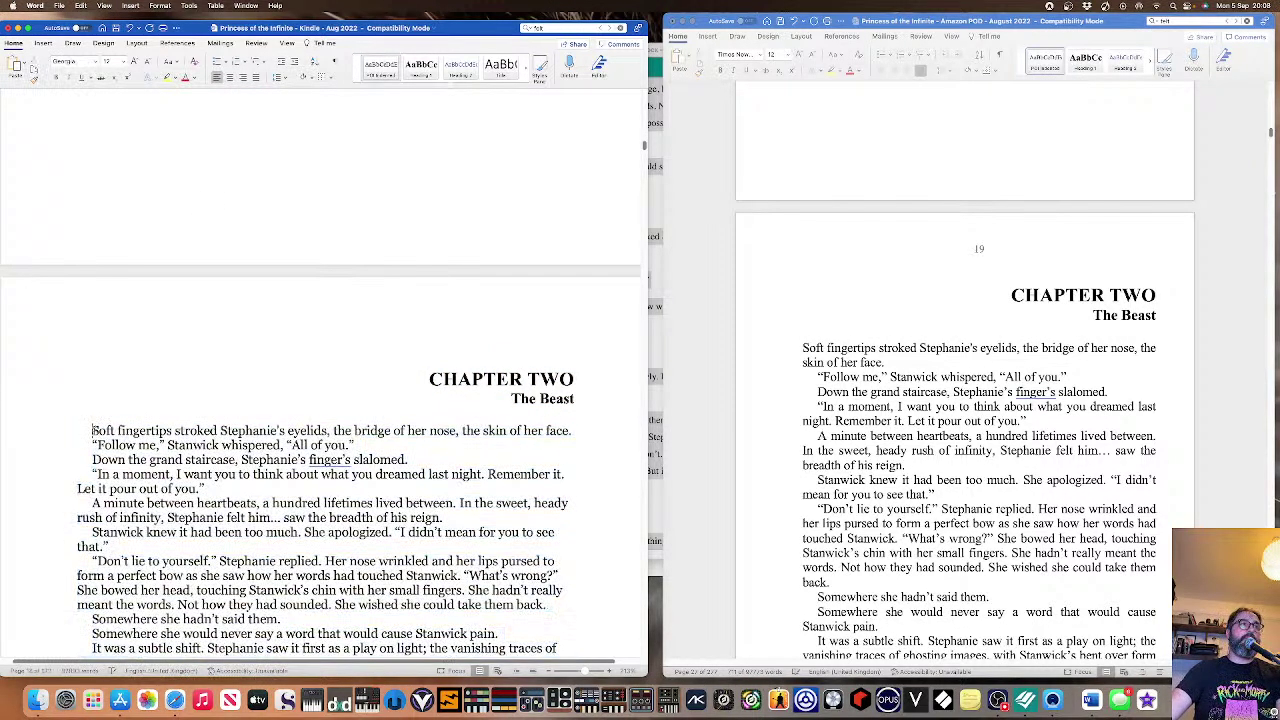
key("BackSpace")
scroll(153, 488, "down", 15)
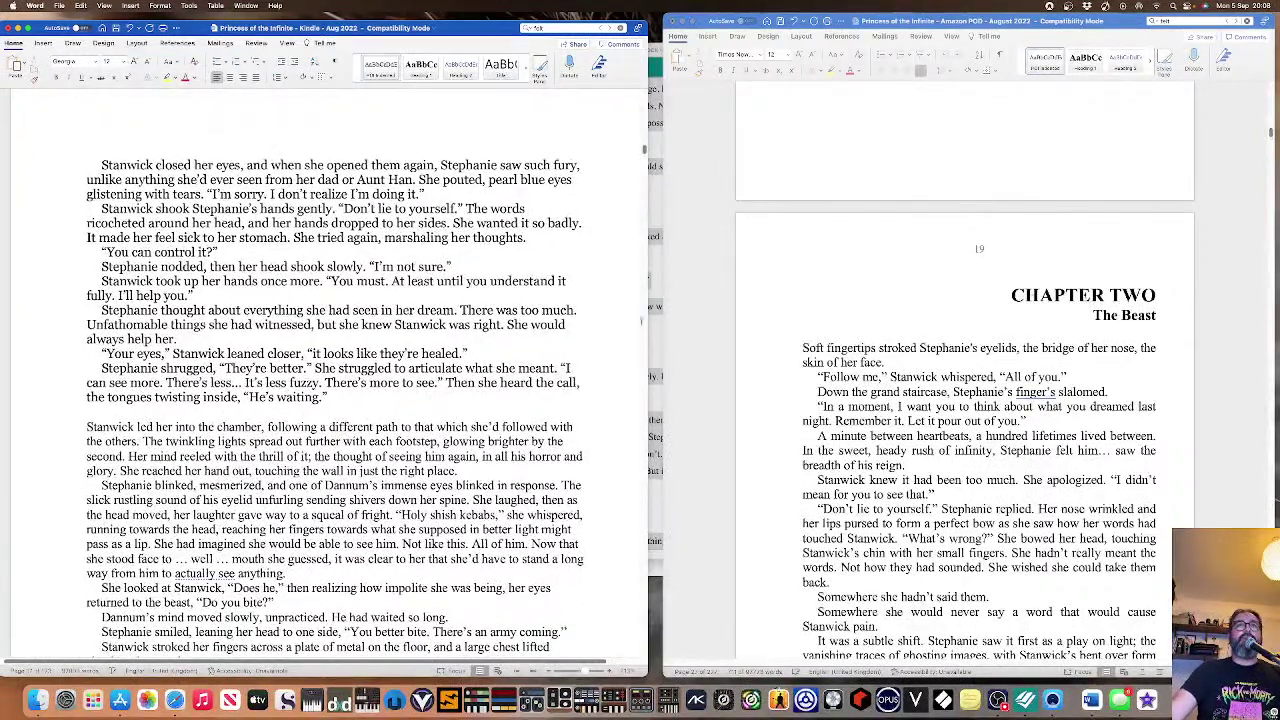
Return to the manuscript in ProWritingAid and place the cursor in the paragraph beginning "Stanwick led her into the chamber".
left_click(652, 224)
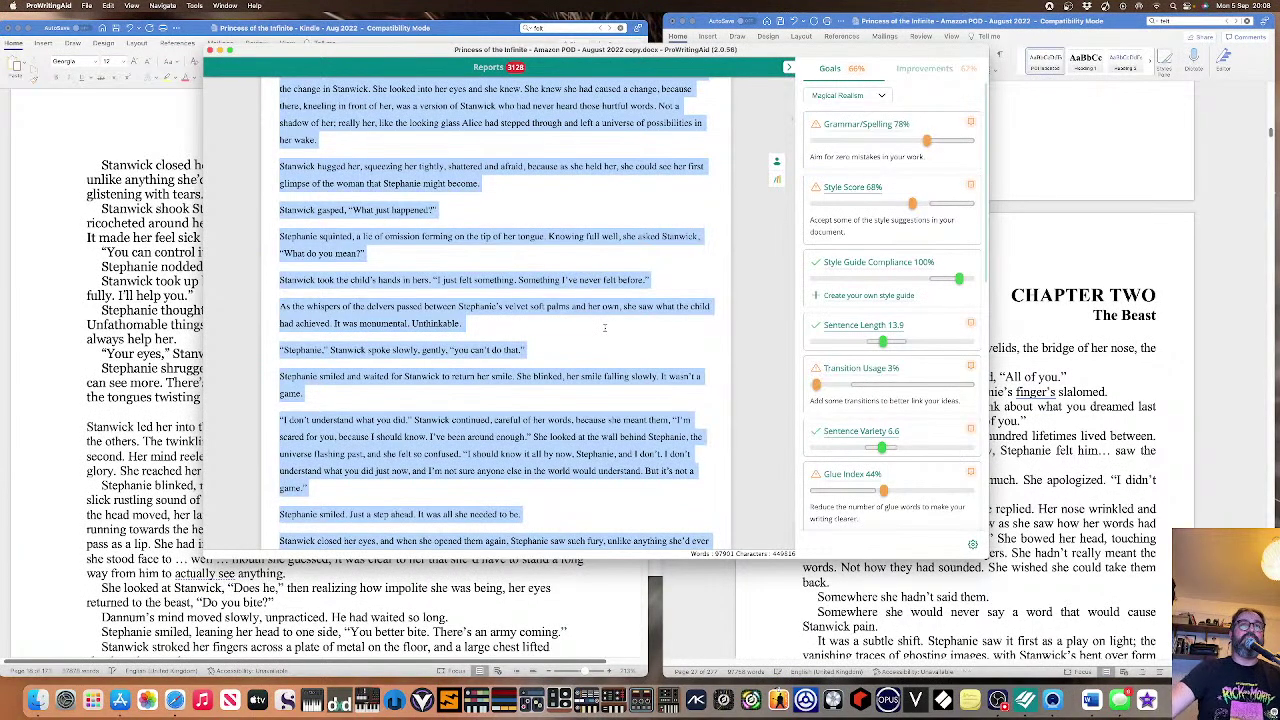
scroll(604, 327, "down", 3)
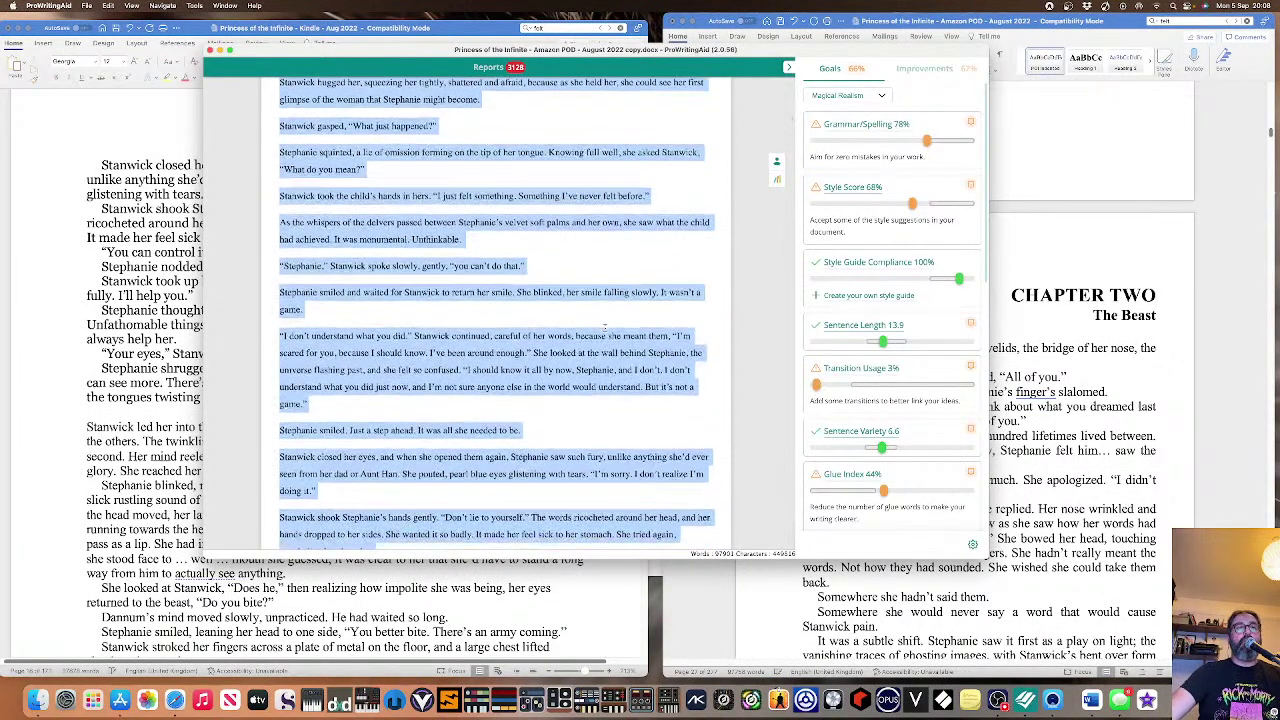
scroll(604, 327, "down", 1)
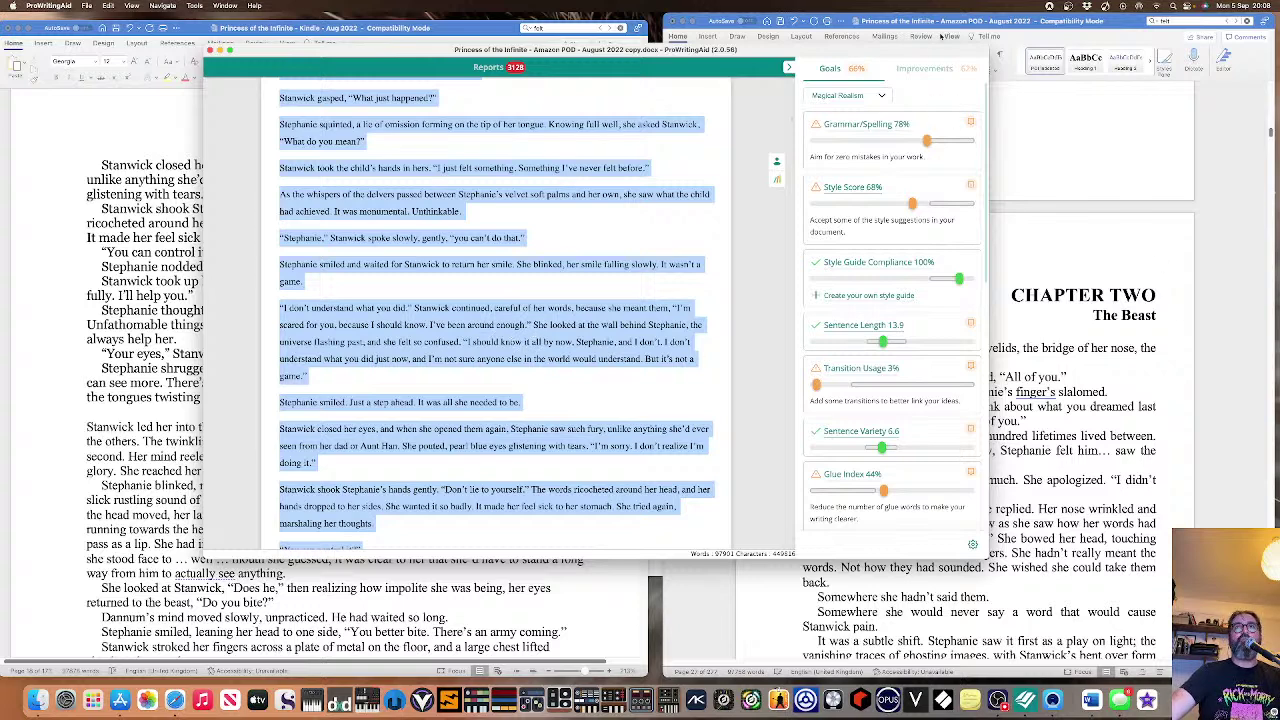
scroll(253, 75, "down", 1)
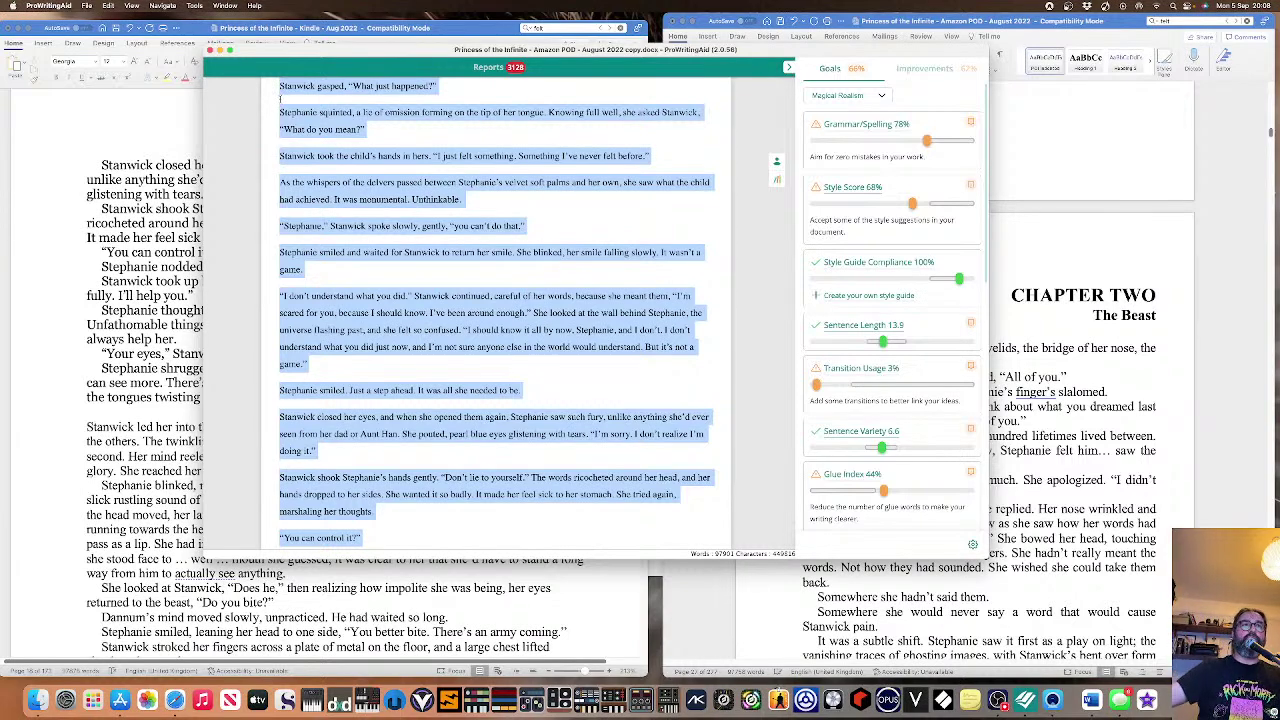
left_click(497, 251)
scroll(497, 251, "down", 10)
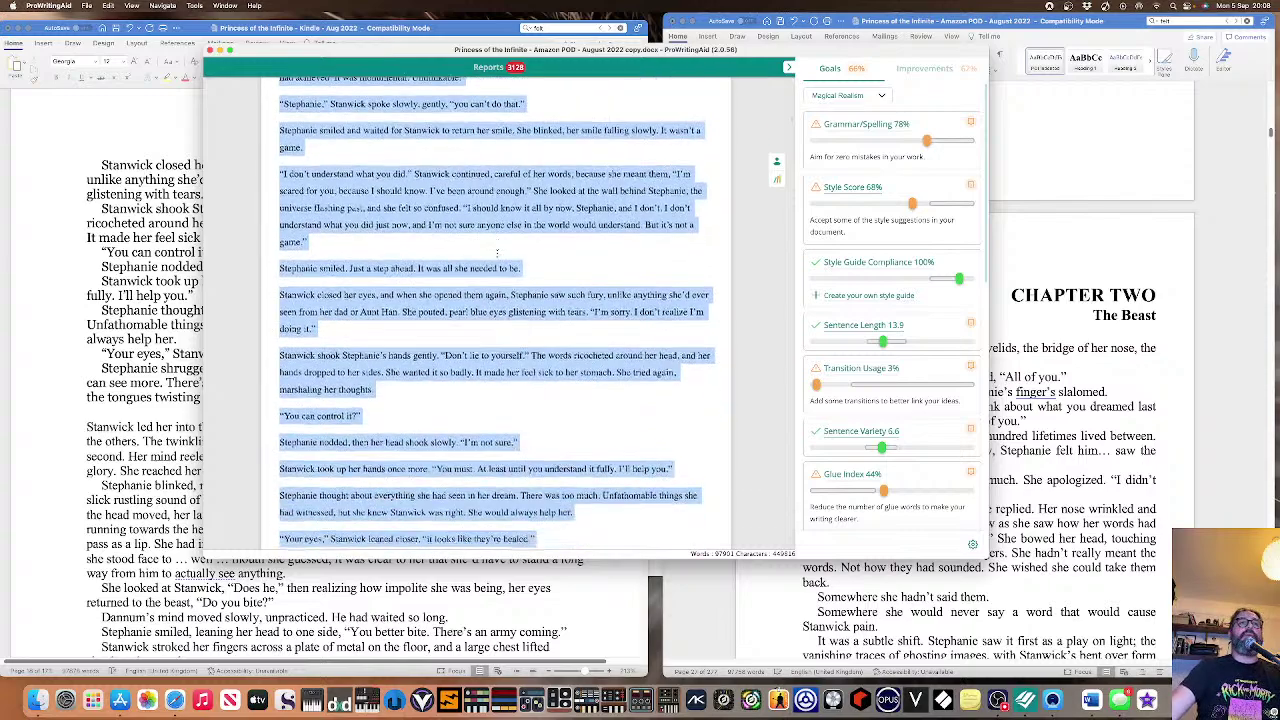
key("ctrl+z")
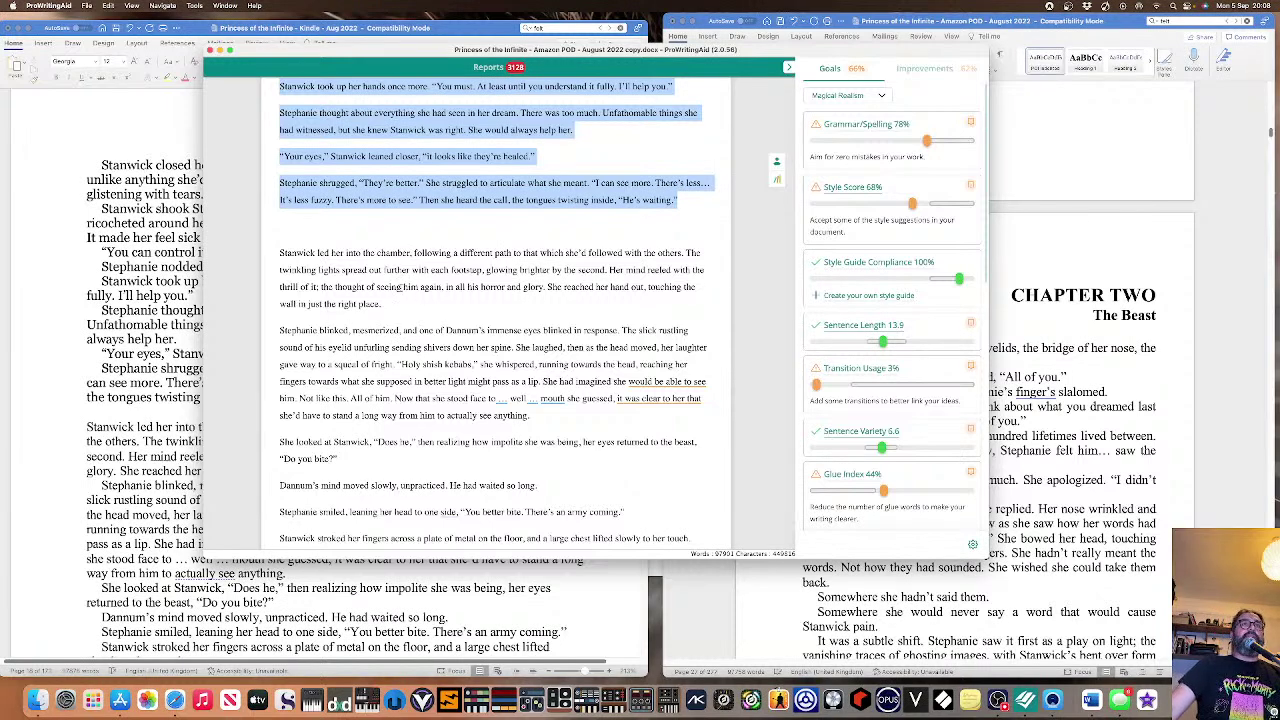
left_click(420, 287)
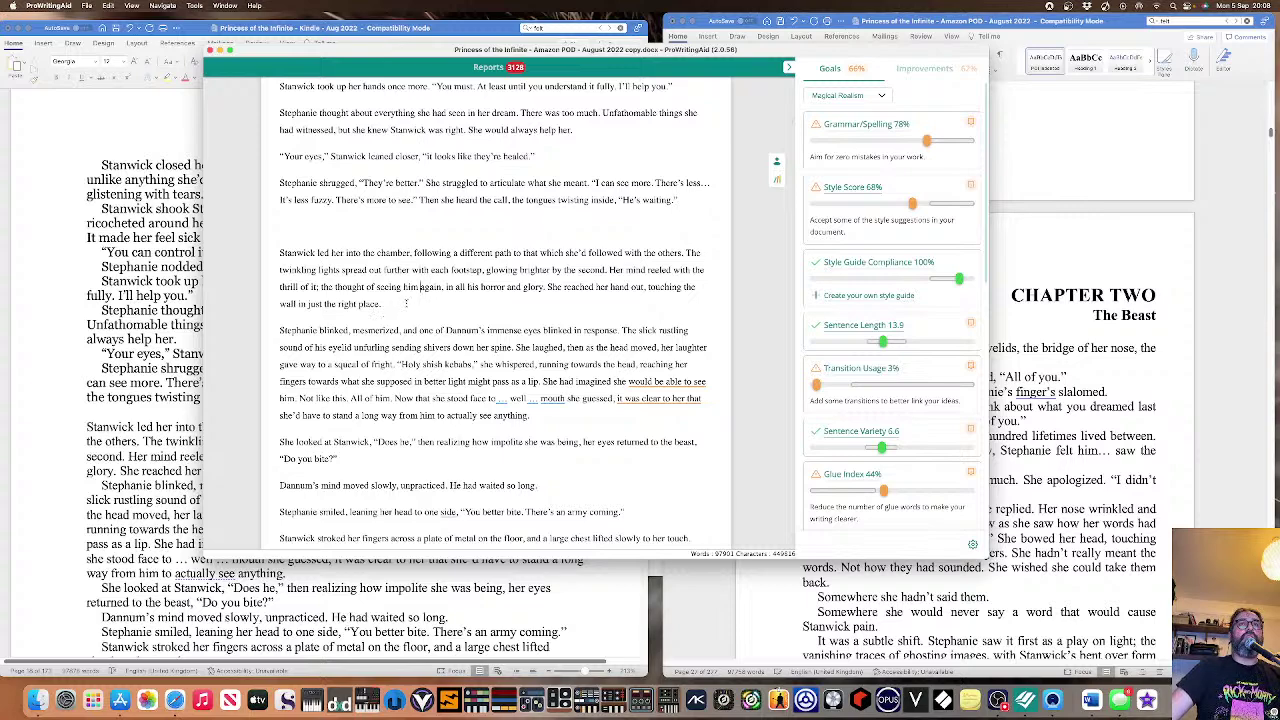
Ignore the readability suggestion to replace "would be able to see" with "could see" in the paragraph about Dannum's eyes.
scroll(406, 303, "down", 2)
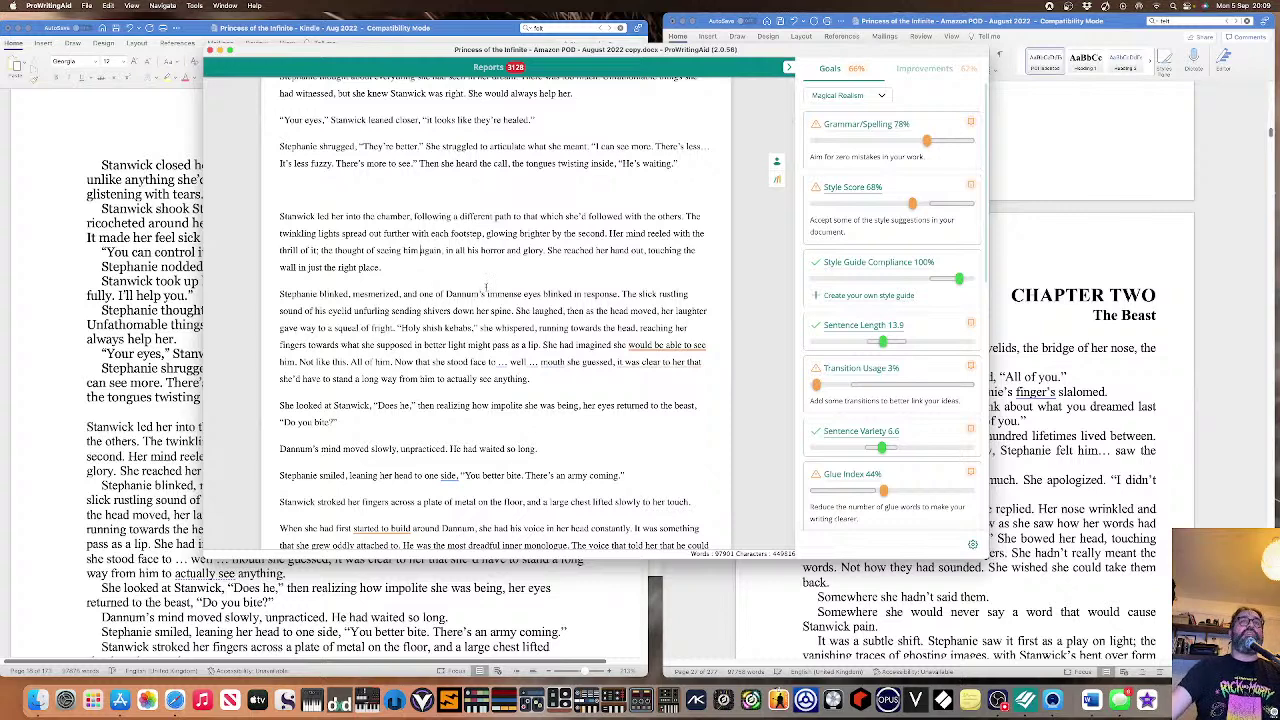
mouse_move(648, 347)
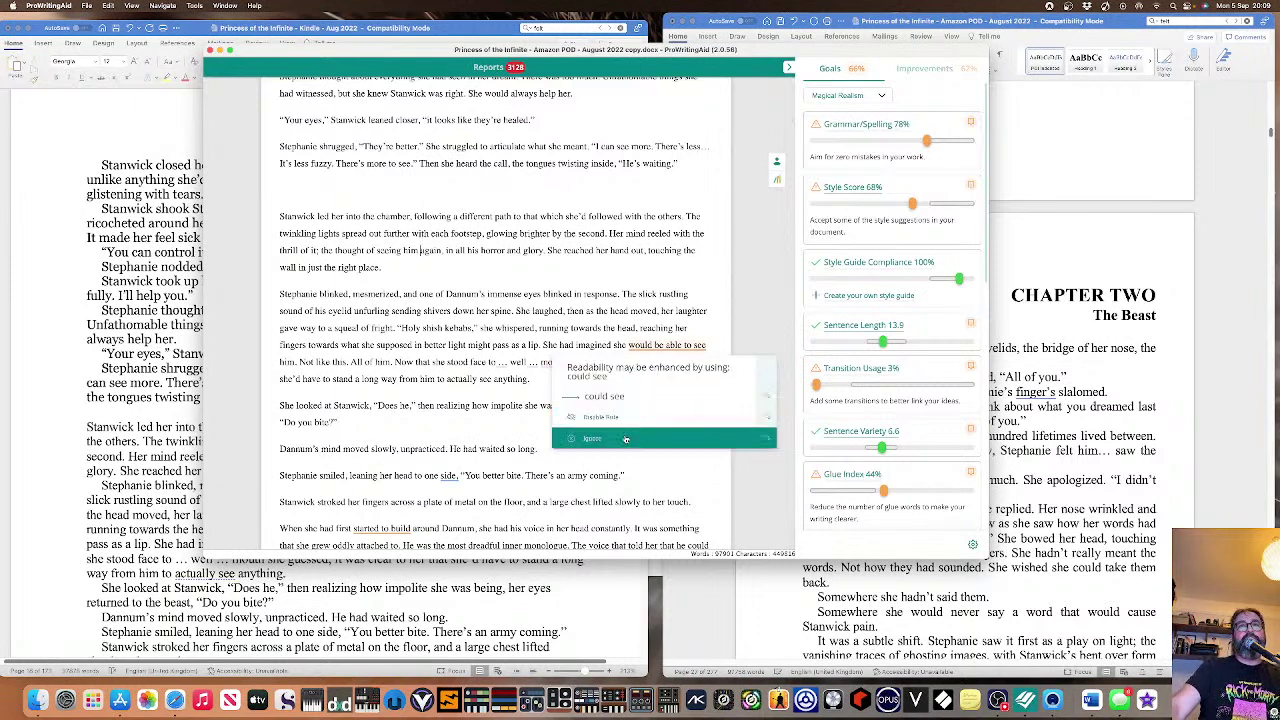
left_click(625, 439)
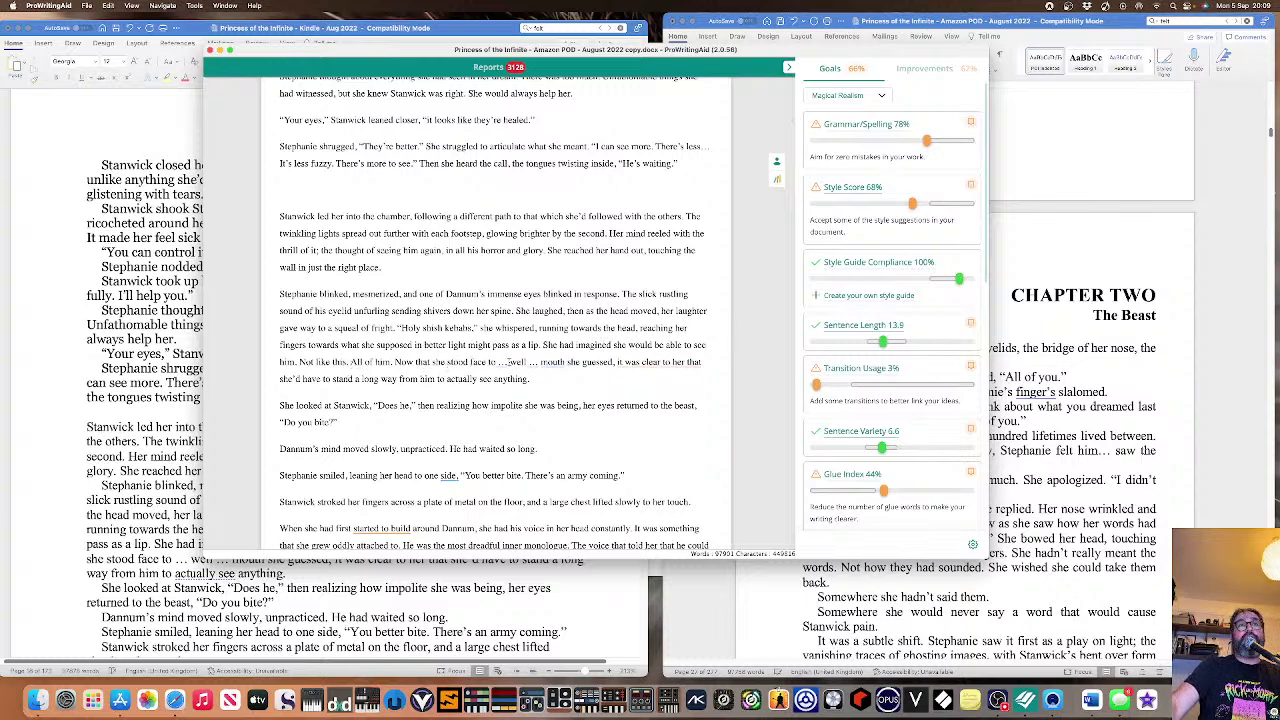
Accept the suggestions to remove the spaces before both ellipses in "she stood face to … well … mouth she guessed".
left_click(503, 362)
left_click(485, 398)
left_click(530, 364)
left_click(520, 403)
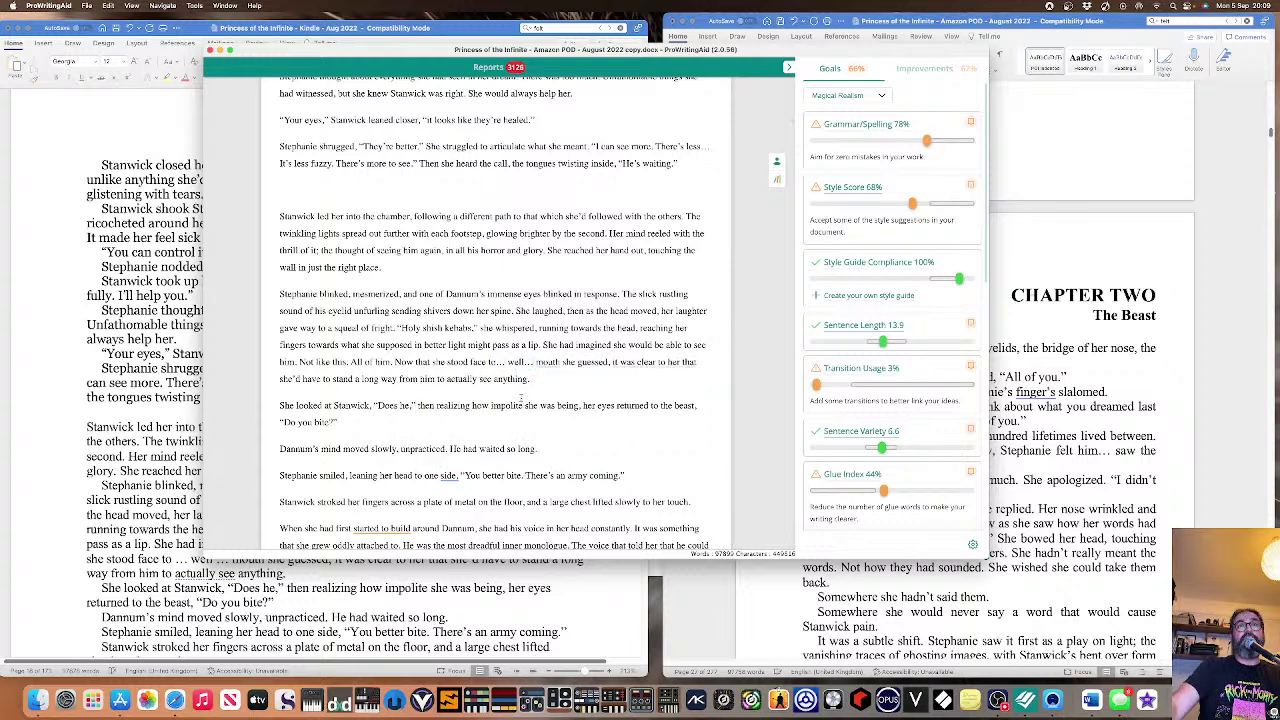
Add the missing comma after "mouth" in "well… mouth she guessed".
left_click(563, 363)
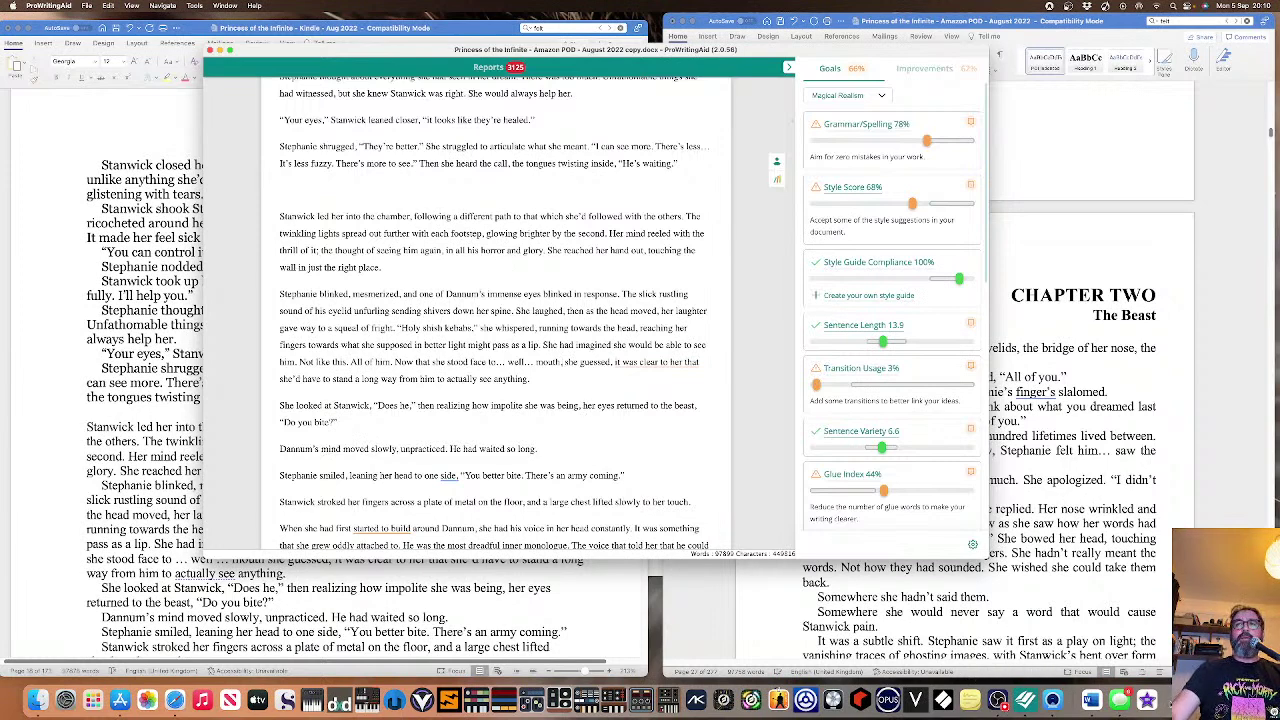
Switch to the YouTube live stream in Safari, post "hello" in the live chat and minimize the browser window.
left_click(1120, 700)
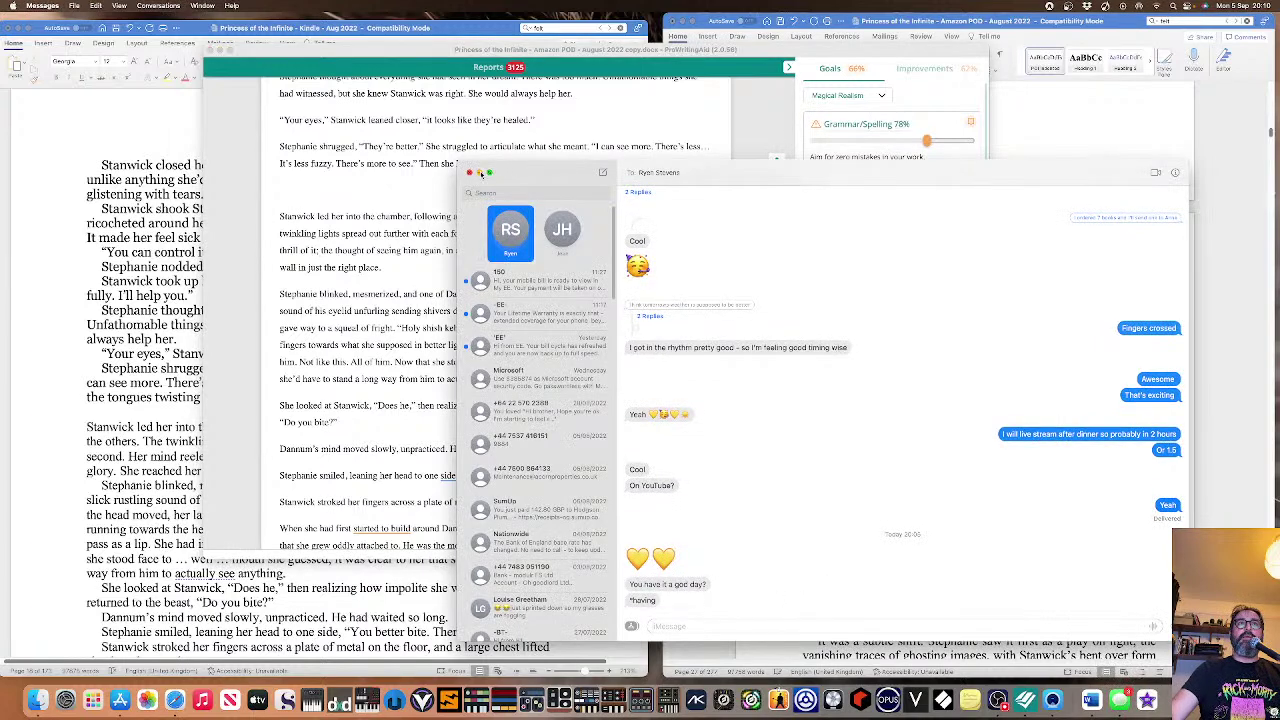
left_click(479, 172)
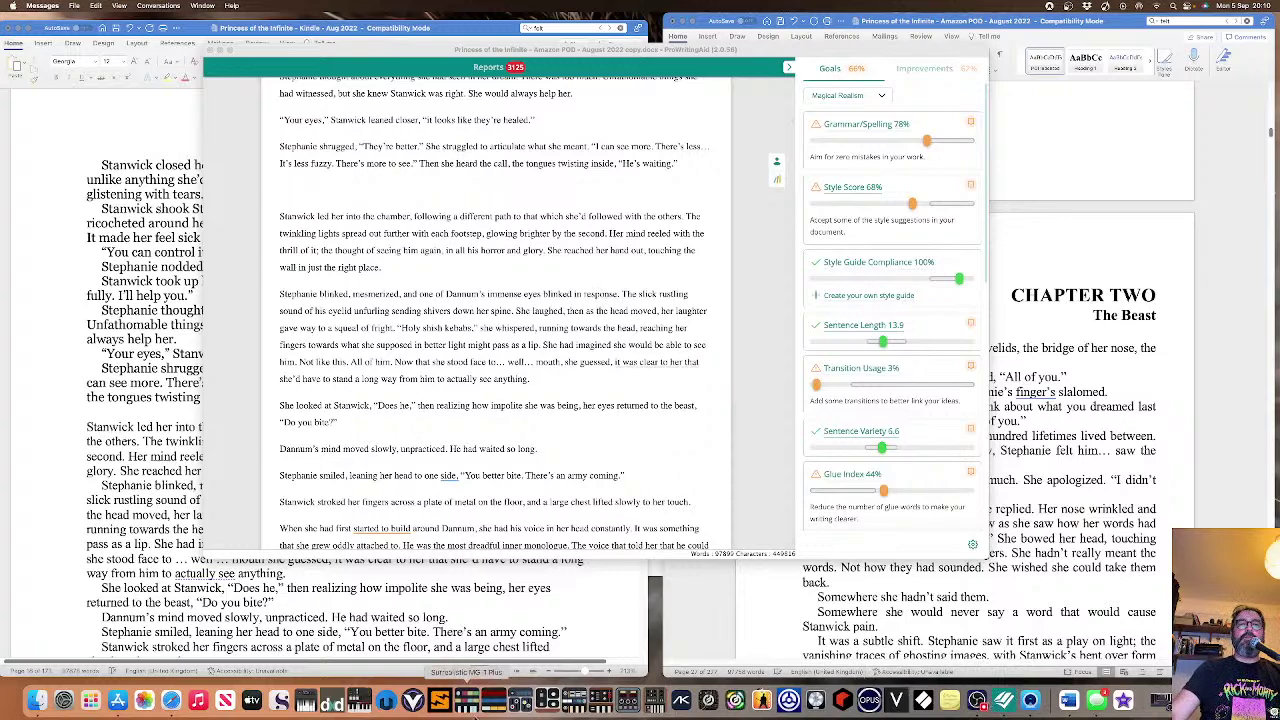
left_click(172, 702)
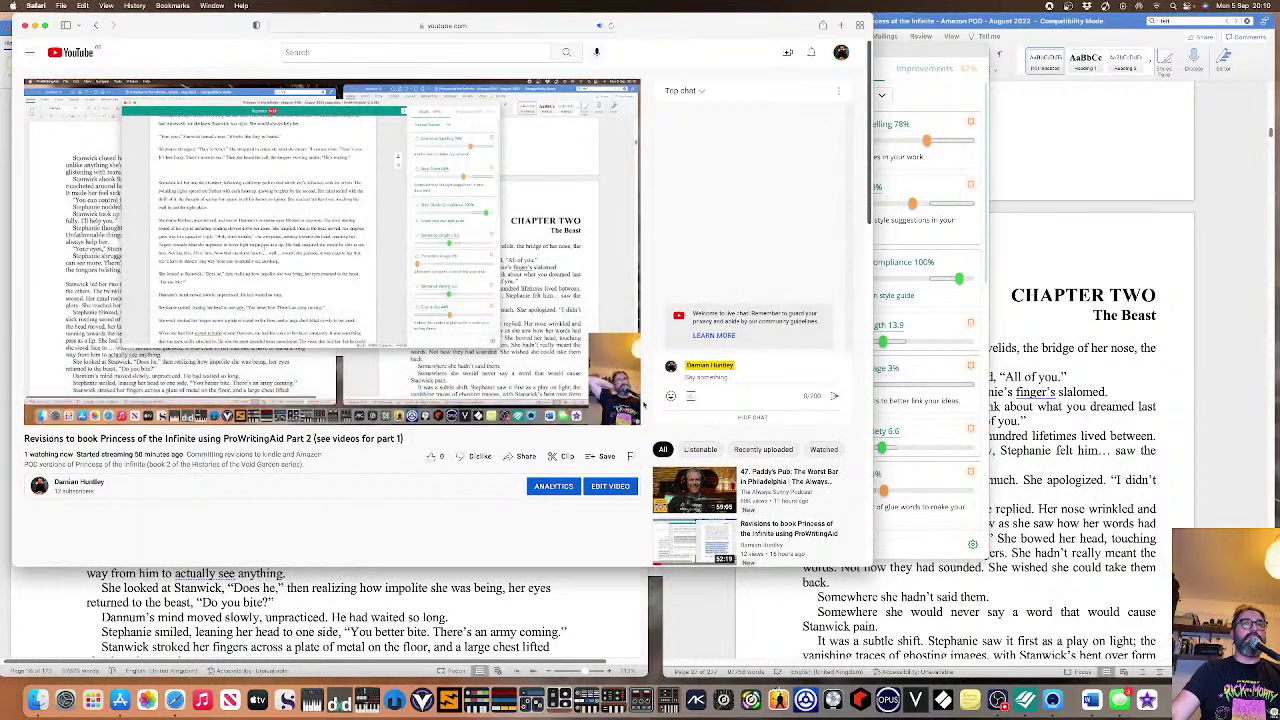
left_click(728, 377)
type("hel")
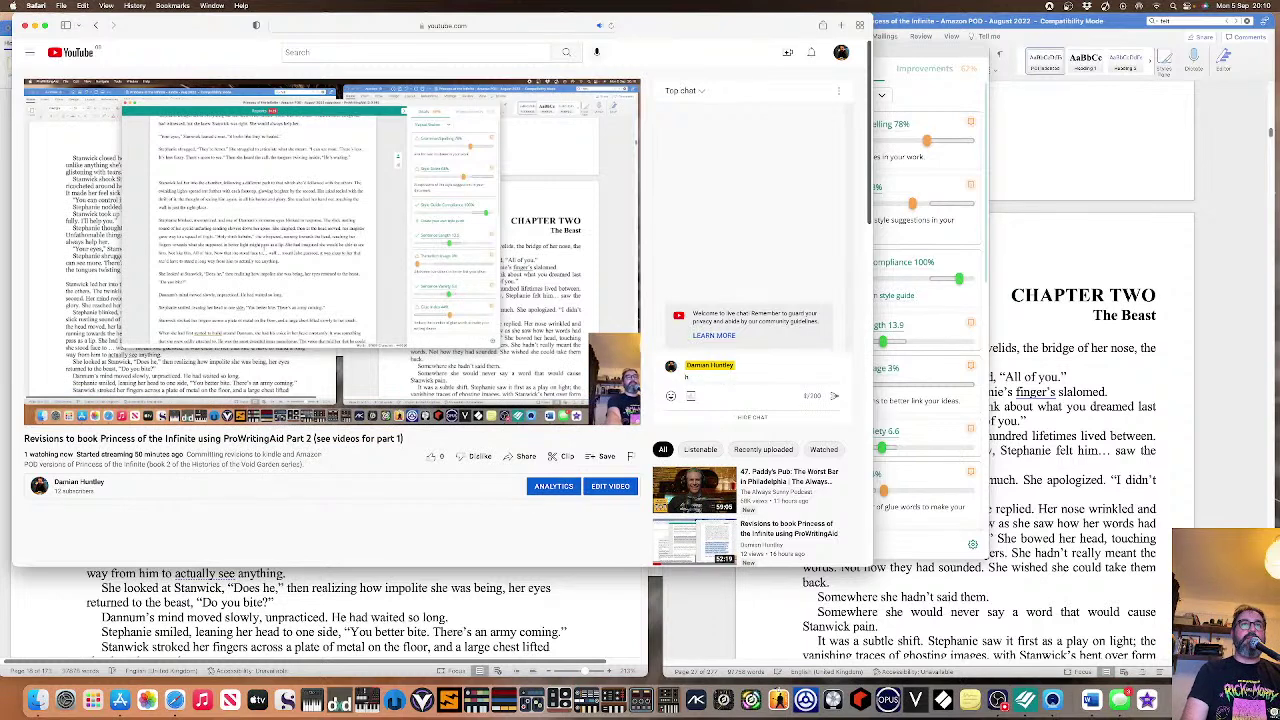
type("lo")
key("Return")
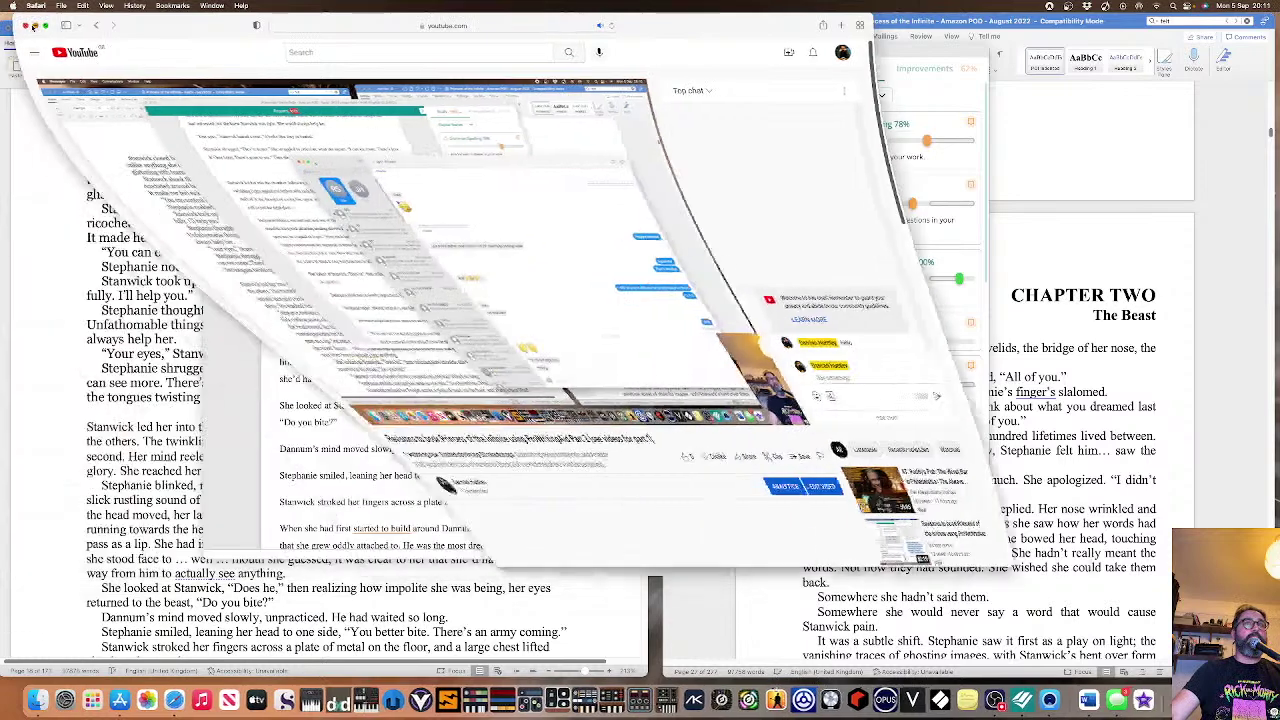
left_click(34, 26)
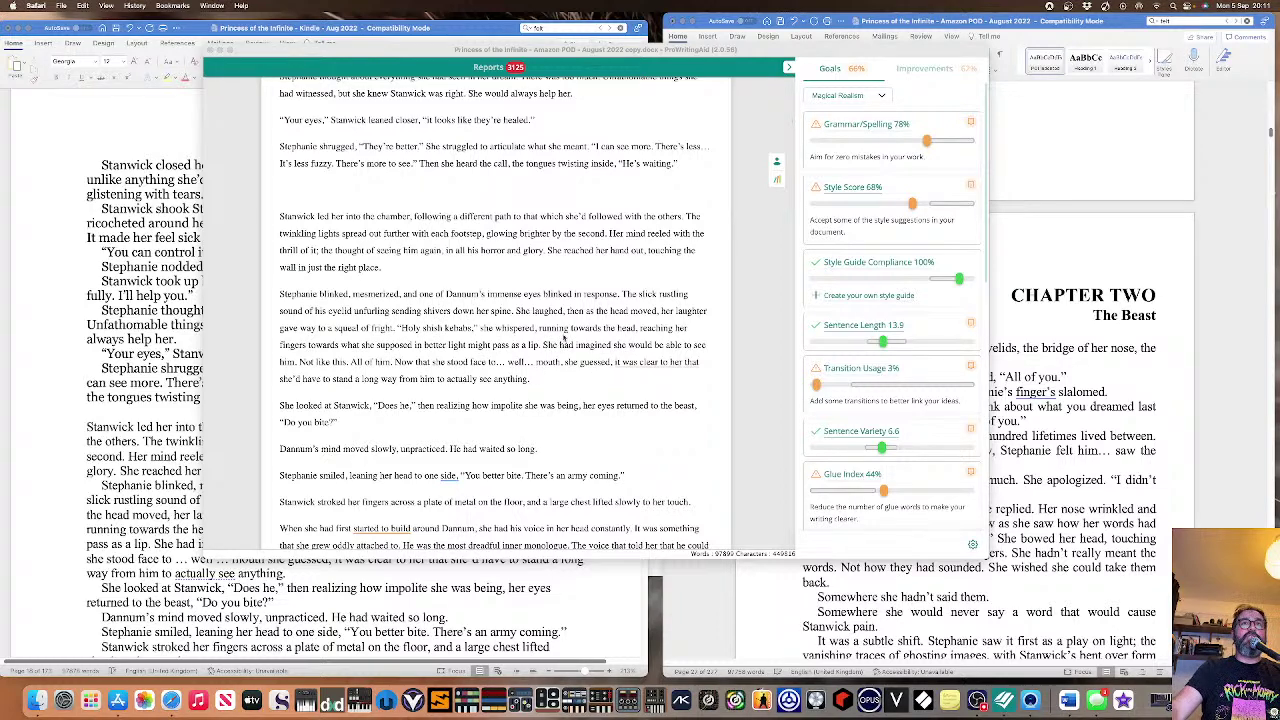
Accept "she realized" in place of "it was clear to her that" and the full stop after "leaning her head to one side".
left_click(645, 363)
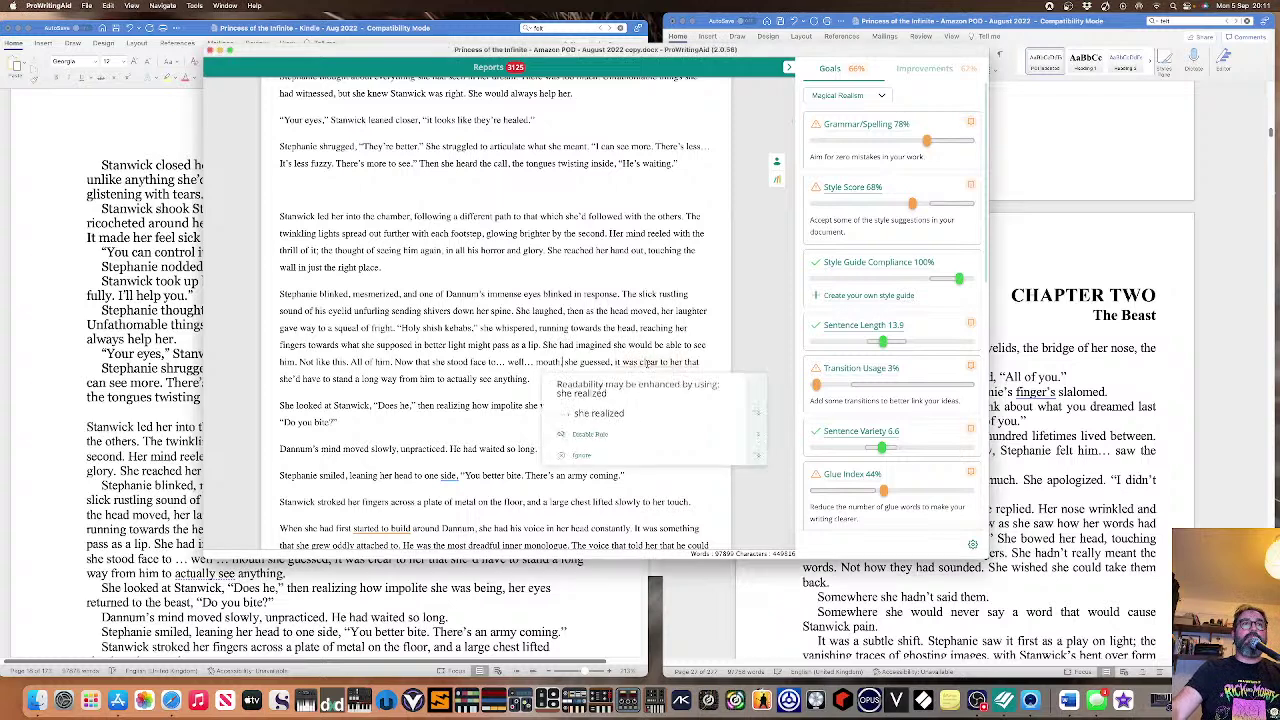
left_click(645, 384)
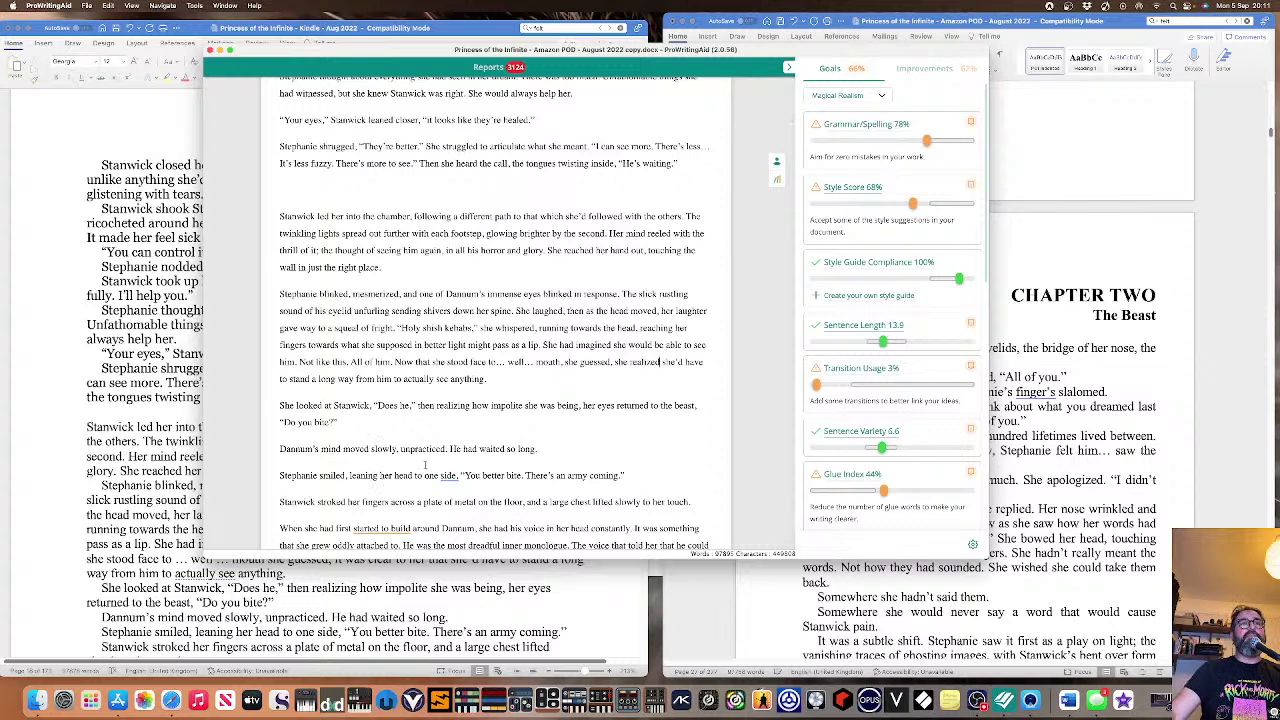
left_click(448, 476)
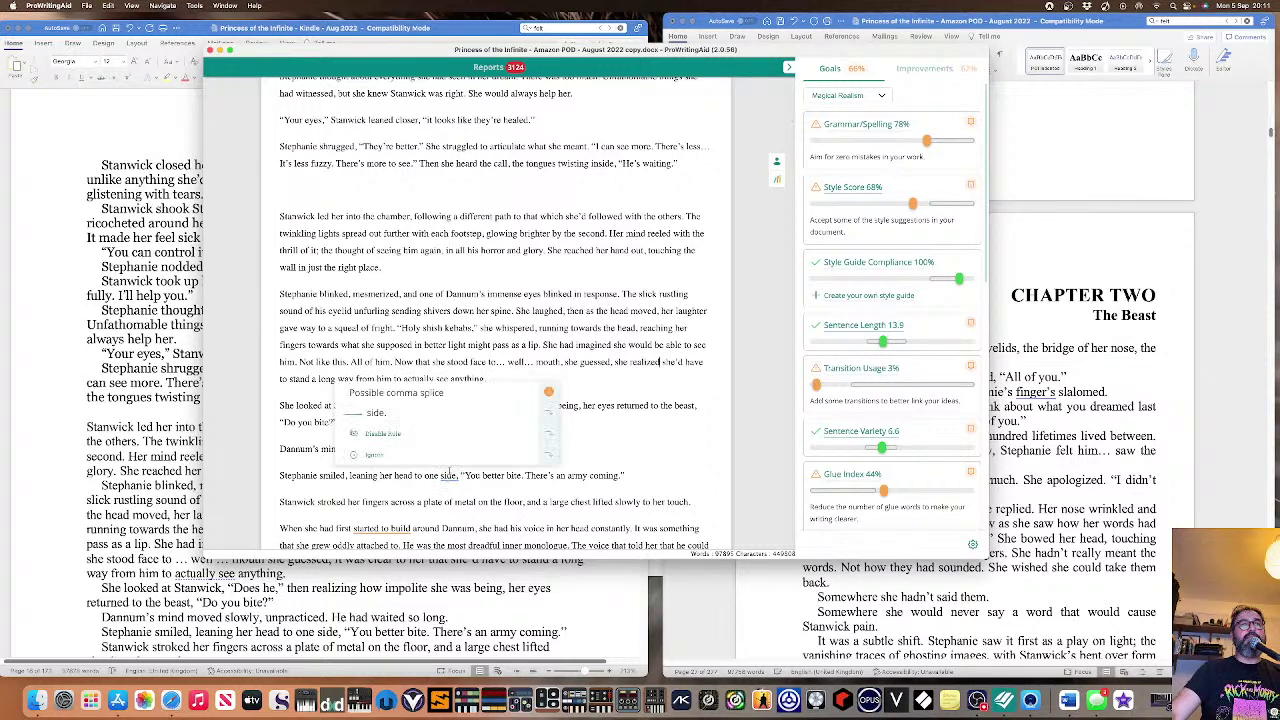
left_click(437, 410)
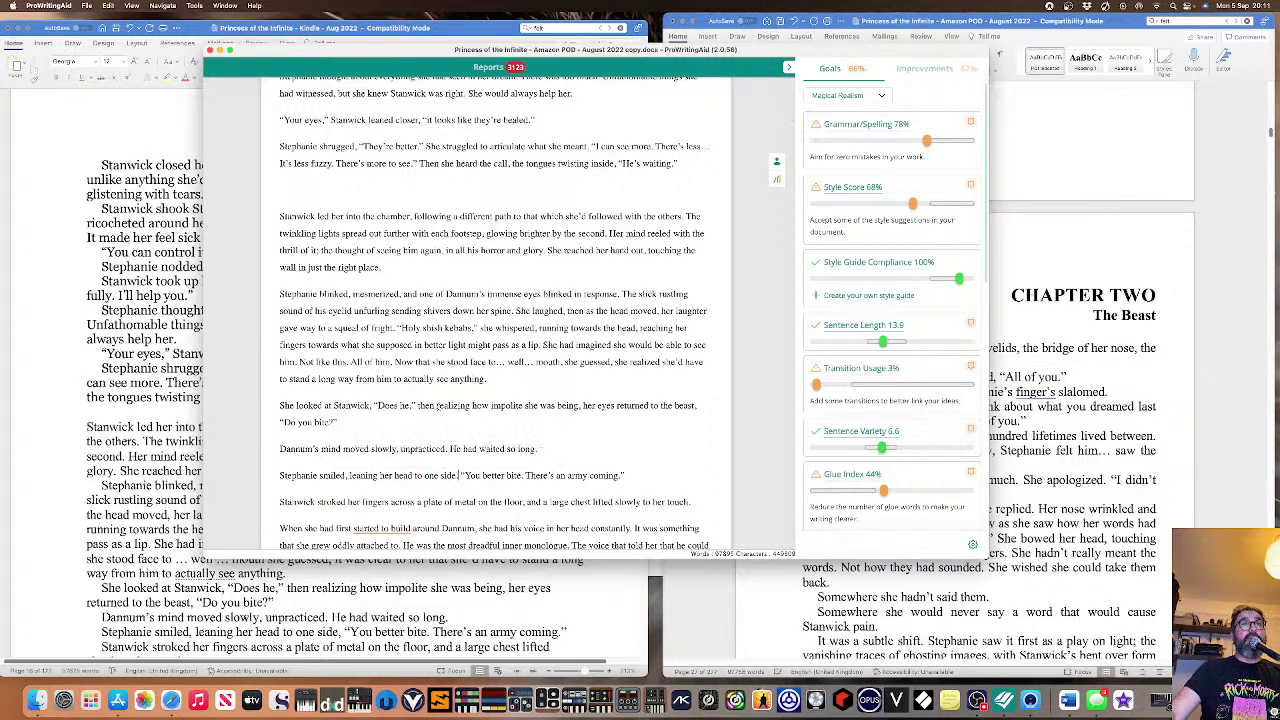
In the "When she had first" paragraph, accept "built" for "started to build" and remove "that" from "told her that he could devour".
scroll(443, 453, "down", 3)
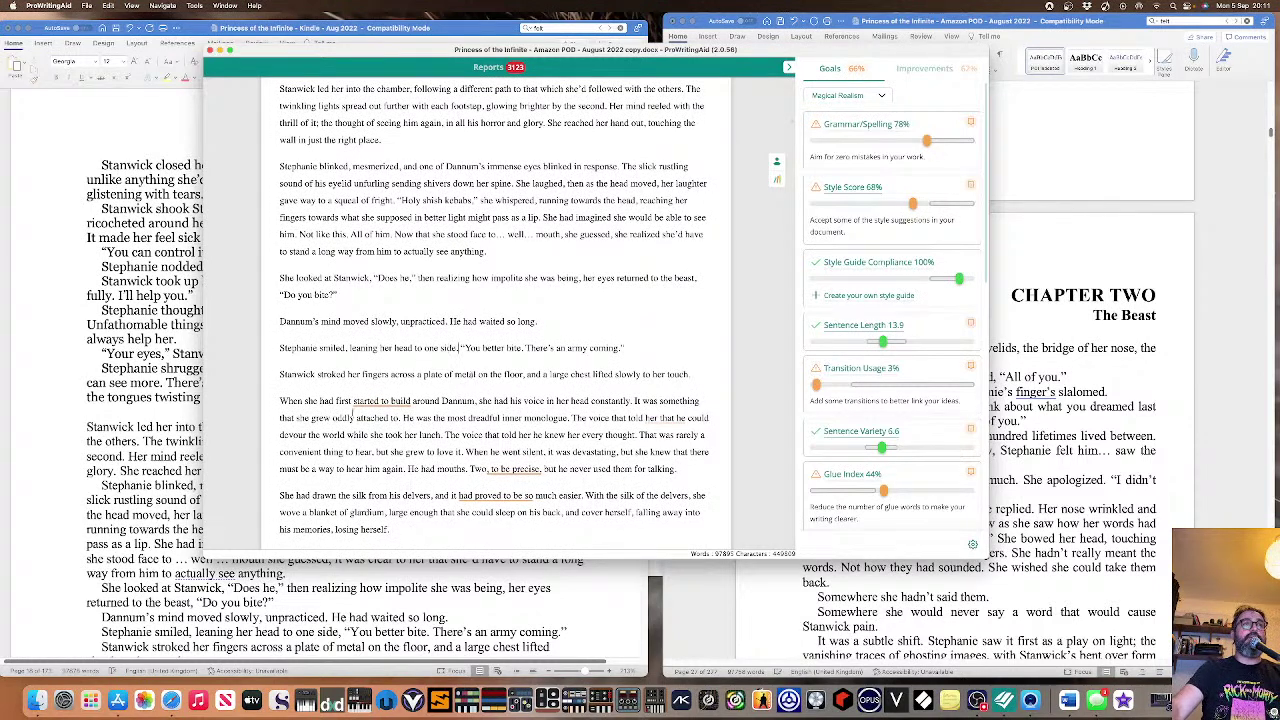
mouse_move(374, 401)
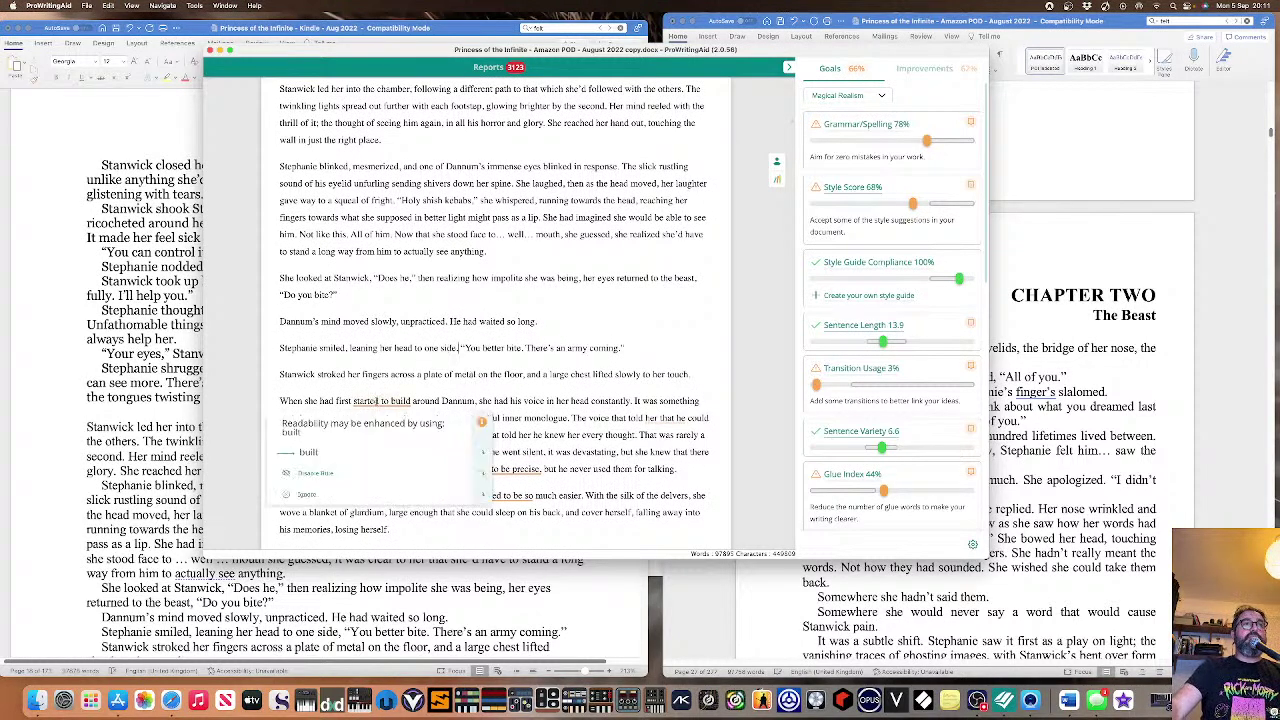
left_click(369, 424)
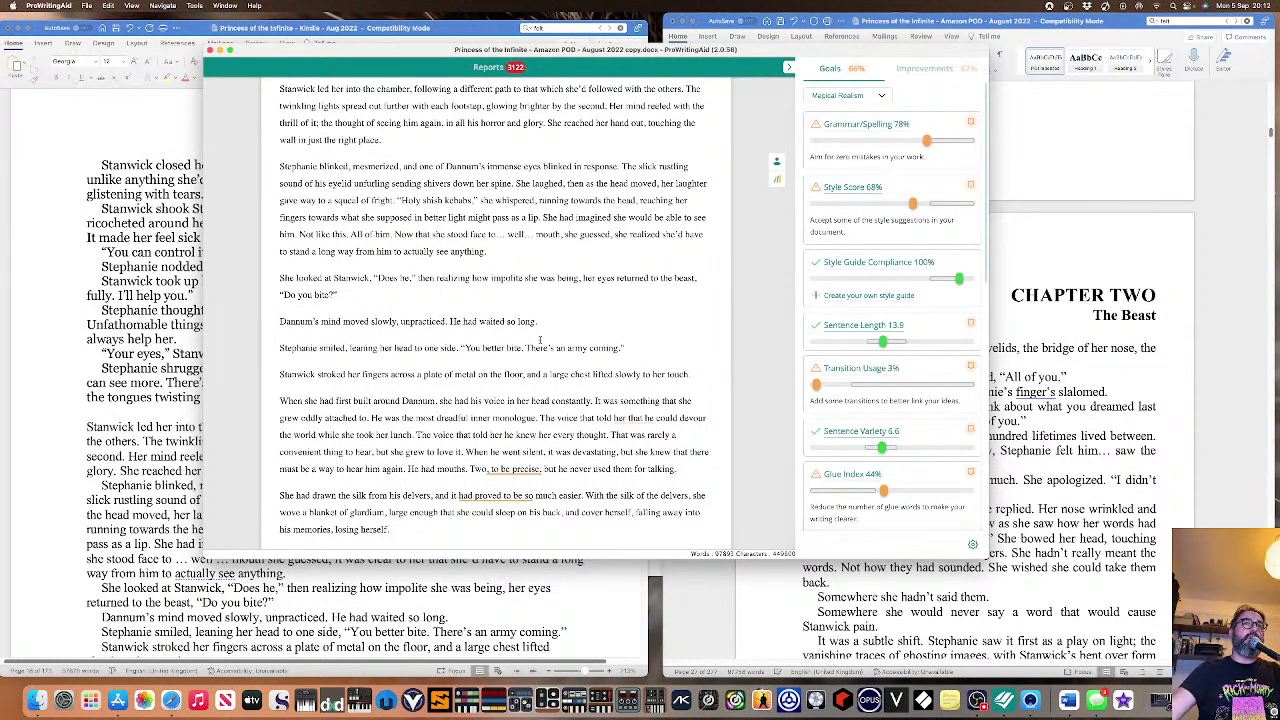
left_click(633, 418)
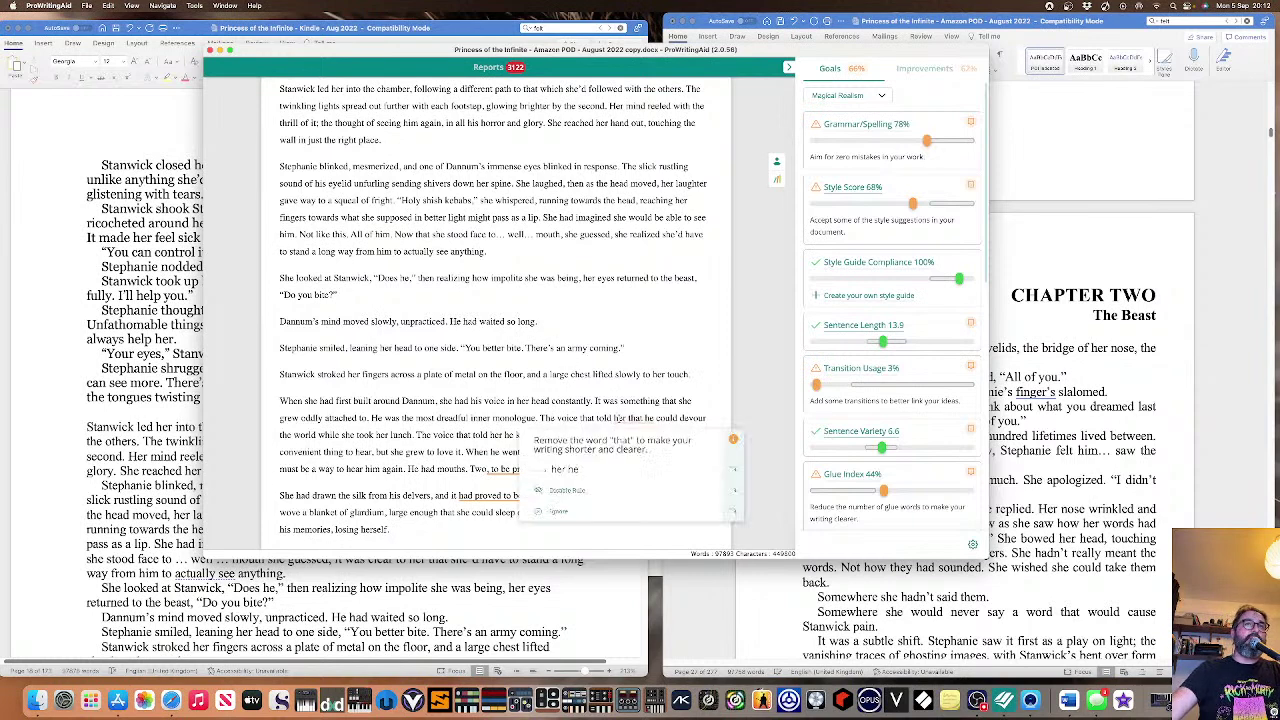
left_click(600, 432)
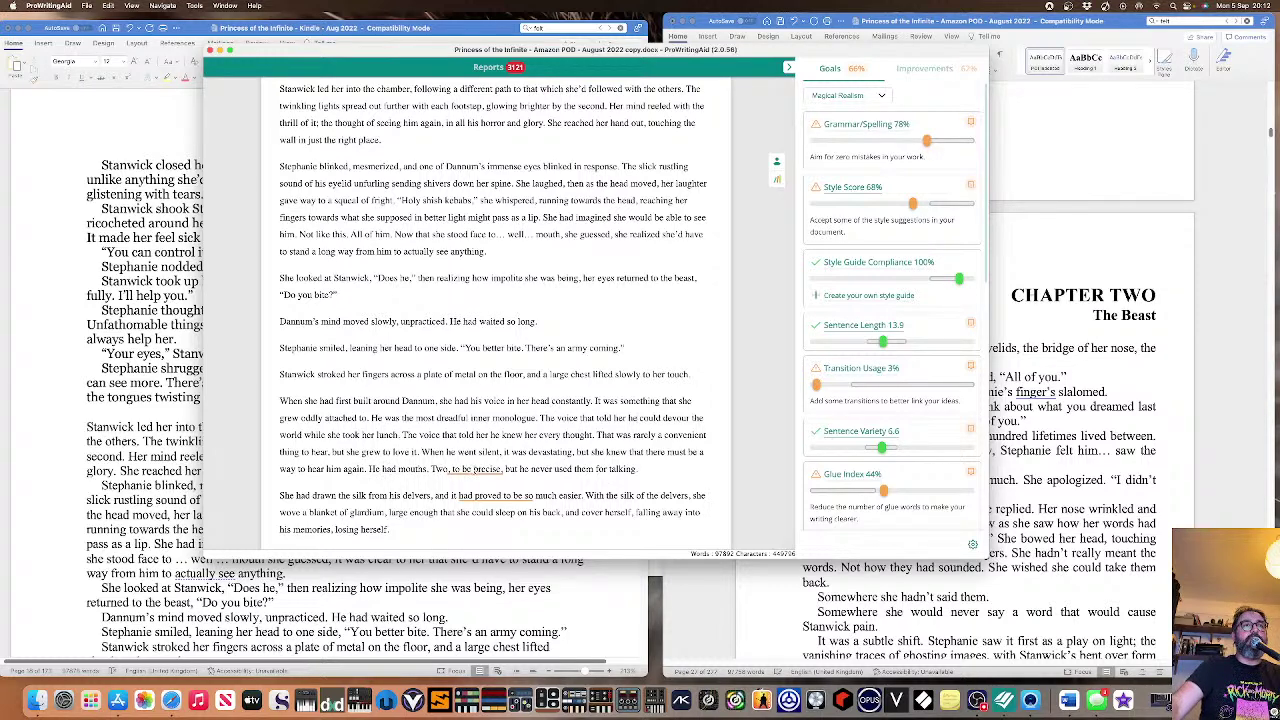
Ignore the suggestion to remove "to be precise" and accept "had proved so" in the sentence about the silk from his delvers.
mouse_move(475, 466)
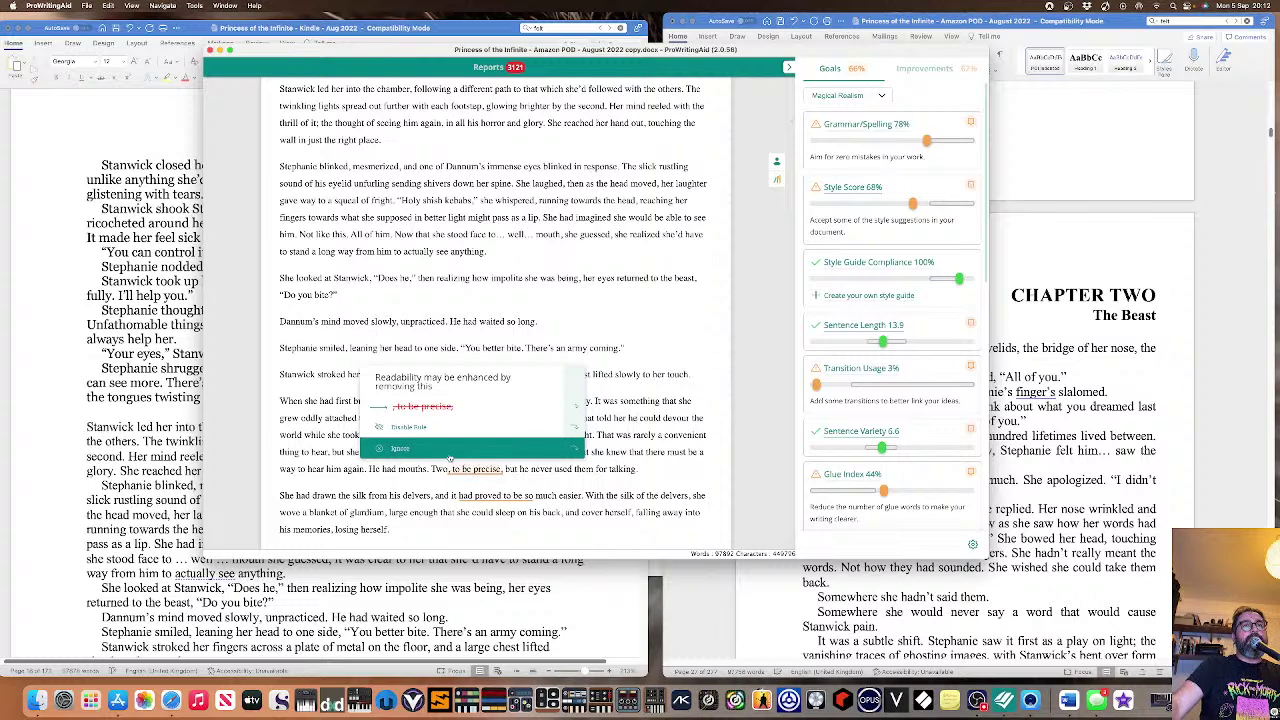
left_click(438, 453)
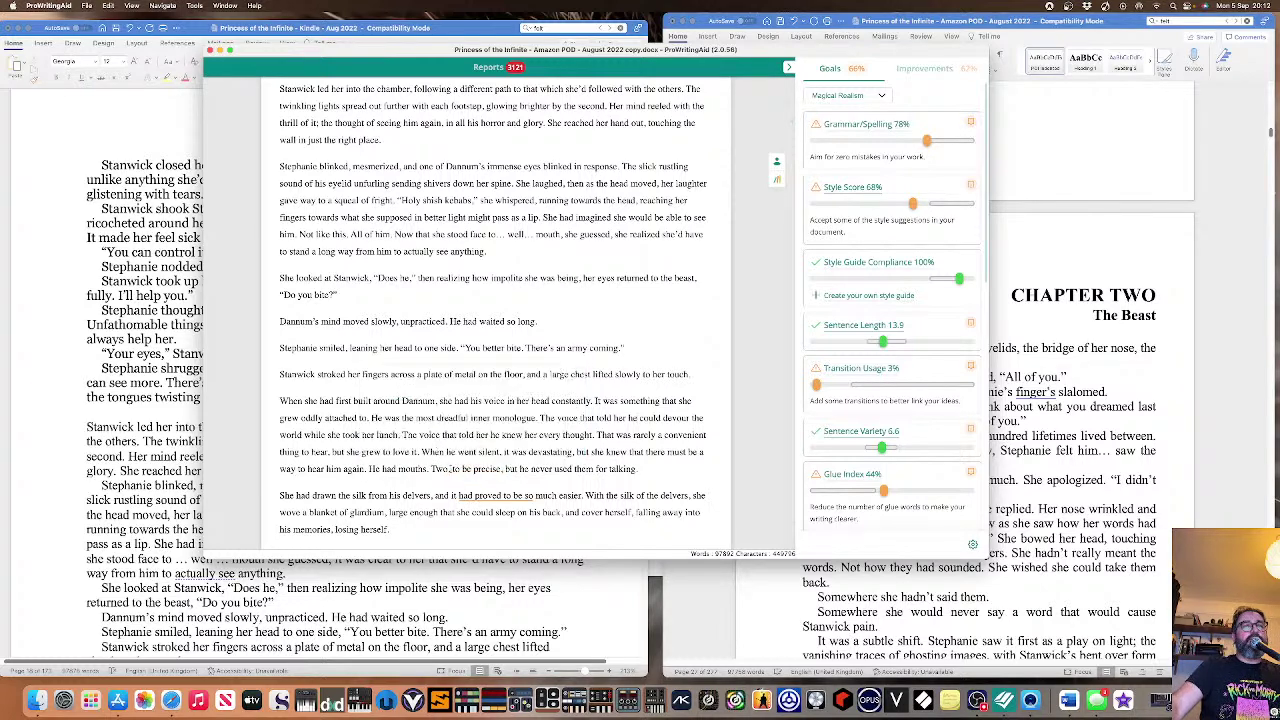
scroll(449, 468, "down", 1)
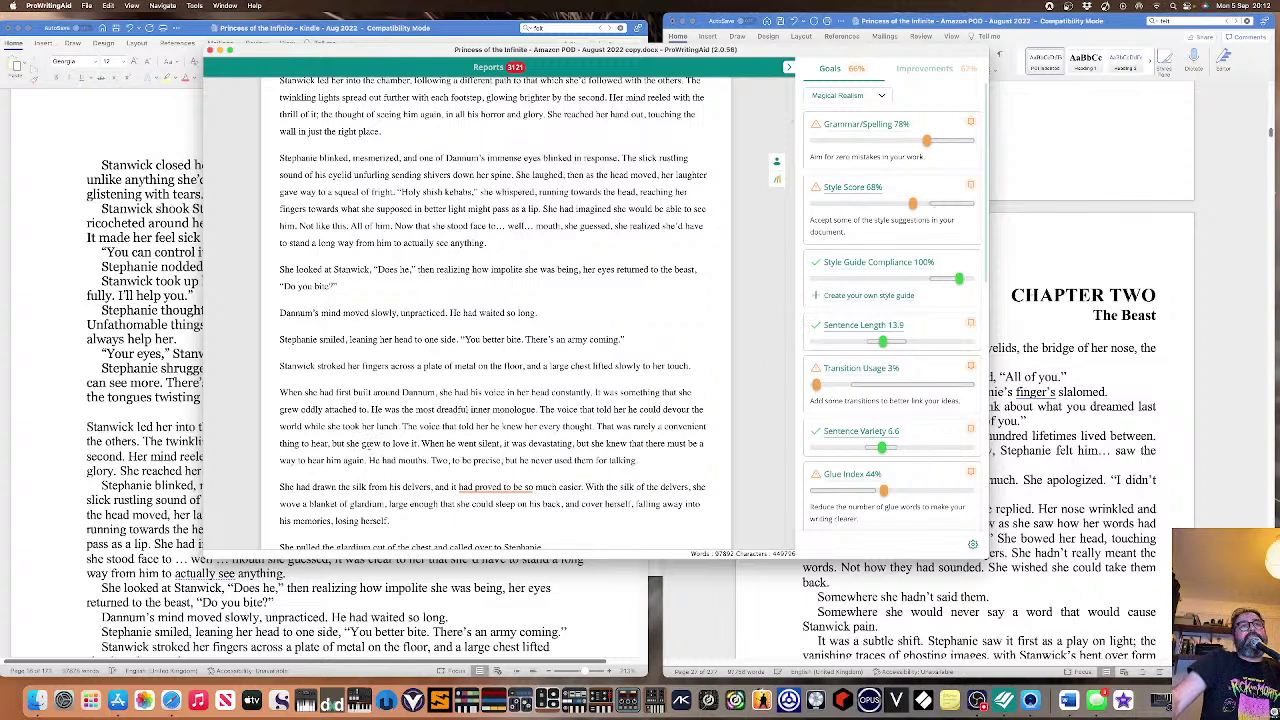
scroll(368, 447, "down", 3)
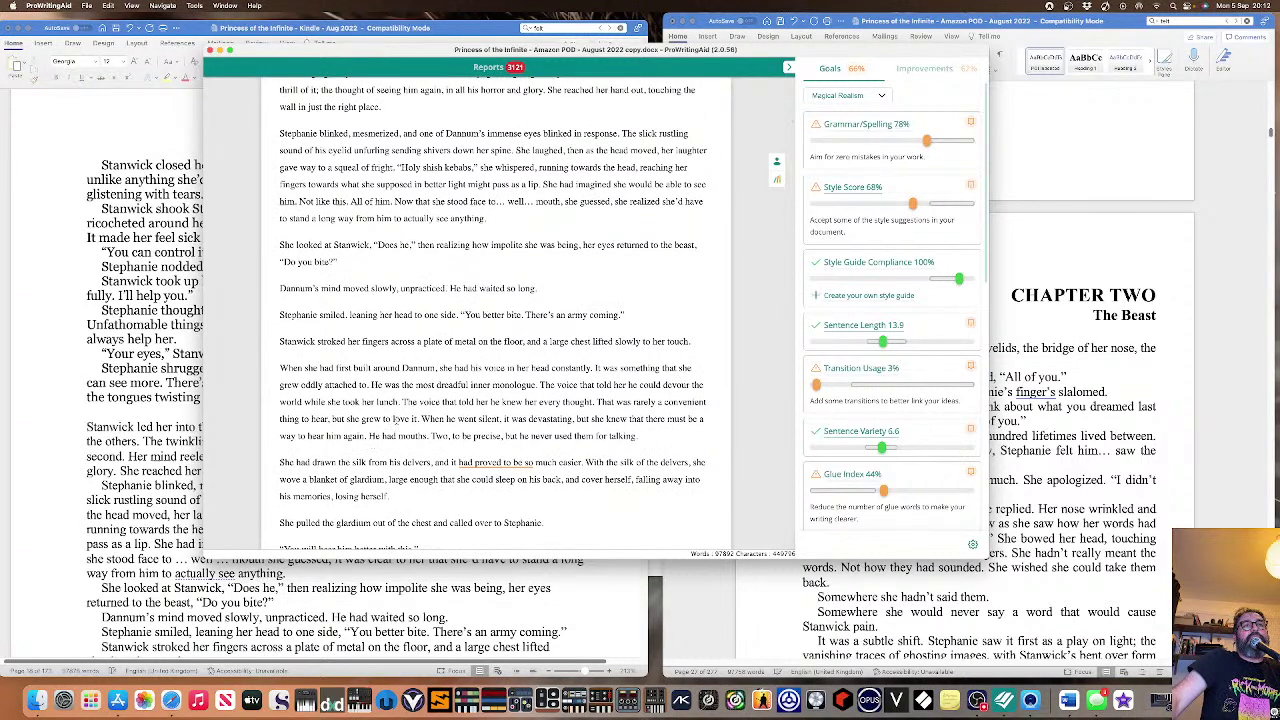
scroll(394, 420, "down", 1)
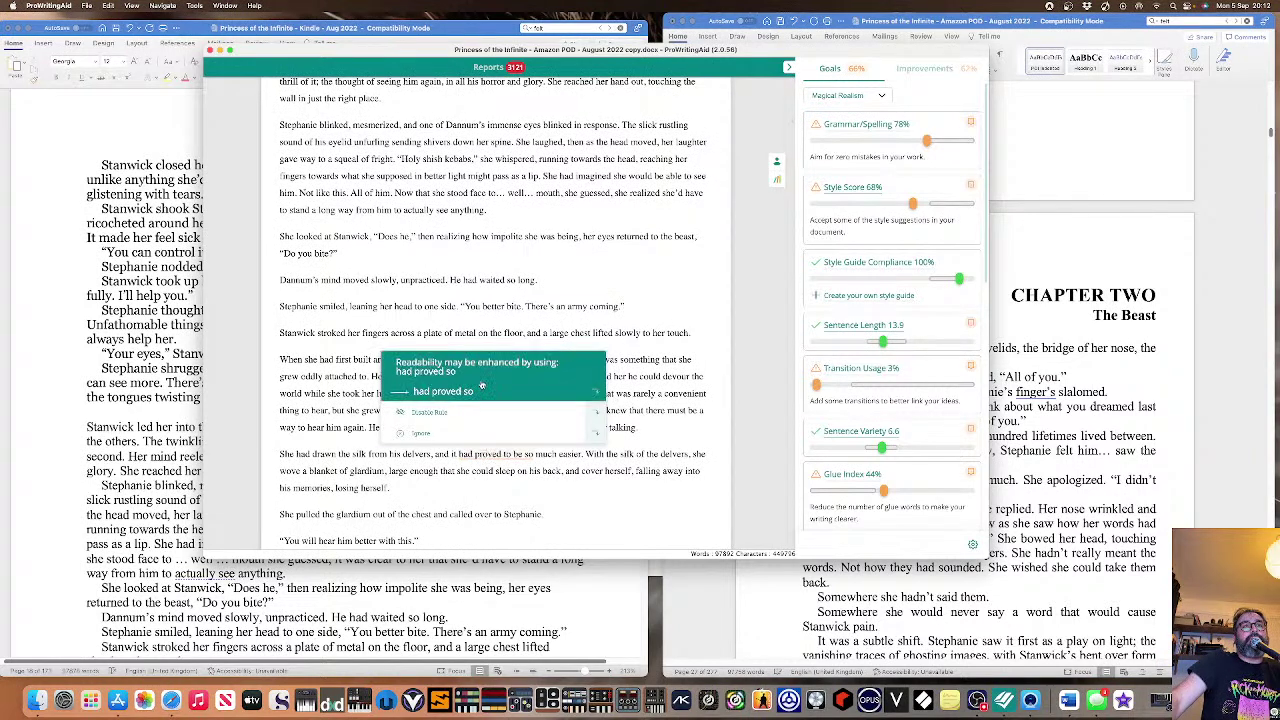
left_click(481, 385)
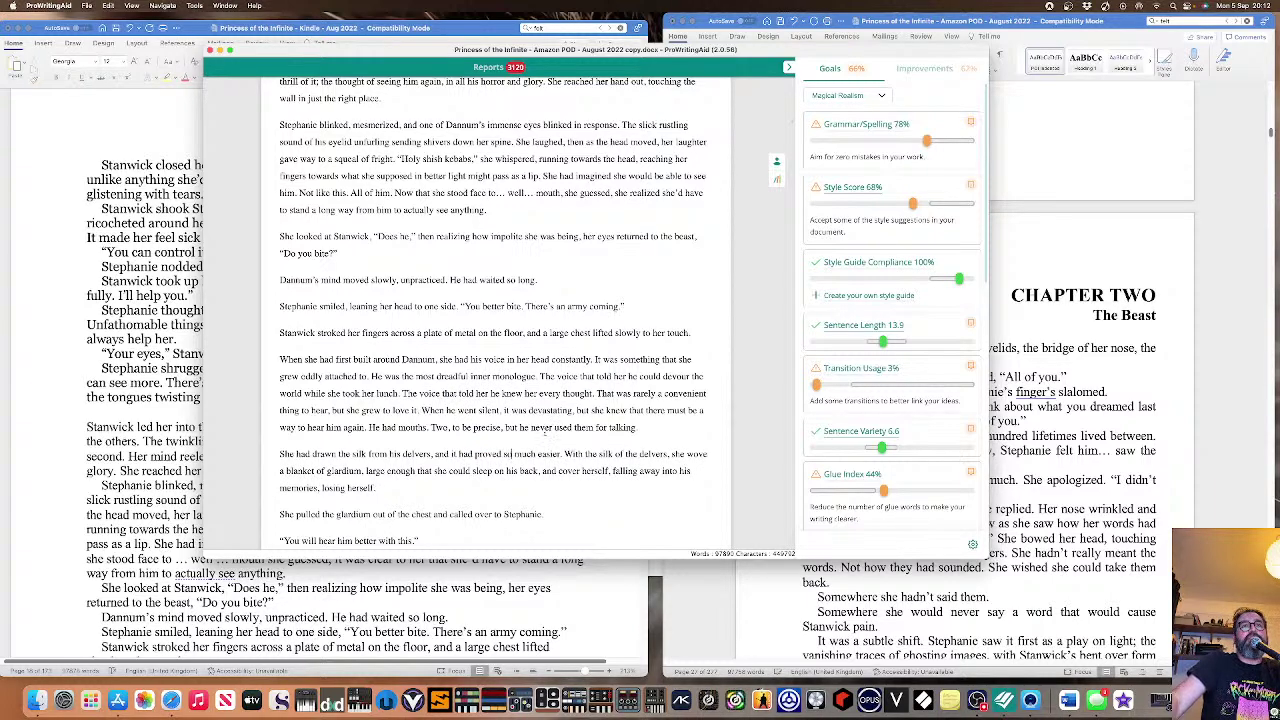
Accept the full stop after "drawing a shooting star" and remove the space before the ellipsis in "if we wrap it right …".
scroll(543, 431, "down", 2)
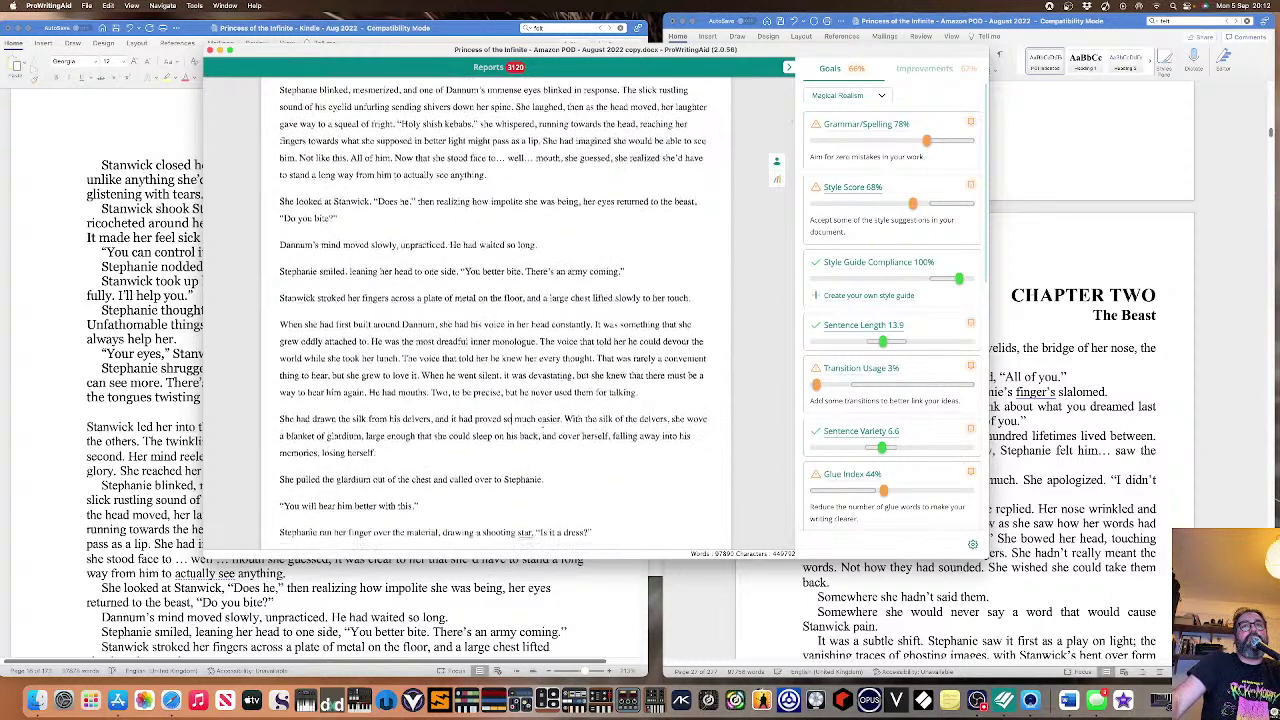
scroll(543, 431, "down", 1)
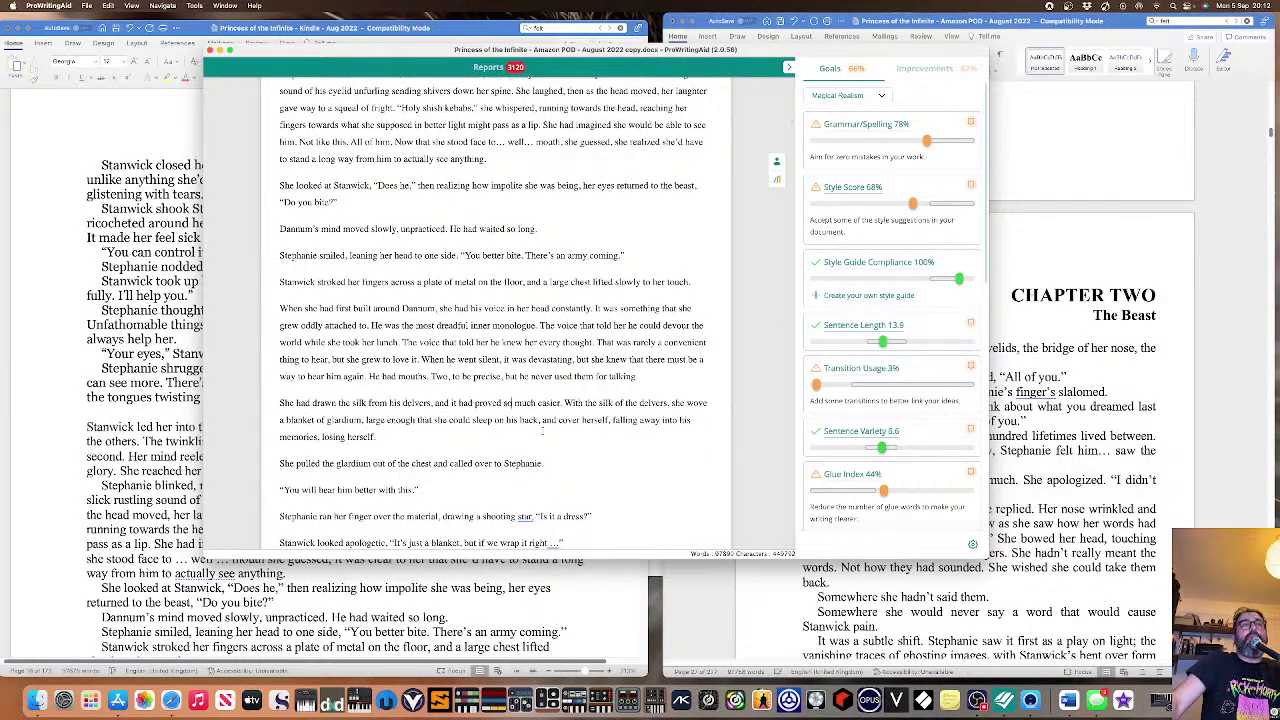
scroll(543, 431, "down", 1)
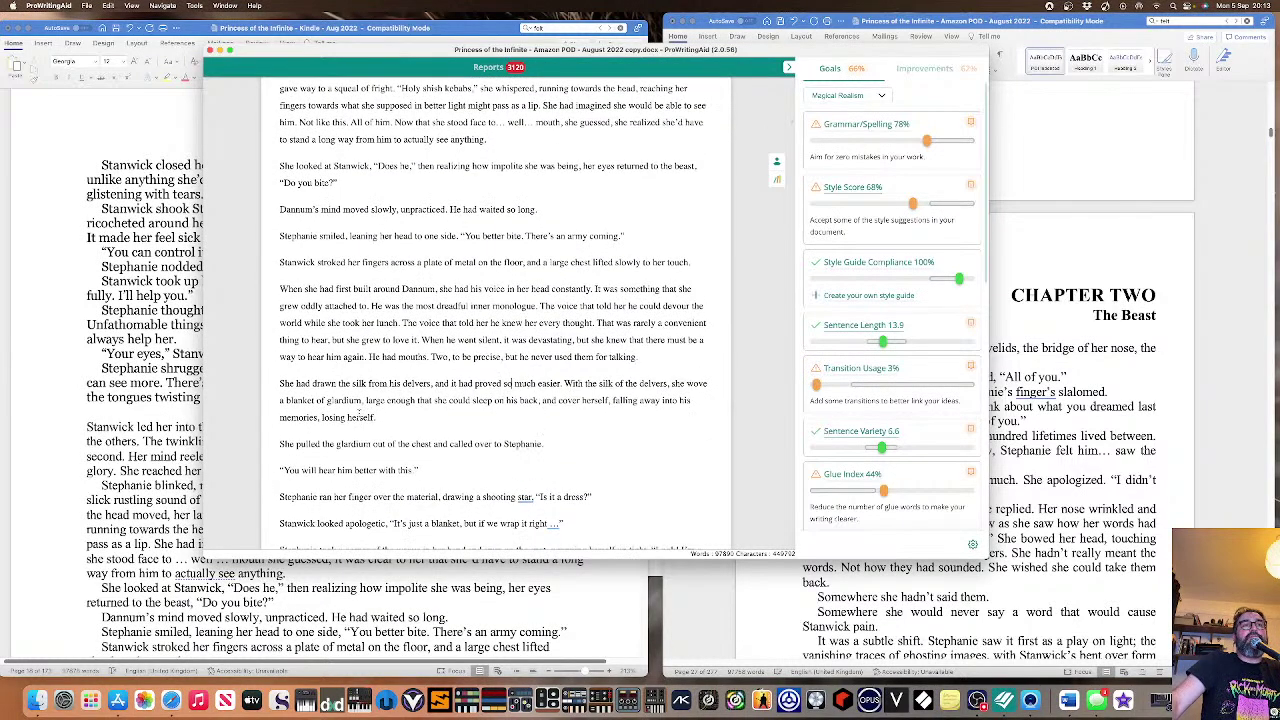
scroll(359, 413, "down", 3)
scroll(366, 423, "down", 3)
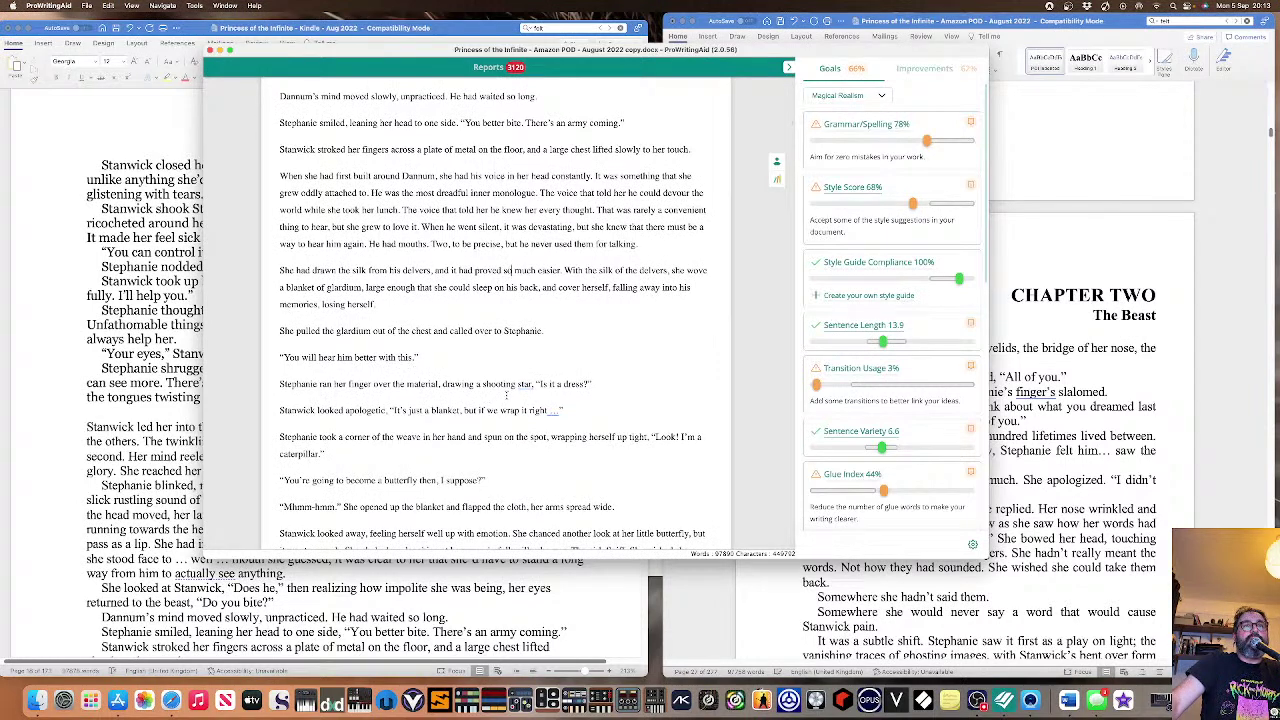
mouse_move(520, 390)
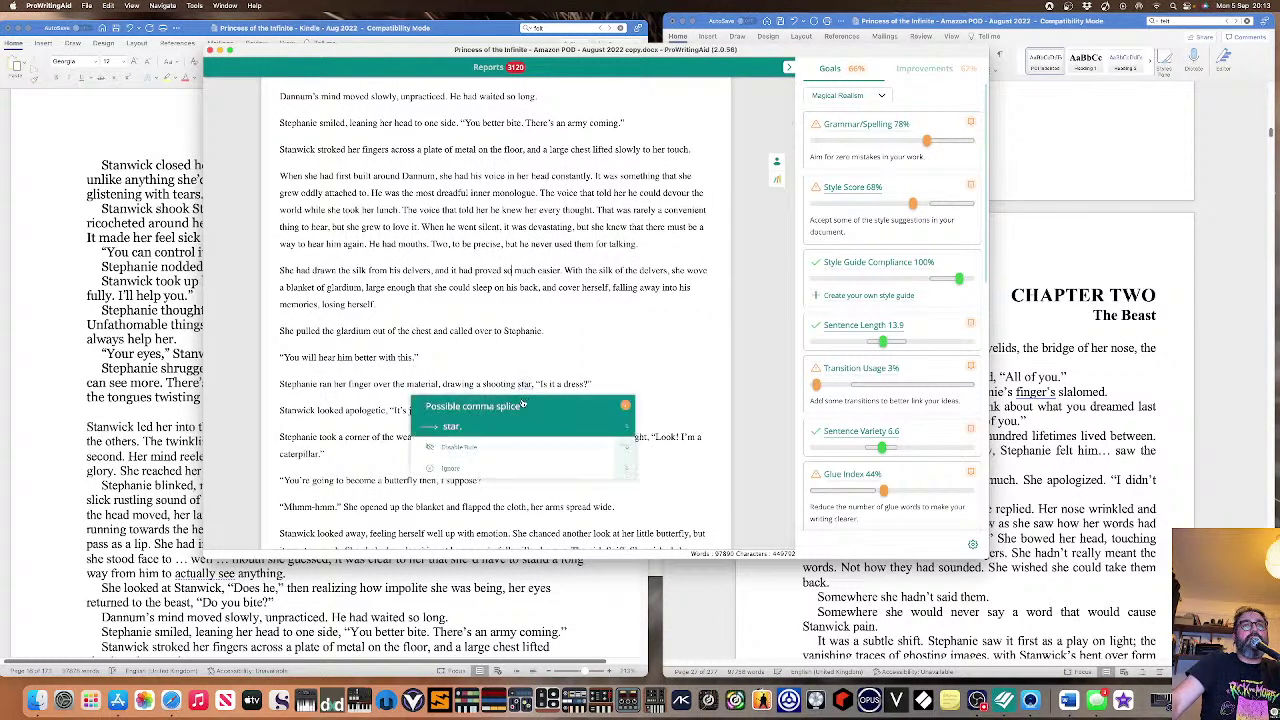
left_click(520, 426)
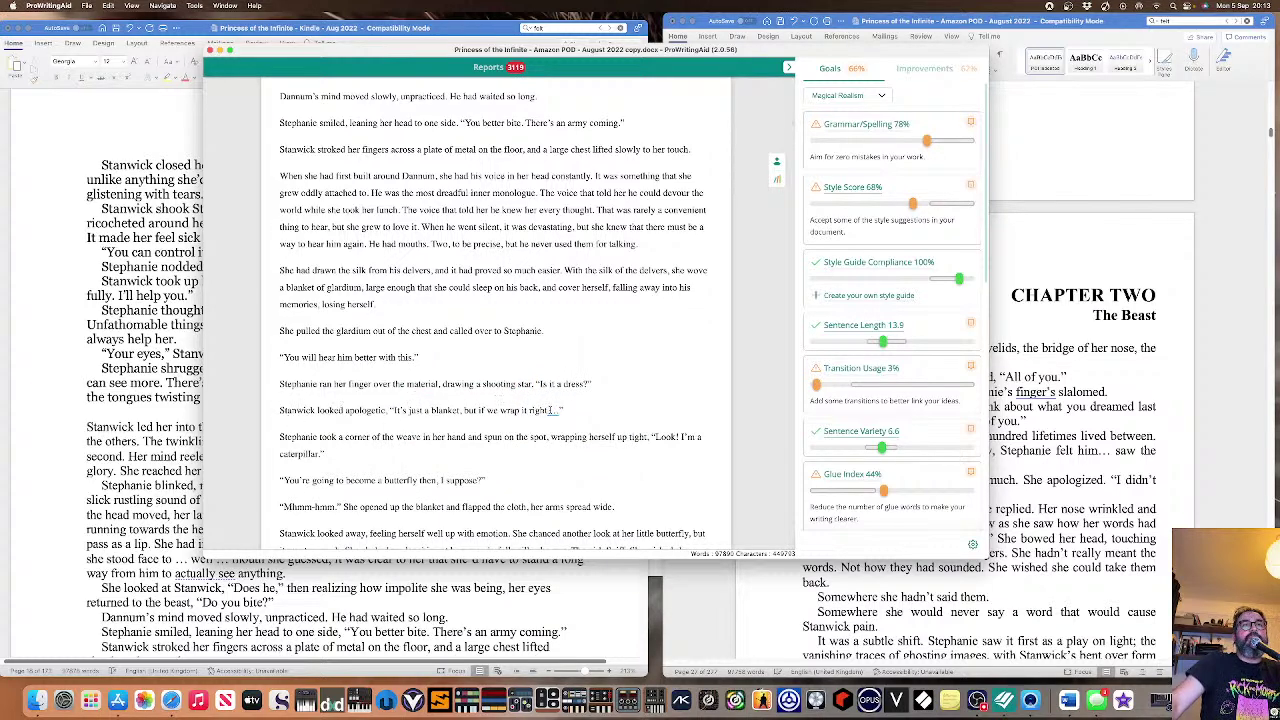
left_click(543, 437)
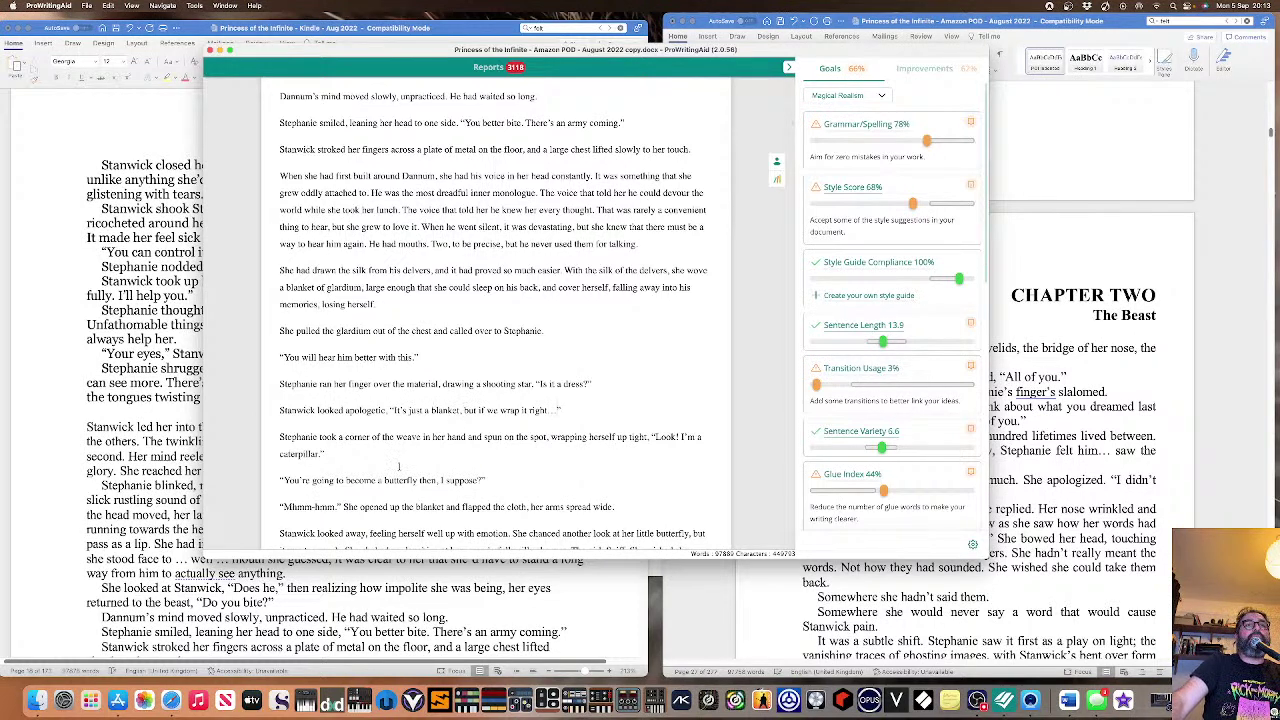
Hyphenate both occurrences of "warm blooded" as "warm-blooded" in Stanwick's line about Dannum.
scroll(398, 466, "down", 5)
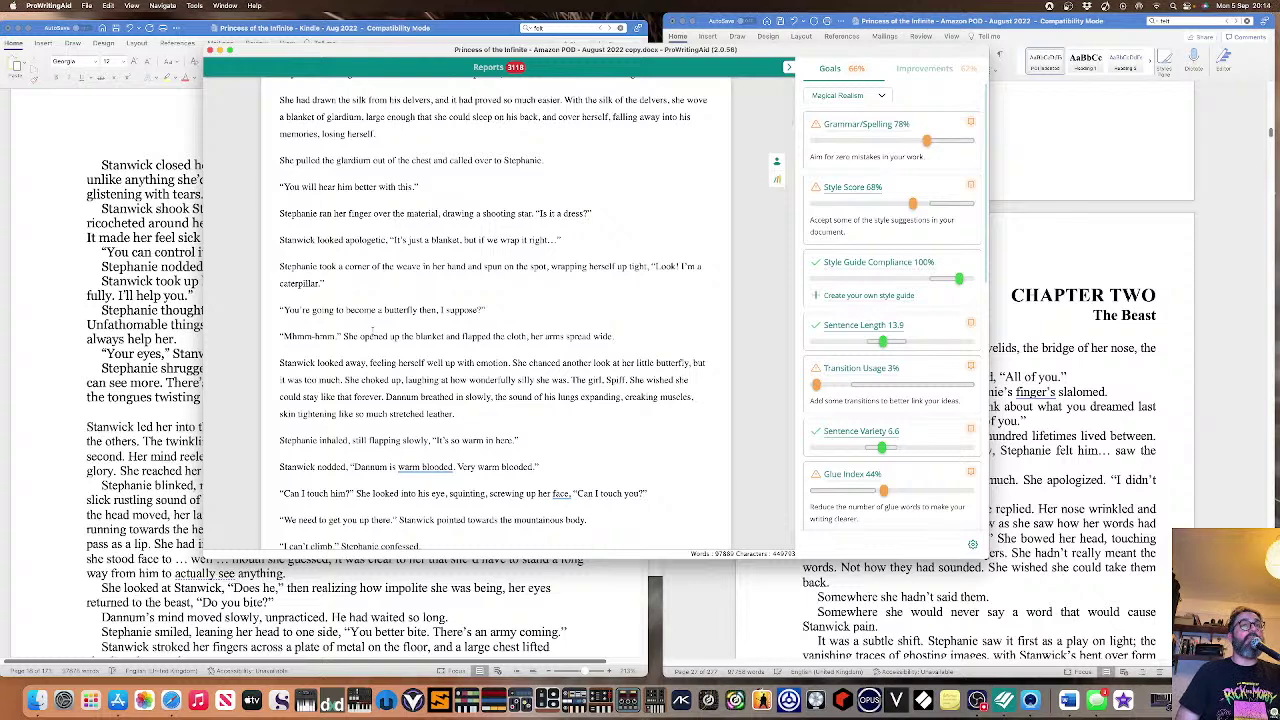
left_click(428, 466)
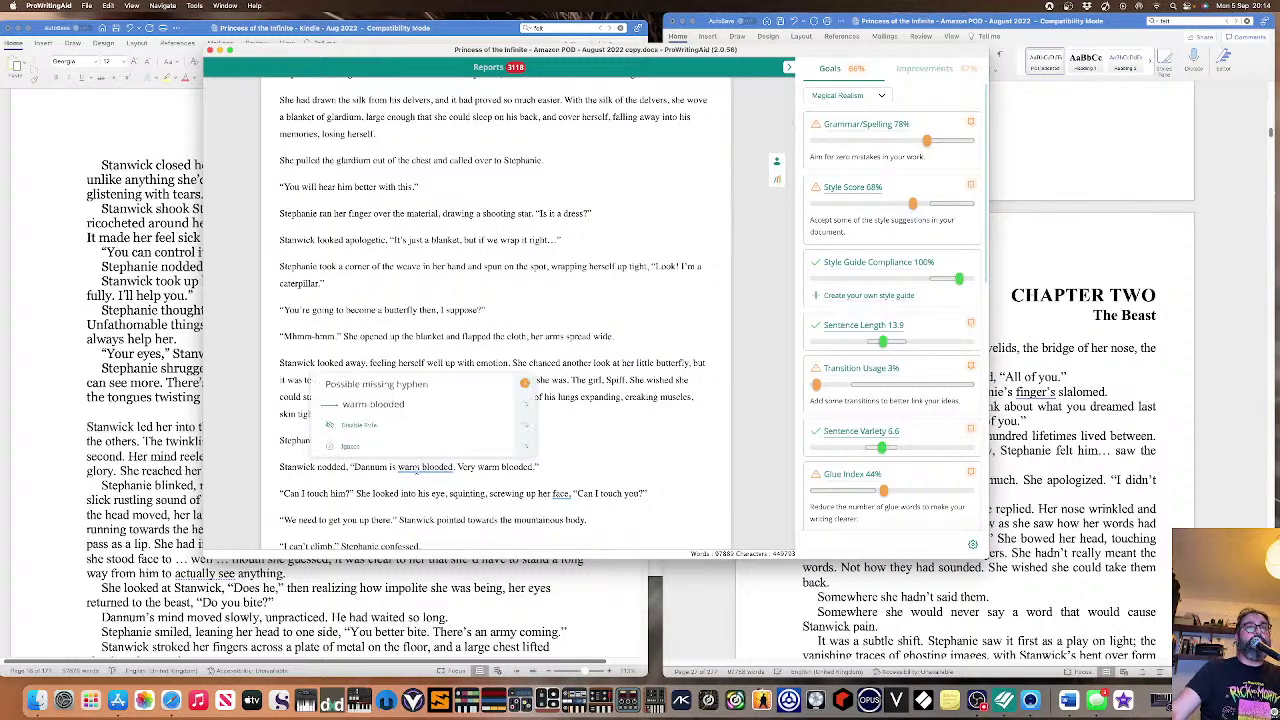
left_click(395, 405)
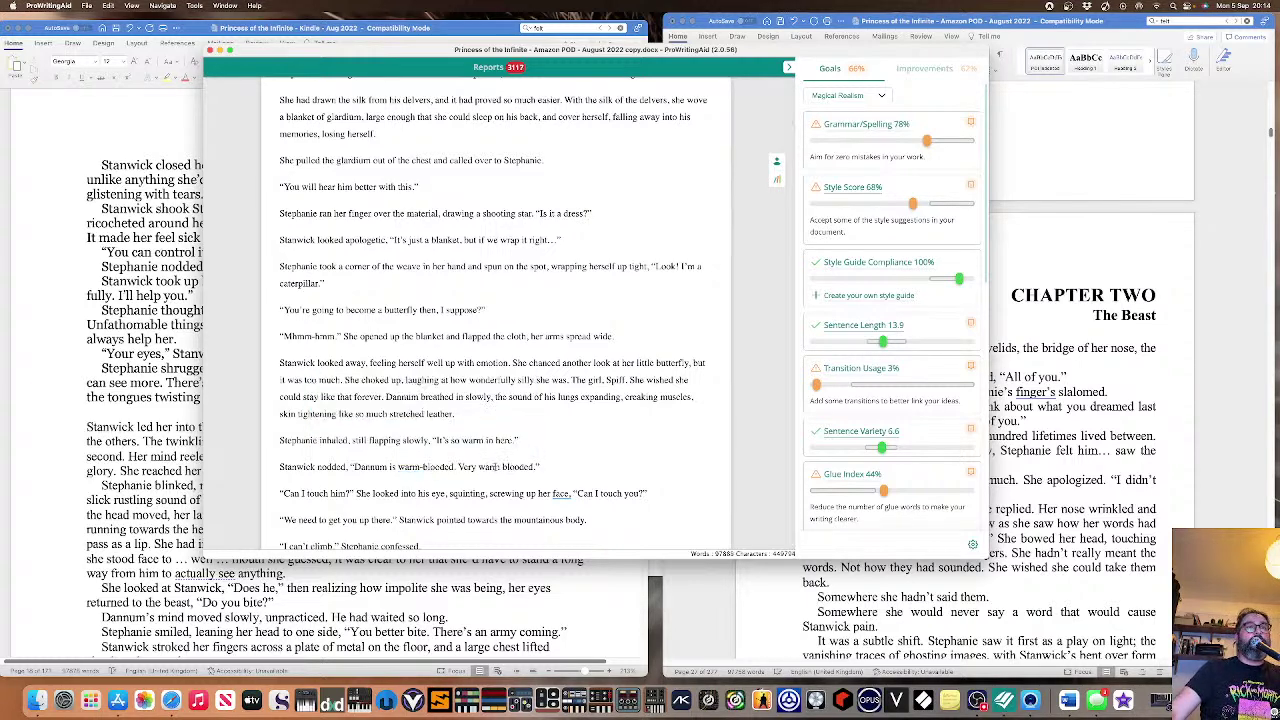
key("Delete")
type("-")
Accept the comma-splice corrections that put full stops after "Stanwick nodded" and "screwing up her face".
left_click(332, 466)
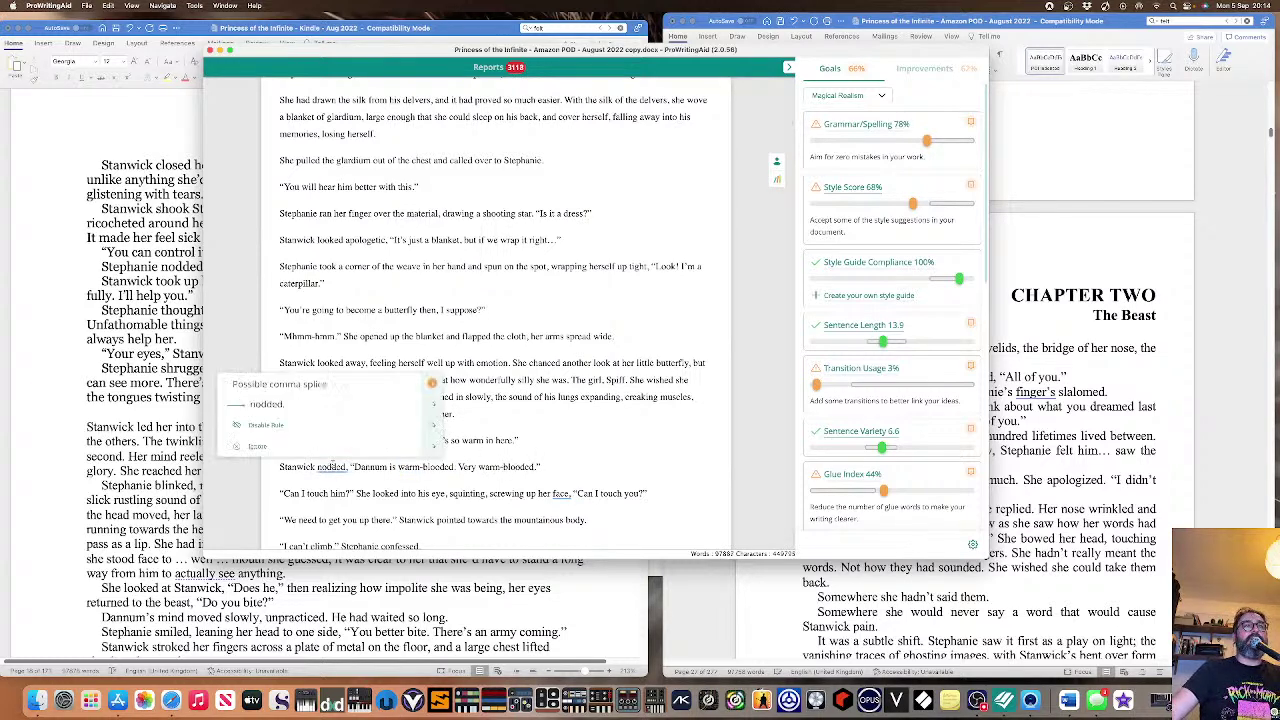
left_click(325, 412)
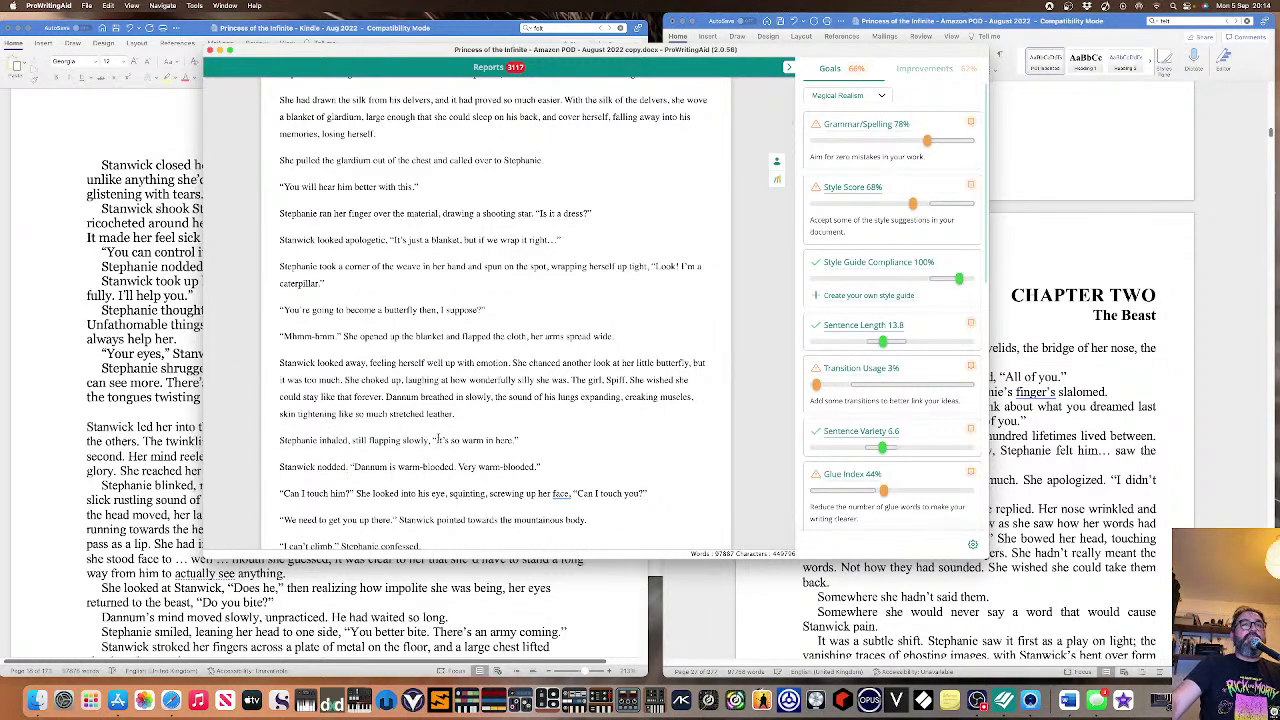
left_click(565, 493)
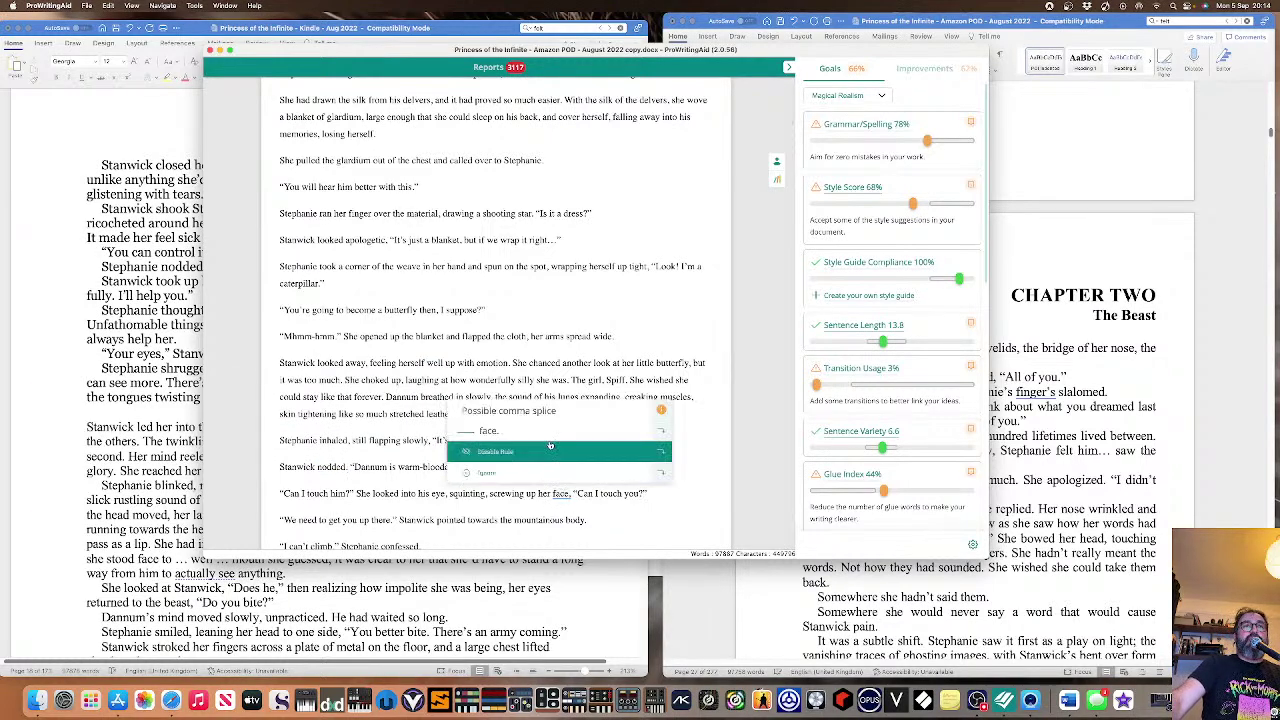
left_click(546, 432)
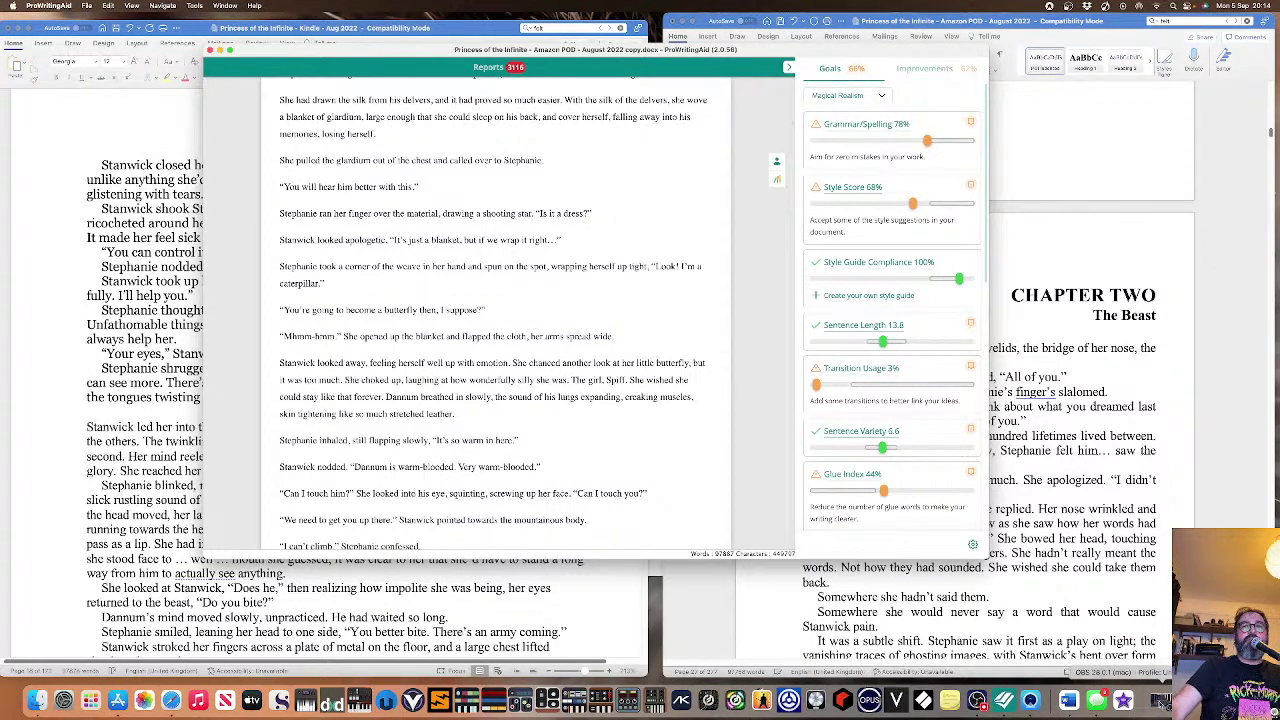
Switch to OBS Studio to bring up the live-stream controls.
left_click(1158, 703)
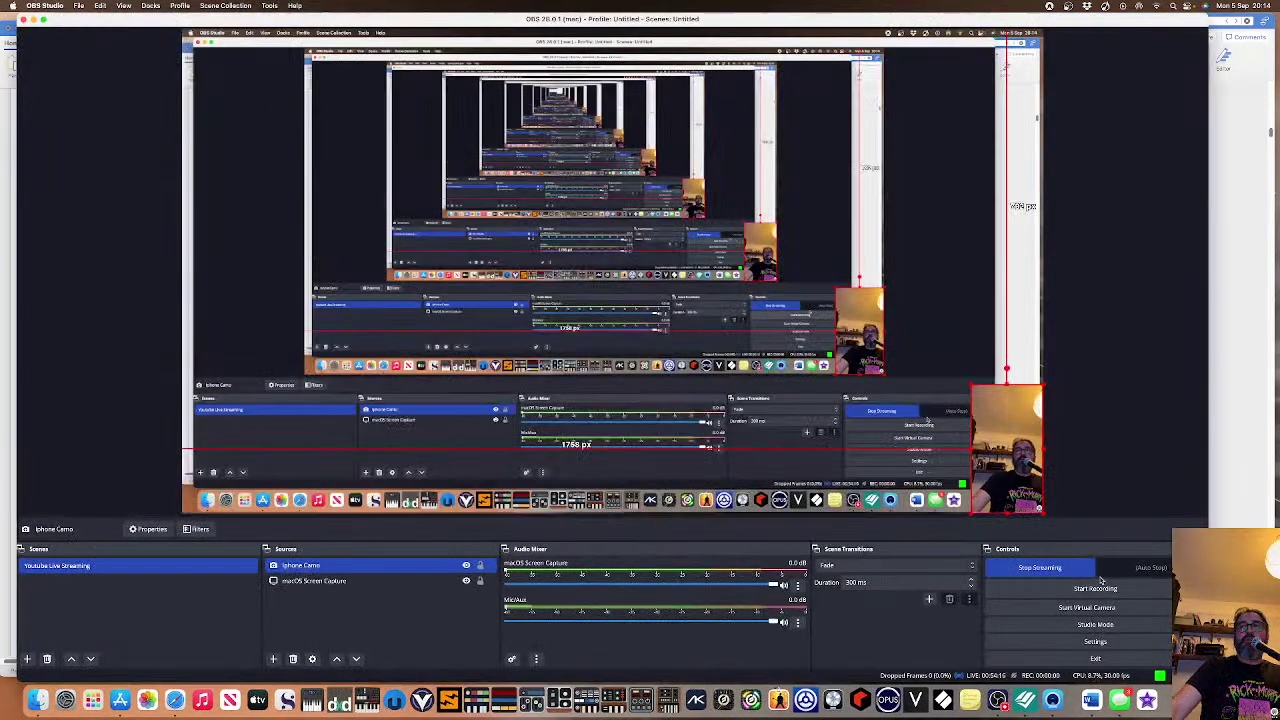